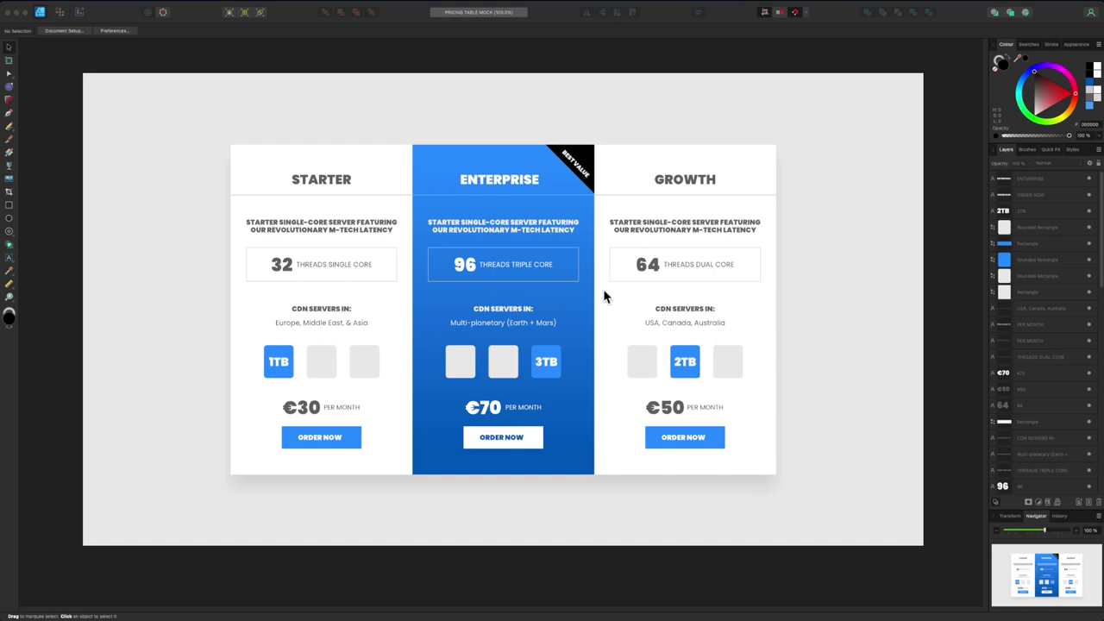
scroll(603, 297, up, 1)
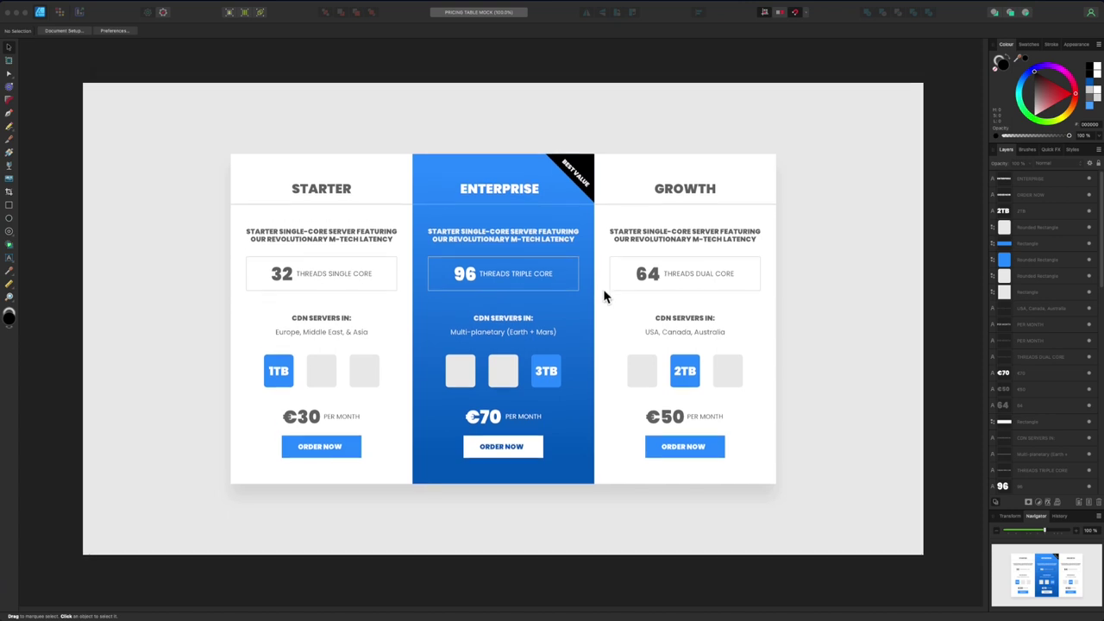
click(604, 124)
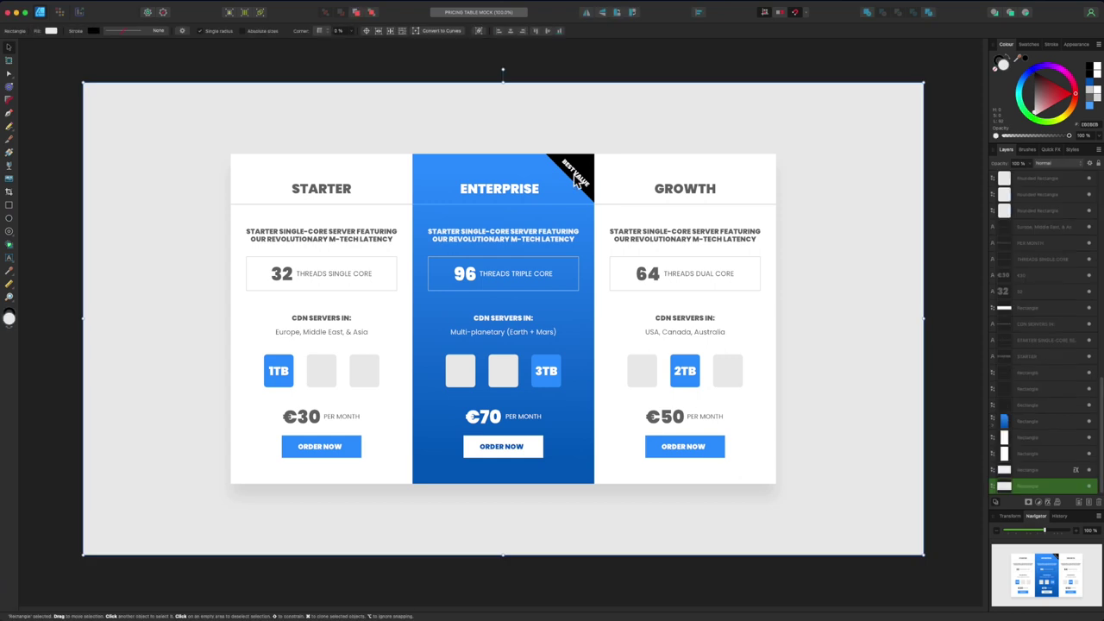
key(super+plus)
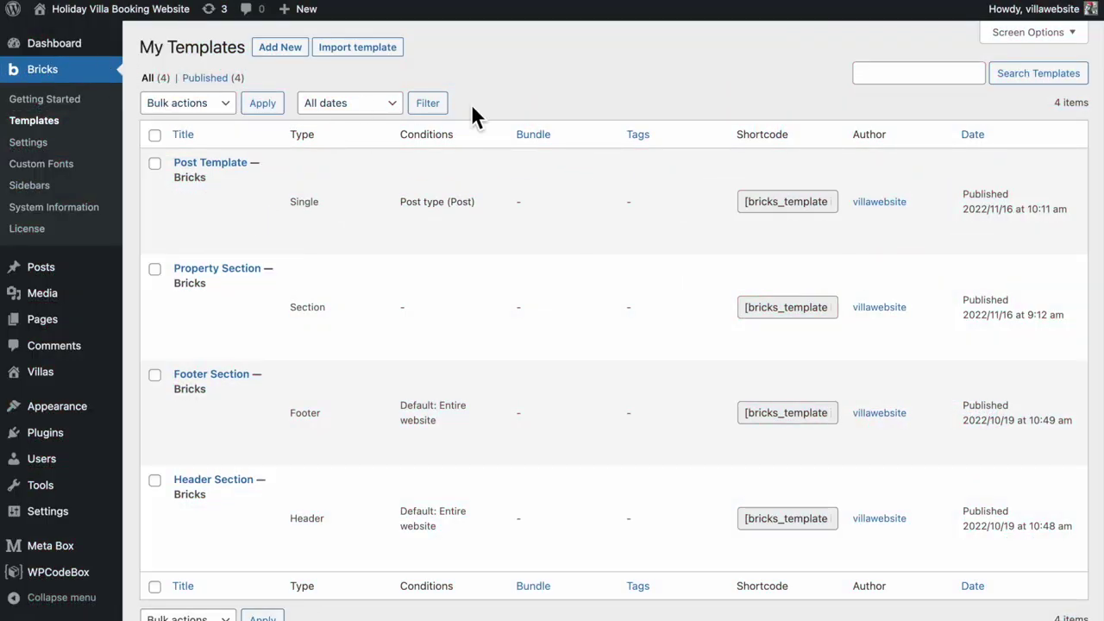
In the WordPress admin, create and publish a Bricks template titled "Pricing Table" with type Section, and open it in the Bricks editor
click(287, 49)
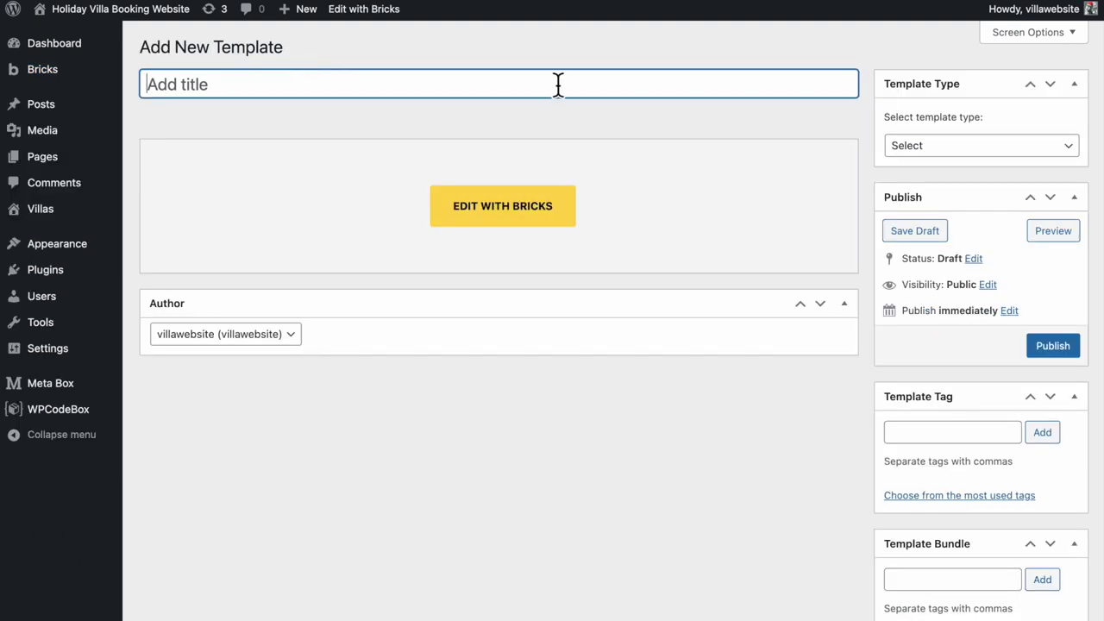
text(Pricing Tabv)
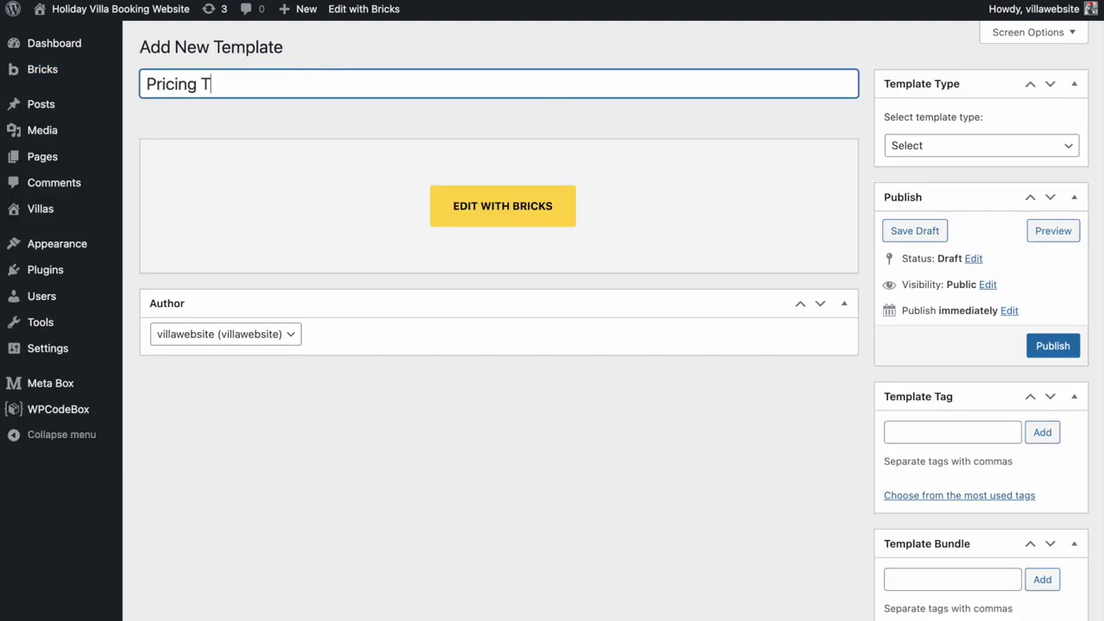
click(1048, 147)
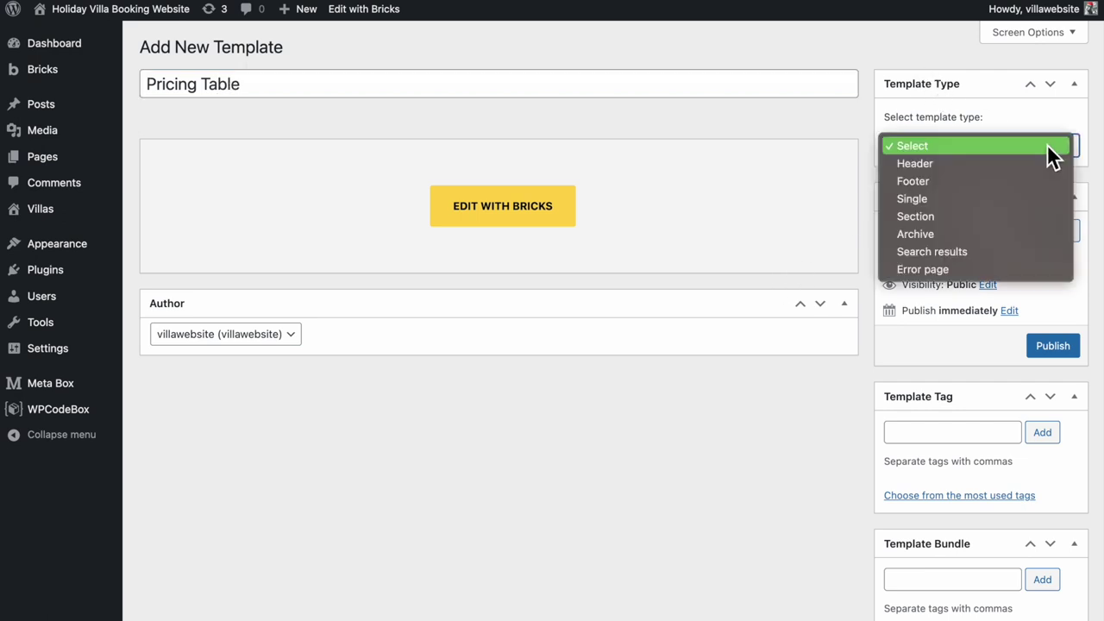
click(1012, 218)
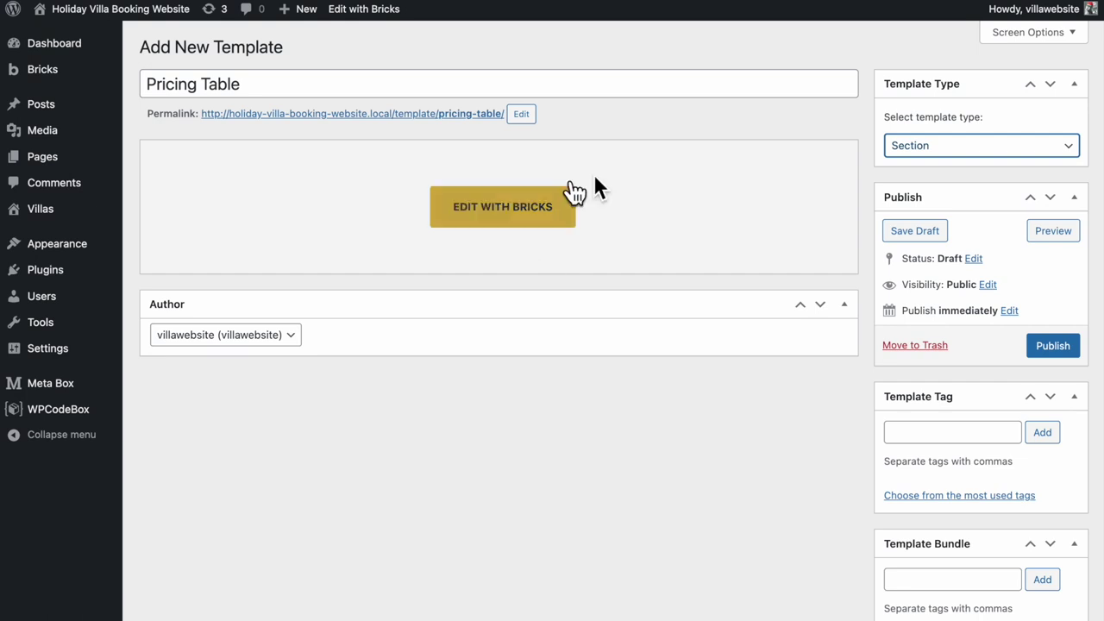
click(1052, 345)
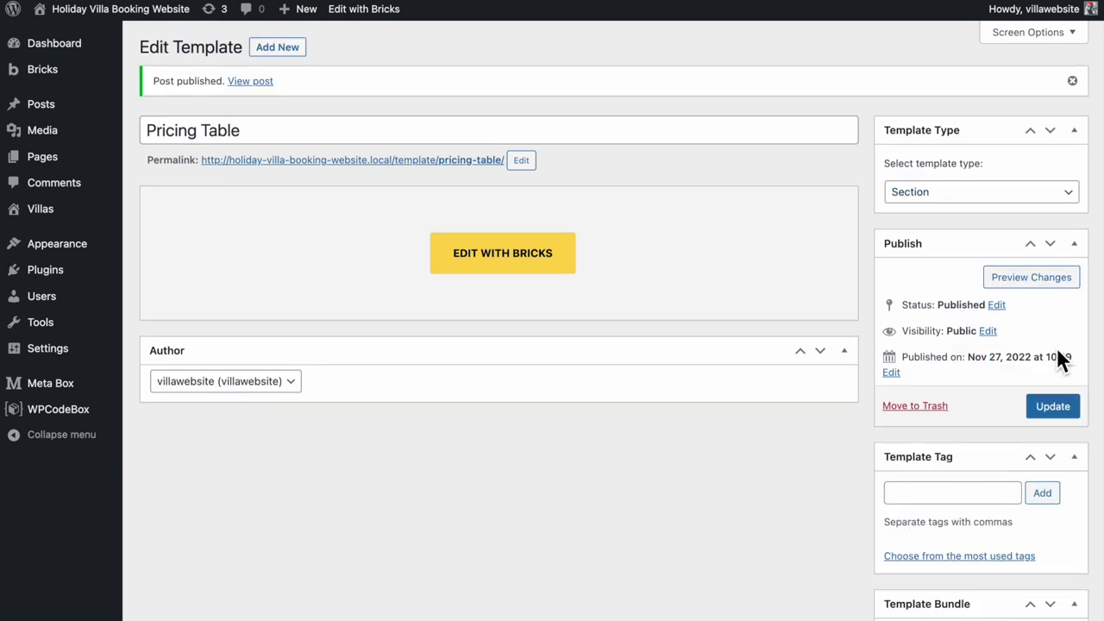
click(526, 261)
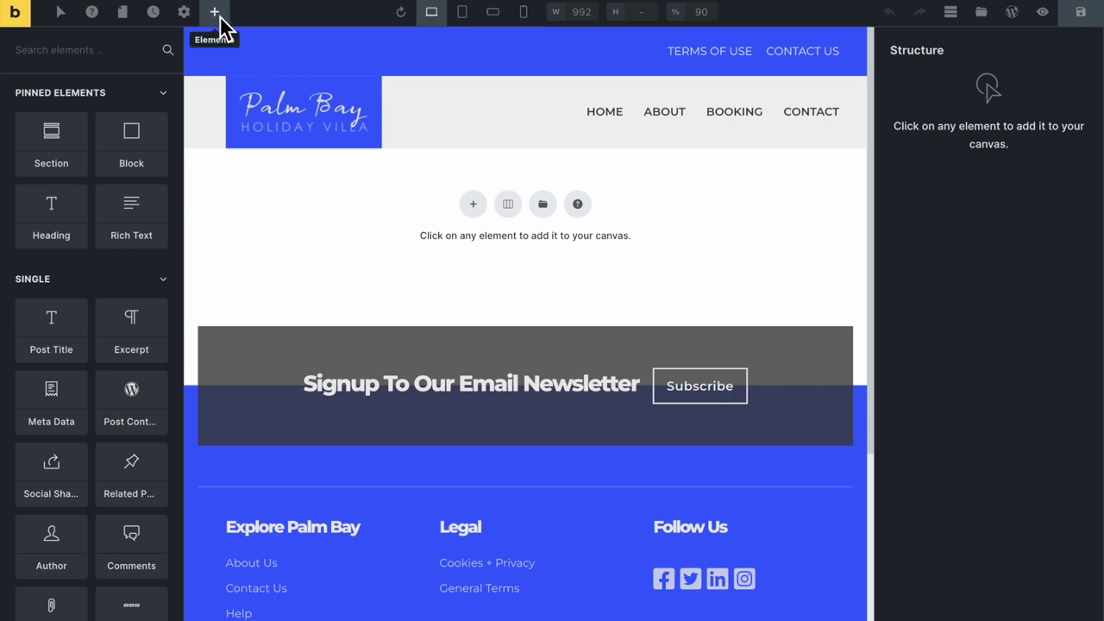
Add a section to the empty canvas and give it the new CSS class pricing-table-sec
click(64, 151)
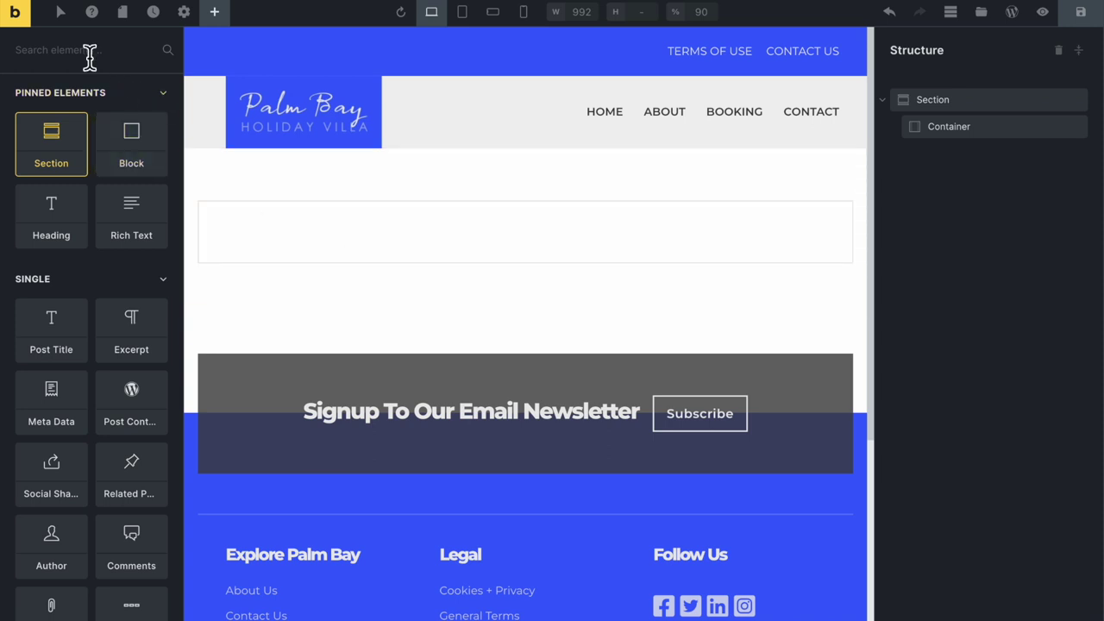
click(954, 102)
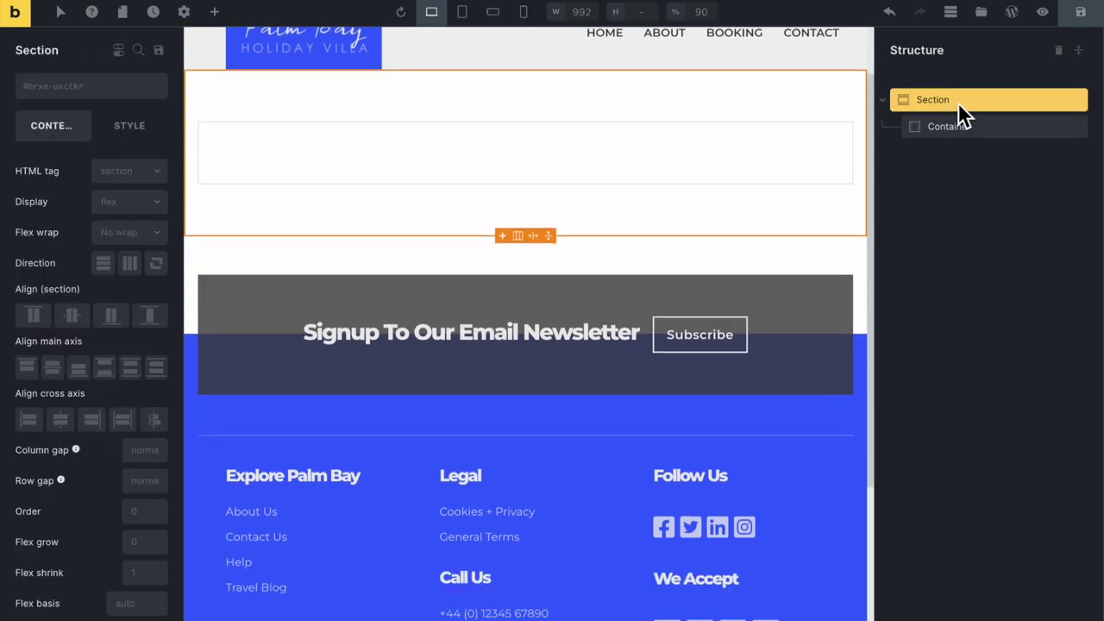
click(103, 119)
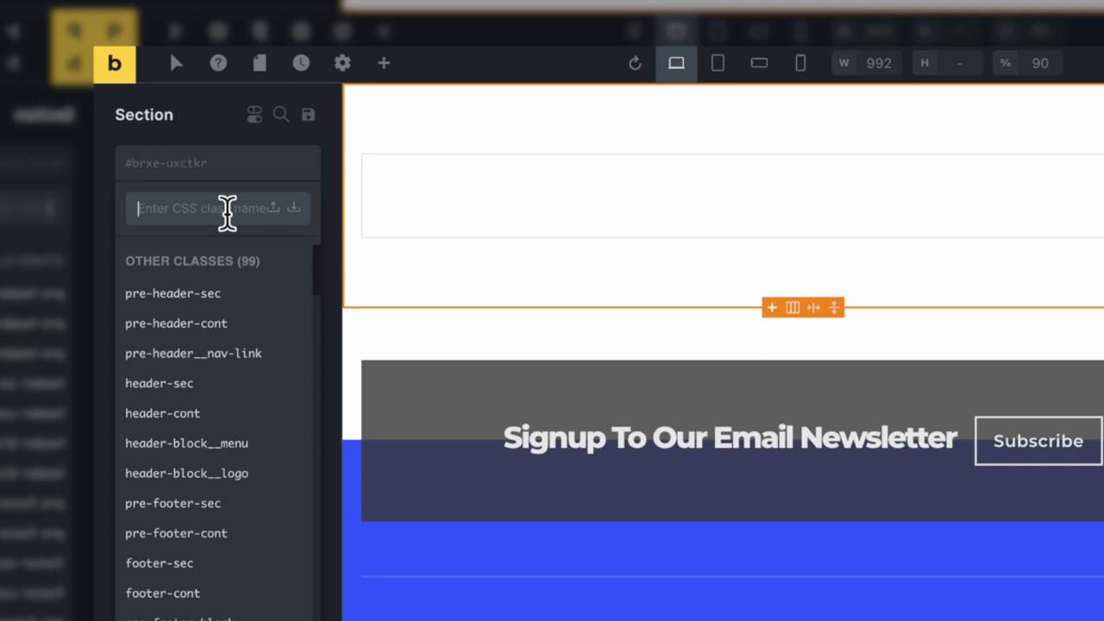
text(p)
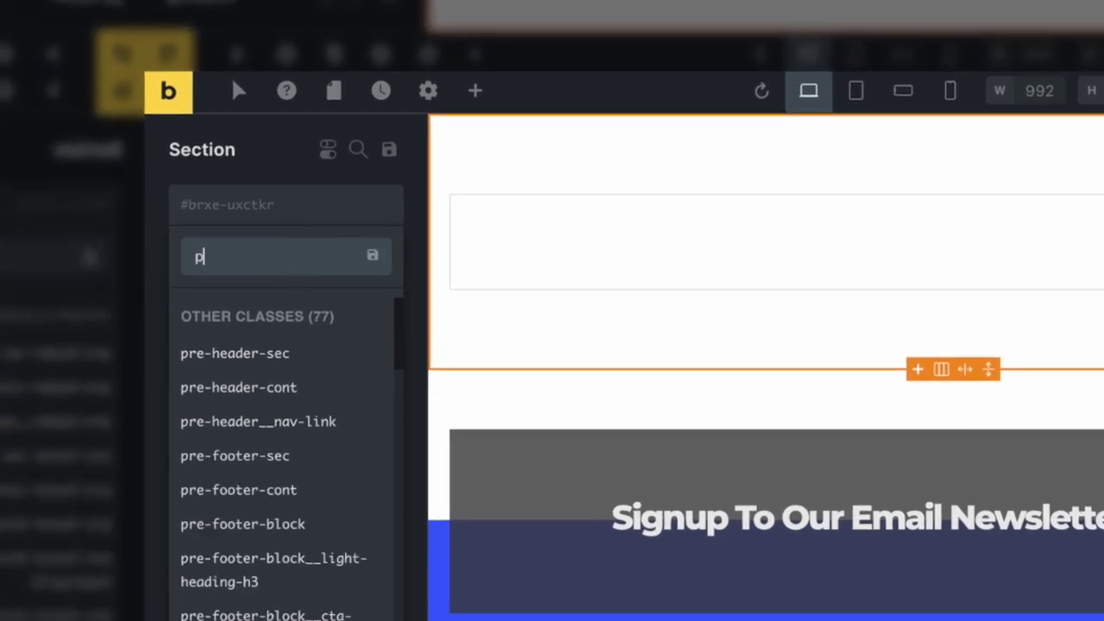
text(ricing-table)
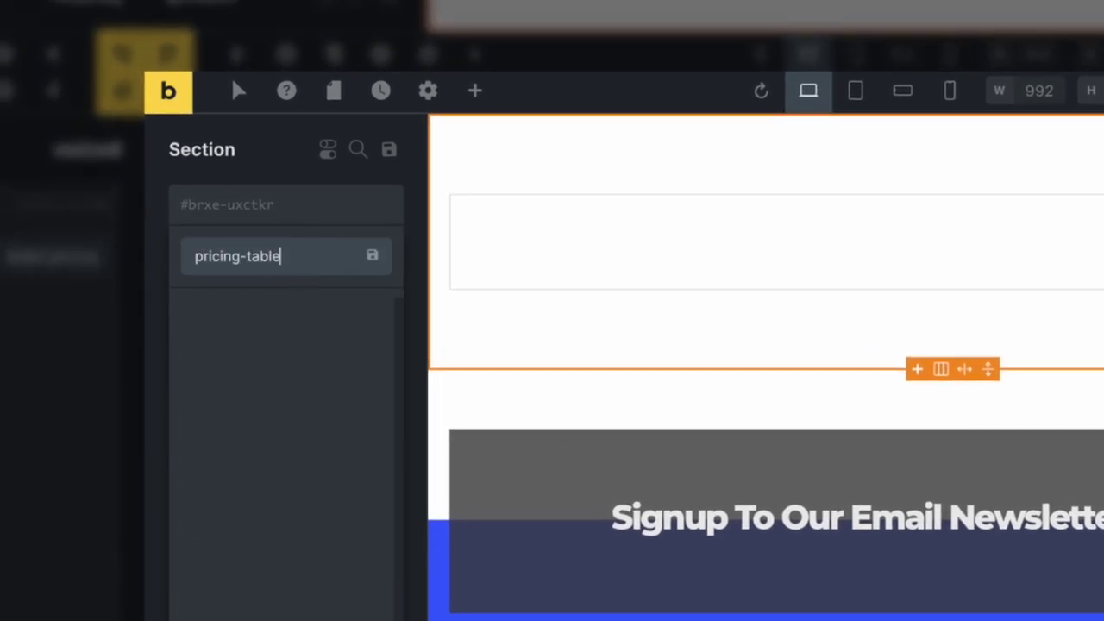
text(-sec)
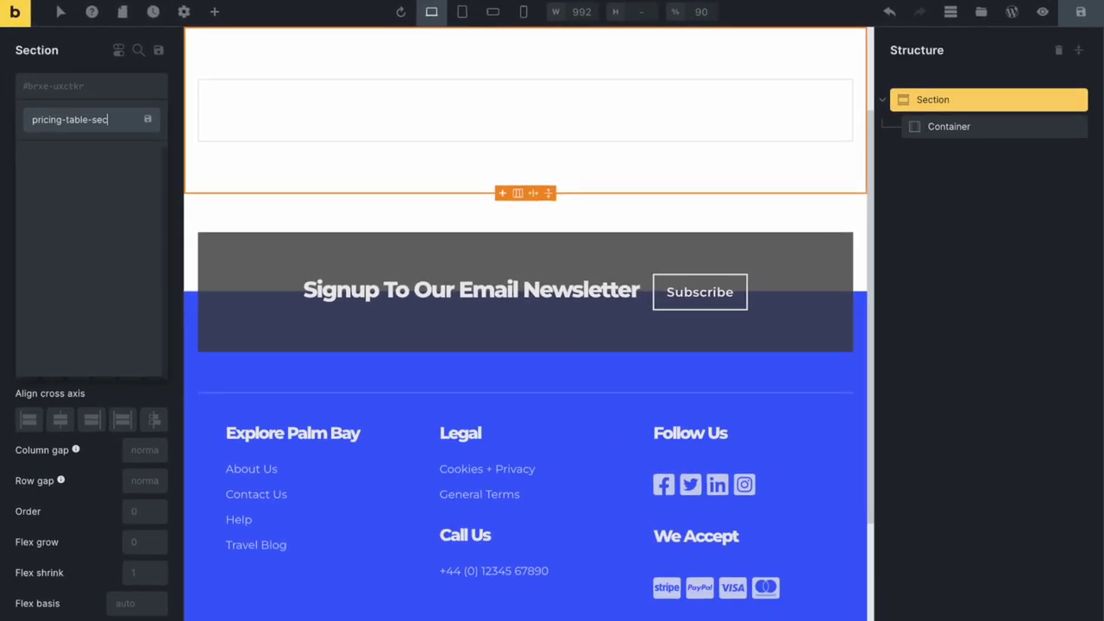
key(Return)
Give the container inside the section the new CSS class pricing-table-cont
click(393, 131)
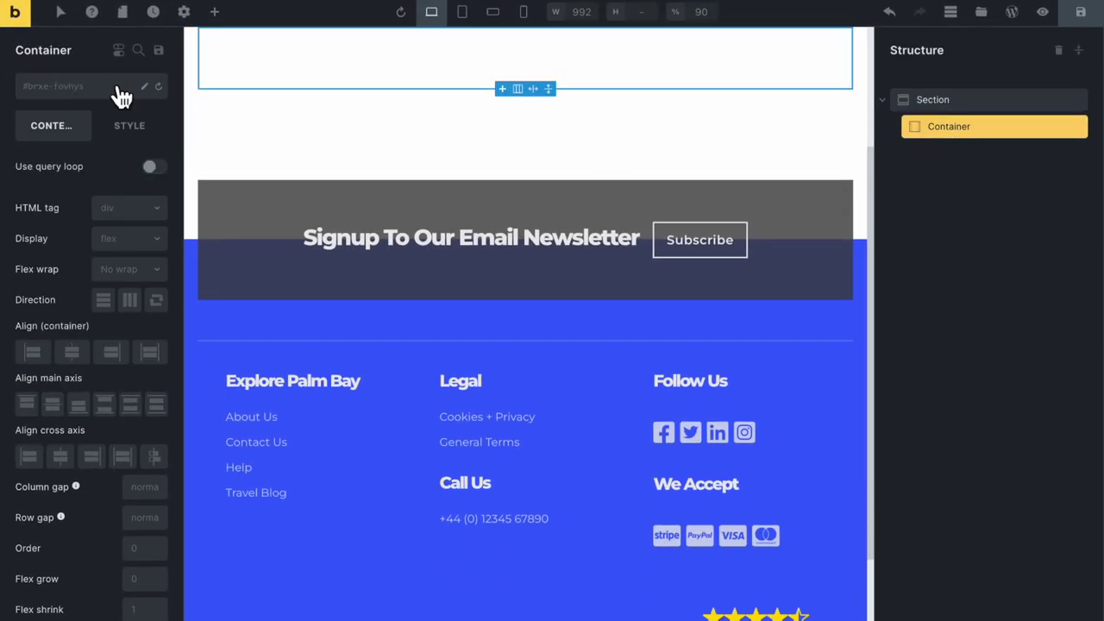
click(112, 89)
text(pricing-)
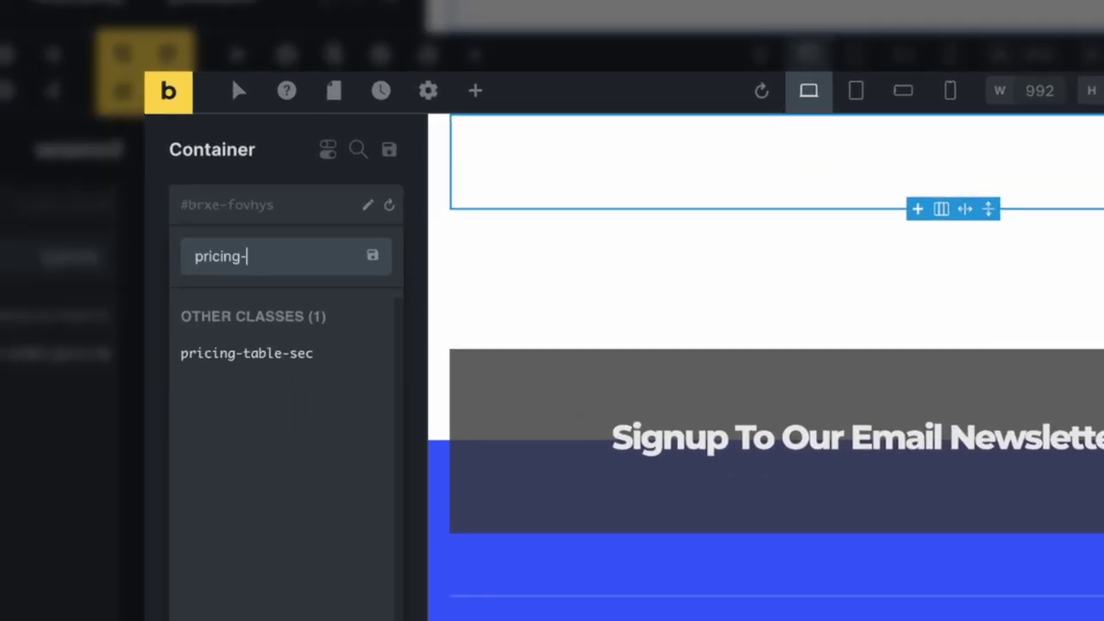
text(table-cont)
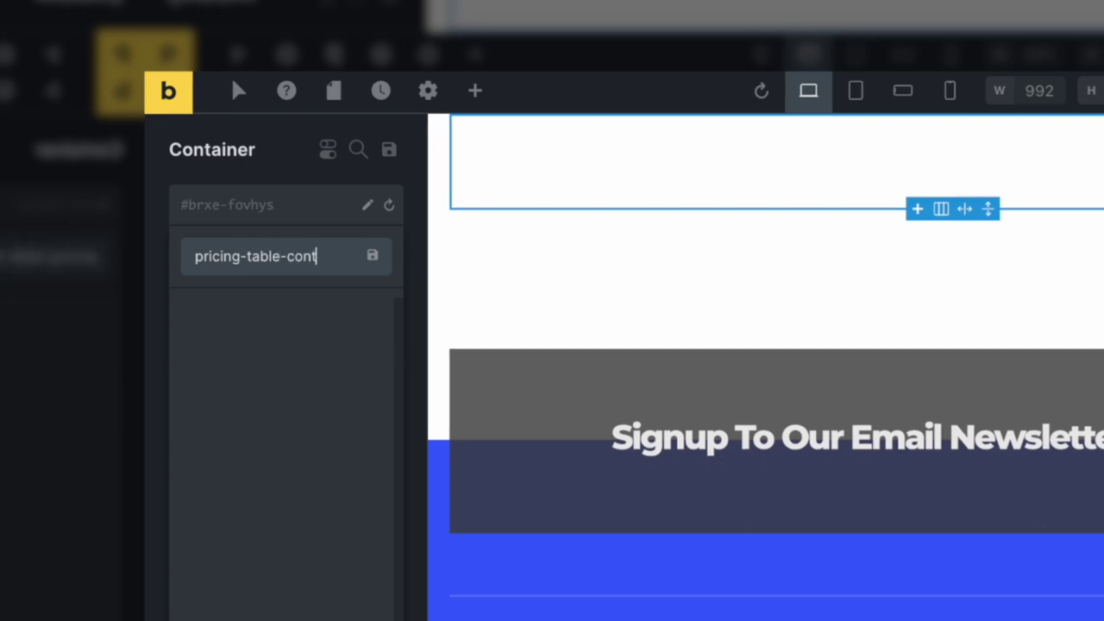
key(Return)
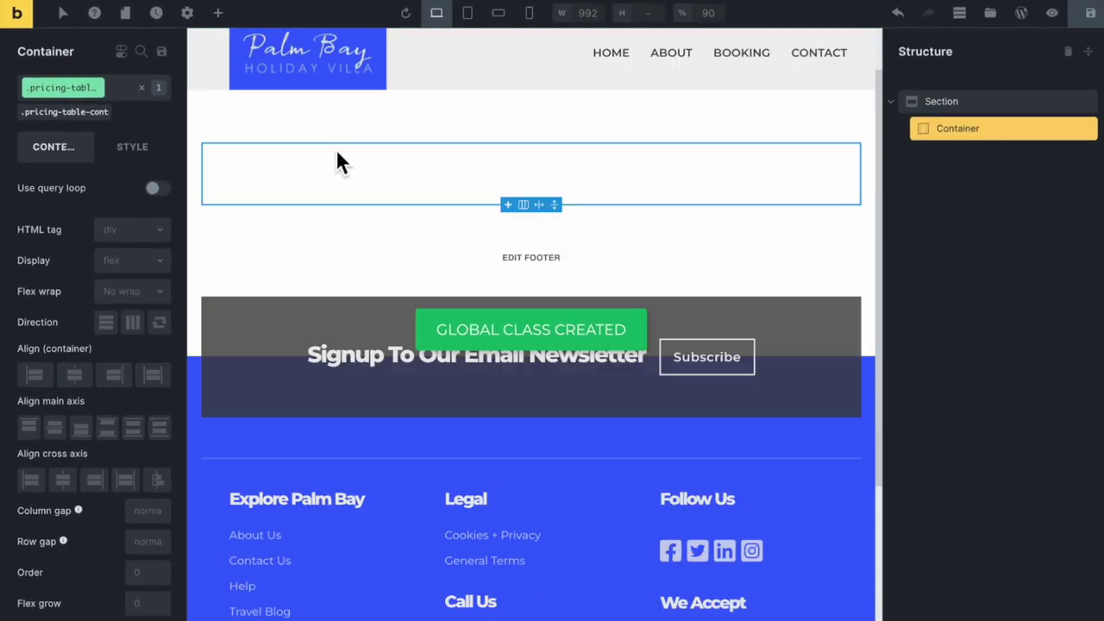
Add three Block elements inside the container
scroll(477, 264, up, 1)
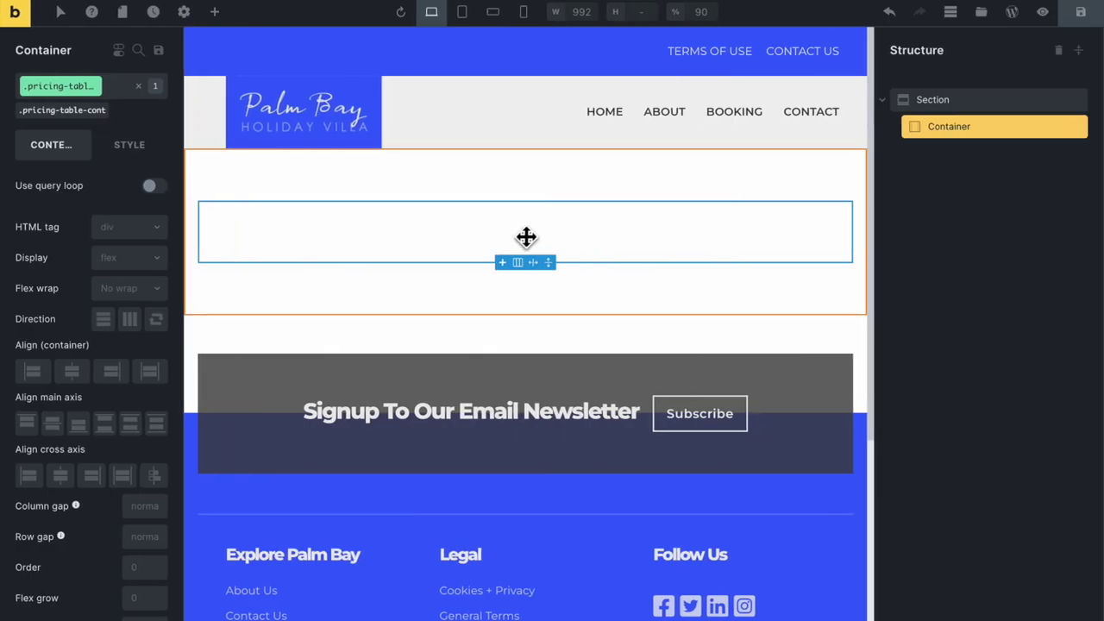
click(215, 11)
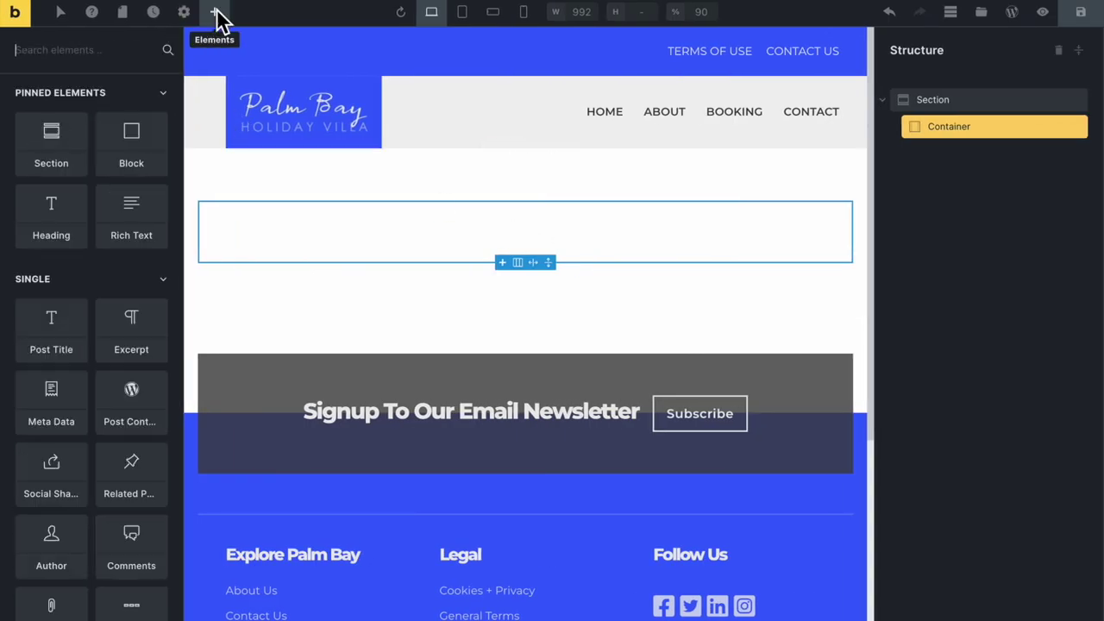
click(146, 173)
click(147, 172)
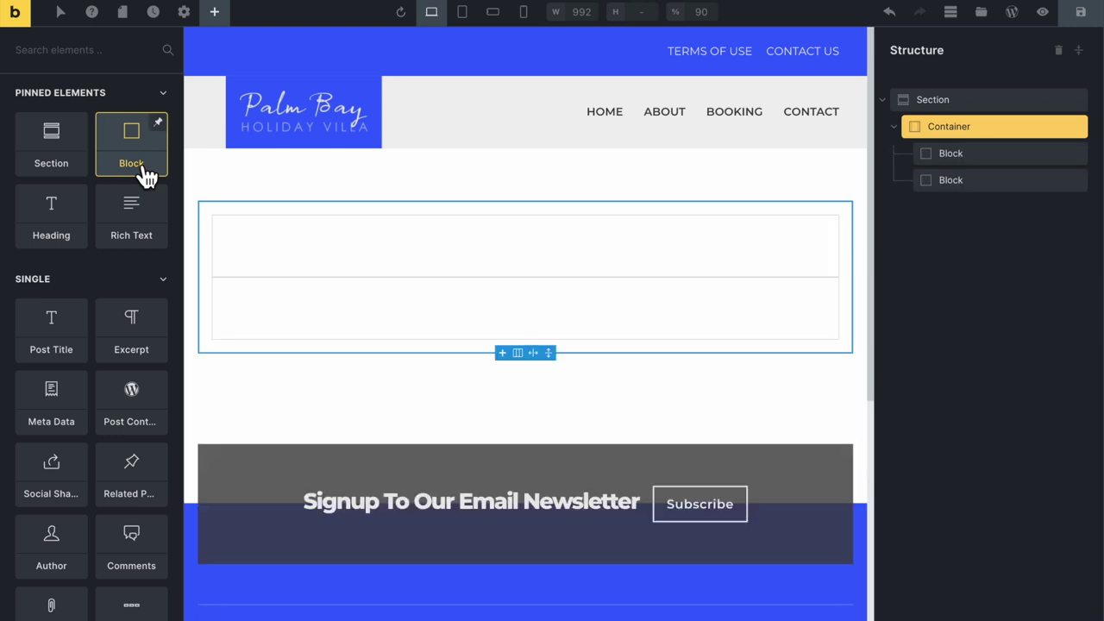
click(146, 174)
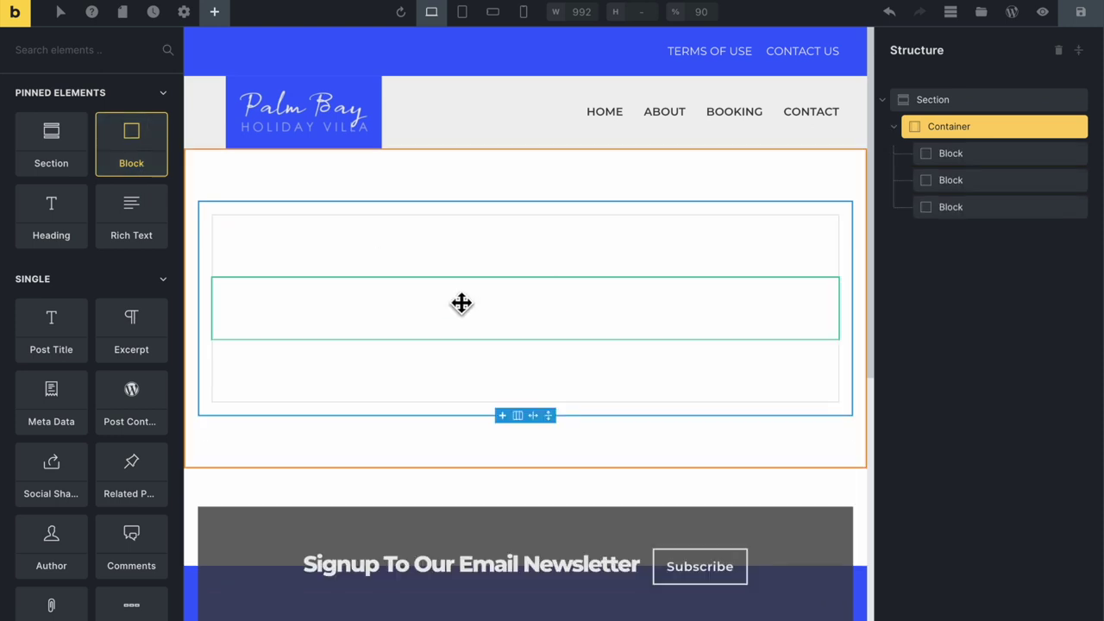
Delete two of the three blocks in the container, keeping only the first one
click(564, 385)
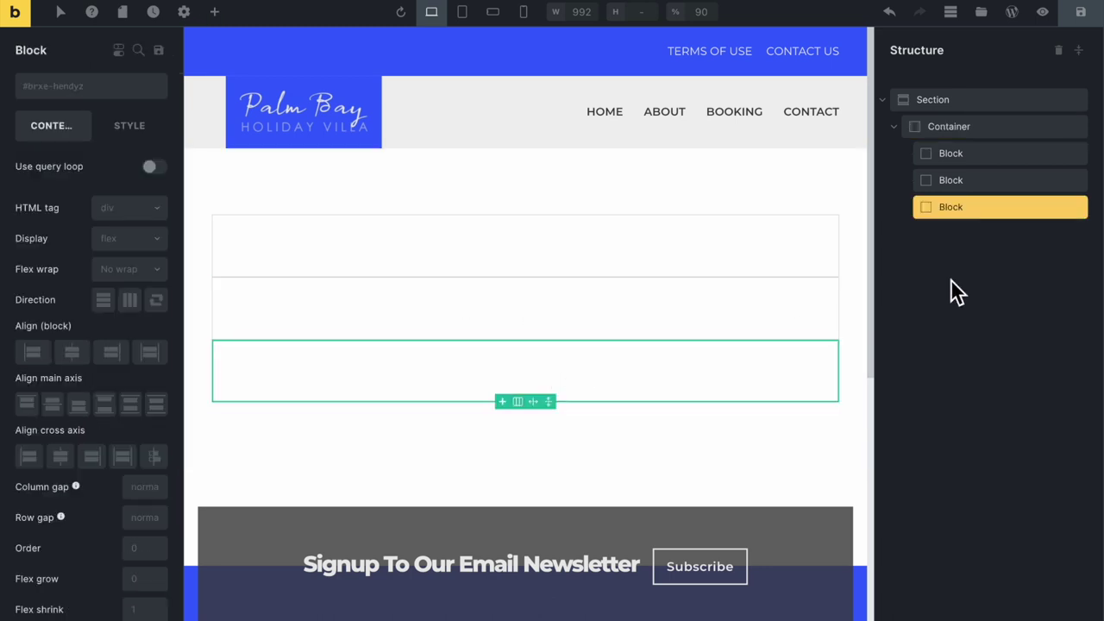
right_click(1001, 213)
click(982, 304)
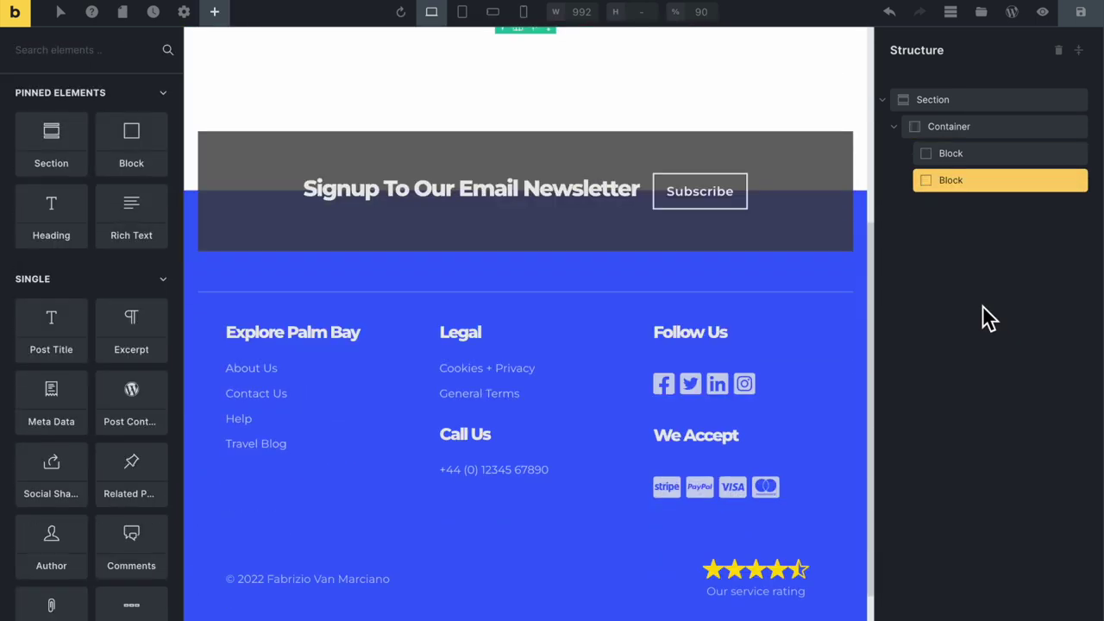
click(974, 177)
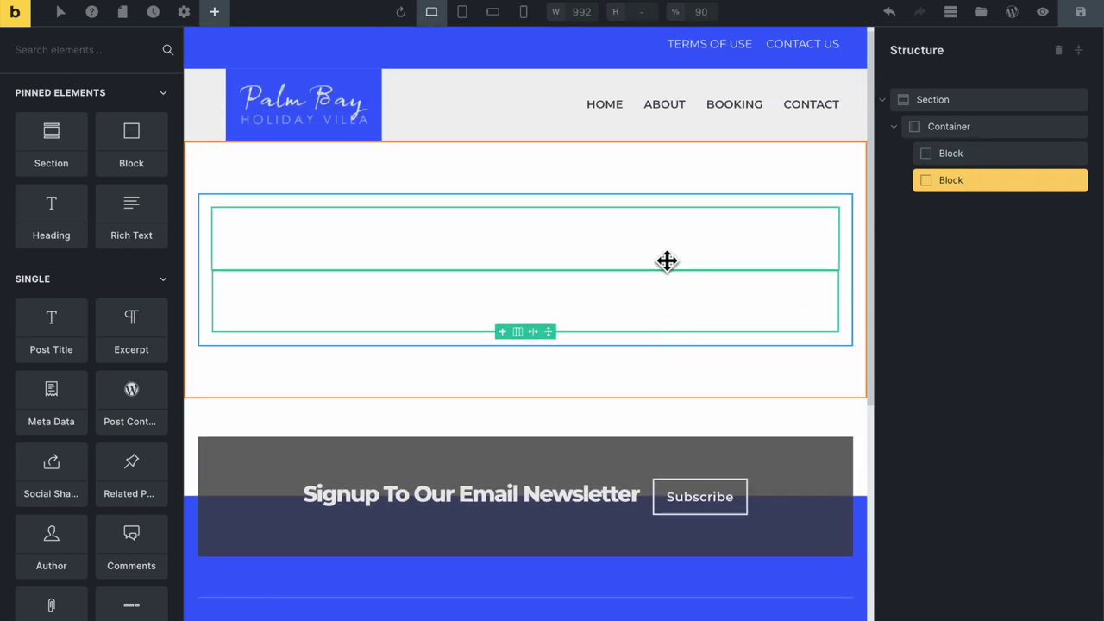
right_click(977, 181)
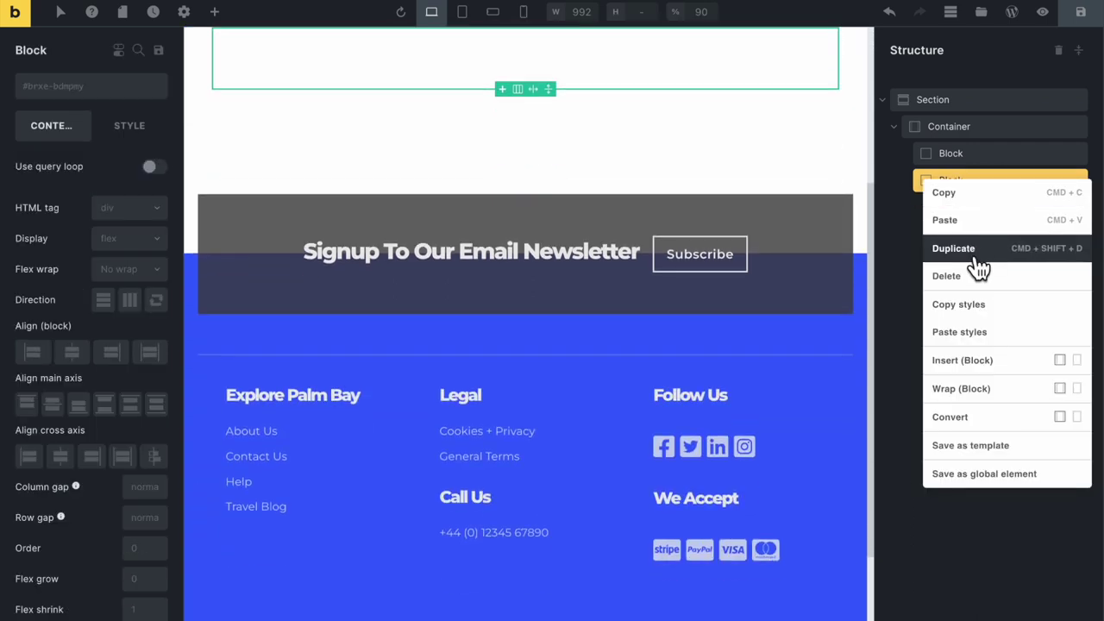
click(977, 275)
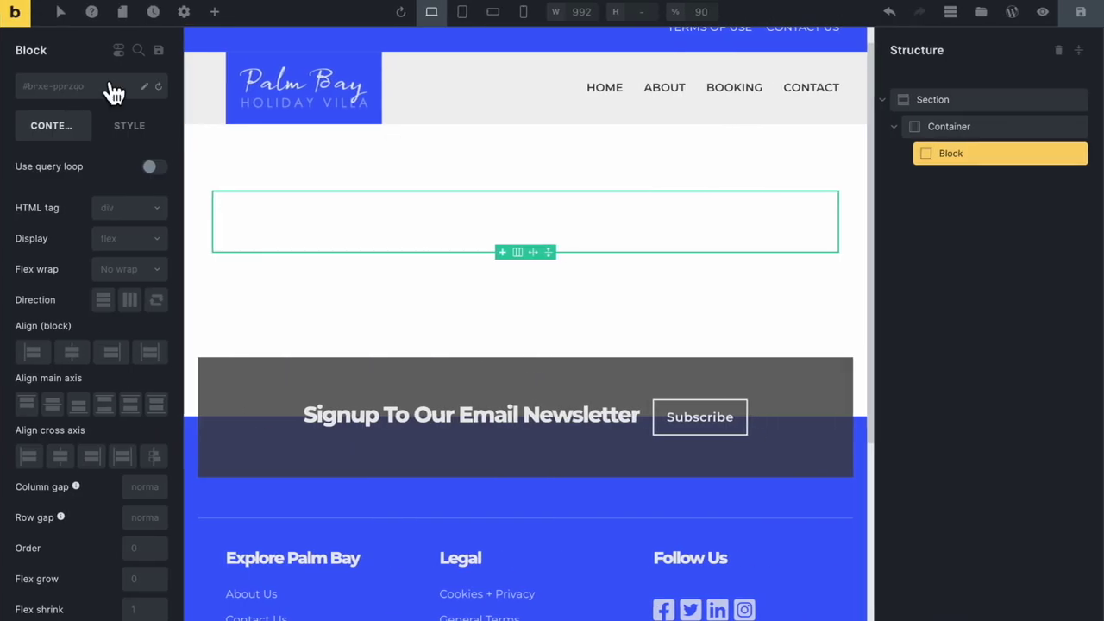
Give the remaining block in the container the new CSS class pricing-table-col-w
click(40, 91)
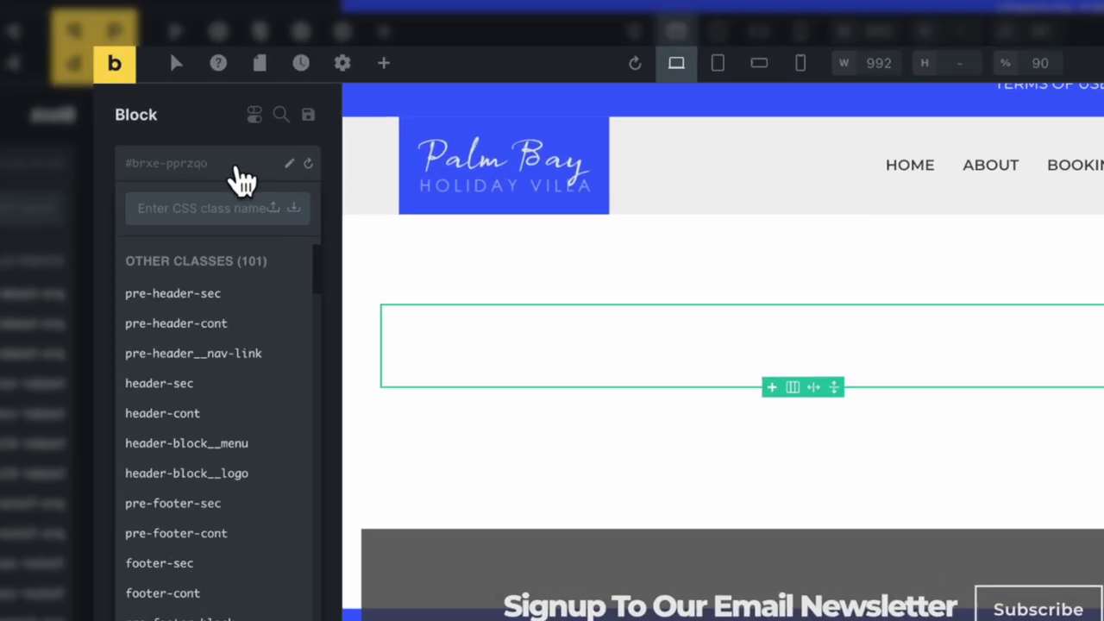
text(pricing-table-)
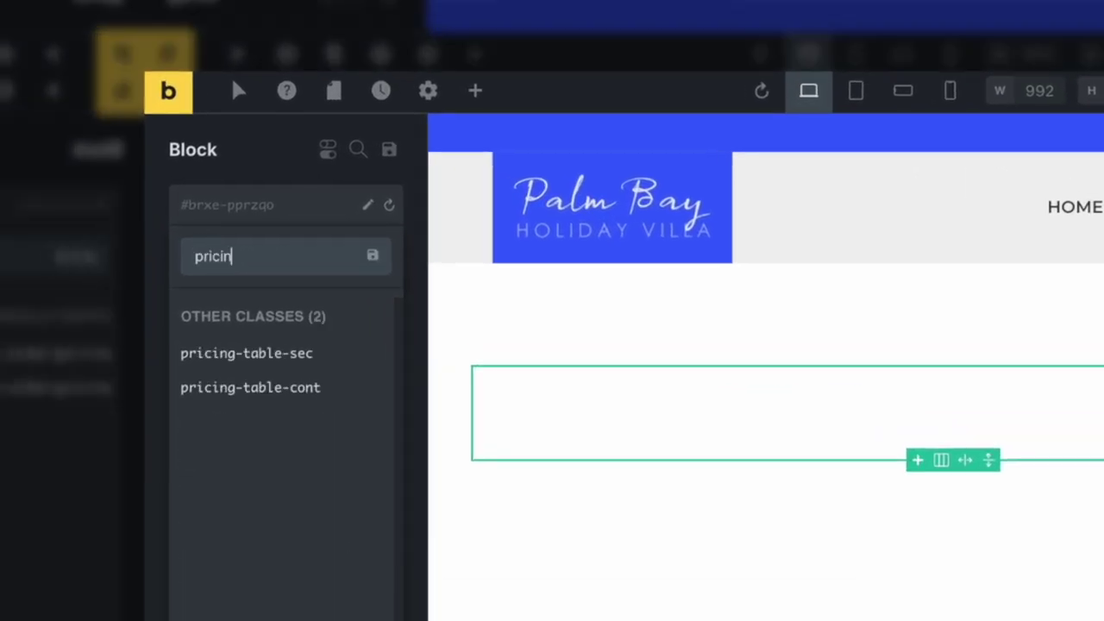
text(col-w)
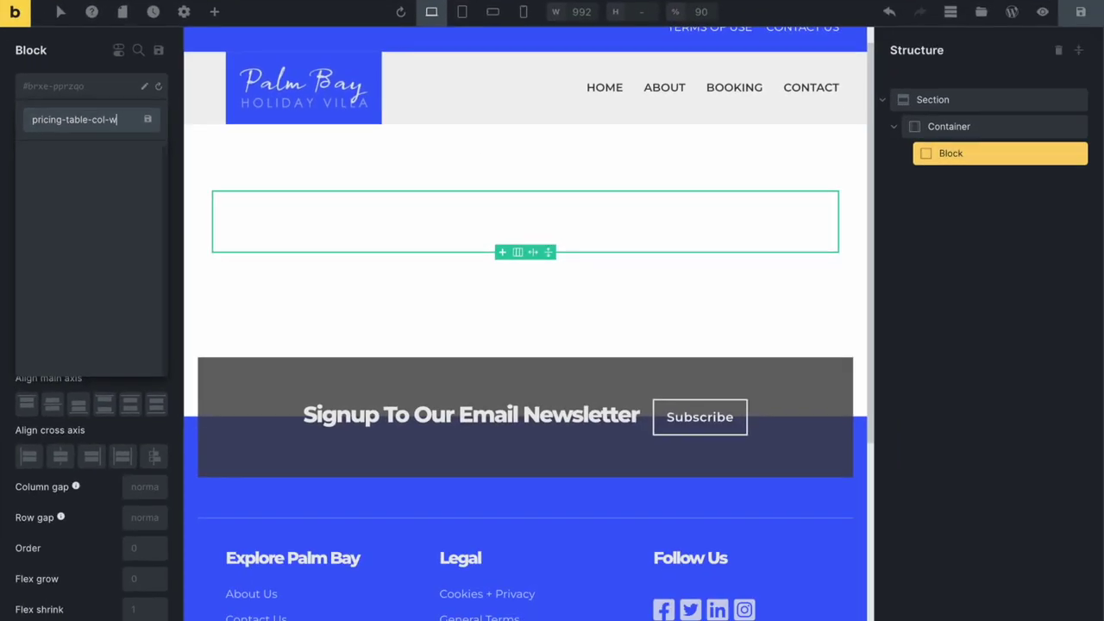
key(Return)
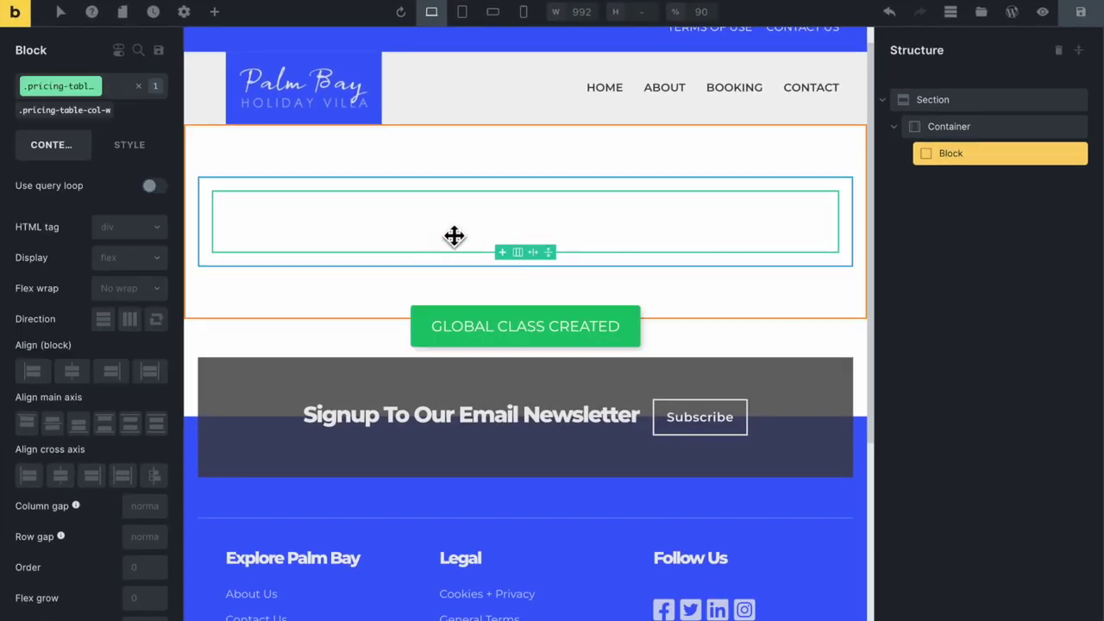
Duplicate the pricing-table-col-w block within the container and select the parent container
right_click(970, 154)
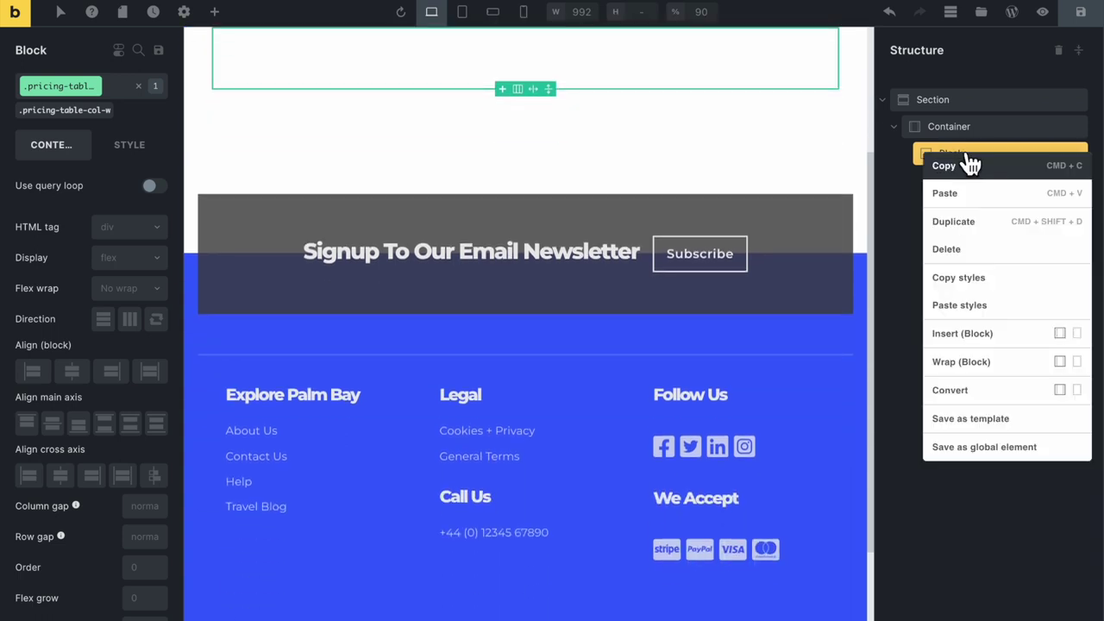
click(959, 221)
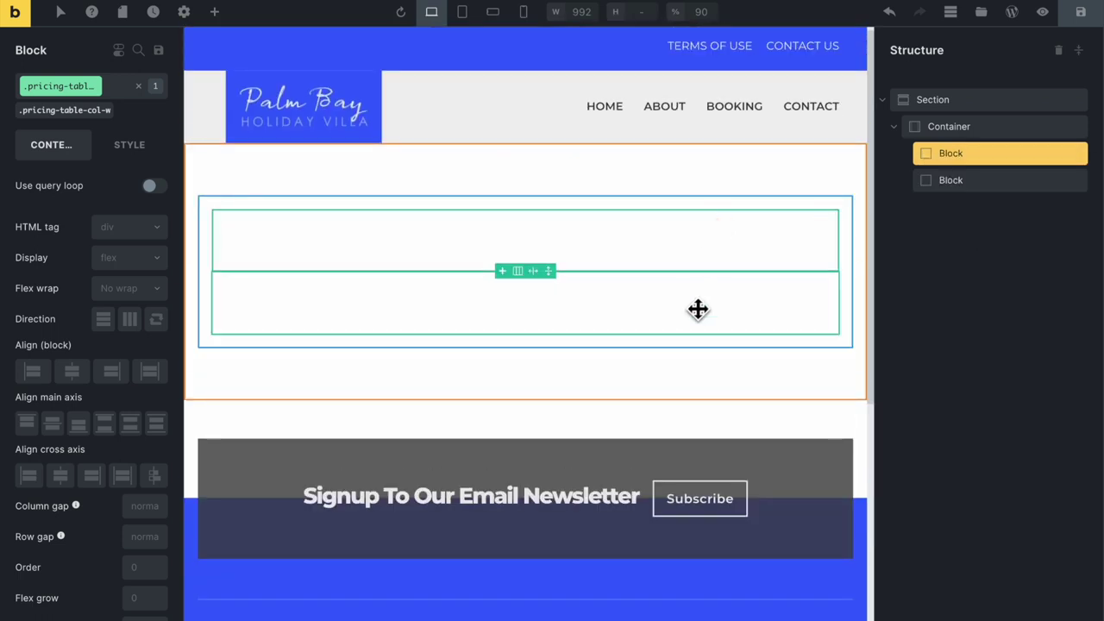
click(945, 132)
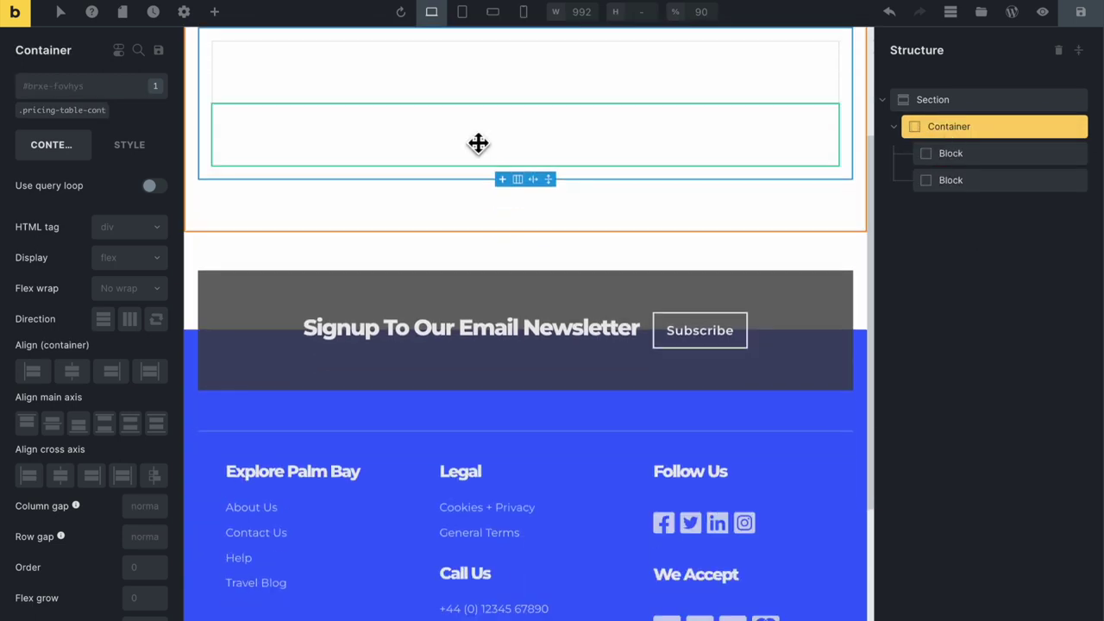
Add a third block to the container and move it between the two existing blocks
click(214, 11)
click(134, 172)
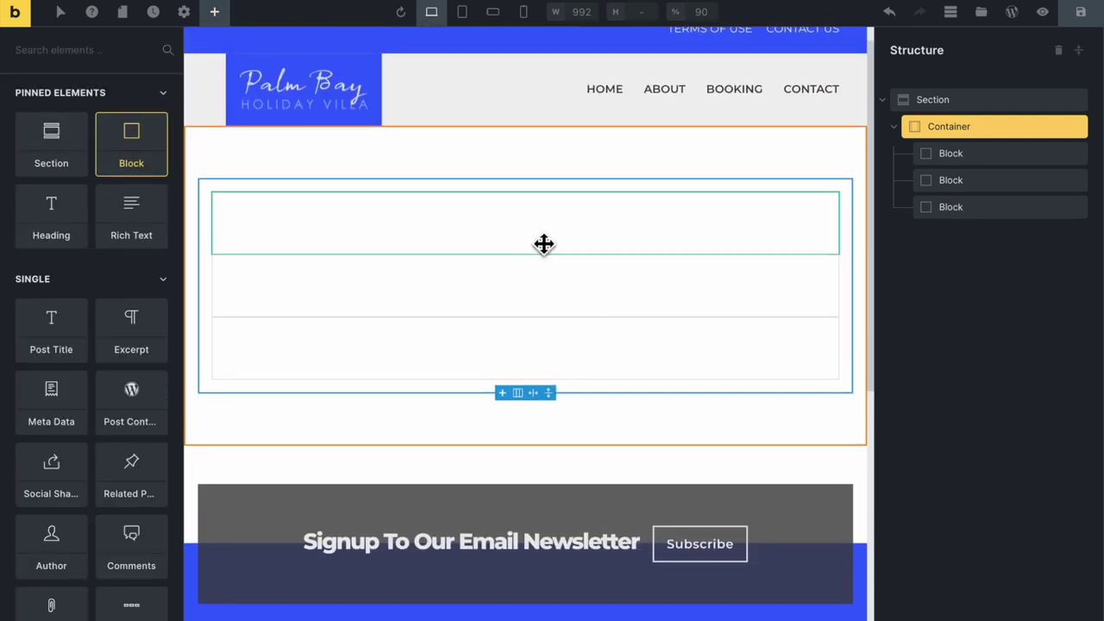
click(994, 208)
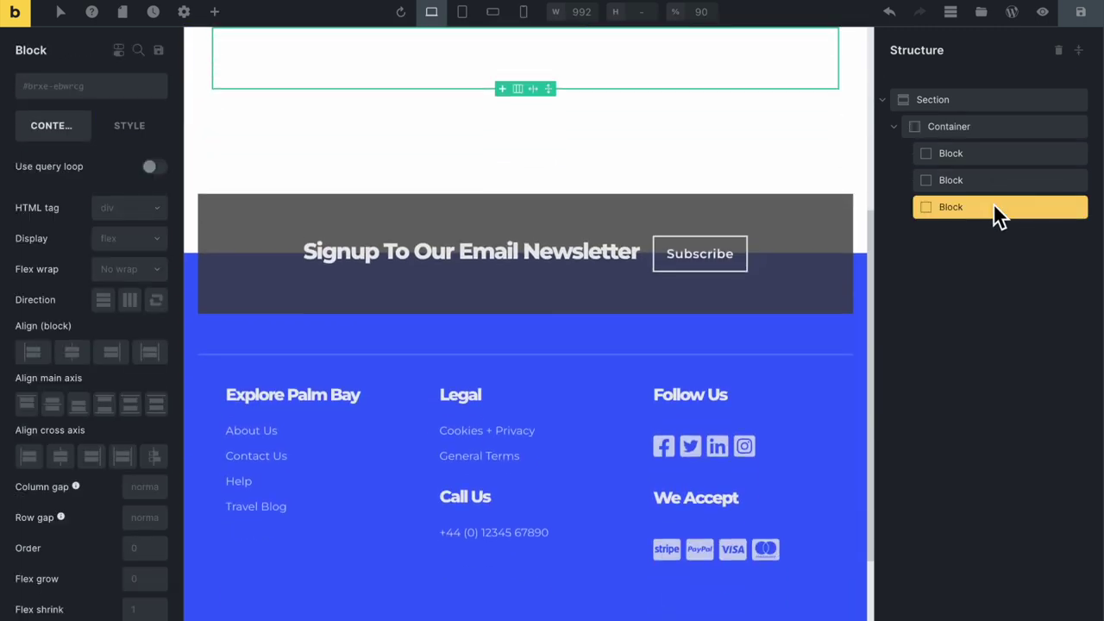
drag(992, 205, 936, 174)
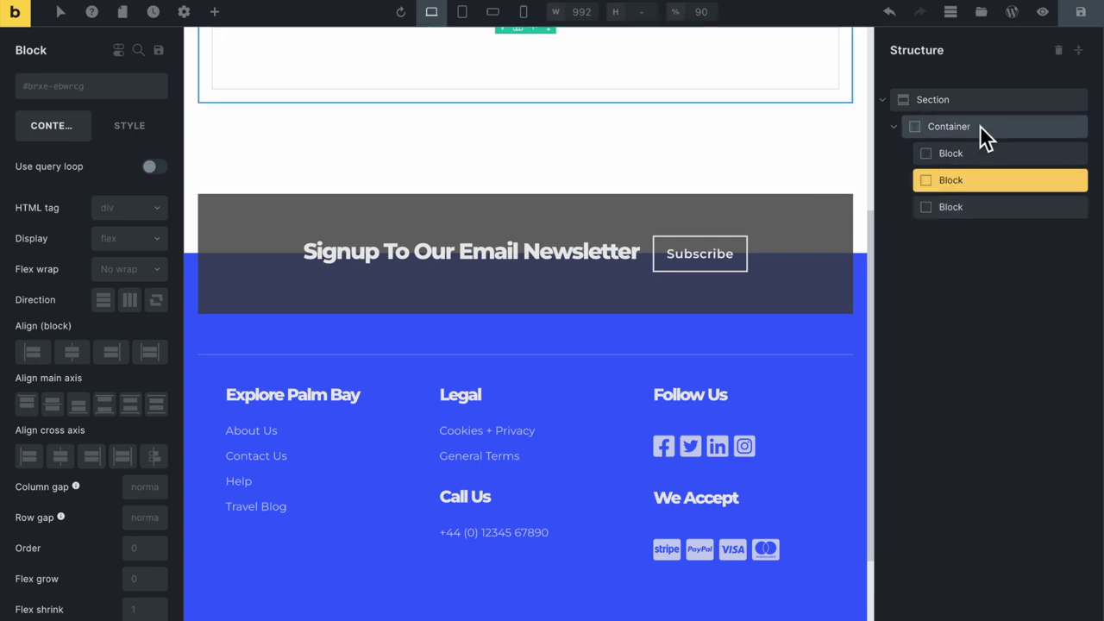
Give the middle block the new CSS class pricing-table-col-b
click(958, 181)
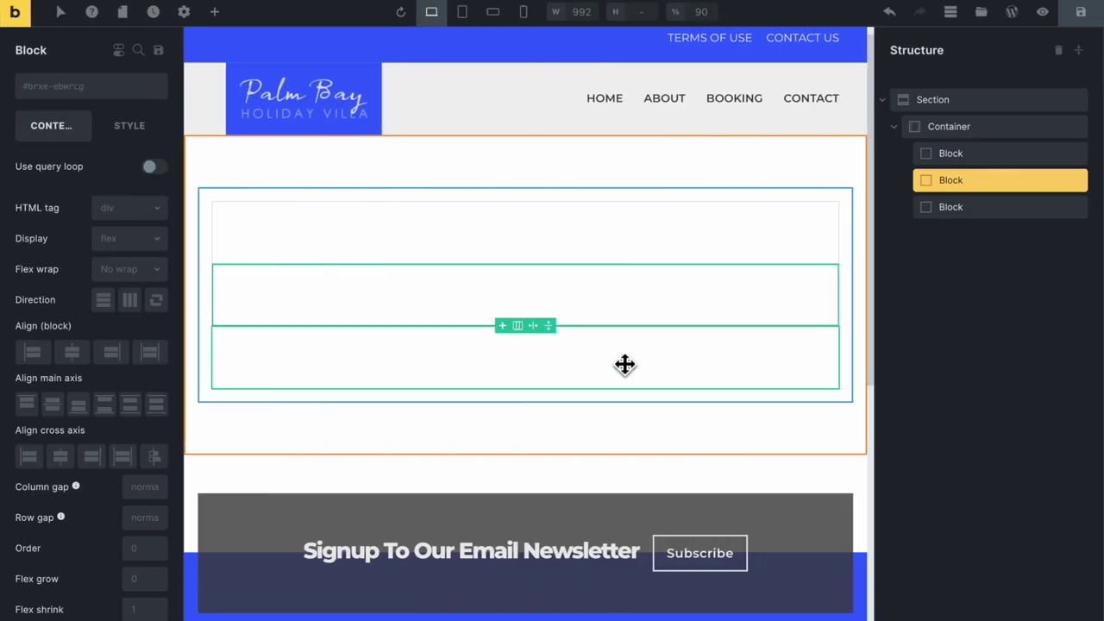
click(623, 372)
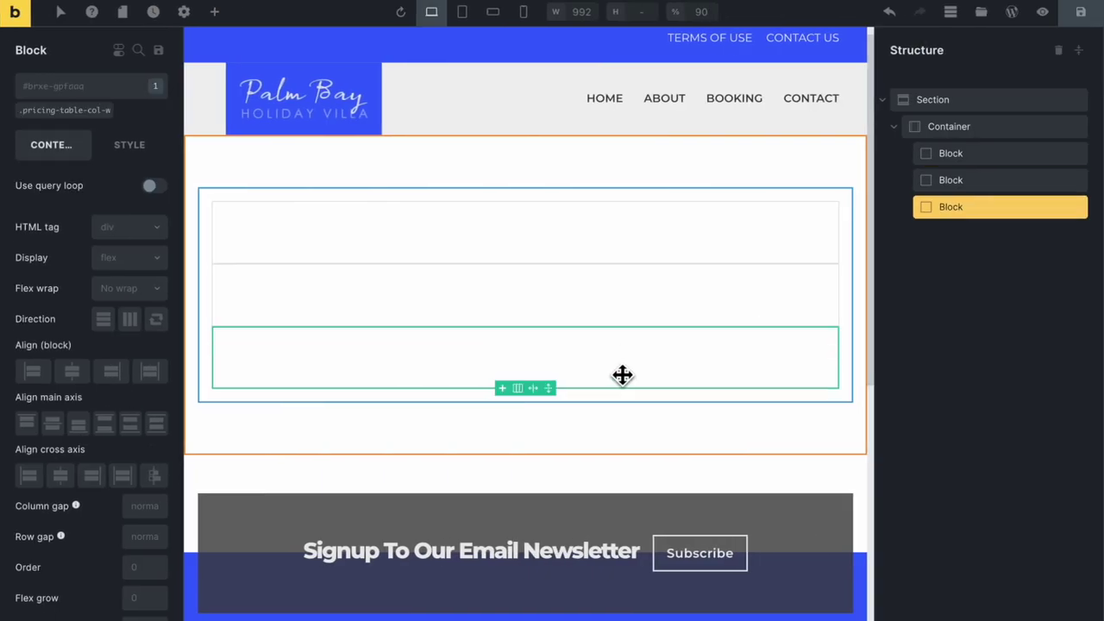
click(672, 303)
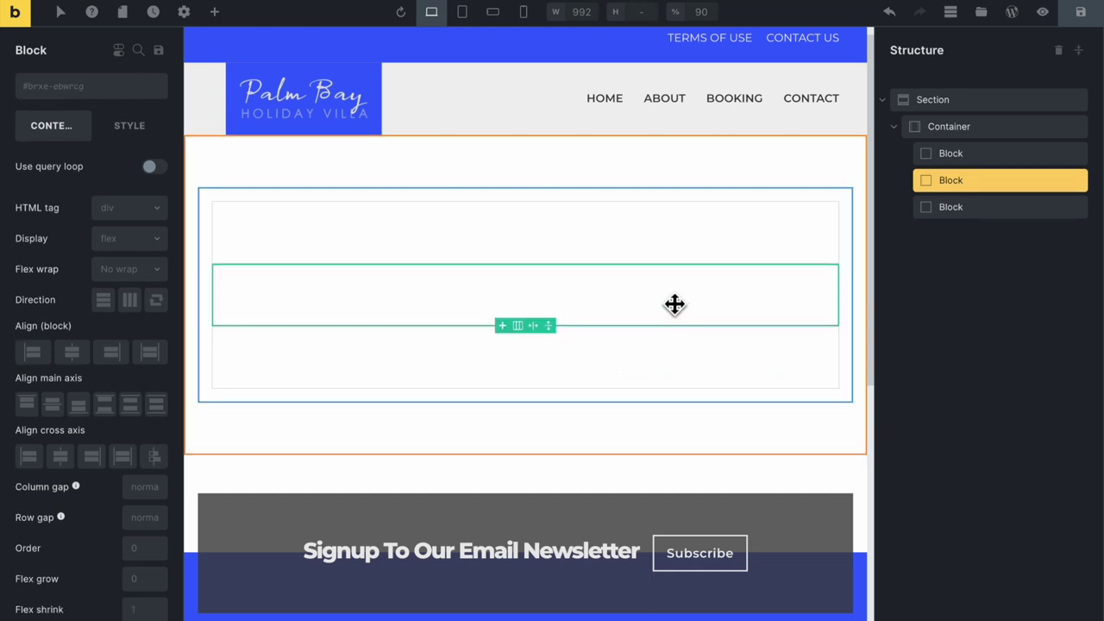
click(110, 99)
text(pricin)
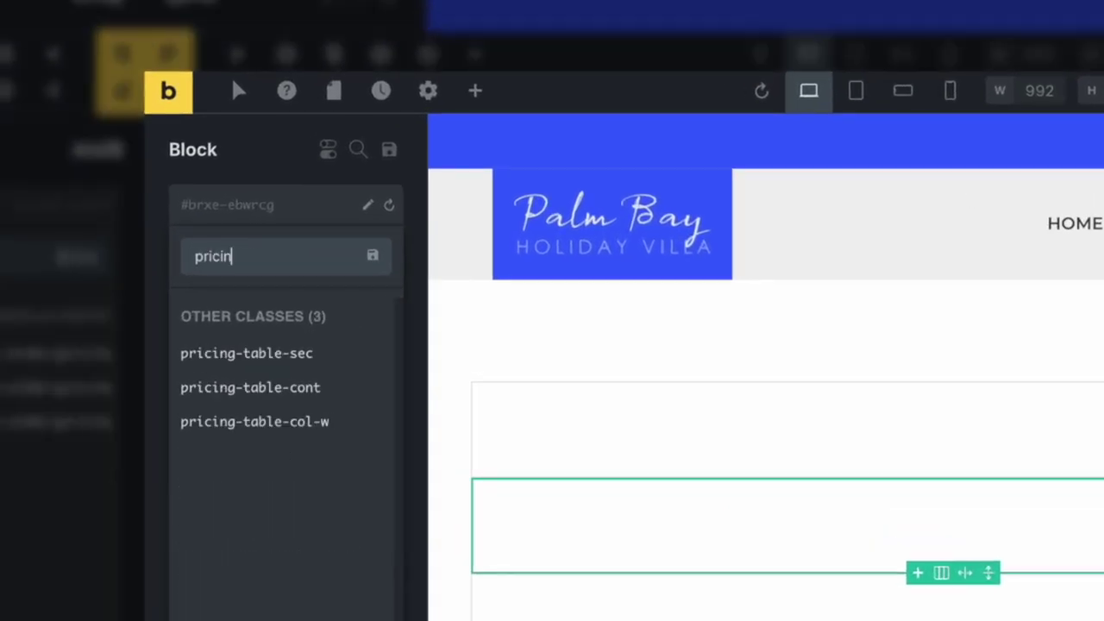
text(g-table-col)
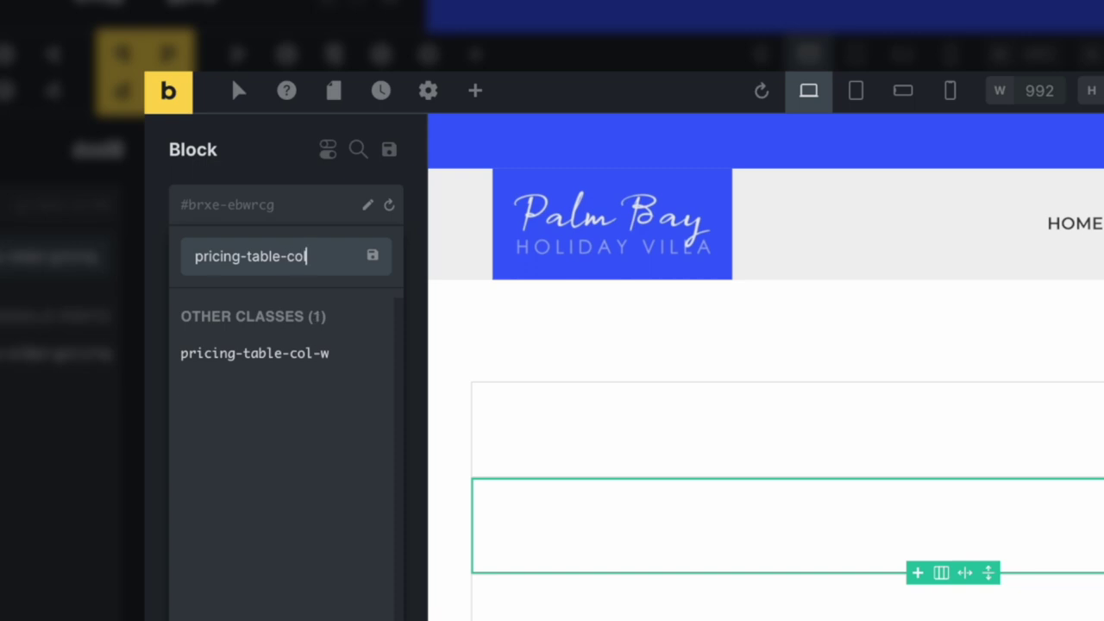
text(-b)
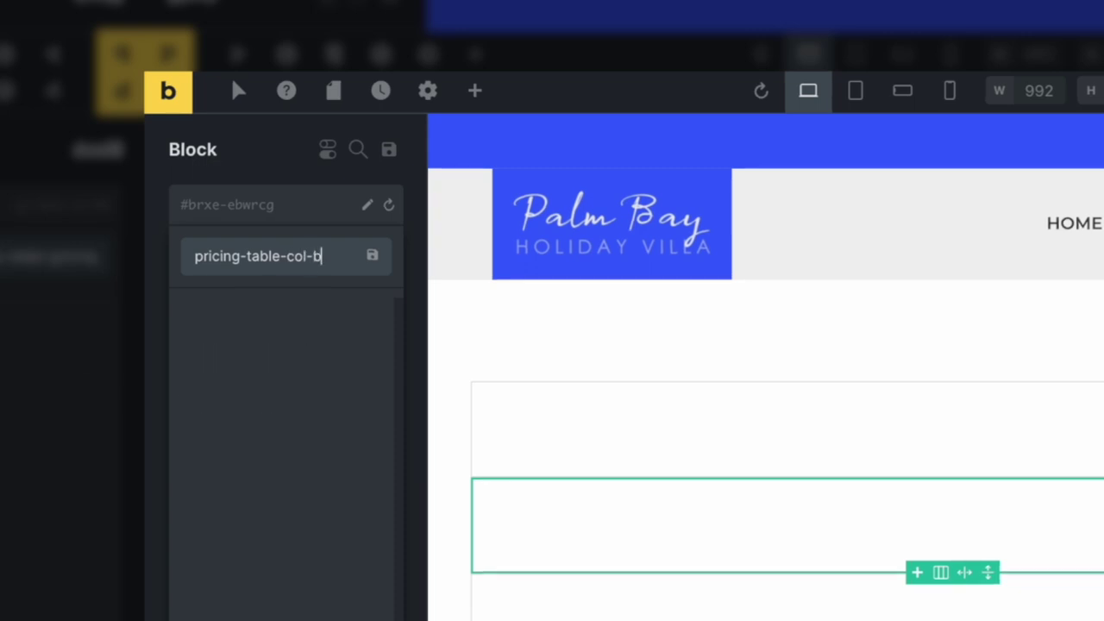
key(Return)
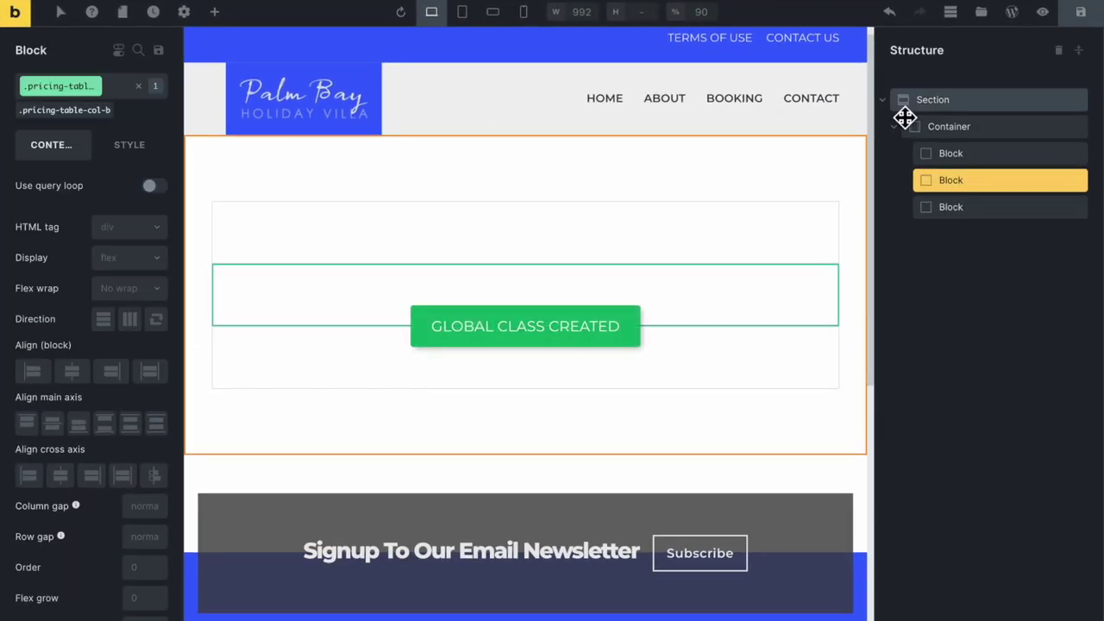
Set the container's pricing-table-cont class to a horizontal direction so its three blocks sit side by side
click(971, 131)
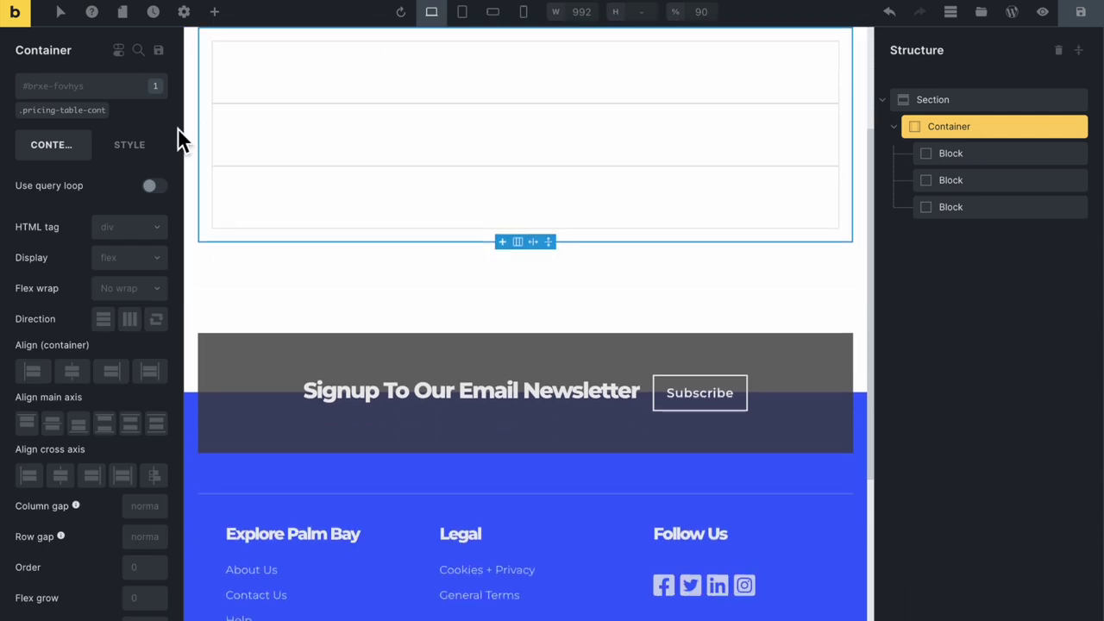
click(38, 111)
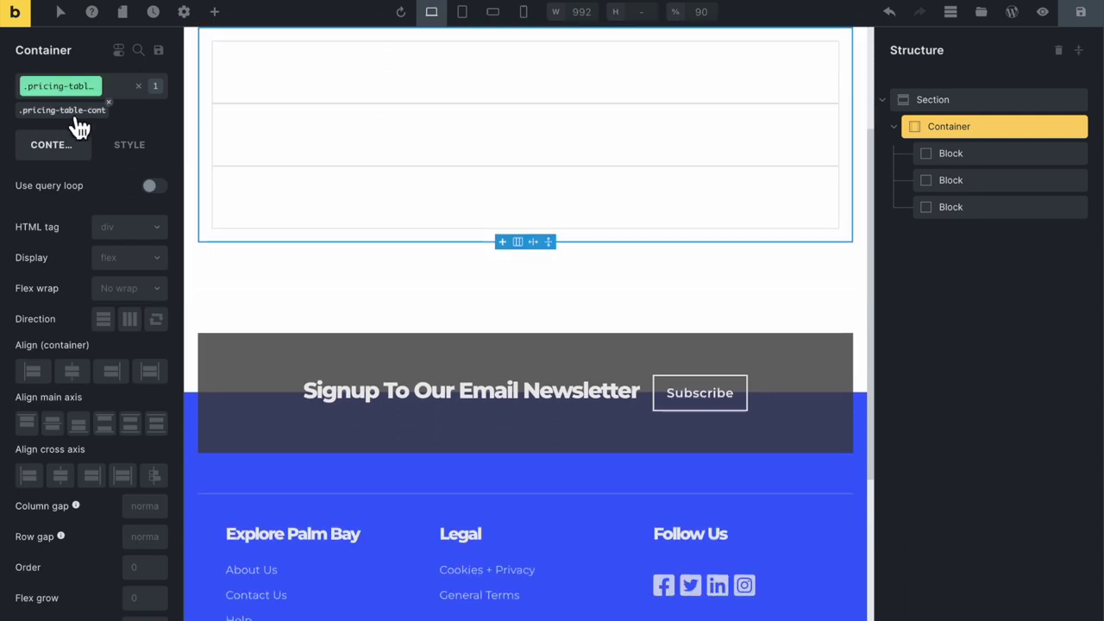
click(129, 321)
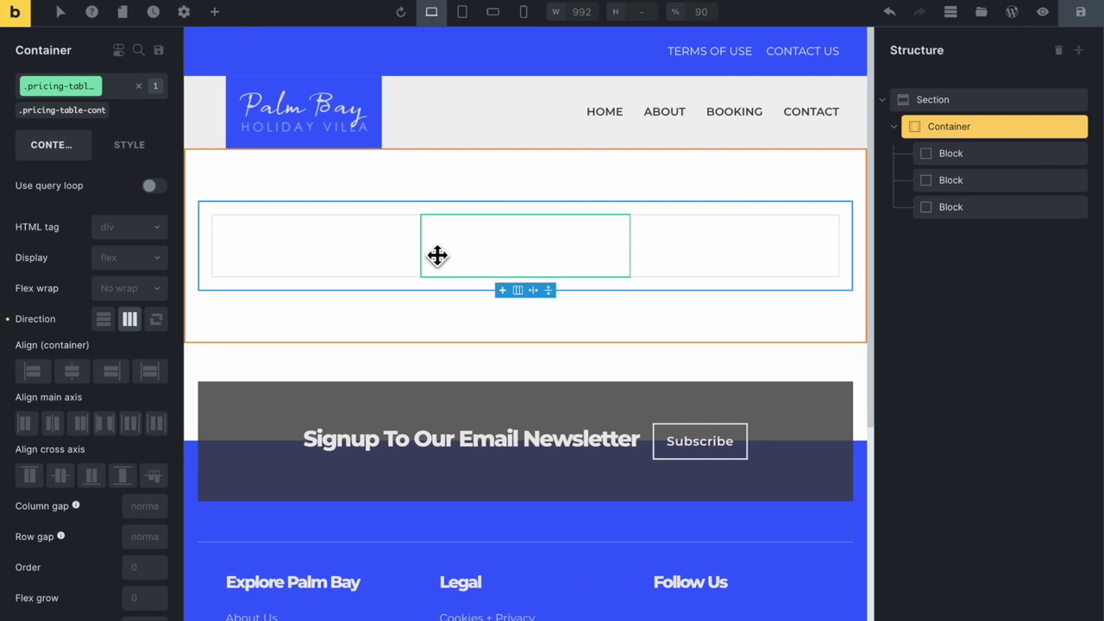
Add a nested block inside the first column block
click(352, 254)
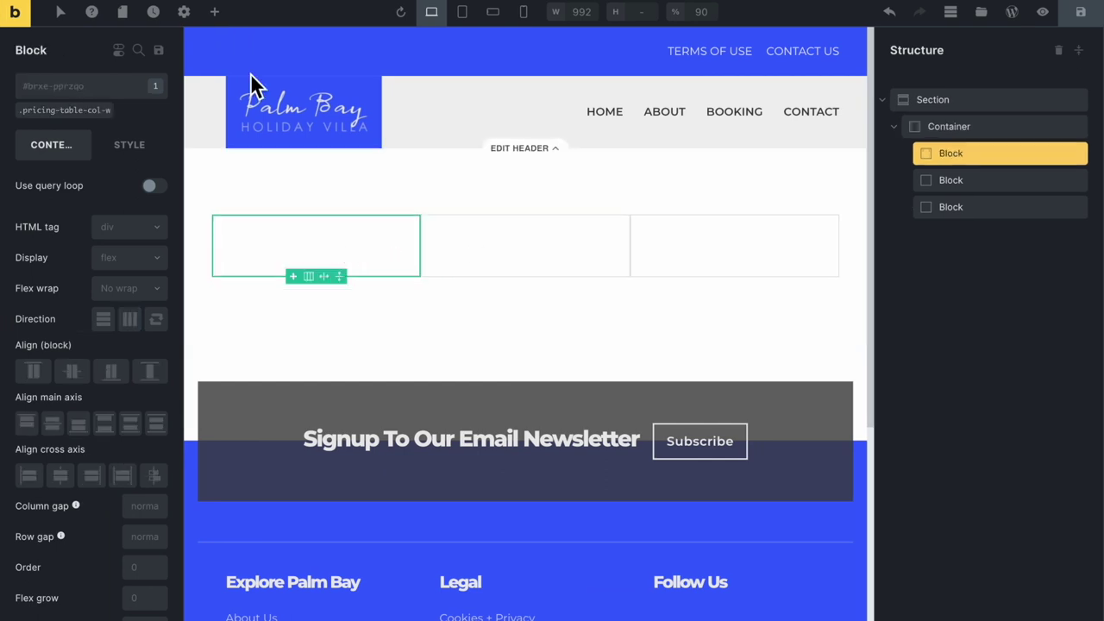
click(215, 12)
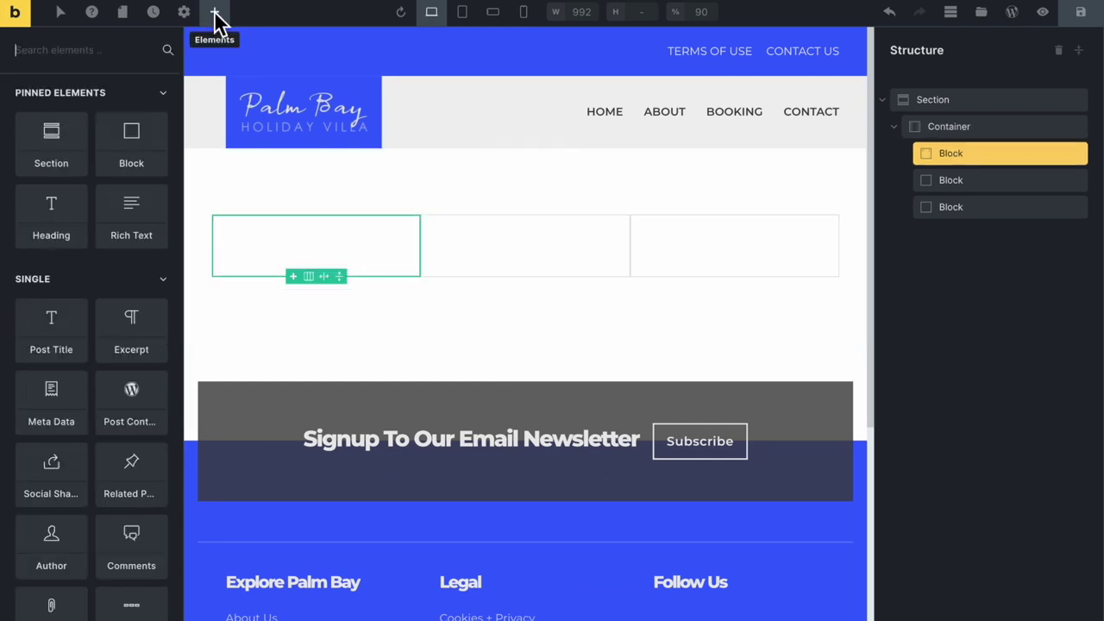
click(147, 164)
click(331, 262)
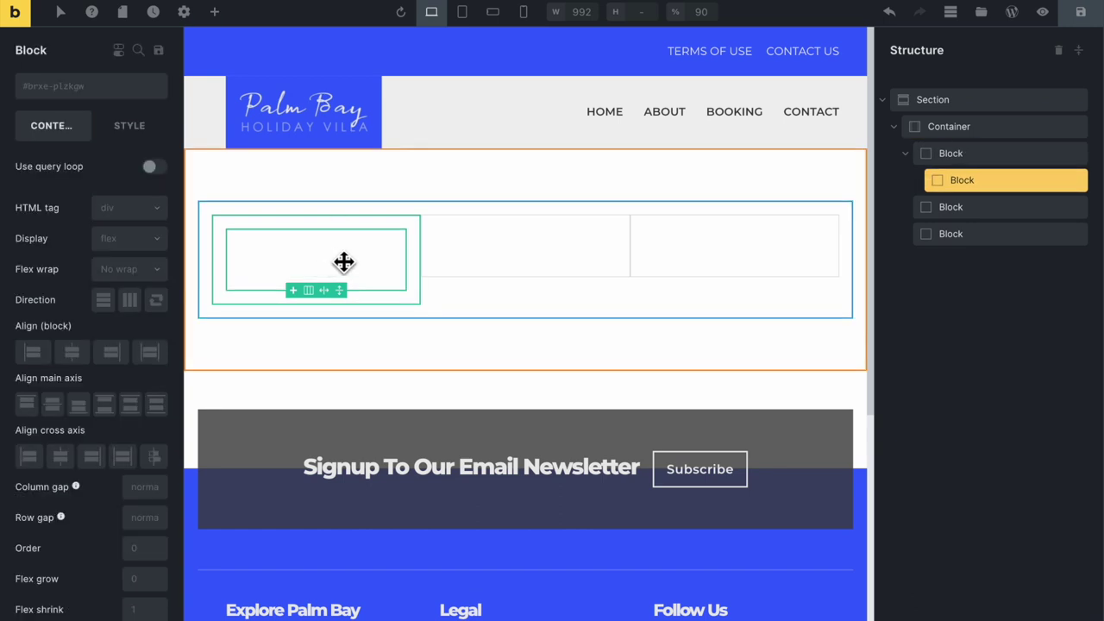
Set the padding of the first column's pricing-table-col-w class to 0 on all four sides
click(968, 153)
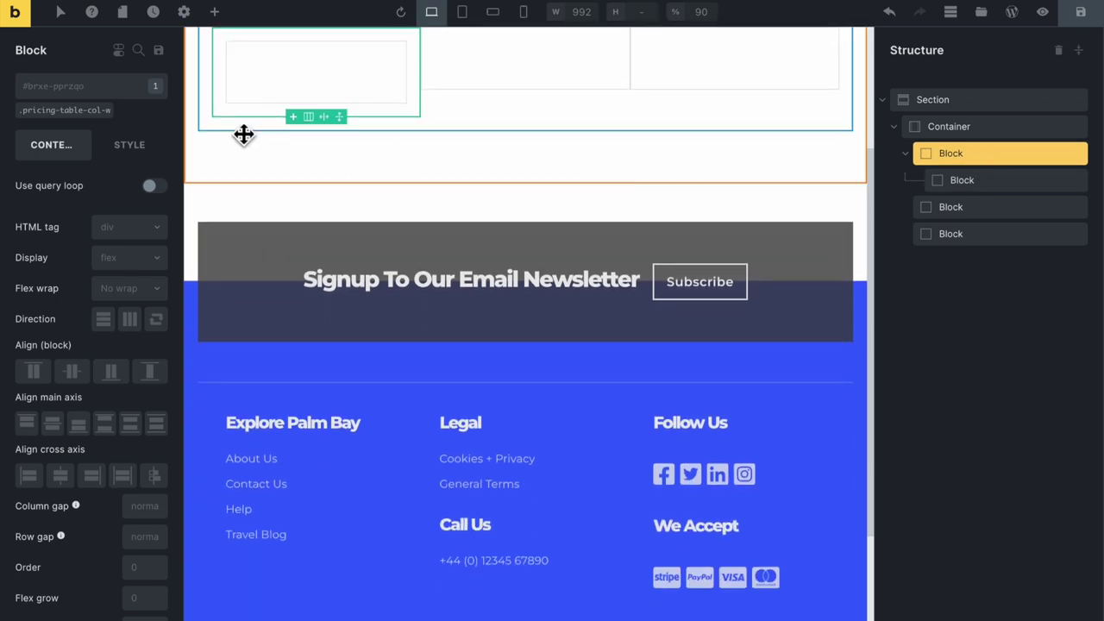
click(77, 112)
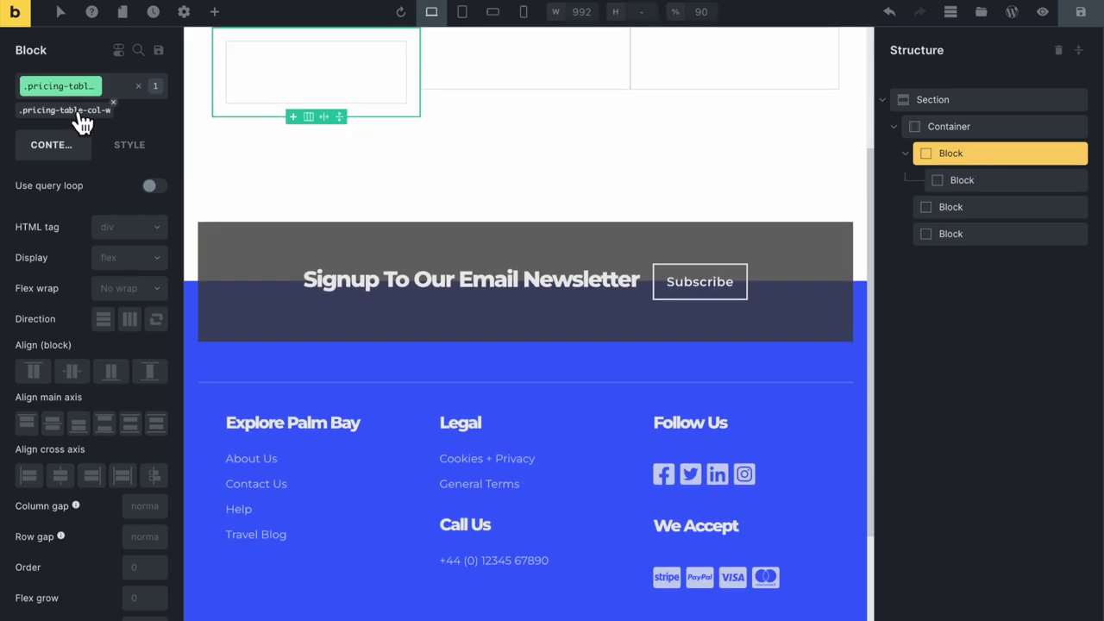
click(129, 147)
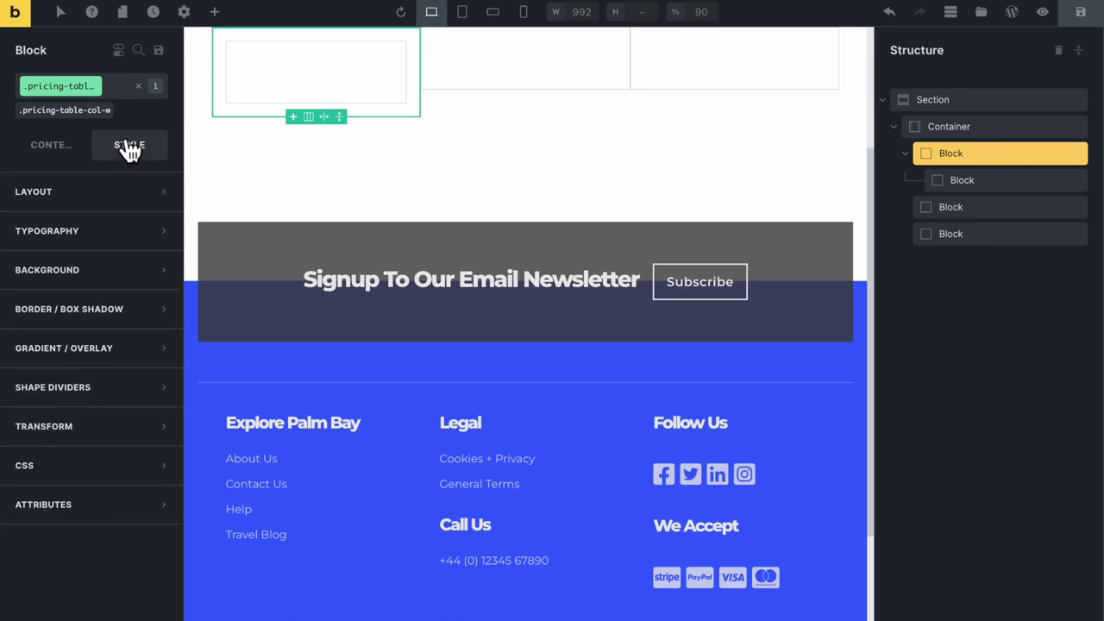
click(123, 194)
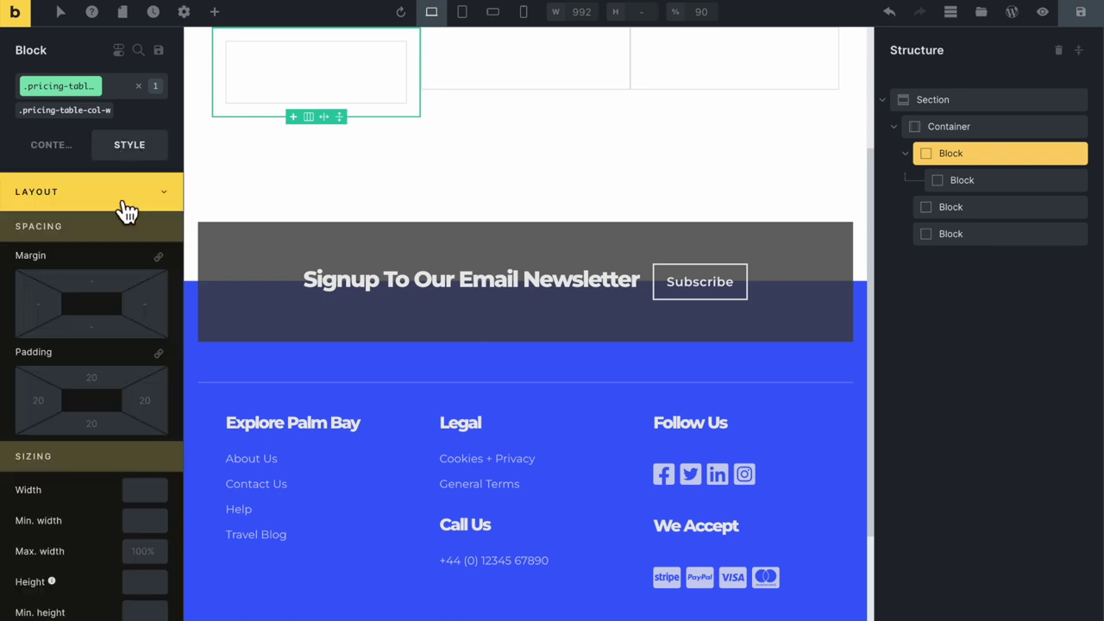
click(47, 408)
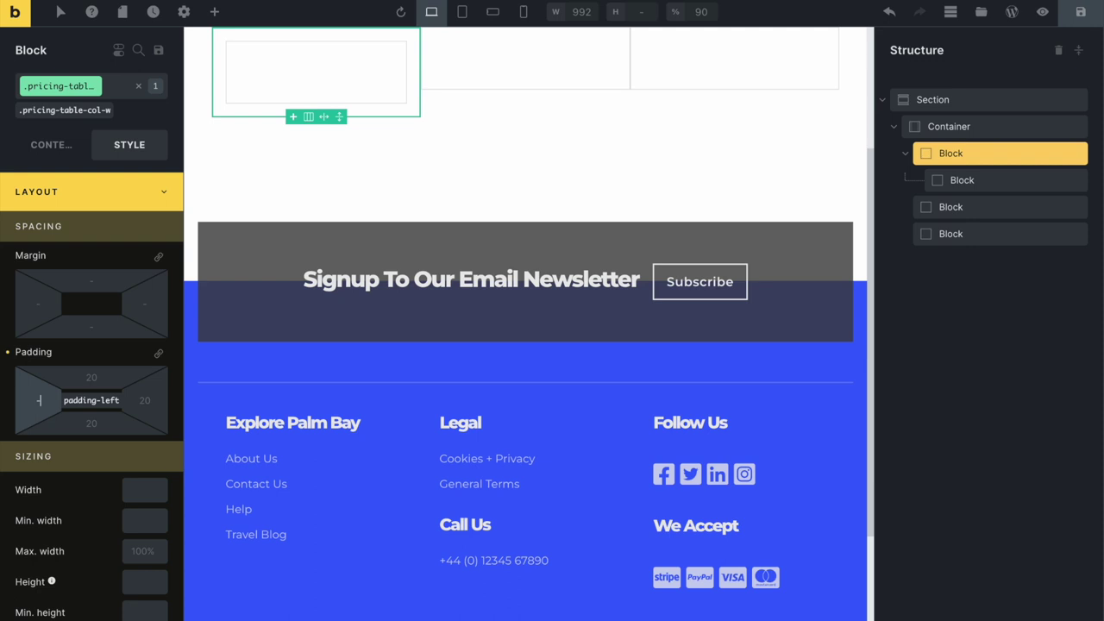
text(0)
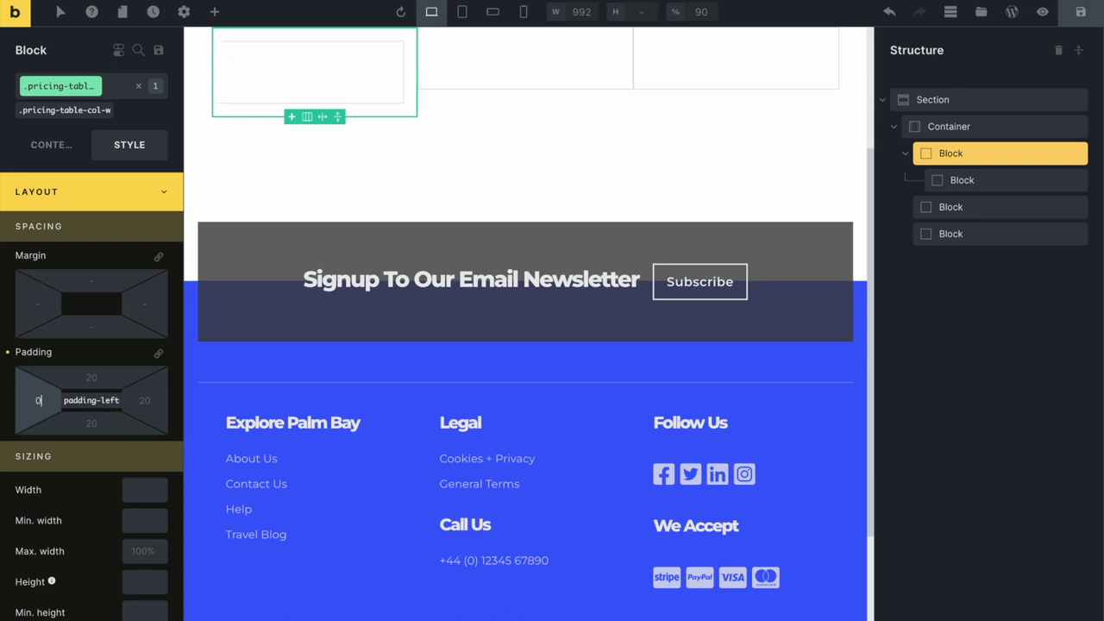
click(159, 354)
scroll(505, 204, up, 2)
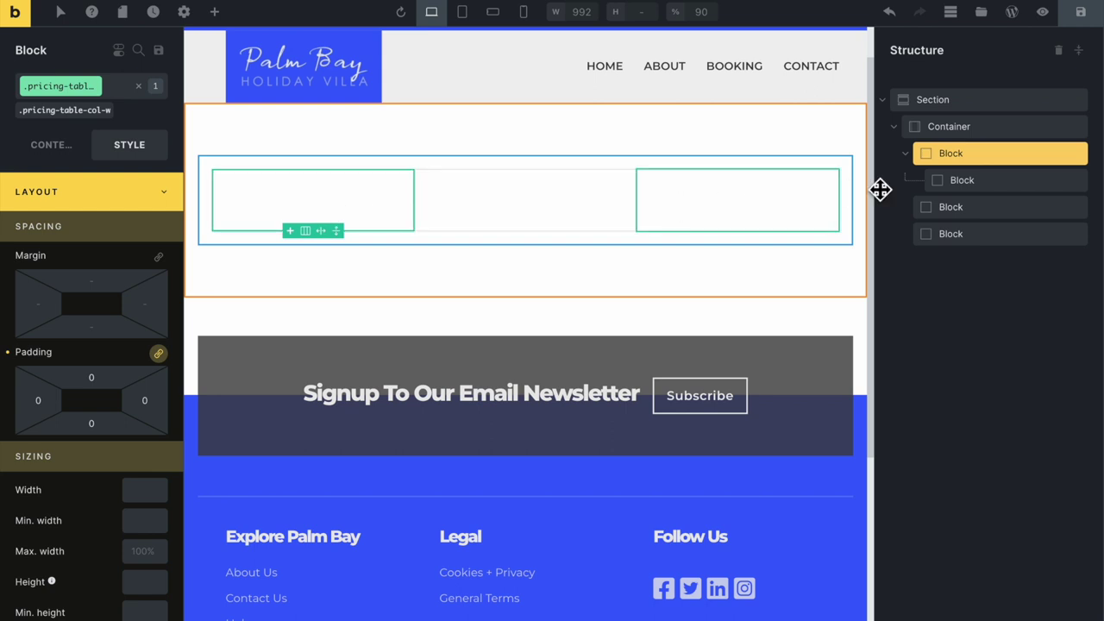
Set the padding of the container's pricing-table-cont class to 0 on all four sides
click(949, 128)
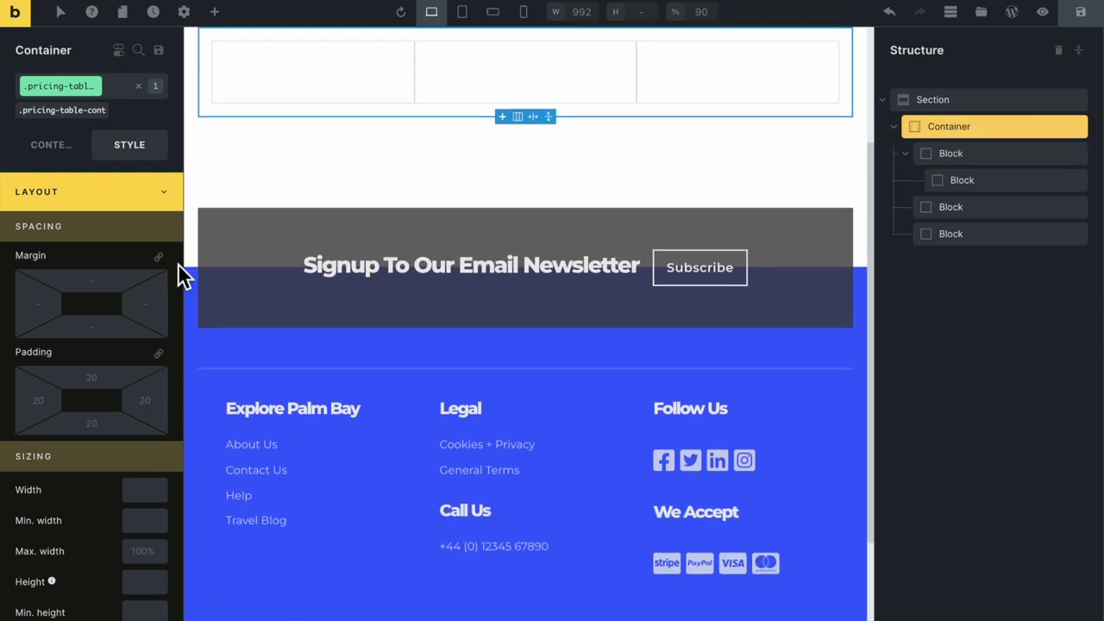
double_click(37, 400)
text(0)
click(158, 353)
scroll(480, 189, up, 3)
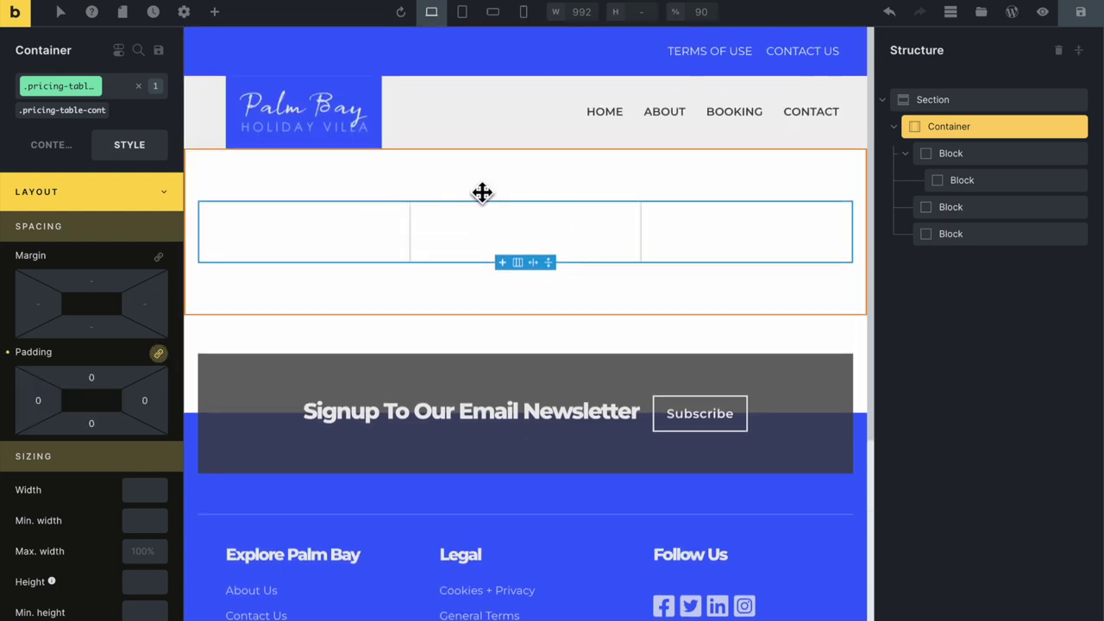
Give the block nested in the first column the new CSS class pricing-table-heading-cont
click(312, 248)
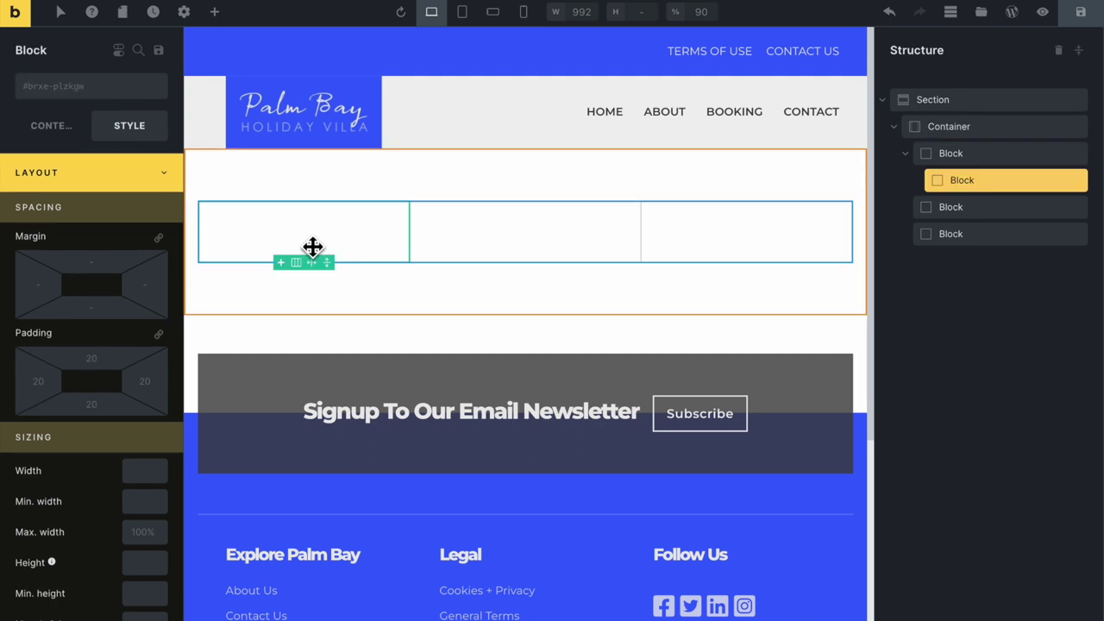
click(982, 156)
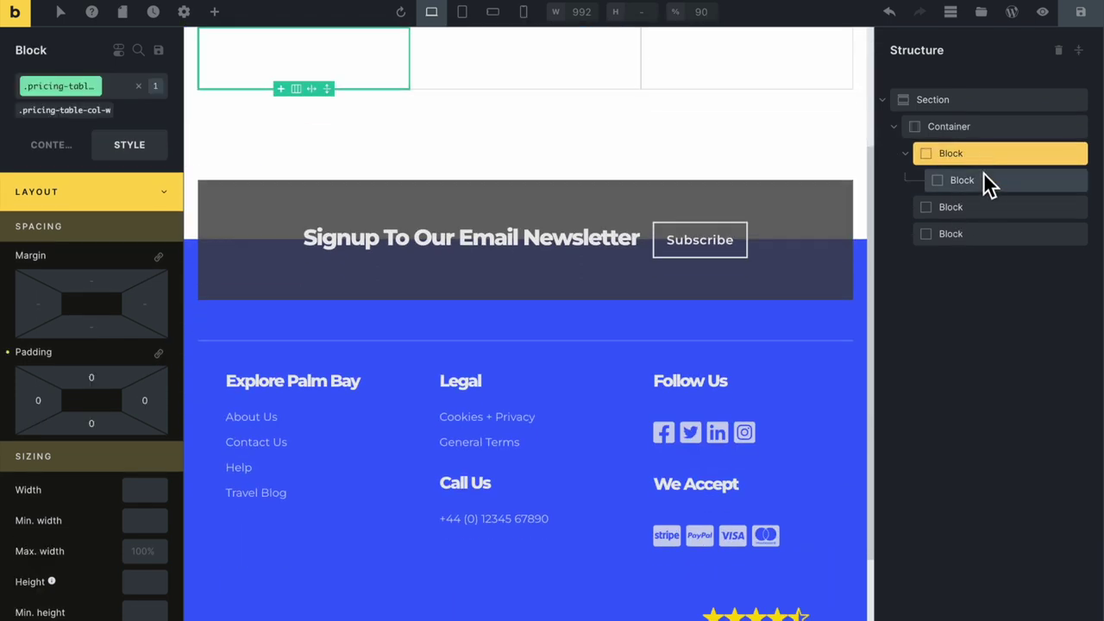
click(983, 180)
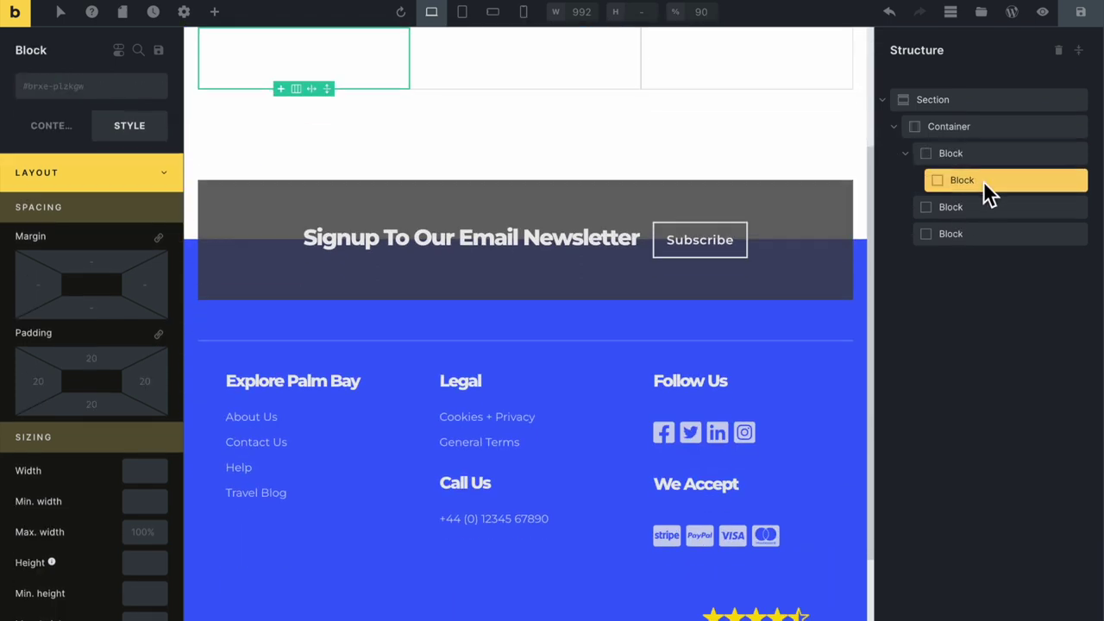
click(80, 88)
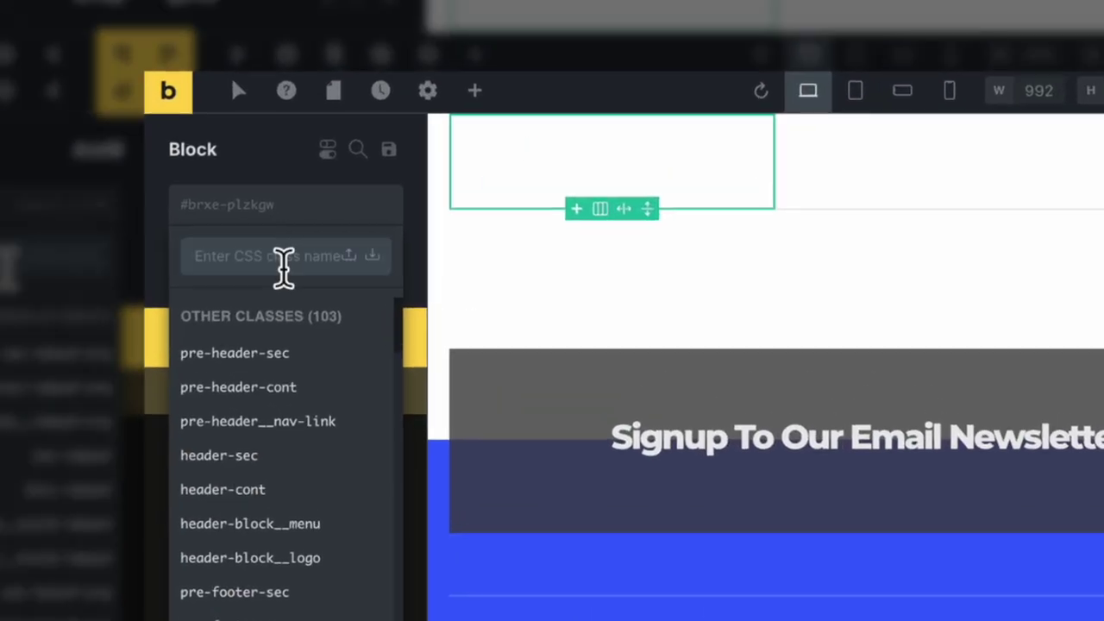
text(p)
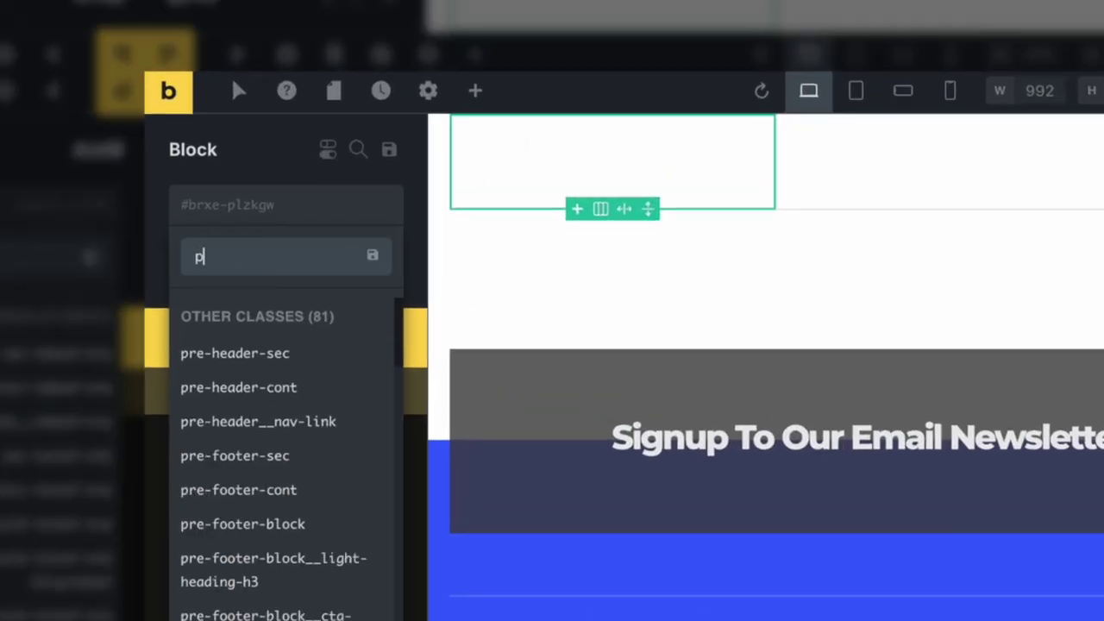
text(ricing-tabl)
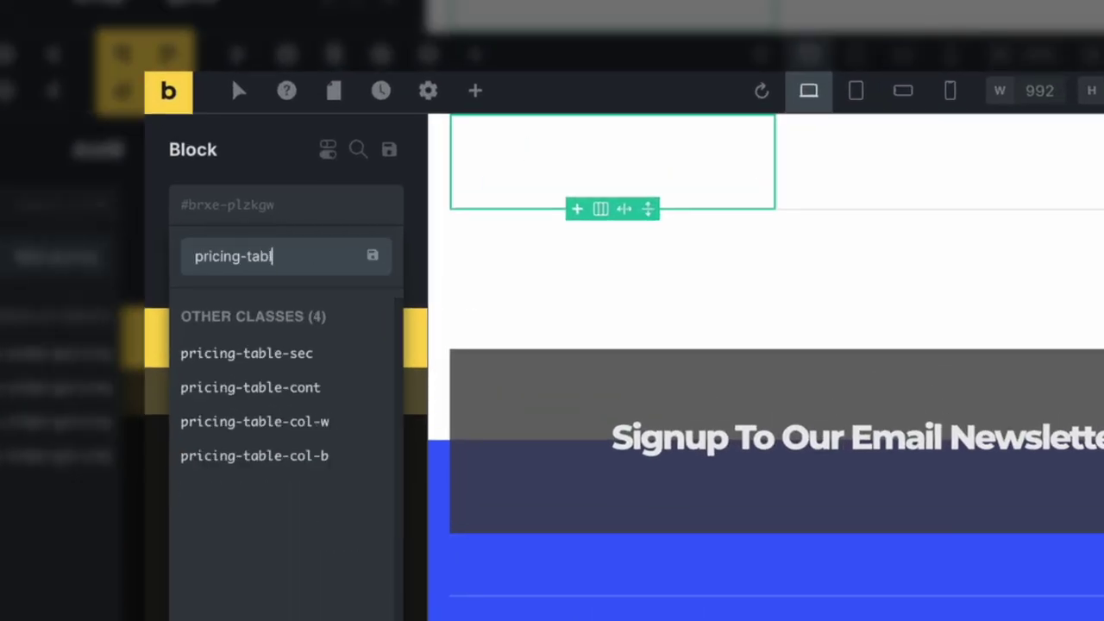
text(e-he)
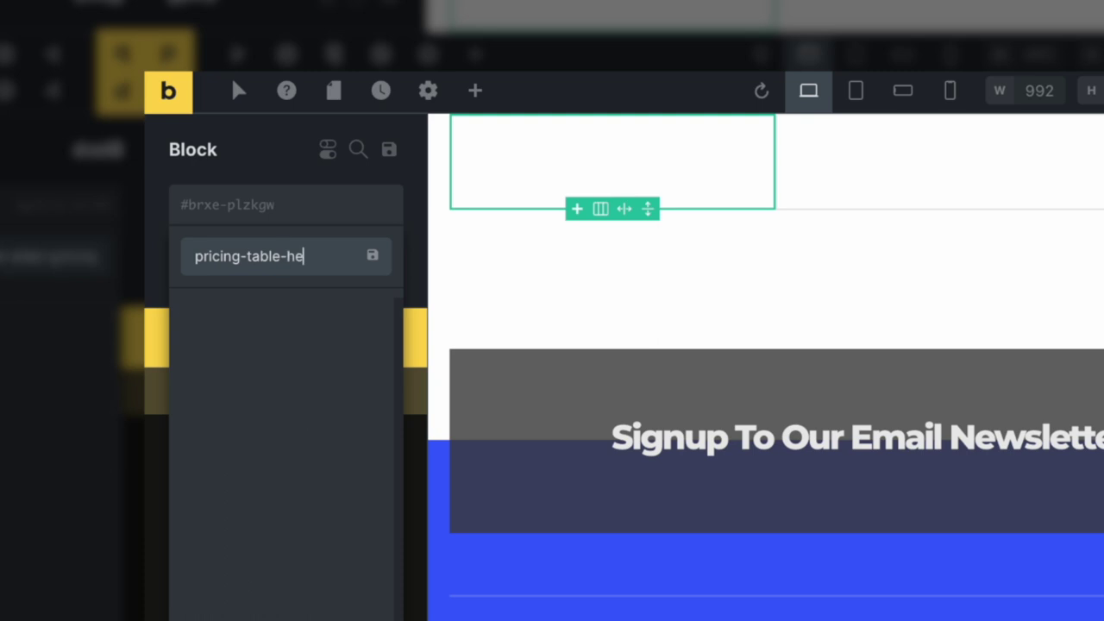
text(ading-cont)
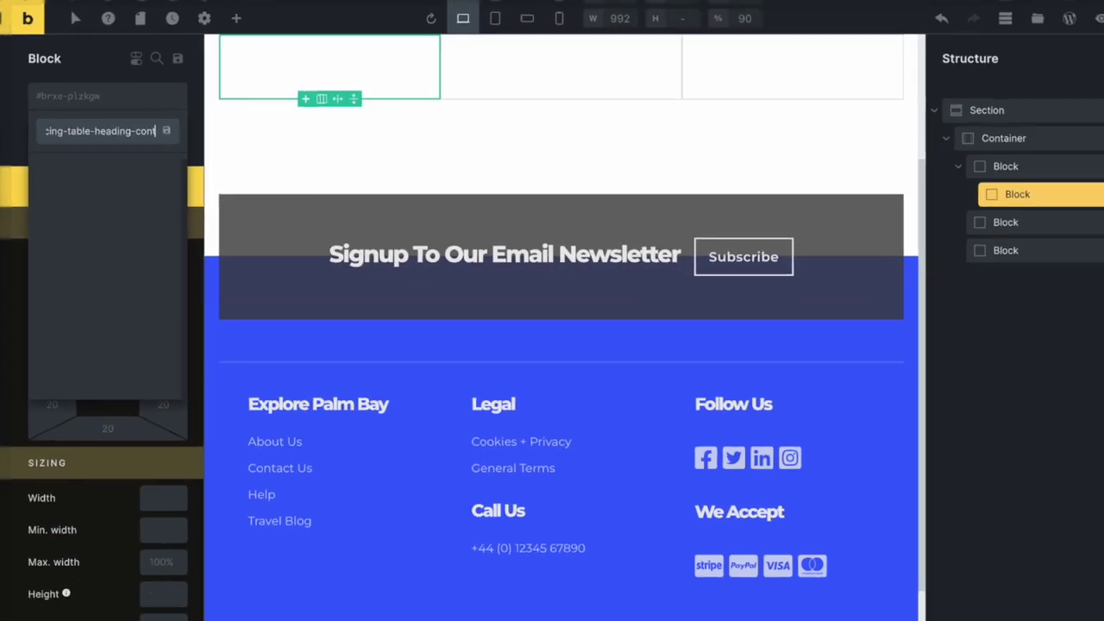
key(Return)
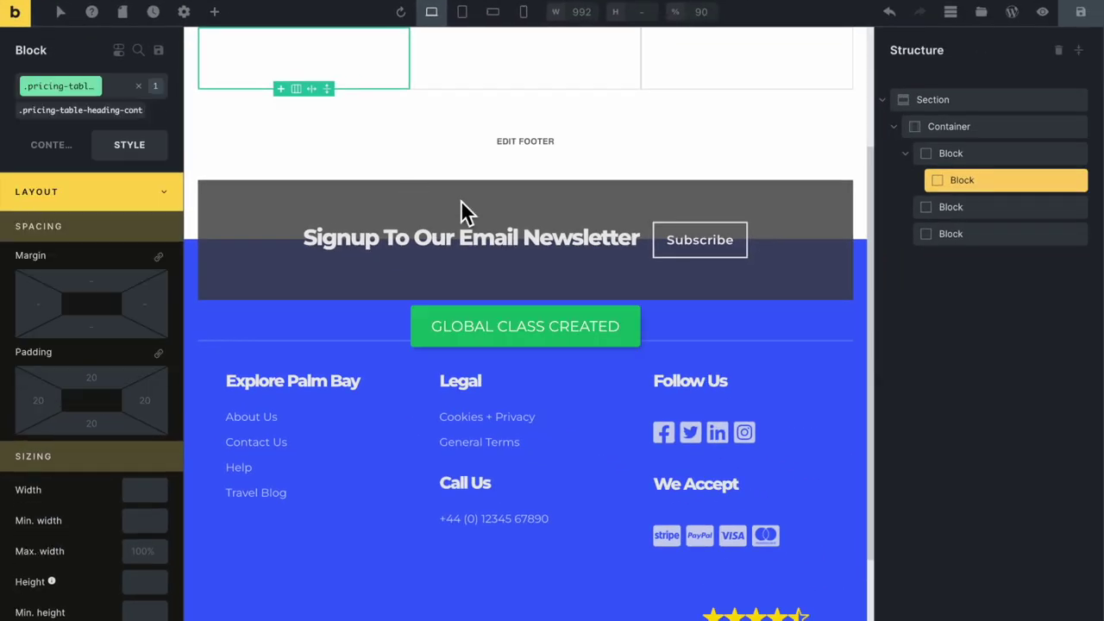
scroll(461, 214, up, 3)
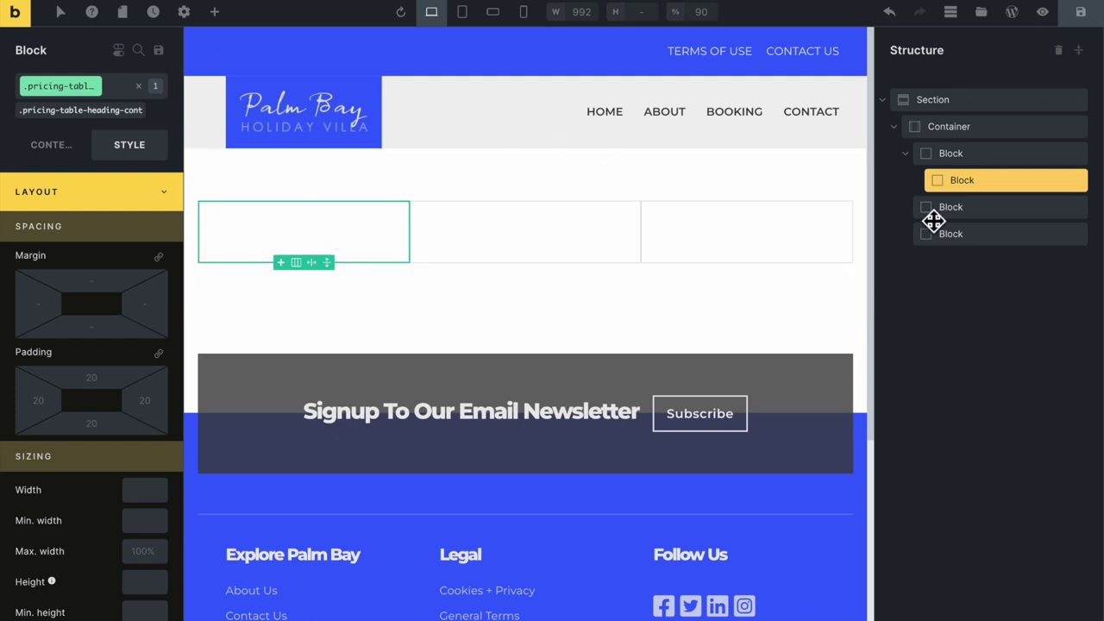
right_click(983, 183)
click(988, 270)
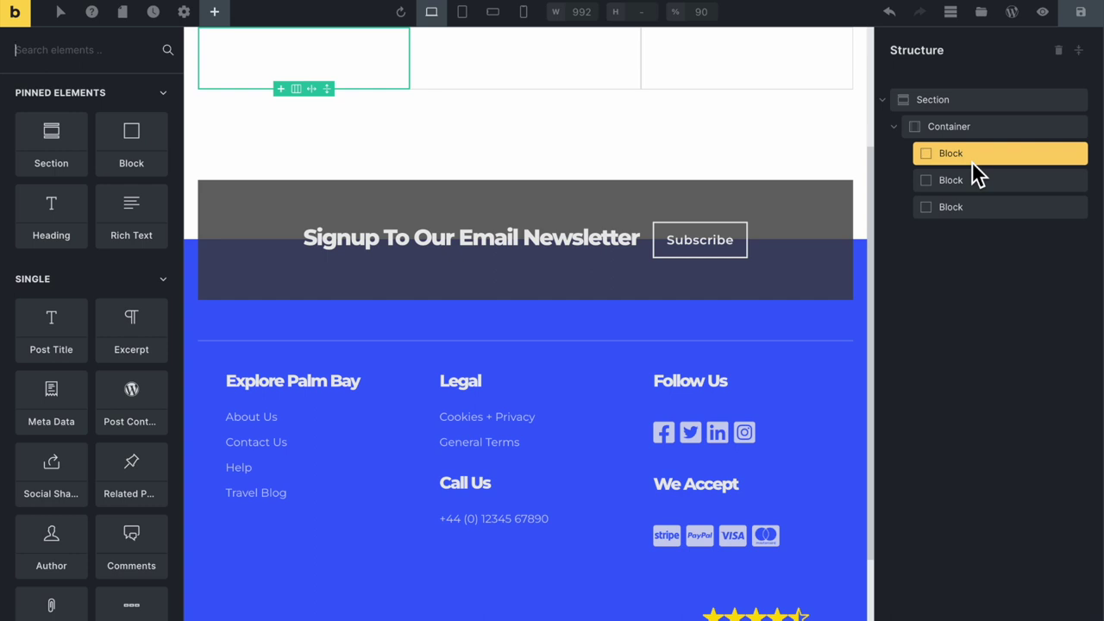
click(891, 13)
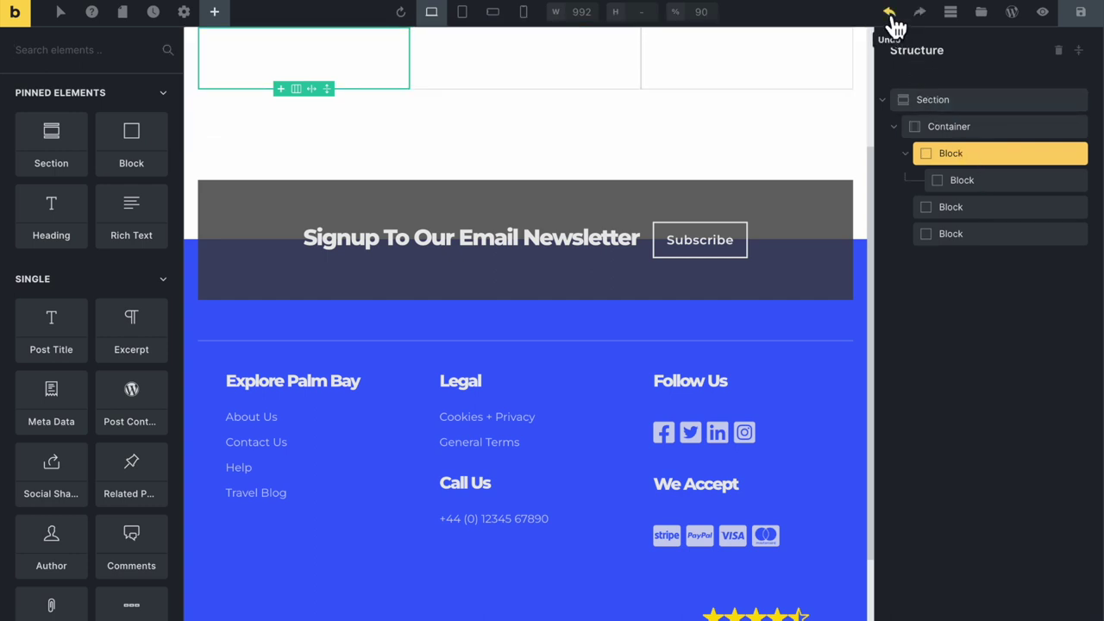
Duplicate the first column's nested block twice and move the copies into the second and third column blocks
click(984, 183)
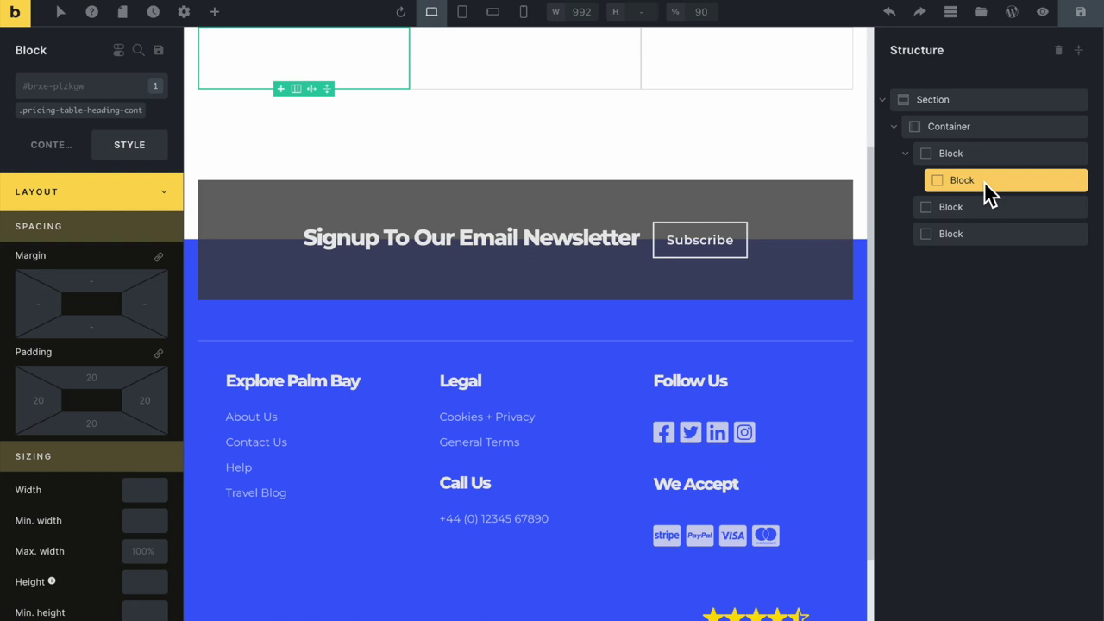
right_click(985, 186)
click(975, 250)
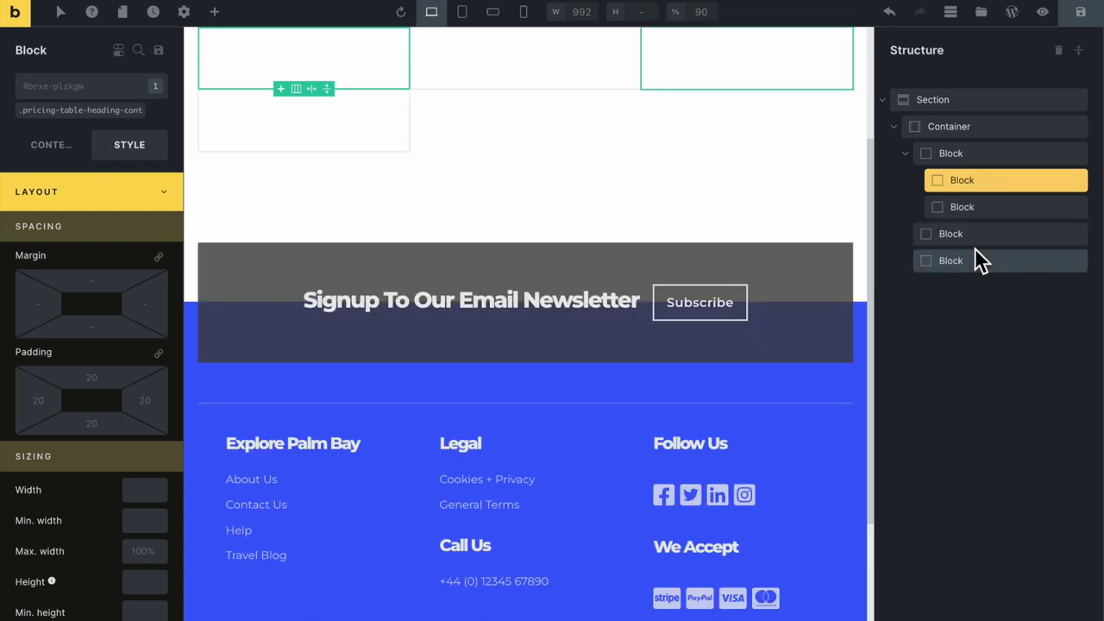
right_click(977, 210)
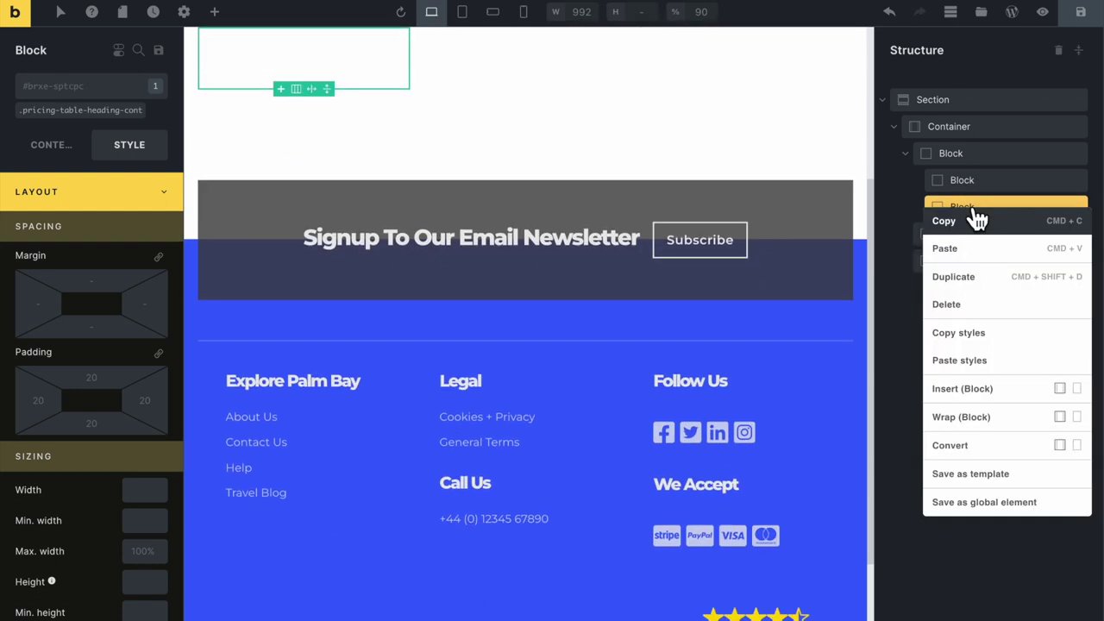
click(972, 277)
drag(948, 233, 948, 281)
drag(948, 213, 954, 297)
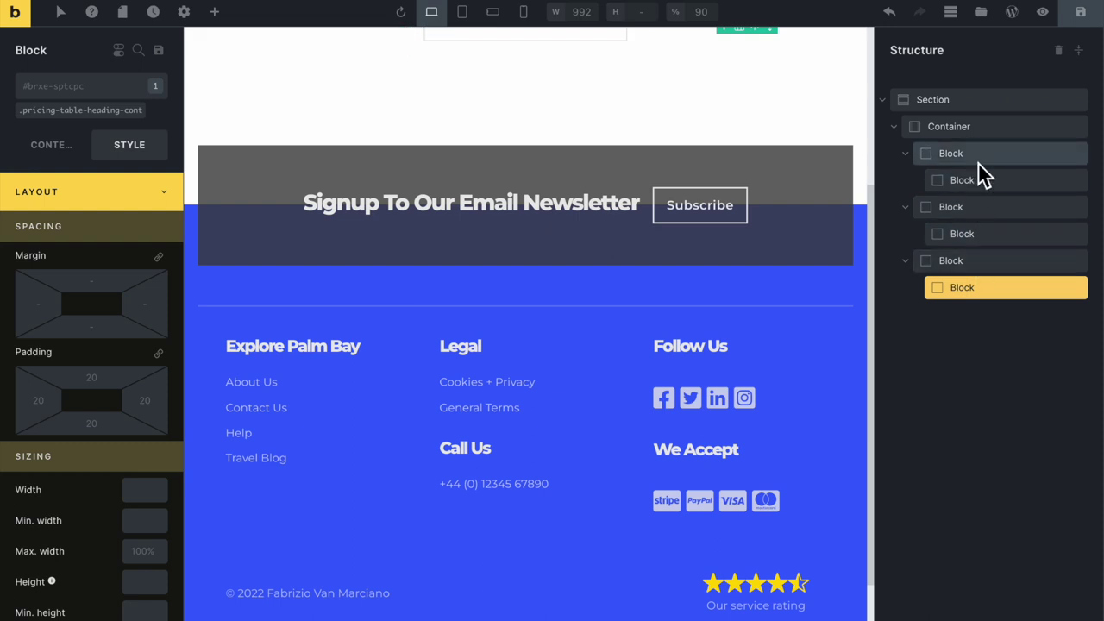
Rename the section as Pricing Sec and its container as Pricing Cont
click(947, 100)
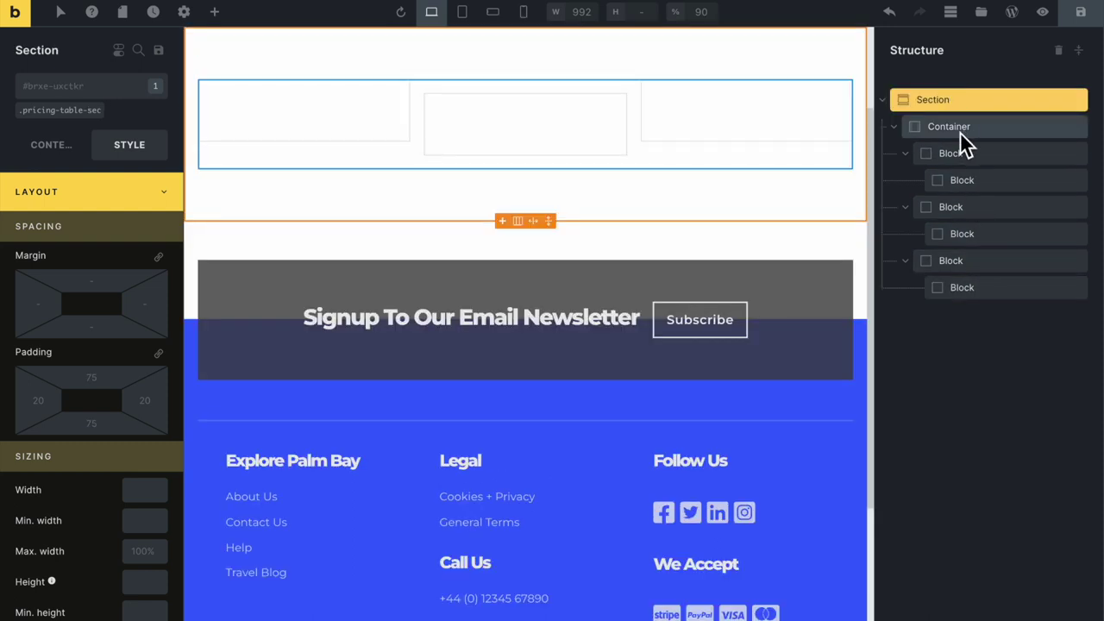
double_click(947, 100)
text(Pricing Sec)
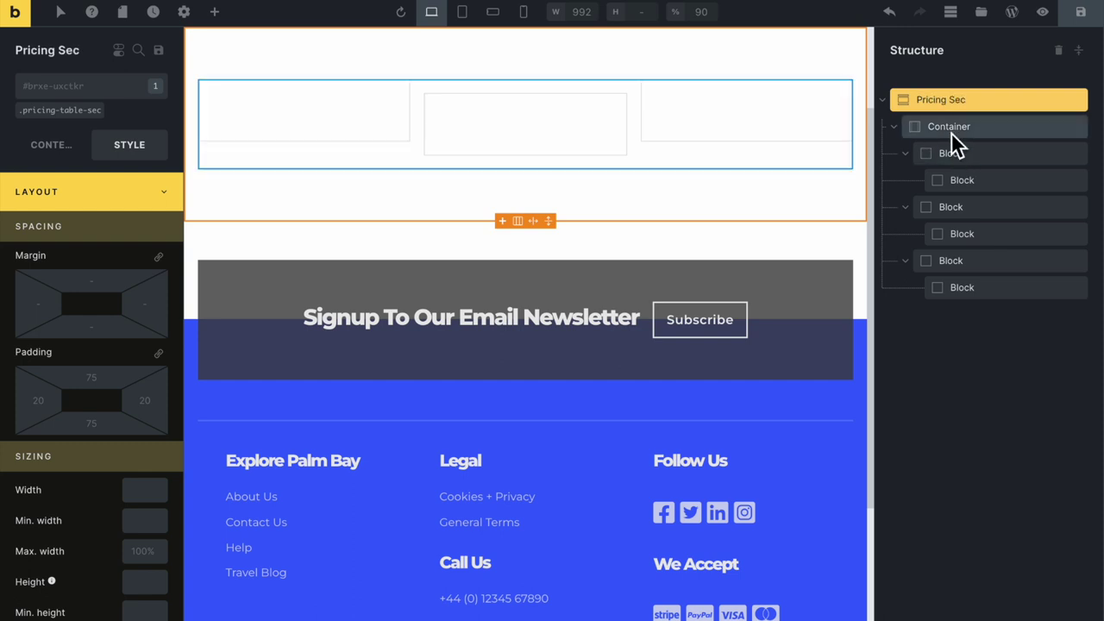
click(954, 132)
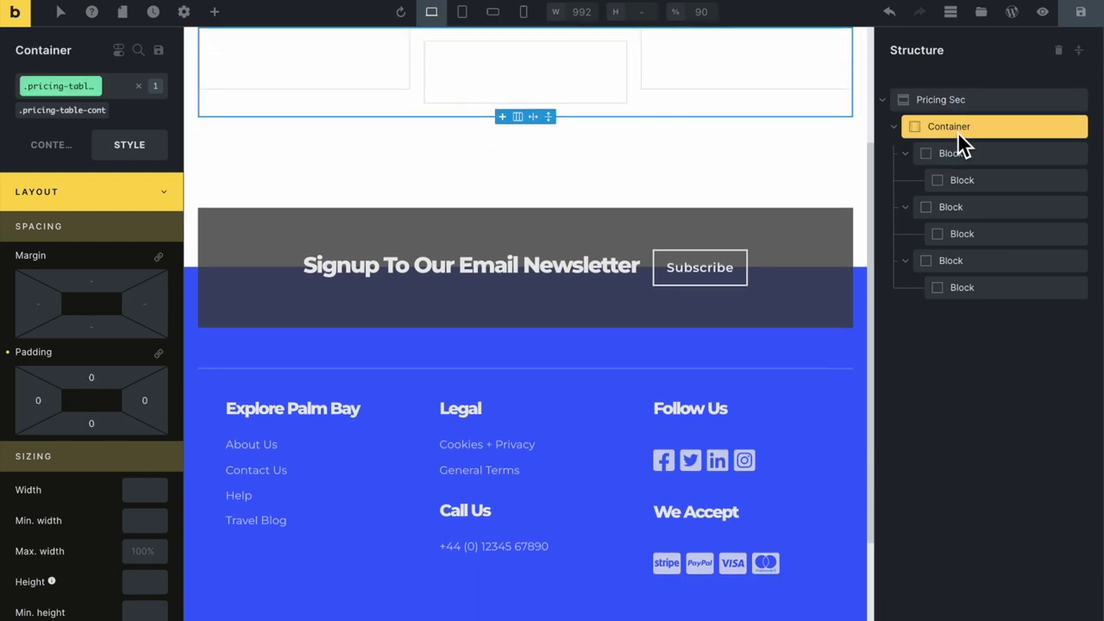
double_click(957, 129)
text(Pricing Cont)
Rename the three column blocks in order as Left Col W, Center Col B and Right Col W
click(958, 154)
double_click(956, 153)
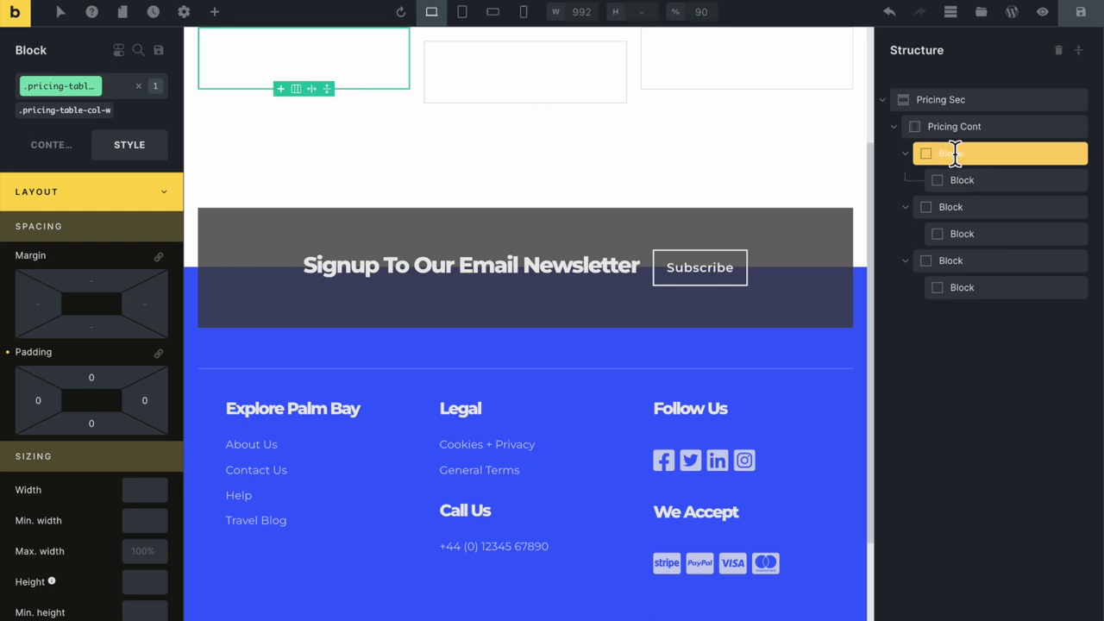
text(Left Co)
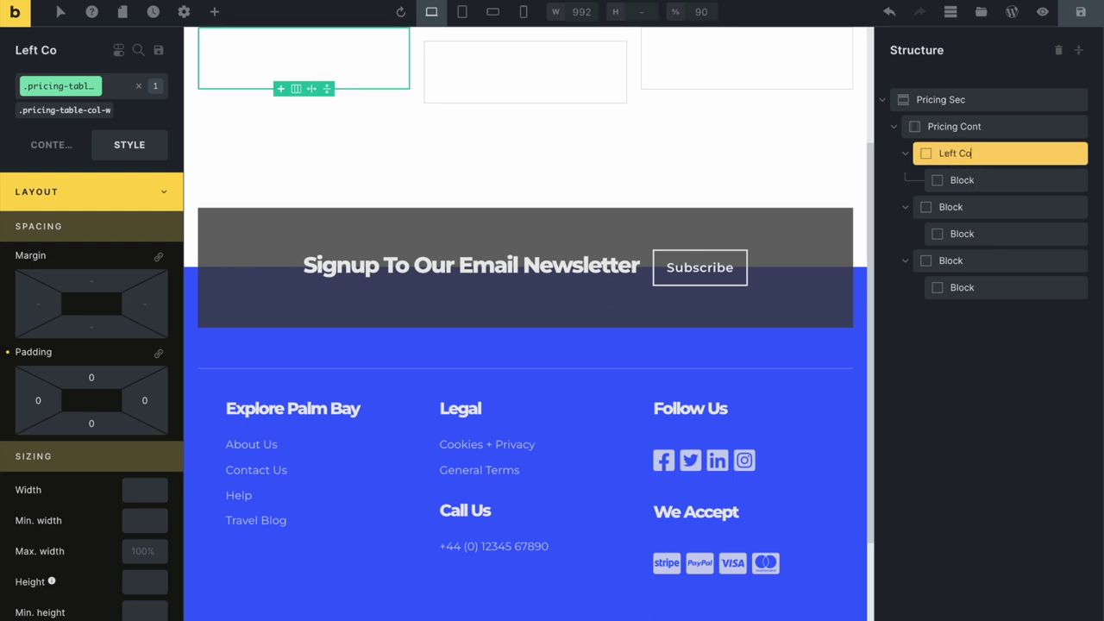
text(l W)
click(955, 207)
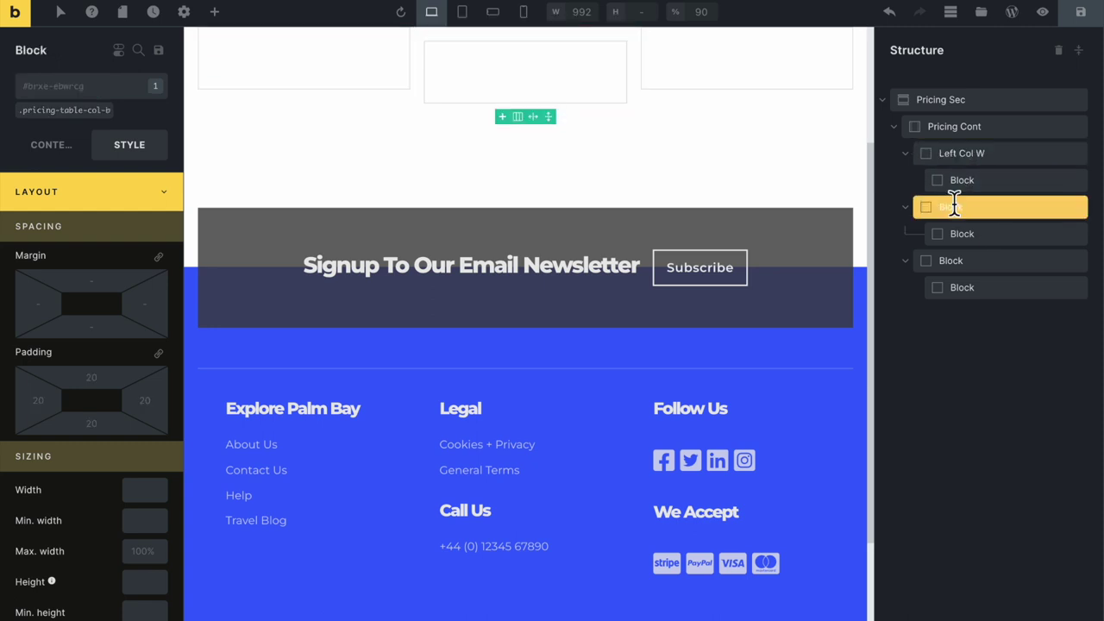
text(Center Col)
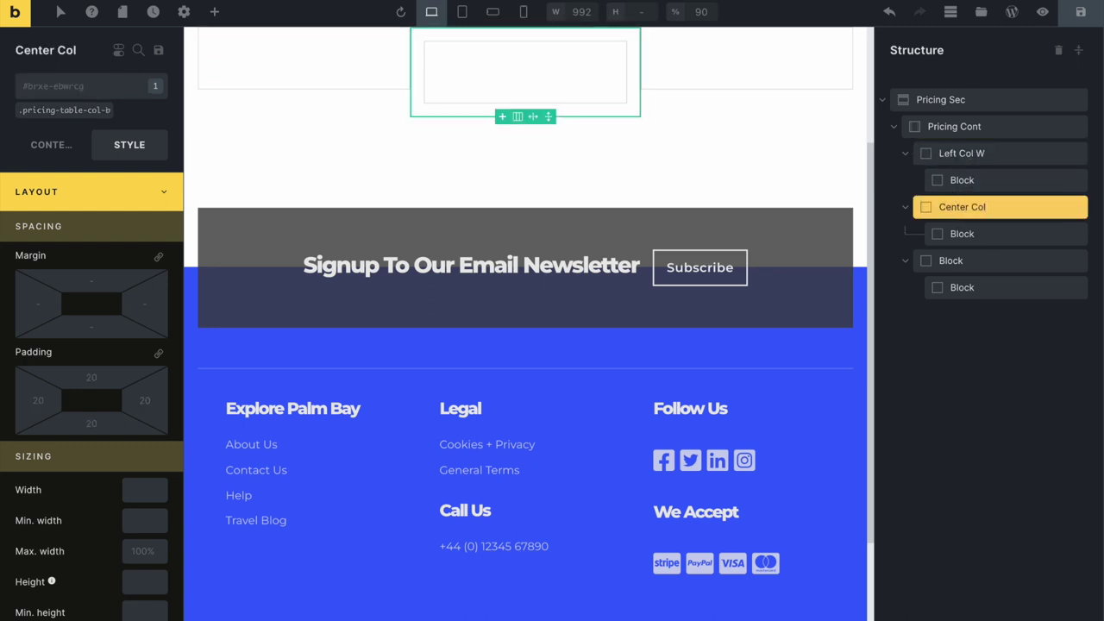
text( B)
click(960, 262)
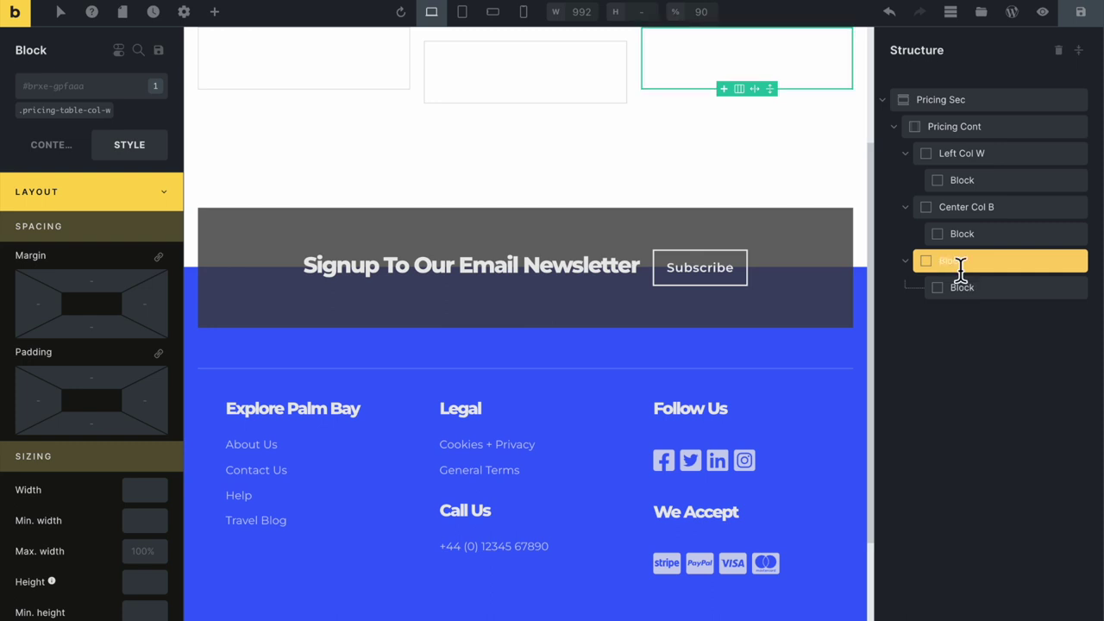
text(Right Col W)
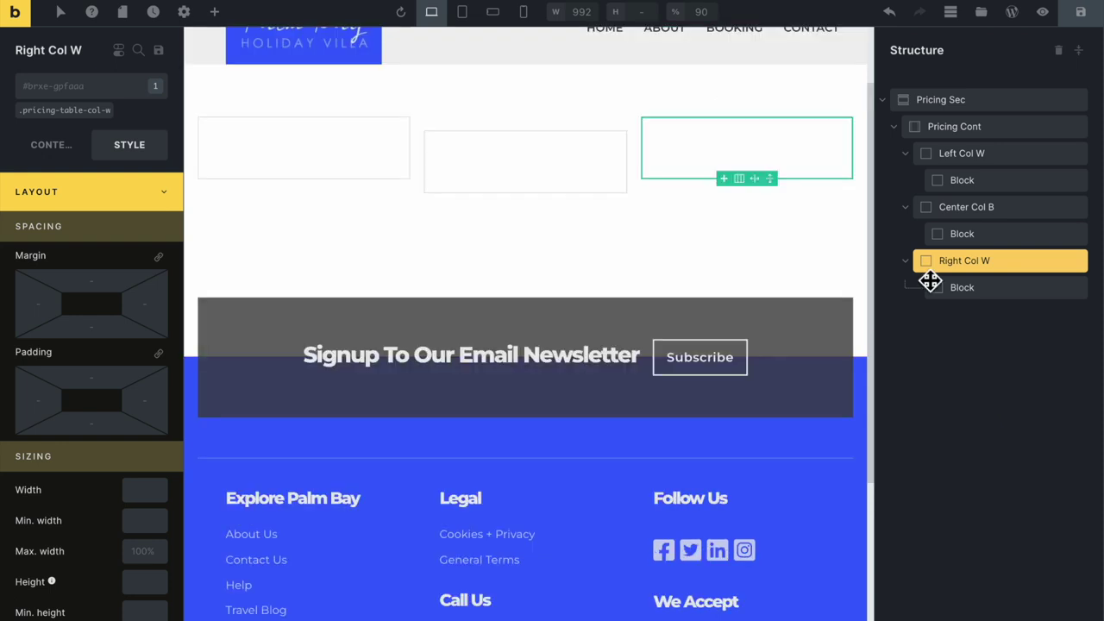
Set the padding of Center Col B's pricing-table-col-b class to 0 on all four sides
click(976, 211)
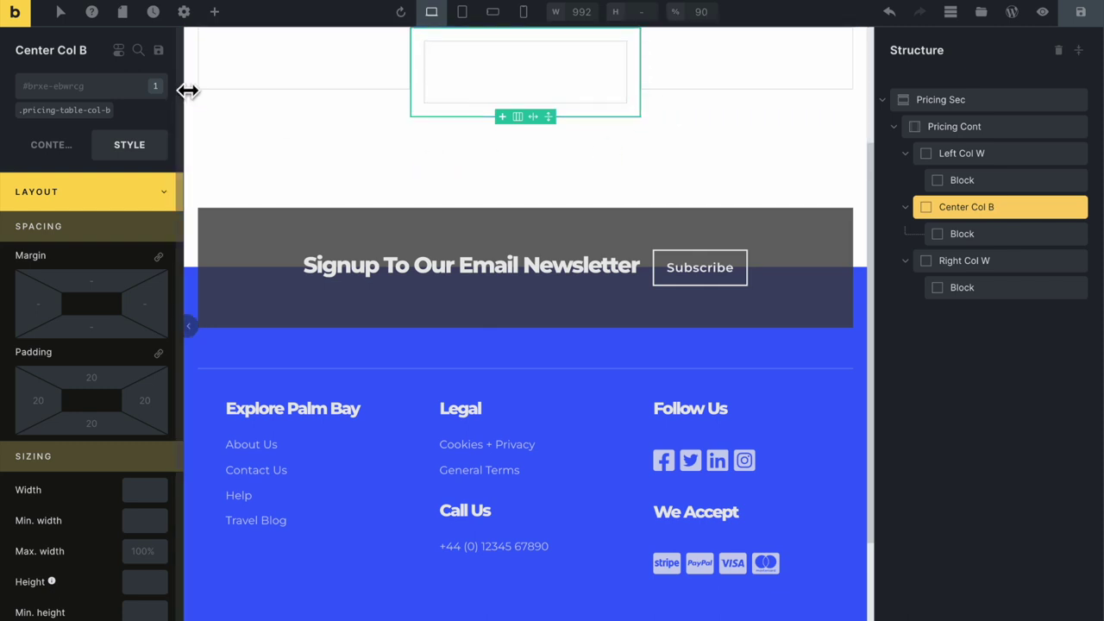
click(69, 111)
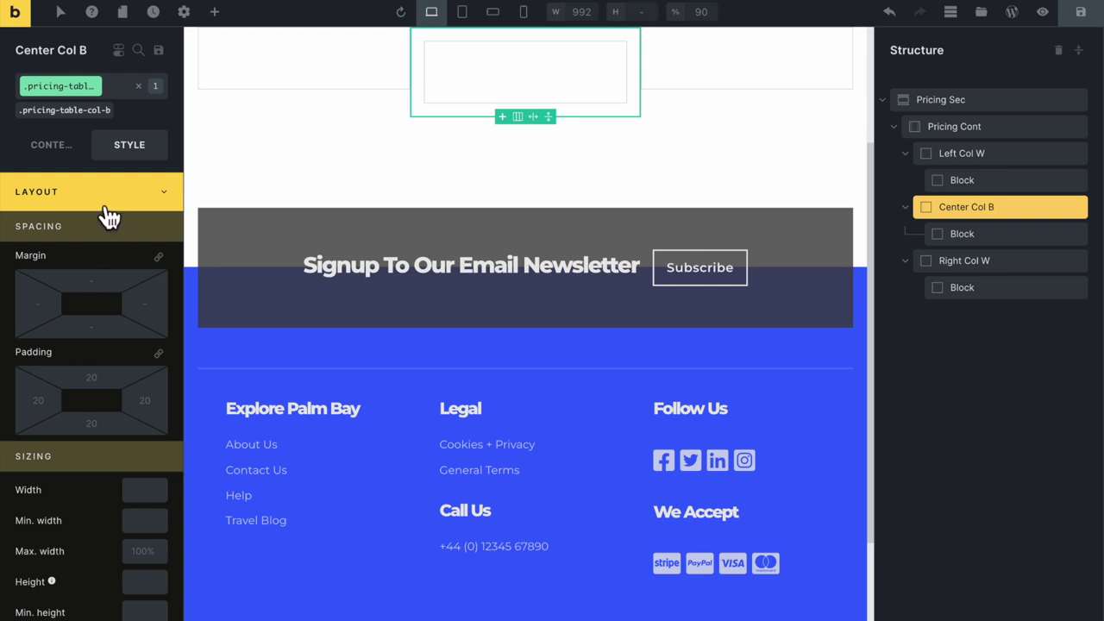
click(39, 402)
text(0)
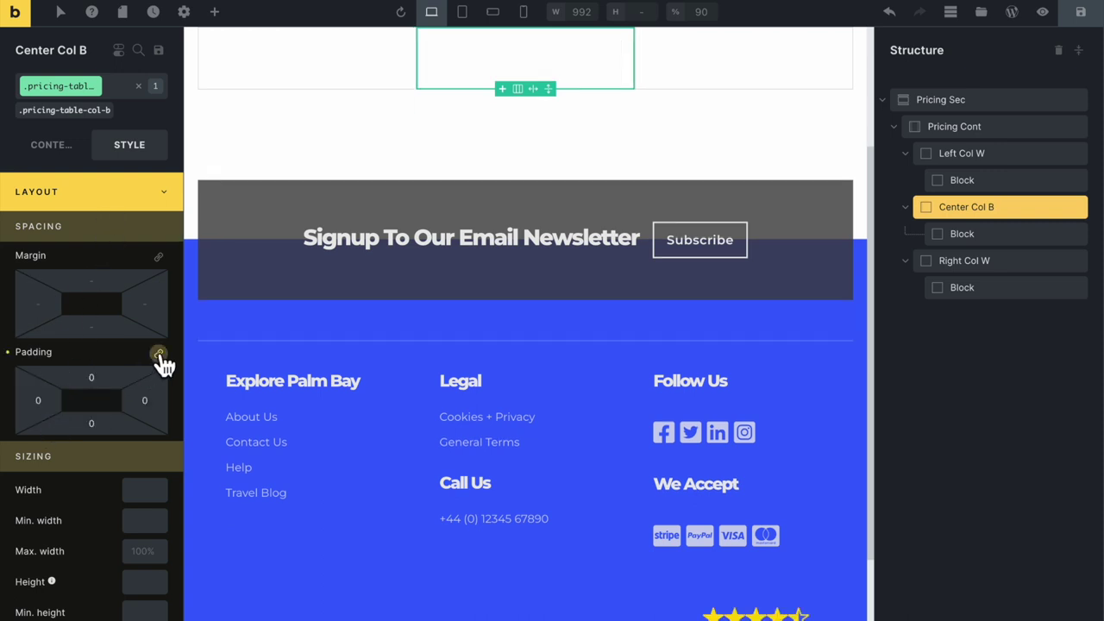
click(159, 356)
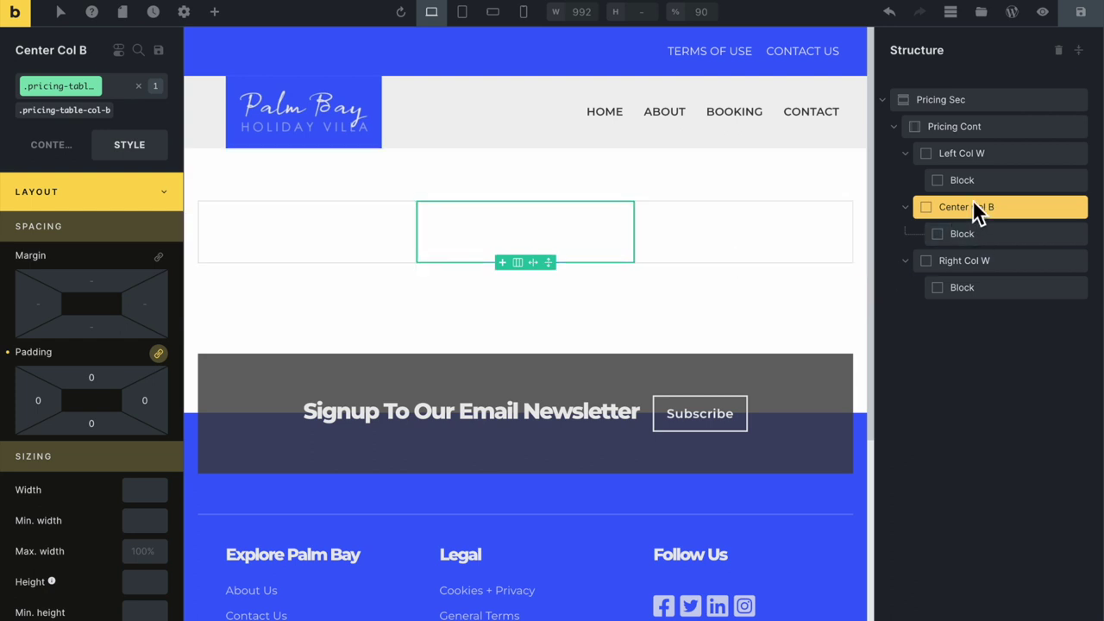
Check the layout direction setting of the Pricing Cont container against its columns on the canvas
click(971, 132)
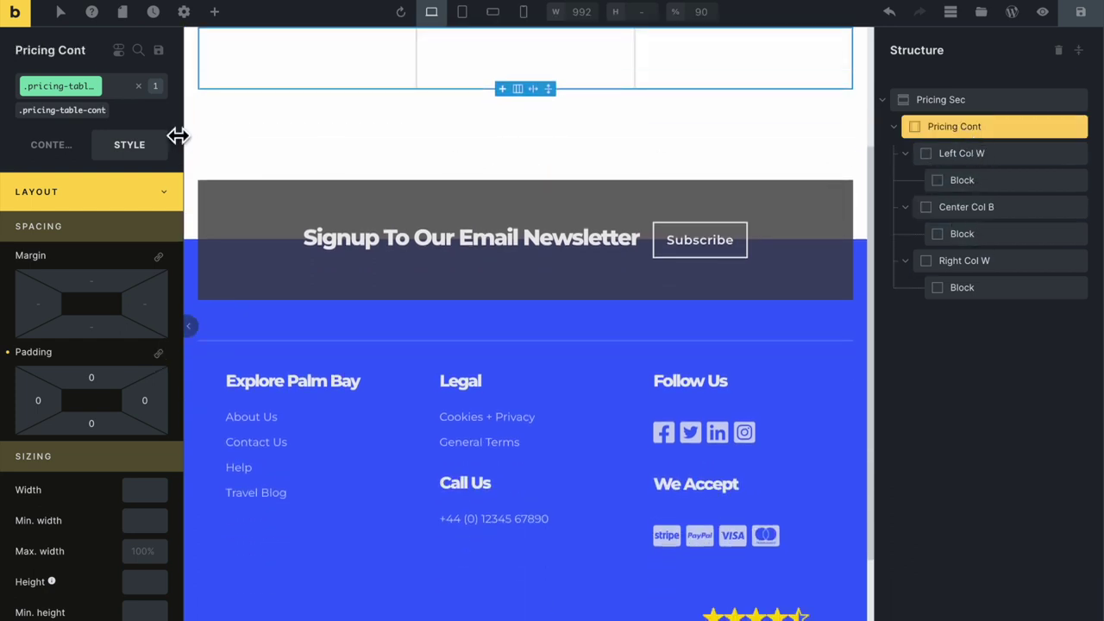
click(50, 146)
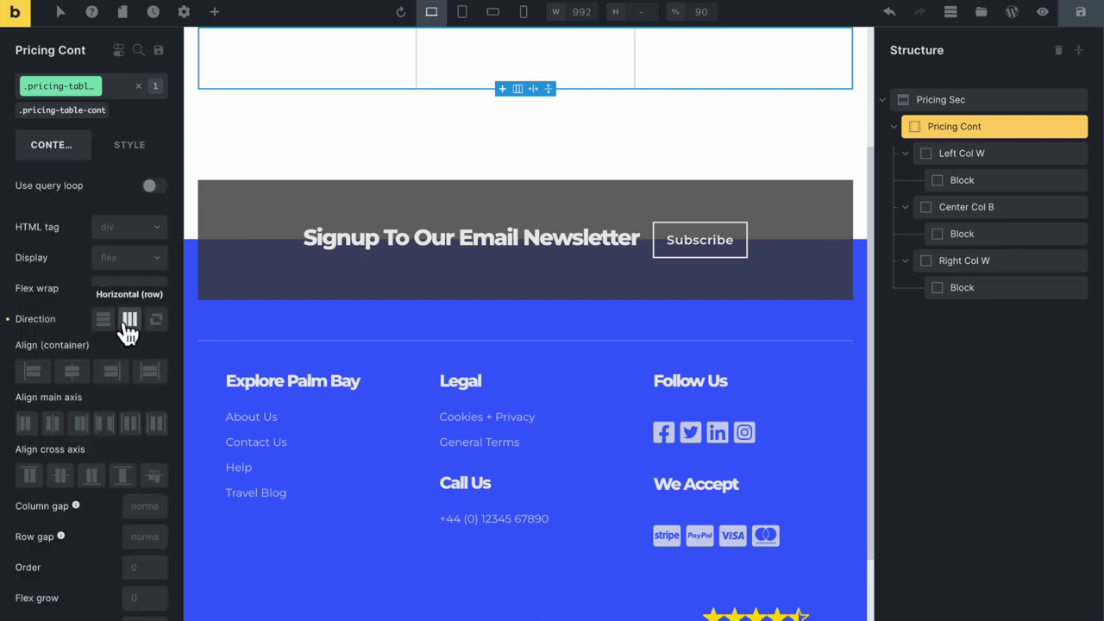
scroll(448, 281, up, 2)
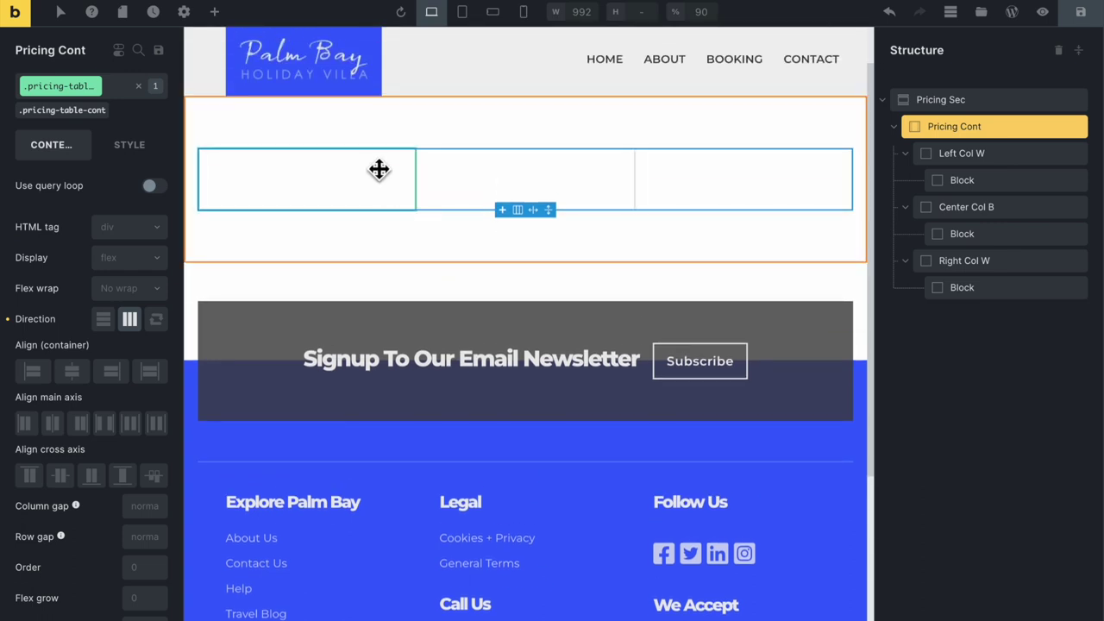
Rename the nested block in each of the three columns as Heading Block
click(971, 183)
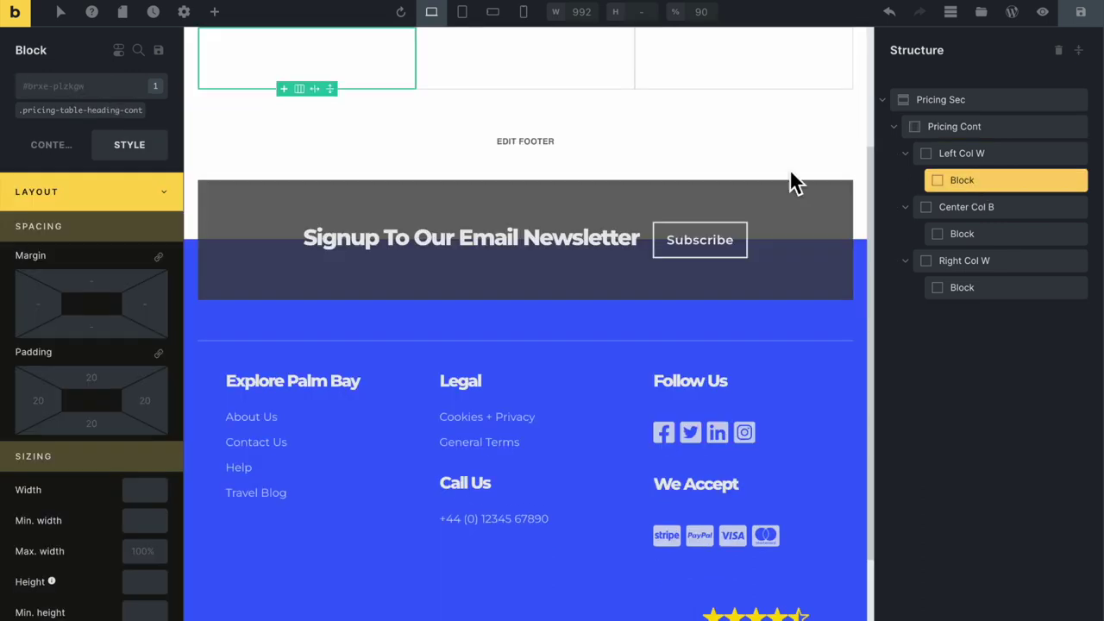
scroll(789, 180, up, 3)
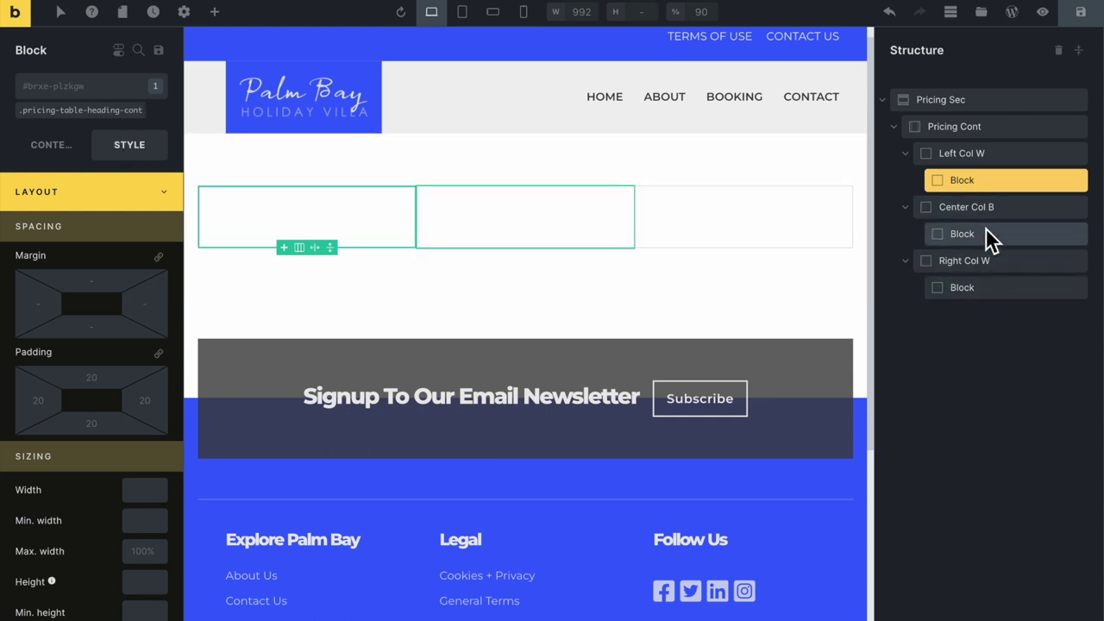
double_click(967, 181)
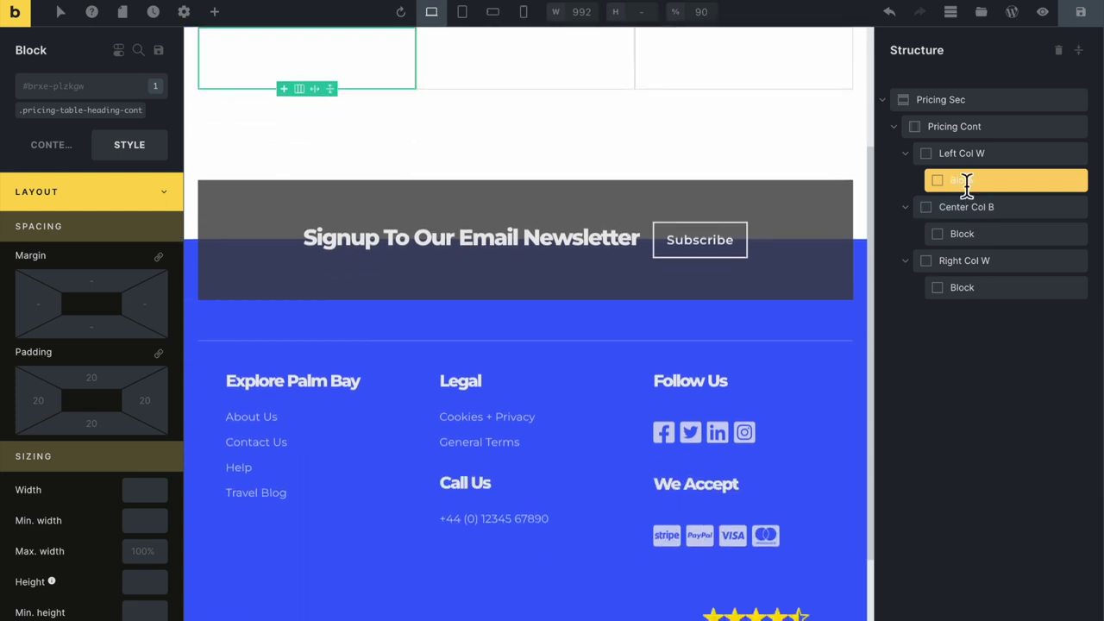
text(Heading)
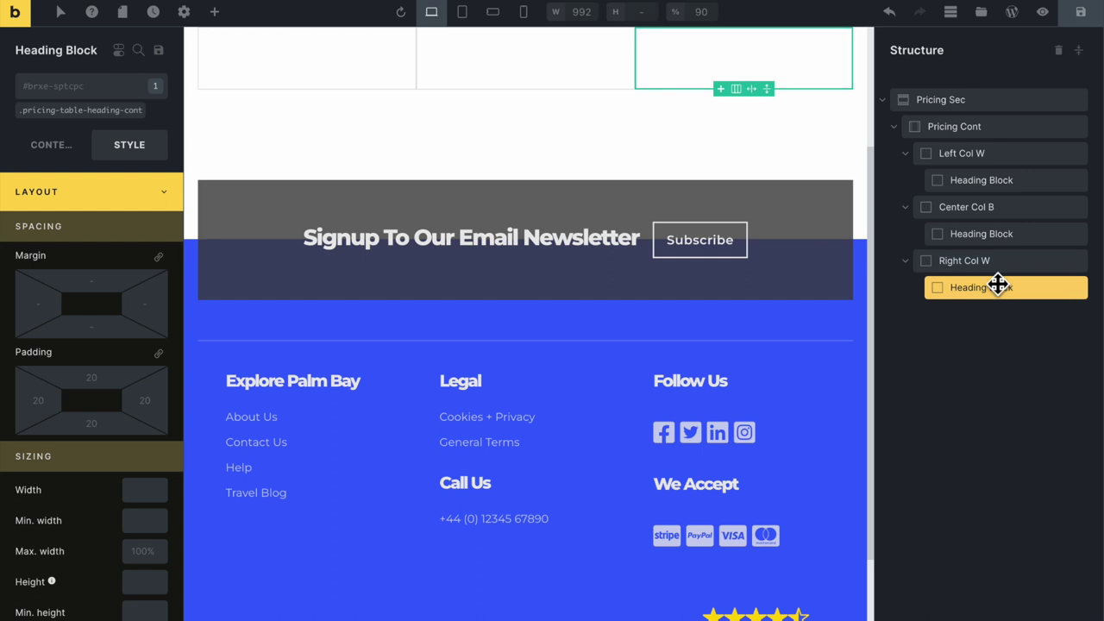
Add a Heading element inside the Heading Block of Left Col W
scroll(657, 235, up, 2)
click(325, 239)
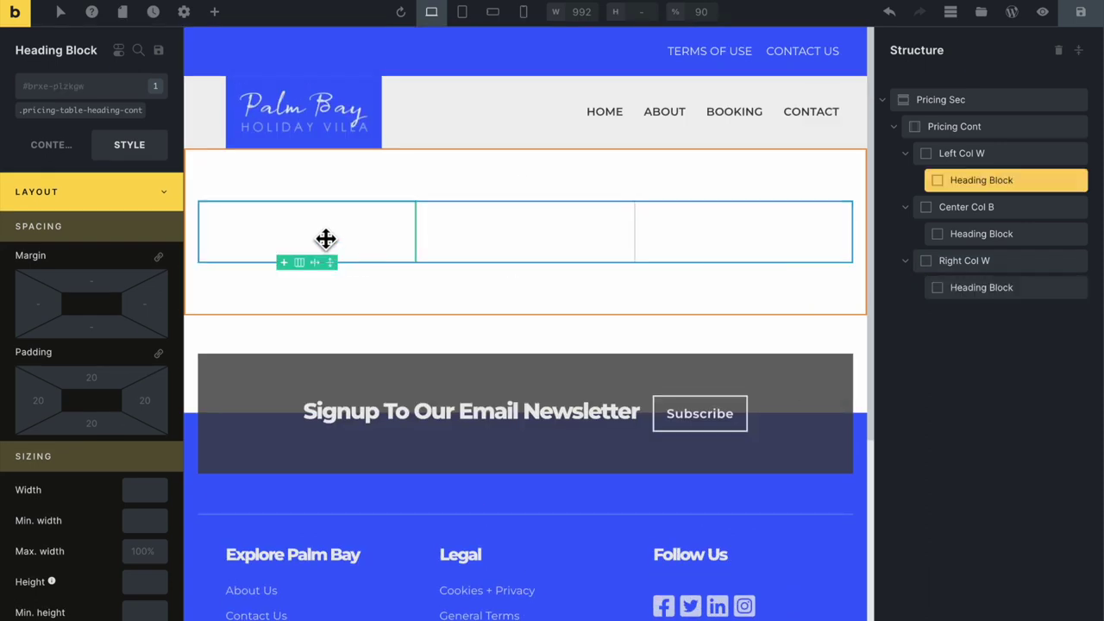
click(215, 11)
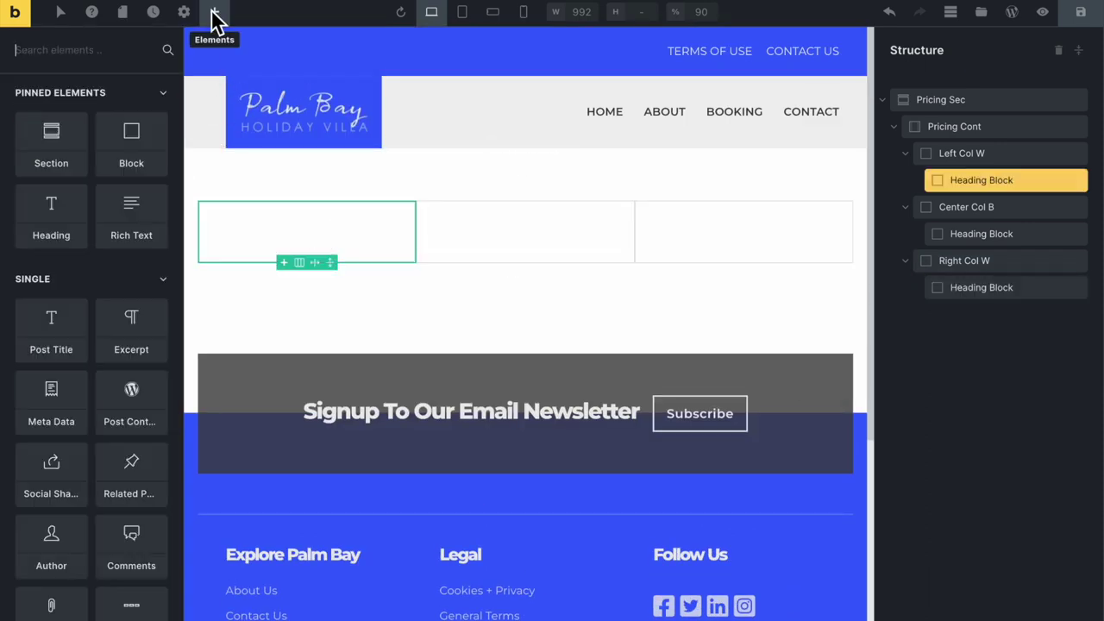
click(68, 211)
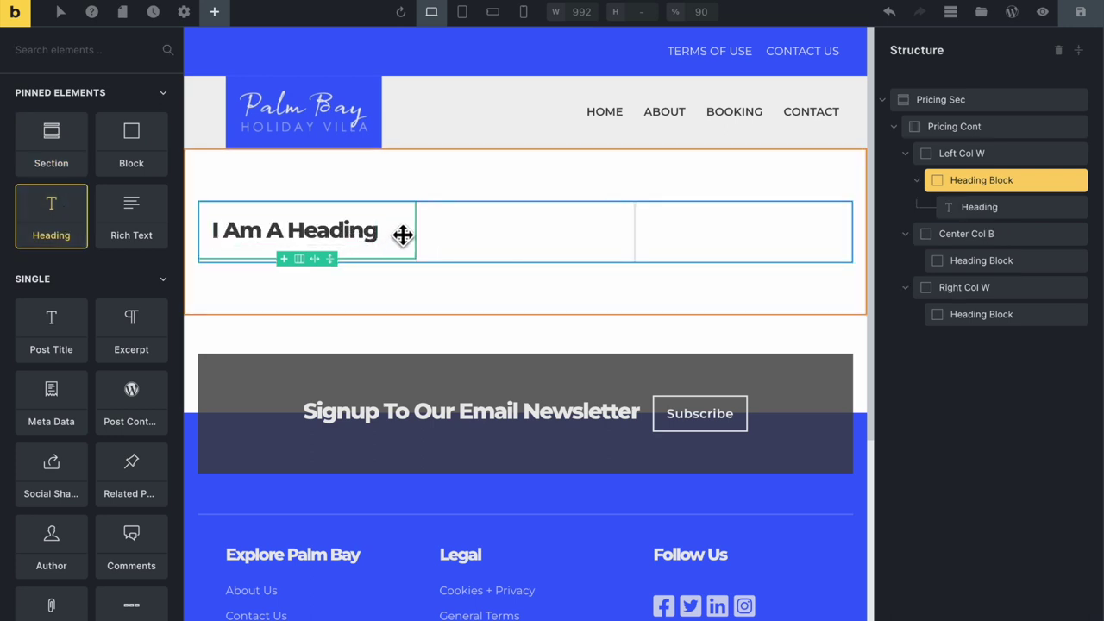
Set the cross-axis alignment of the left Heading Block's pricing-table-heading-cont class to center
click(988, 177)
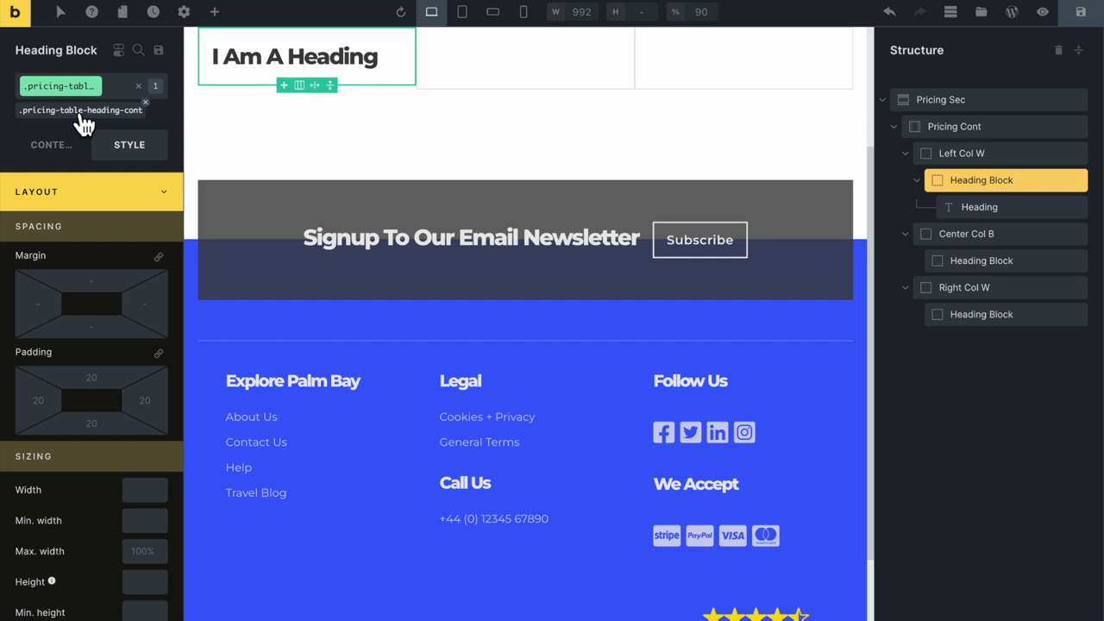
click(53, 154)
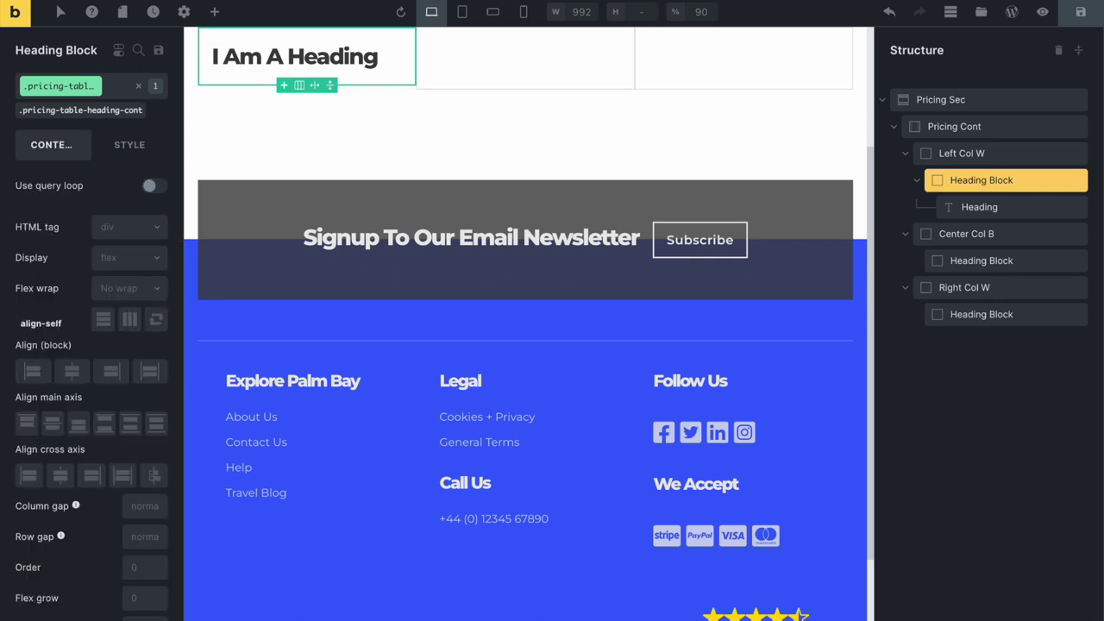
click(67, 486)
scroll(394, 266, up, 2)
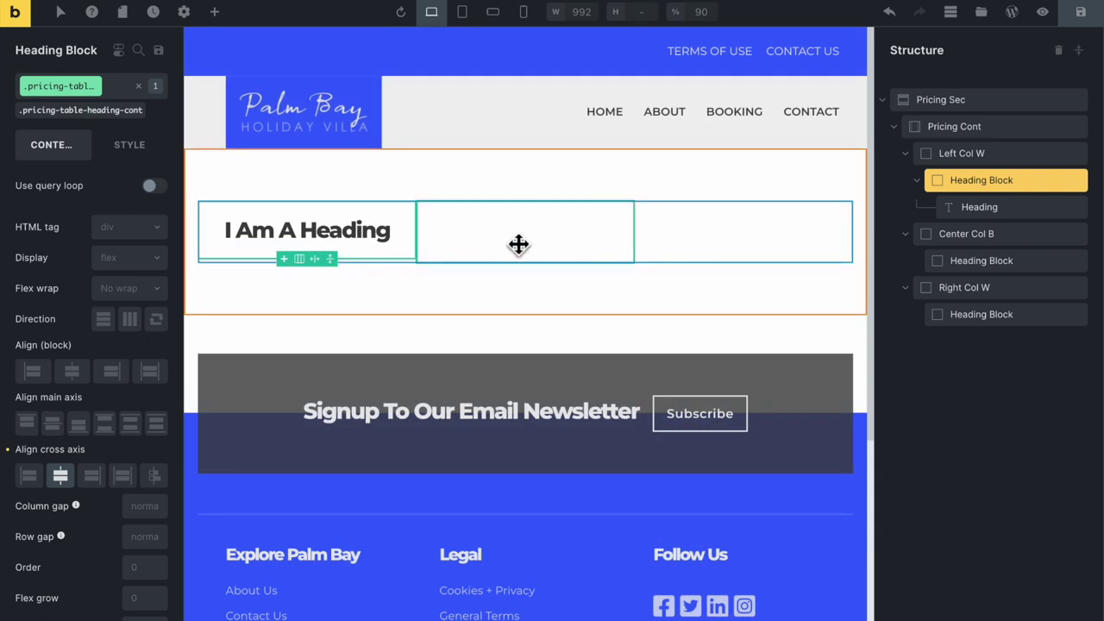
Create the global class pricing-table__heading-h2 on the Heading in the left column's Heading Block
click(382, 234)
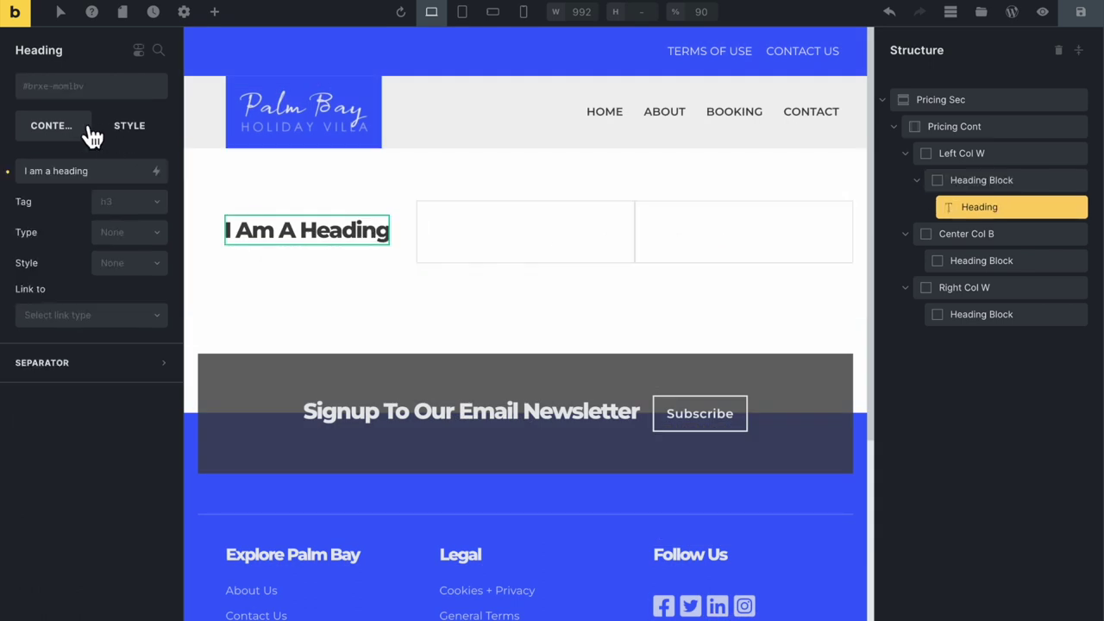
click(78, 90)
text(pricing-tab)
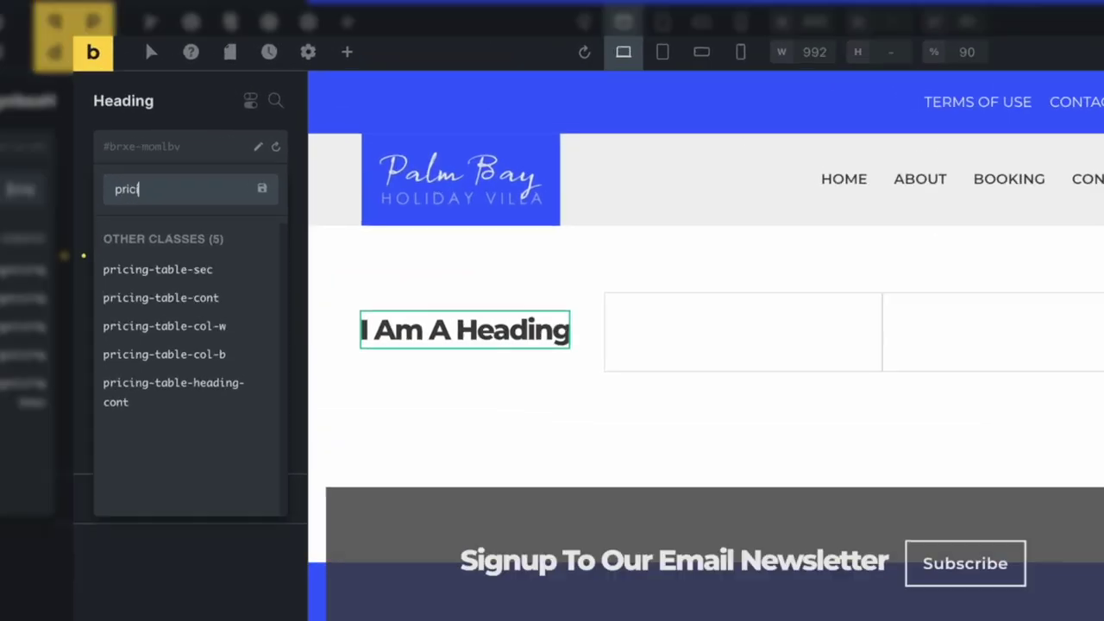
text(le__main)
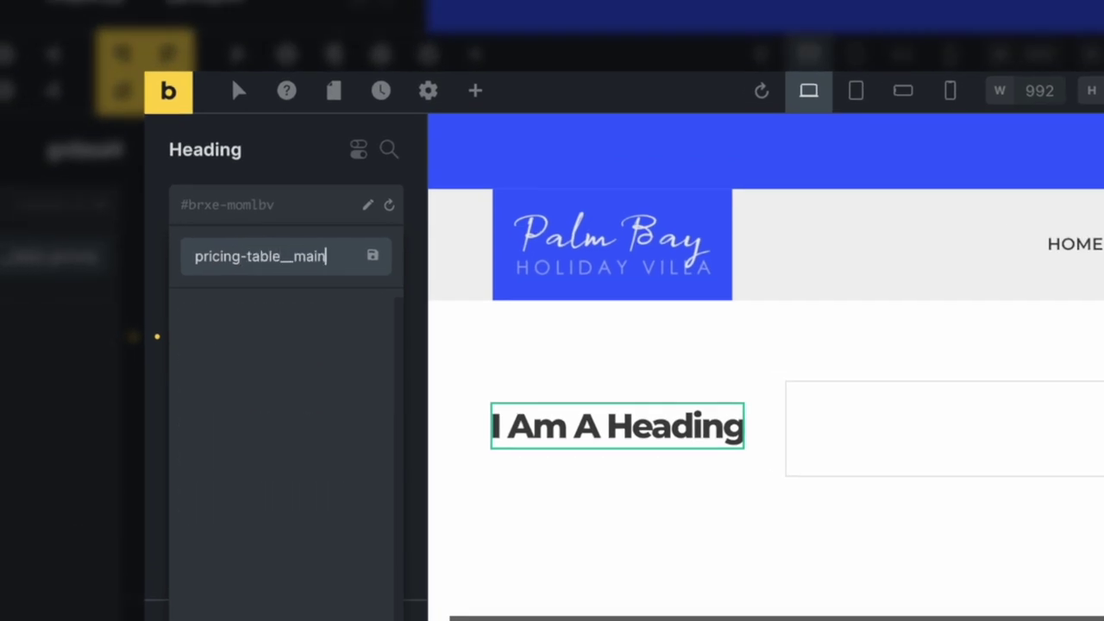
text(-headin)
key(BackSpace)
key(BackSpace)
key(BackSpace)
key(BackSpace)
key(BackSpace)
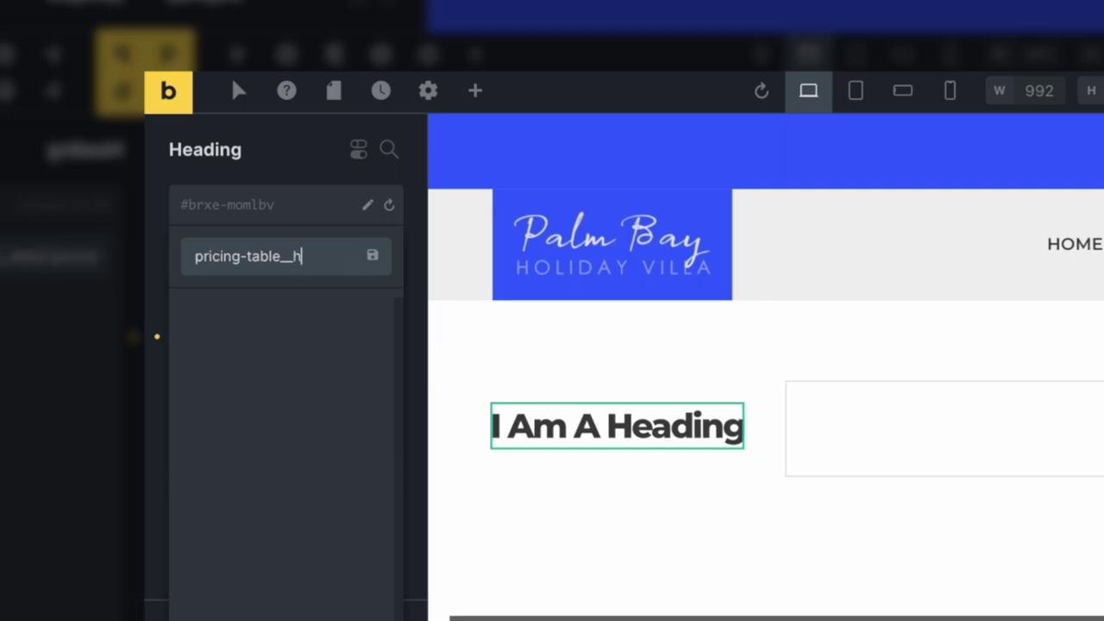
text(eading-)
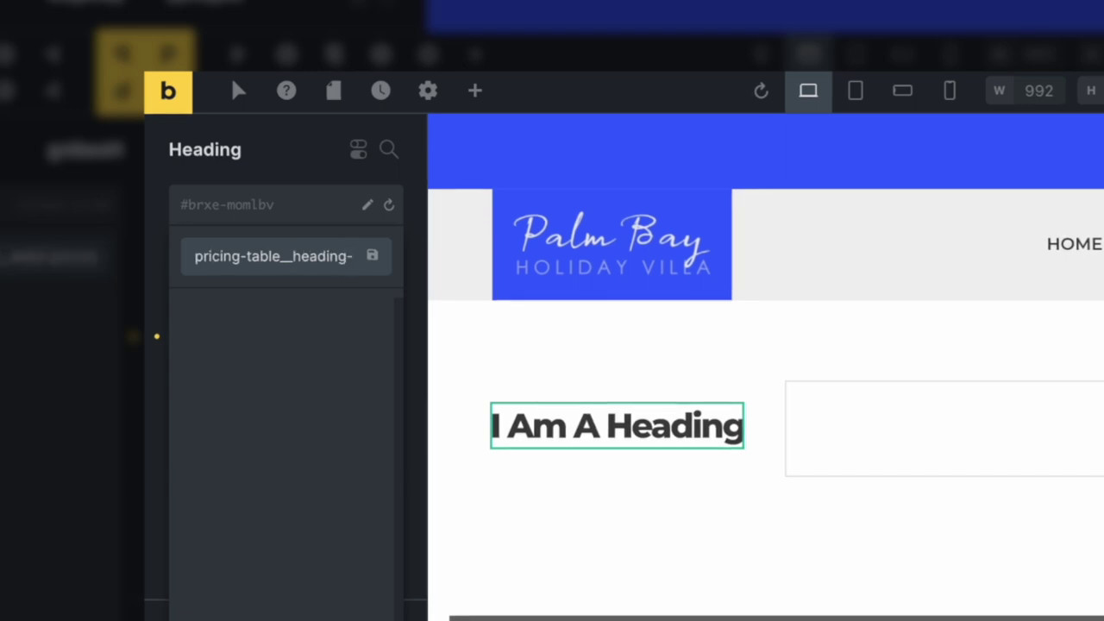
text(h2)
key(Return)
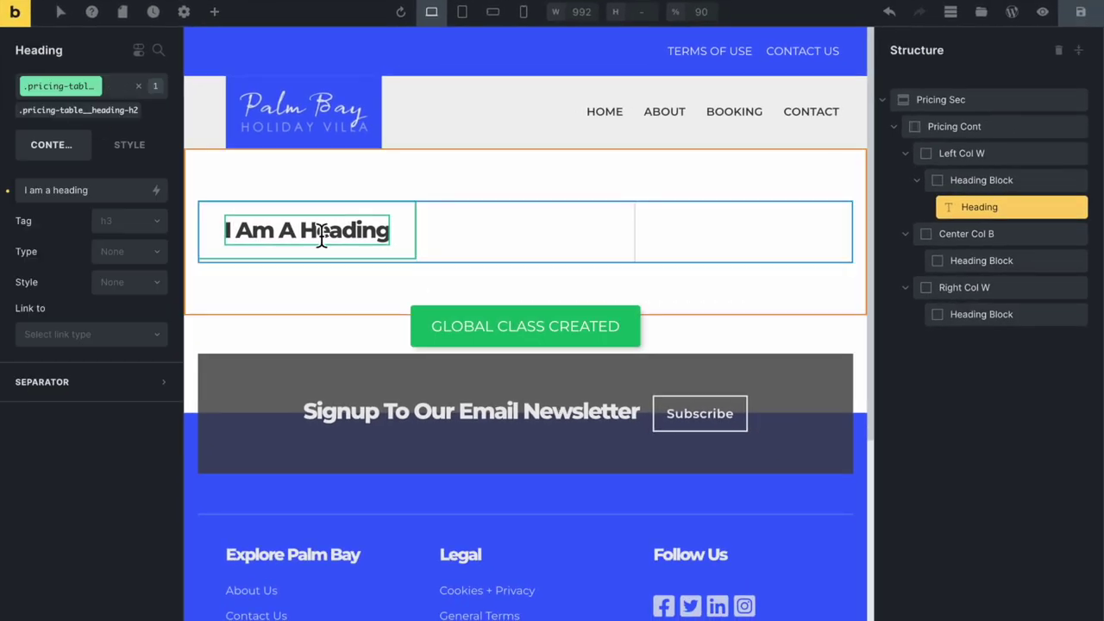
Duplicate the left column's Heading twice and move one copy each into the Heading Blocks of Center Col B and Right Col W
right_click(977, 208)
click(972, 275)
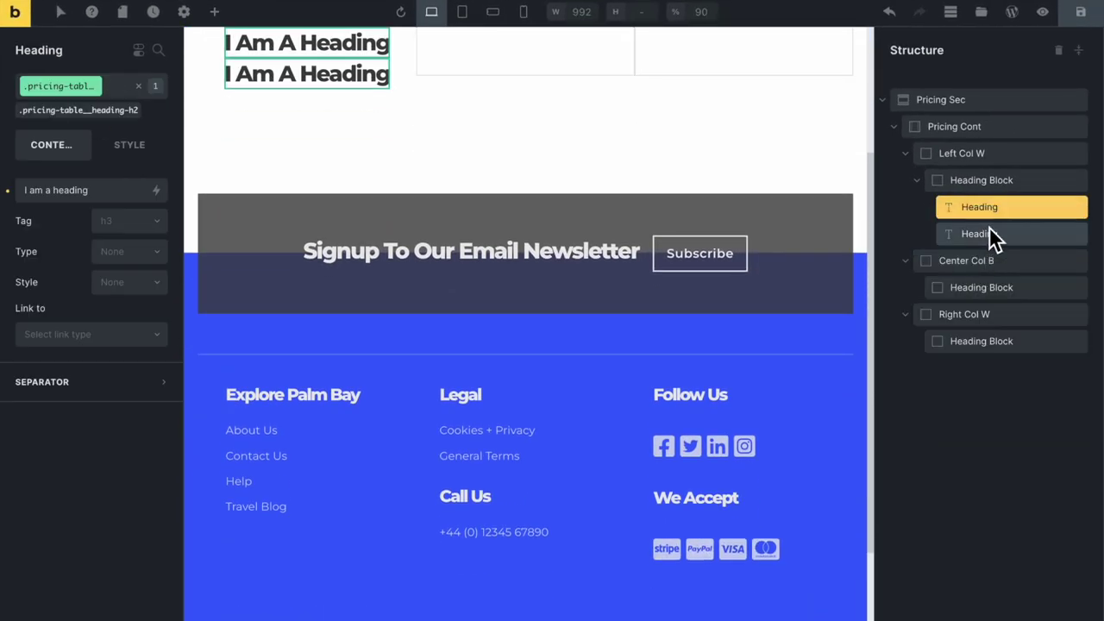
right_click(986, 248)
click(978, 309)
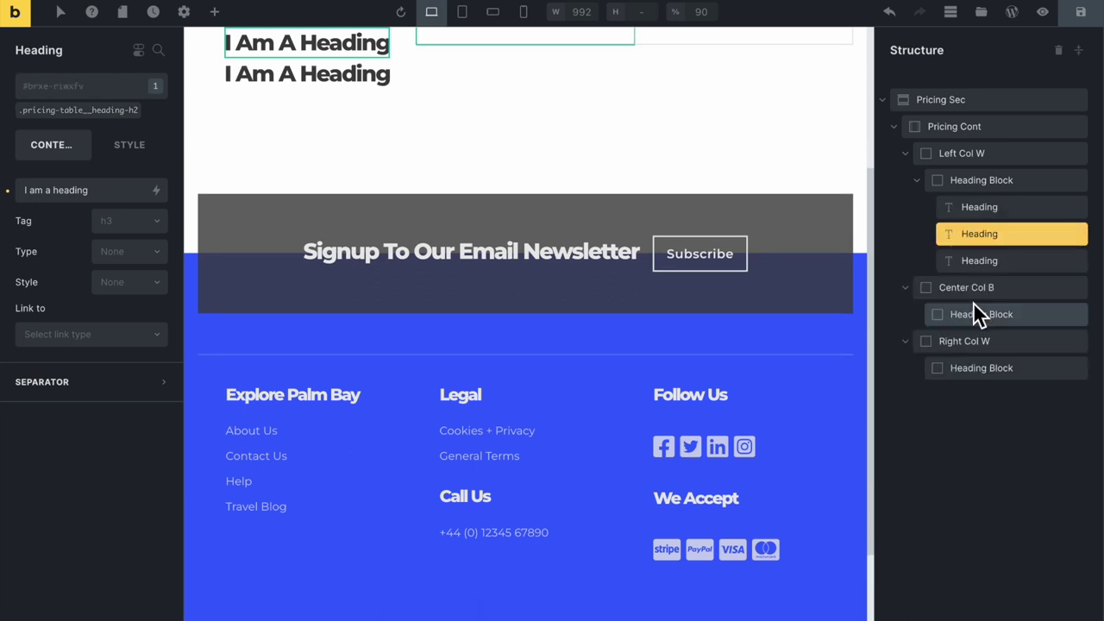
drag(957, 270, 933, 326)
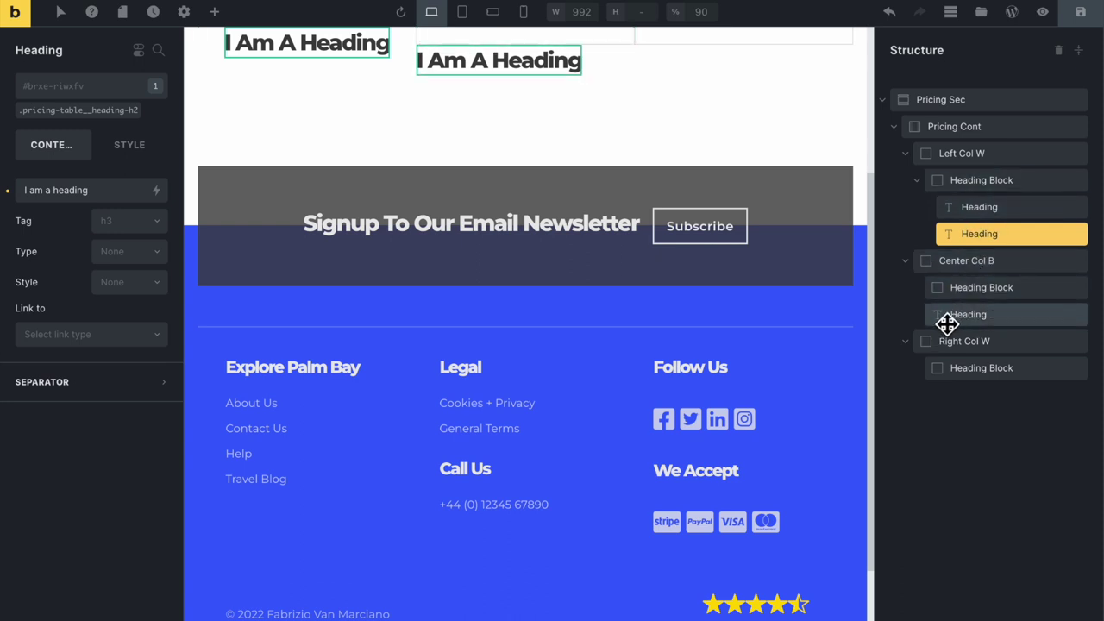
drag(943, 315, 955, 289)
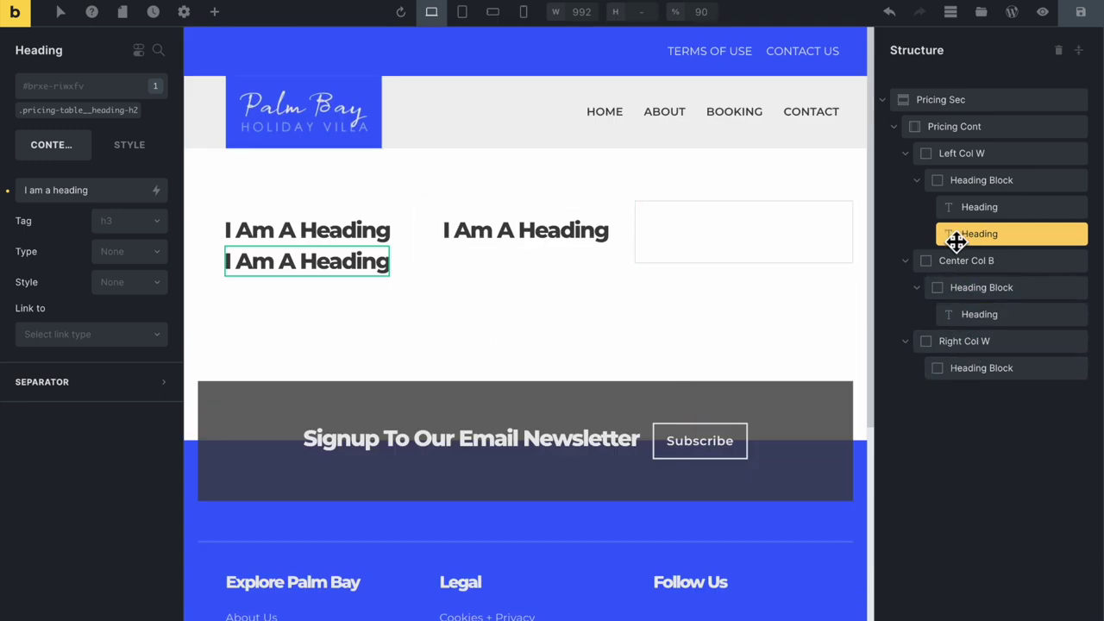
drag(957, 236, 959, 368)
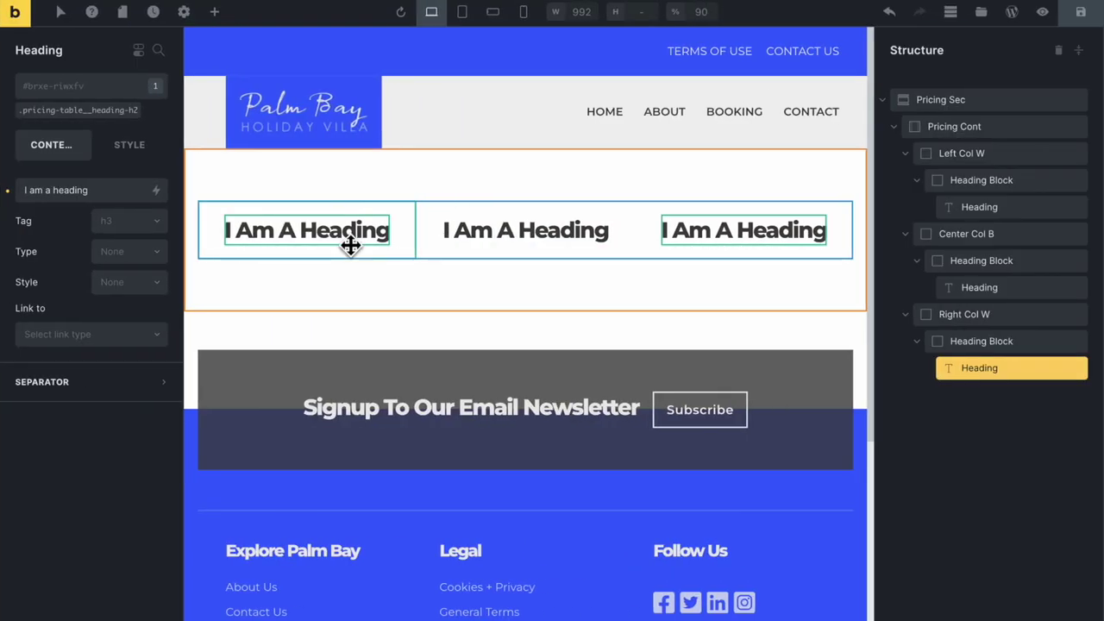
Set the left, center and right column heading texts to Starter, Enterprise and Growth
triple_click(350, 241)
text(Starter)
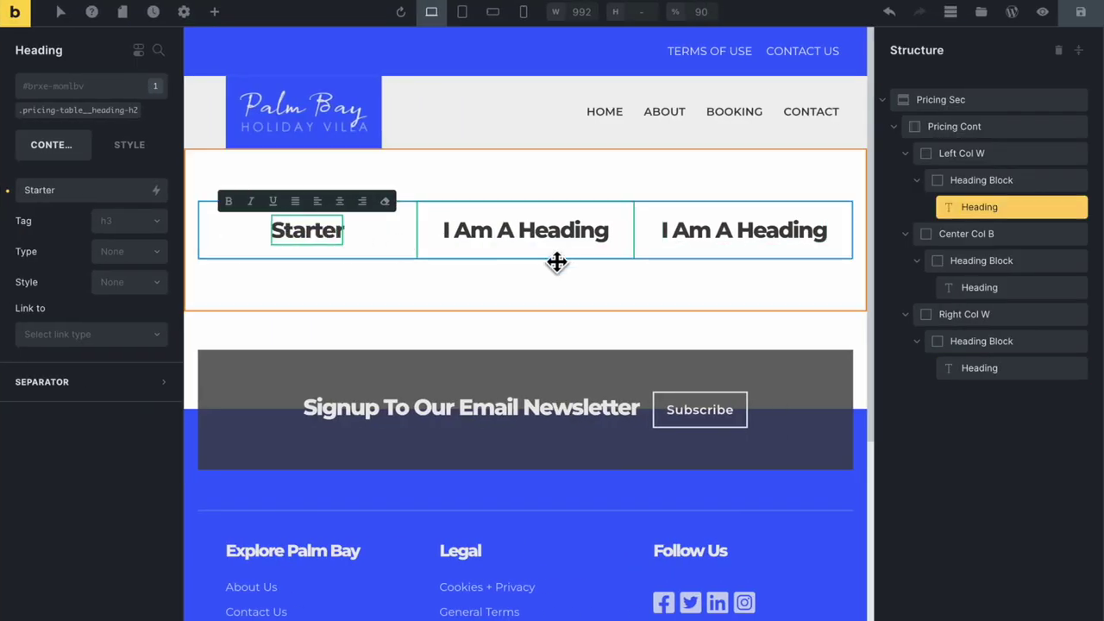
triple_click(535, 234)
text(Enterprise)
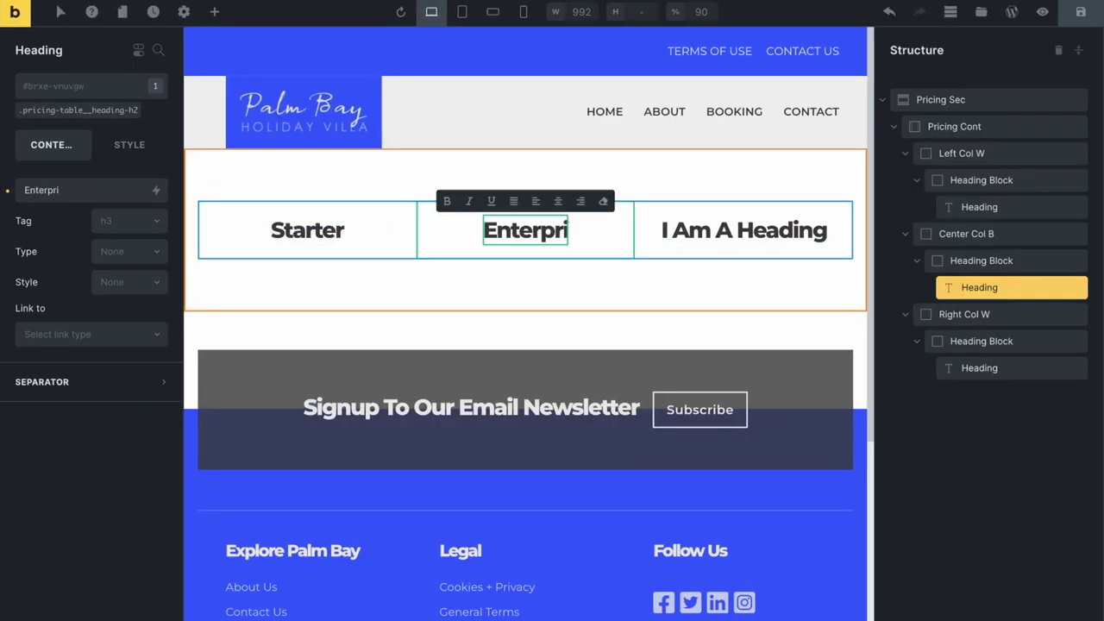
triple_click(724, 237)
text(Growth)
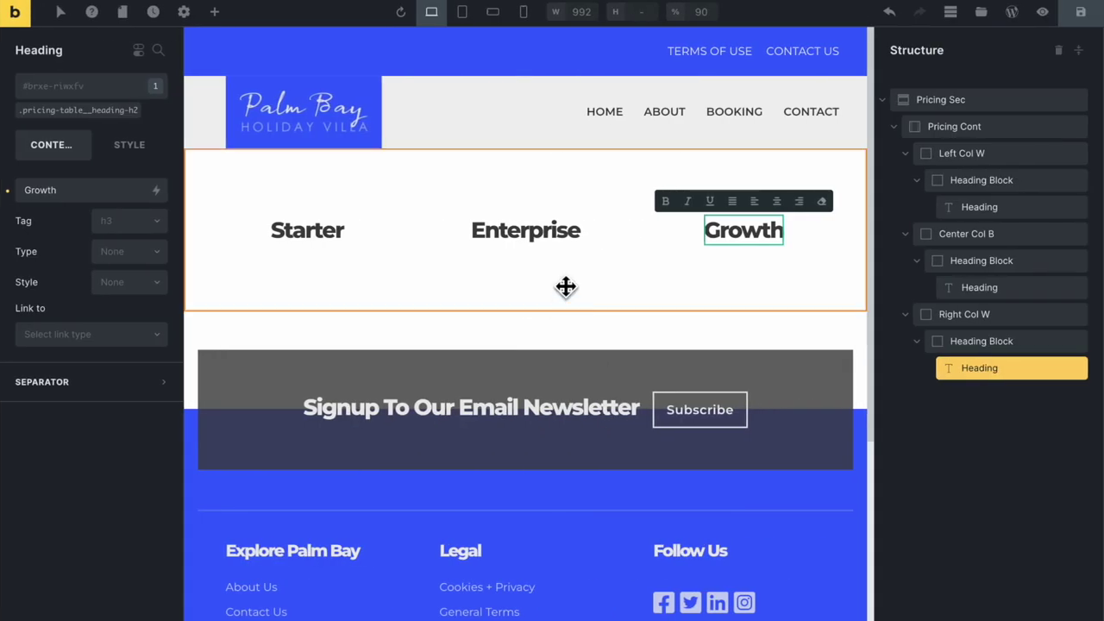
Collapse the structure tree down to the columns and add a Block inside Left Col W below its Heading Block
click(1078, 50)
click(881, 100)
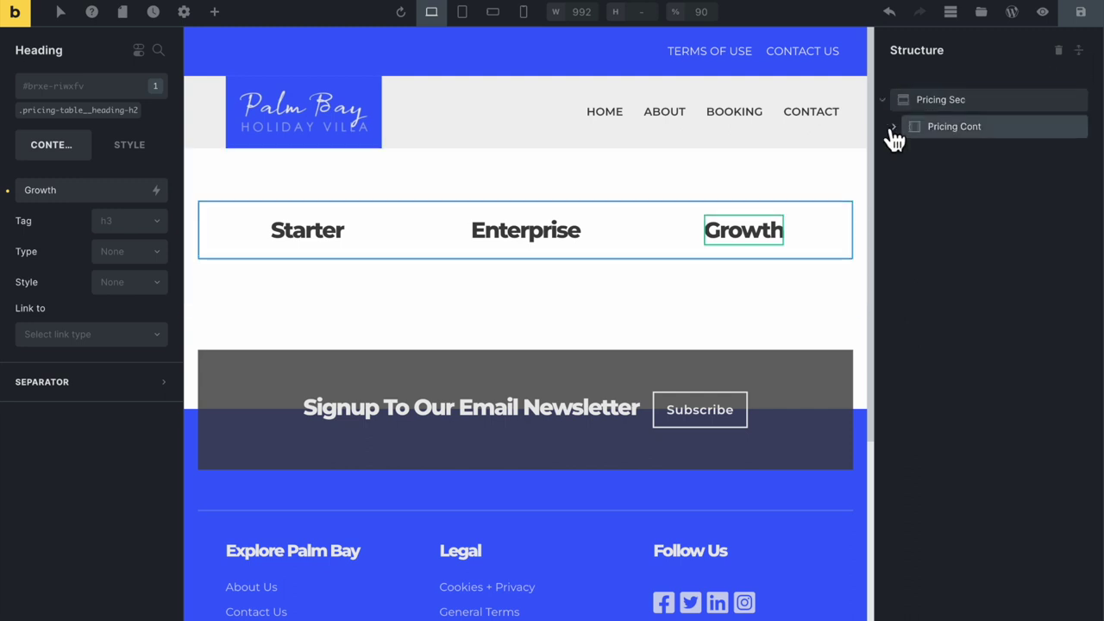
click(894, 127)
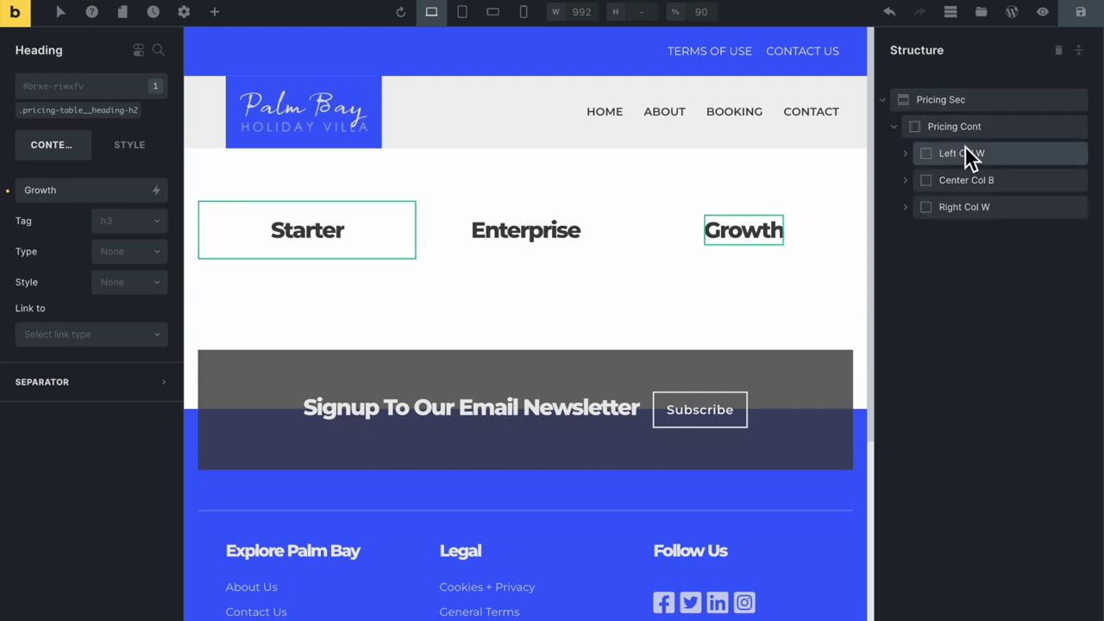
click(1009, 155)
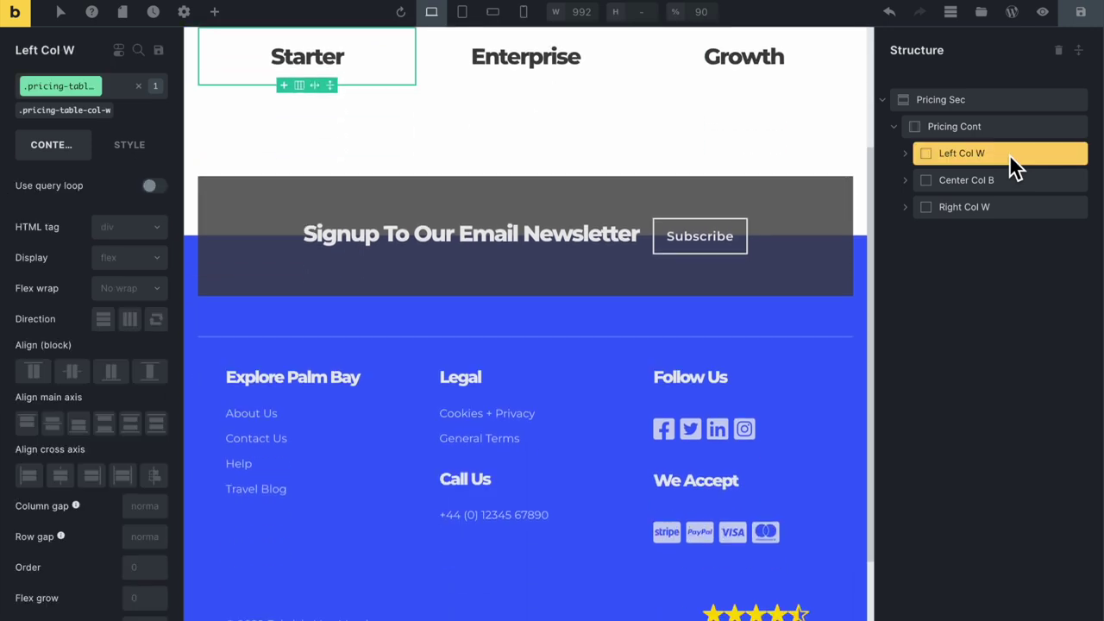
click(1009, 154)
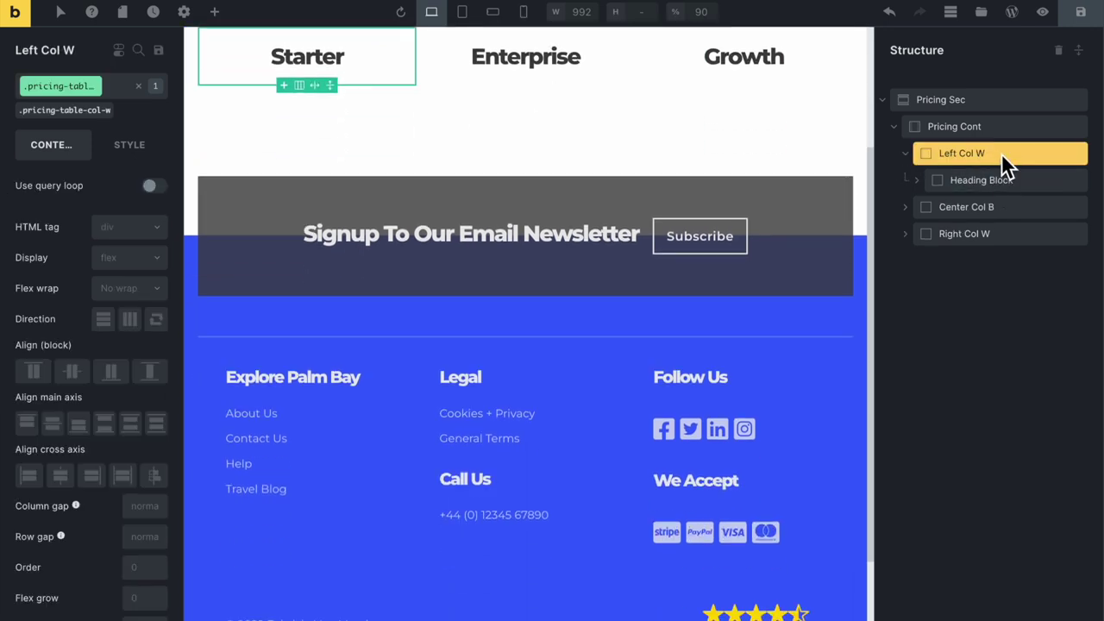
click(214, 13)
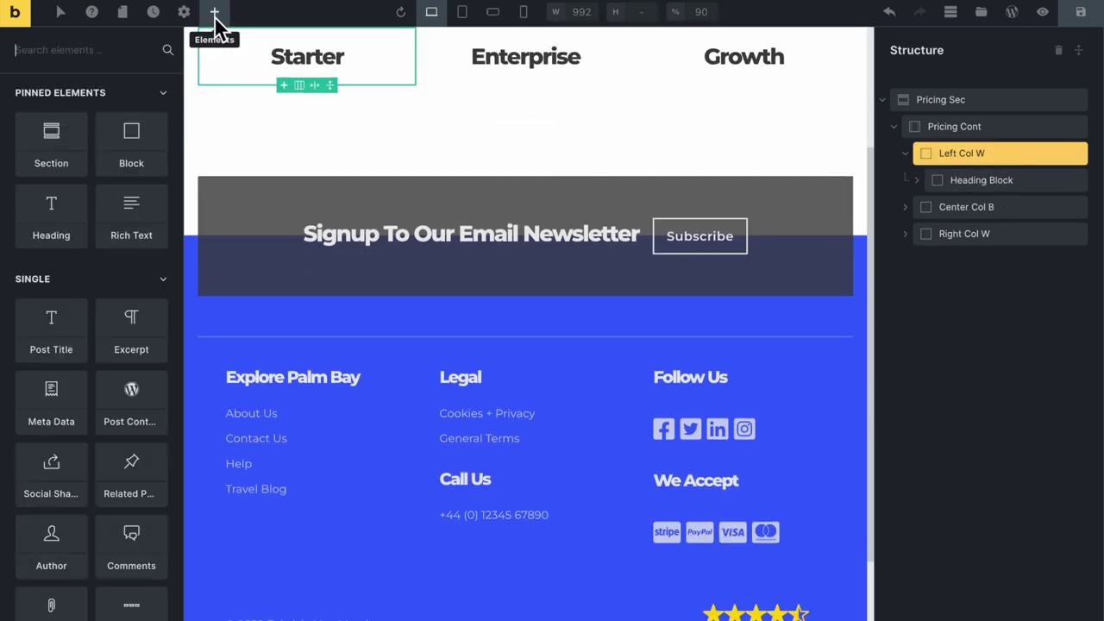
click(141, 146)
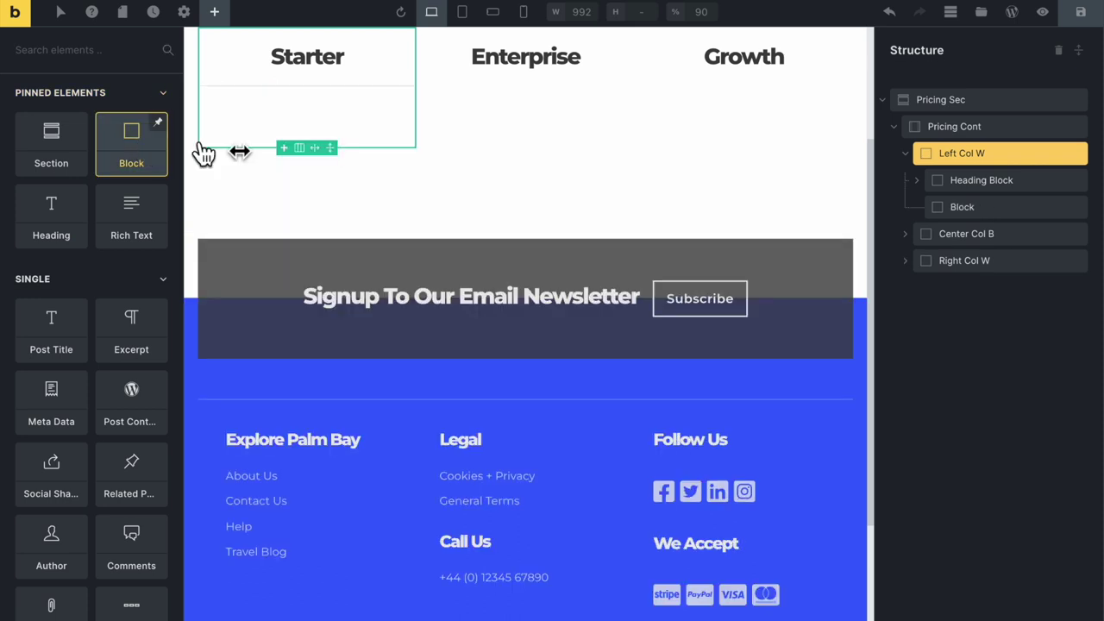
Rename the new block in Left Col W as Content Block
click(959, 208)
text(Cont)
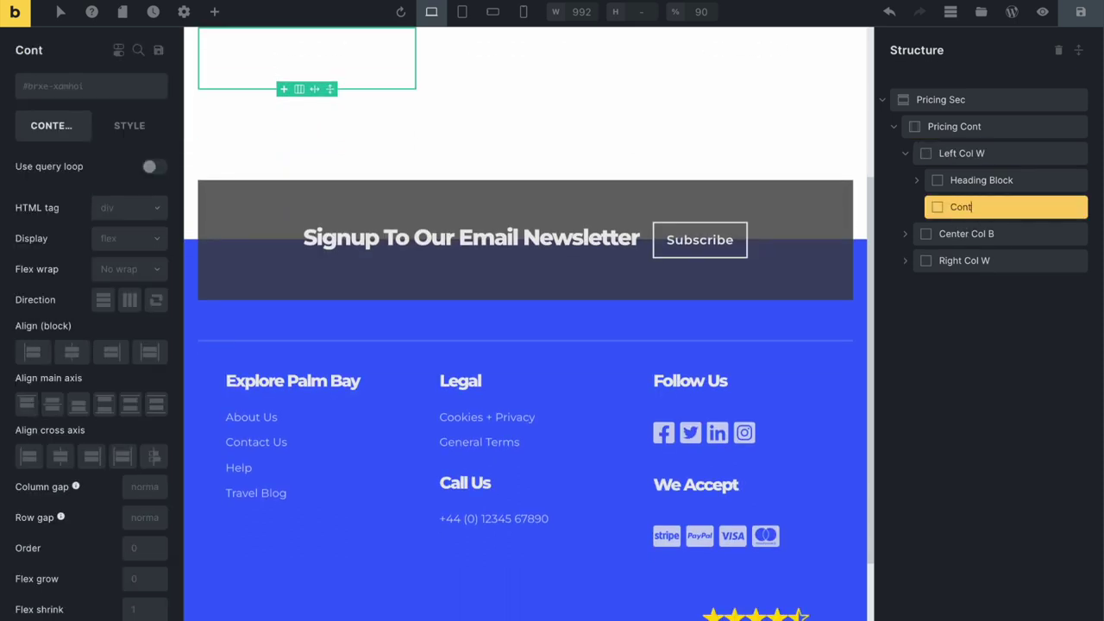
text(ent Block)
key(Return)
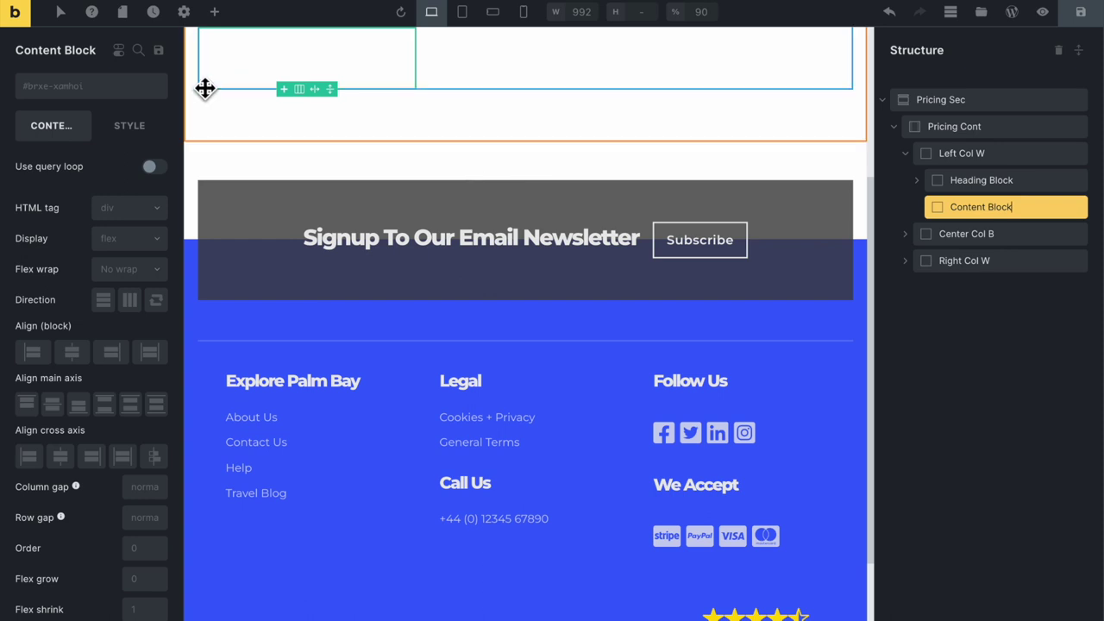
Create the global class pricing-table-content-block on the left column's Content Block
click(65, 90)
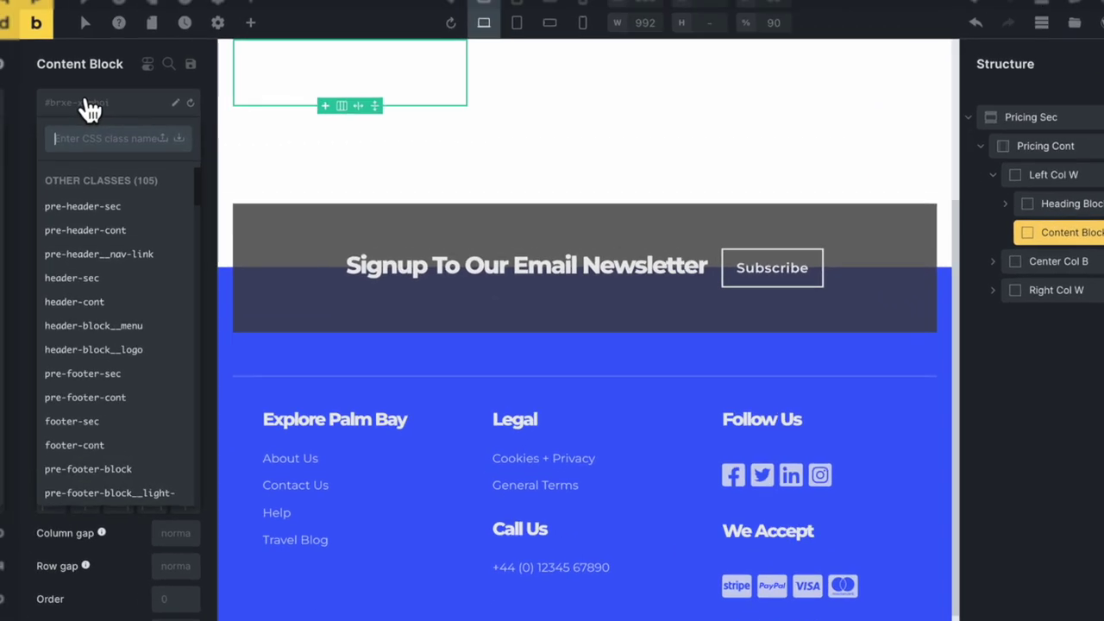
text(pricing-table-)
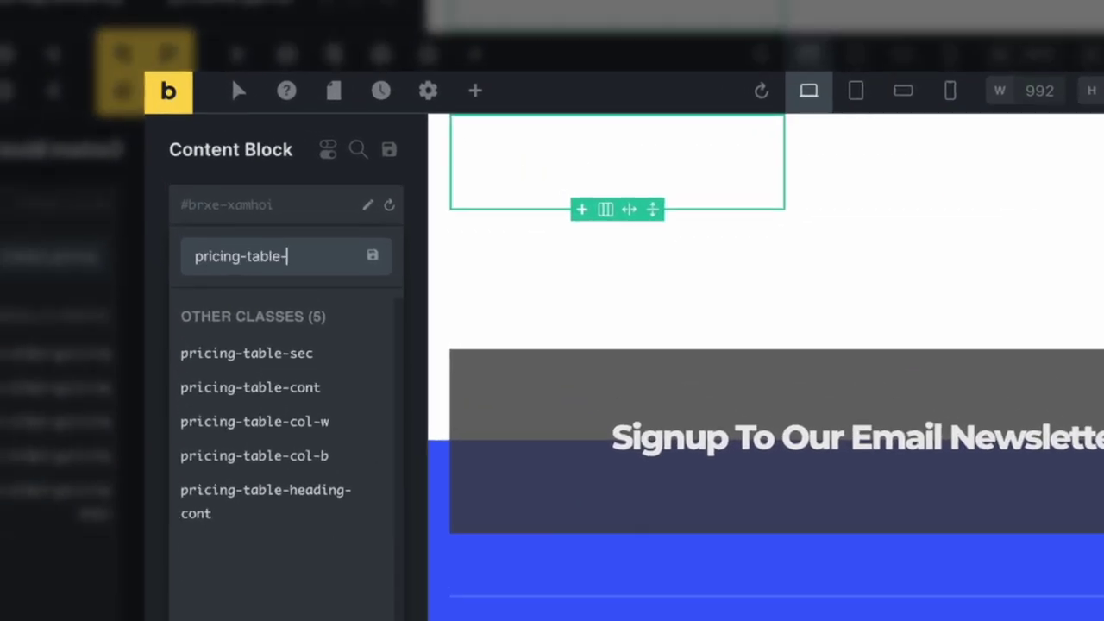
text(cont-block)
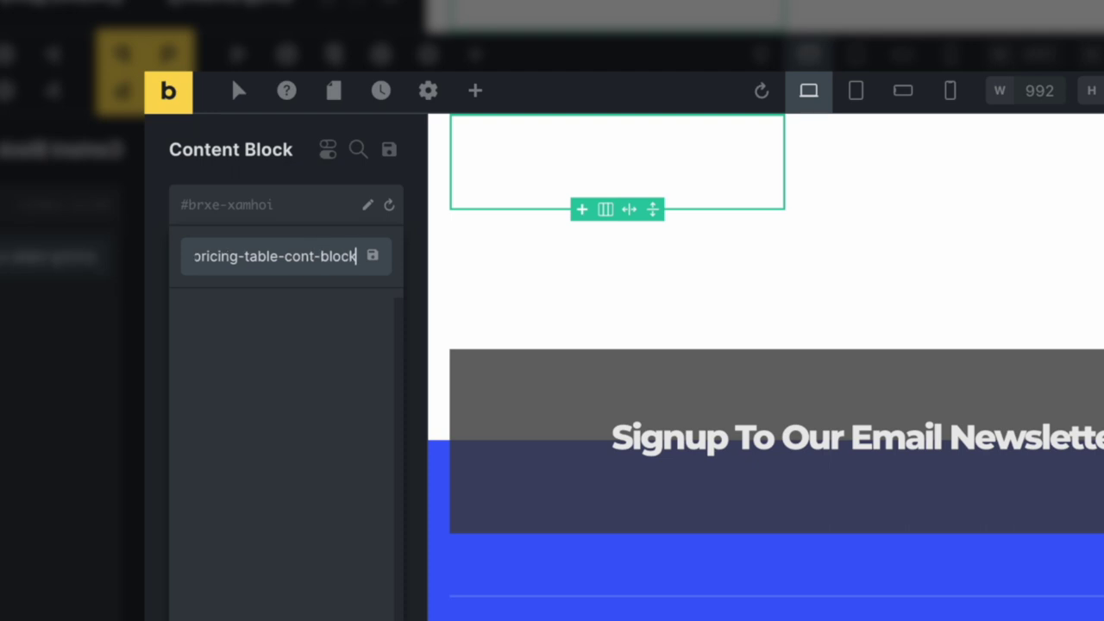
key(BackSpace)
key(BackSpace)
text(ent-block)
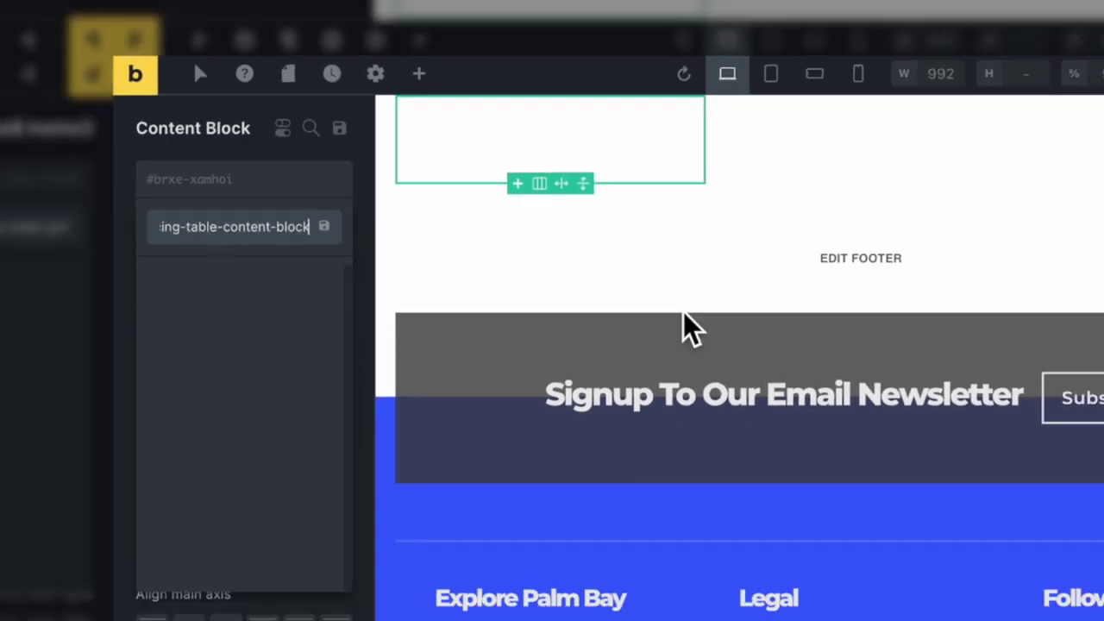
key(Return)
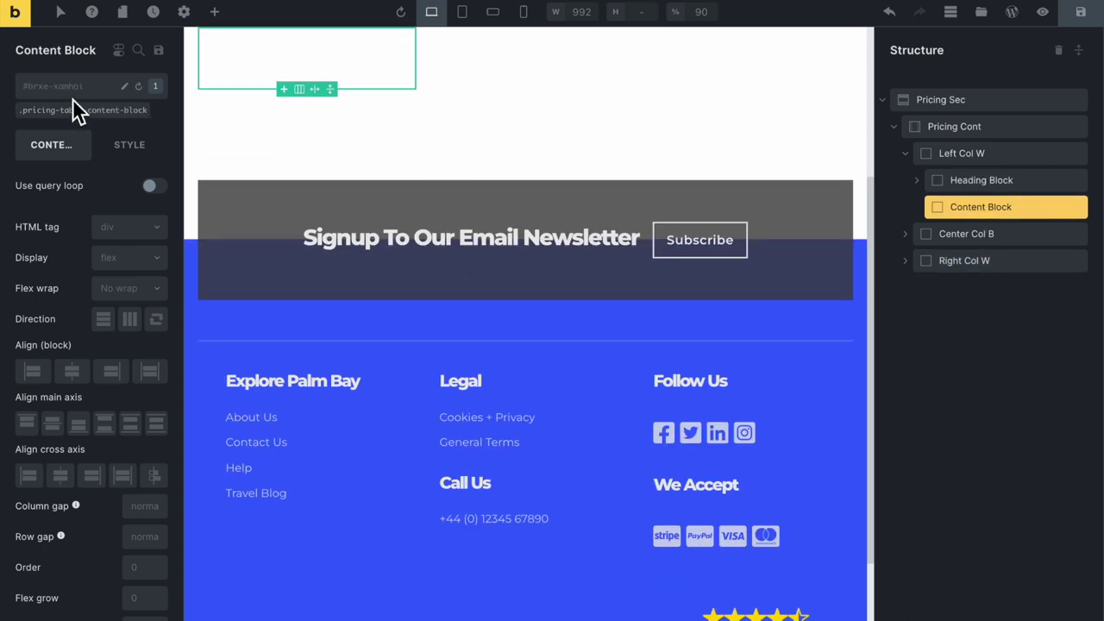
Duplicate the Content Block twice and move one copy each below the Heading Blocks of Right Col W and Center Col B
right_click(956, 208)
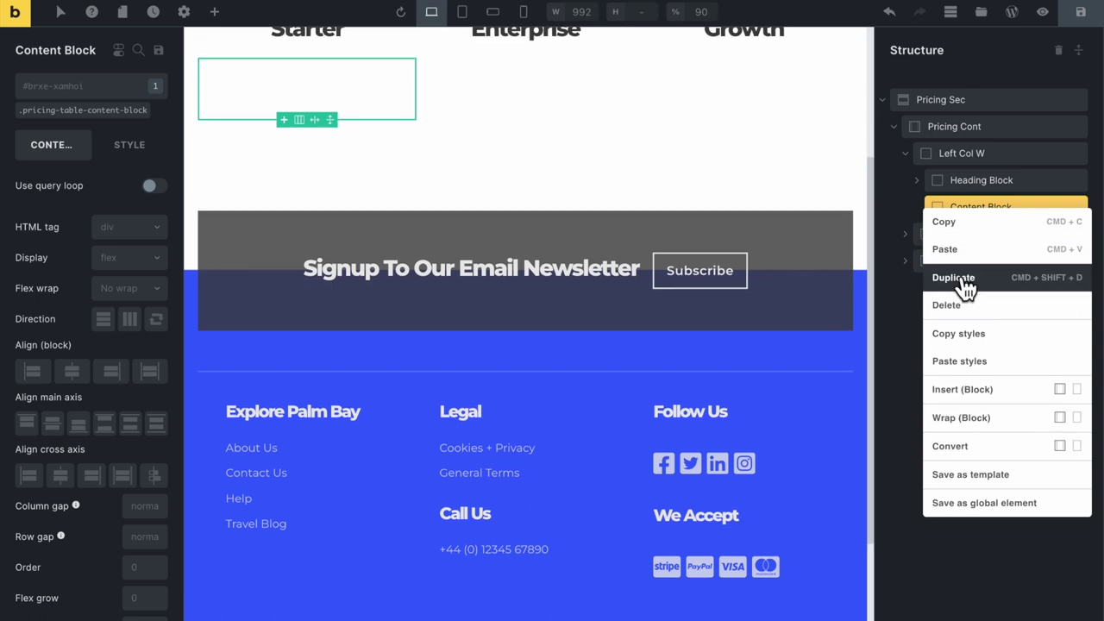
click(970, 276)
right_click(976, 218)
click(964, 296)
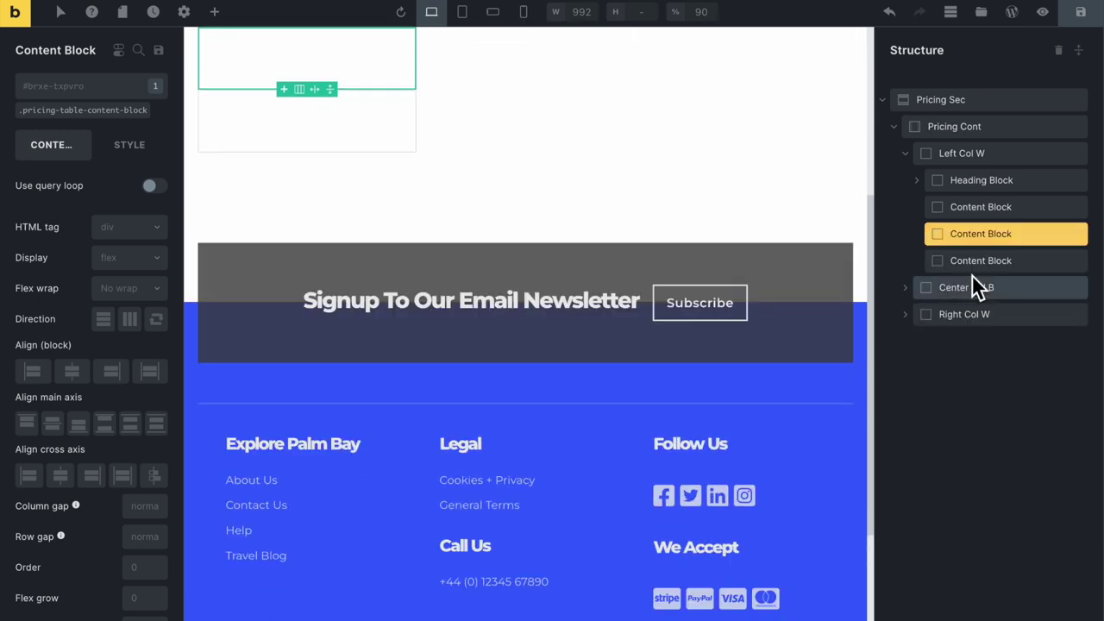
click(906, 288)
click(904, 341)
drag(943, 260, 939, 387)
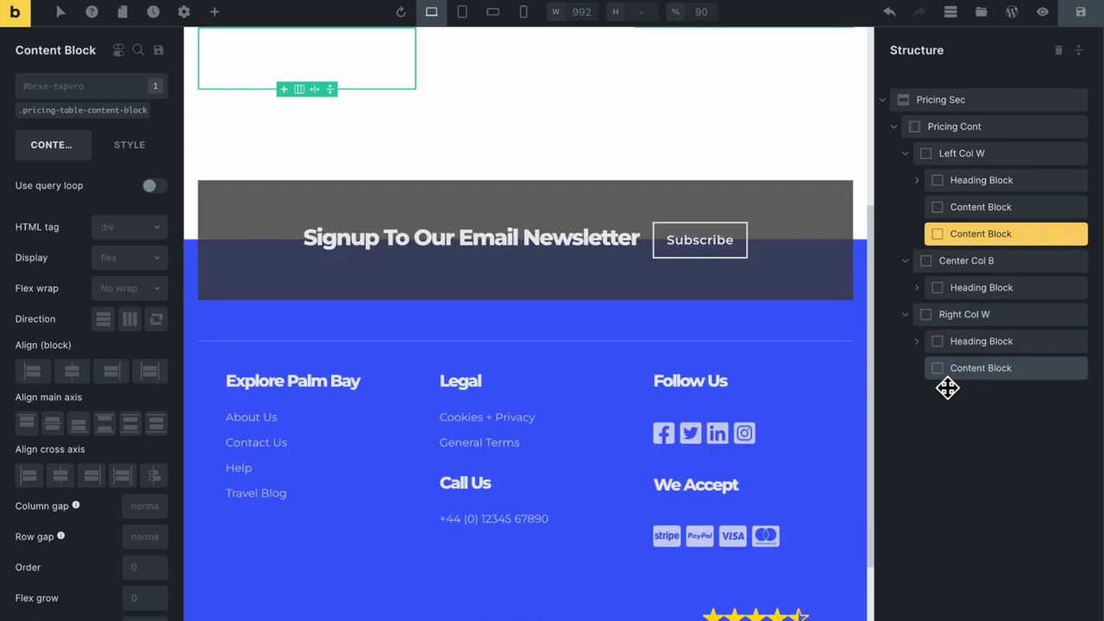
drag(946, 234, 935, 291)
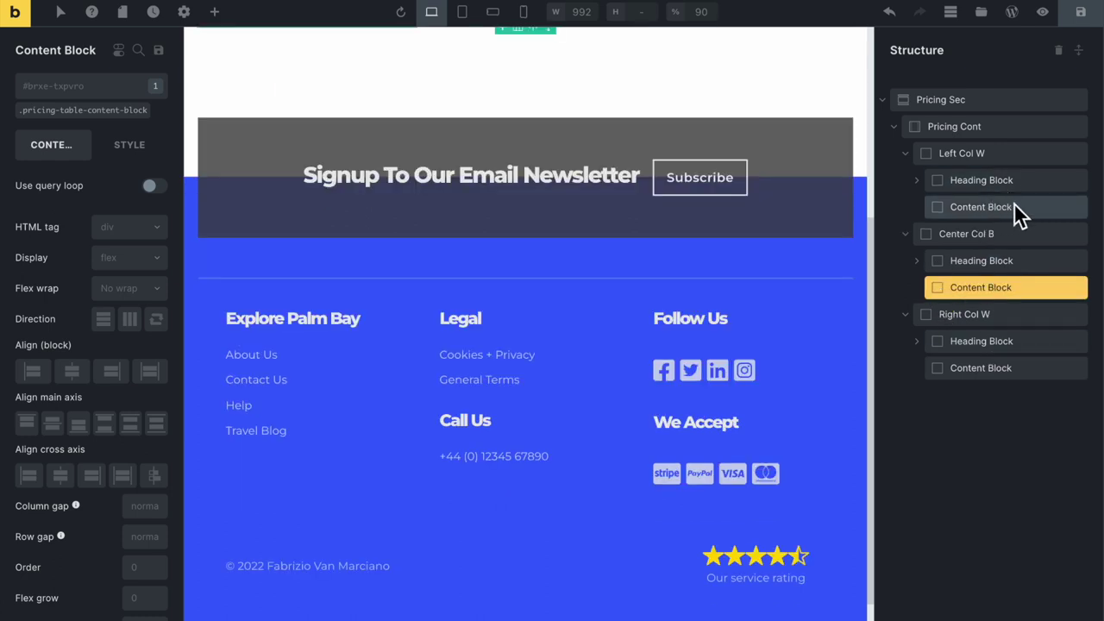
Add a Heading element inside the Content Block of Left Col W
scroll(714, 236, up, 1)
scroll(714, 236, up, 3)
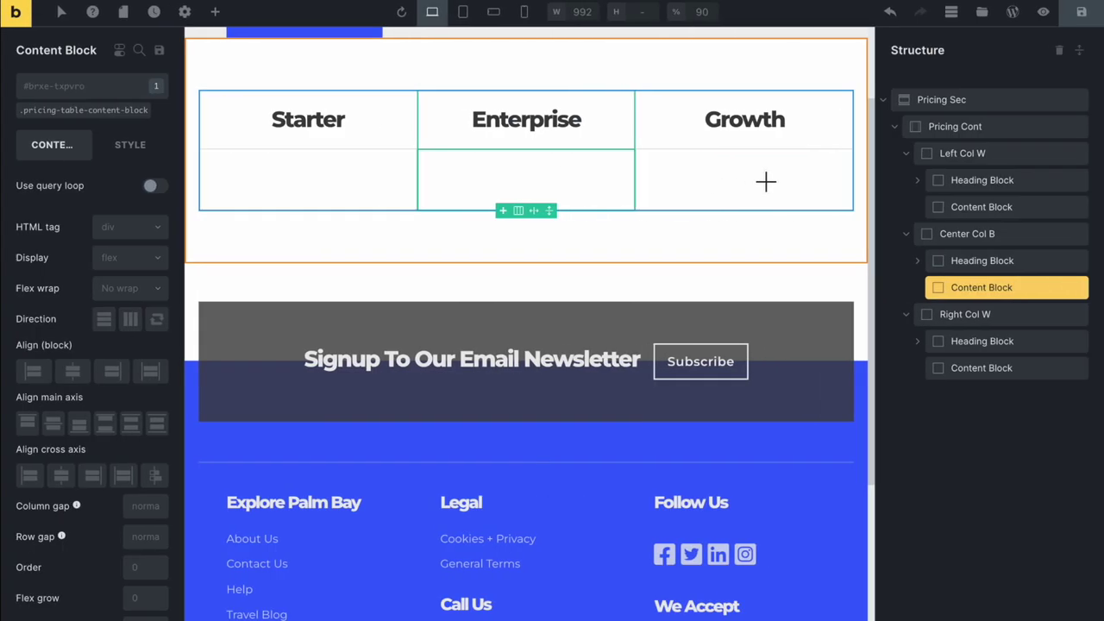
click(261, 188)
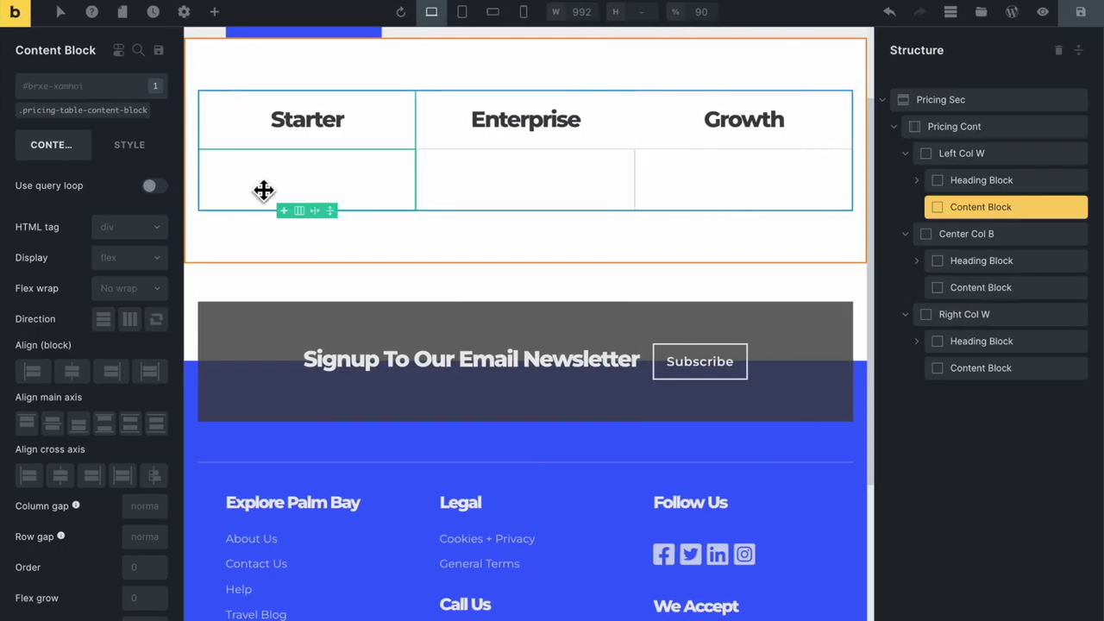
click(214, 17)
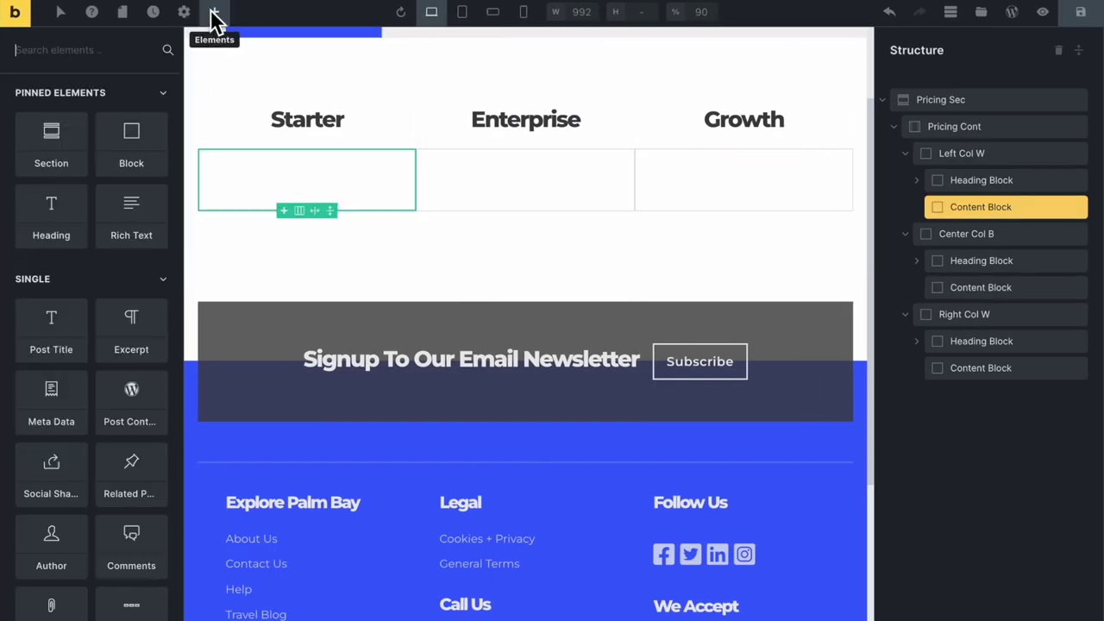
click(75, 248)
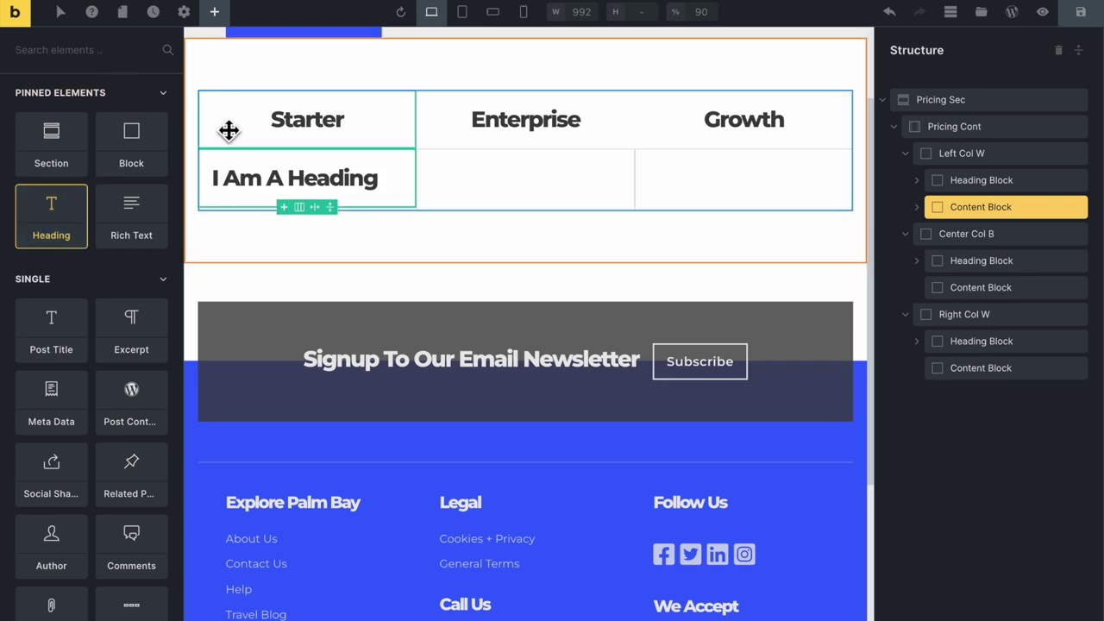
Rename the Heading element inside Left Col W's Content Block as Sub Heading
click(918, 209)
click(983, 236)
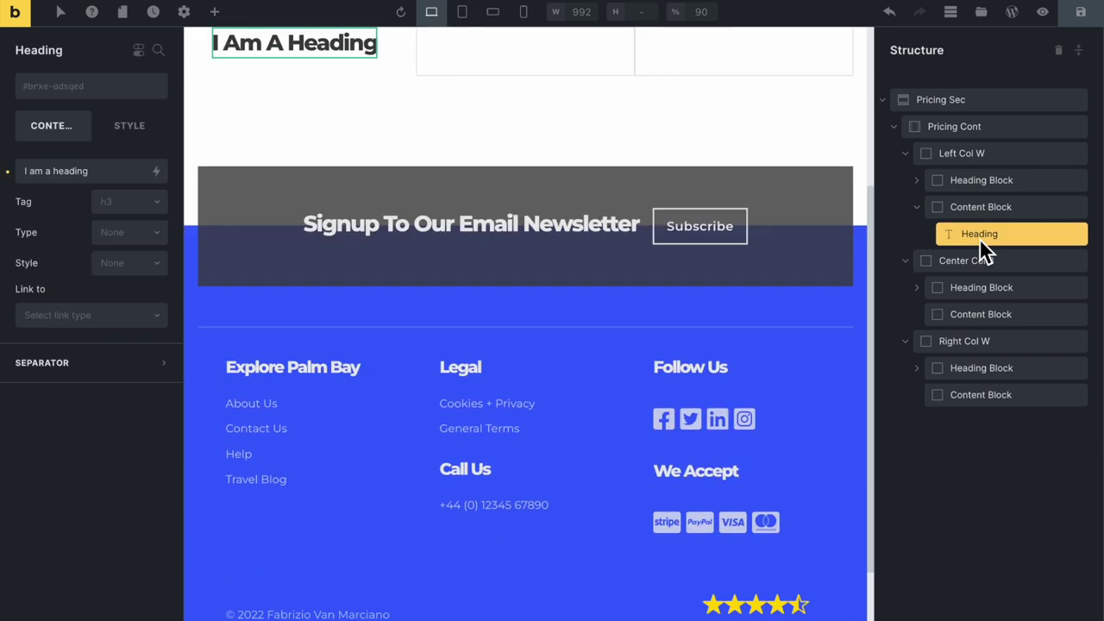
text(S)
key(BackSpace)
text(HeadiSub)
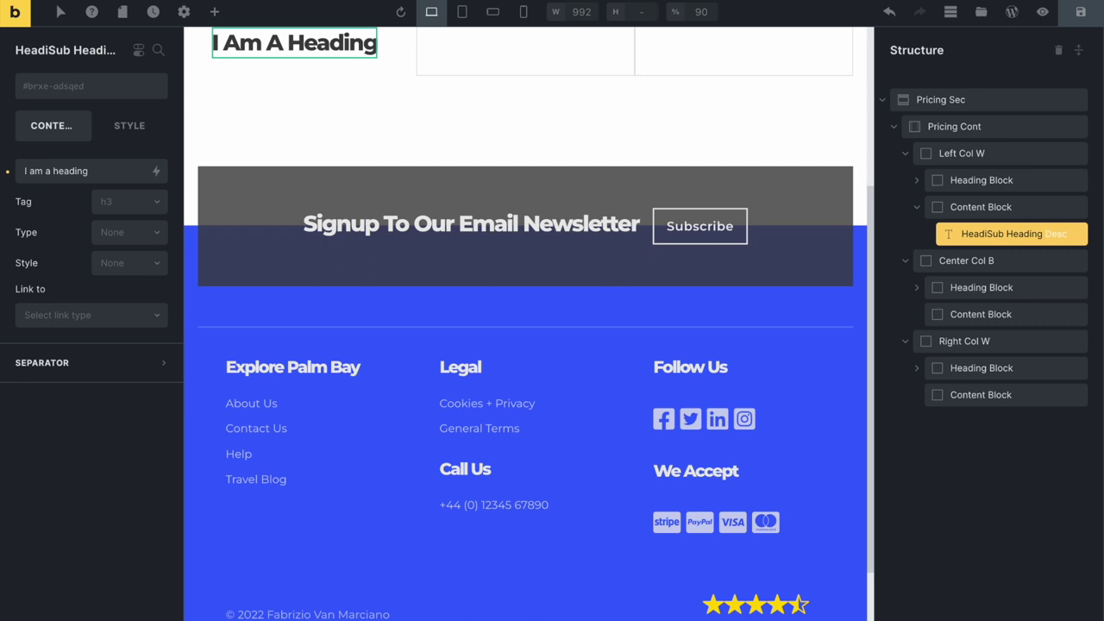
text(g)
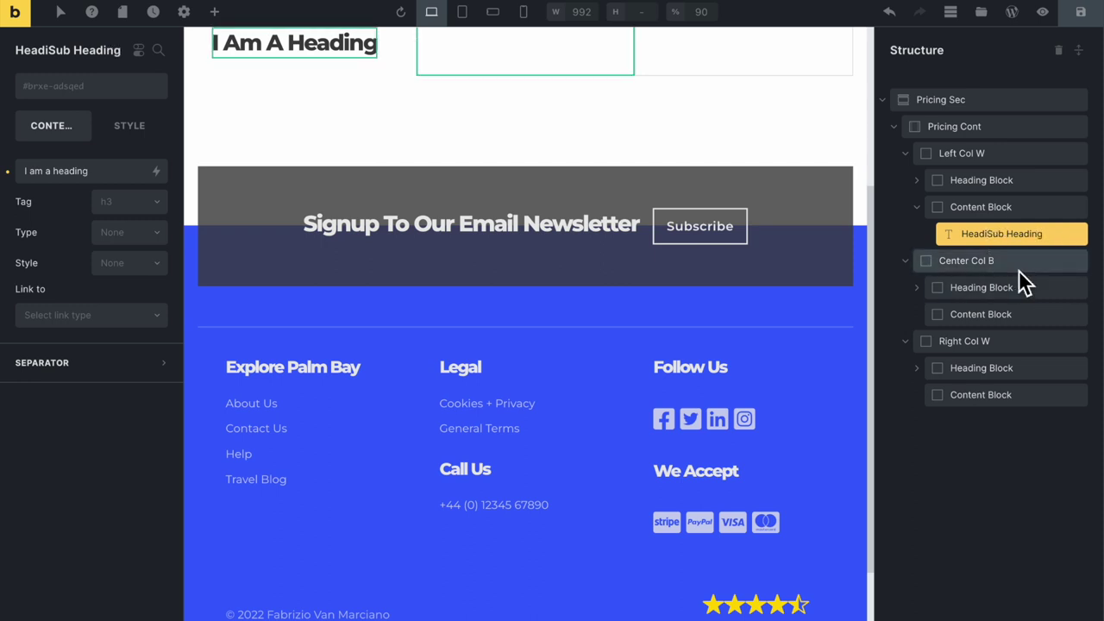
key(Home)
key(Delete)
key(Delete)
key(Delete)
key(Delete)
key(Delete)
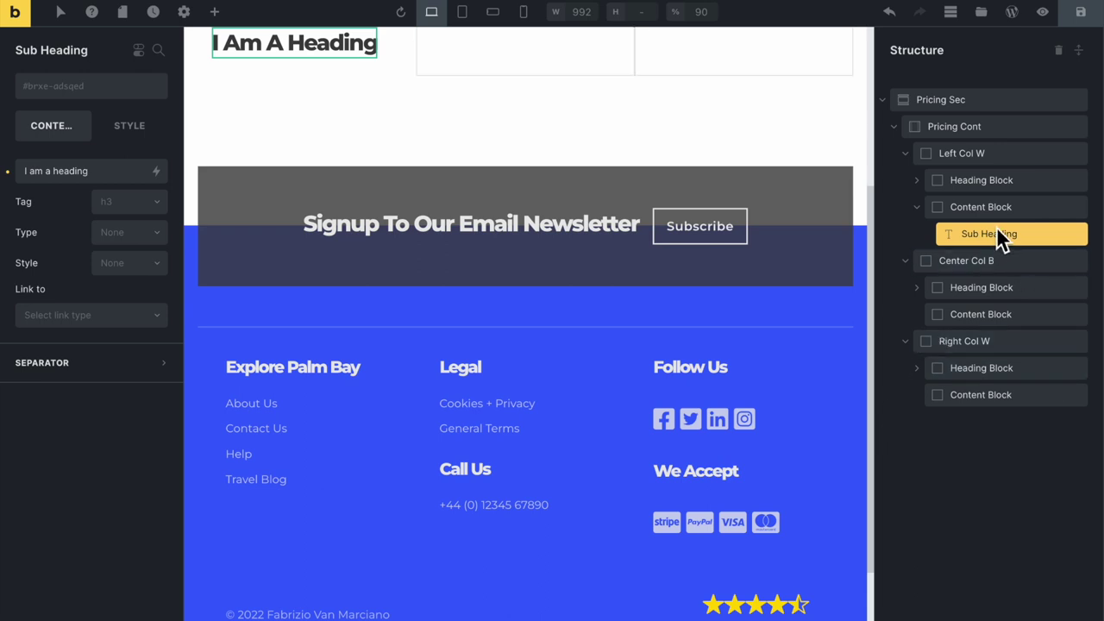
Create the global class pricing-table__sub-heading-h4 on the Sub Heading below Starter
scroll(699, 293, up, 2)
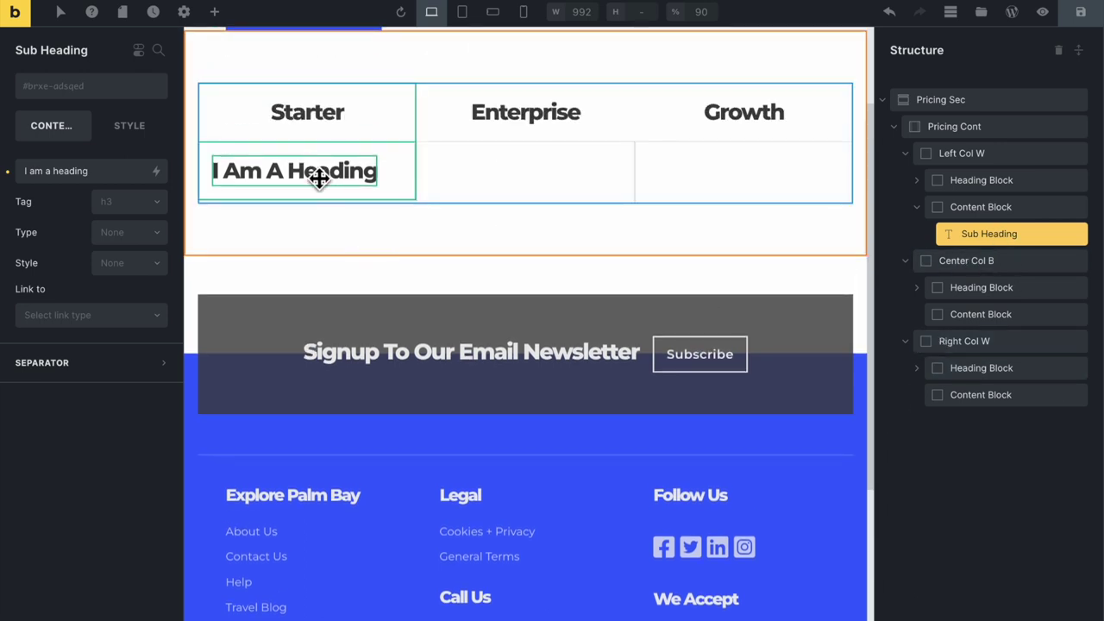
click(310, 114)
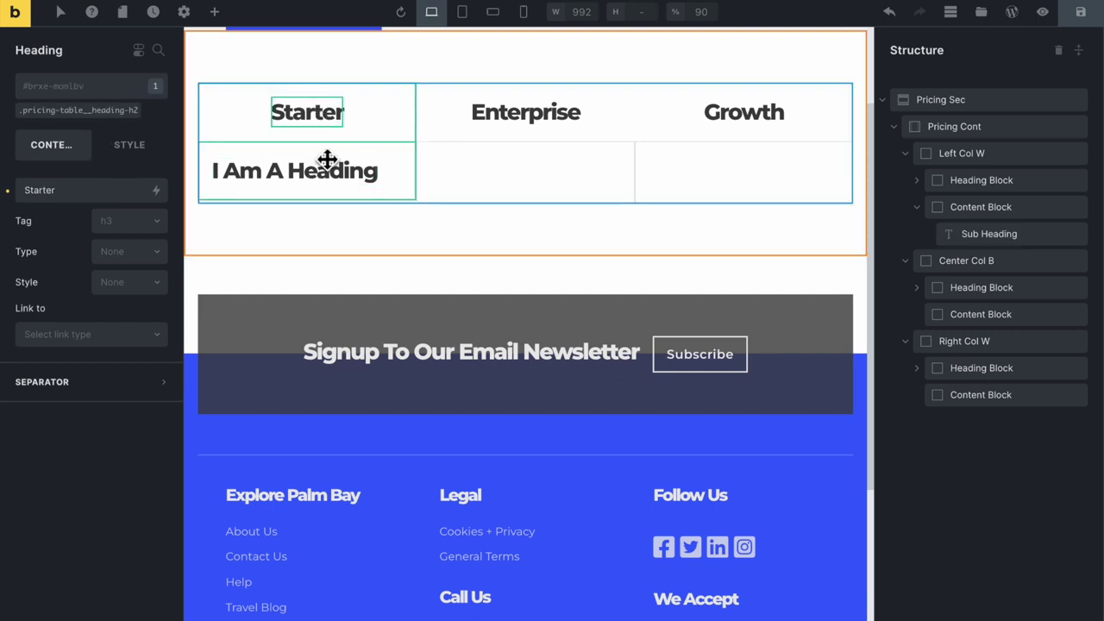
click(325, 159)
click(59, 89)
text(pr)
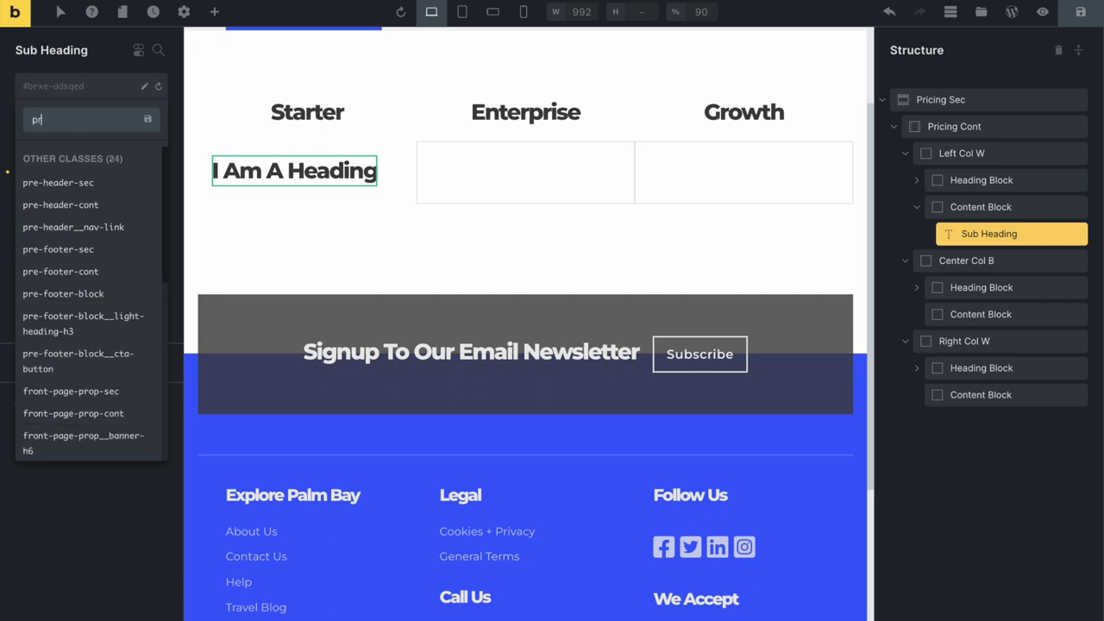
text(icing-table)
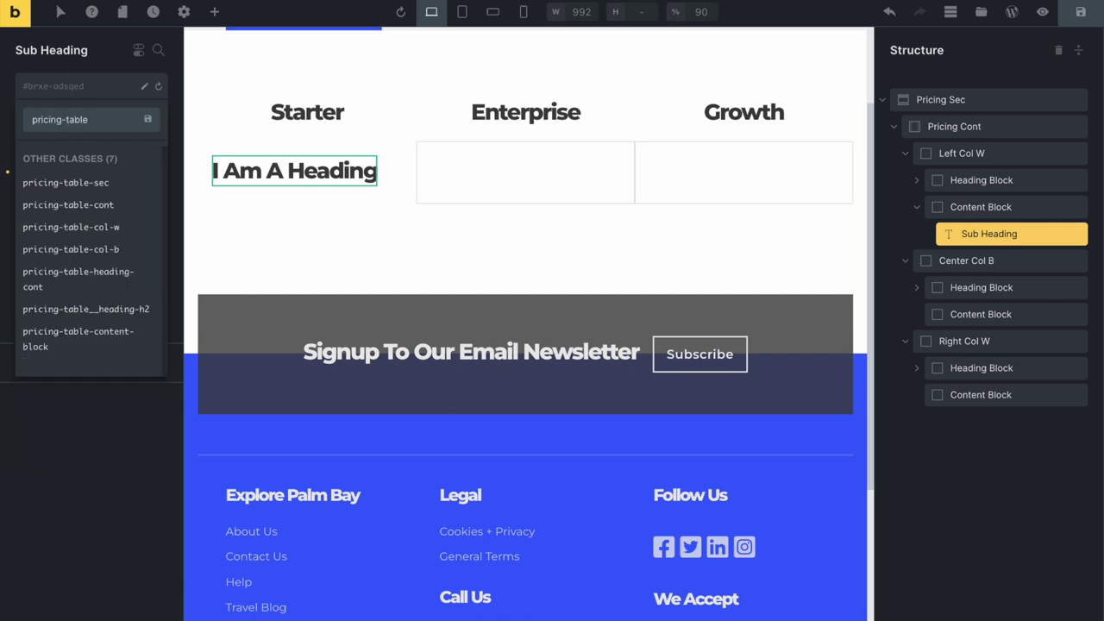
text(__sub-)
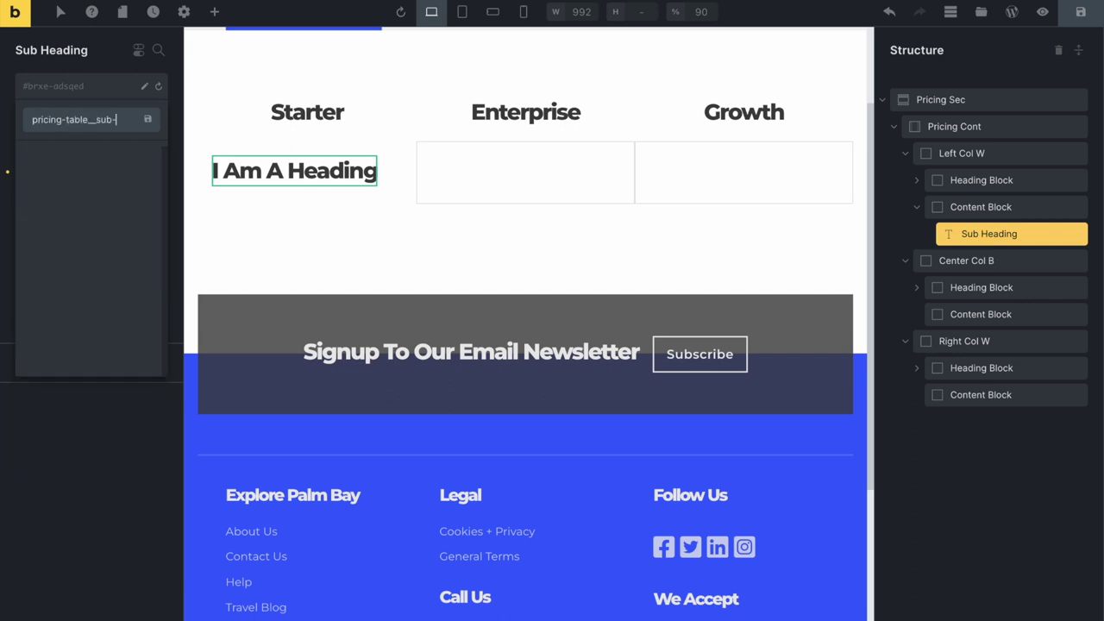
text(heading-)
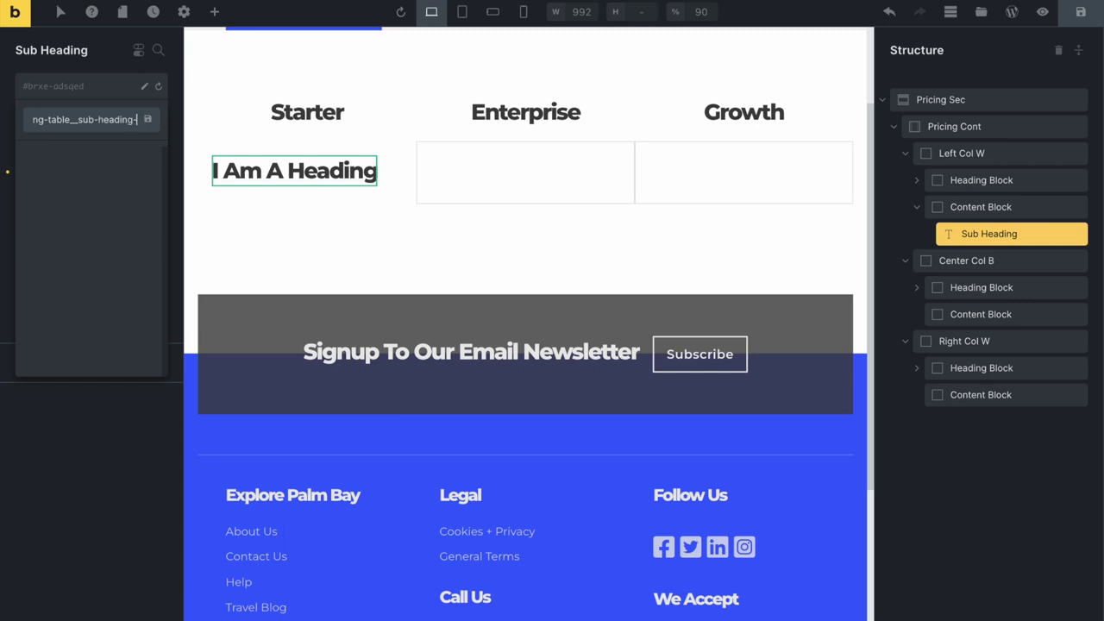
text(h4)
key(Return)
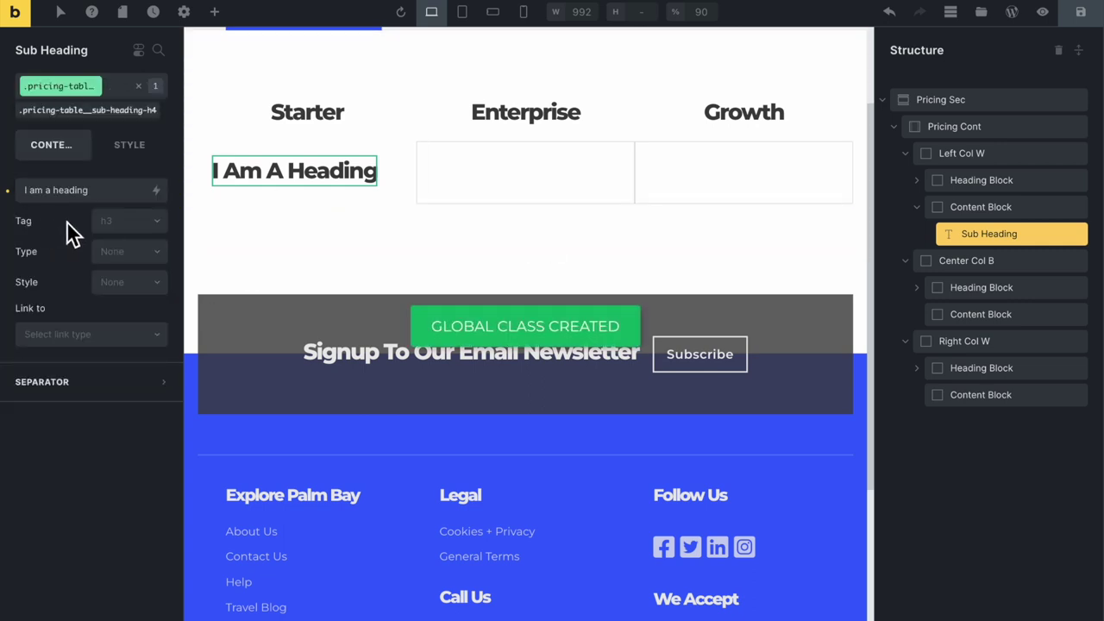
Try the h4 tag on the Sub Heading, settling on h5
click(143, 222)
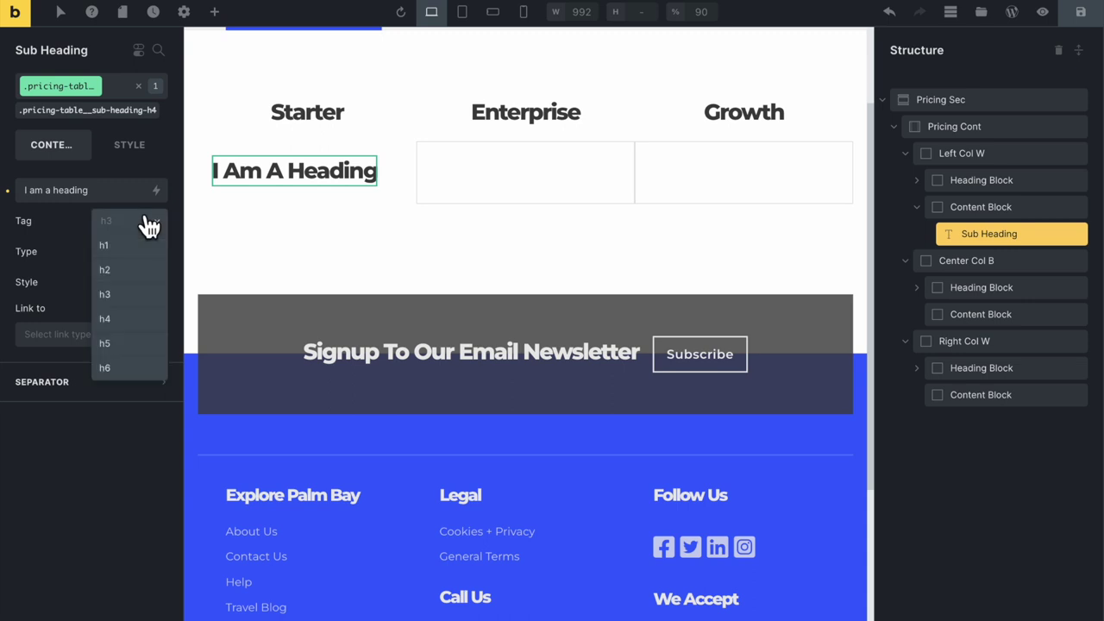
click(104, 319)
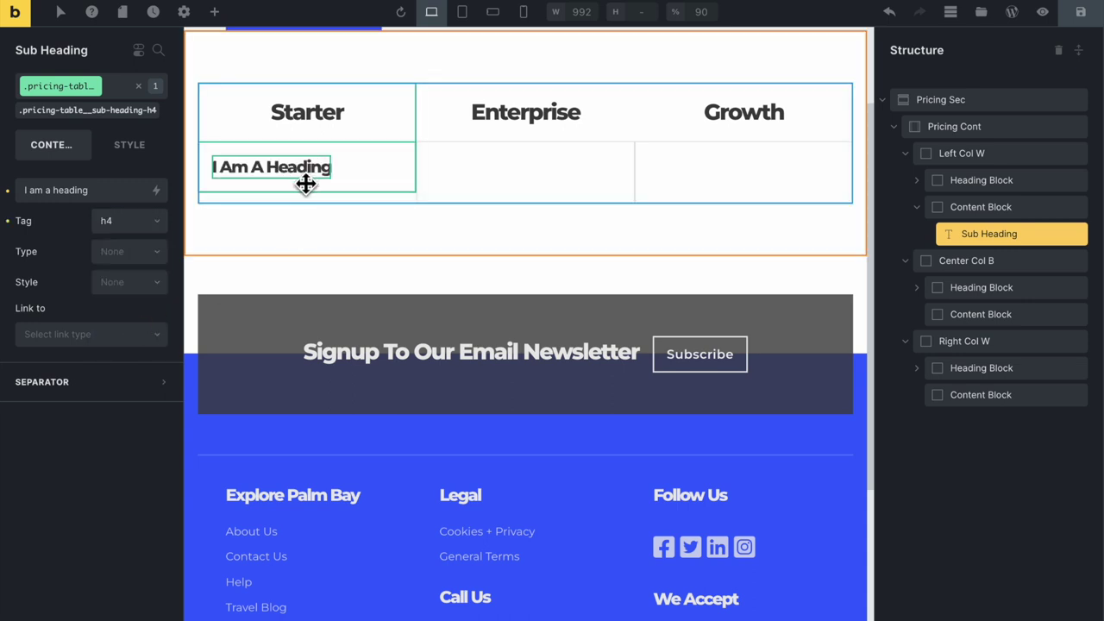
click(155, 224)
click(104, 343)
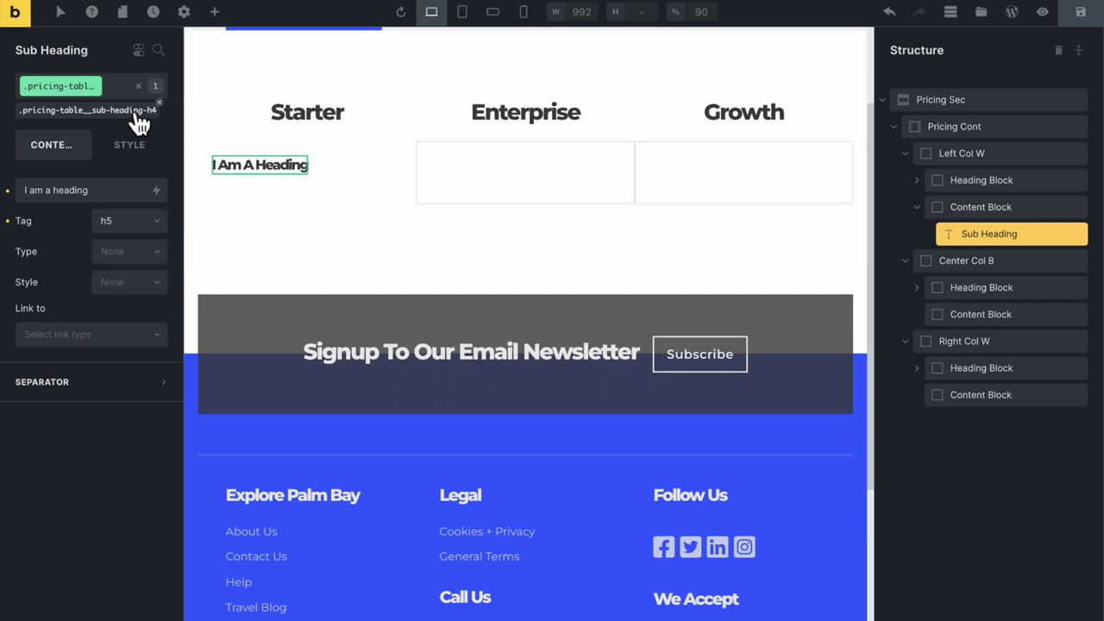
Rename the Sub Heading's global class as pricing-table__sub-heading-h5
click(74, 95)
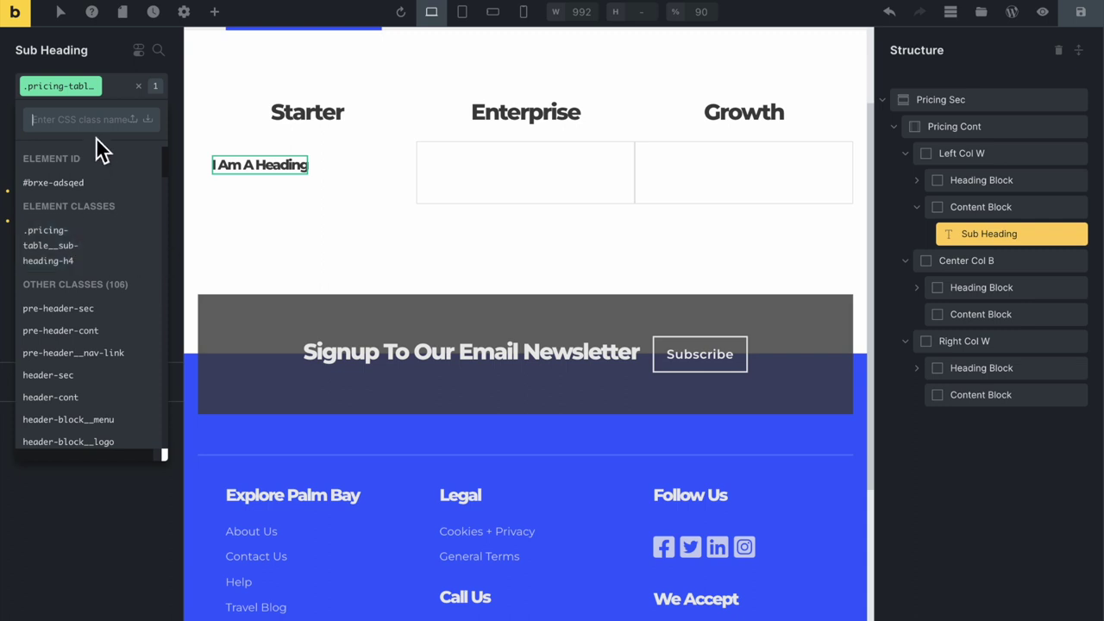
click(126, 87)
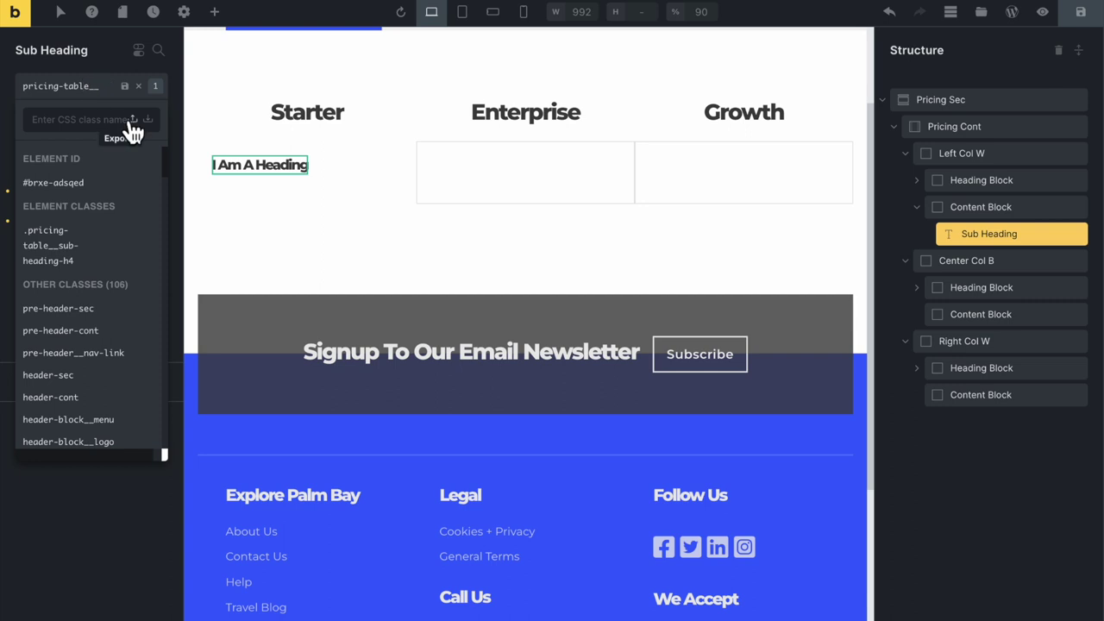
key(End)
key(Return)
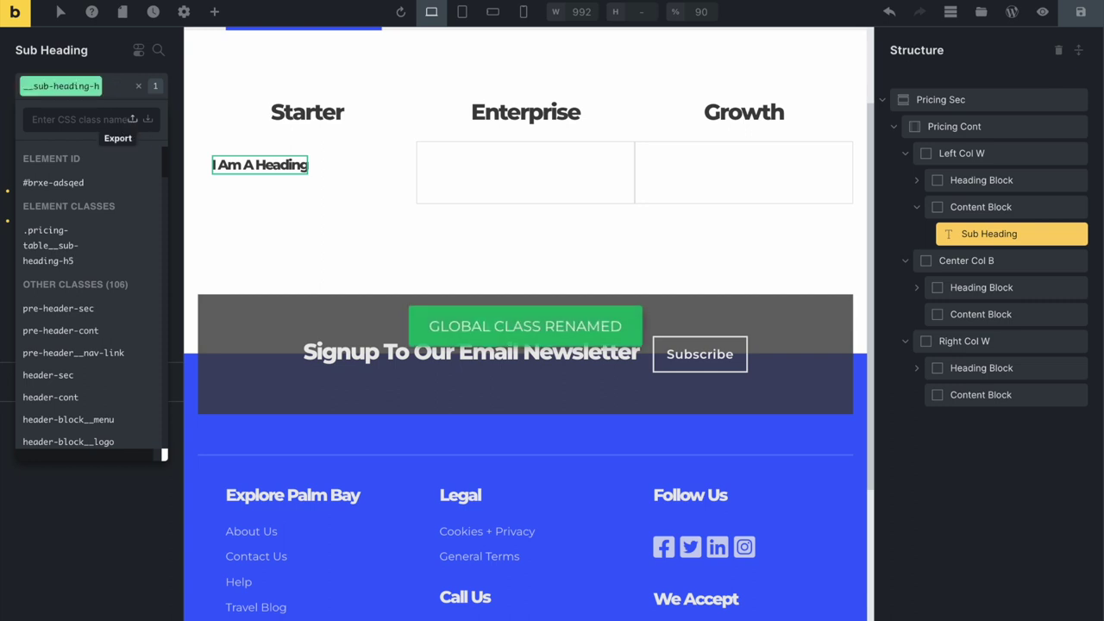
Center the contents of Left Col W's Content Block on the cross axis through the pricing-table-content-block class
click(362, 174)
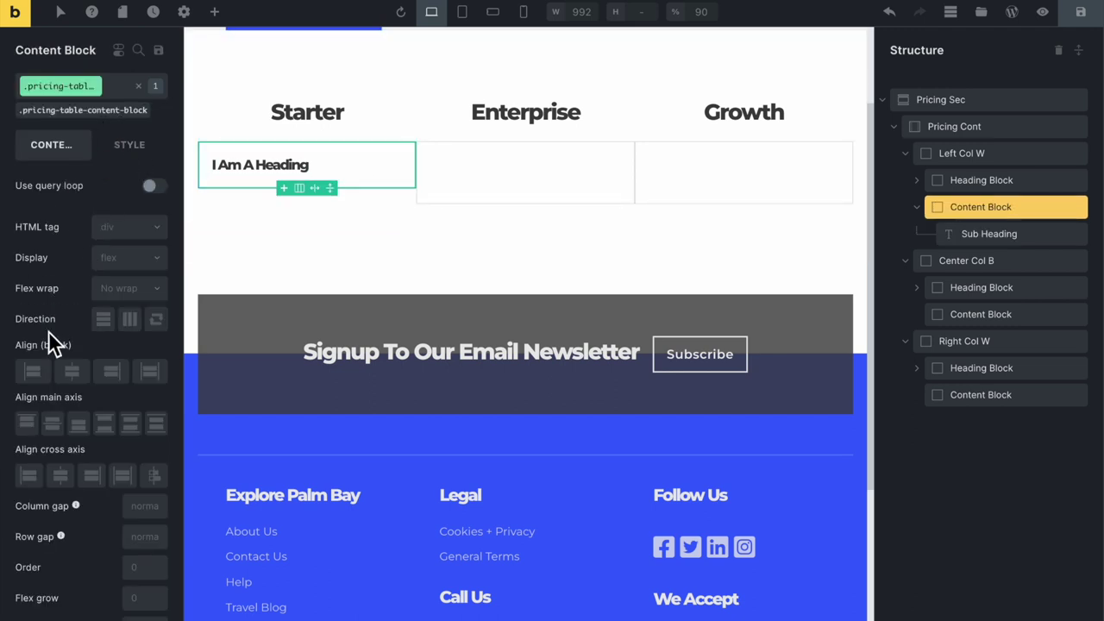
click(59, 479)
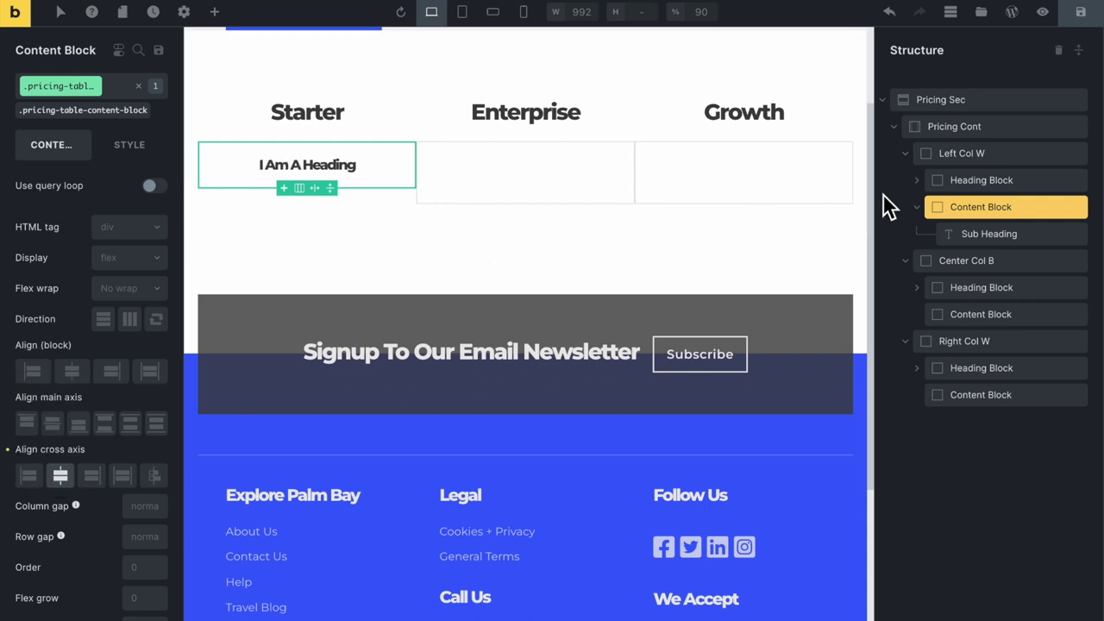
Duplicate the Sub Heading twice and move one copy each into the Content Blocks of the Enterprise and Growth columns
click(341, 168)
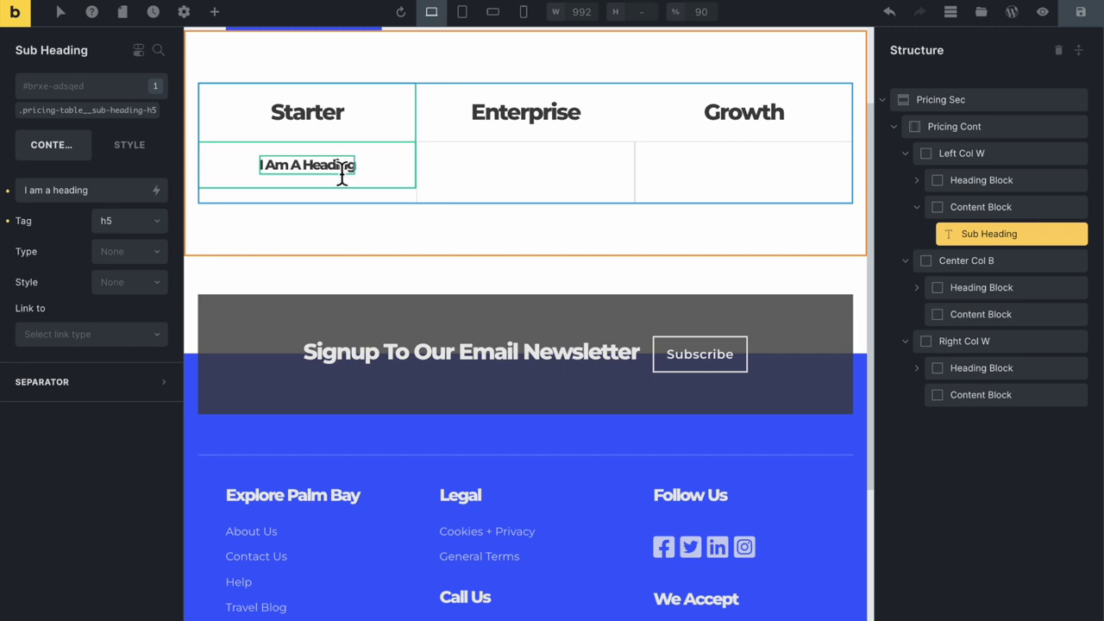
click(136, 111)
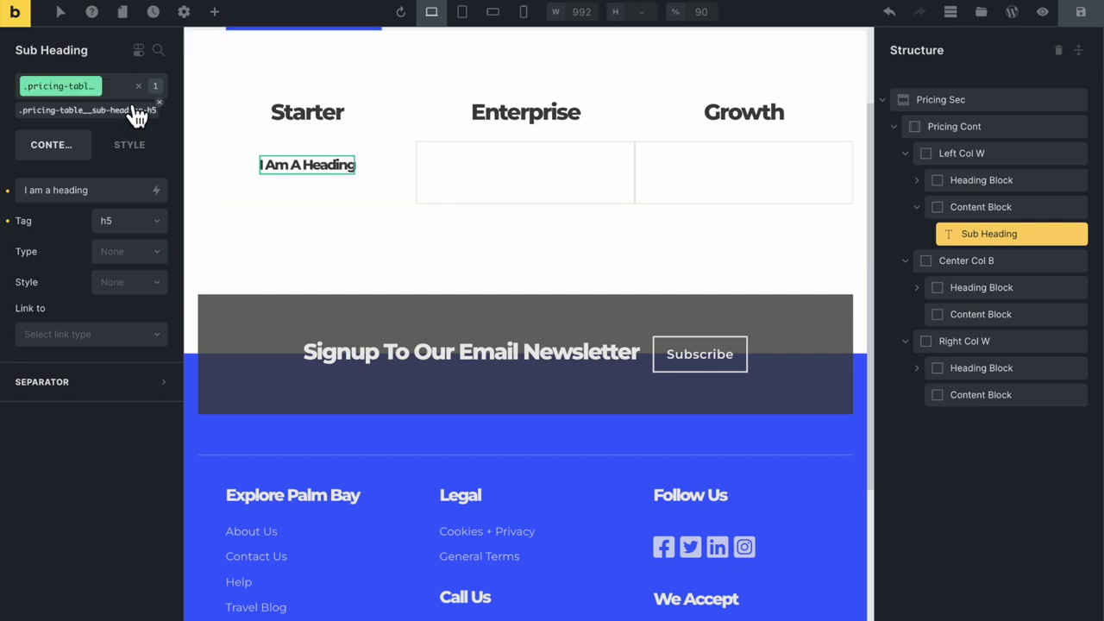
key(ctrl+d)
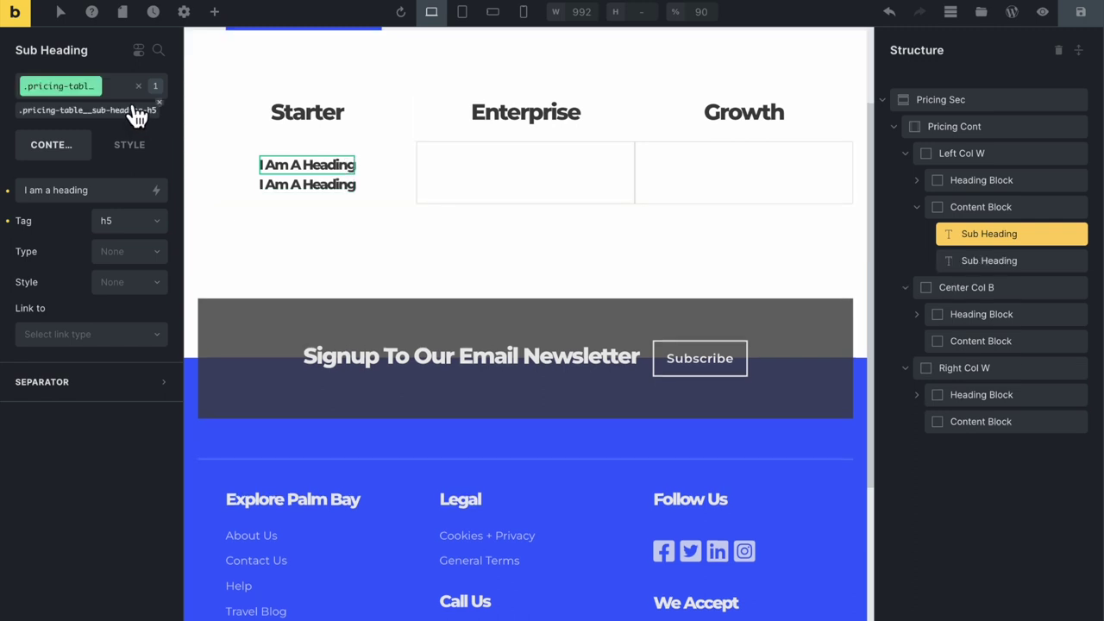
key(ctrl+d)
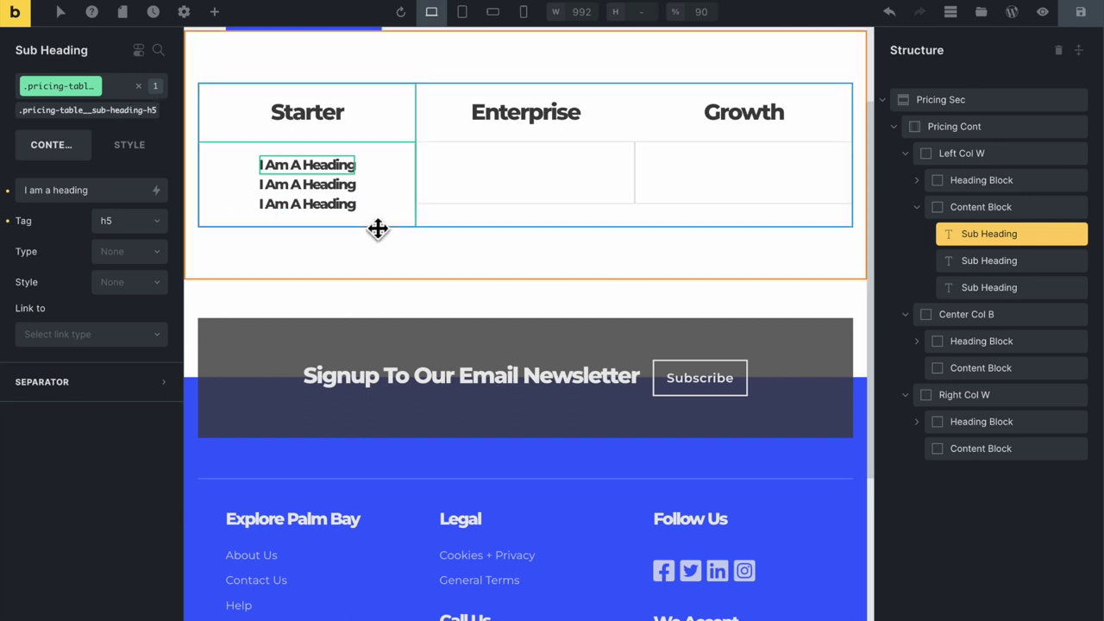
drag(329, 192, 509, 164)
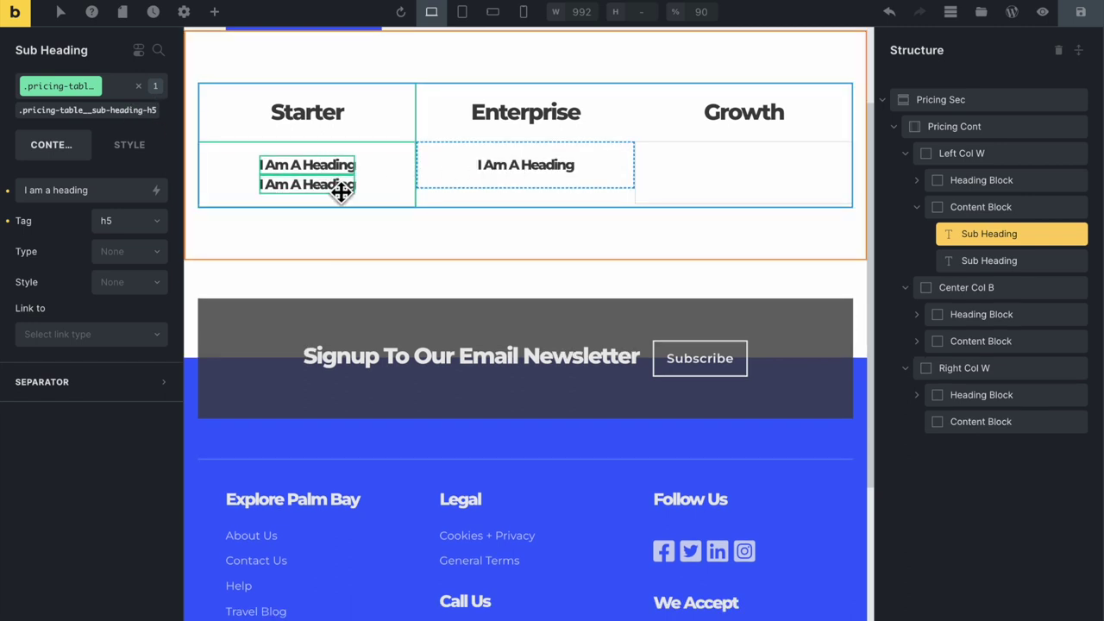
click(338, 186)
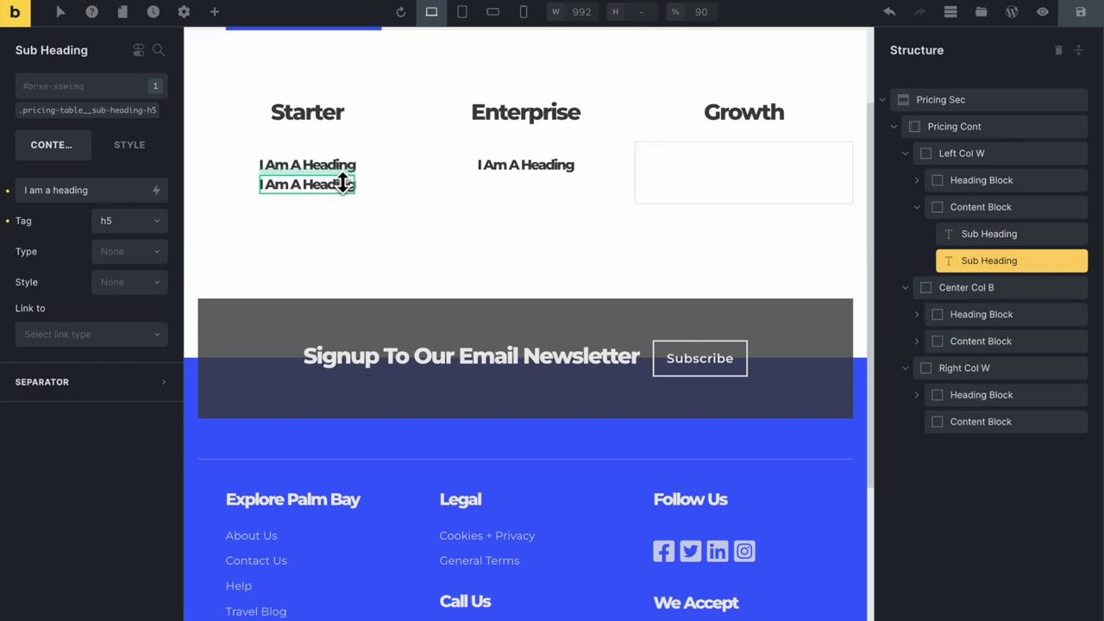
drag(348, 195, 668, 177)
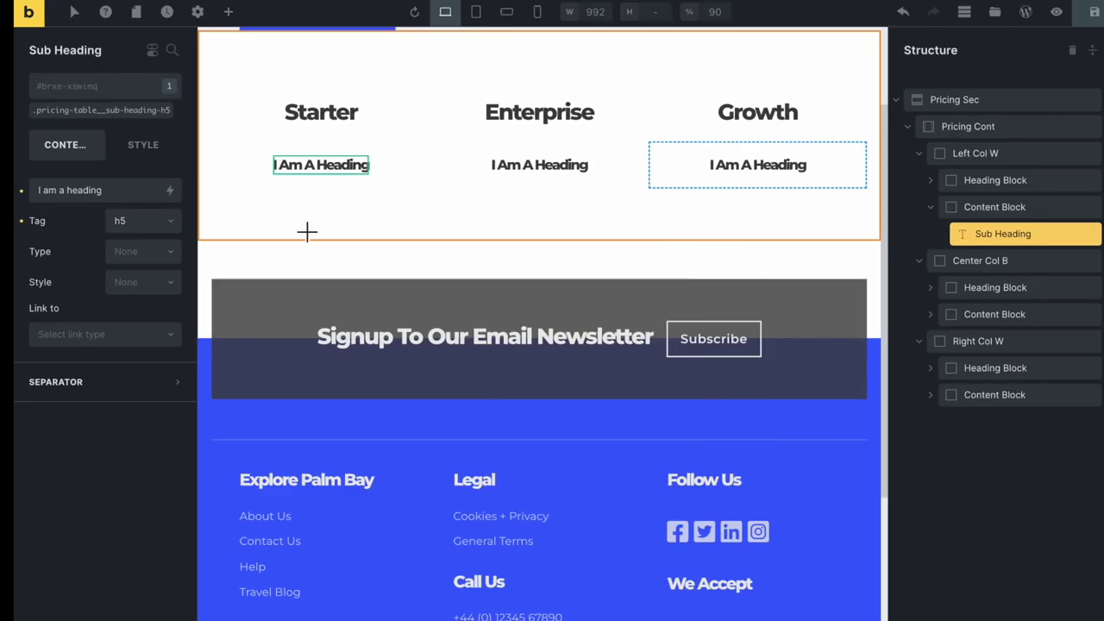
Add a Block element below the Sub Heading inside Left Col W's Content Block
drag(1004, 234, 998, 208)
click(999, 208)
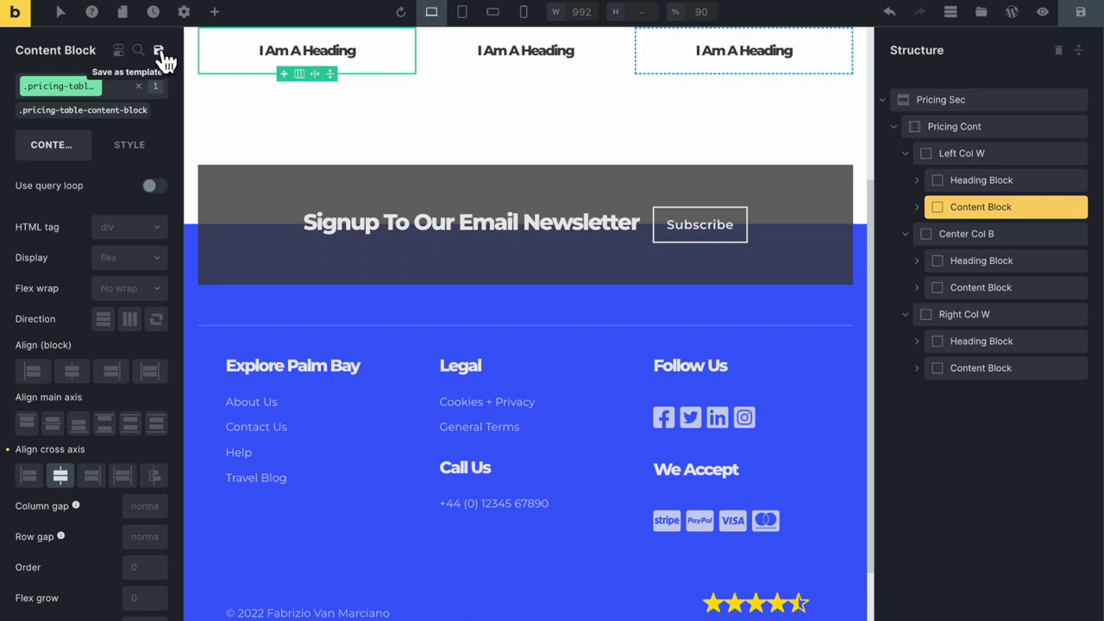
click(216, 14)
drag(145, 147, 357, 215)
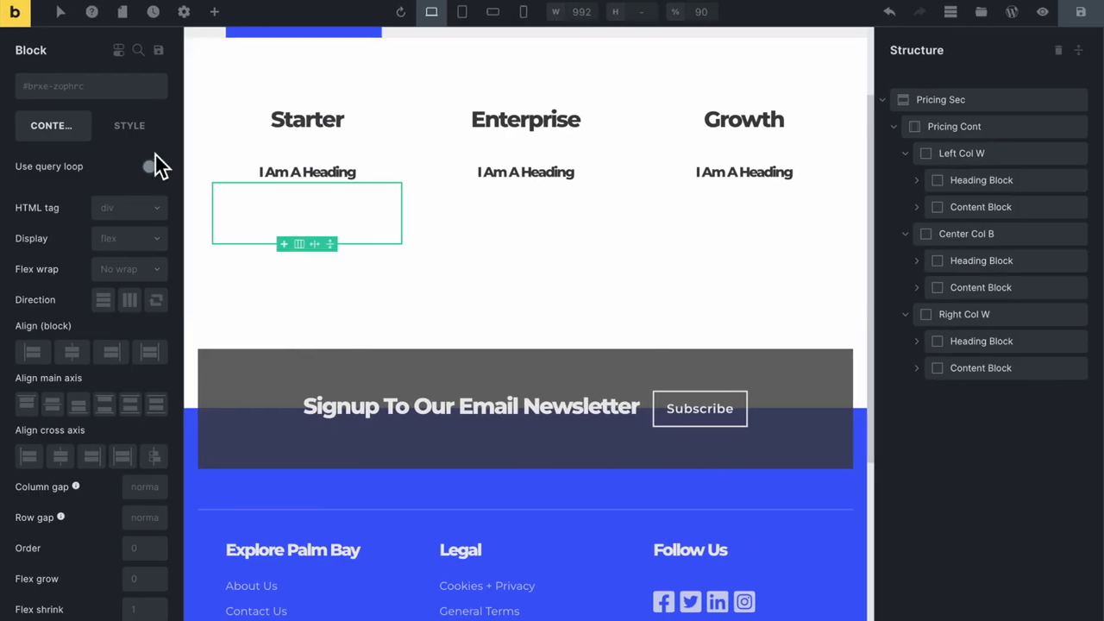
Create the global class pricing-table__core-block on the new block and place copies below the Enterprise and Growth columns' sub headings
click(24, 90)
text(pricing)
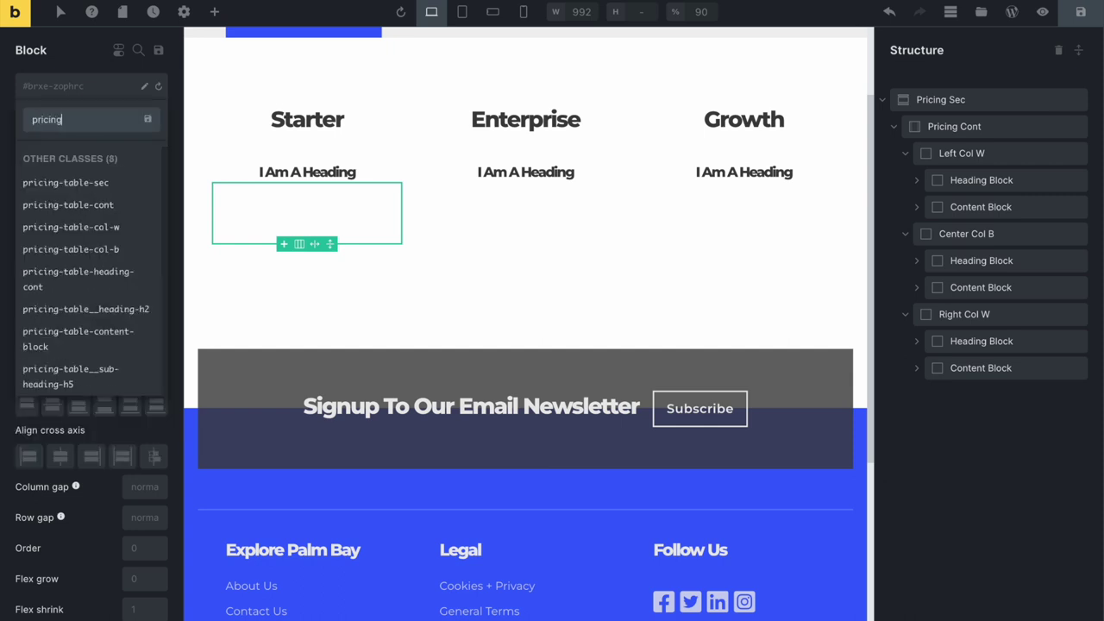
text(-table__core)
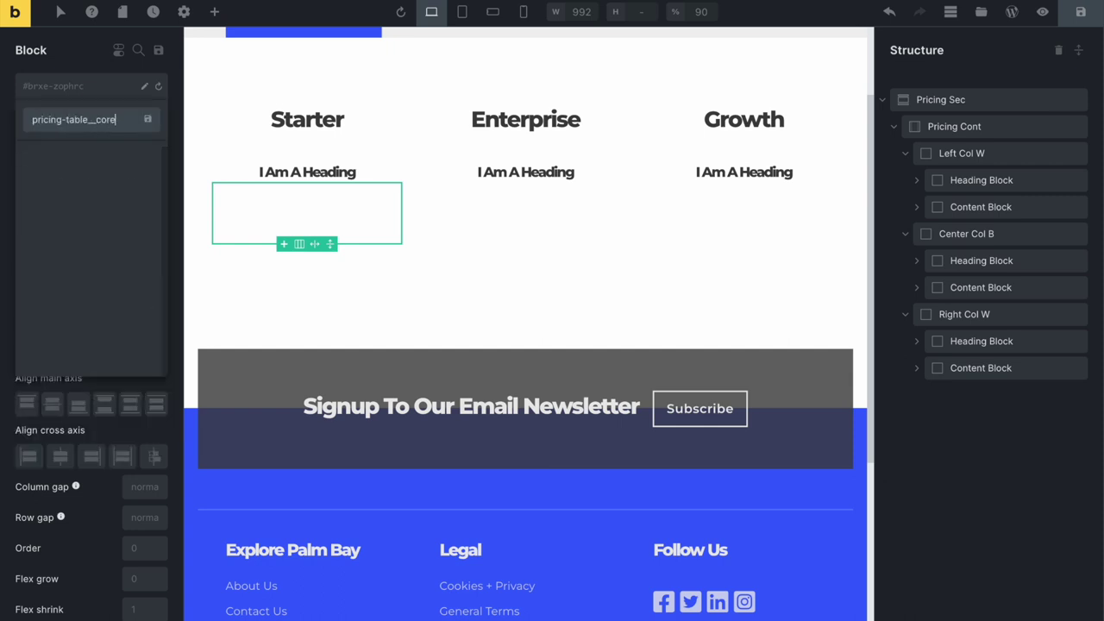
text(-block)
key(Return)
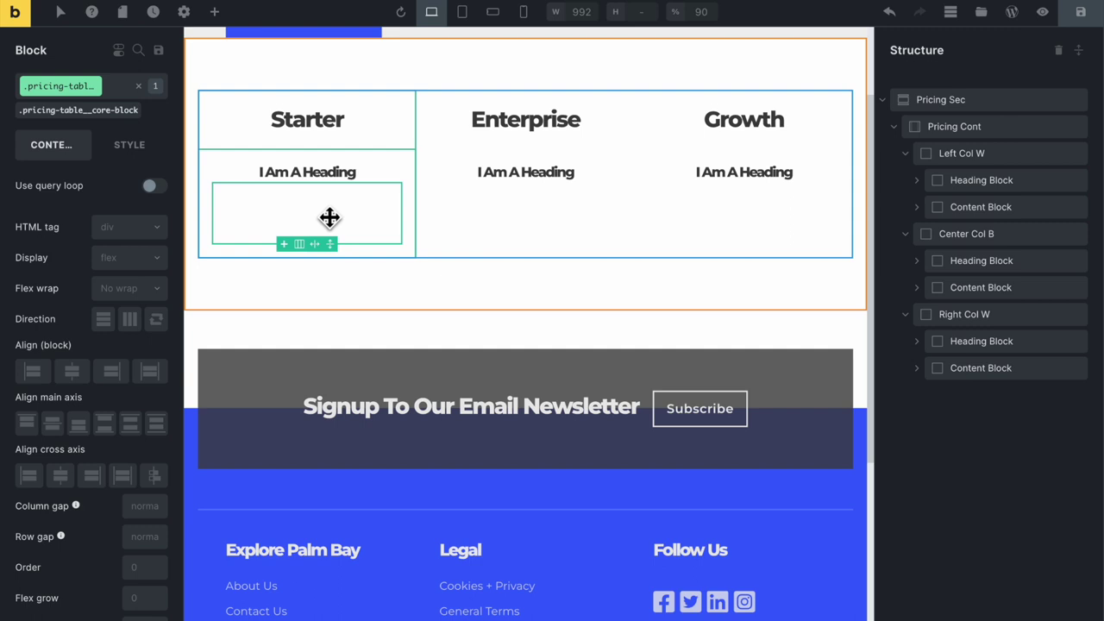
drag(329, 217, 734, 192)
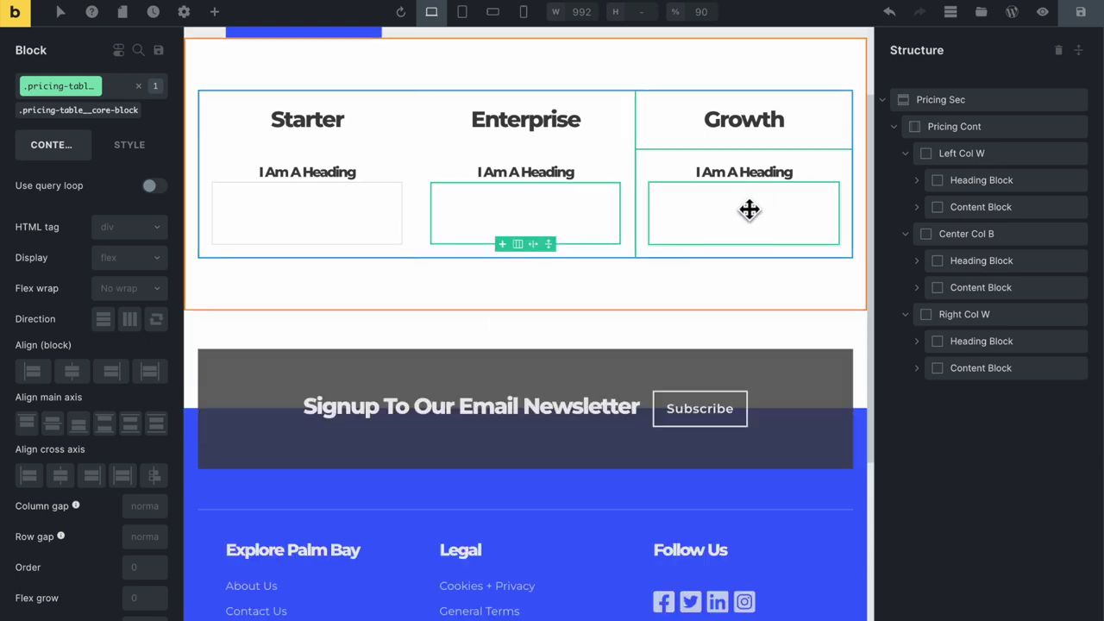
Give the pricing-table__core-block class a 1 px solid border on all four sides, using the block in the Starter column
click(366, 213)
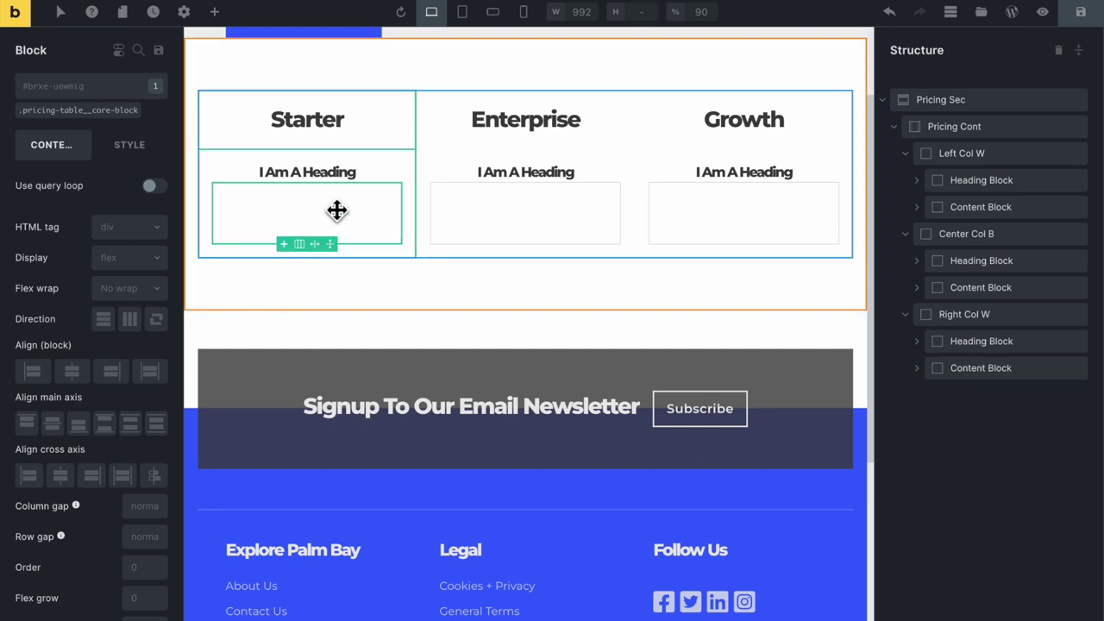
click(95, 111)
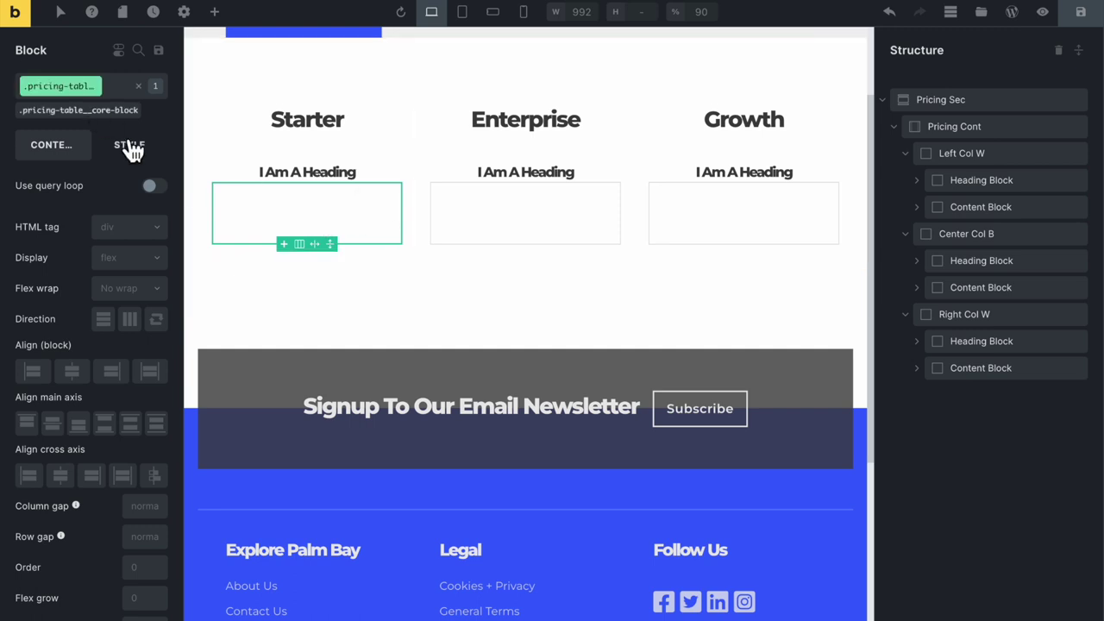
click(130, 144)
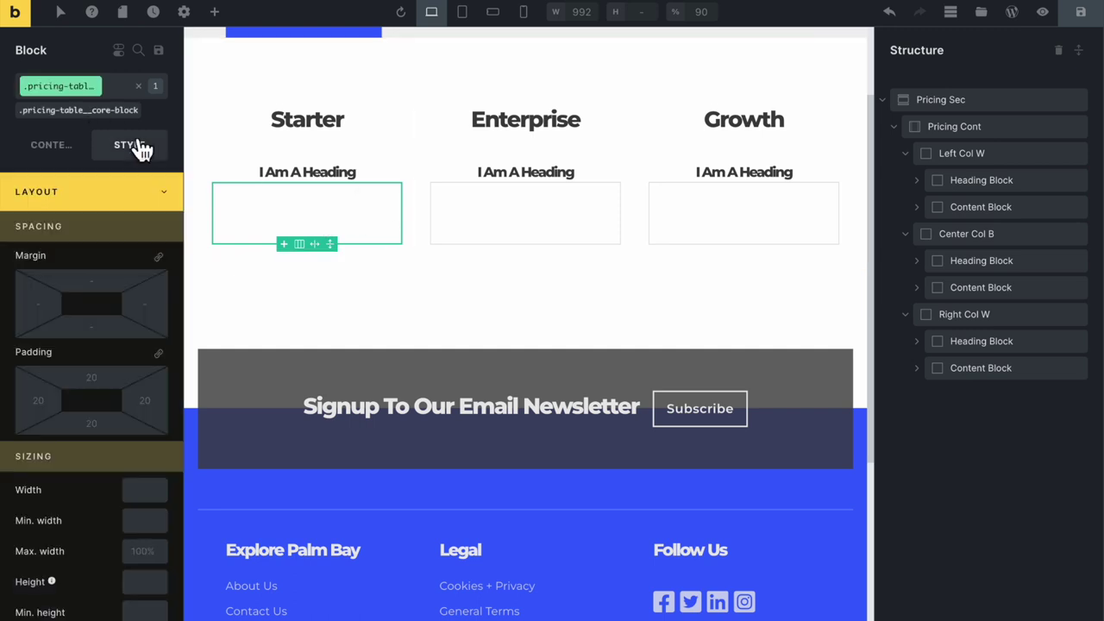
click(153, 198)
click(155, 310)
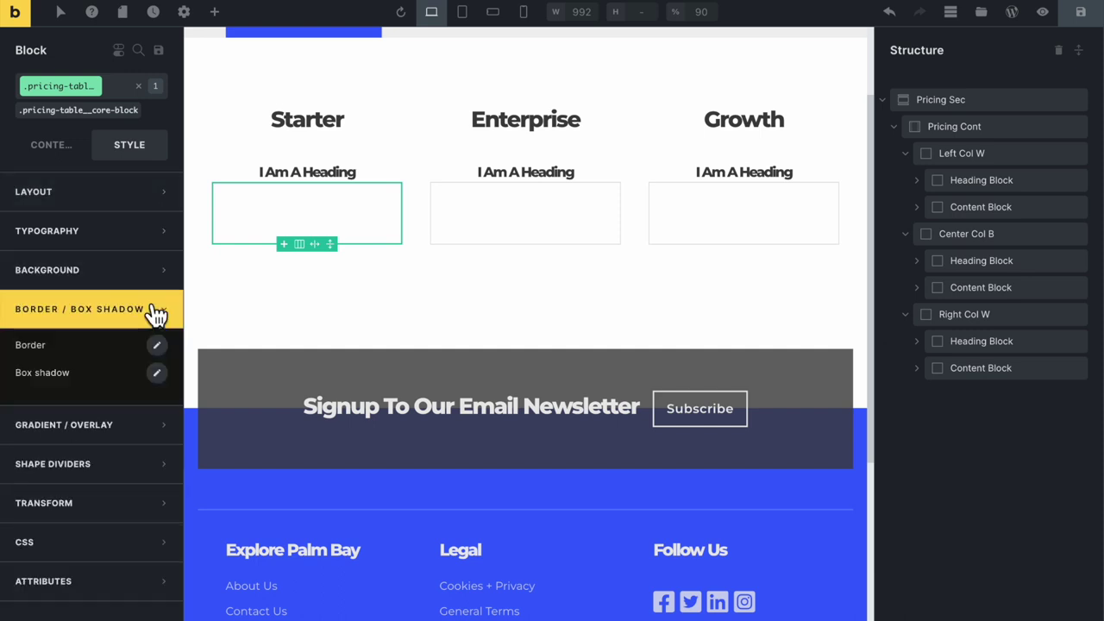
click(159, 345)
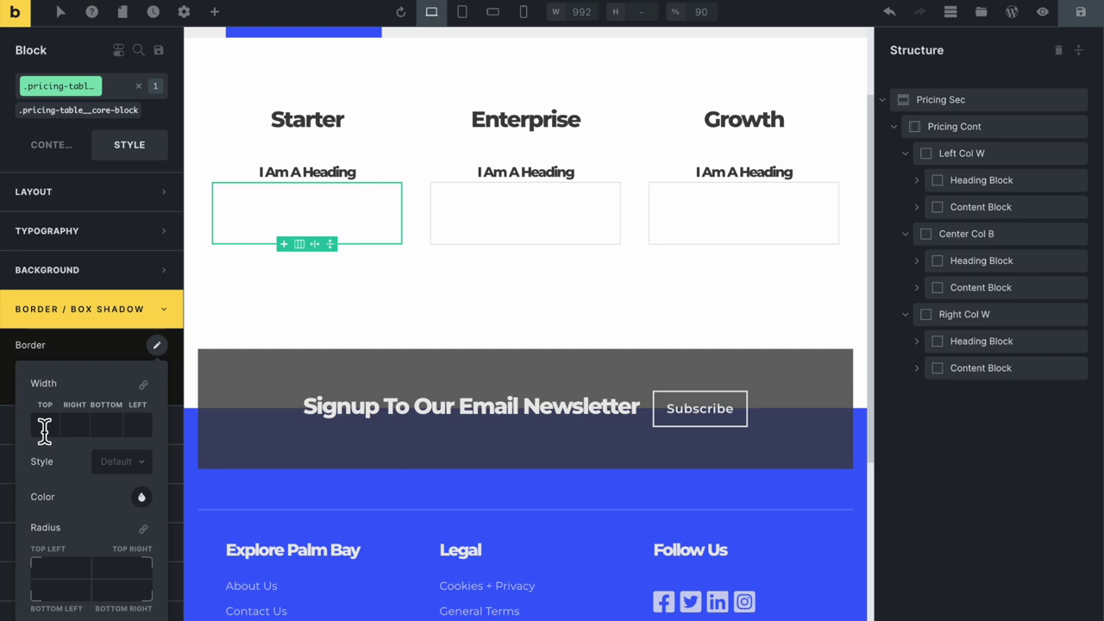
click(44, 425)
click(143, 385)
click(150, 468)
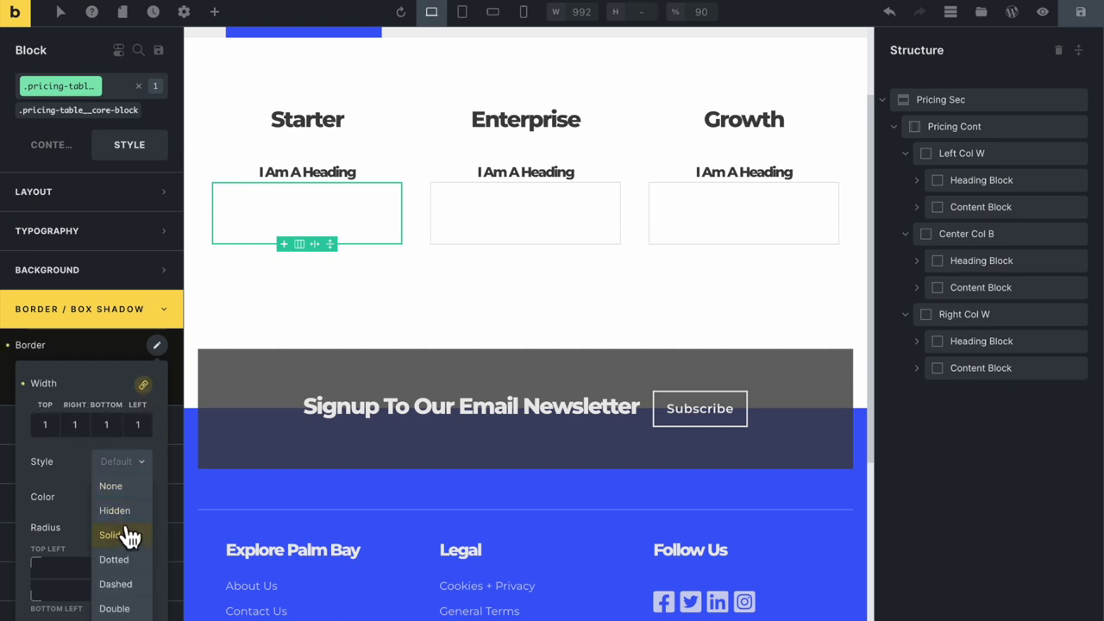
click(127, 528)
Set the core block's border color to #b8b8b8 by lightening the dark gray #404040 from the Primary color palette
click(142, 498)
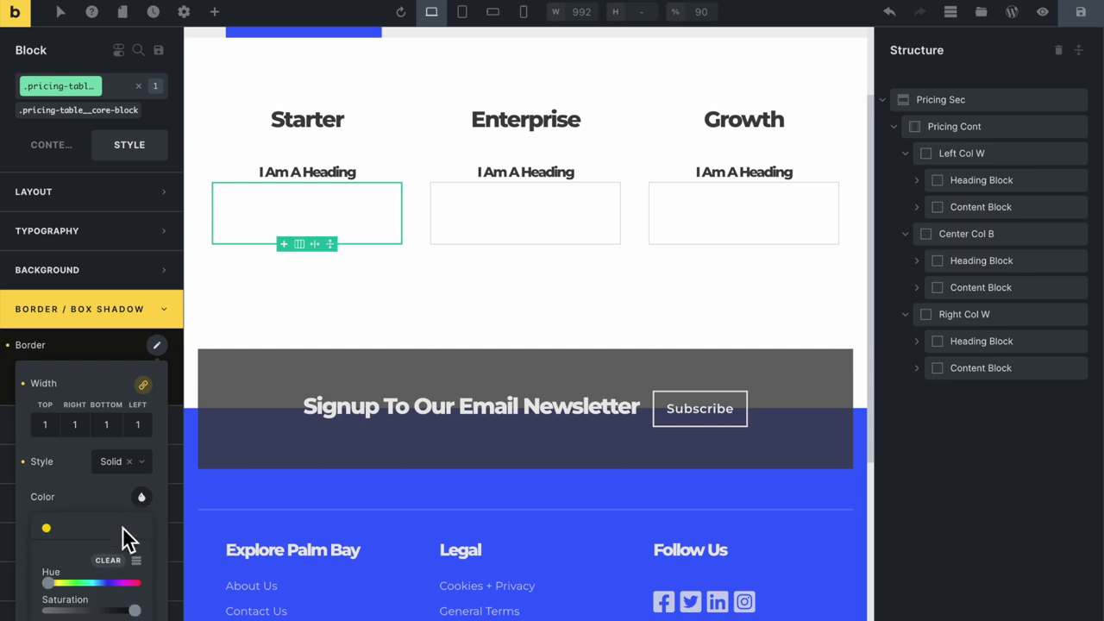
scroll(123, 527, down, 2)
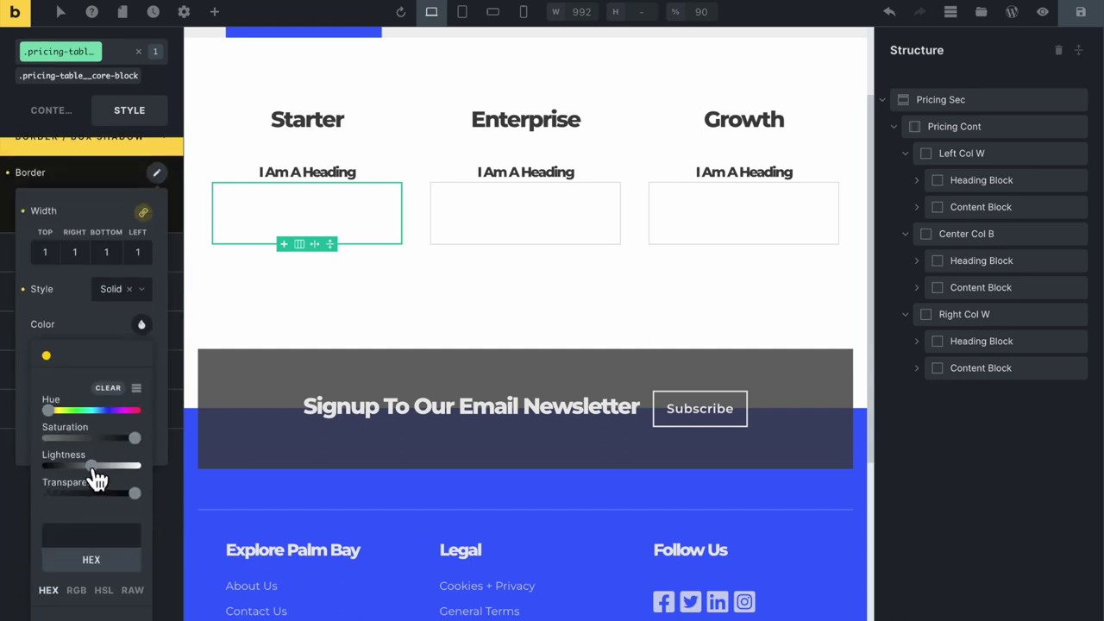
scroll(111, 477, down, 1)
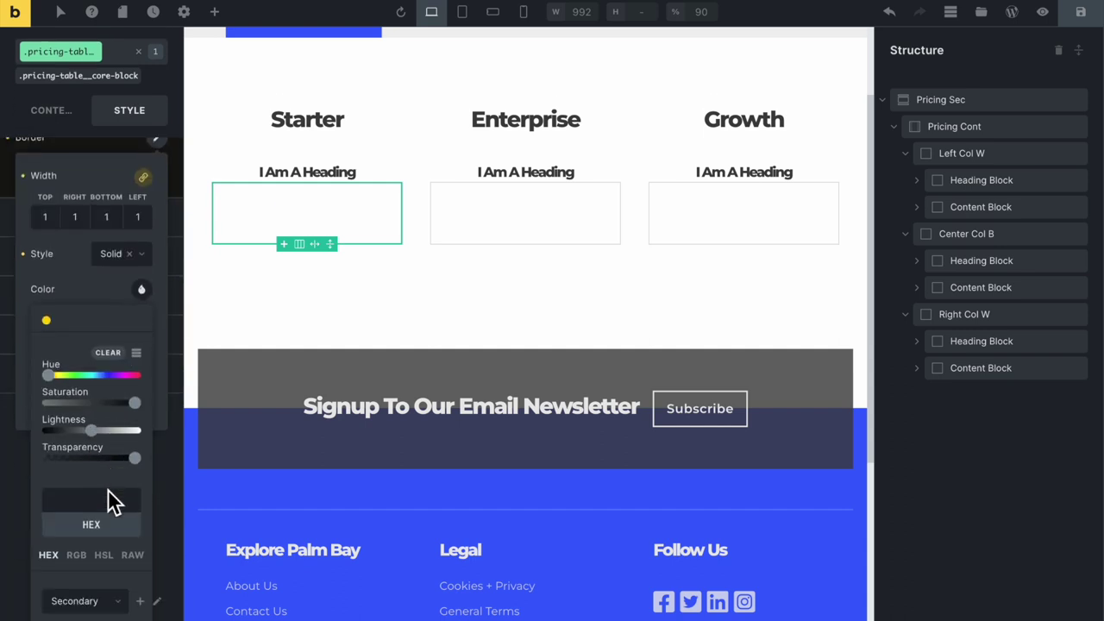
click(113, 609)
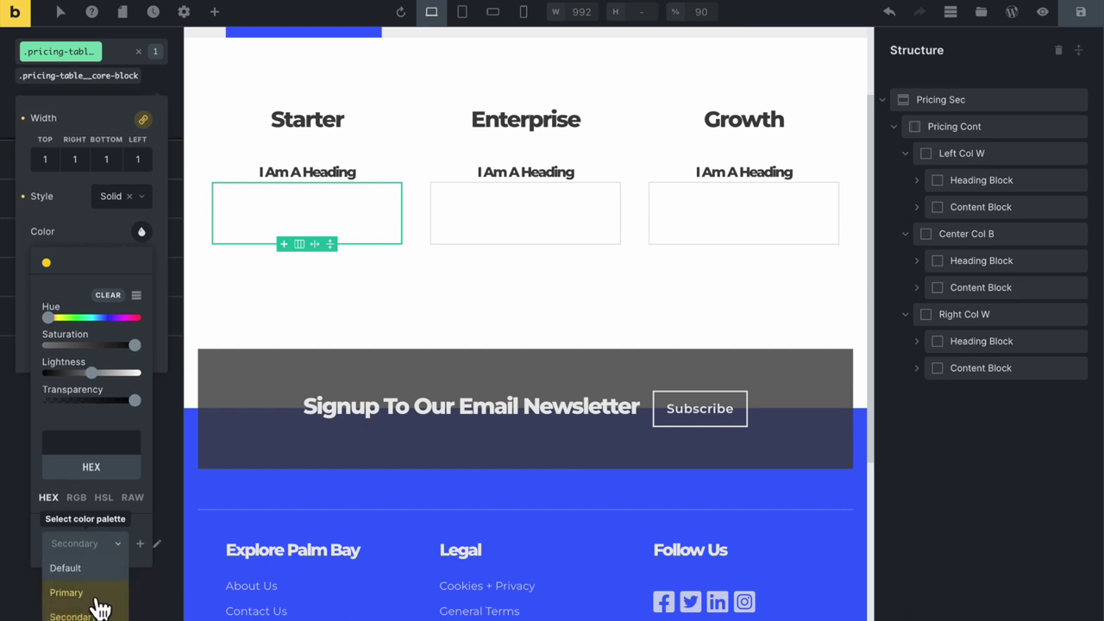
click(102, 597)
click(75, 321)
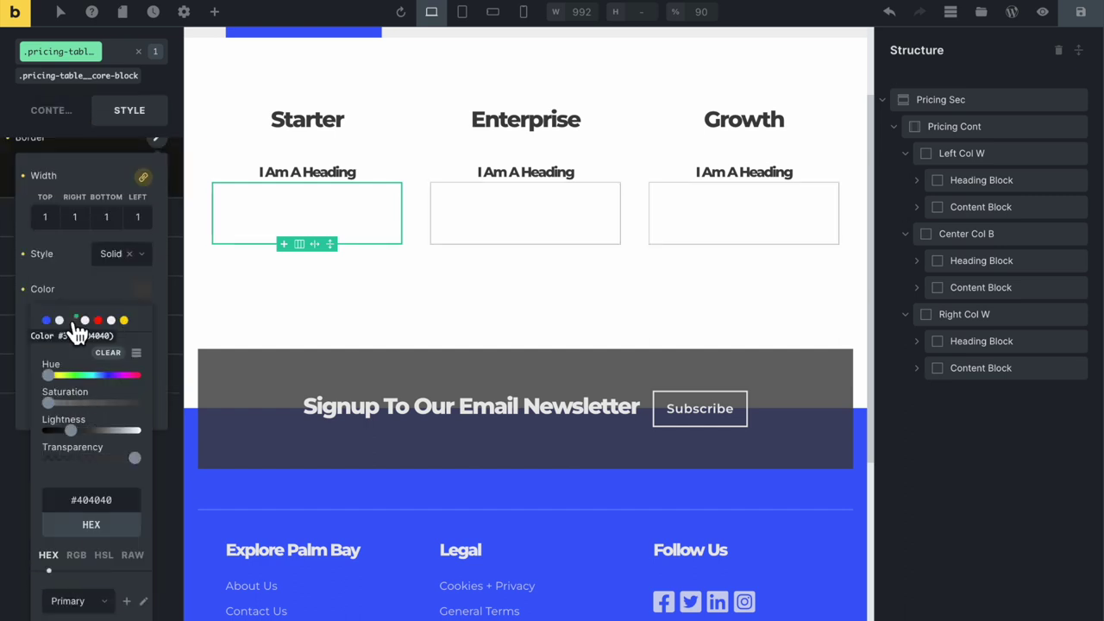
click(91, 431)
mouse_move(94, 442)
mouse_down()
mouse_move(131, 448)
mouse_move(115, 448)
mouse_up()
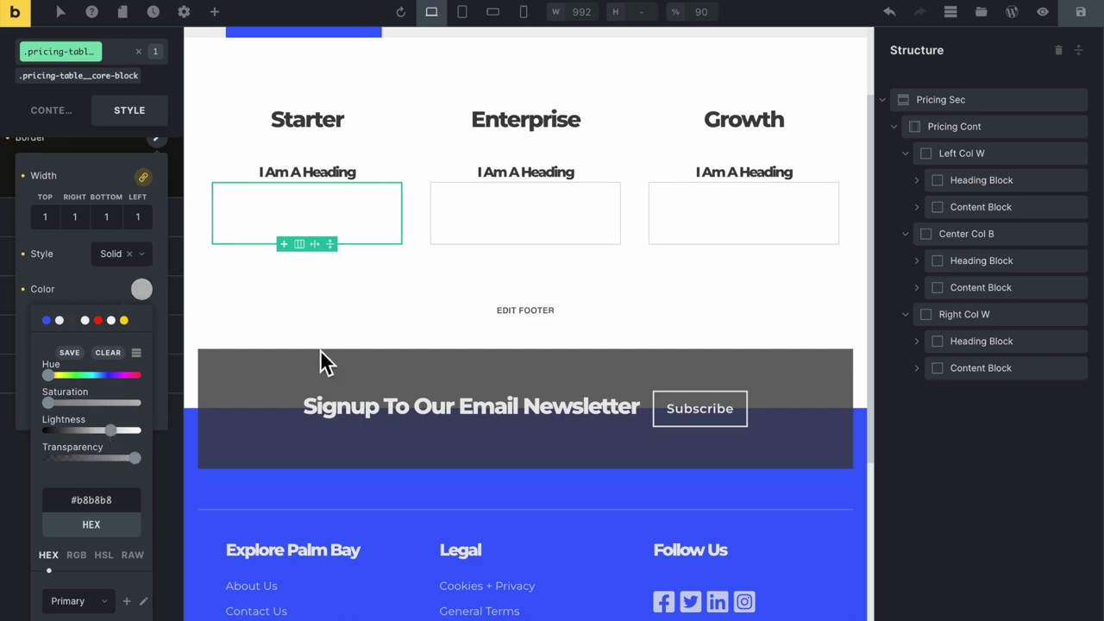
click(672, 132)
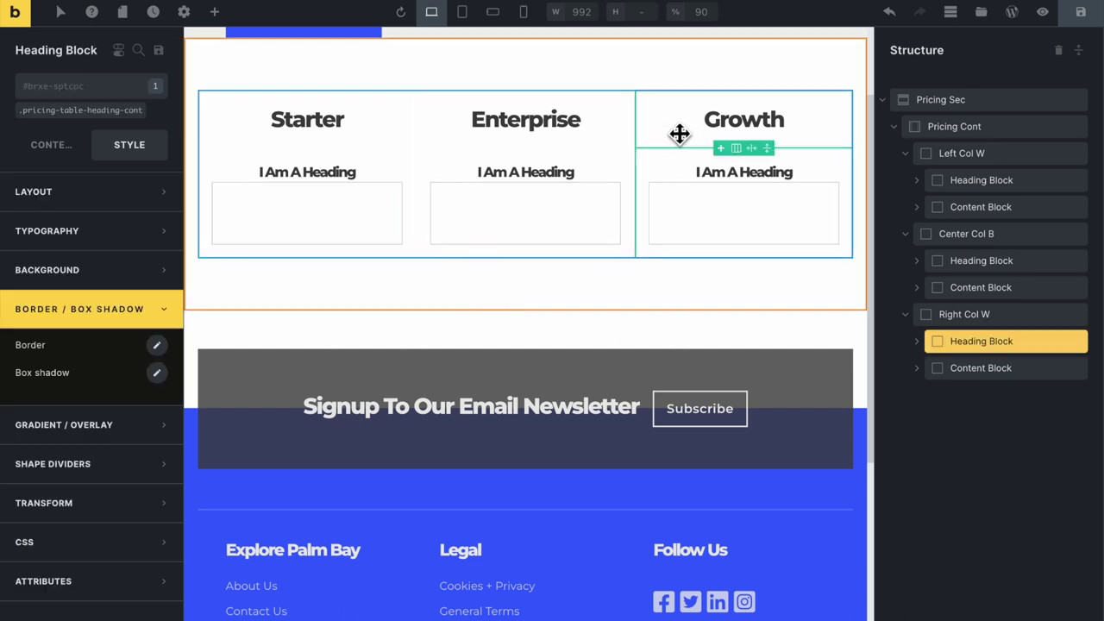
Set the row gap of the pricing-table-content-block class to 40 px through the Starter column's Content Block
click(367, 215)
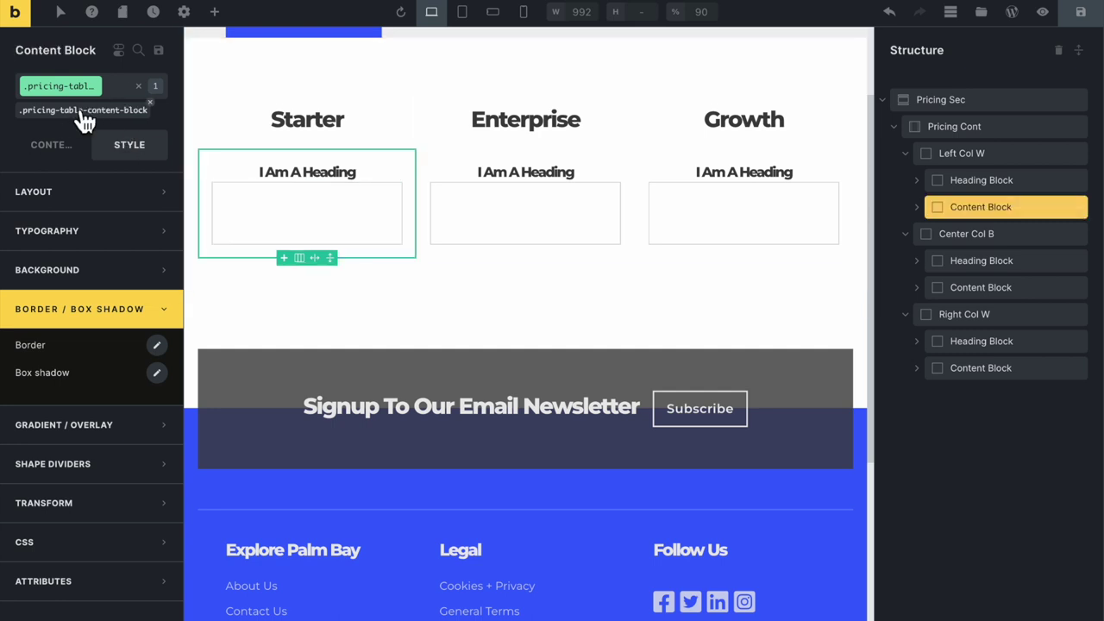
click(52, 146)
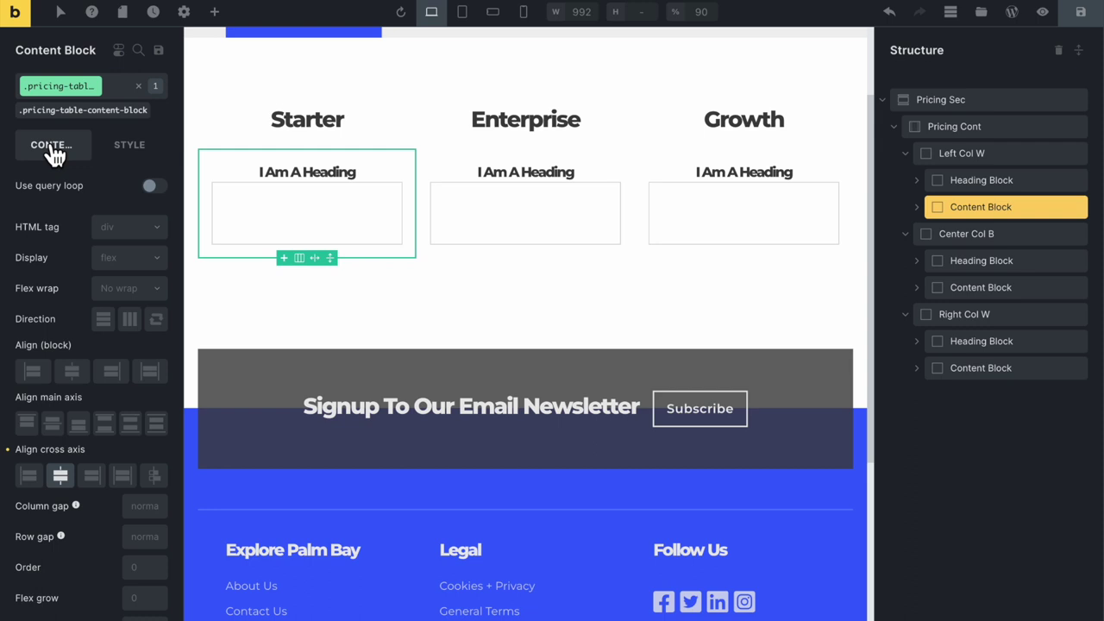
click(67, 524)
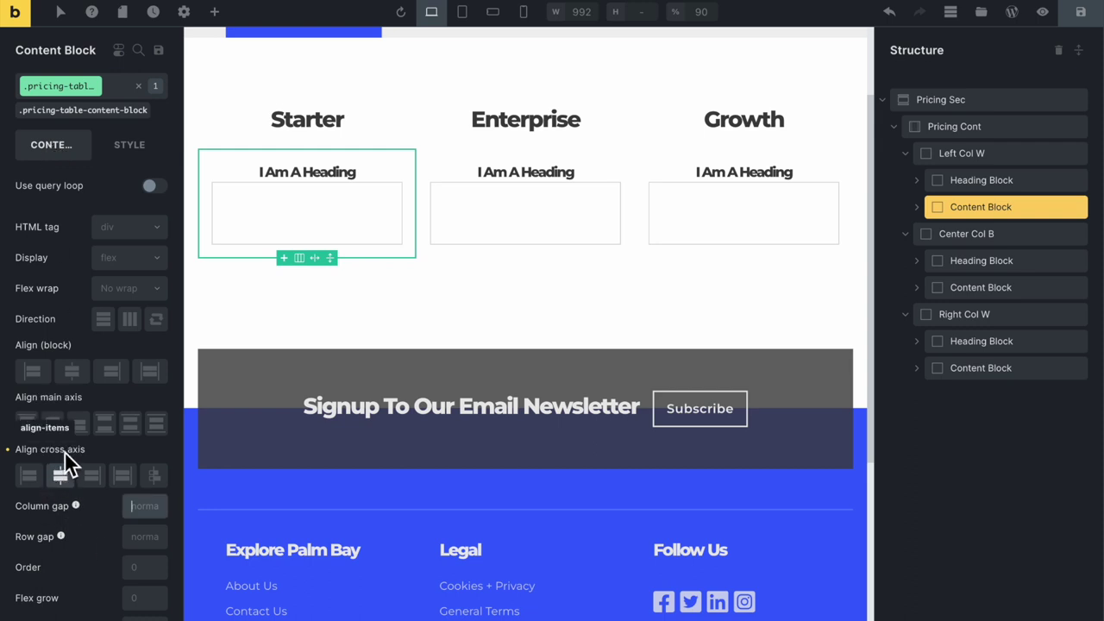
click(140, 540)
text(20)
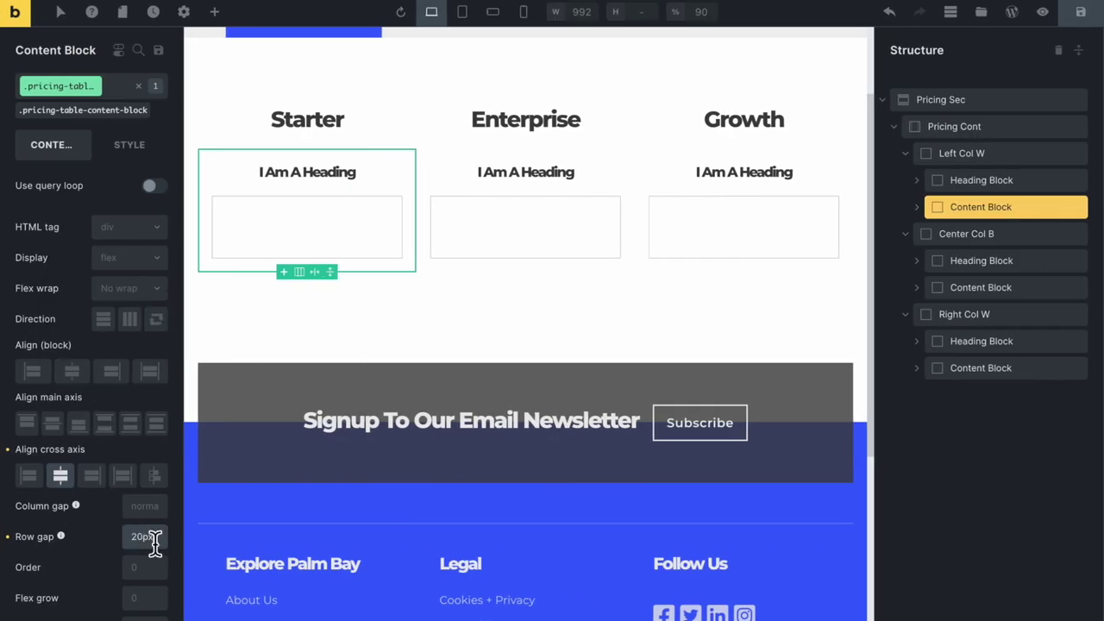
text(4)
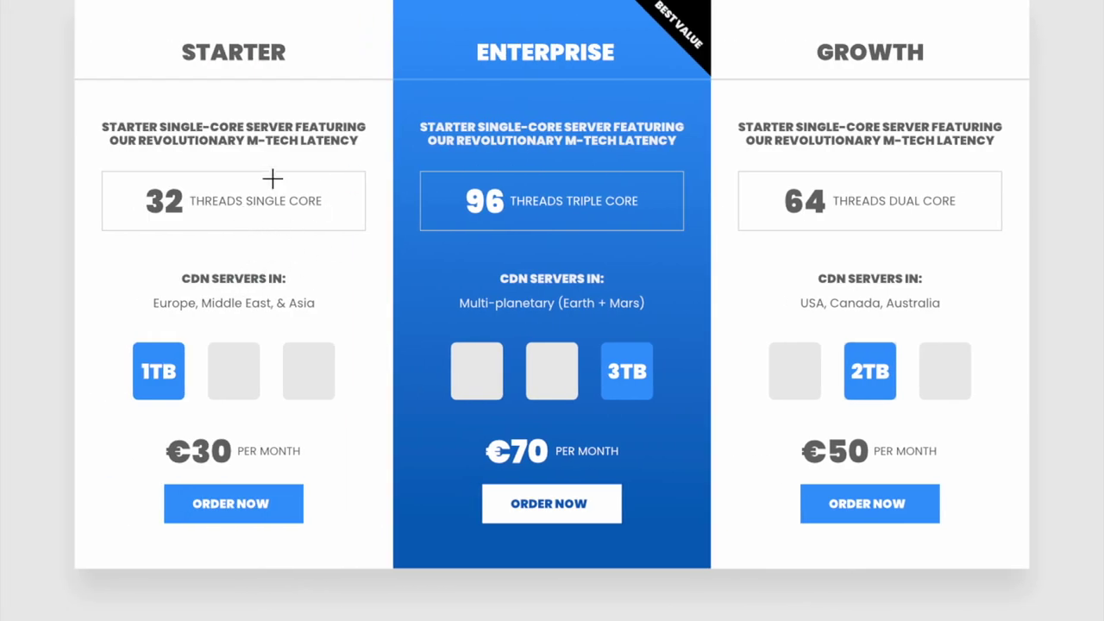
Following the reference design, replace the Starter column's sub heading text with "Starter Single Core Server Featuring Our Revolutionary M-Tech Latency"
drag(138, 141, 229, 141)
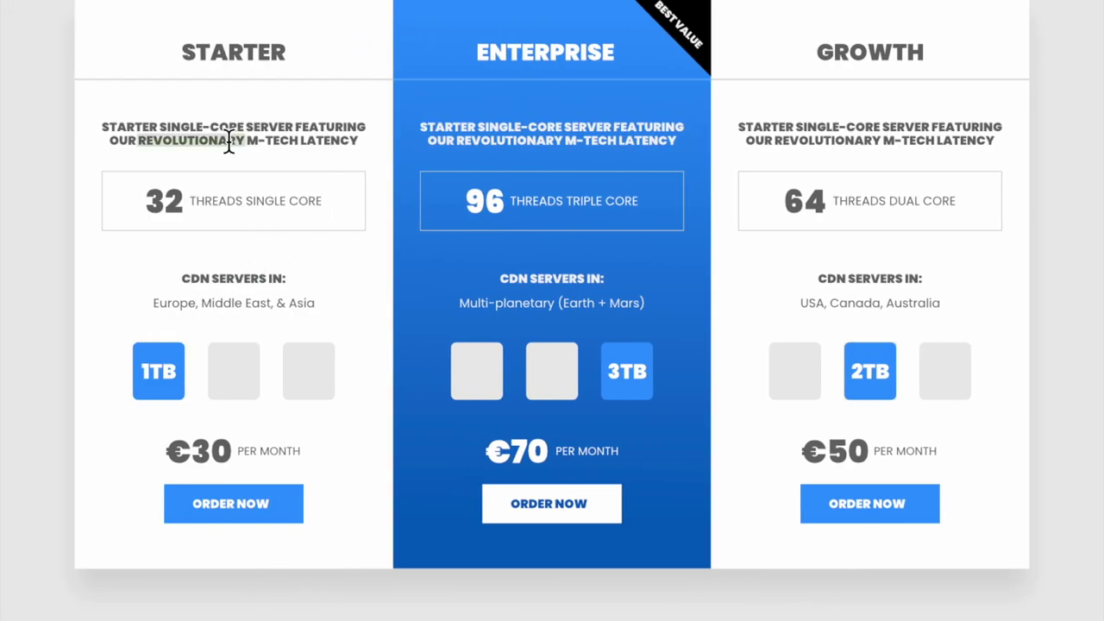
key(ctrl+a)
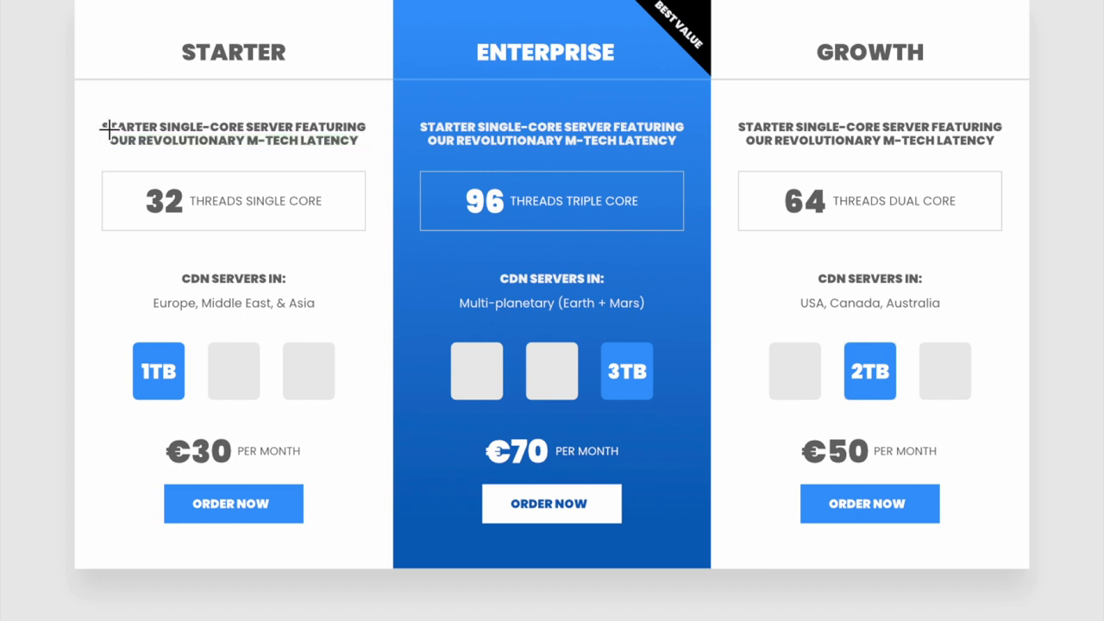
drag(109, 128, 309, 147)
key(Escape)
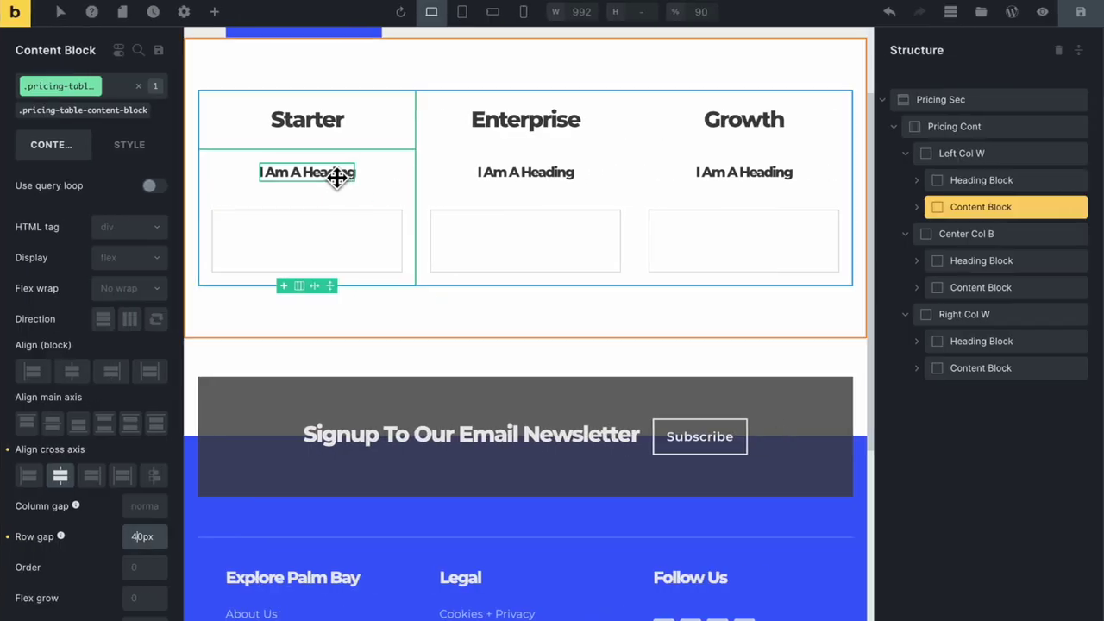
click(304, 177)
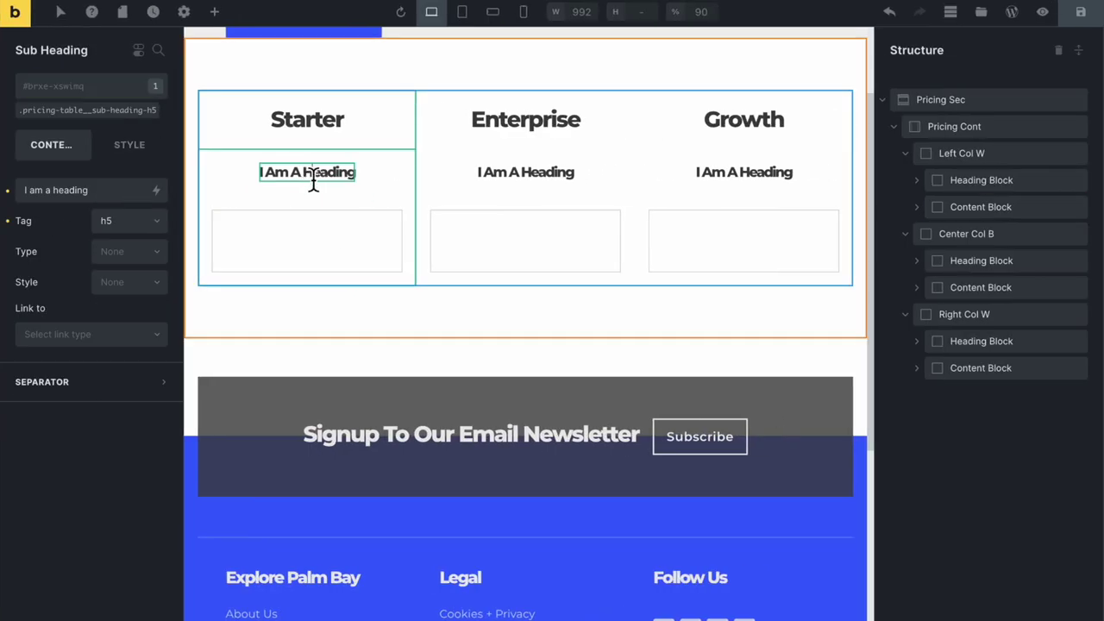
click(313, 183)
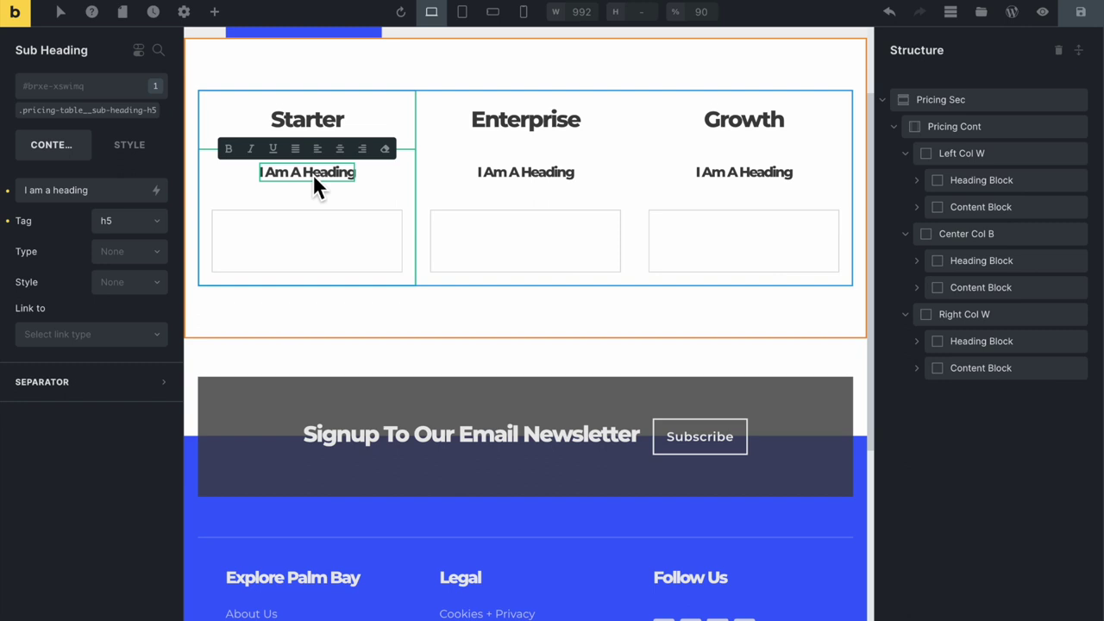
text(starter)
key(ctrl+shift+End)
text(si)
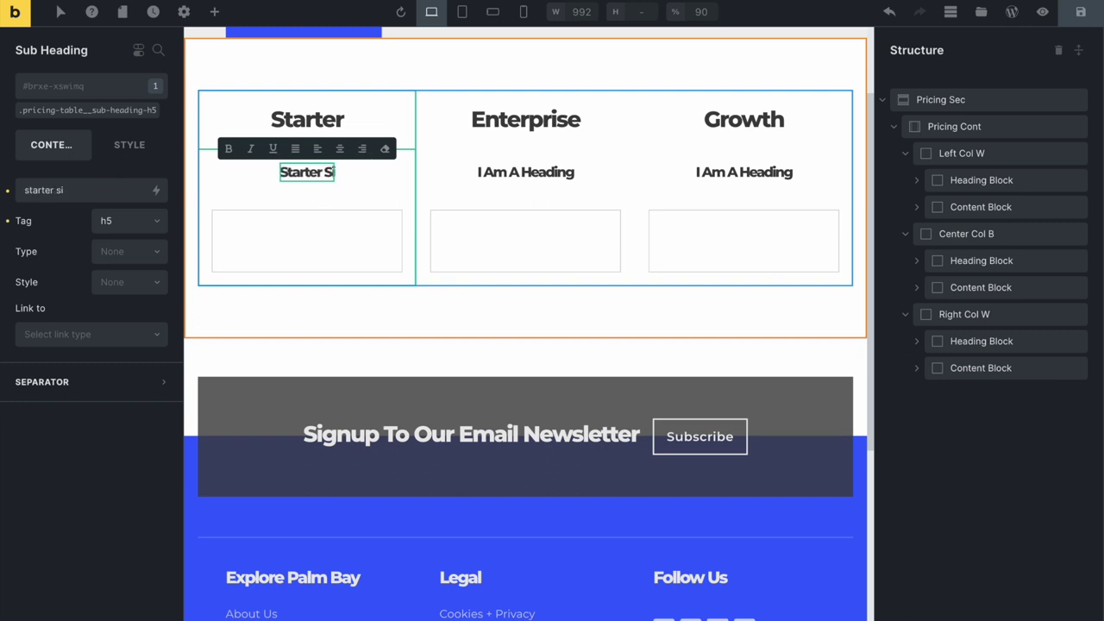
text(ngle con)
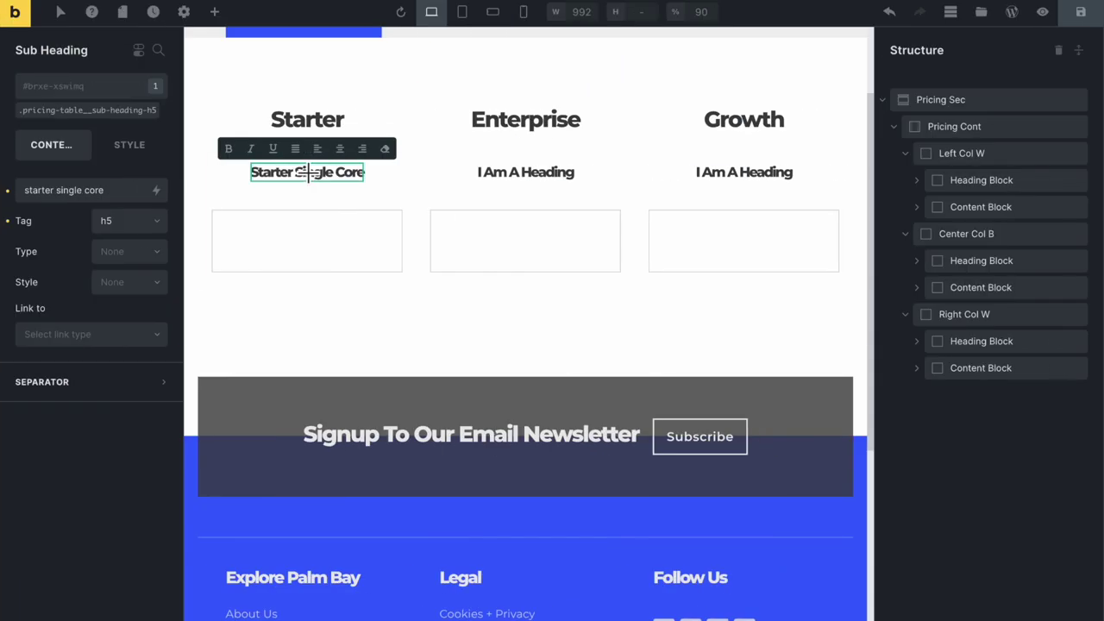
text(erver f)
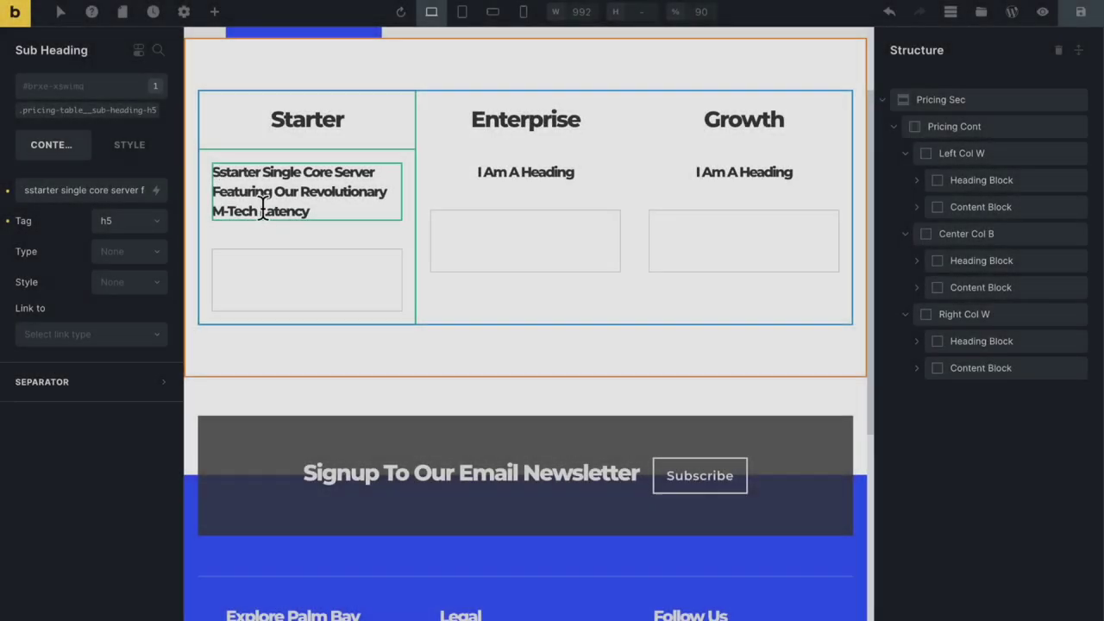
key(BackSpace)
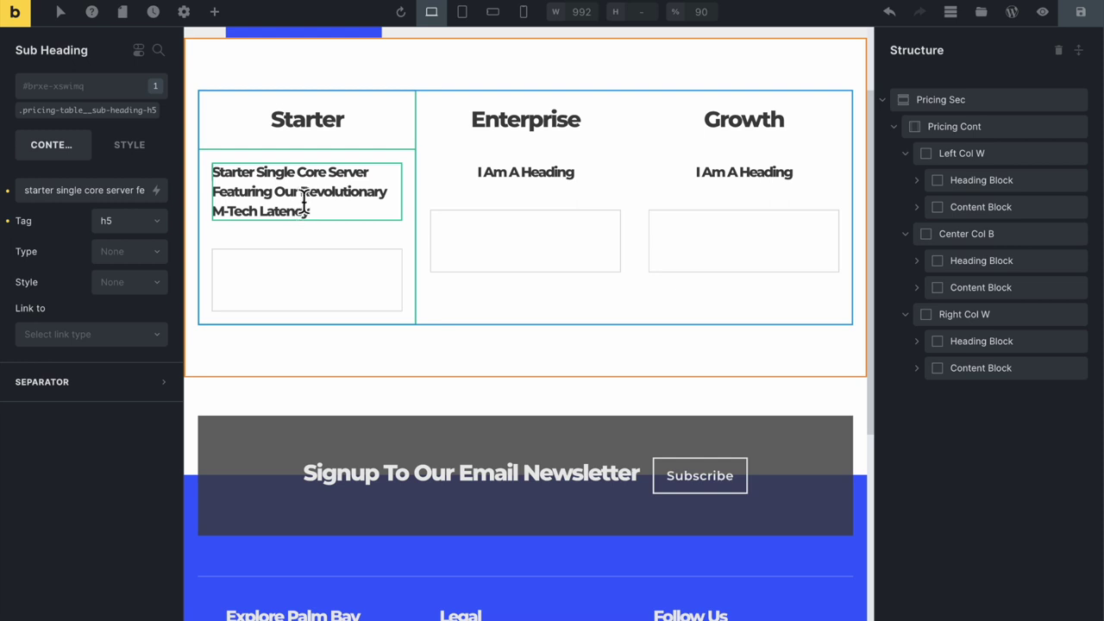
Copy the Starter column's sub heading text and paste it over the Enterprise and Growth columns' placeholder sub headings
click(107, 199)
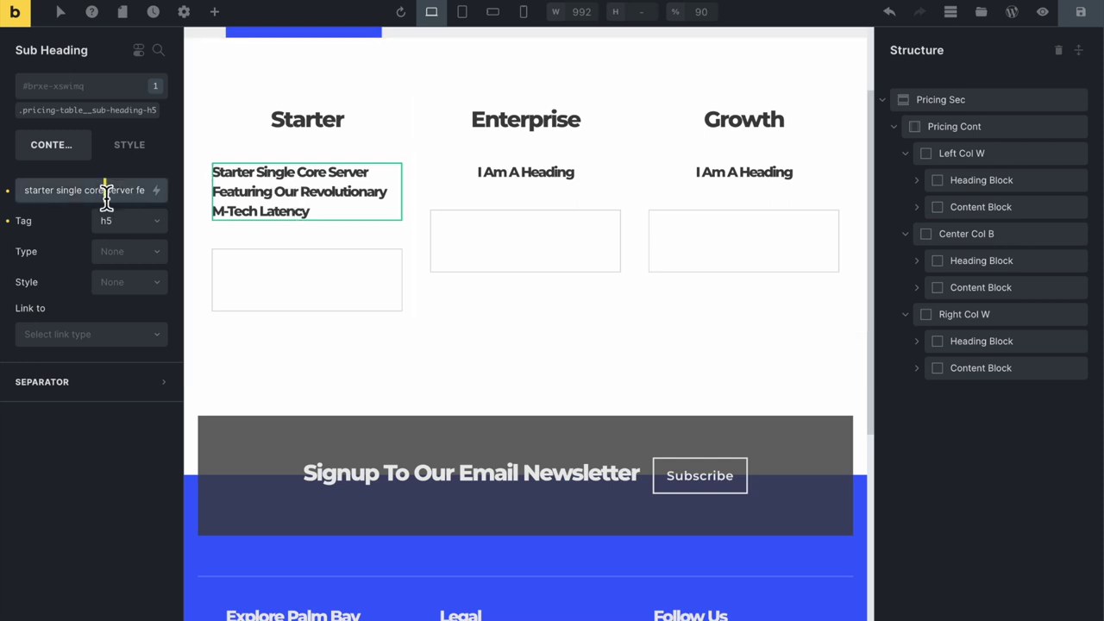
key(ctrl+a)
right_click(106, 199)
click(139, 308)
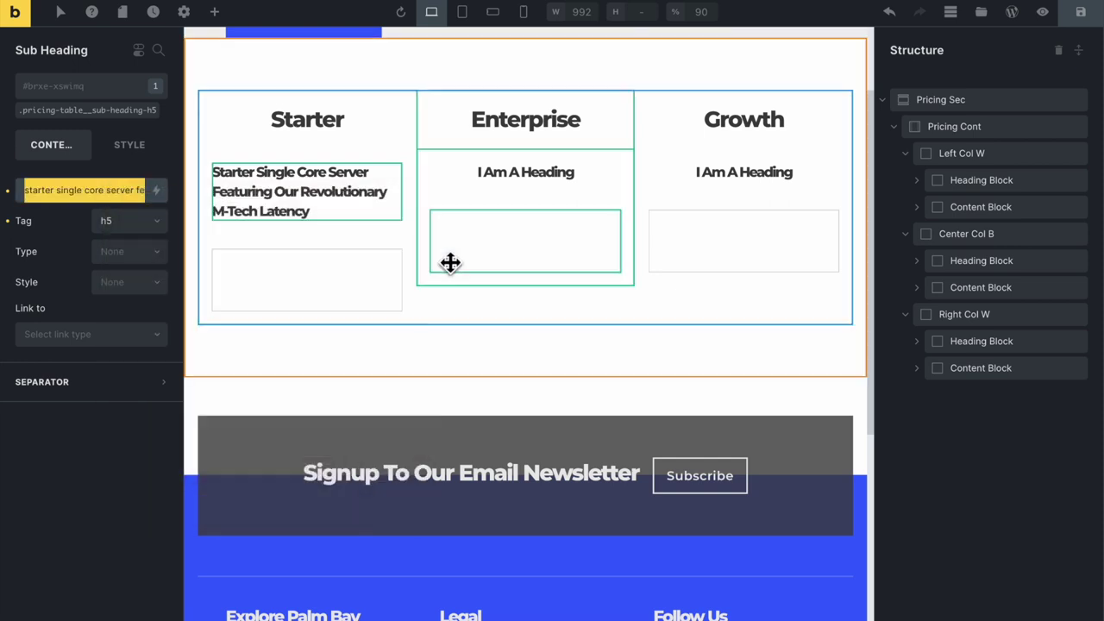
click(514, 184)
key(ctrl+a)
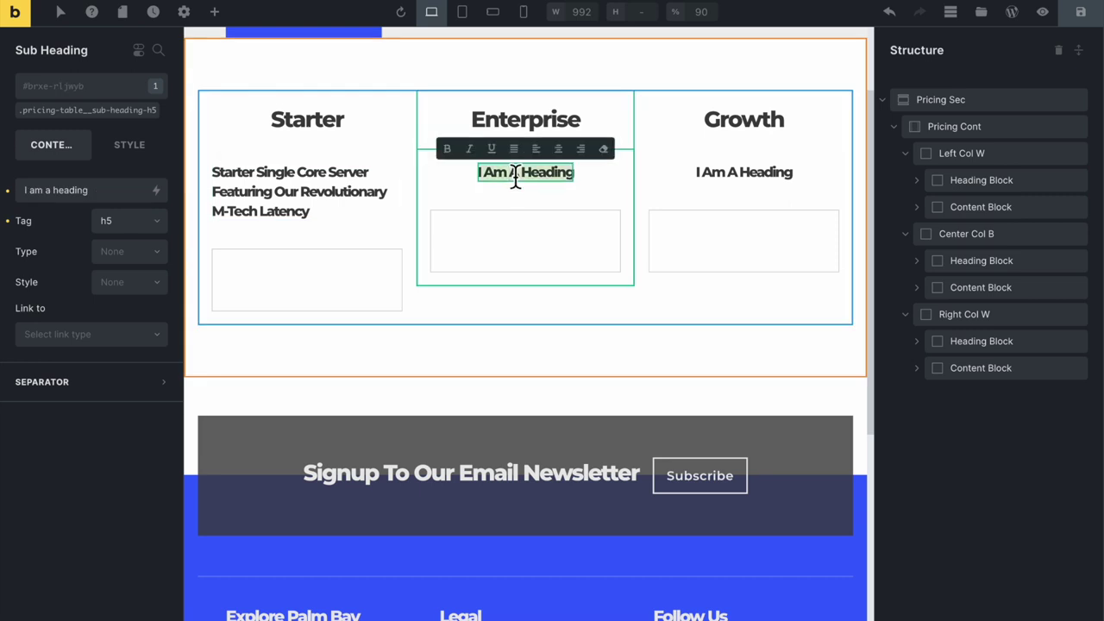
key(ctrl+v)
click(729, 170)
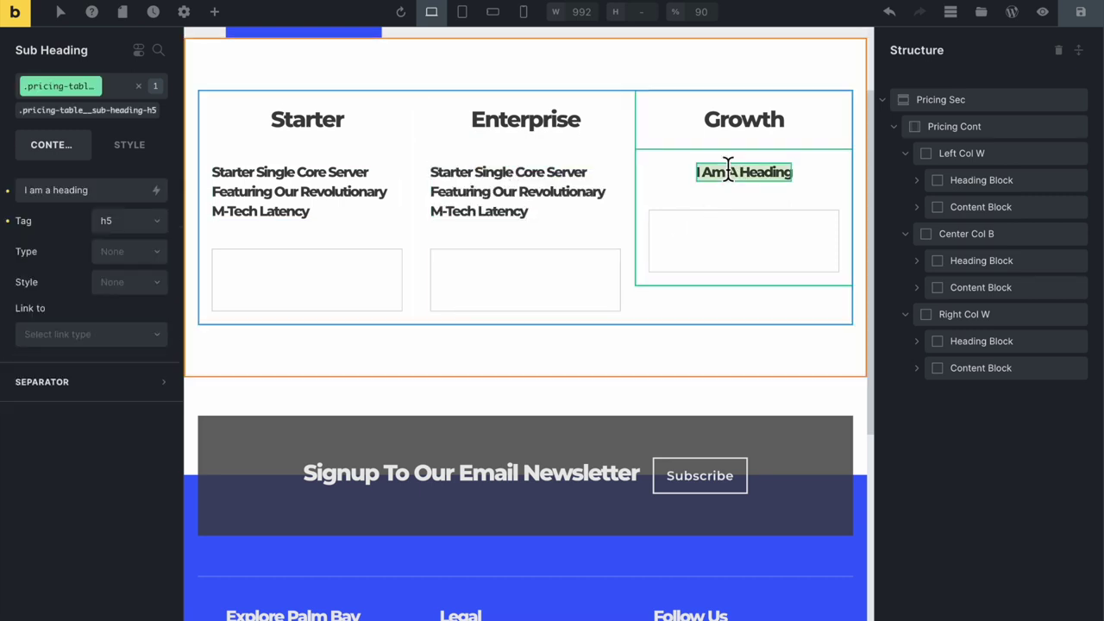
key(ctrl+a)
key(ctrl+v)
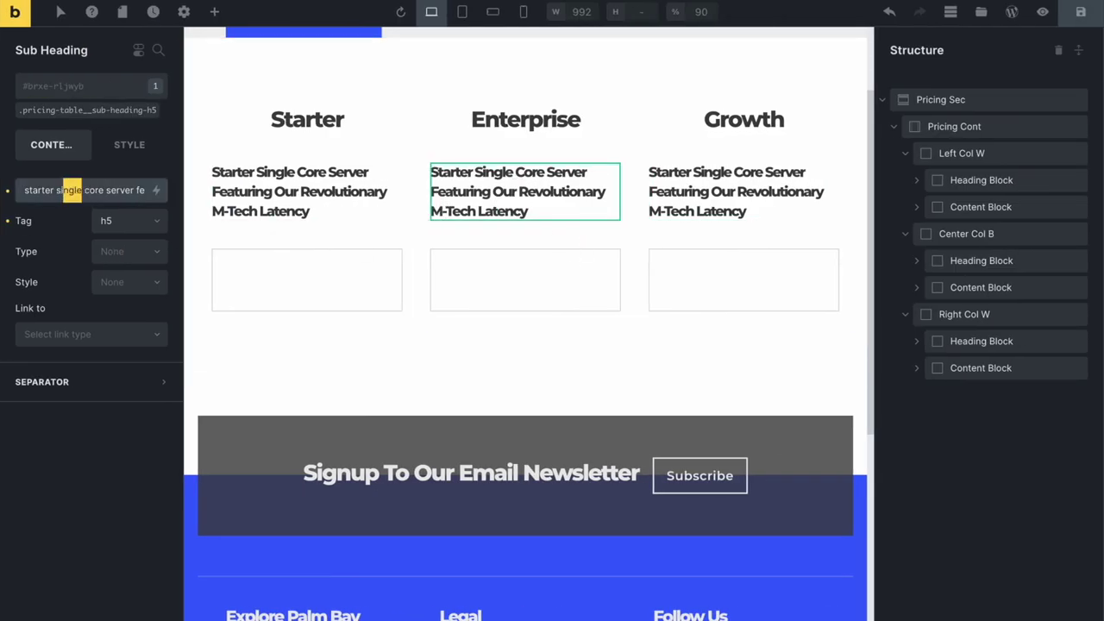
Replace "single" with "dual" in the sub heading texts of the Enterprise and Growth columns
text(dual)
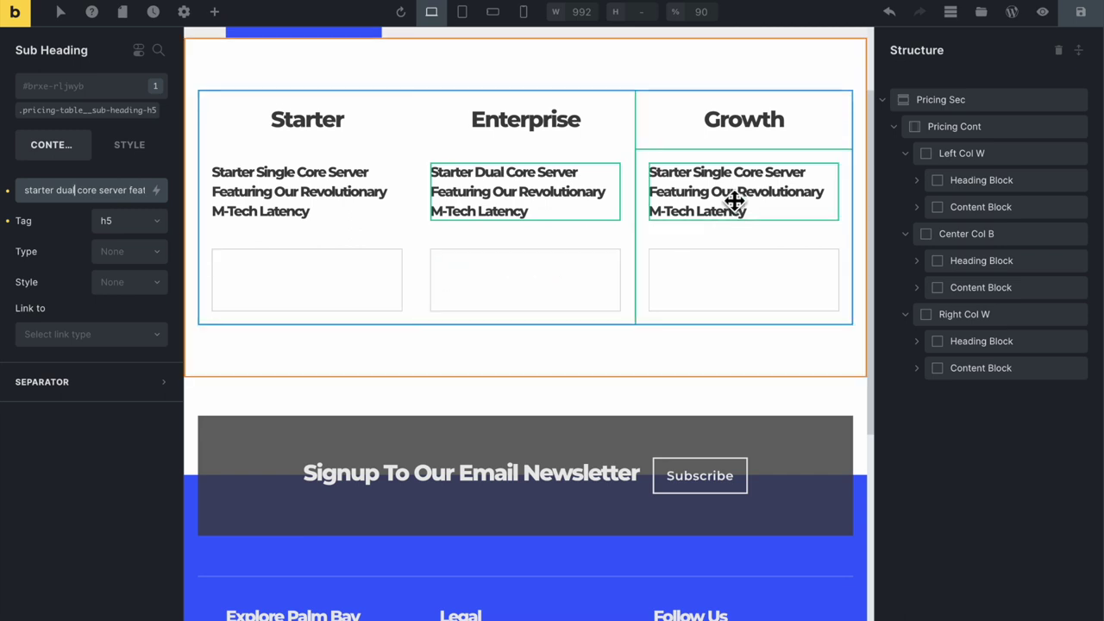
click(238, 223)
click(79, 191)
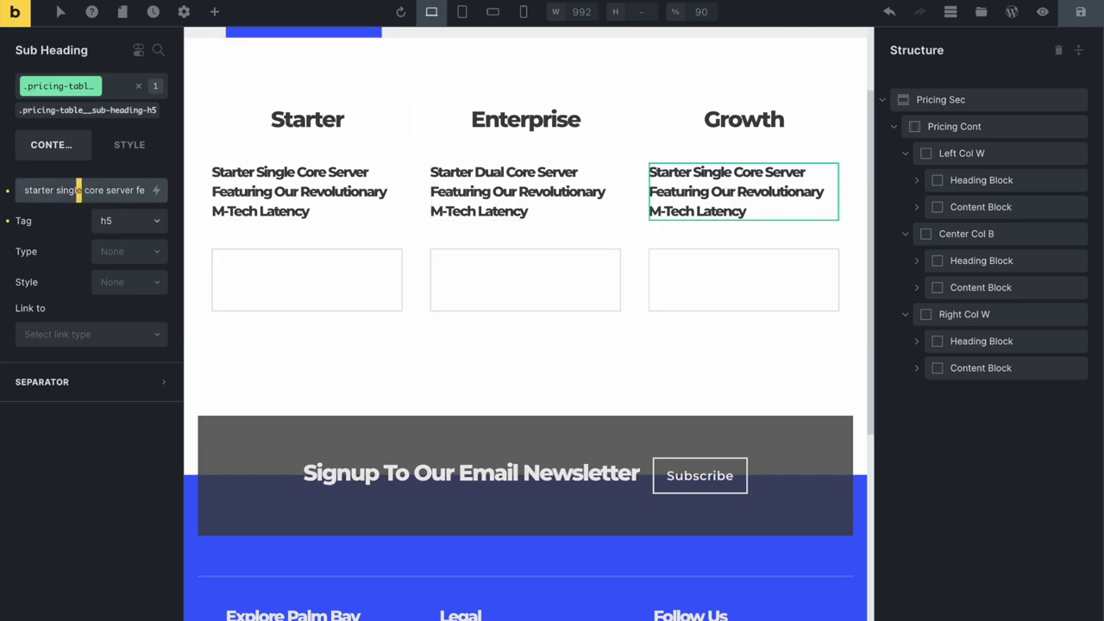
text(dual)
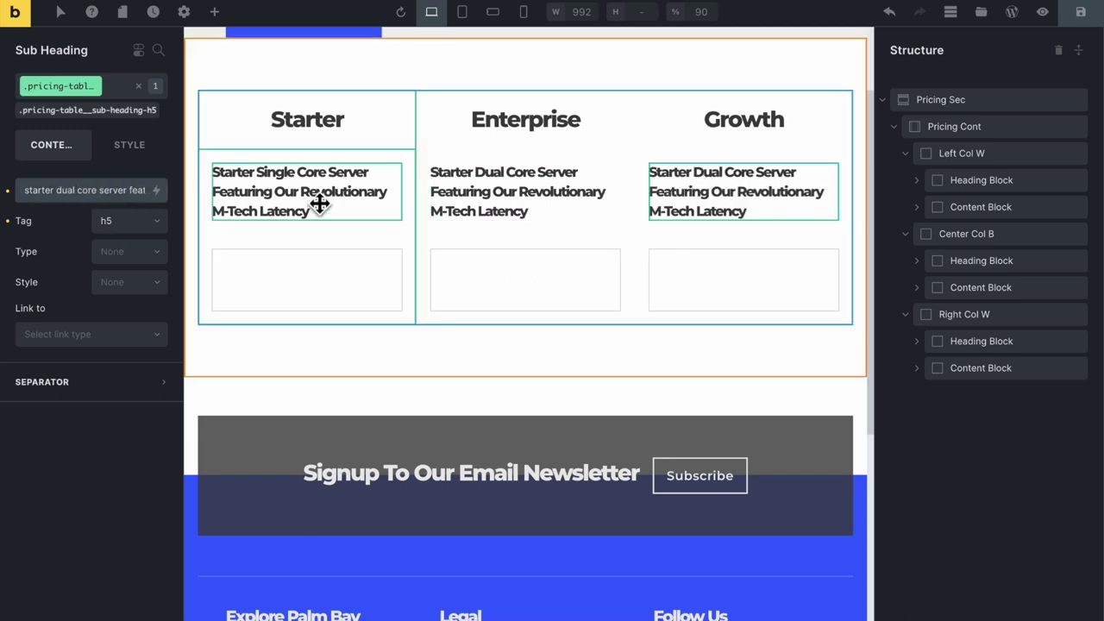
Replace "dual" with "triple" in the Enterprise column's sub heading text
click(493, 198)
click(74, 191)
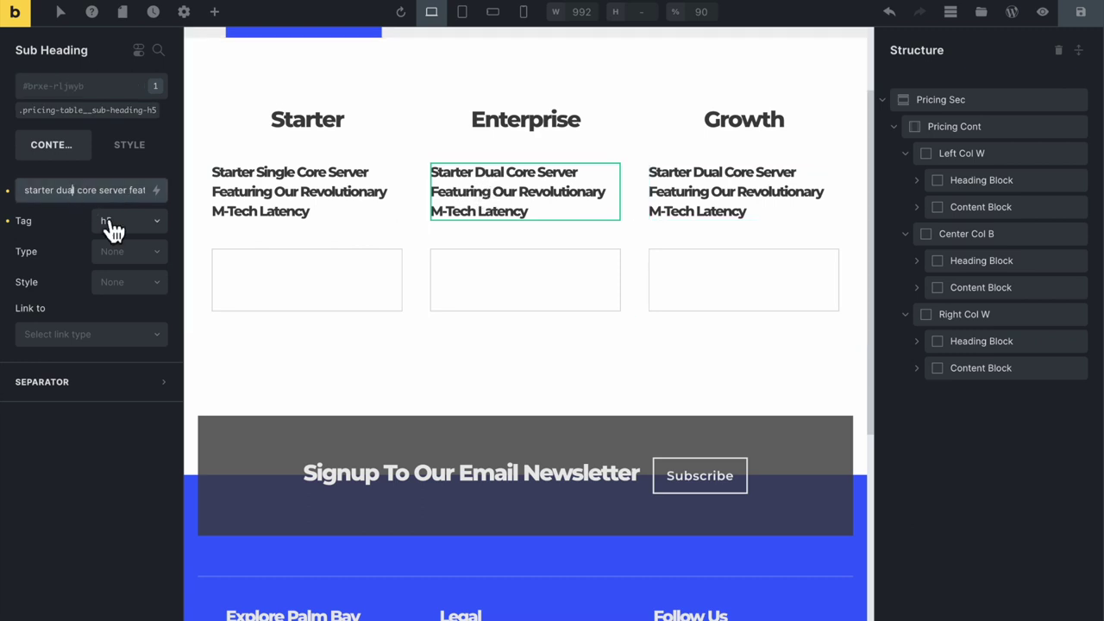
text(triple)
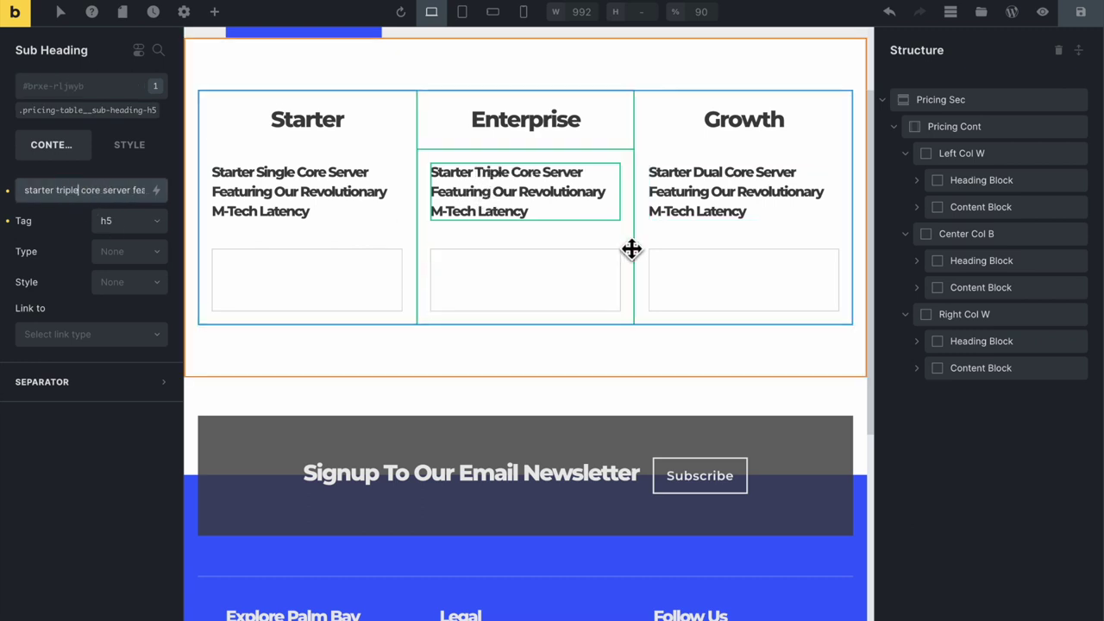
click(703, 182)
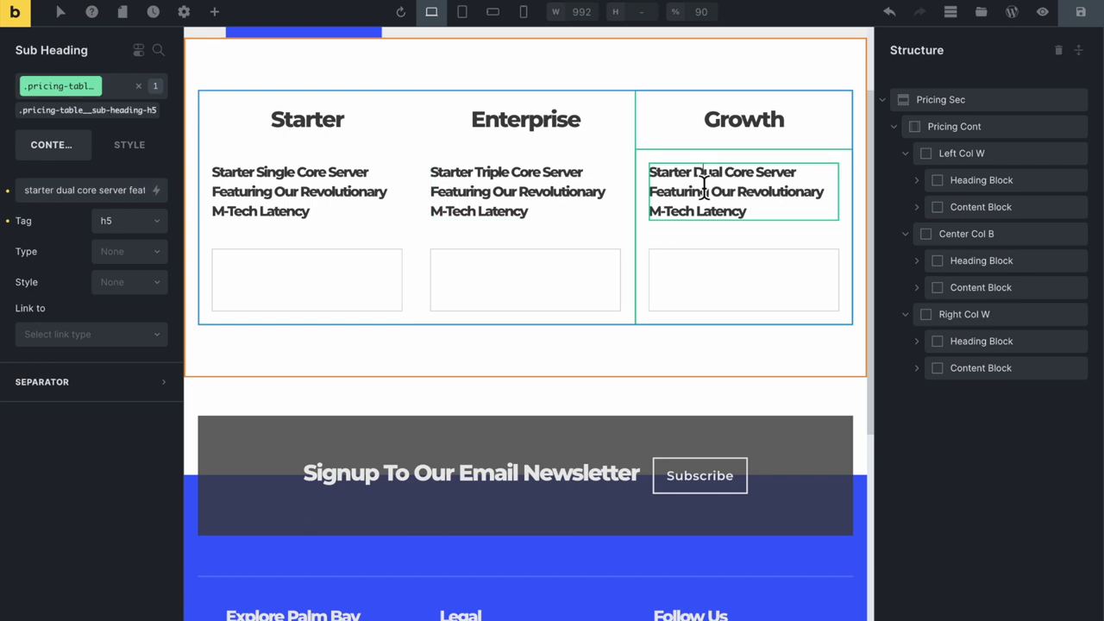
Center-align the sub heading texts of the Starter, Enterprise and Growth columns
click(288, 209)
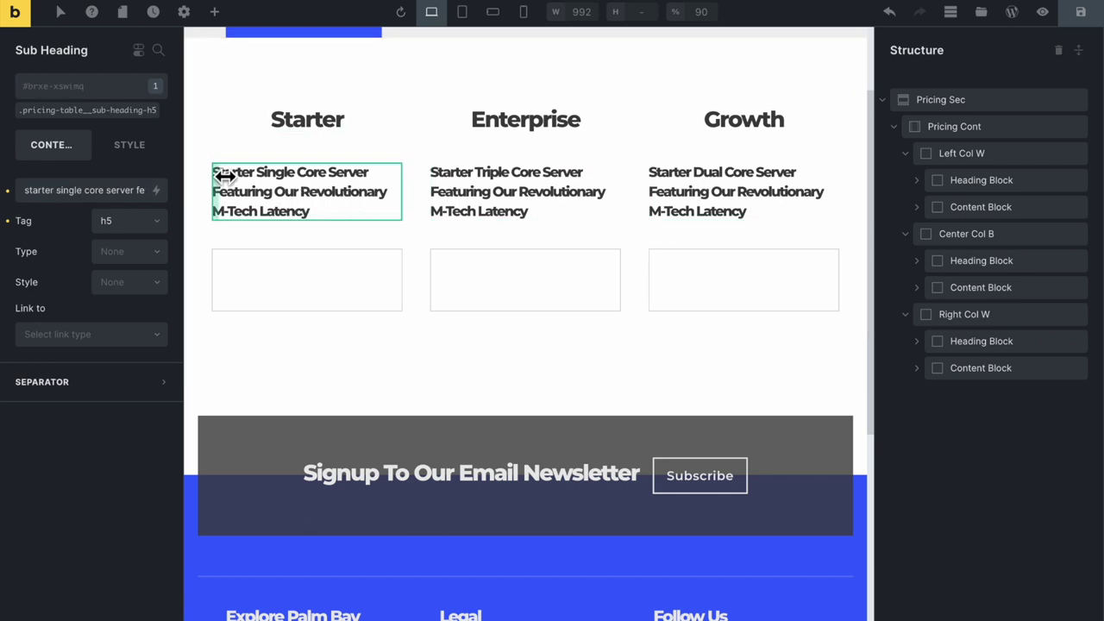
triple_click(281, 185)
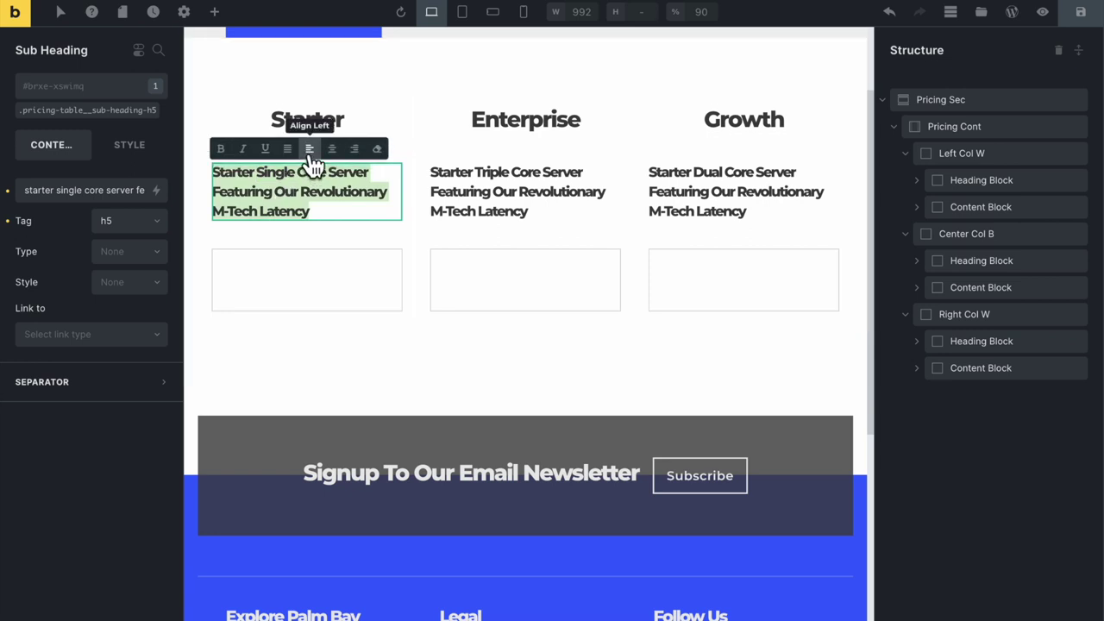
click(310, 154)
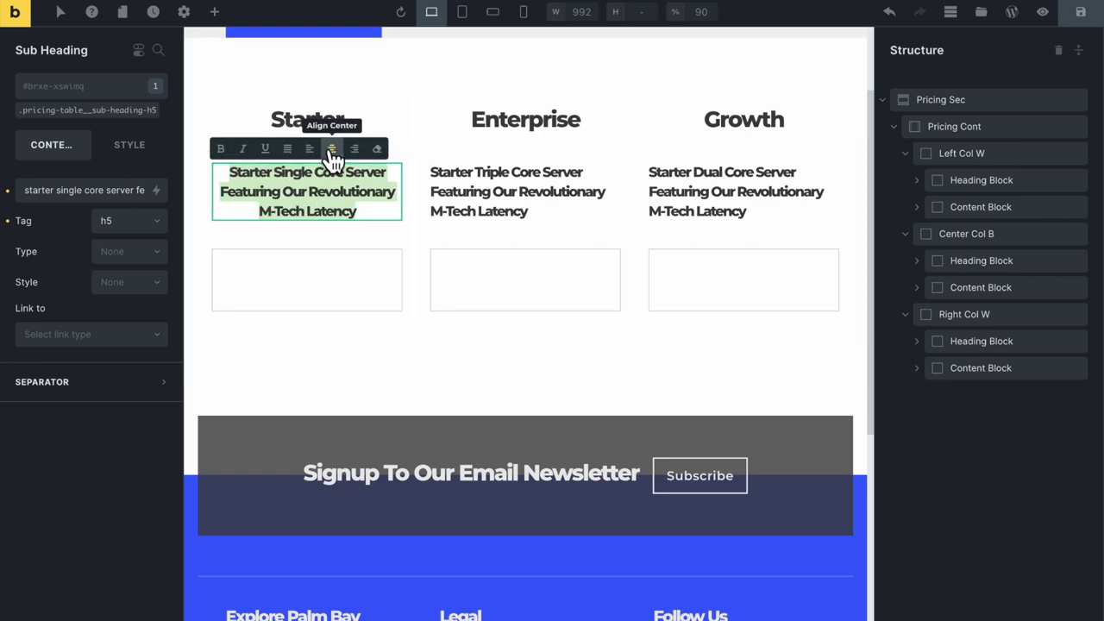
triple_click(556, 205)
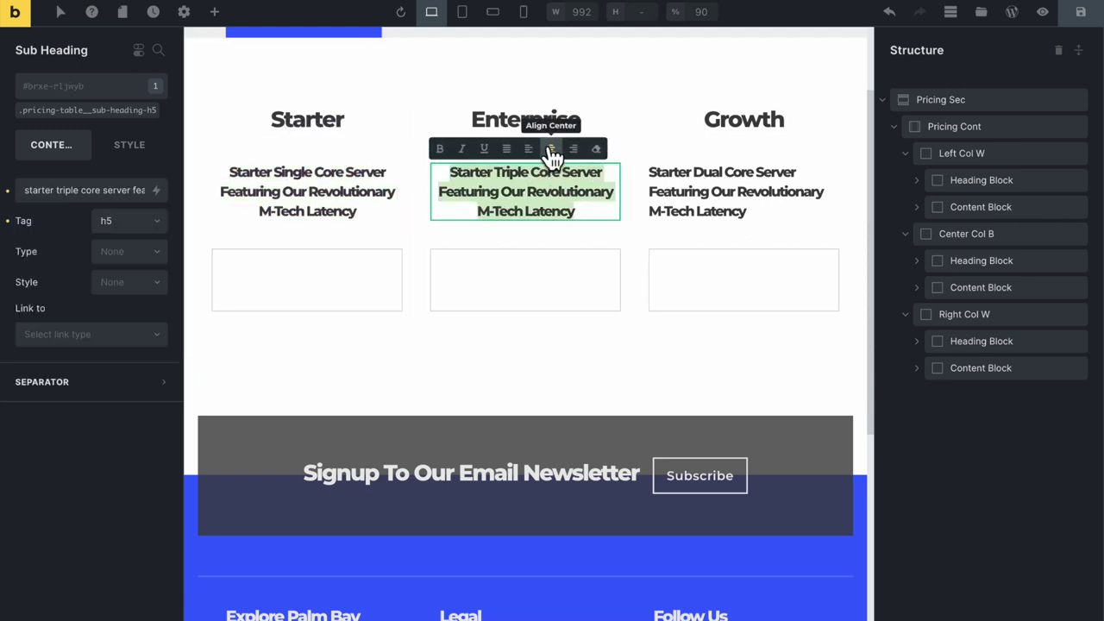
click(551, 148)
triple_click(745, 185)
click(776, 149)
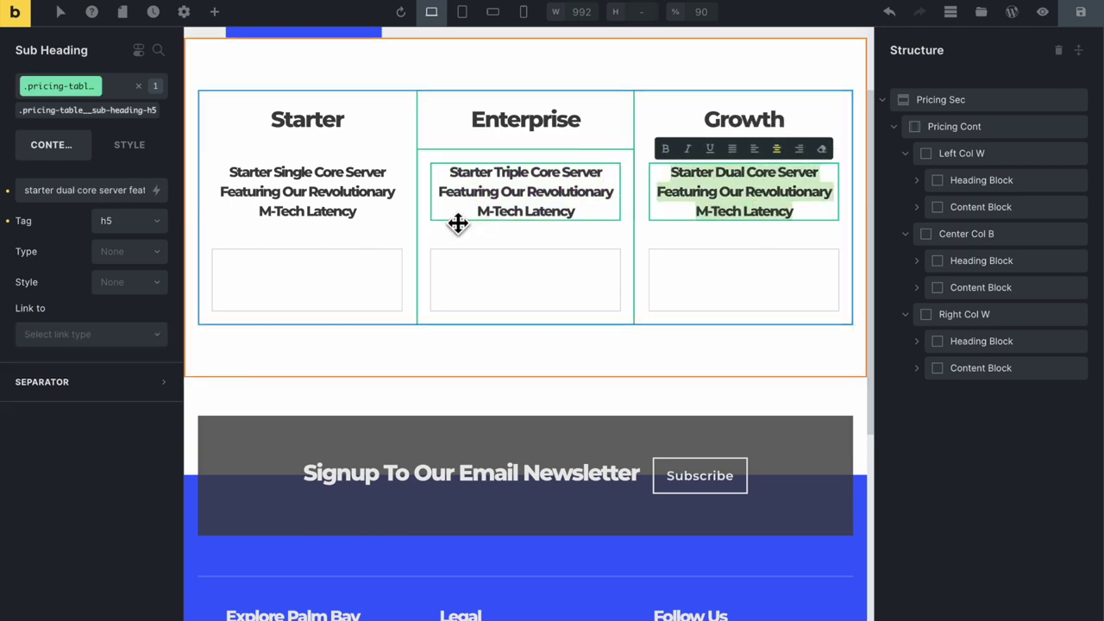
click(325, 207)
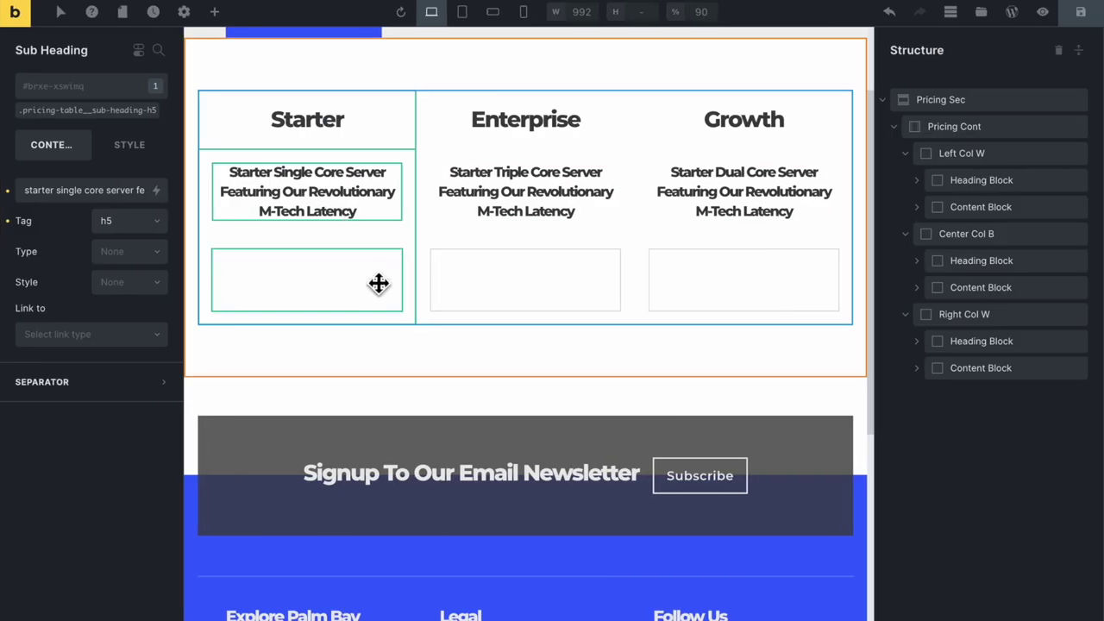
Give the pricing-table__core-block class a horizontal direction and centered block alignment through the Starter column's empty block
click(347, 277)
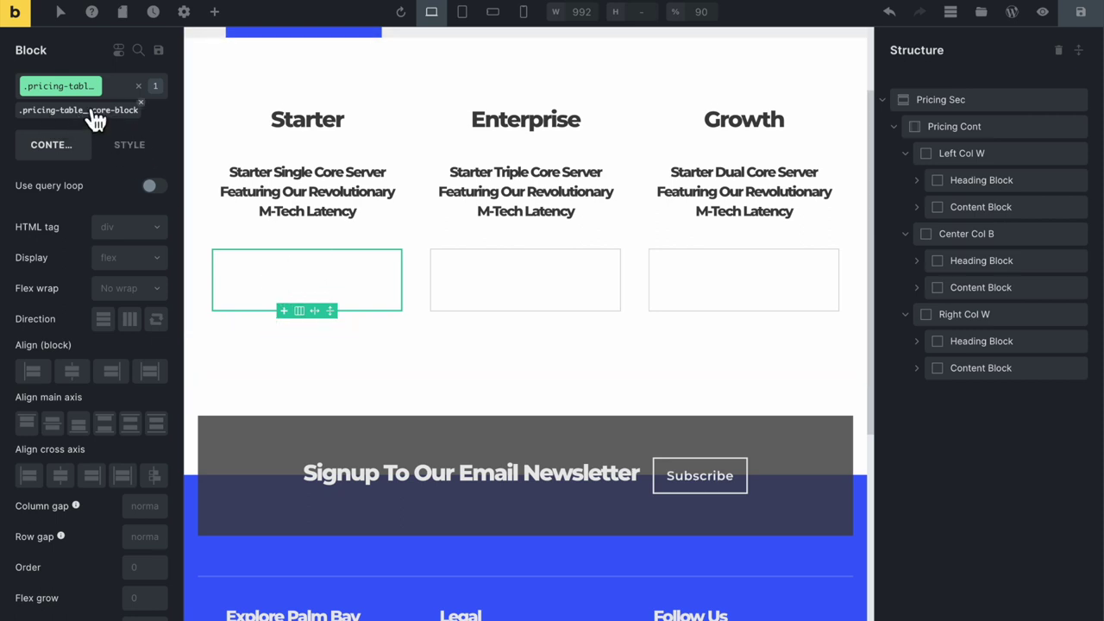
click(129, 320)
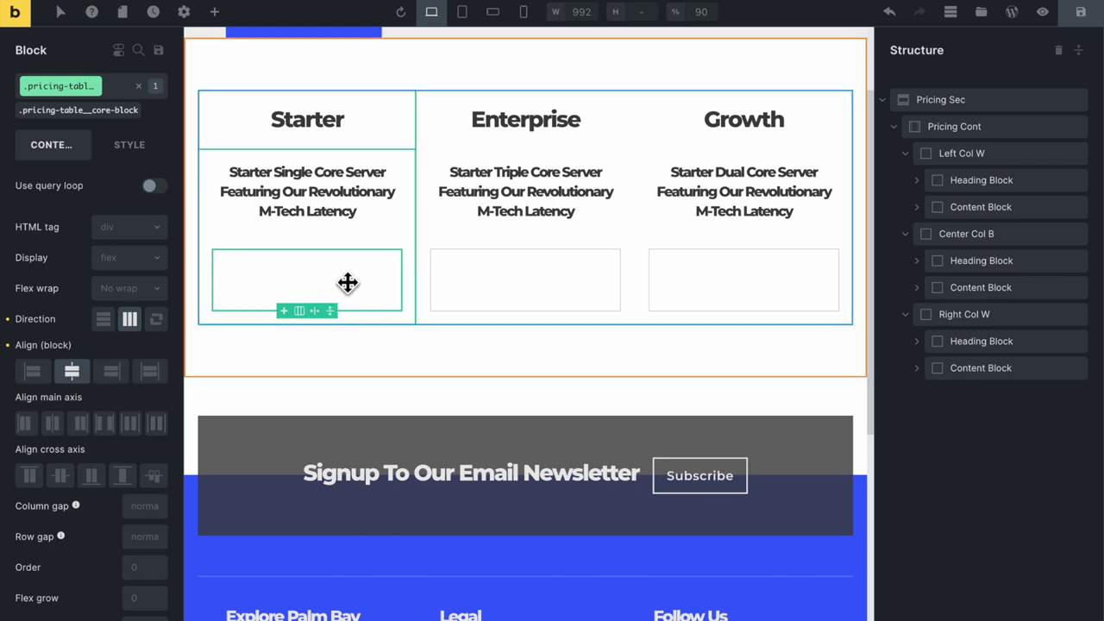
Add a Post Title element and a Basic Text element to the Starter column's core block
click(215, 11)
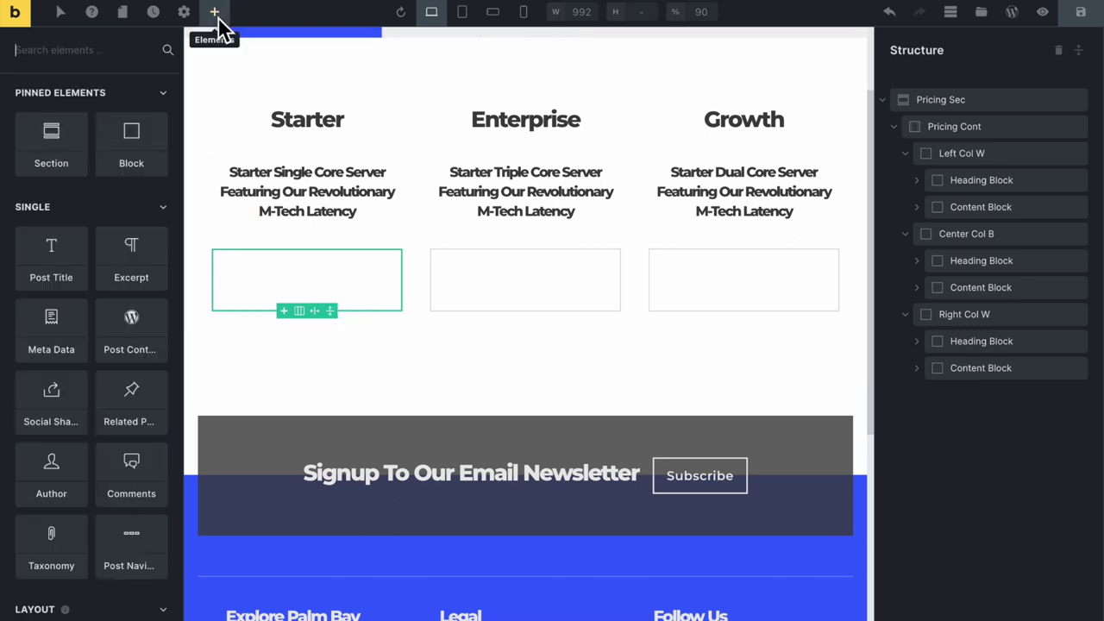
click(71, 267)
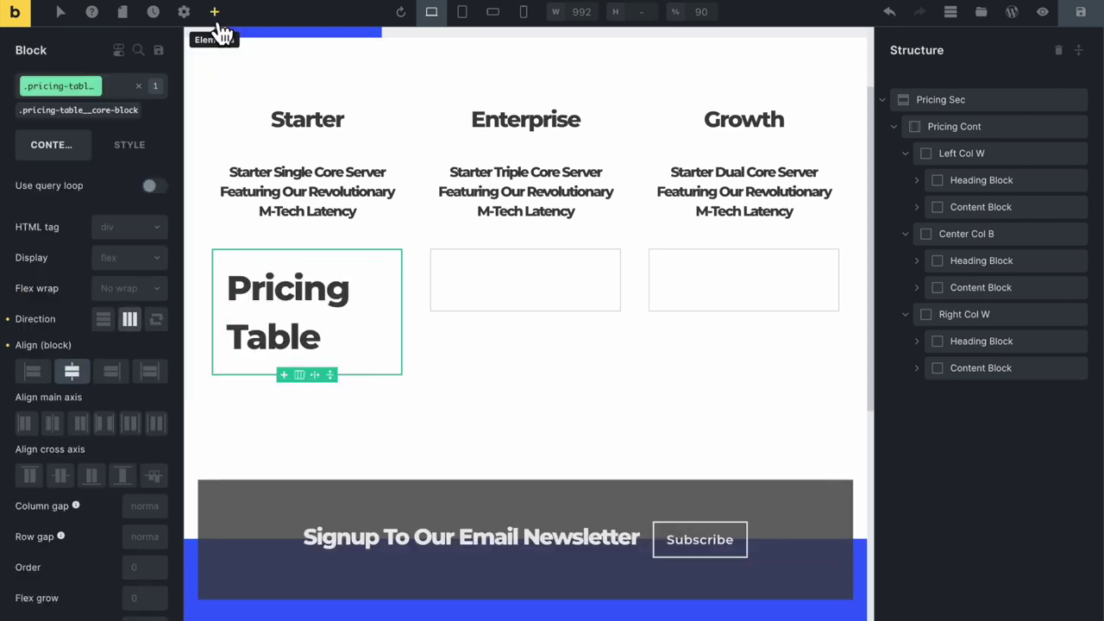
click(216, 12)
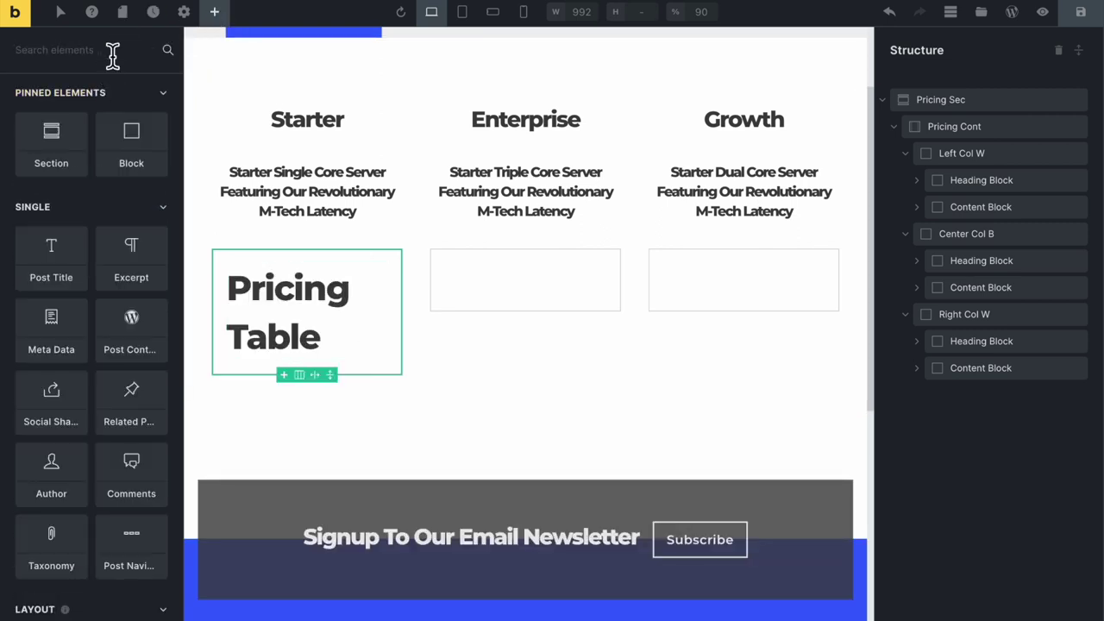
text(text)
click(64, 146)
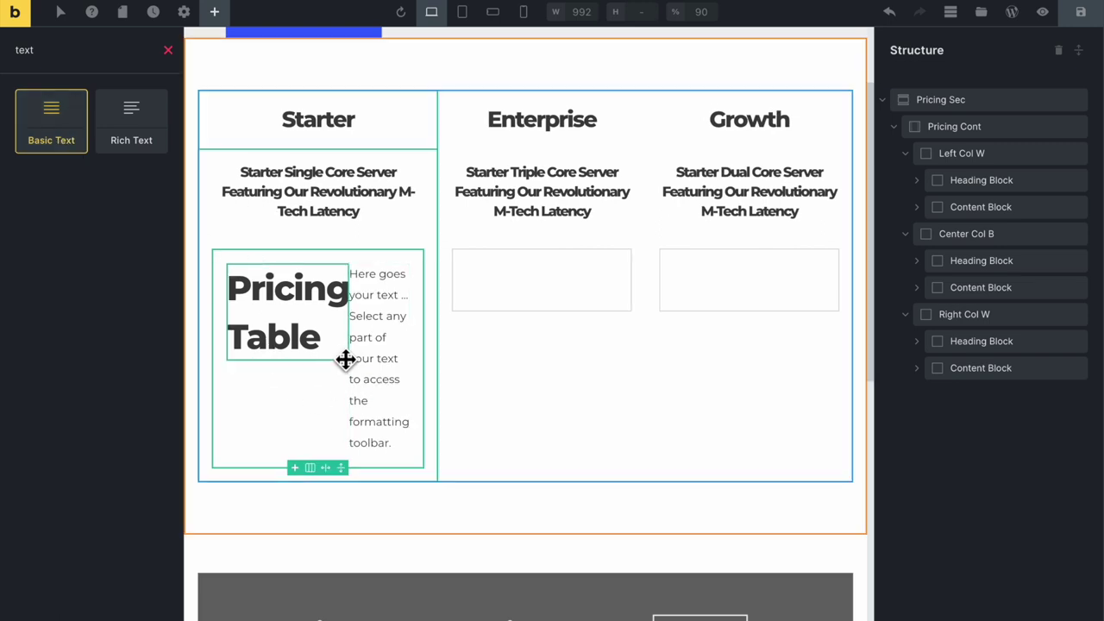
Set the cross axis alignment of the pricing-table__core-block class to center
click(266, 445)
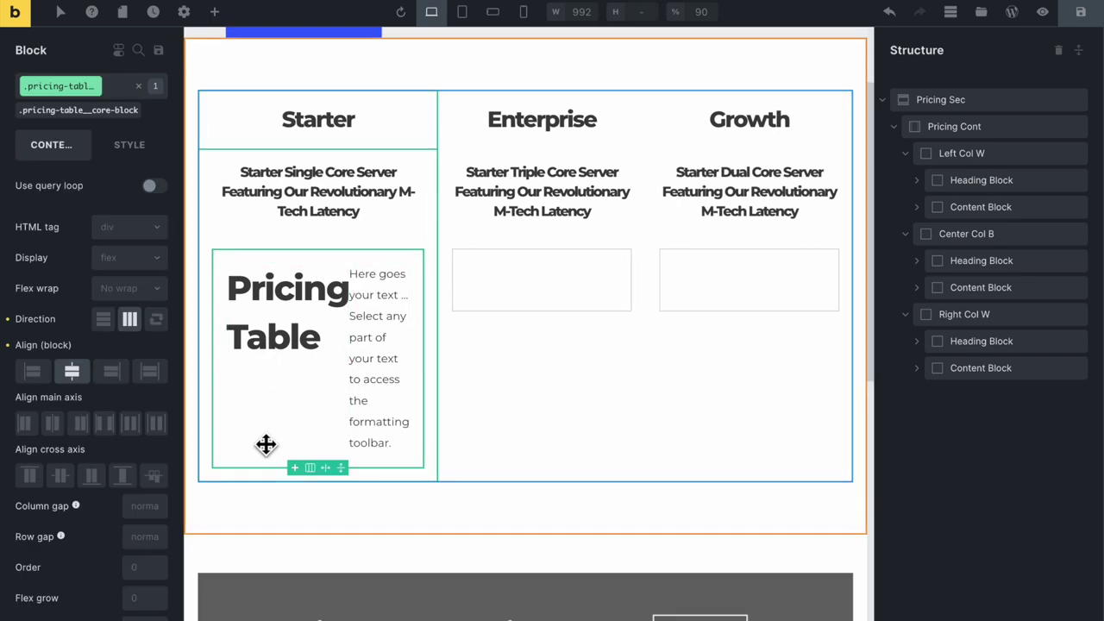
click(60, 474)
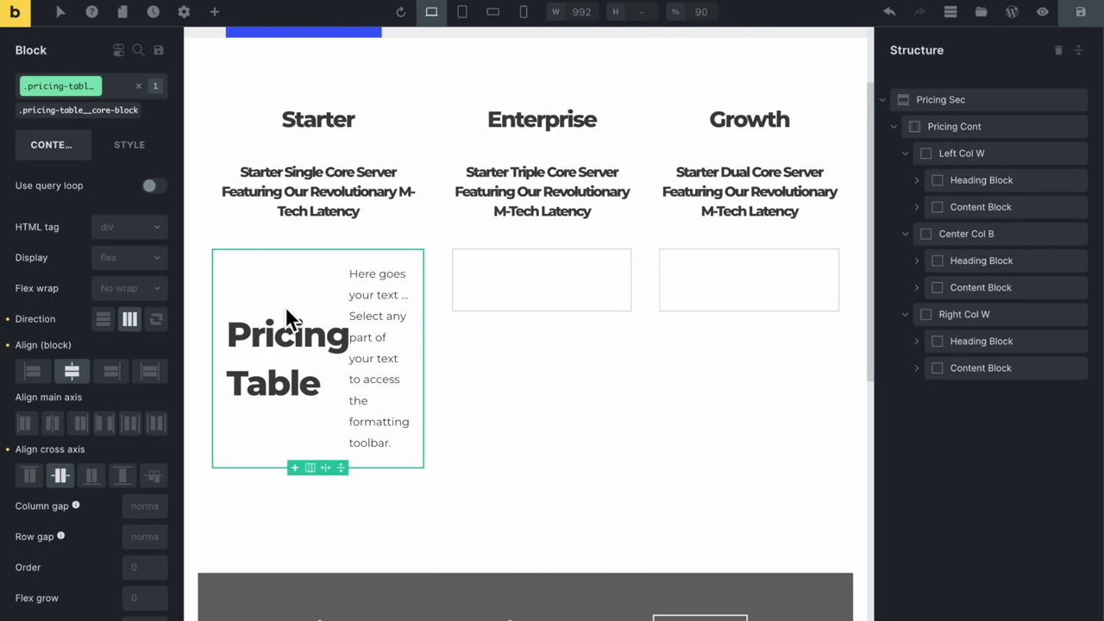
Delete the Post Title element from the Starter column's core block
click(291, 320)
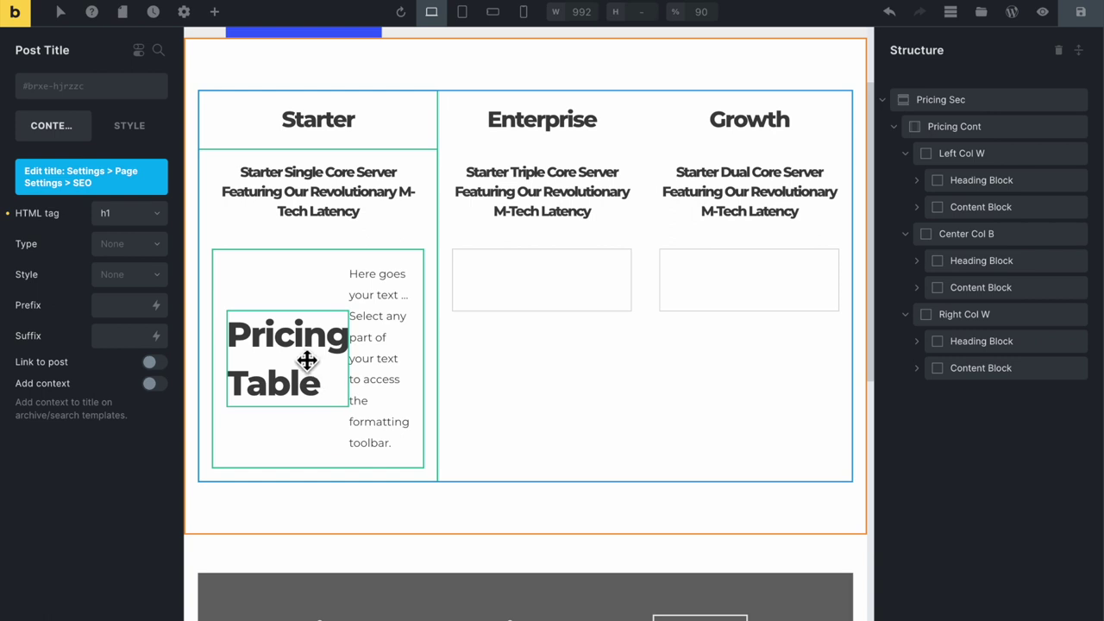
scroll(293, 431, up, 1)
click(285, 495)
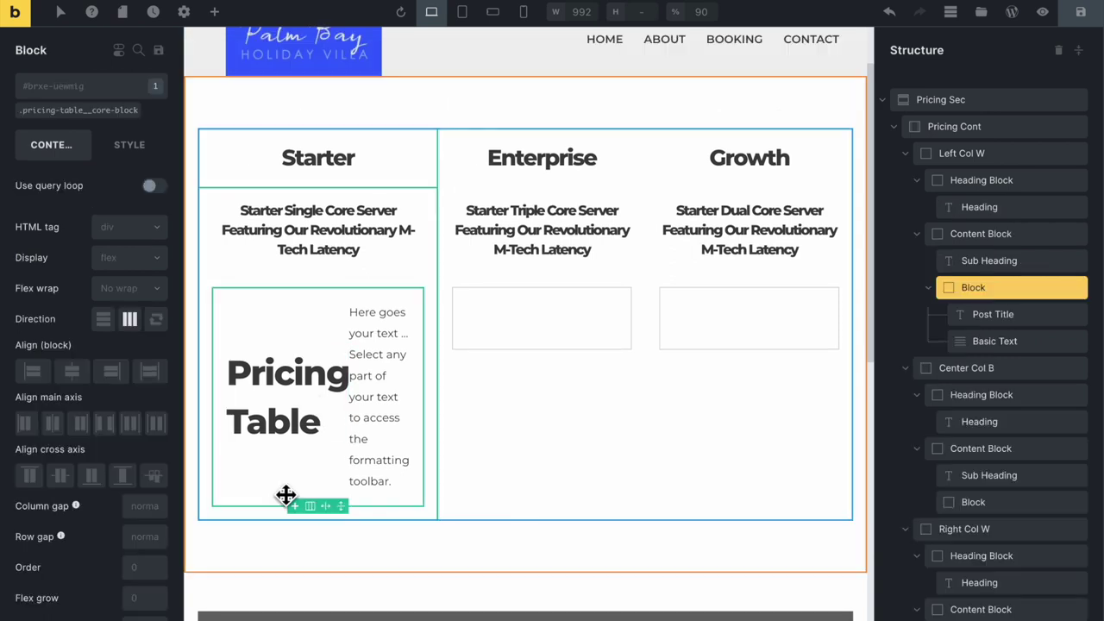
right_click(1009, 316)
click(976, 413)
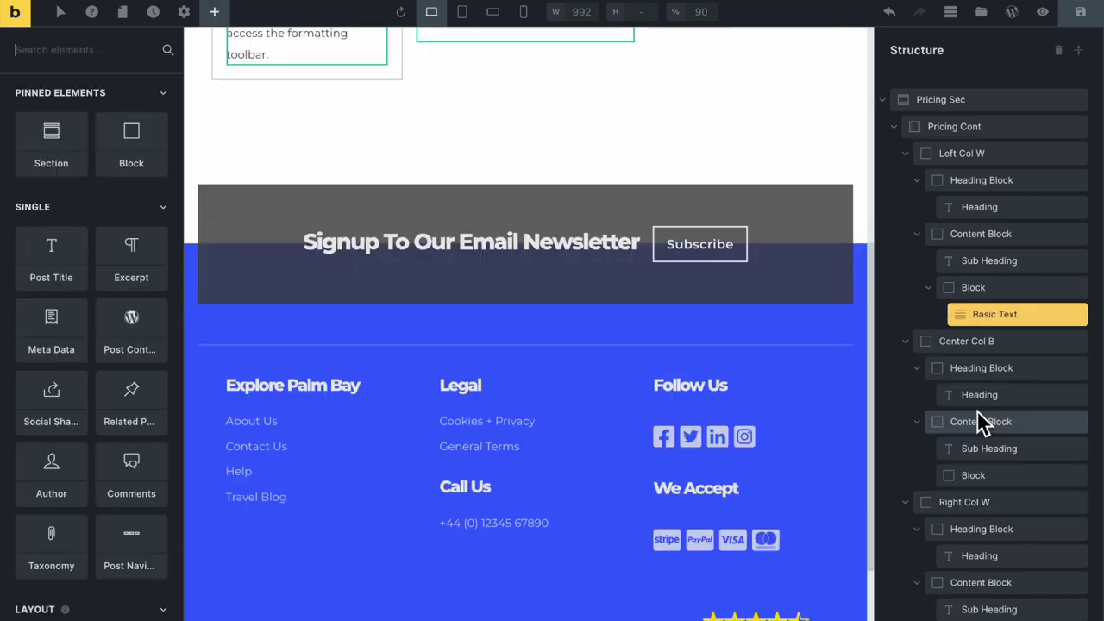
Add a Heading element to the Starter column's core block and place it before the Basic Text
click(1007, 289)
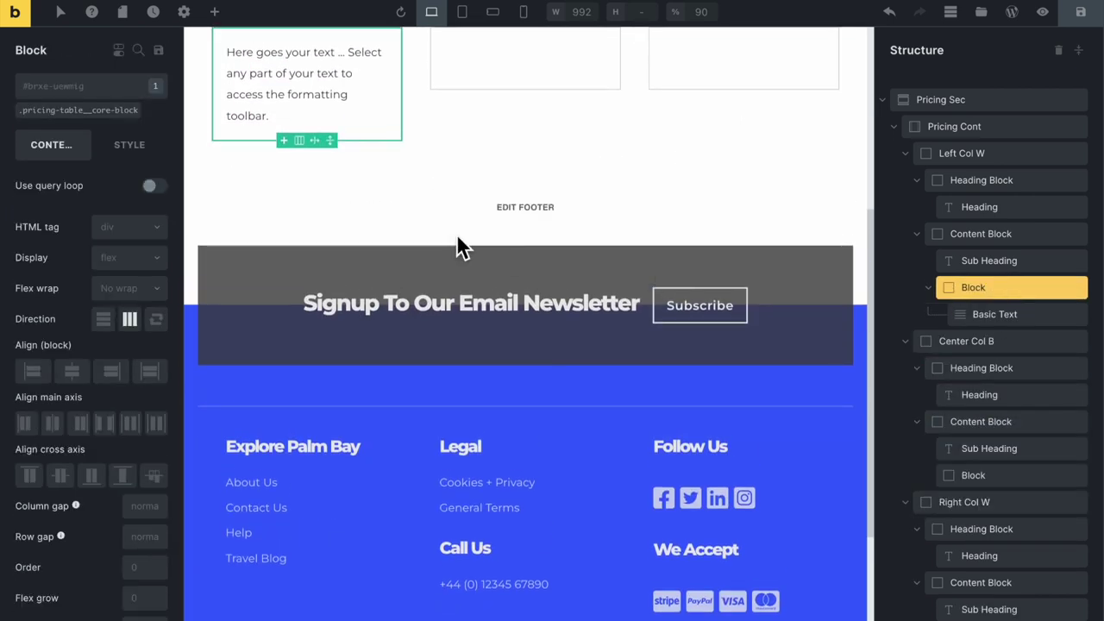
scroll(449, 240, up, 2)
click(215, 12)
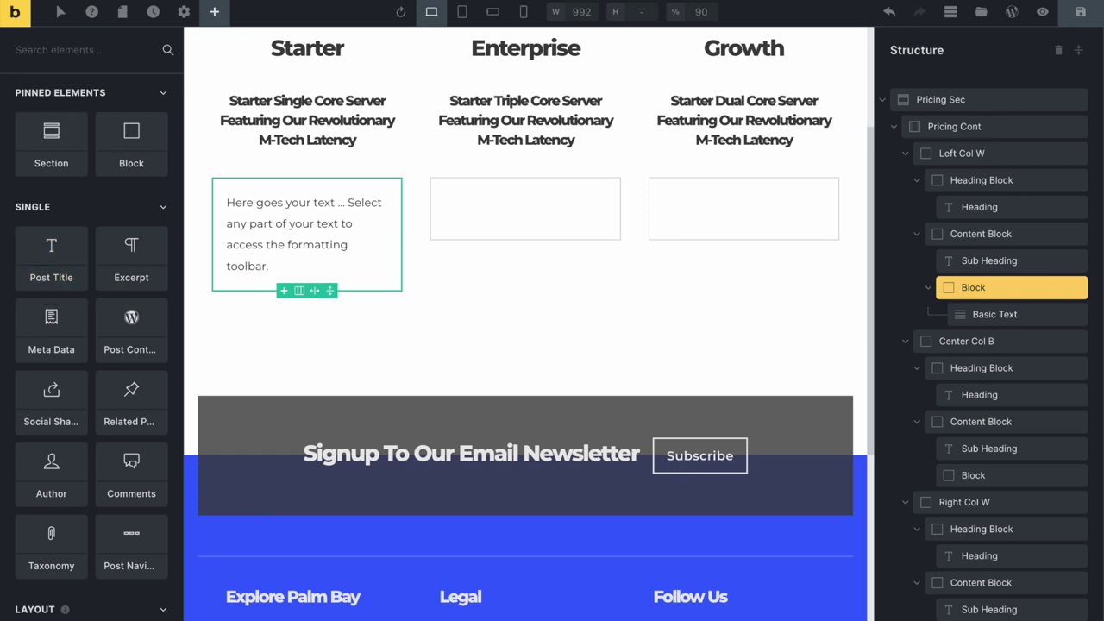
text(heading)
drag(85, 148, 247, 224)
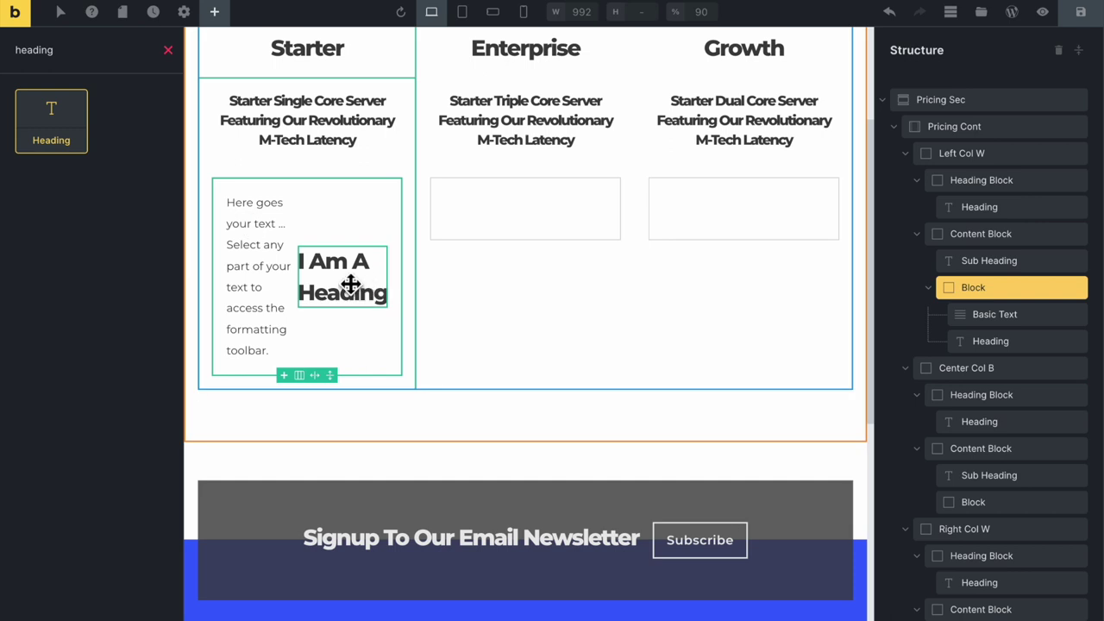
drag(350, 283, 296, 279)
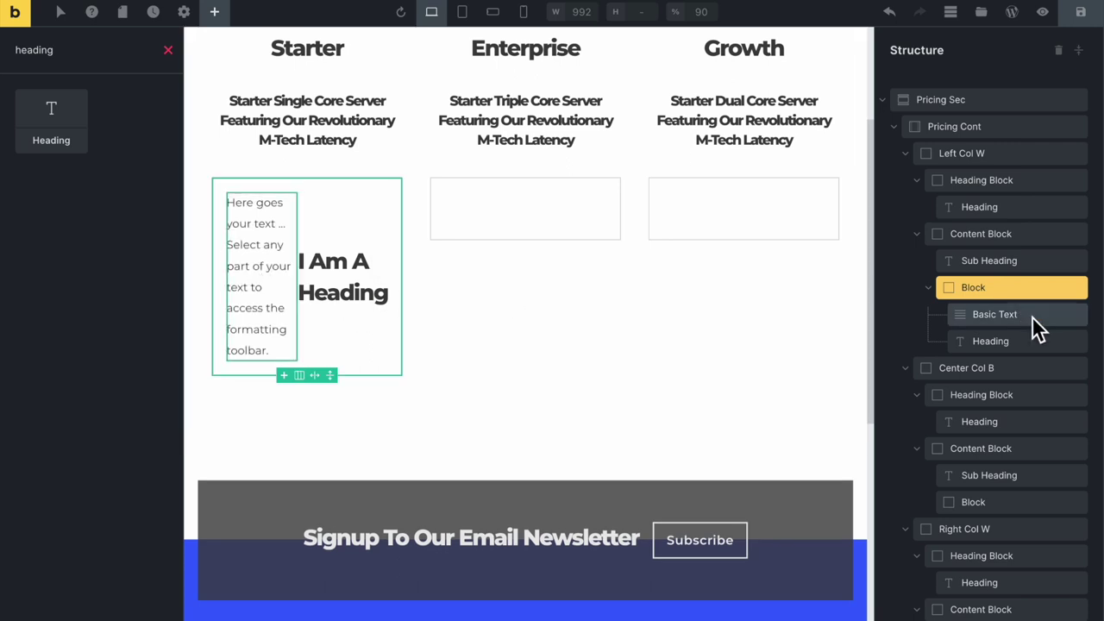
drag(1009, 341, 971, 315)
Replace the placeholder text of the heading in the Starter column's core block with "32"
click(264, 287)
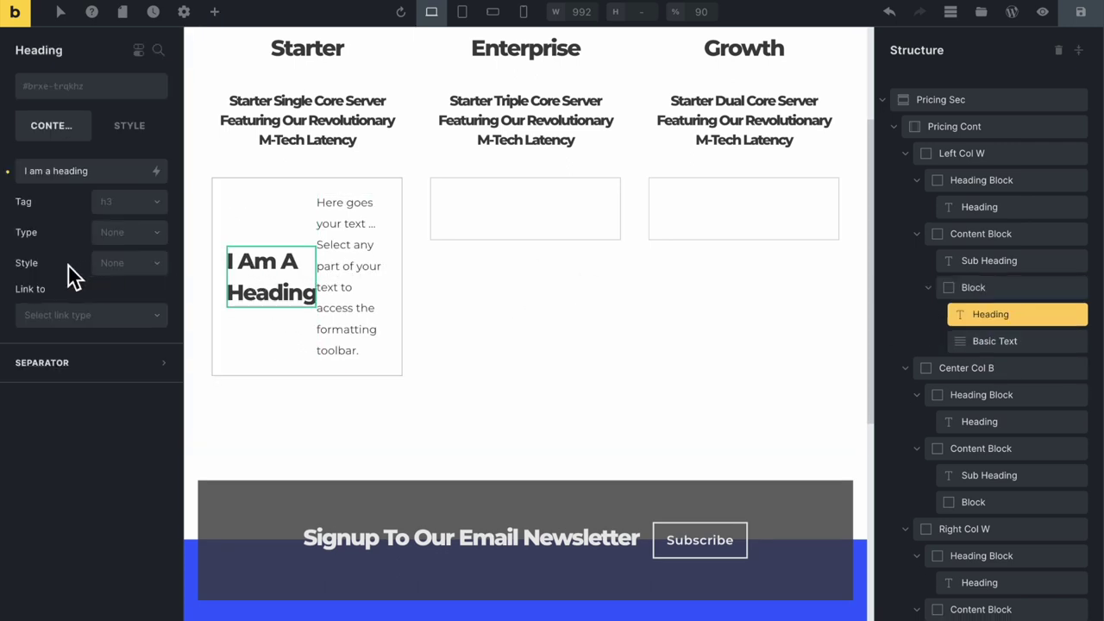
double_click(79, 171)
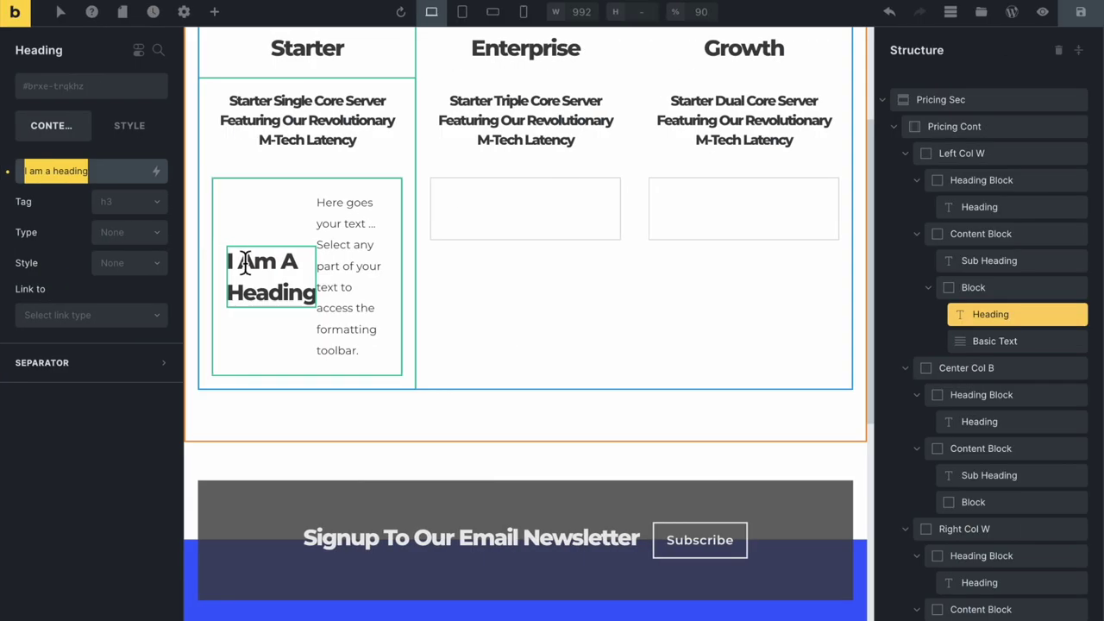
text(32)
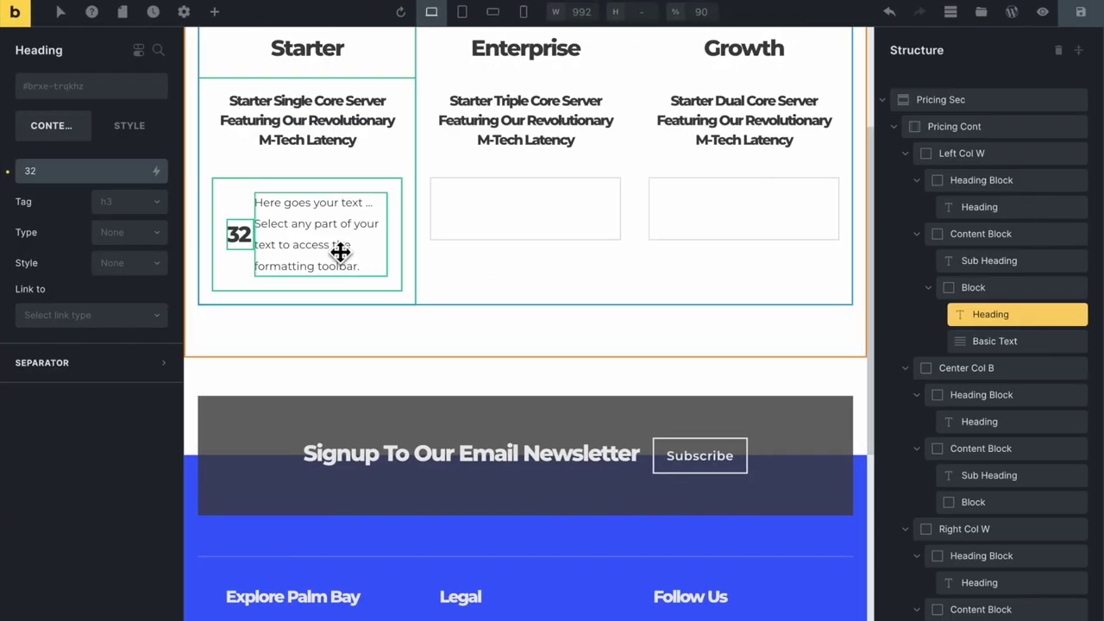
Replace the Basic Text placeholder in the Starter column's core block with "threads single core"
click(341, 251)
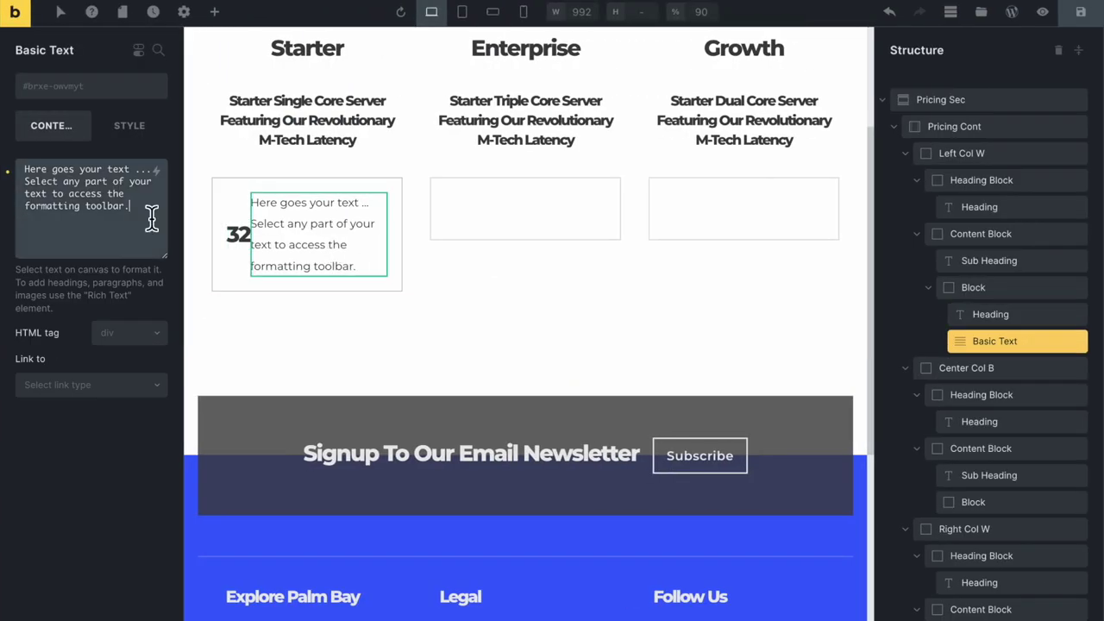
drag(153, 213, 10, 173)
text(threa)
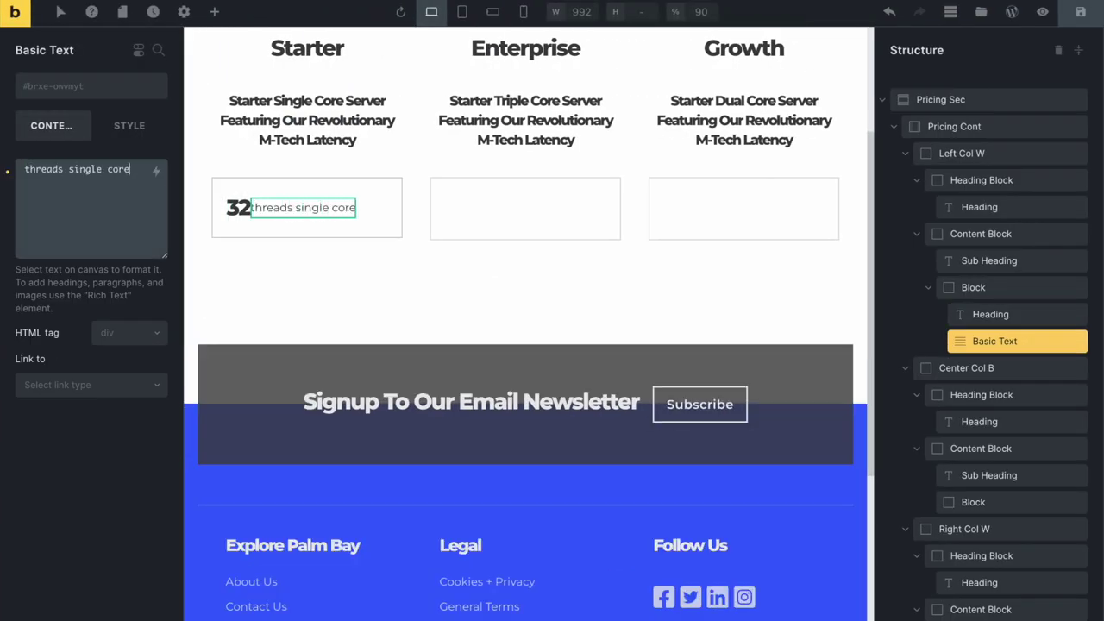
text(ds single core)
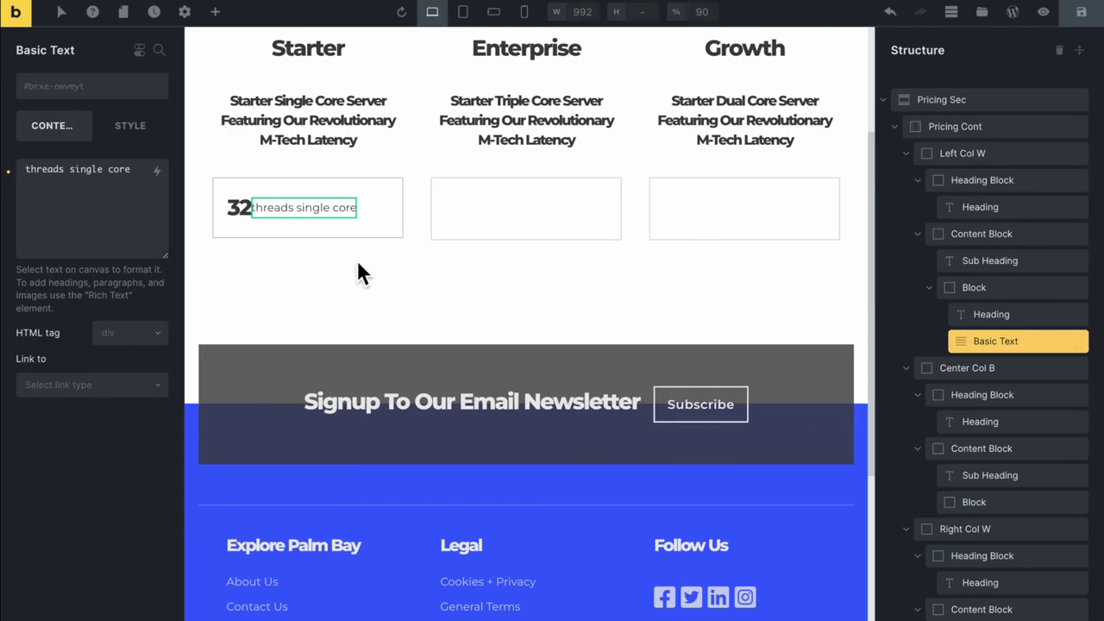
Center the pricing-table__core-block class on its main axis and clear its block alignment, keeping the cross axis centered
click(385, 212)
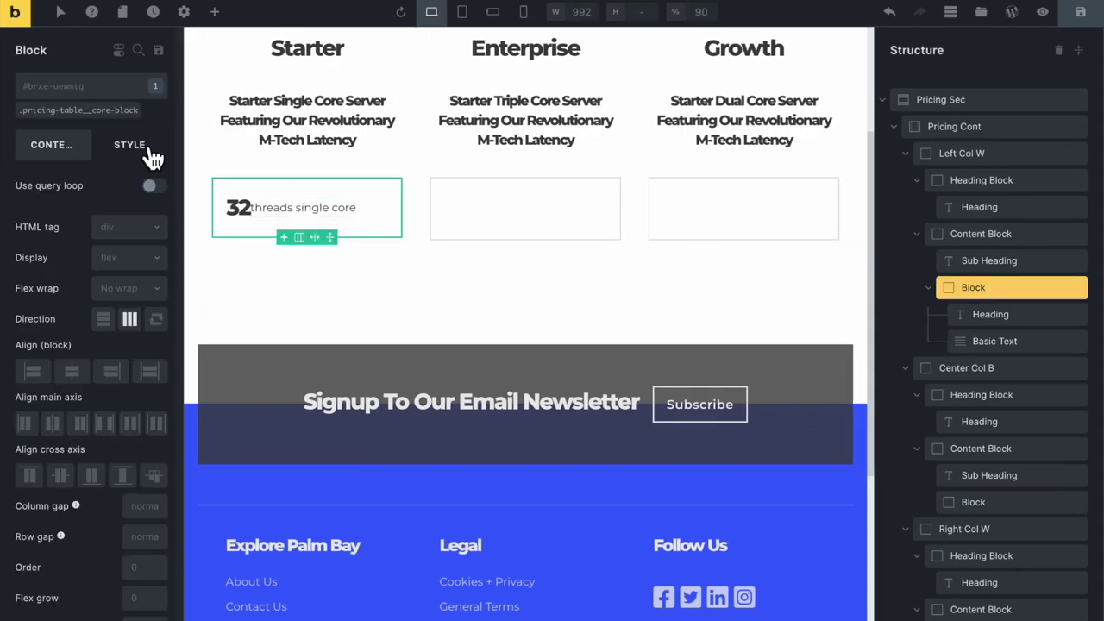
click(97, 113)
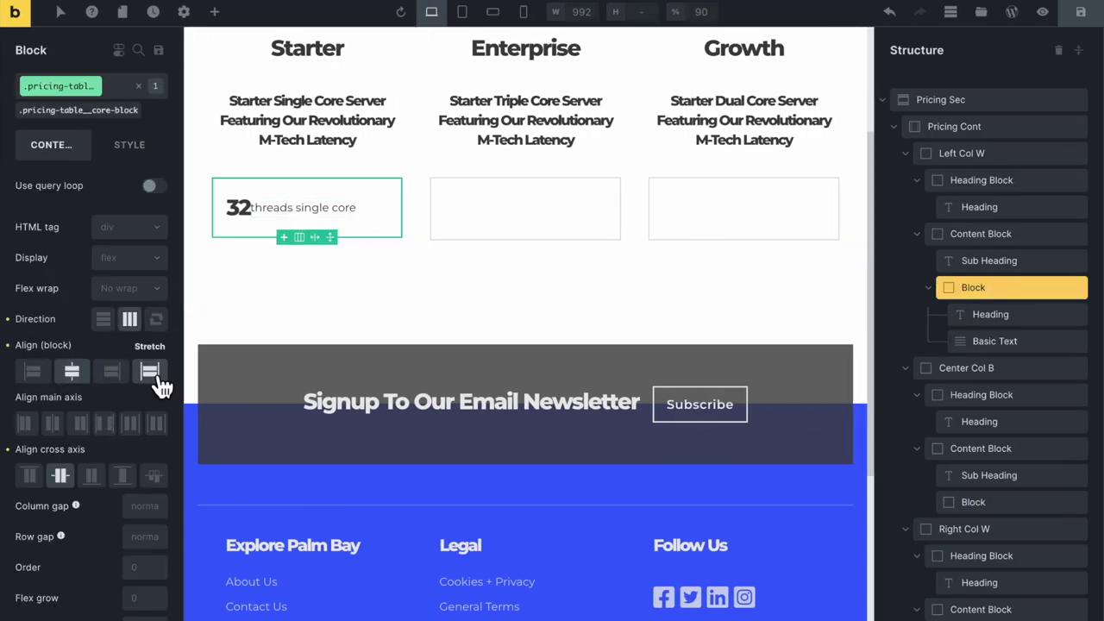
click(52, 423)
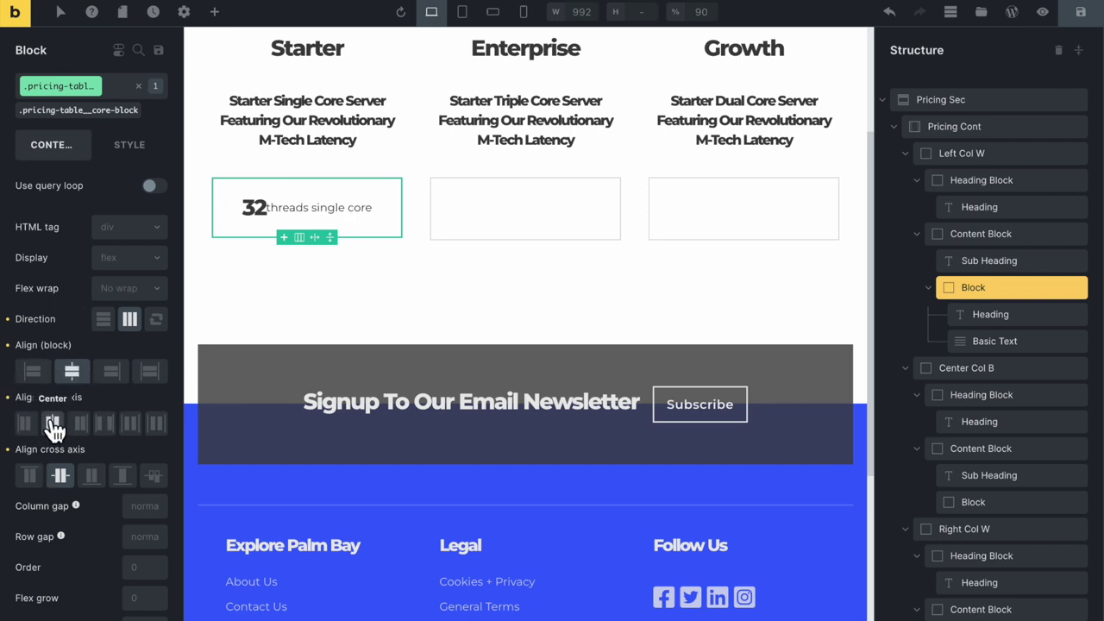
click(65, 483)
click(65, 483)
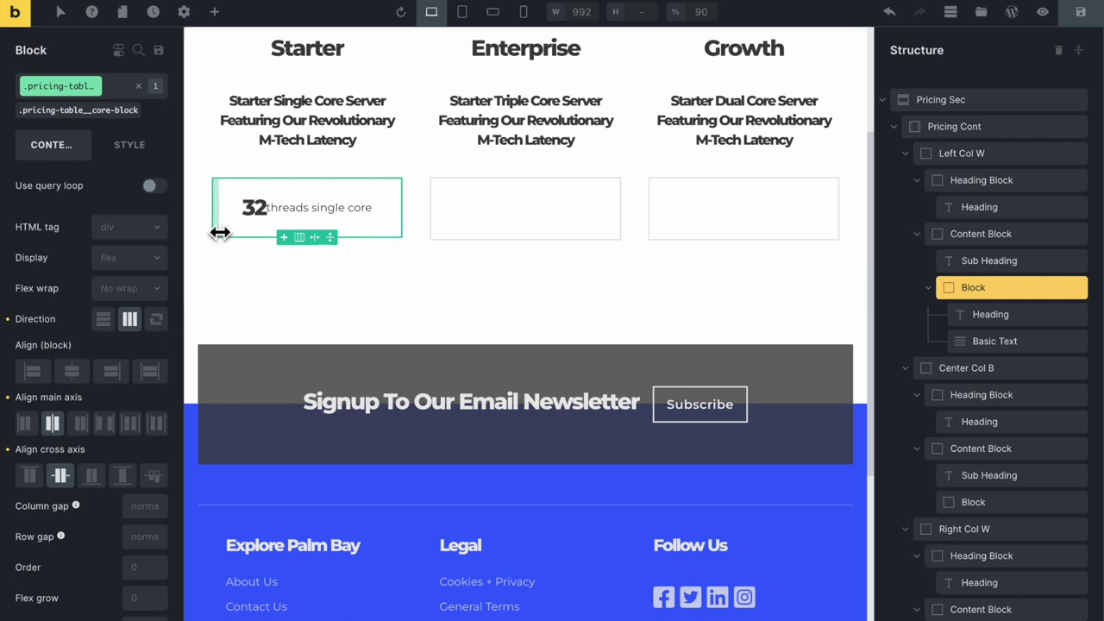
scroll(98, 576, down, 2)
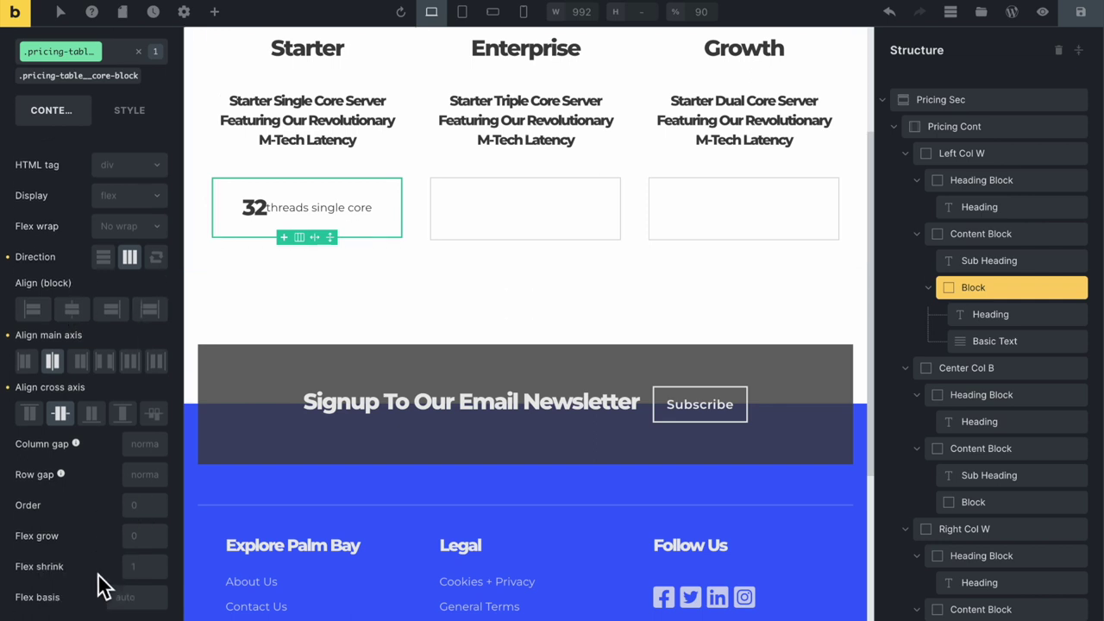
Set the column gap of the pricing-table__core-block class to 10px
click(148, 449)
text(20px)
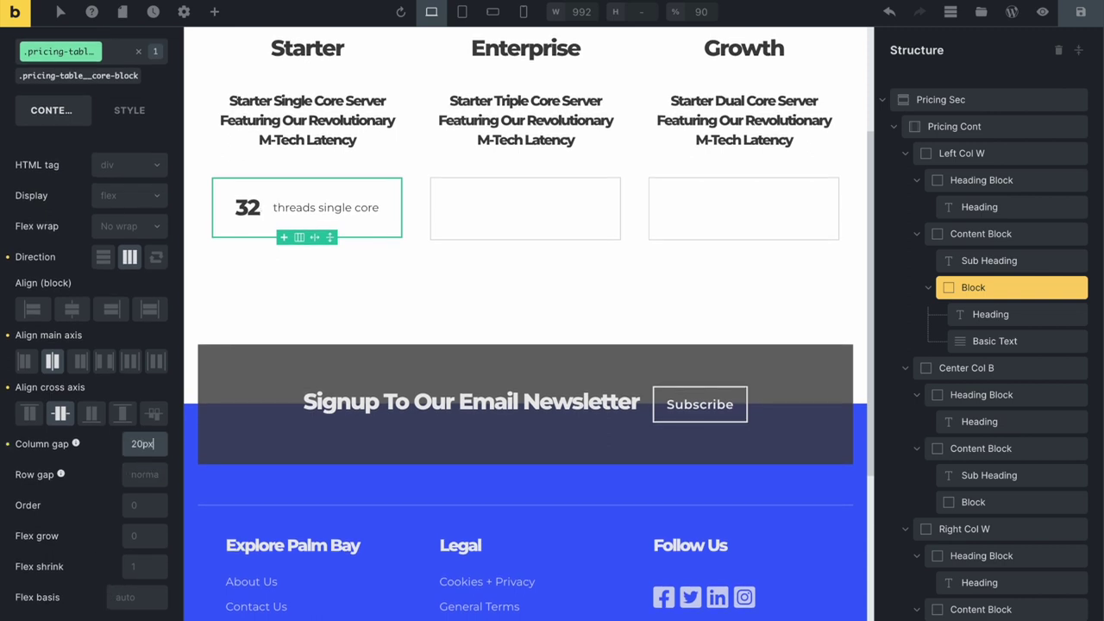
text(1)
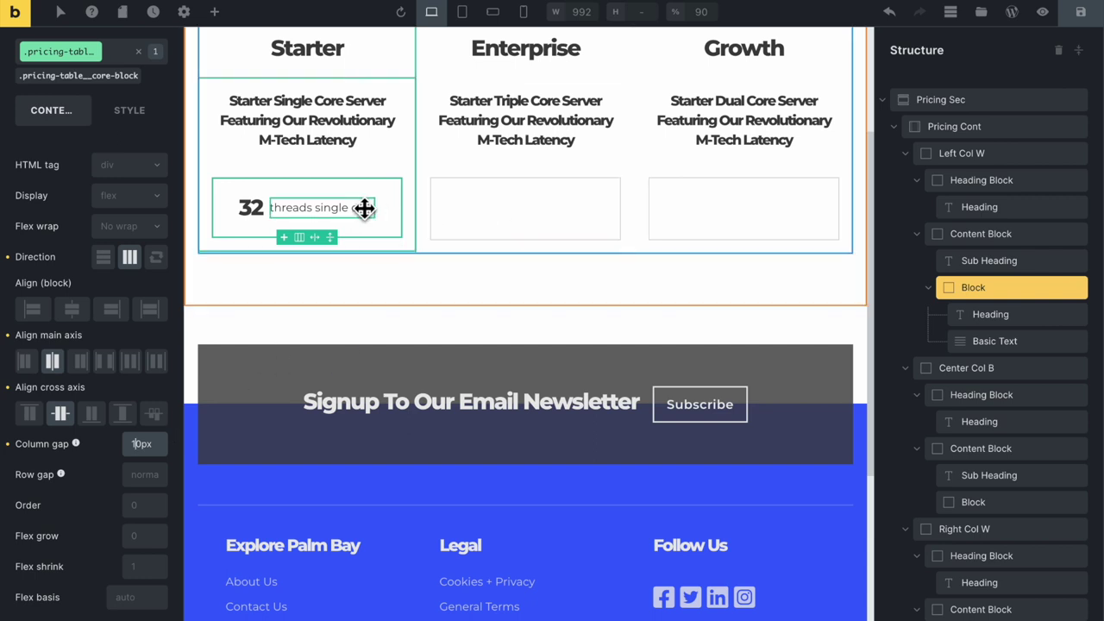
Duplicate the "32" heading and "threads single core" text from the Starter core block and move the copies into the Enterprise core block
click(252, 211)
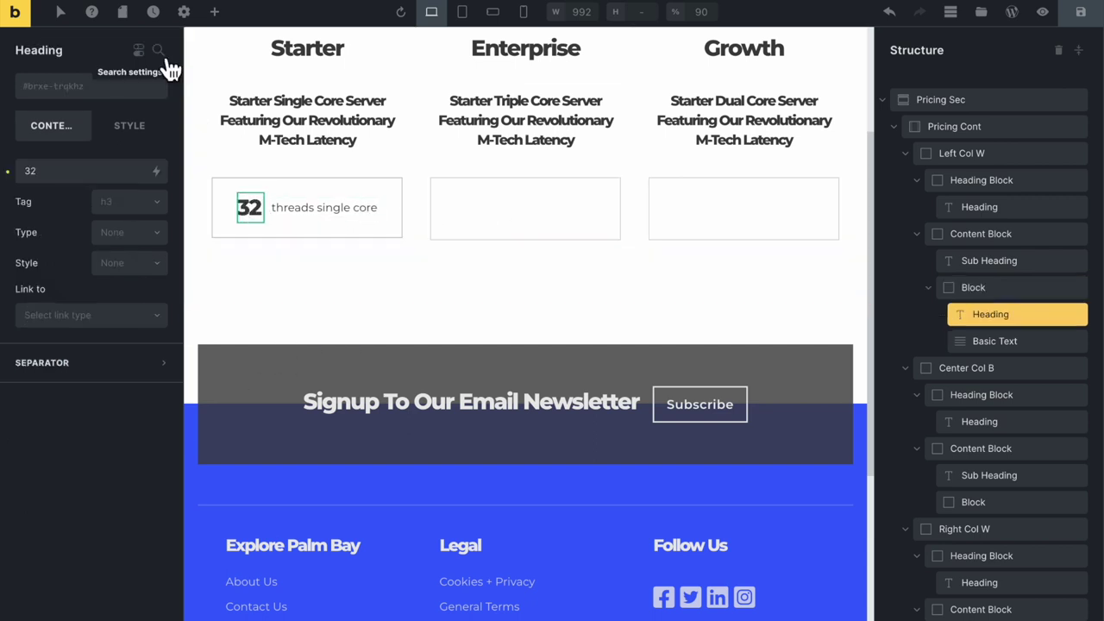
key(ctrl+d)
drag(281, 222, 464, 229)
click(351, 214)
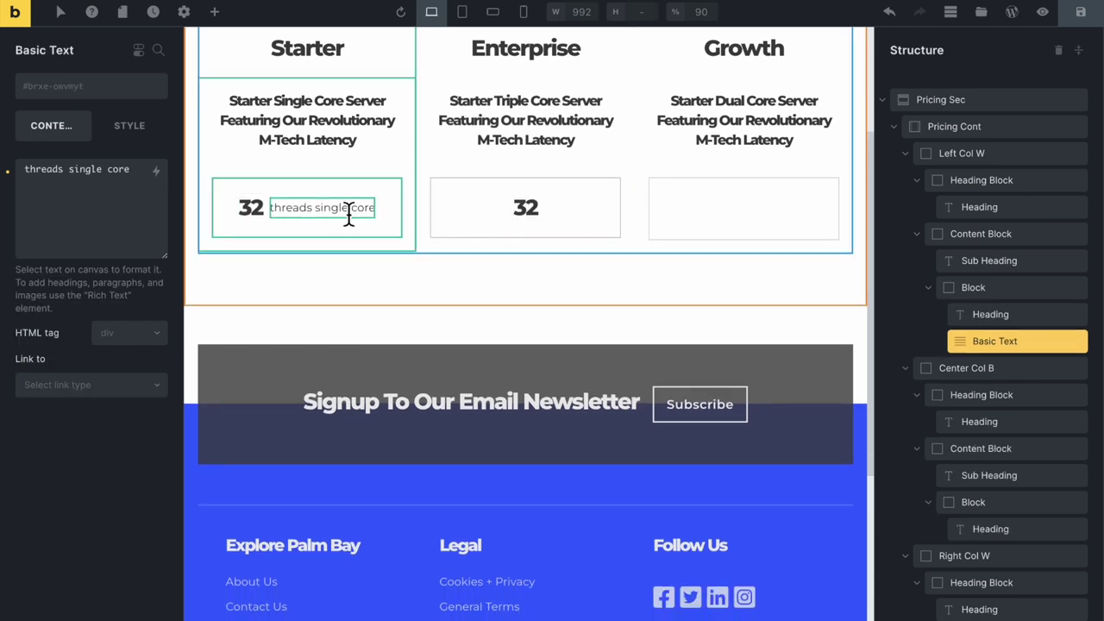
key(ctrl+d)
drag(369, 221, 439, 210)
Duplicate the heading and text of the Enterprise core block and move the copies into the Growth core block
click(461, 209)
key(ctrl+d)
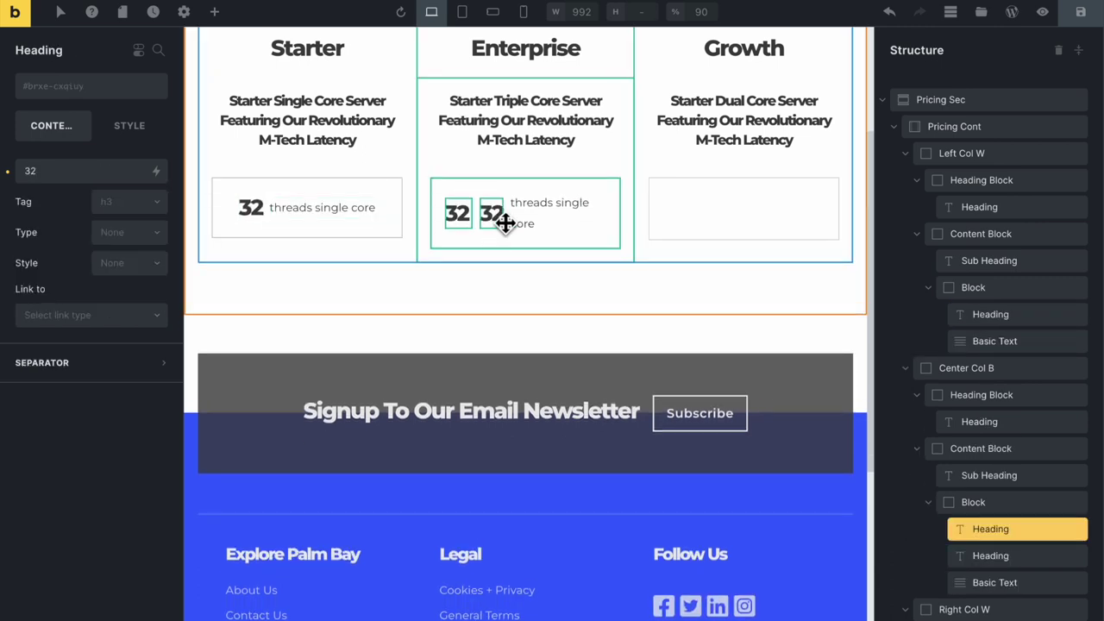
drag(506, 222, 679, 234)
click(518, 210)
key(ctrl+d)
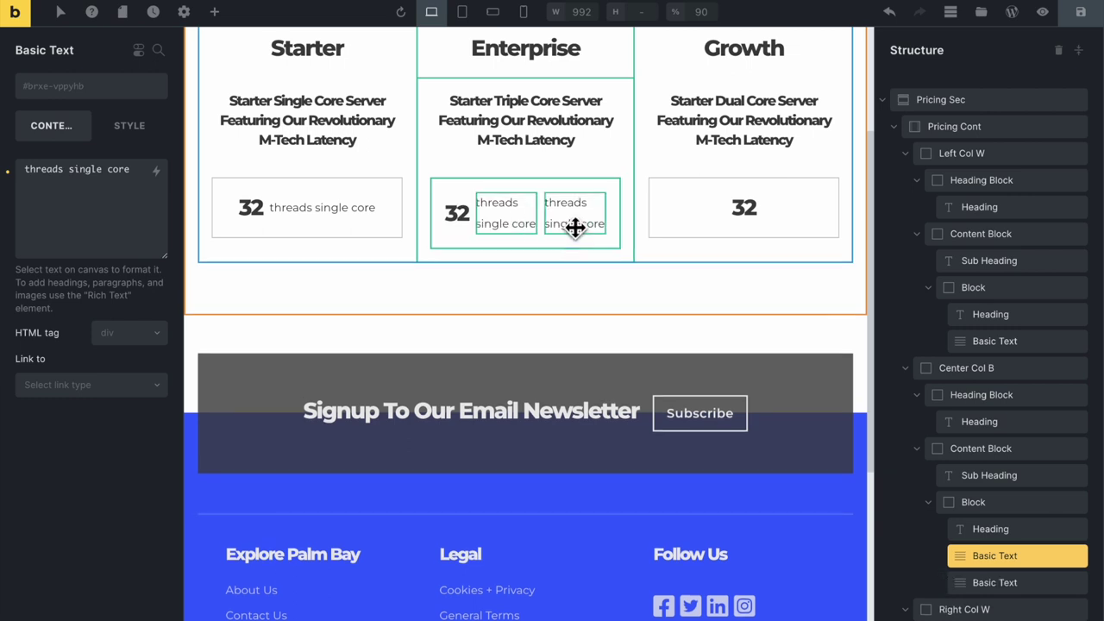
drag(575, 227, 728, 229)
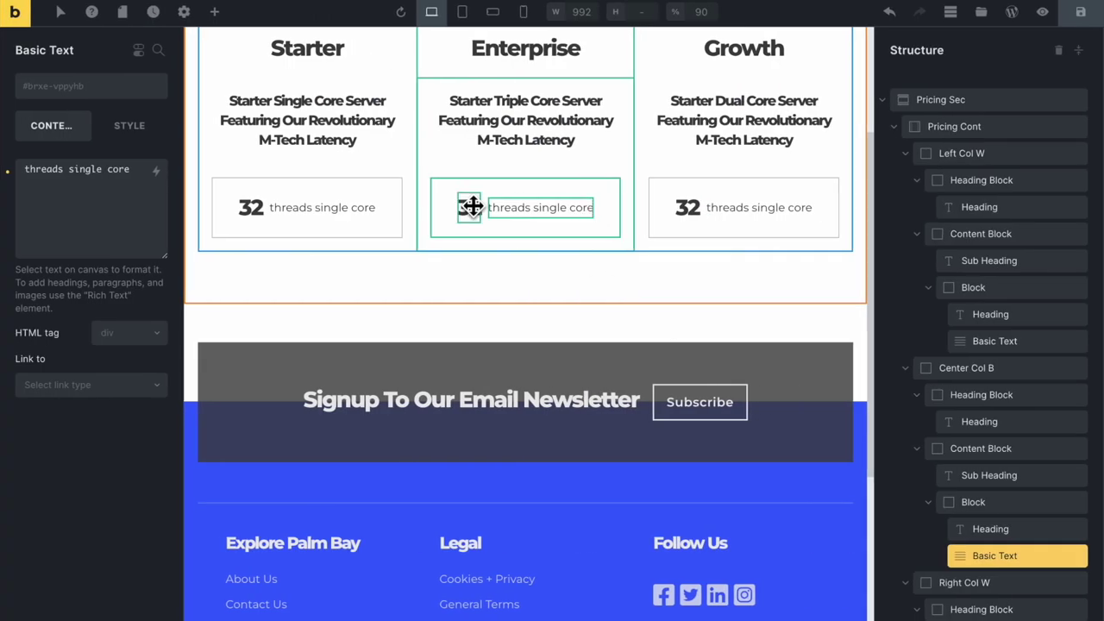
Change the core block number to "96" in the Enterprise column and "64" in the Growth column
double_click(468, 209)
text(96)
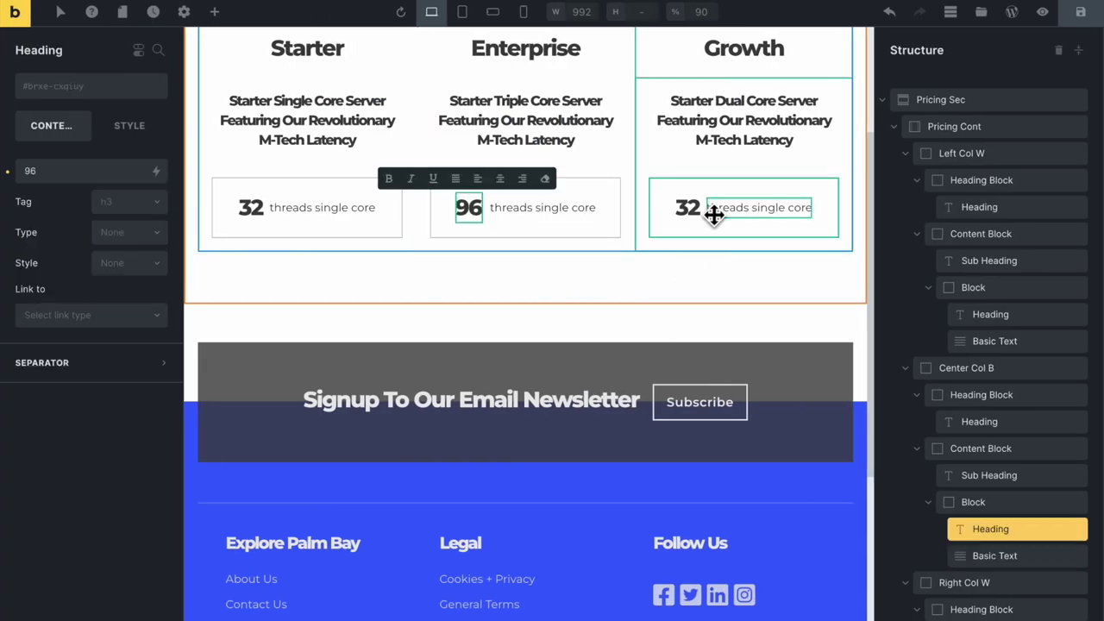
double_click(687, 209)
text(64)
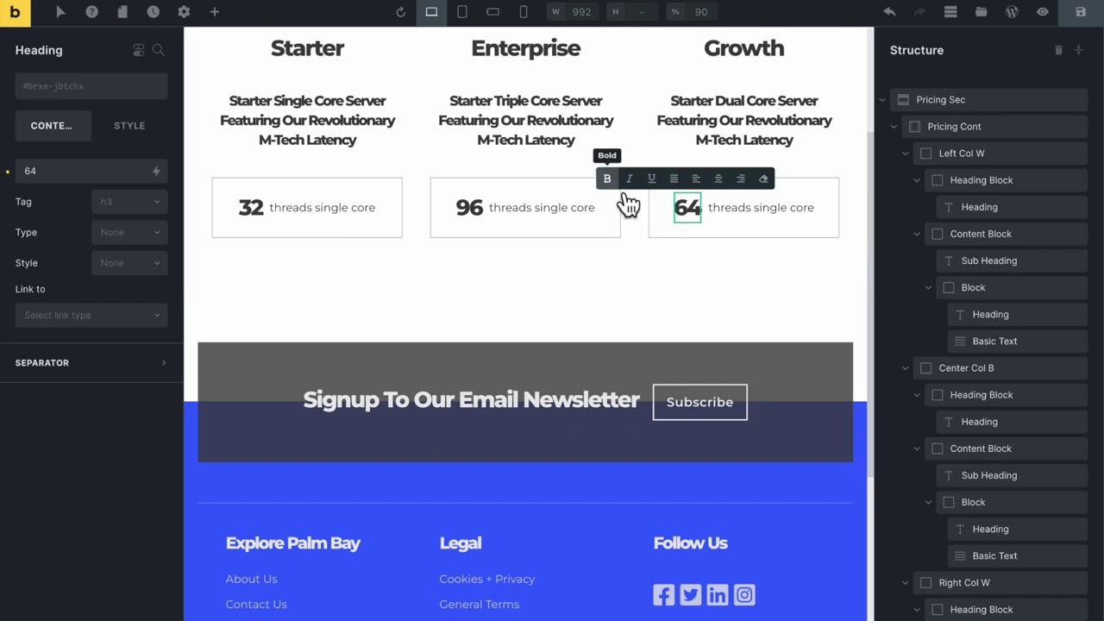
Change the core block text to "dual single core" for Growth and "triple single core" for Enterprise, and save the template
click(757, 211)
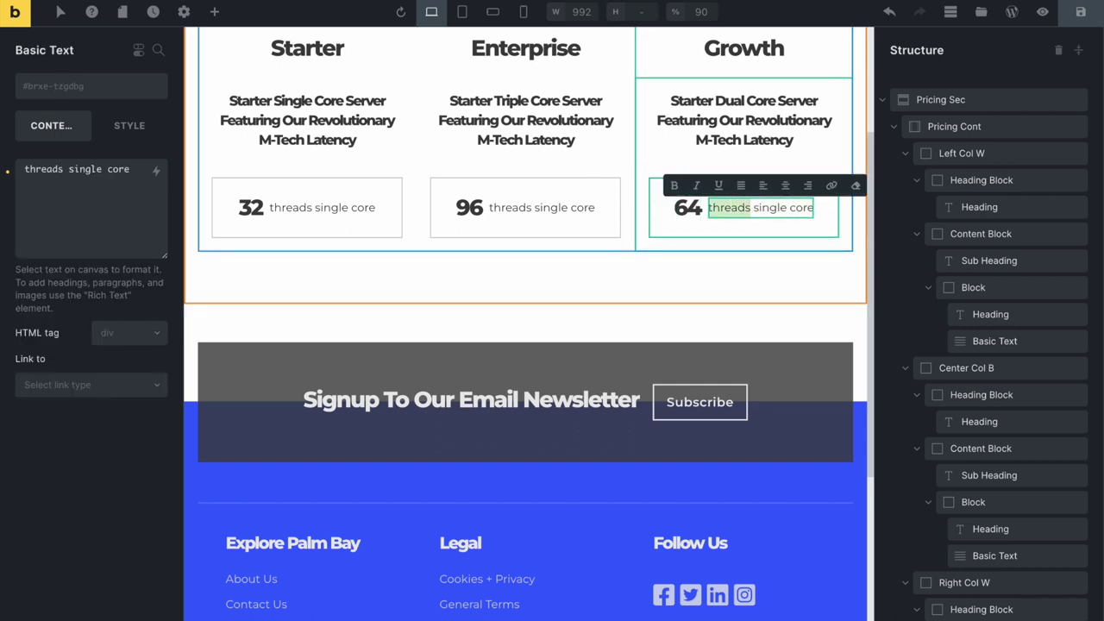
text(dual)
click(506, 216)
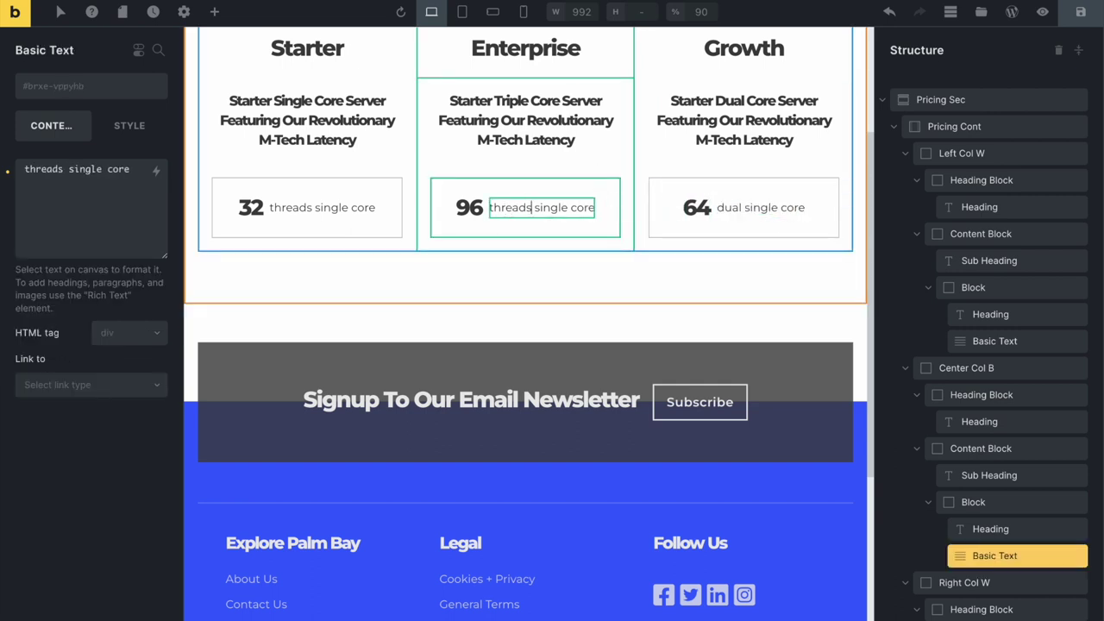
double_click(511, 207)
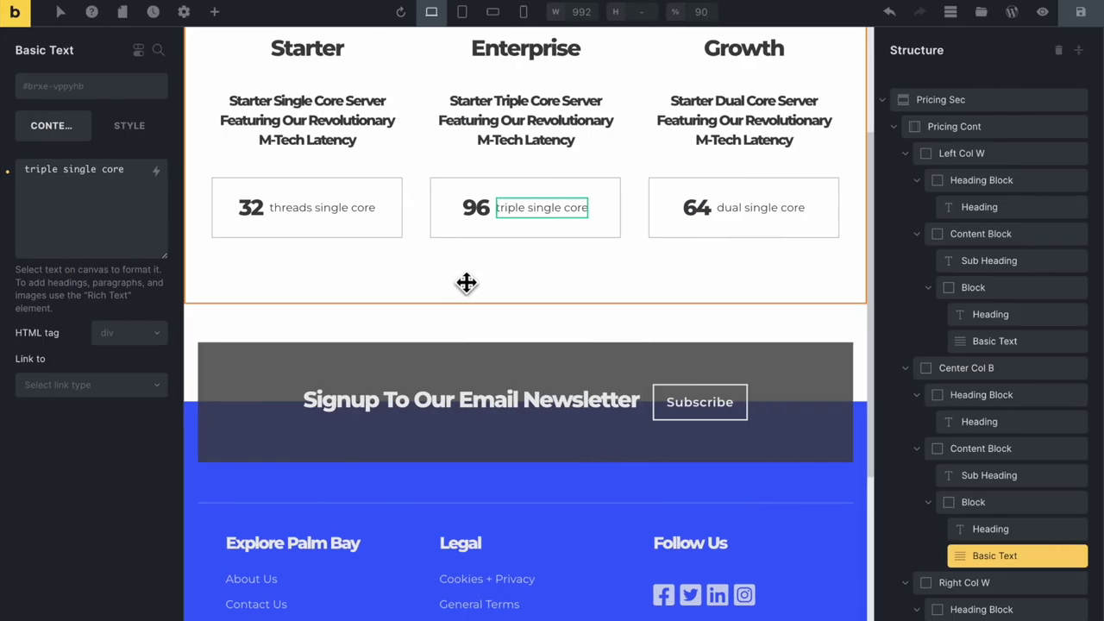
scroll(595, 279, up, 2)
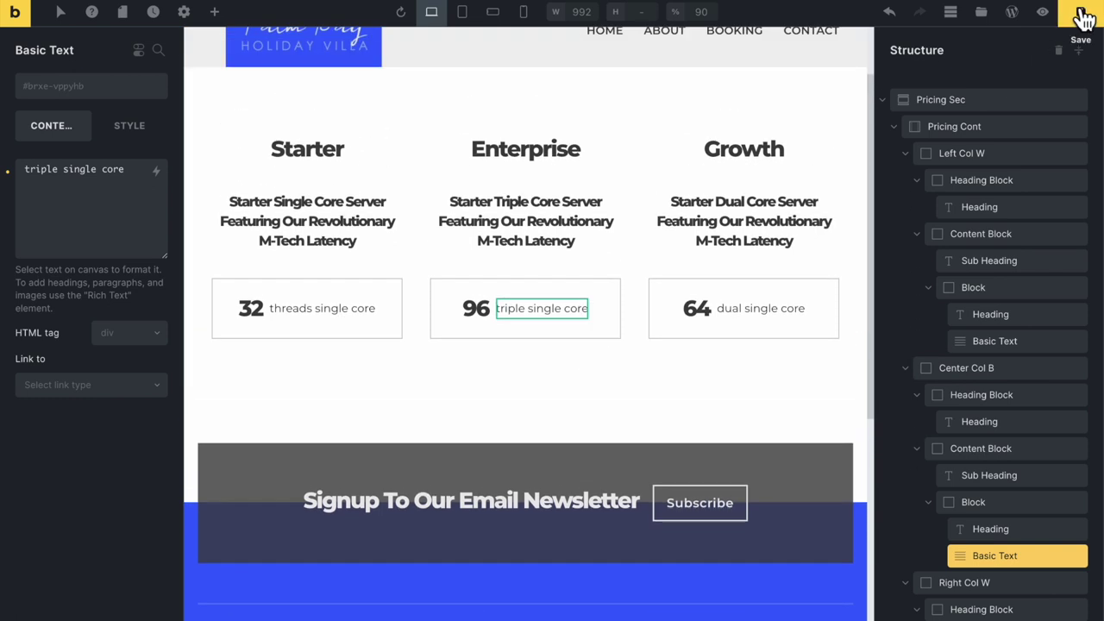
click(1082, 17)
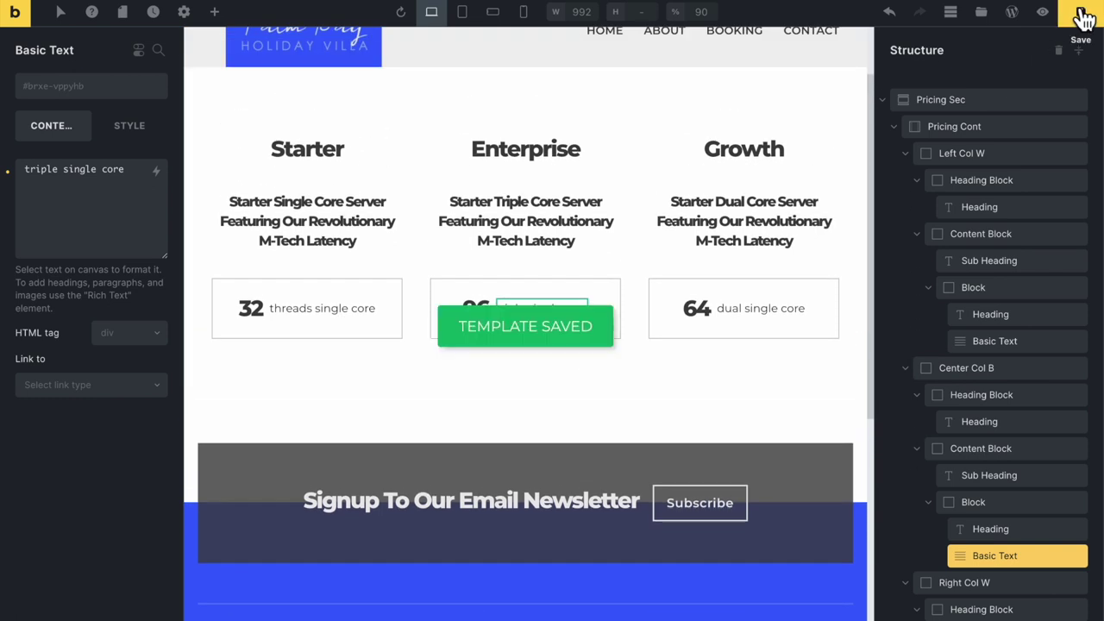
Add a Heading element at the end of the Starter column's content block, below the core block
click(409, 267)
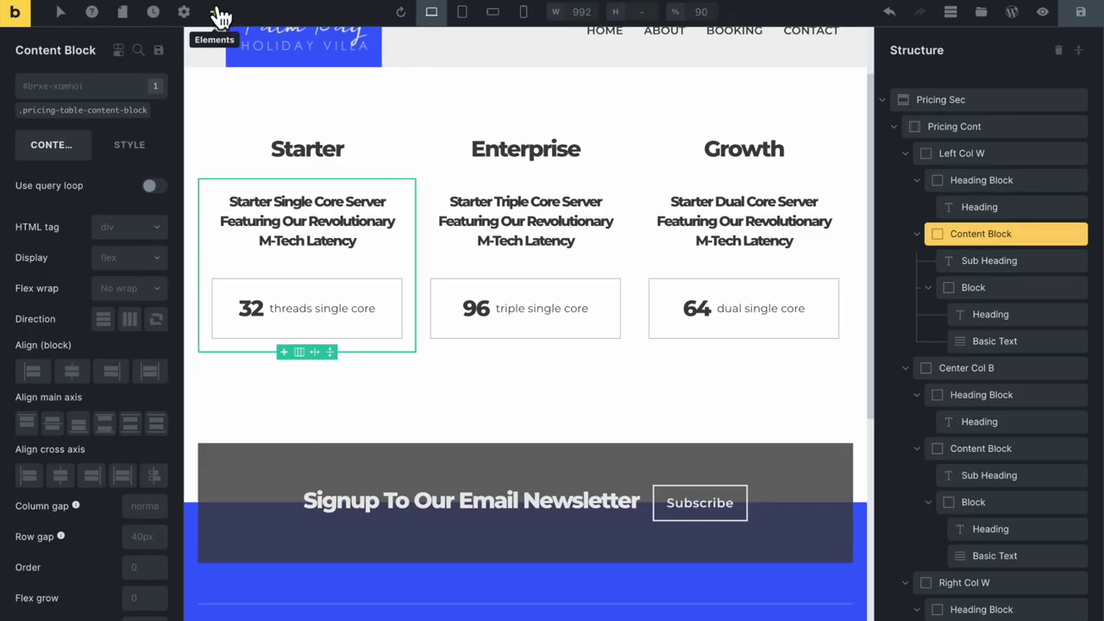
click(215, 12)
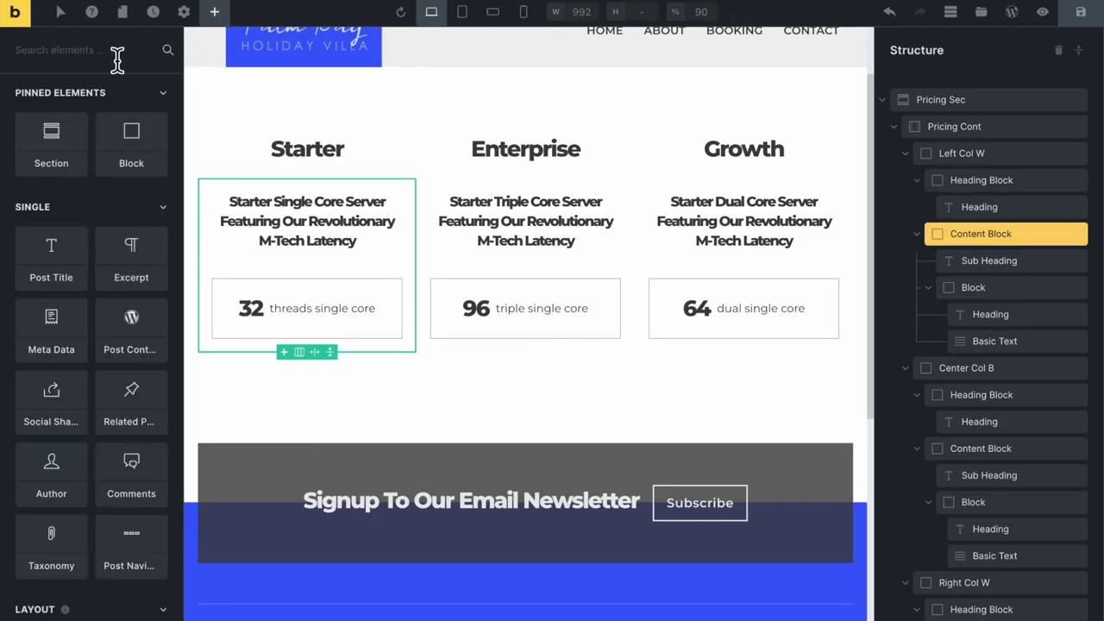
click(117, 53)
text(head)
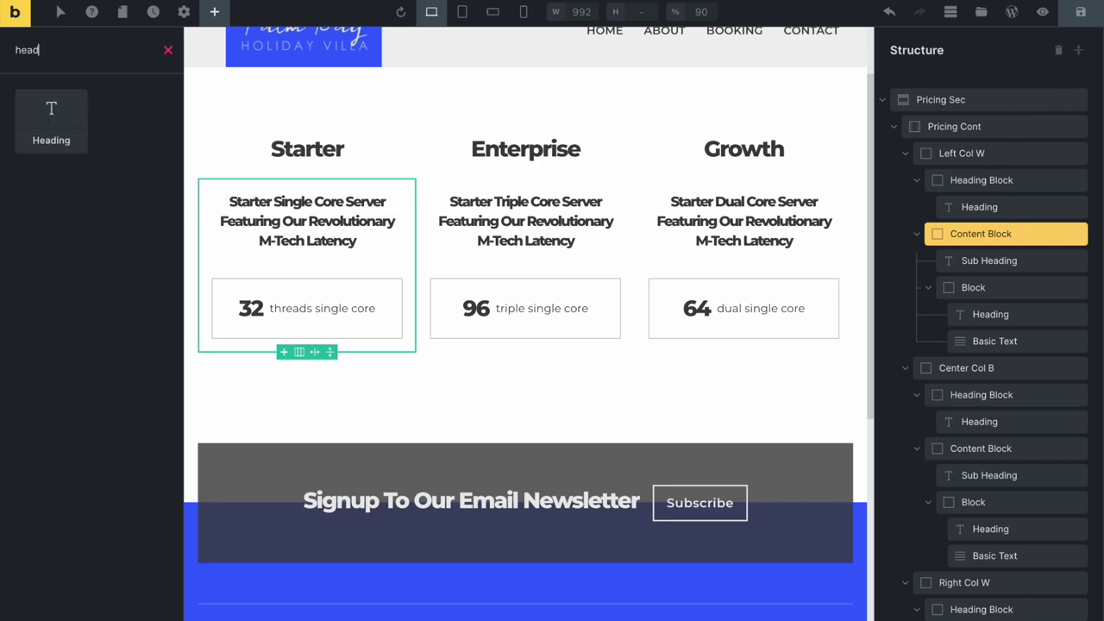
click(72, 145)
click(287, 382)
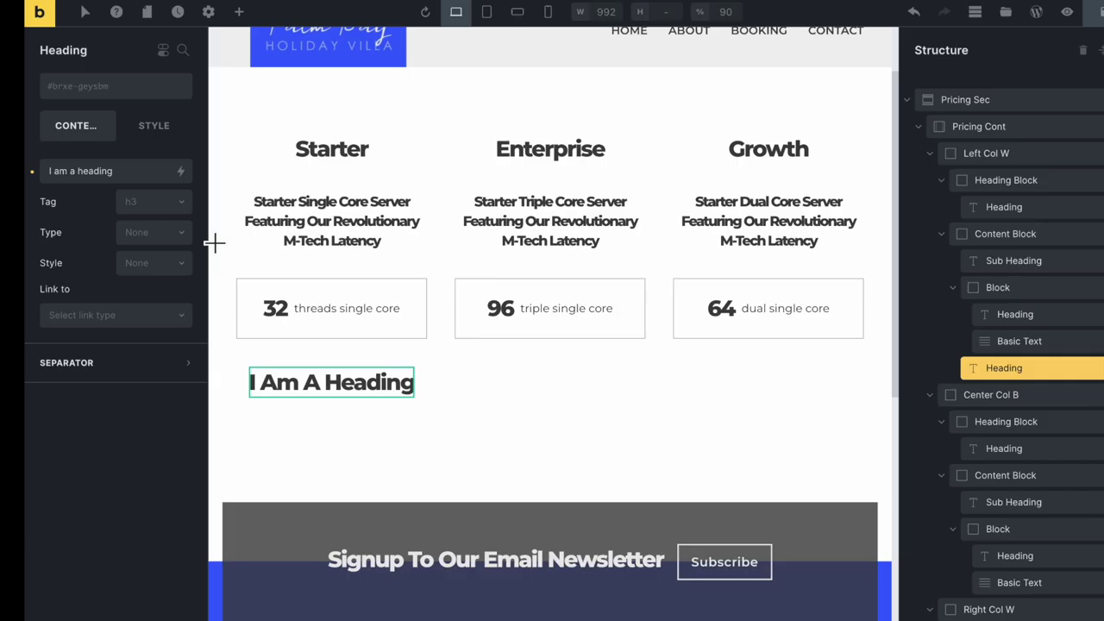
Apply the pricing-table__sub-heading-h5 class to the new Starter heading and set its tag to h5
click(323, 215)
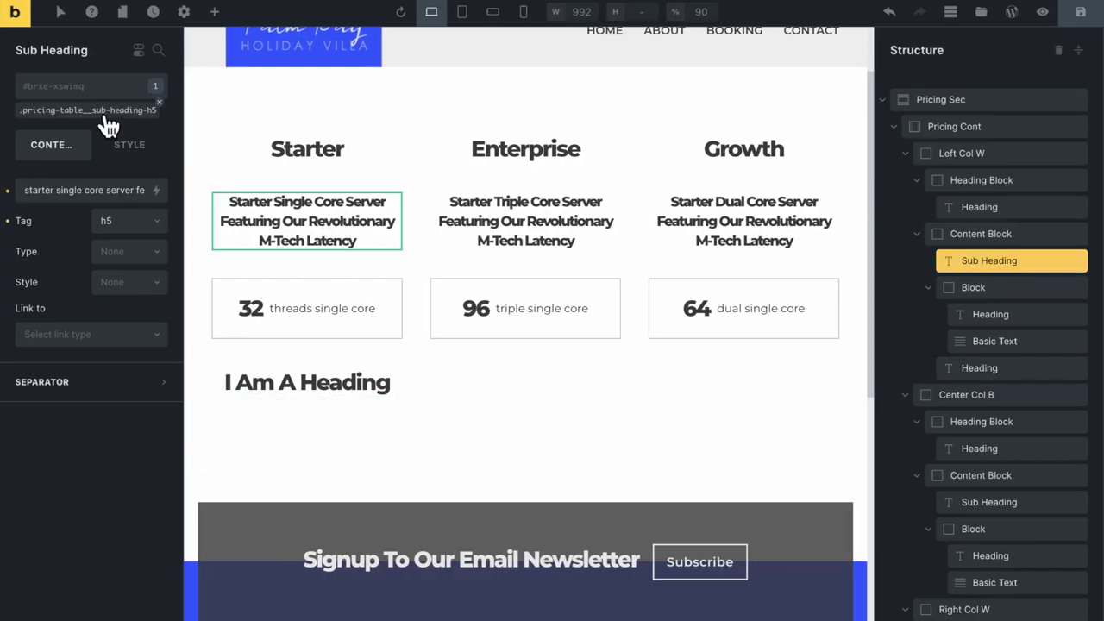
click(291, 382)
click(62, 89)
text(sub-head)
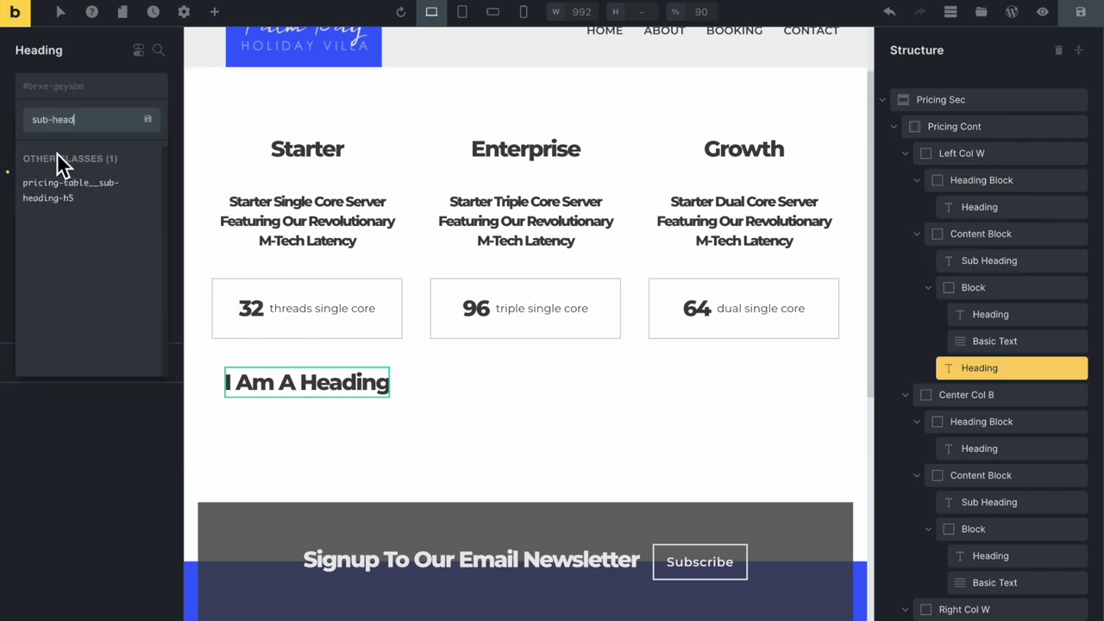
click(58, 184)
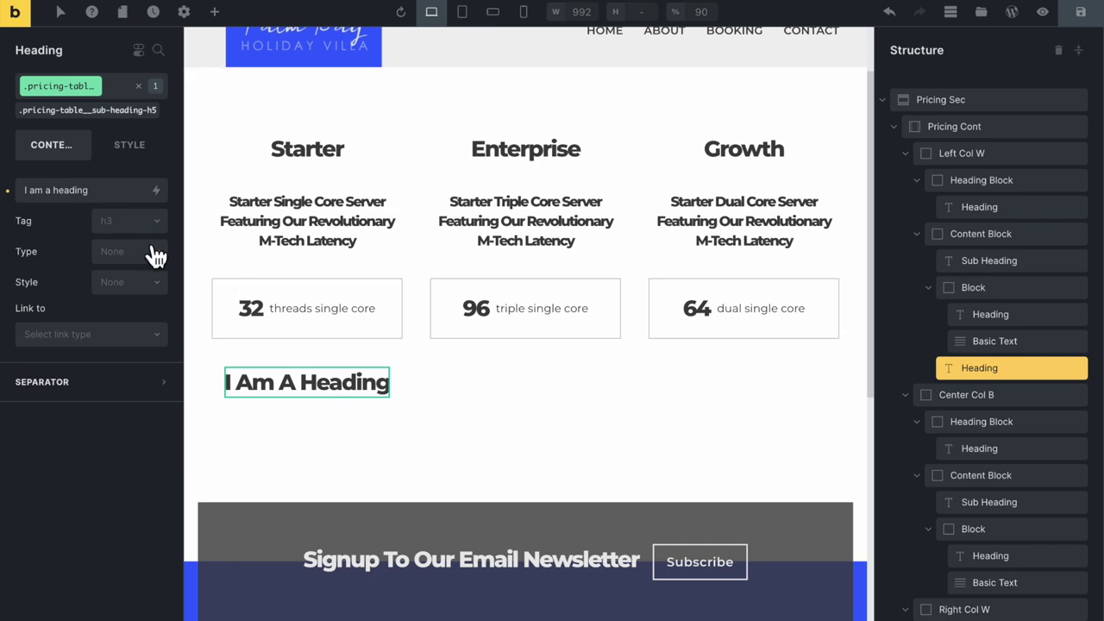
click(153, 226)
click(129, 350)
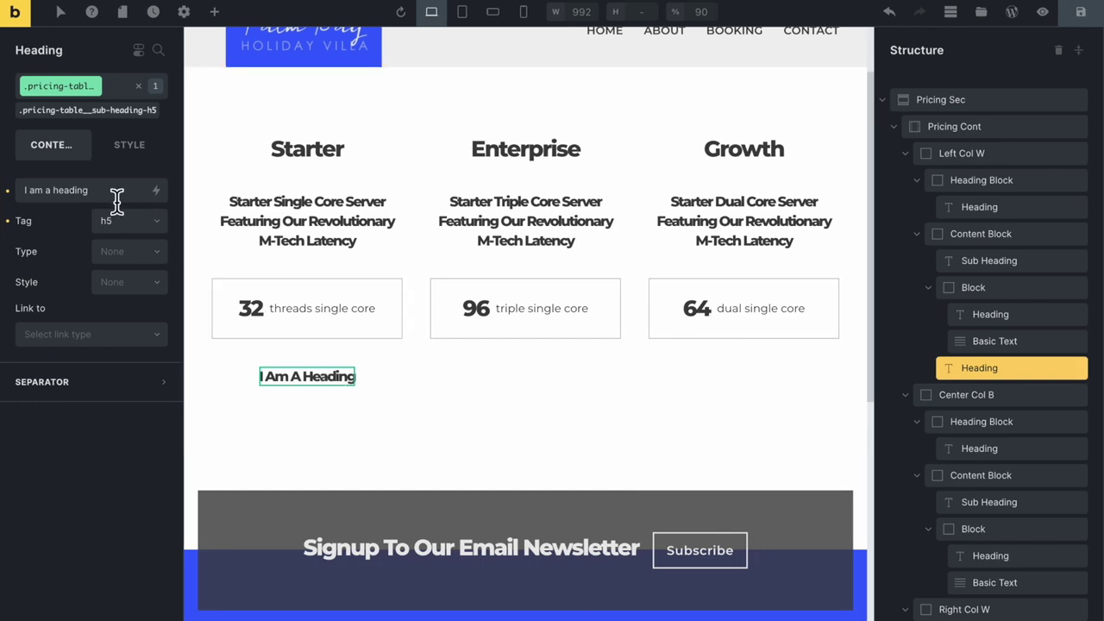
Replace the placeholder text of the new Starter heading with "CDN Servers In"
double_click(89, 193)
text(CD)
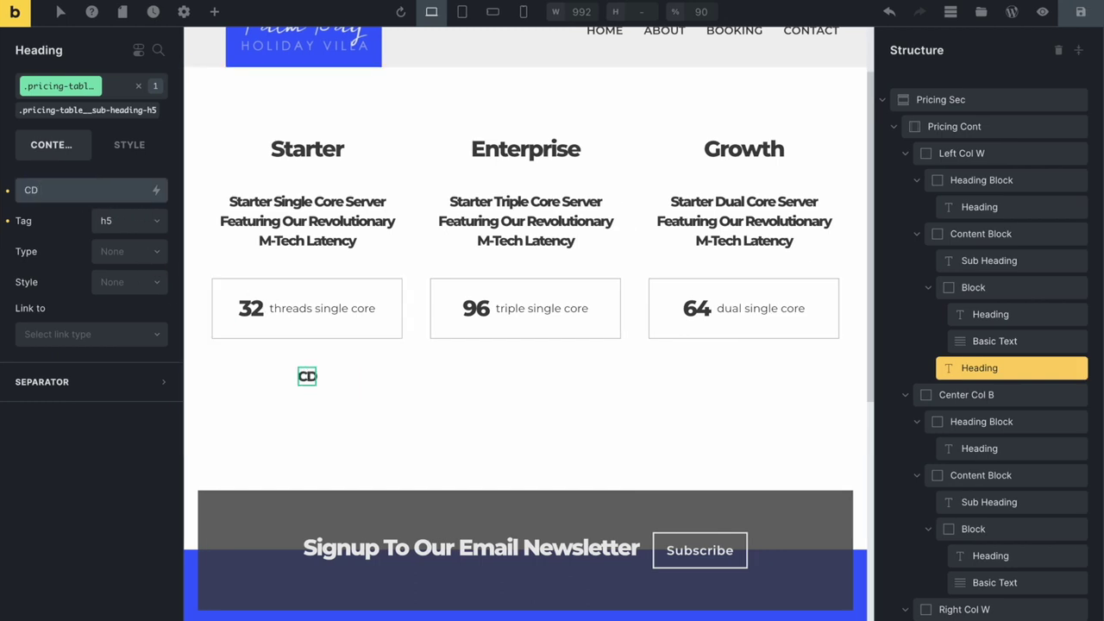
text(N Servers In)
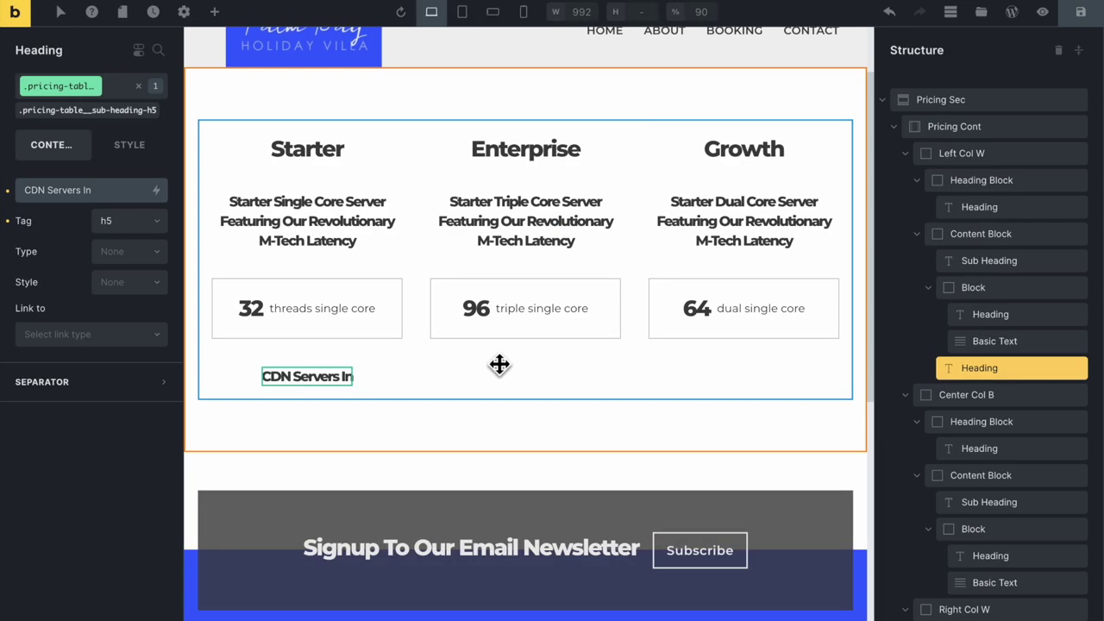
Duplicate the "CDN Servers In" heading twice and move the copies below the core blocks of the Enterprise and Growth columns
right_click(318, 373)
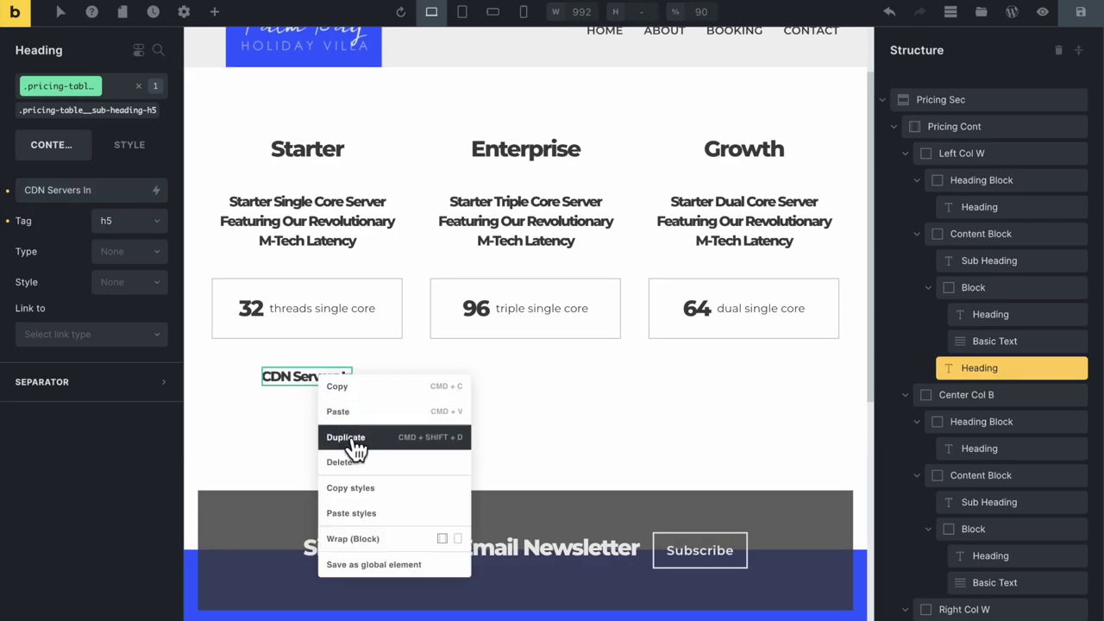
click(355, 433)
right_click(328, 377)
click(352, 437)
drag(342, 376, 479, 336)
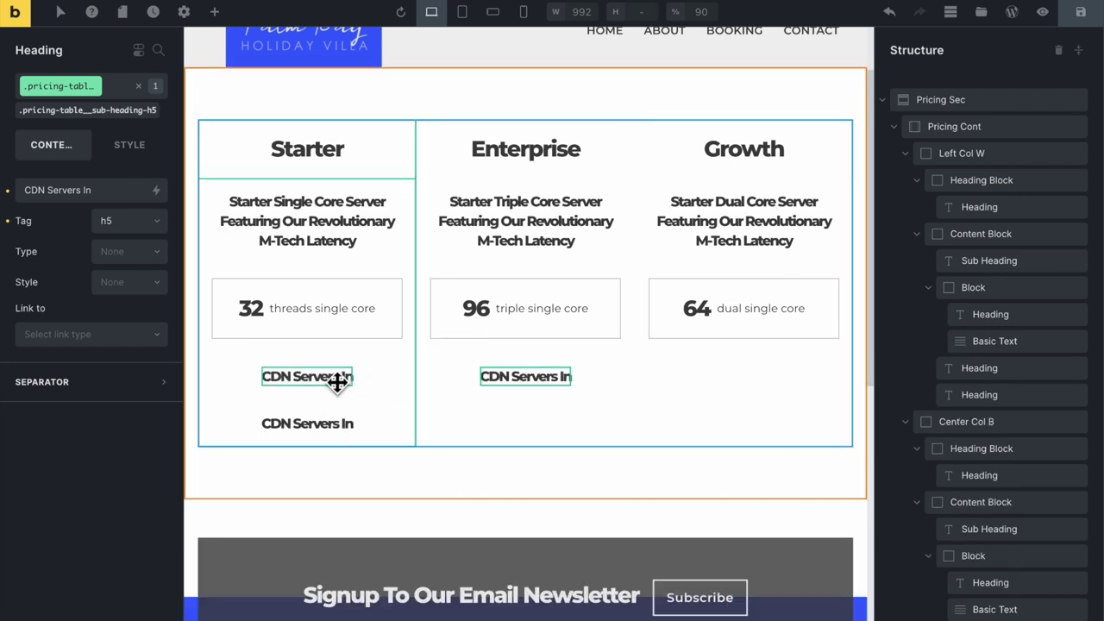
drag(337, 383, 663, 377)
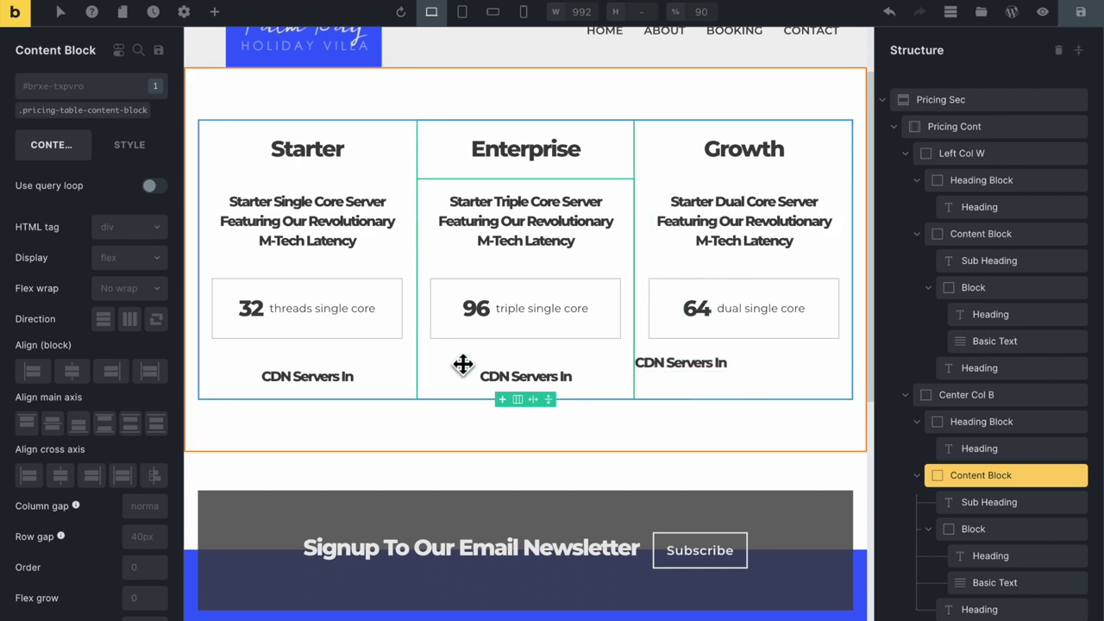
Move the misplaced "CDN Servers In" heading of the Growth column into that column's content block, below the core block, and save the template
click(528, 376)
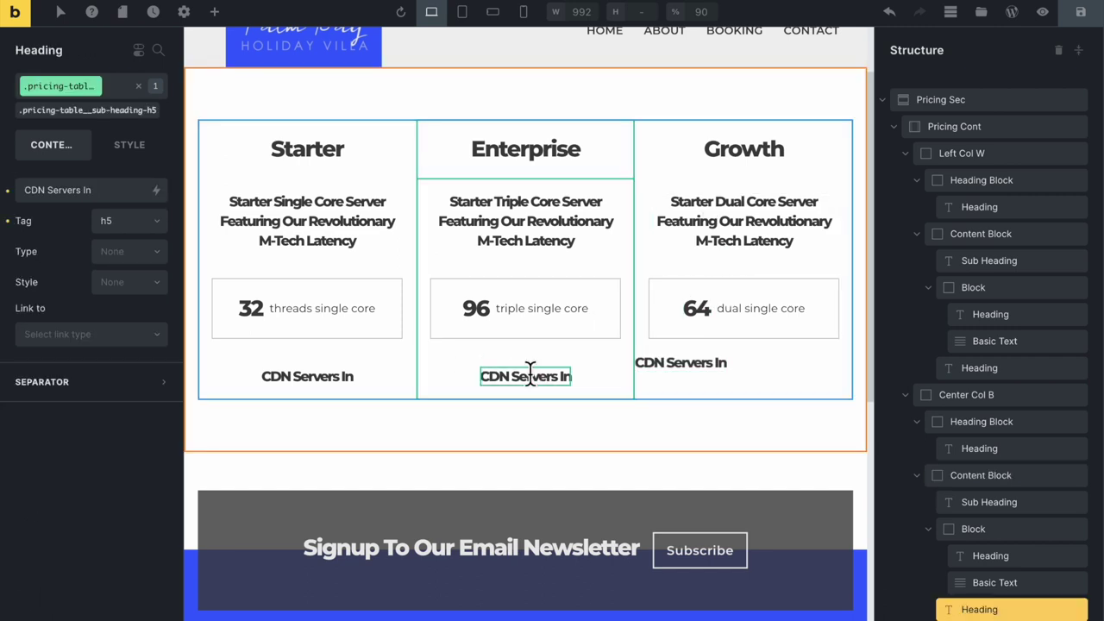
scroll(983, 396, down, 3)
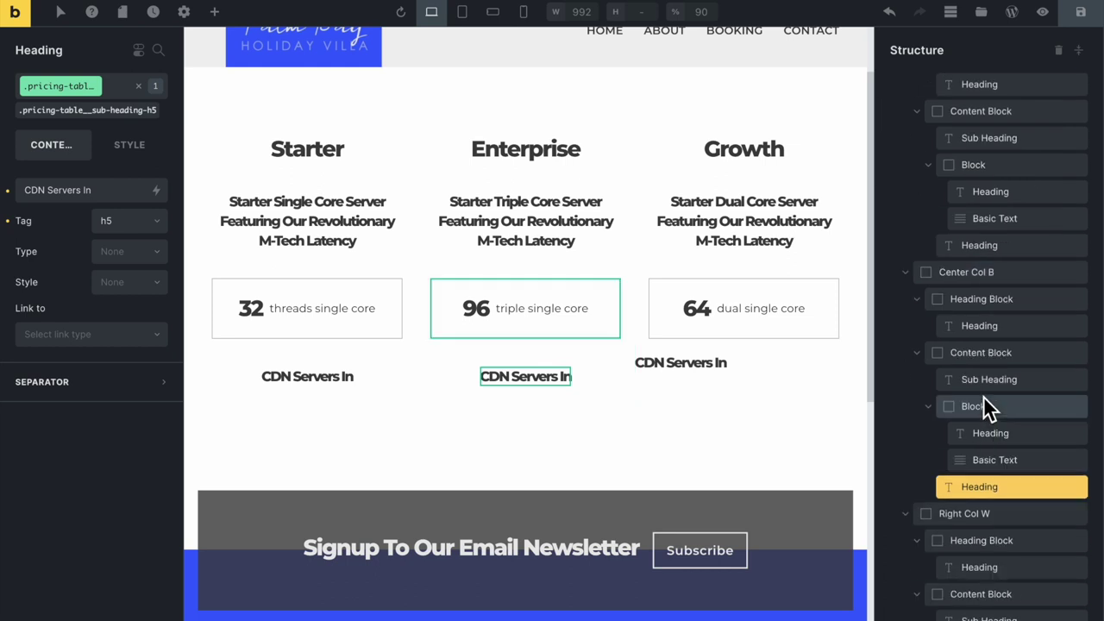
click(605, 365)
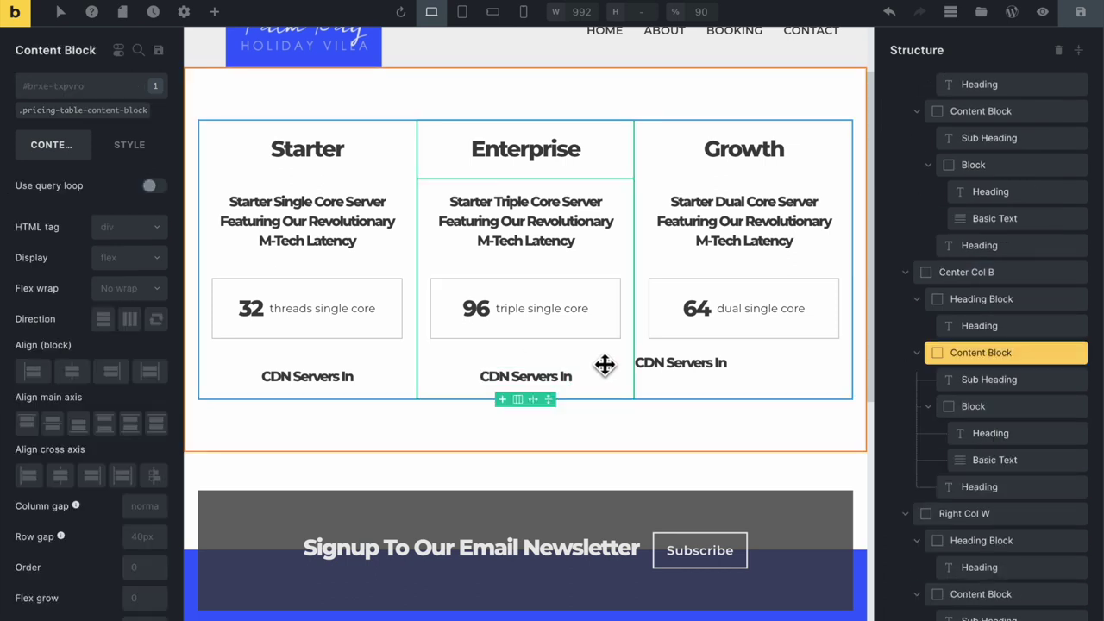
click(847, 257)
drag(683, 369, 701, 352)
scroll(716, 318, up, 1)
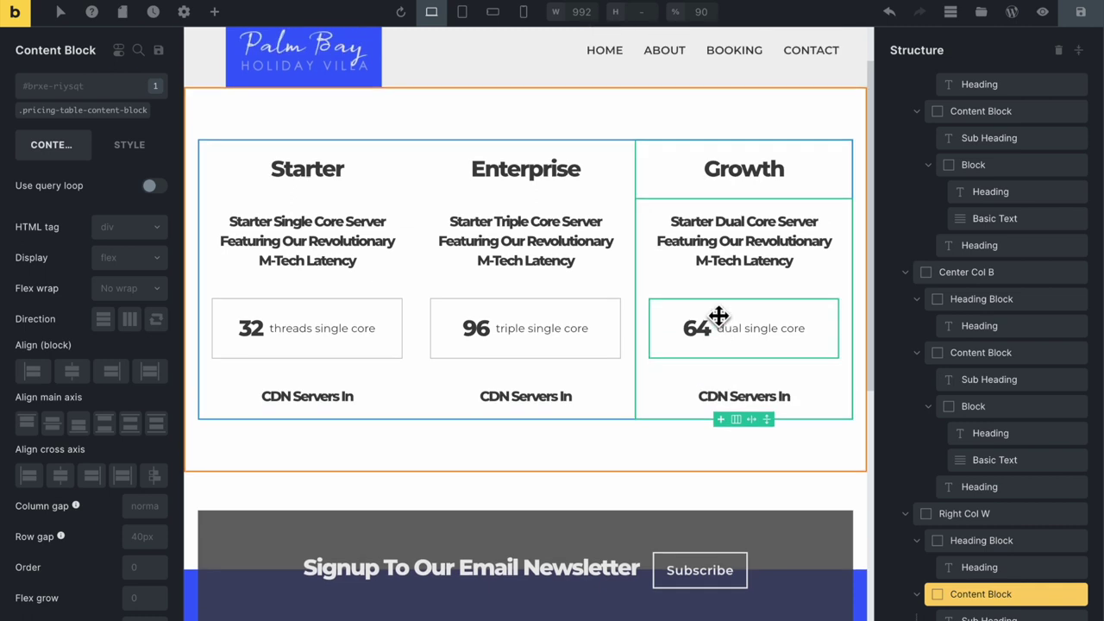
click(1078, 20)
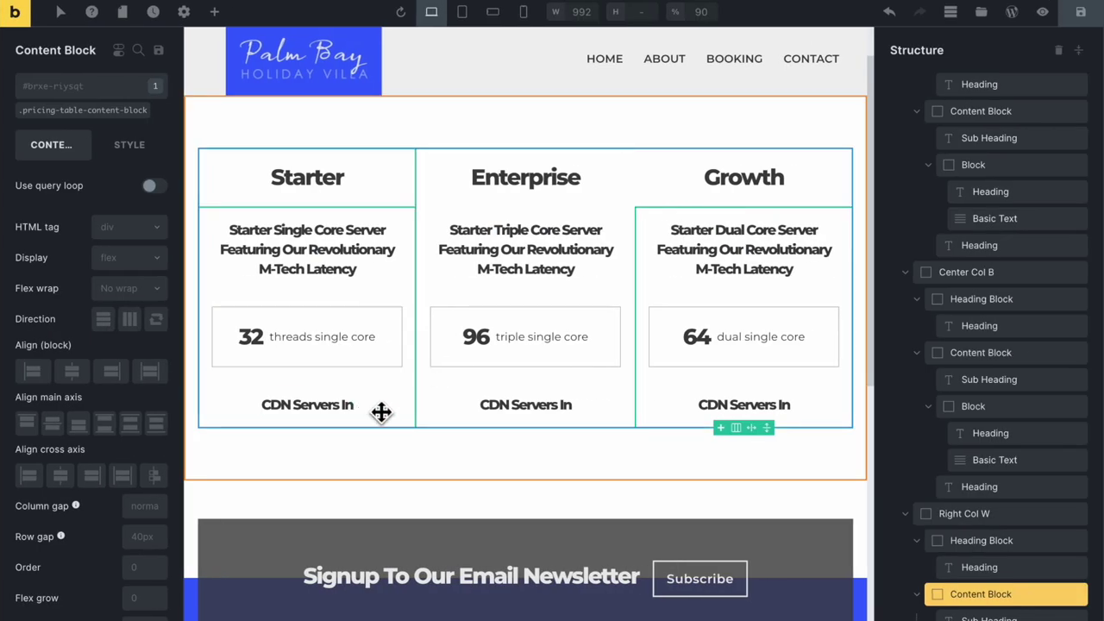
Add a Basic Text element to the Starter column's content block, below its "CDN Servers In" heading
click(381, 412)
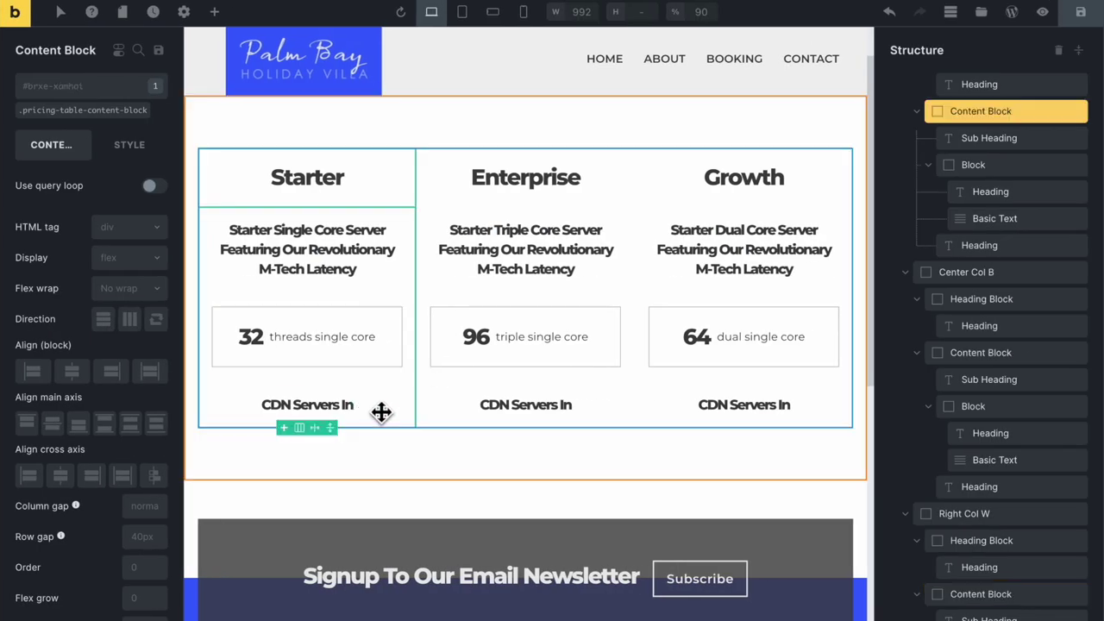
click(215, 12)
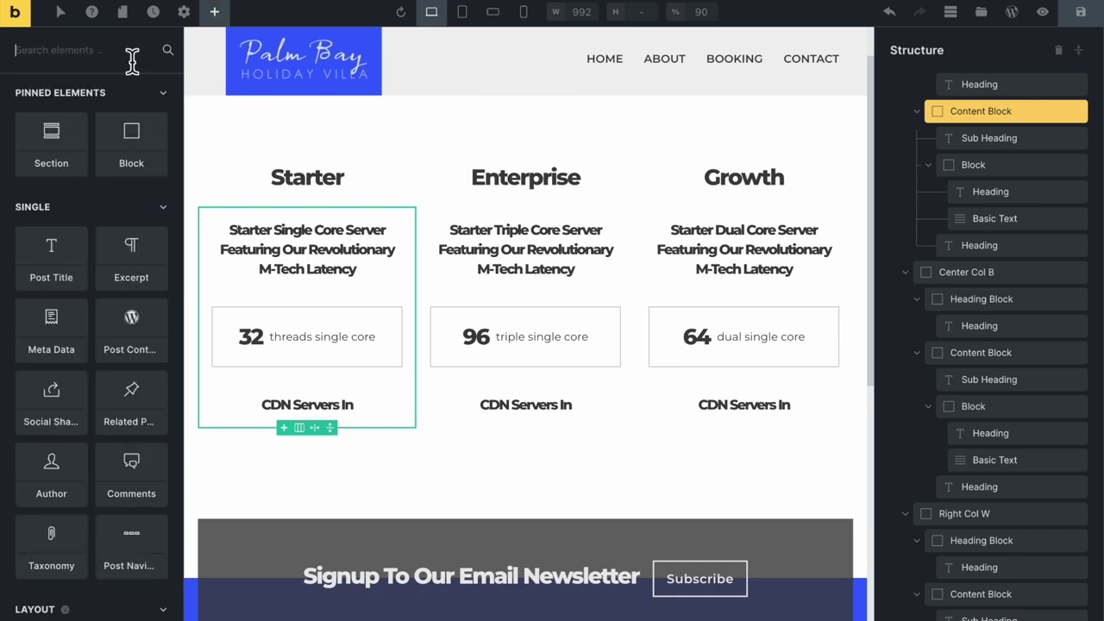
text(bas)
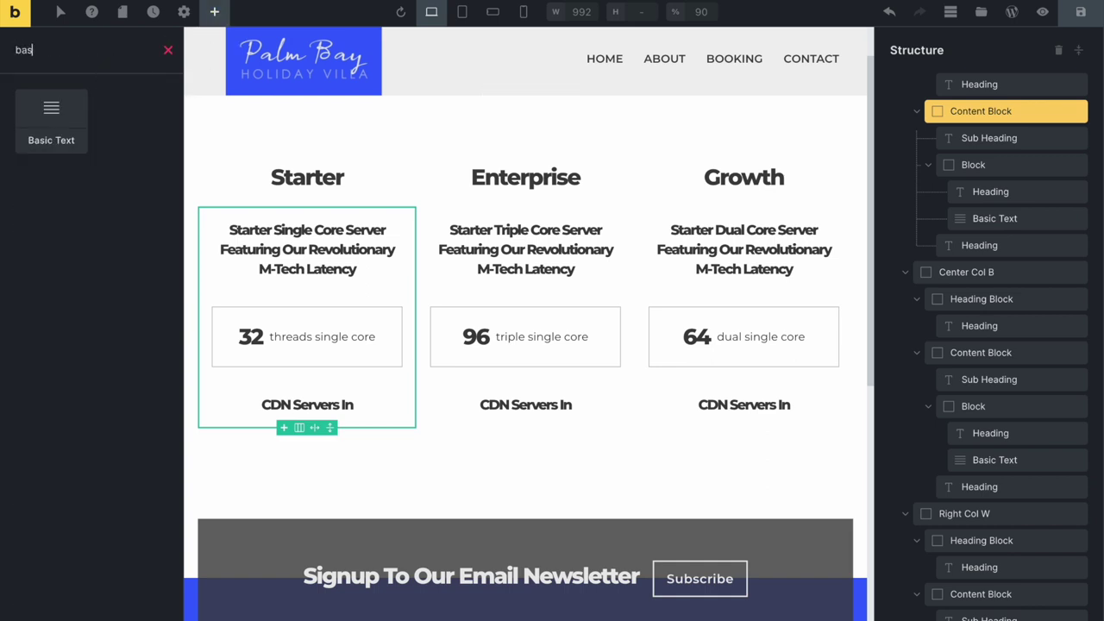
click(51, 120)
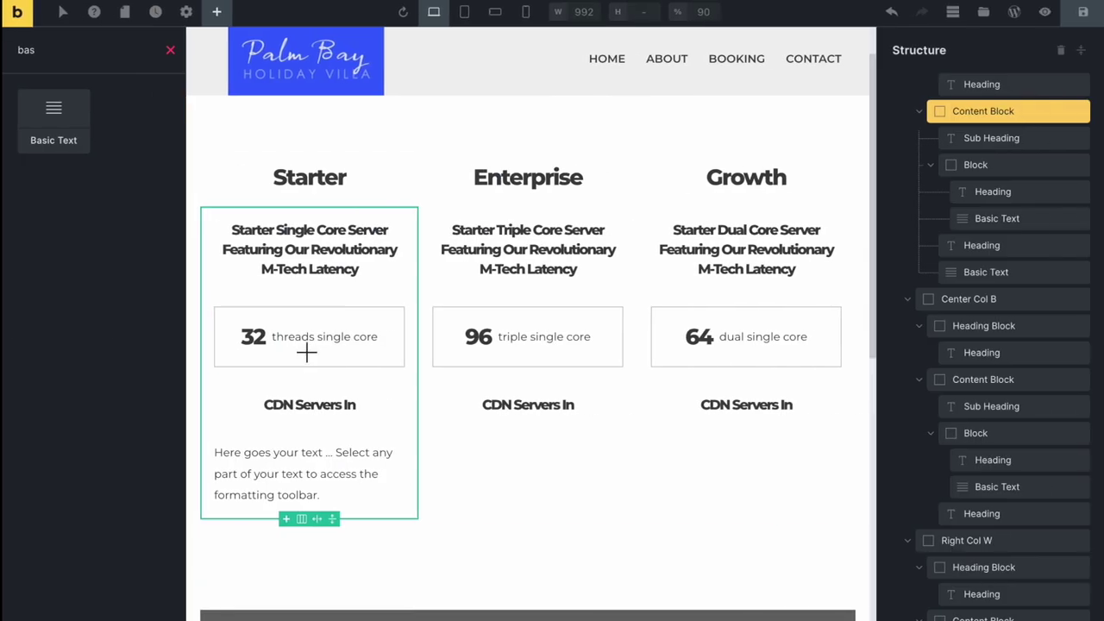
Replace the placeholder of the new Starter basic text with "Europe, Middle-East, & Asia"
click(310, 490)
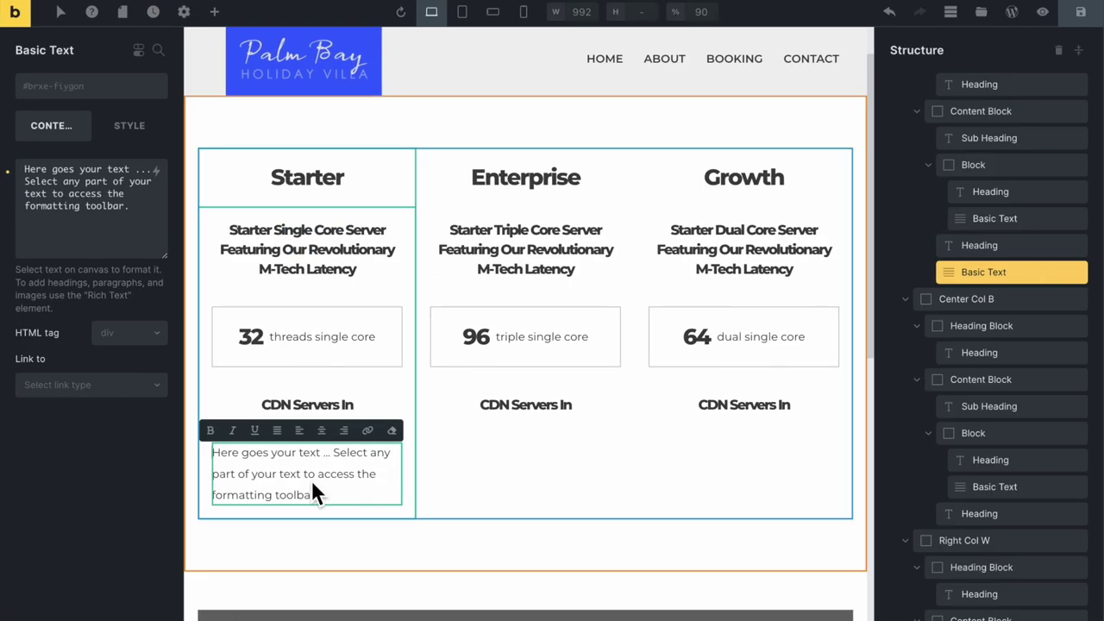
text(Euro)
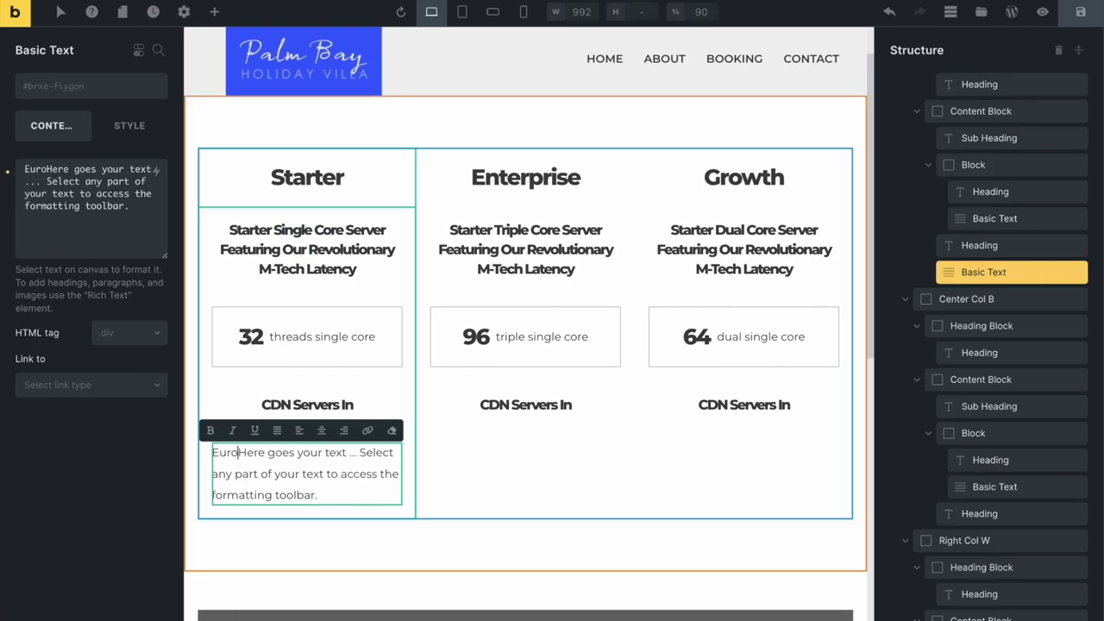
text(pe)
key(shift+Down)
key(shift+Down)
text(,)
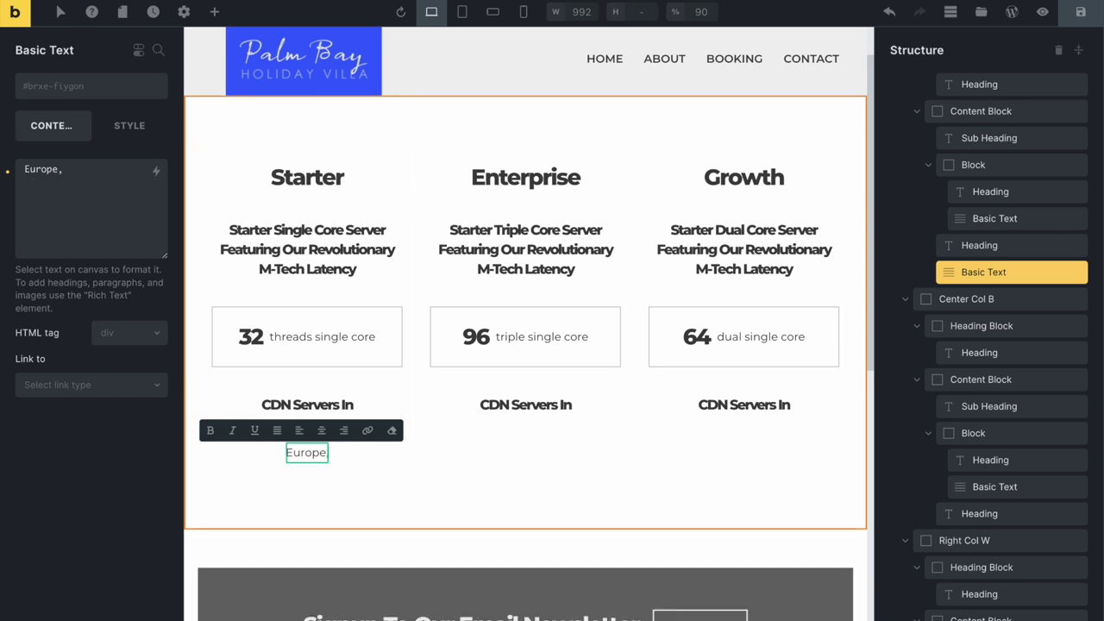
text( Middle)
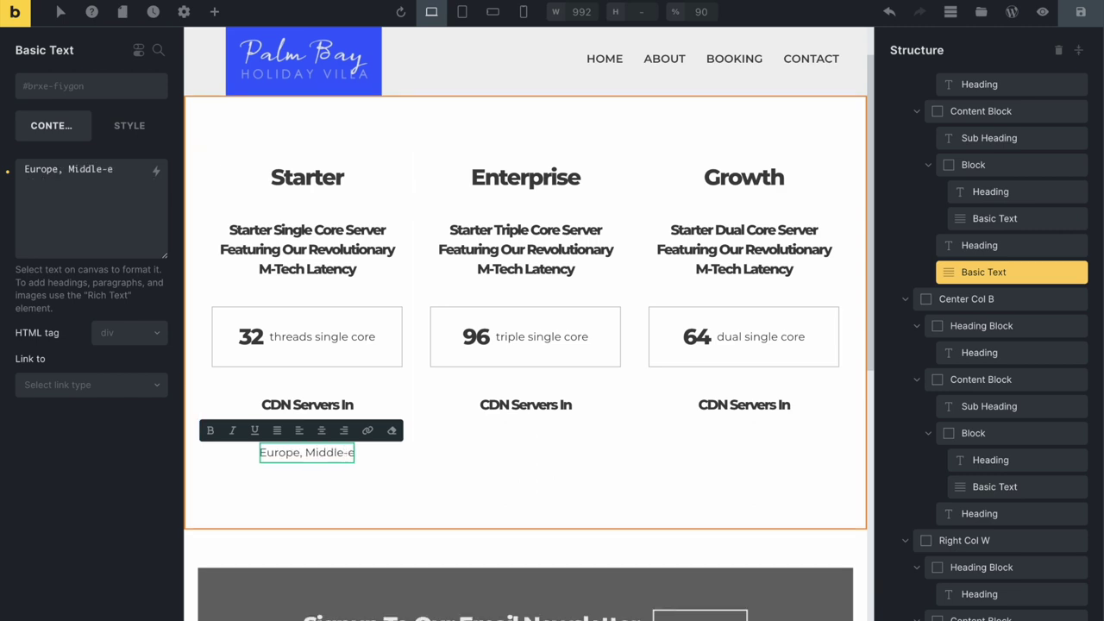
text(-e)
key(BackSpace)
text(East, and )
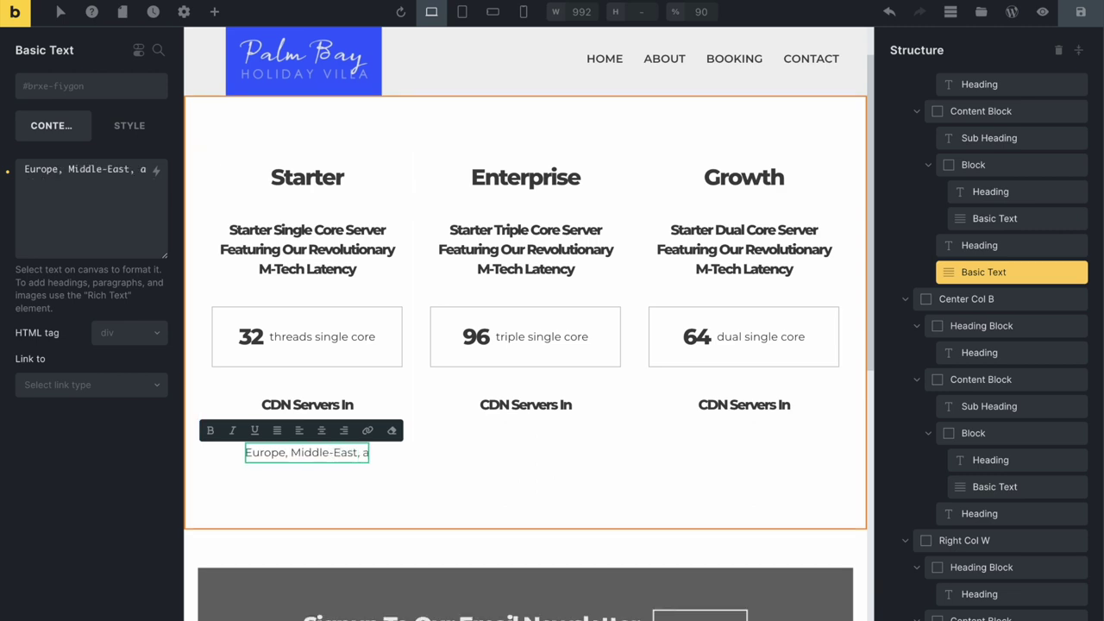
text(Asia)
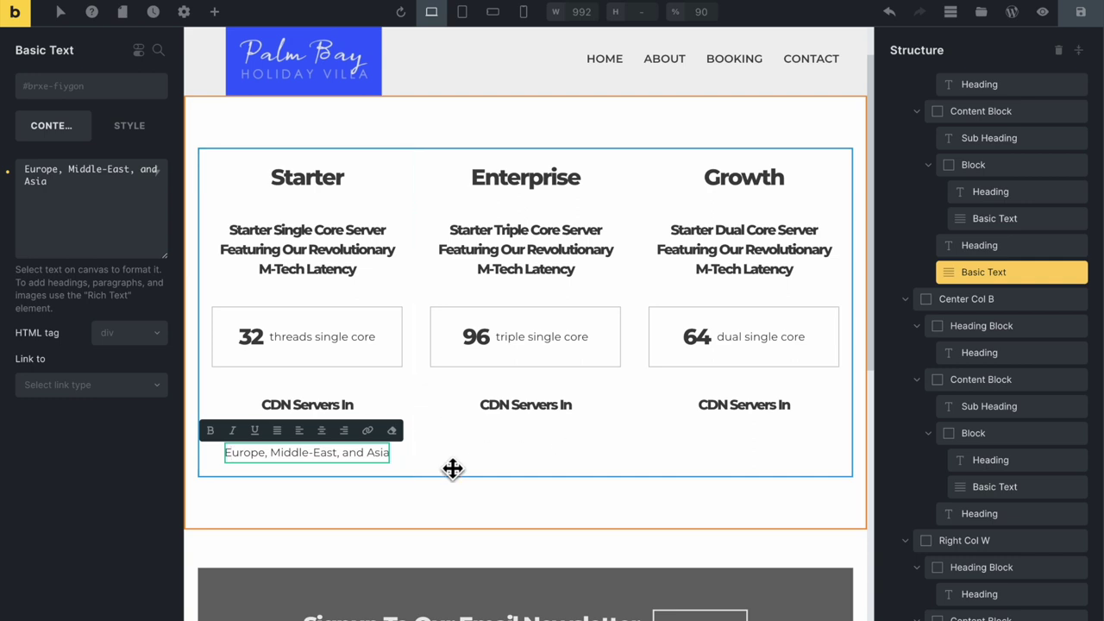
click(141, 170)
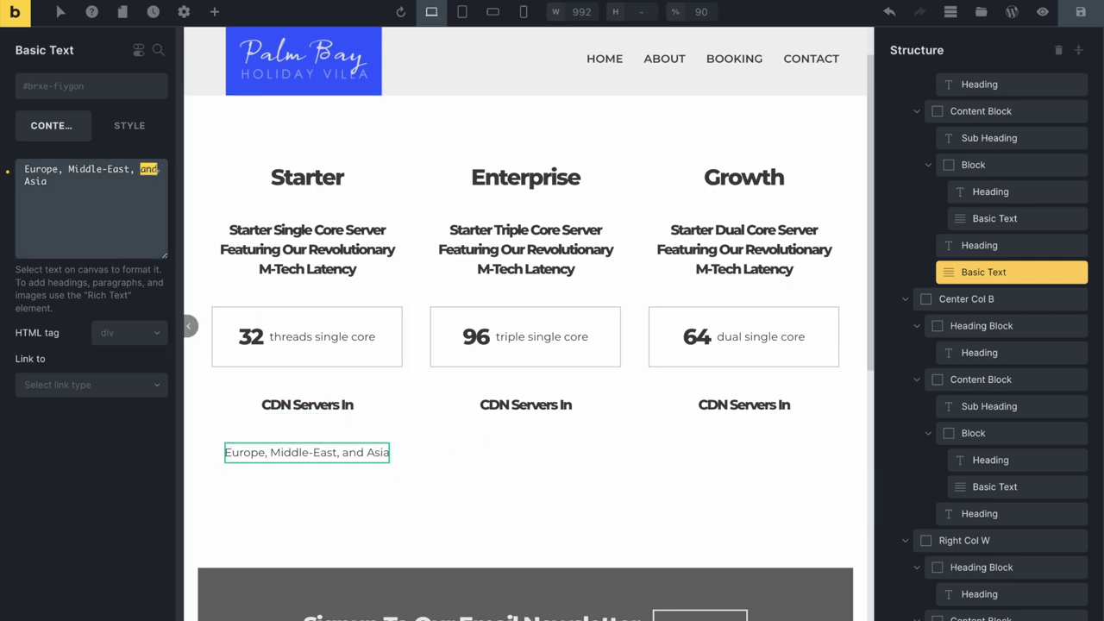
text(&)
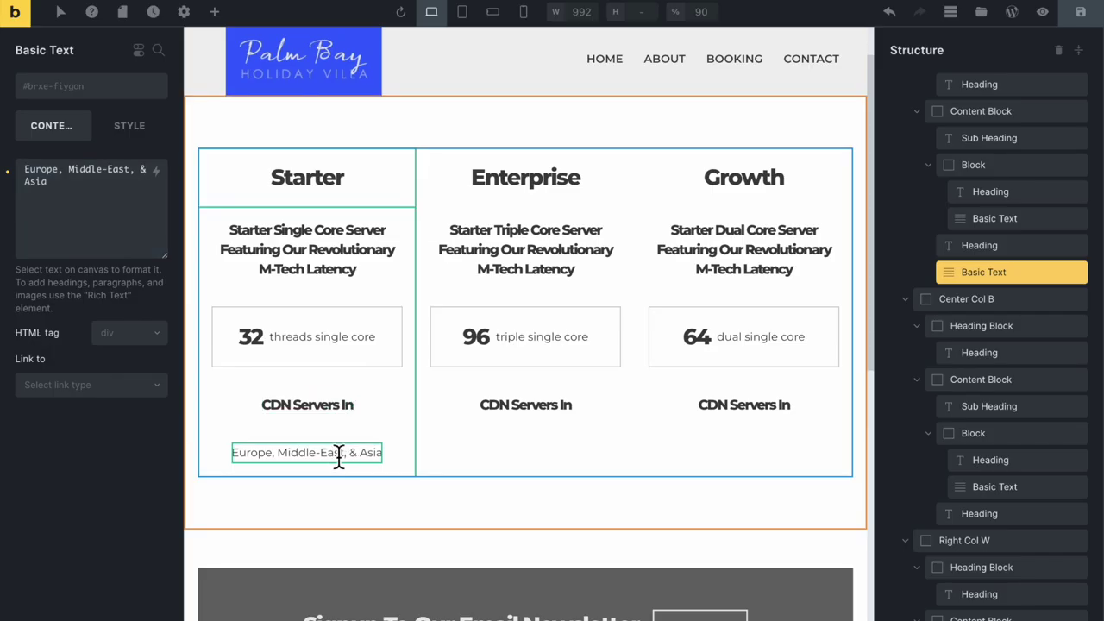
Duplicate the Starter server-location text twice and move the copies below the "CDN Servers In" headings of the Enterprise and Growth columns
key(ctrl+d)
drag(369, 497, 524, 424)
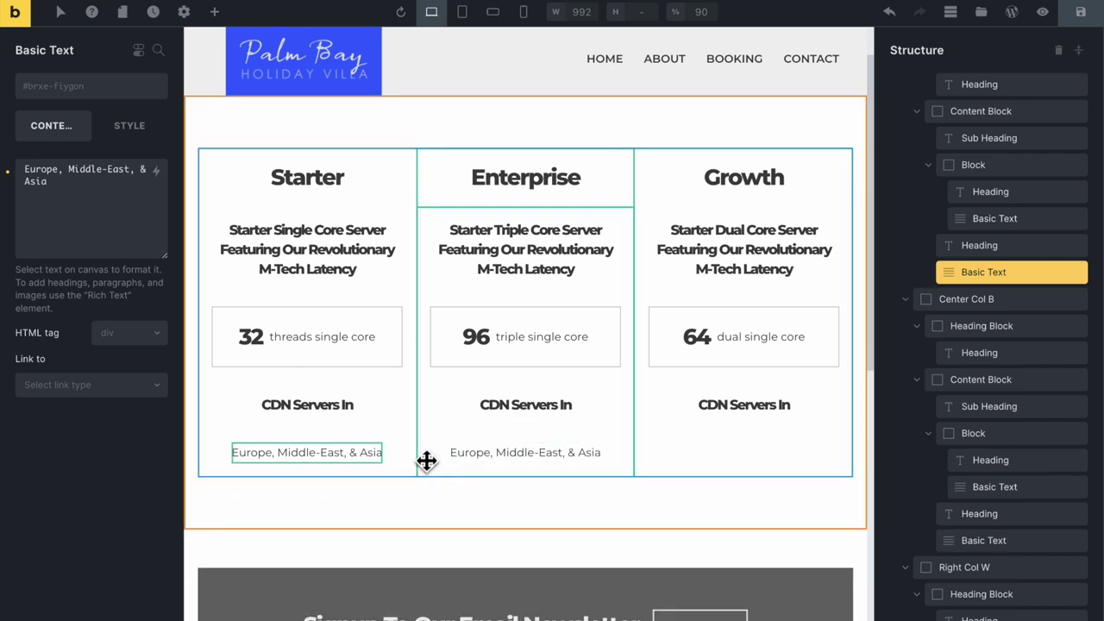
key(ctrl+d)
drag(347, 492, 557, 448)
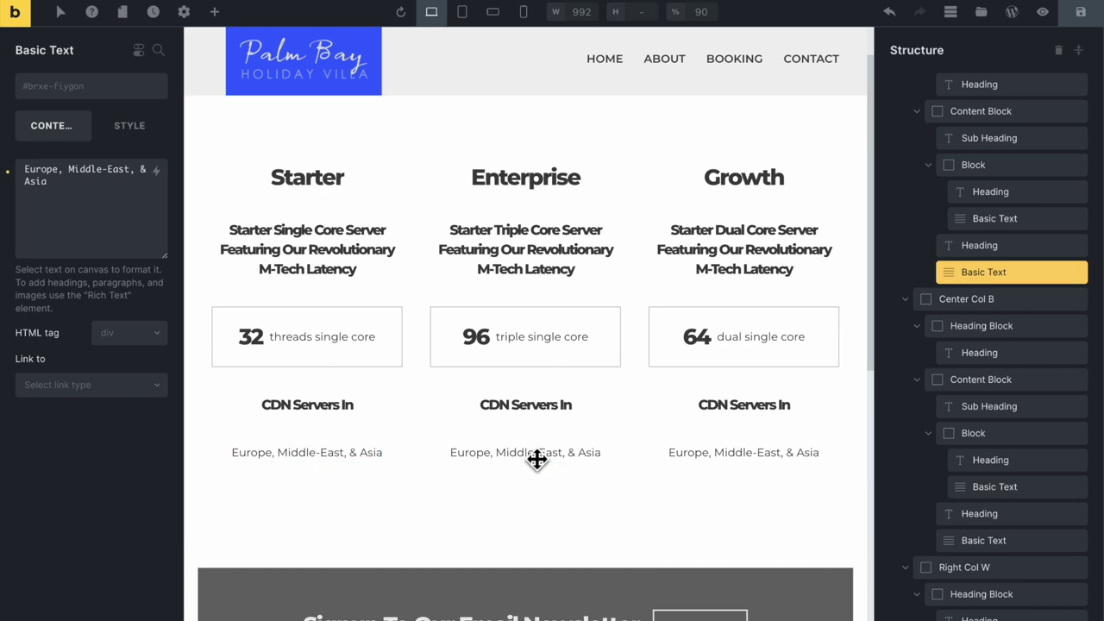
Change the Enterprise column's server-location text to "Multi-planetary (Earth + Mars)"
double_click(532, 446)
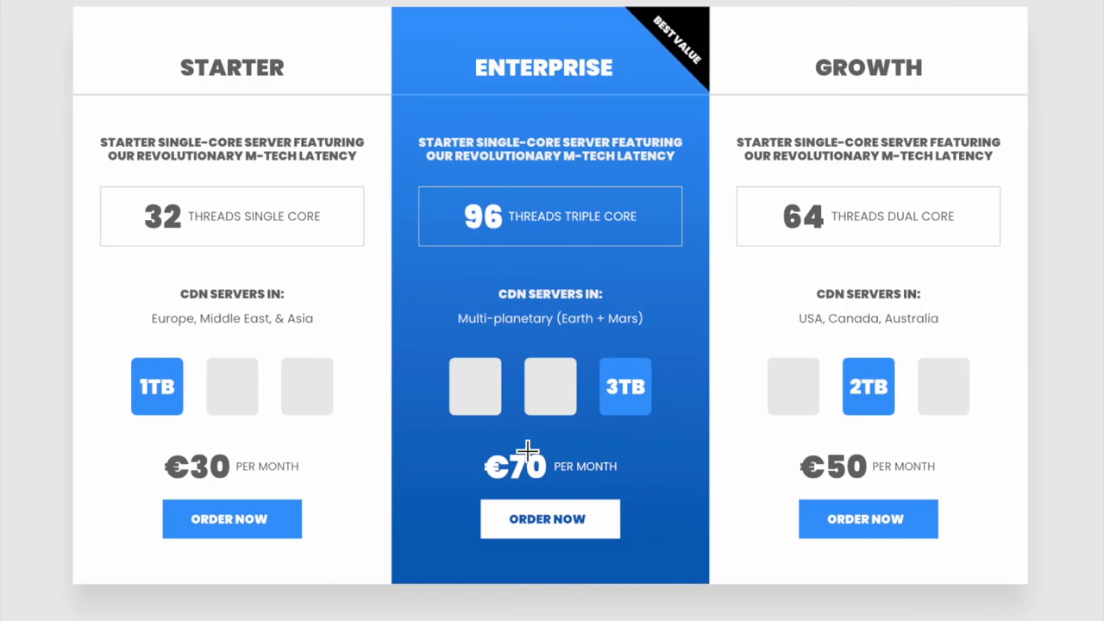
text(Multi-plane)
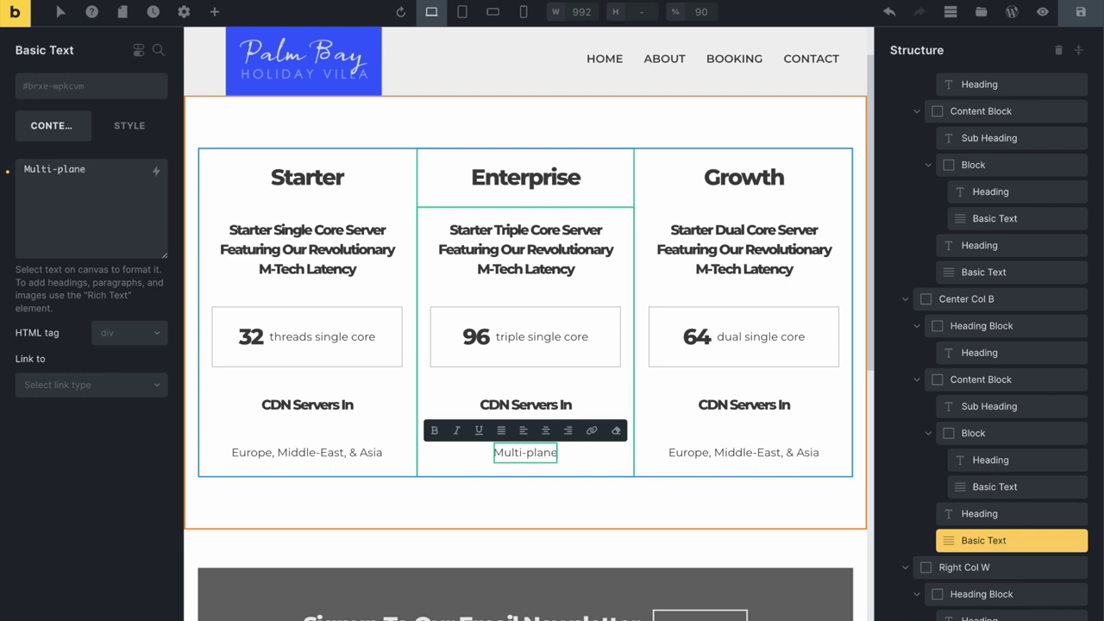
text(tary ())
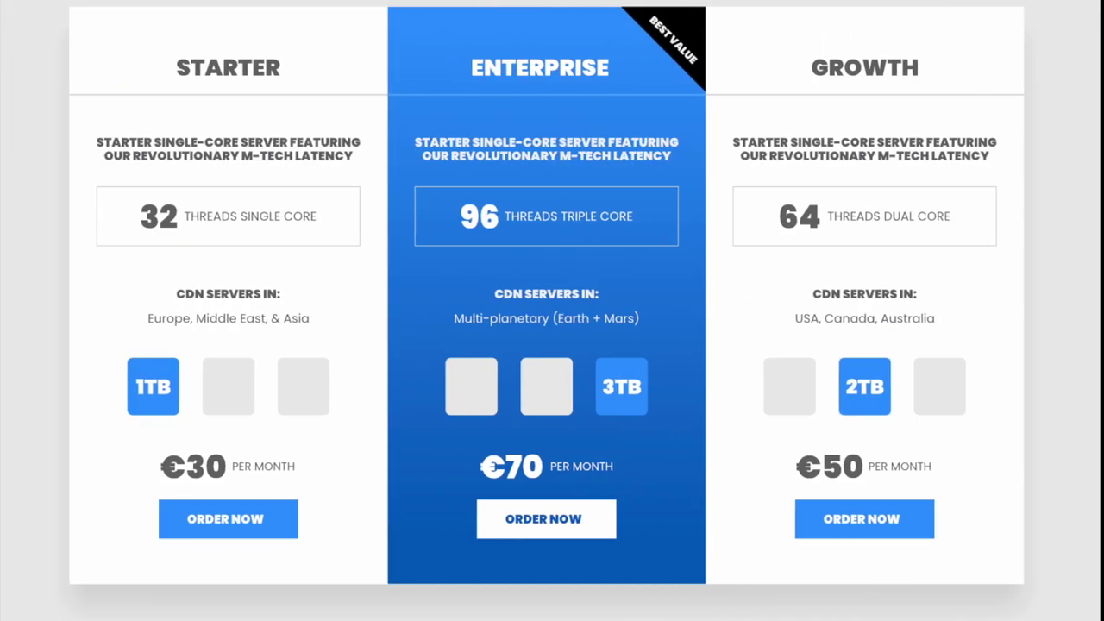
text(Earth + Mars)
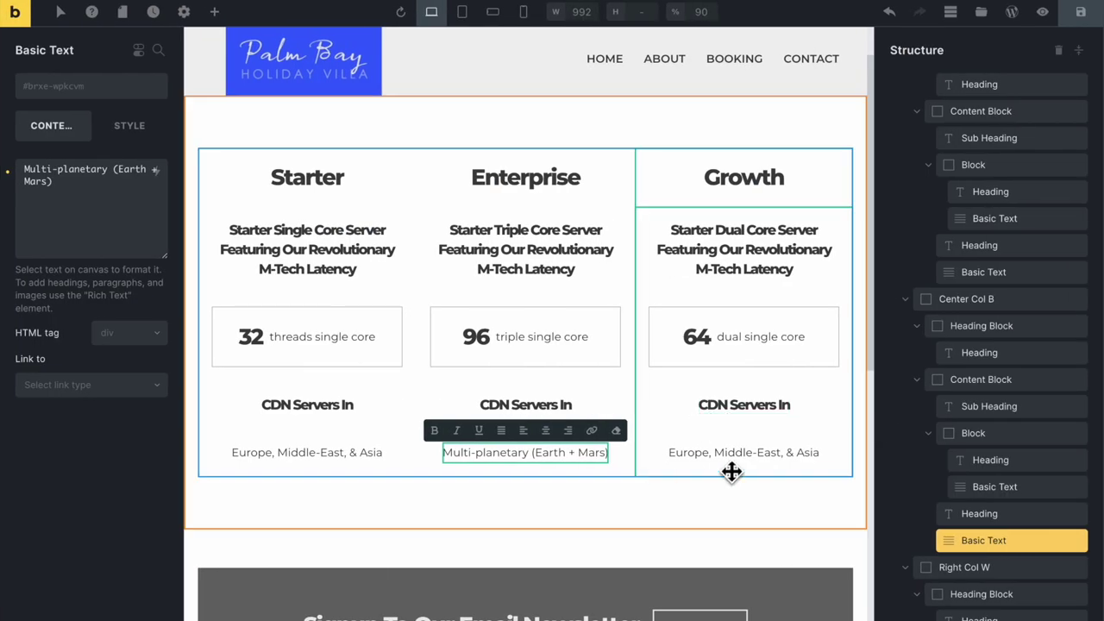
Change the Growth column's server-location text to "USA, Canada, Australia" and save the template
click(744, 457)
triple_click(744, 460)
text(US)
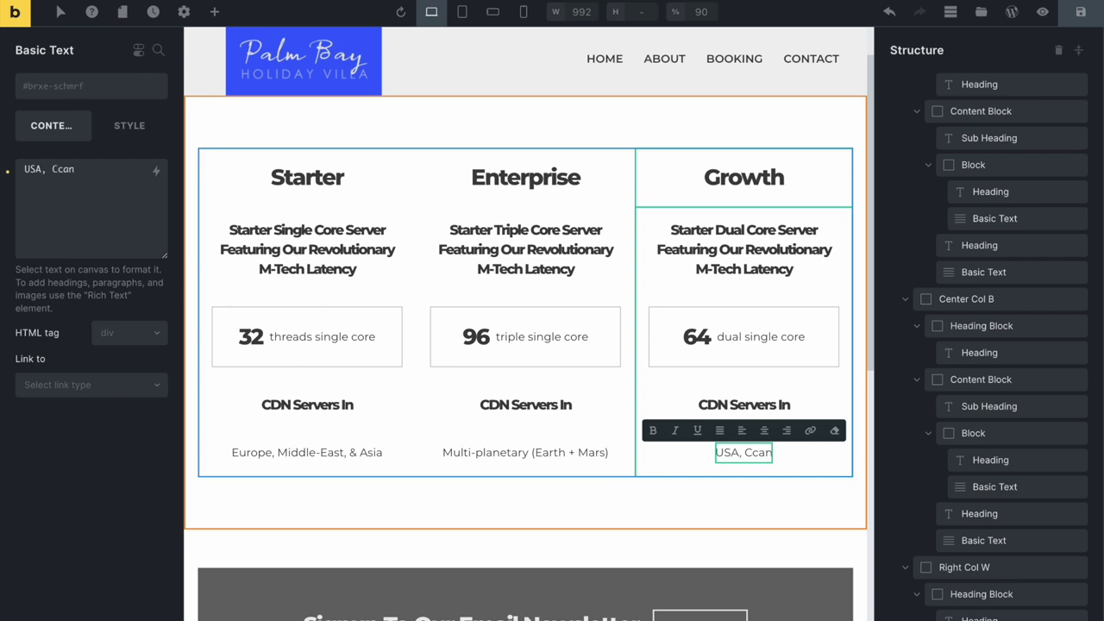
text(A, Canada, Aust)
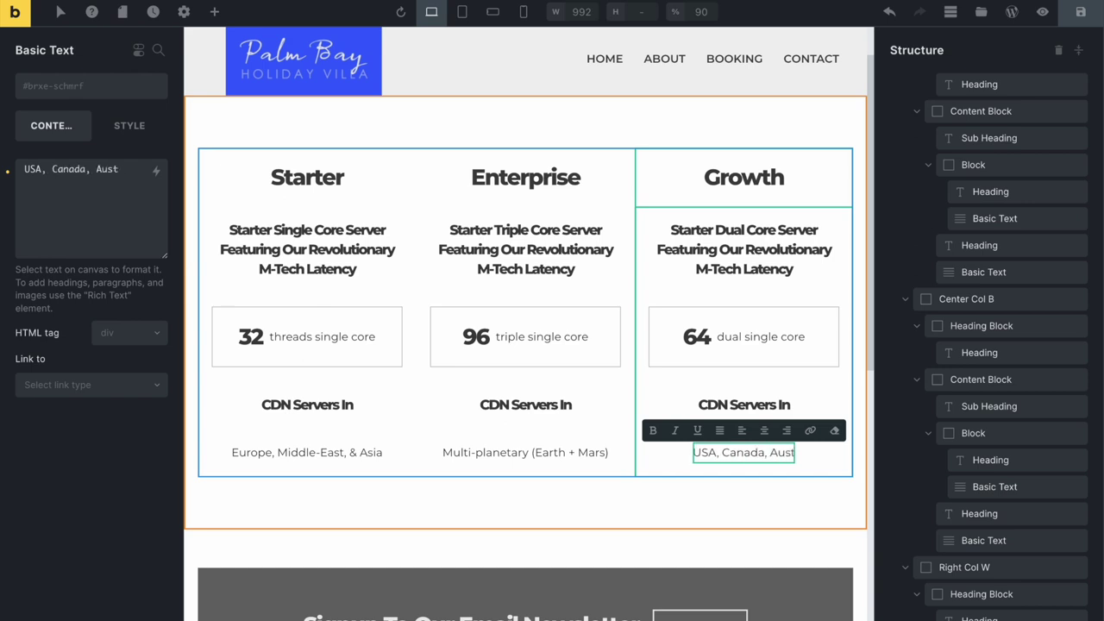
text(ralia)
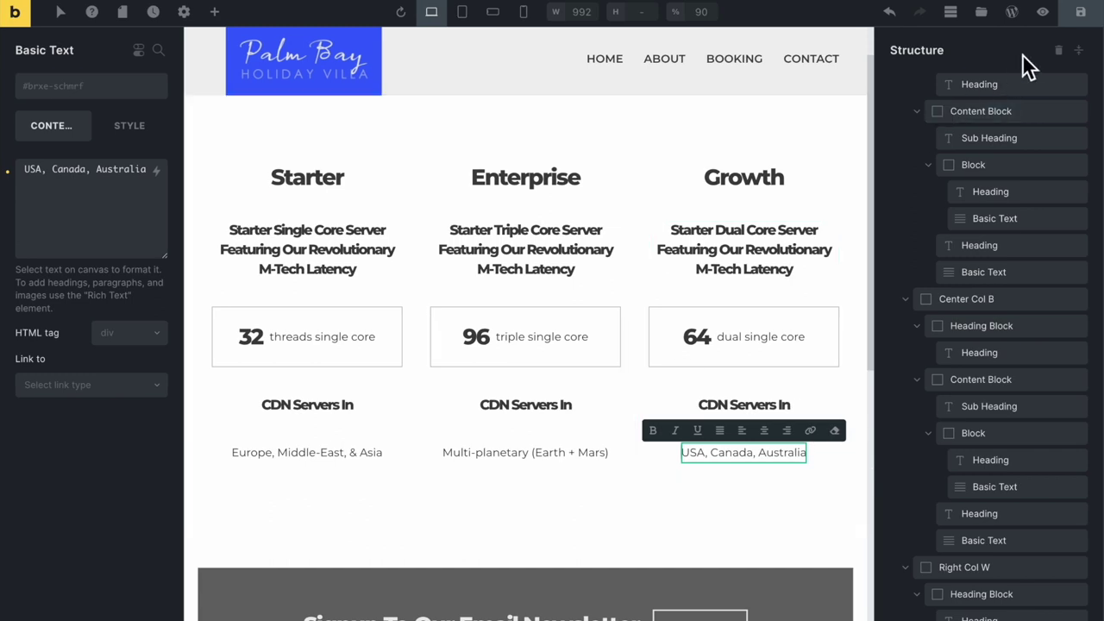
key(ctrl+s)
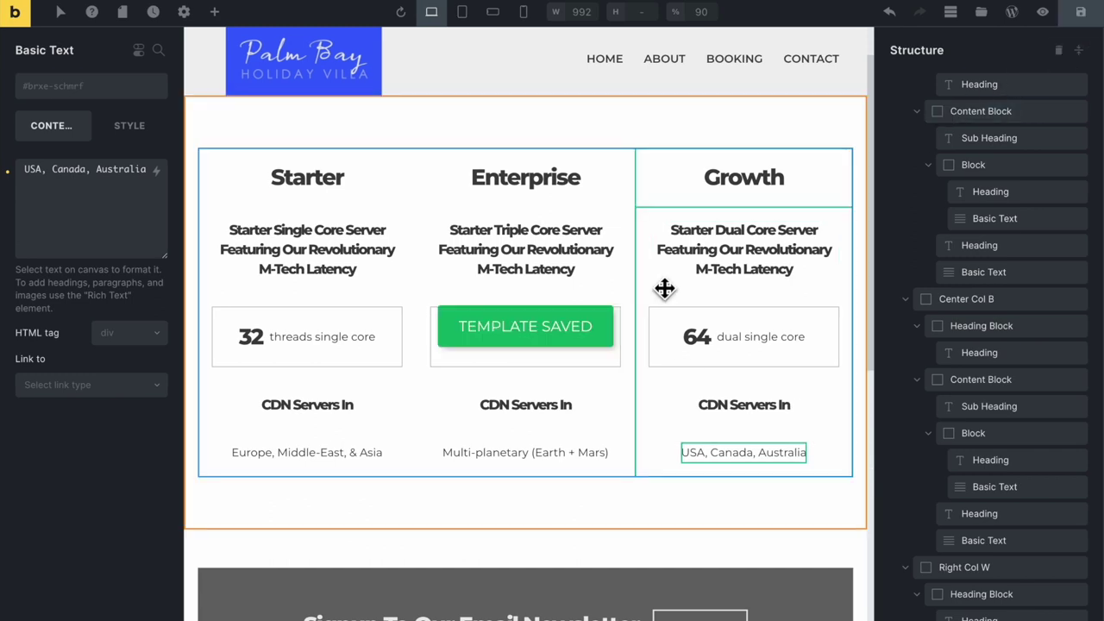
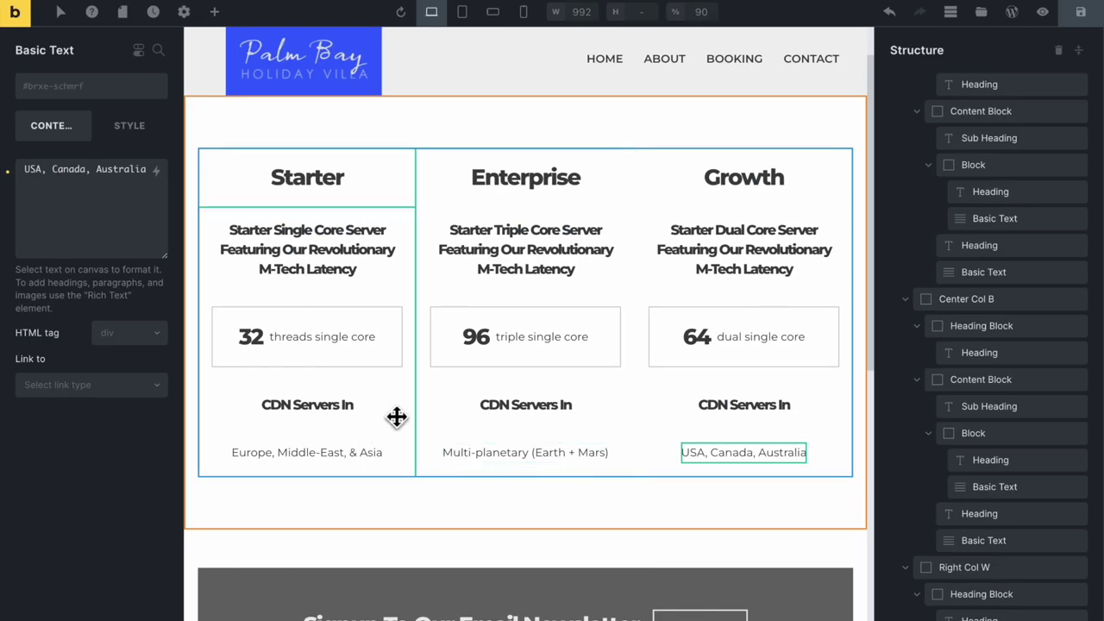
Add an empty Block to the Starter column's content block, below the server-location text
click(402, 418)
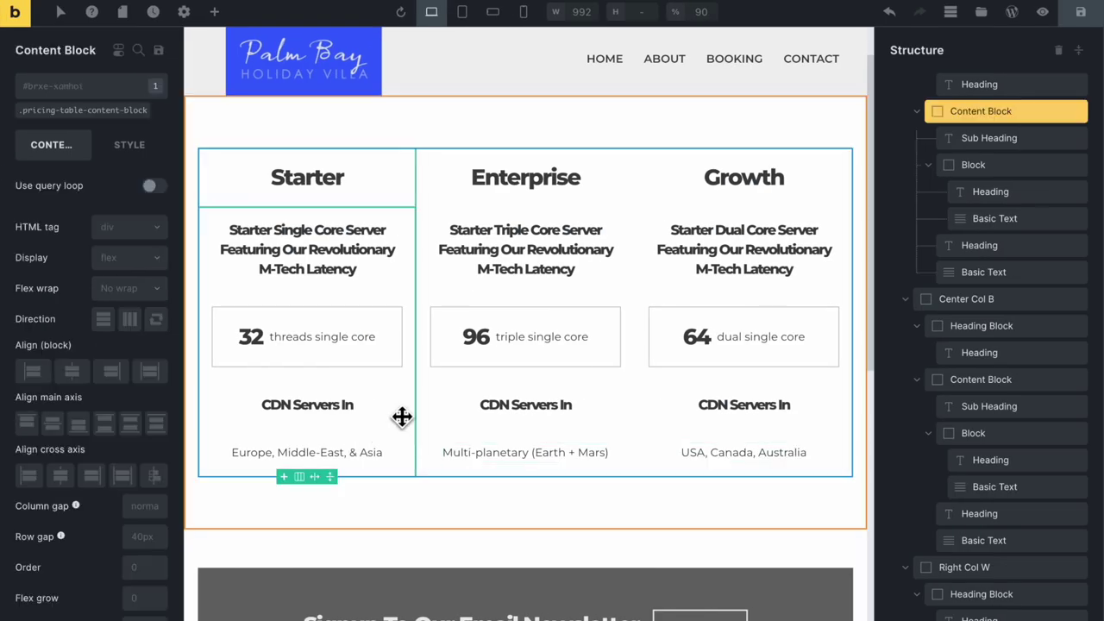
click(109, 111)
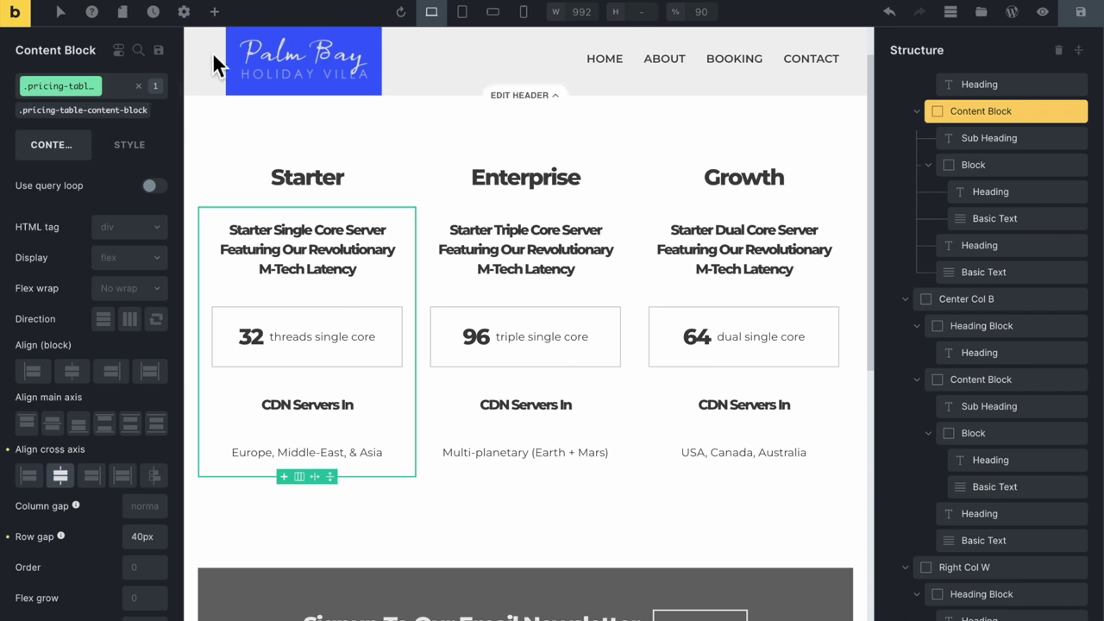
click(215, 12)
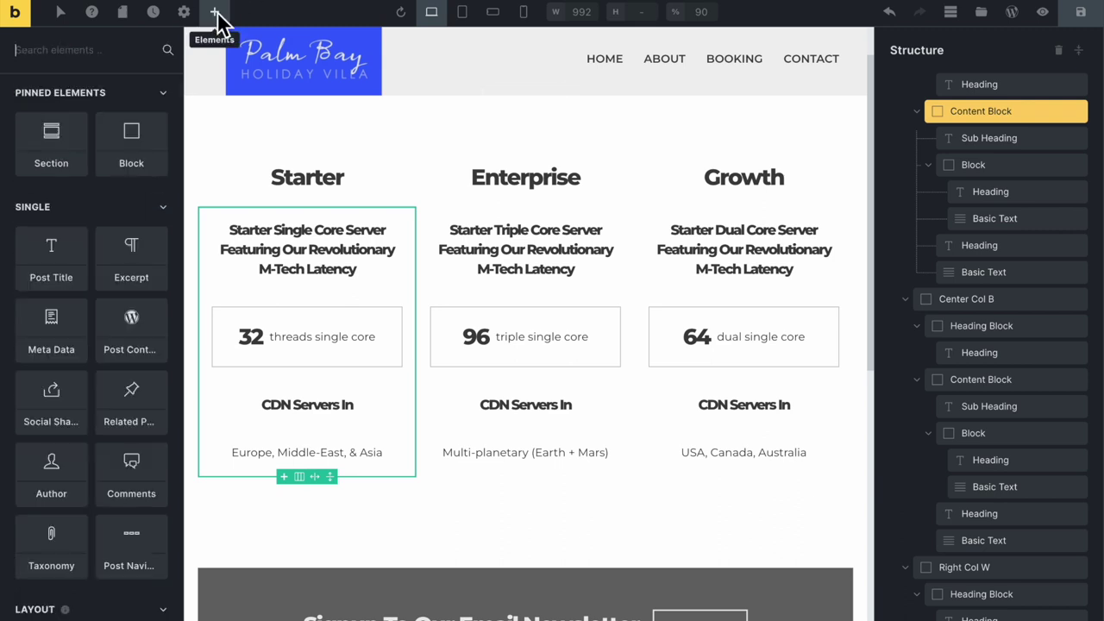
click(142, 169)
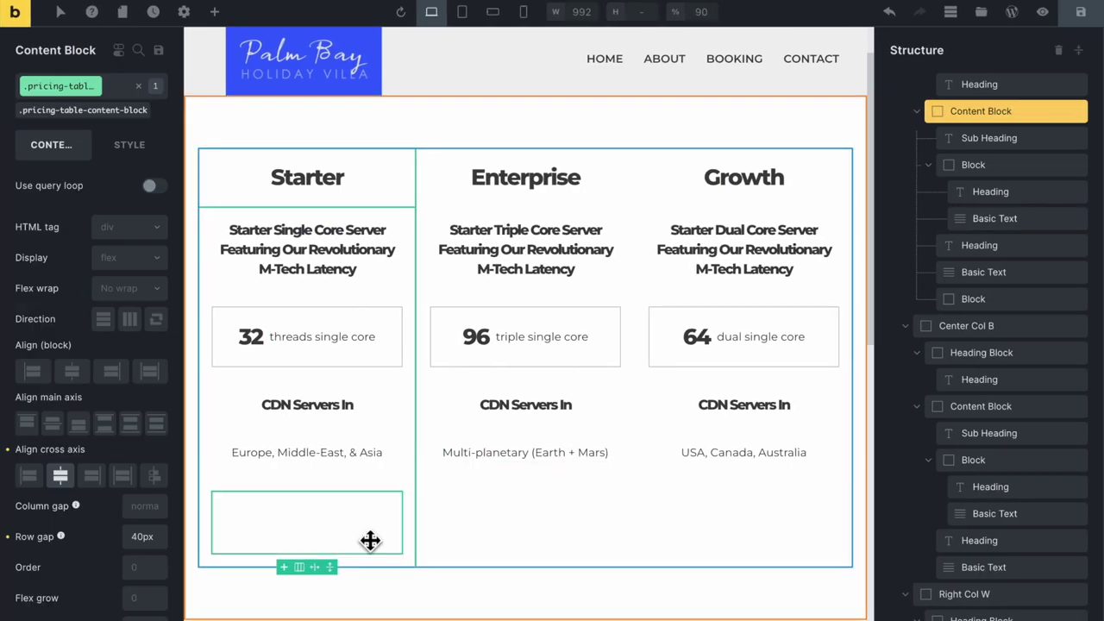
Check the core block's class name, and create the global class pricing-table__storage on the new empty Starter block
click(374, 530)
click(91, 98)
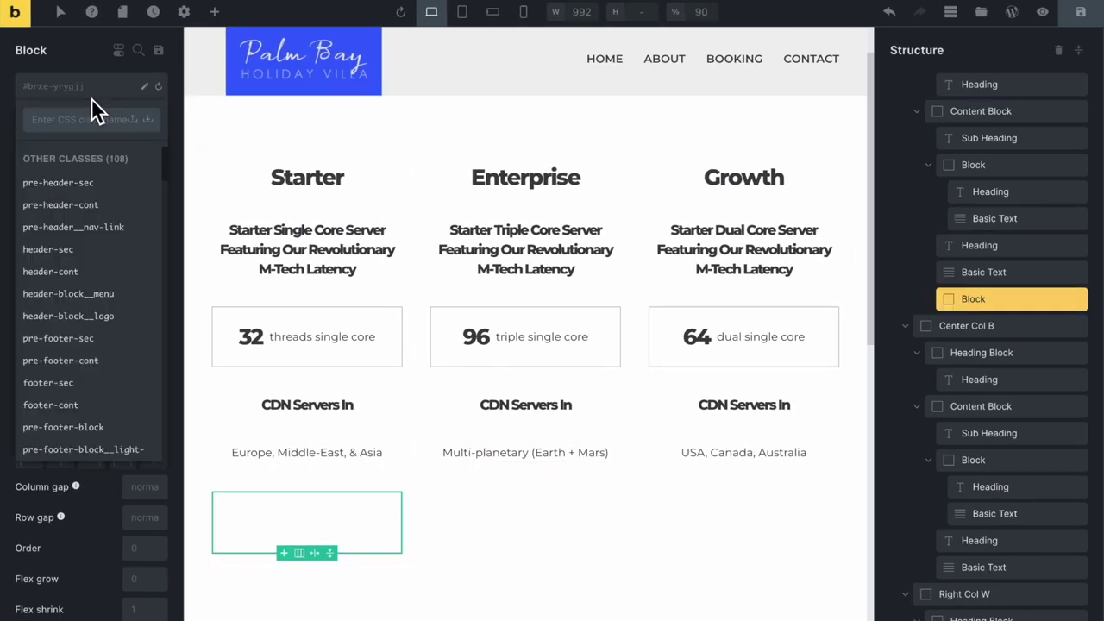
click(394, 365)
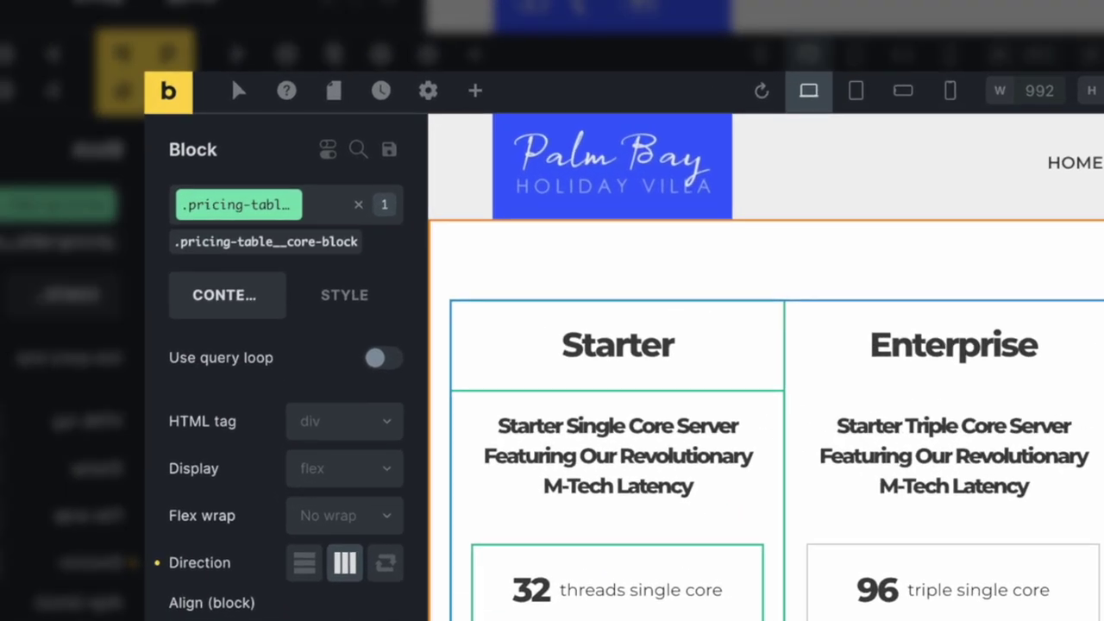
click(90, 95)
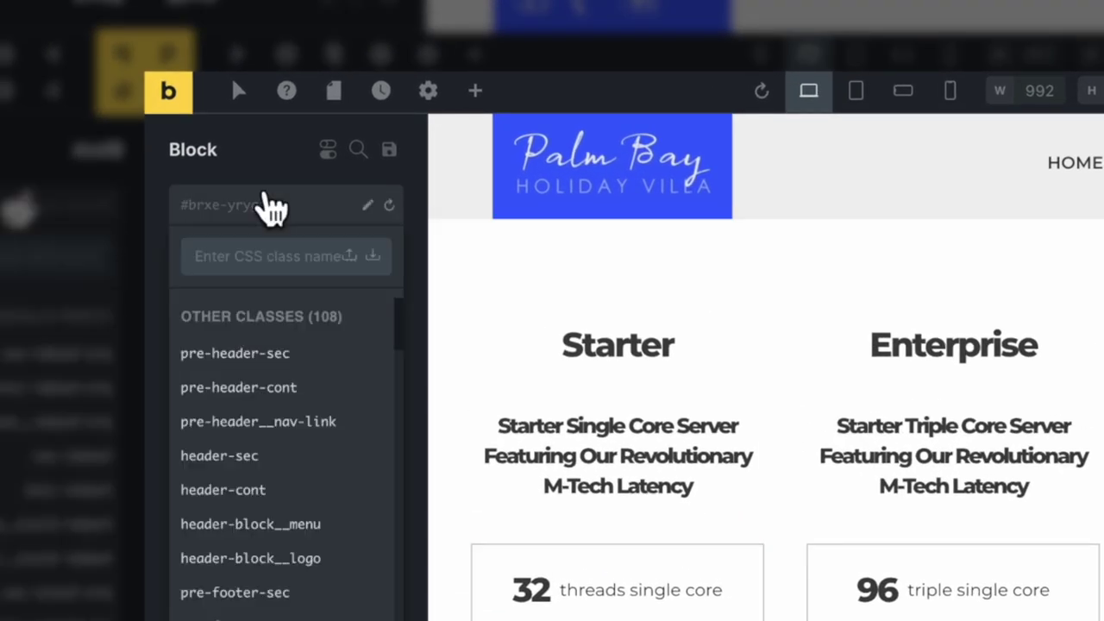
text(pricing-table__)
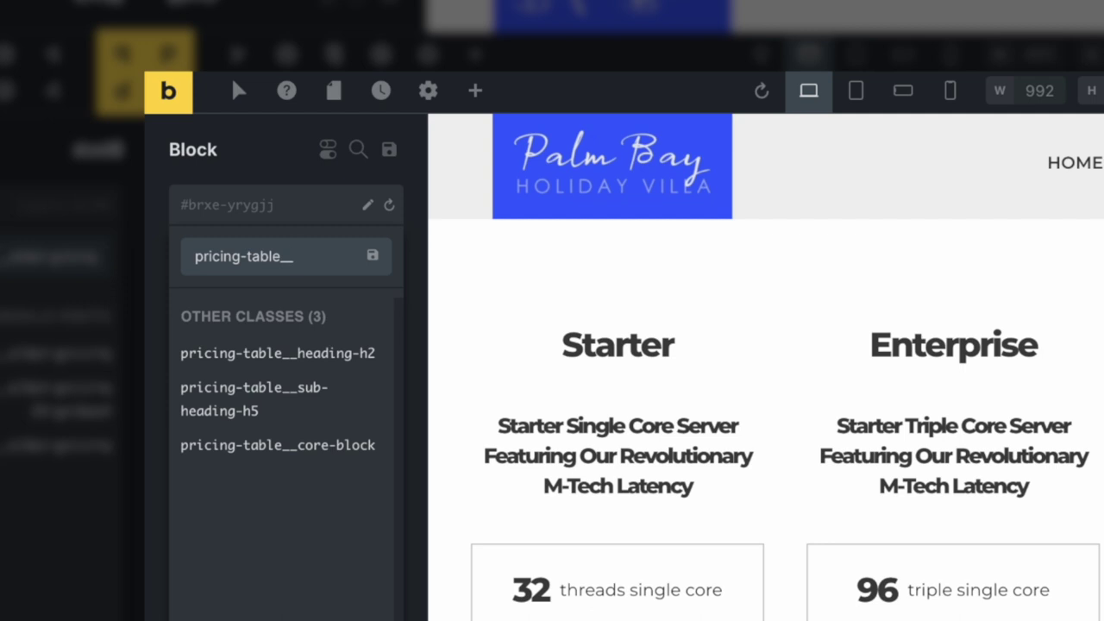
text(storage)
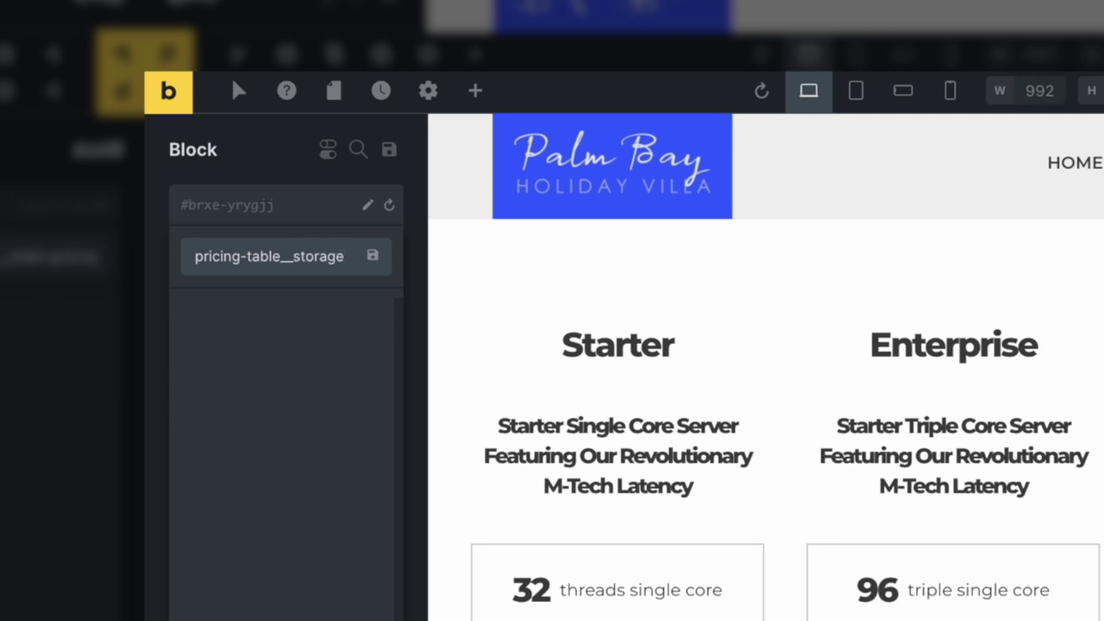
key(Return)
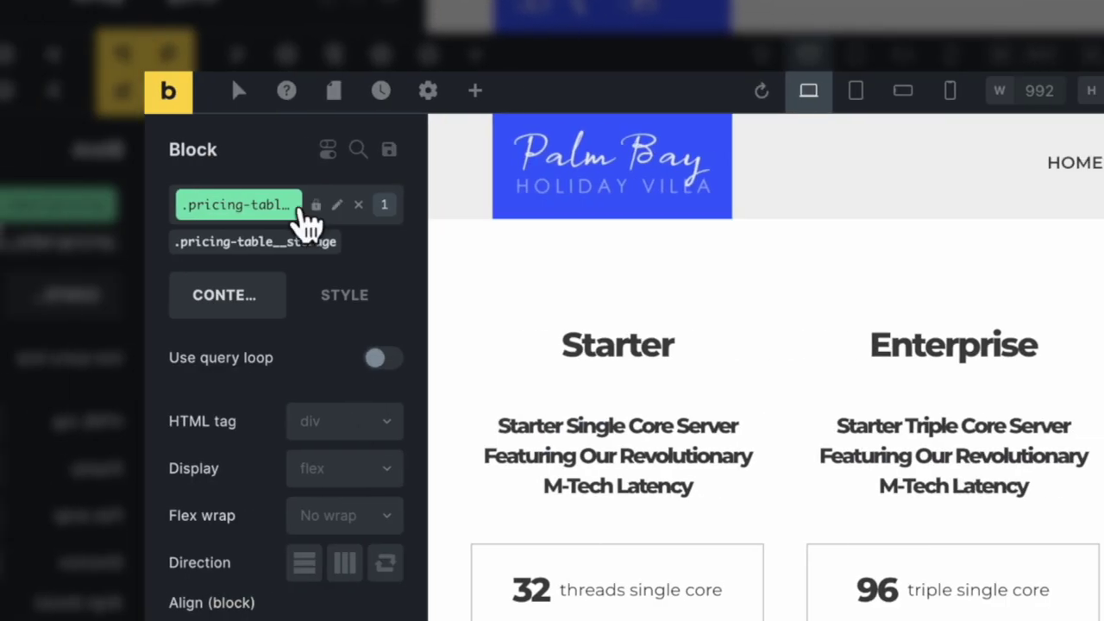
Rename the empty Starter block's class to pricing-table__storage-block
click(336, 204)
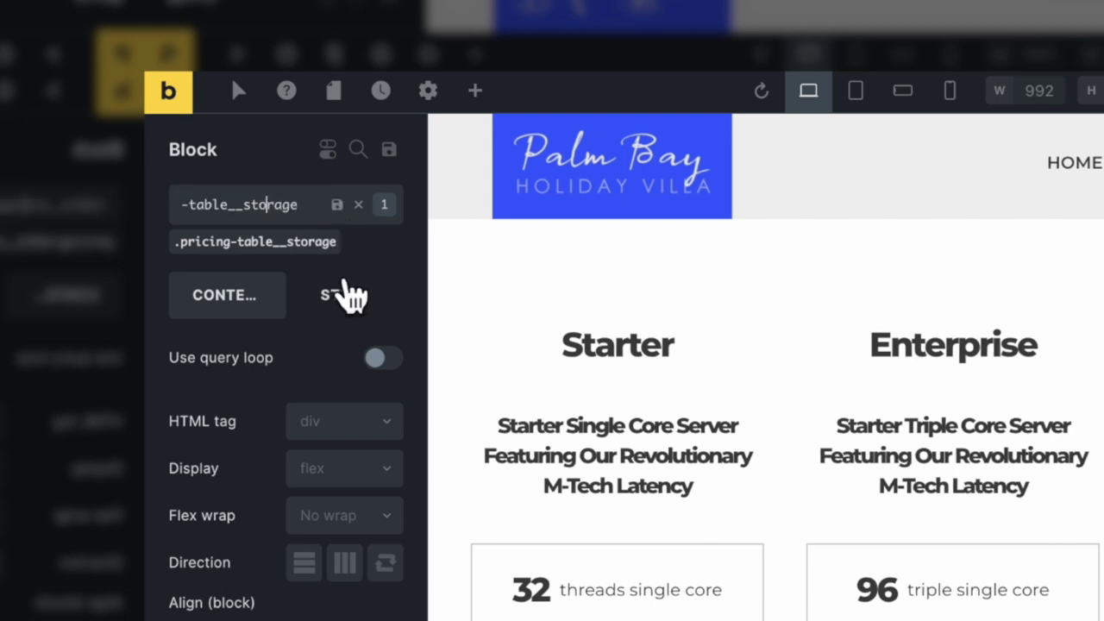
text(-block)
key(Return)
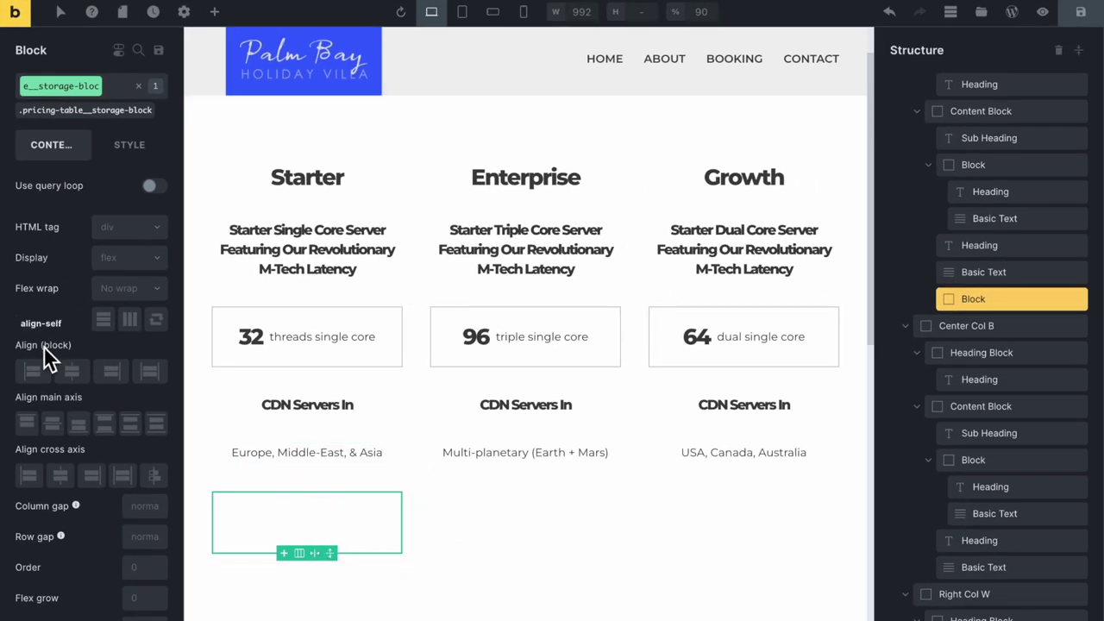
Set the Starter storage block's direction to horizontal row and add three empty Blocks inside it
click(129, 321)
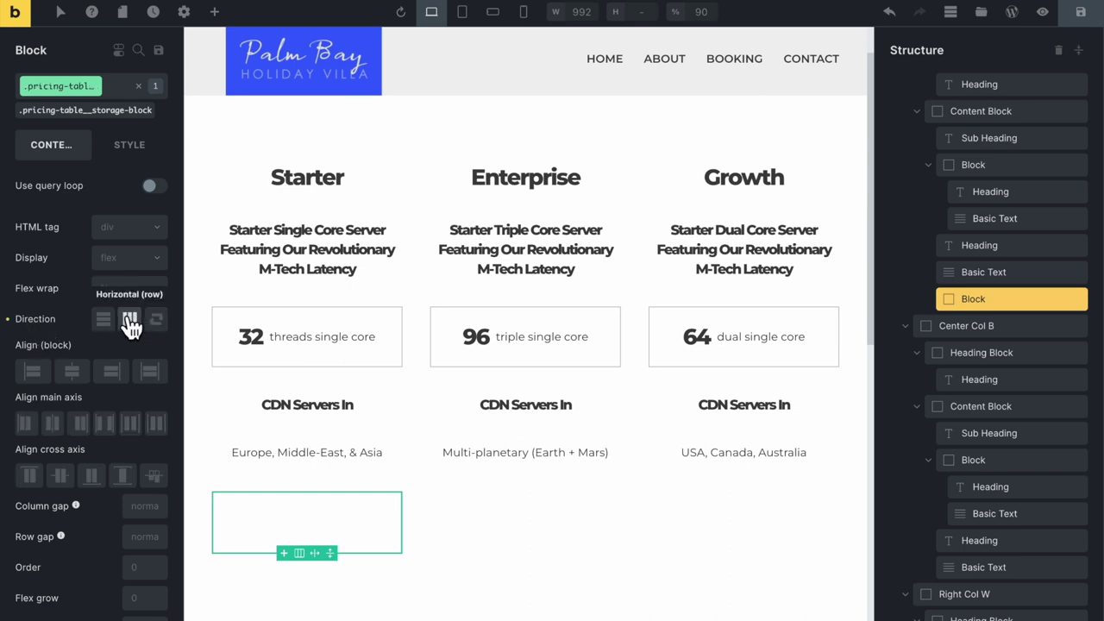
scroll(107, 490, down, 2)
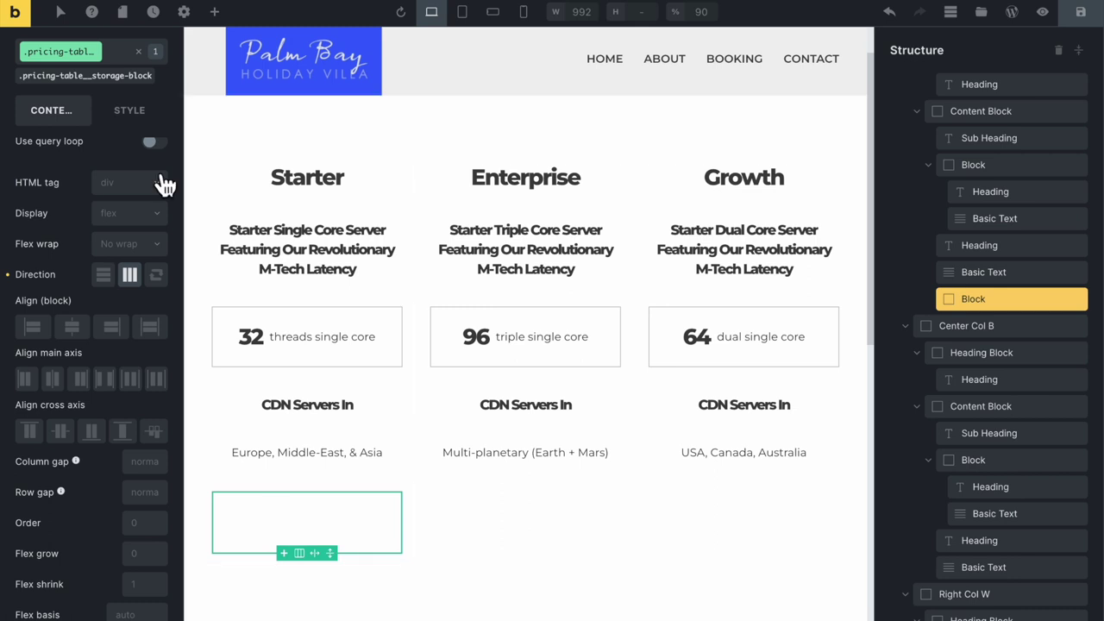
click(217, 14)
click(141, 166)
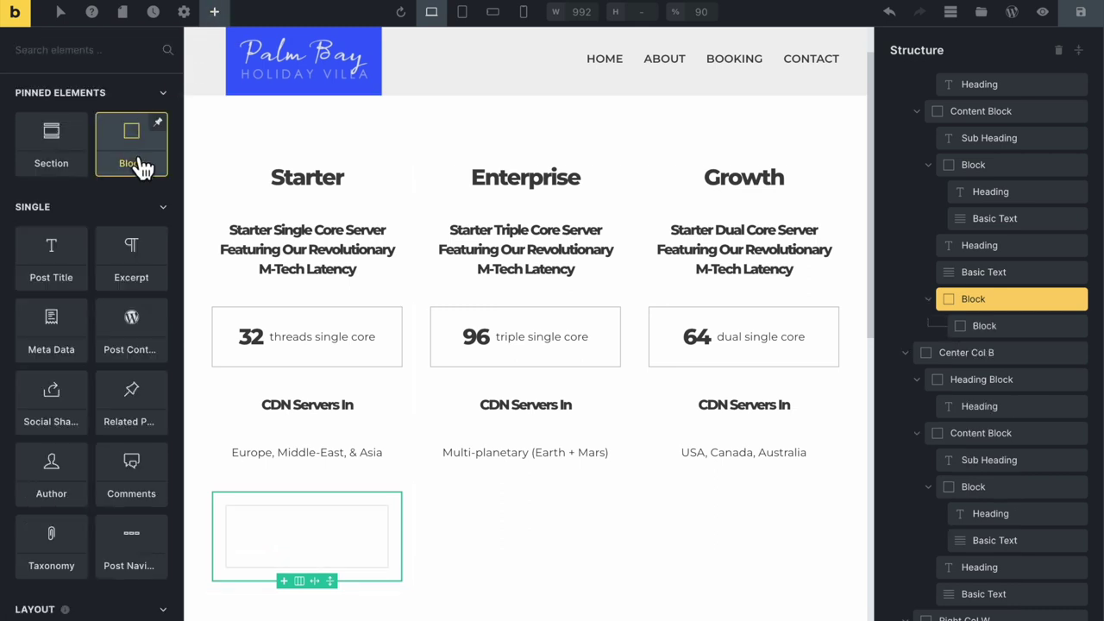
click(141, 166)
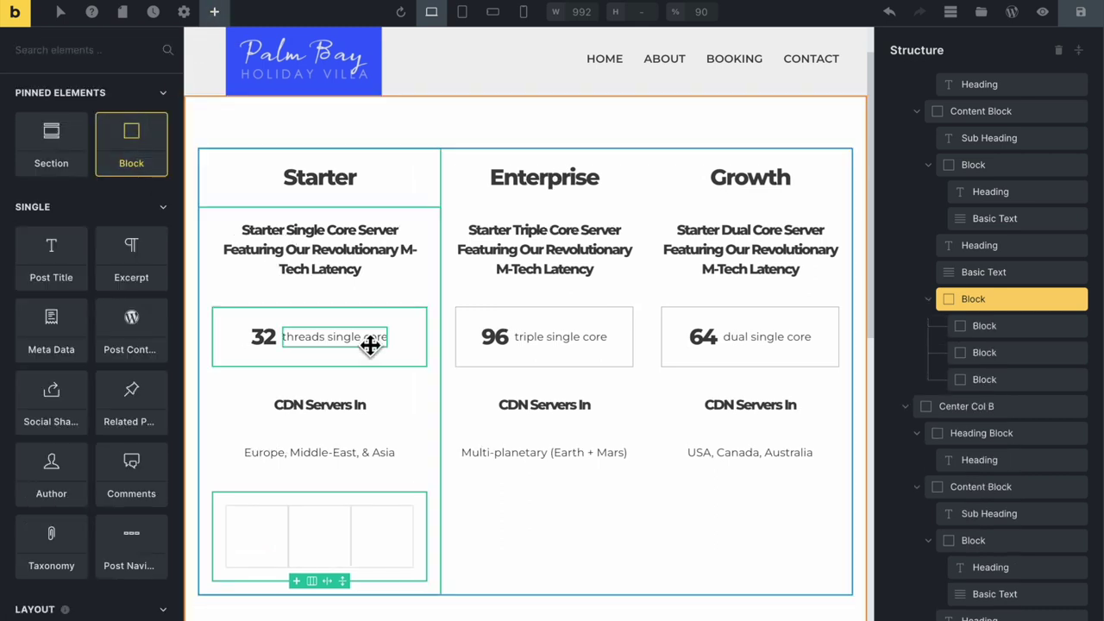
scroll(369, 345, down, 1)
click(125, 166)
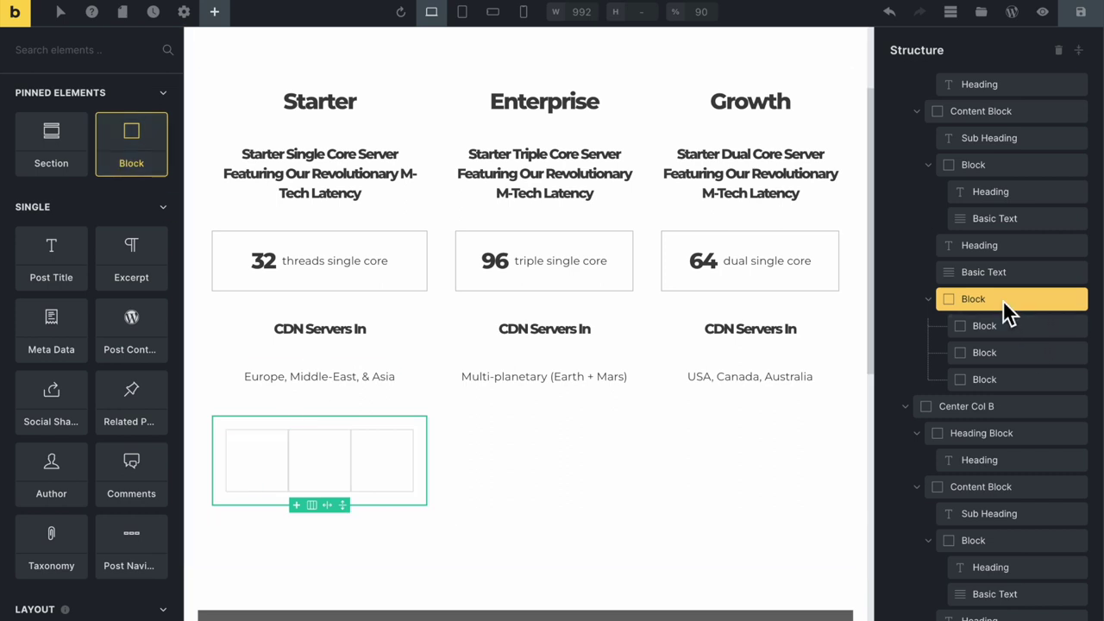
Set the column gap of the Starter storage block to 20px
click(400, 453)
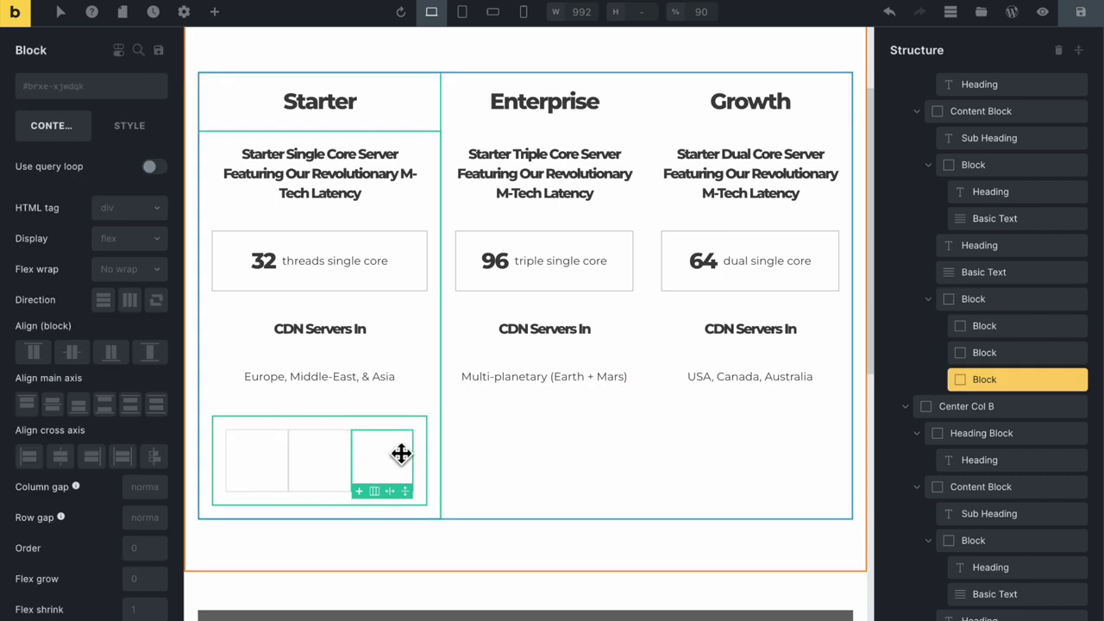
click(422, 426)
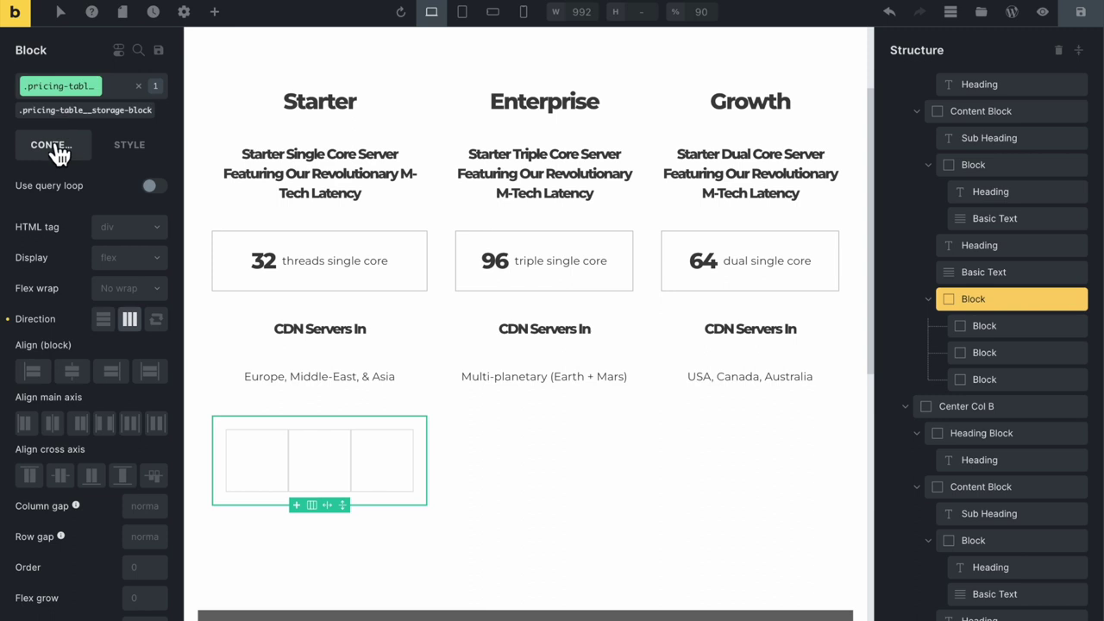
click(150, 509)
text(20px)
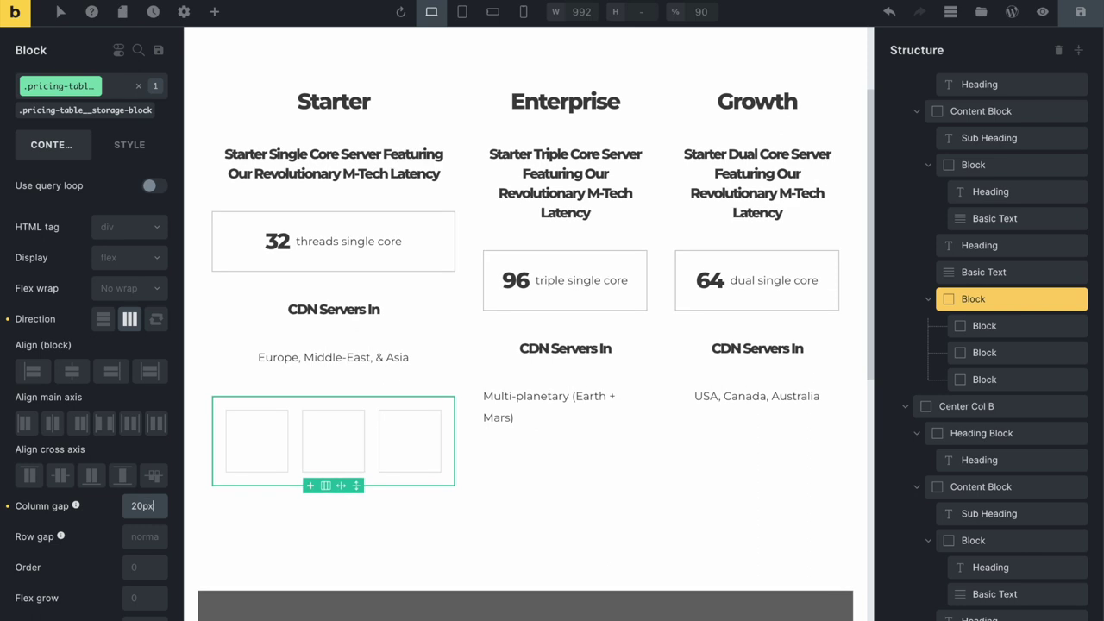
Create the global class pricing-table__blue-block on the first inner block of the Starter storage block
click(264, 439)
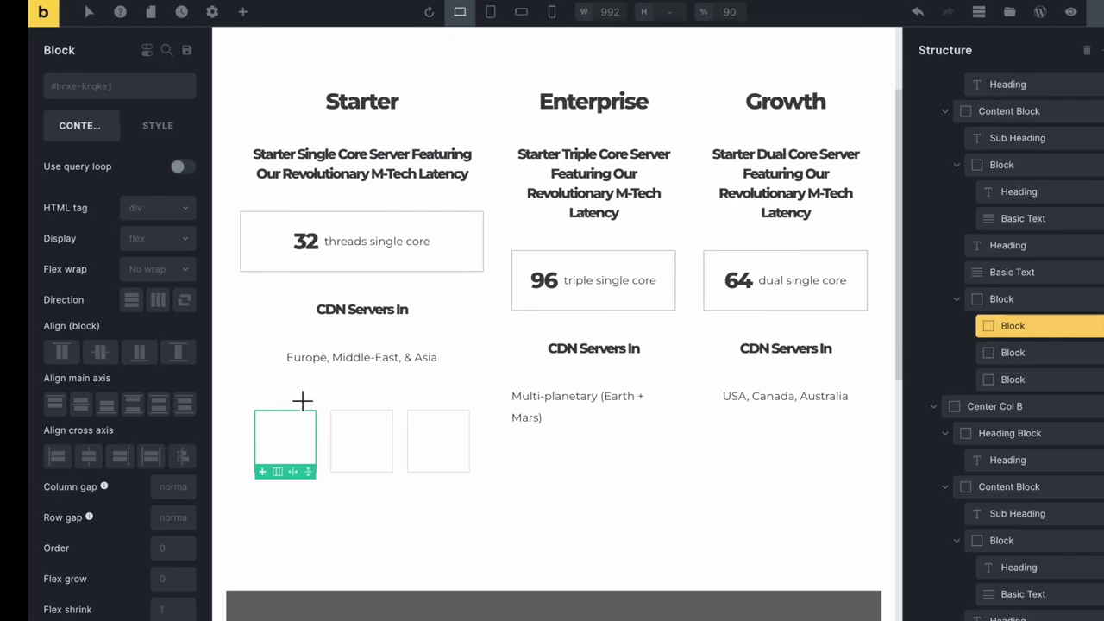
drag(323, 414, 270, 426)
click(270, 426)
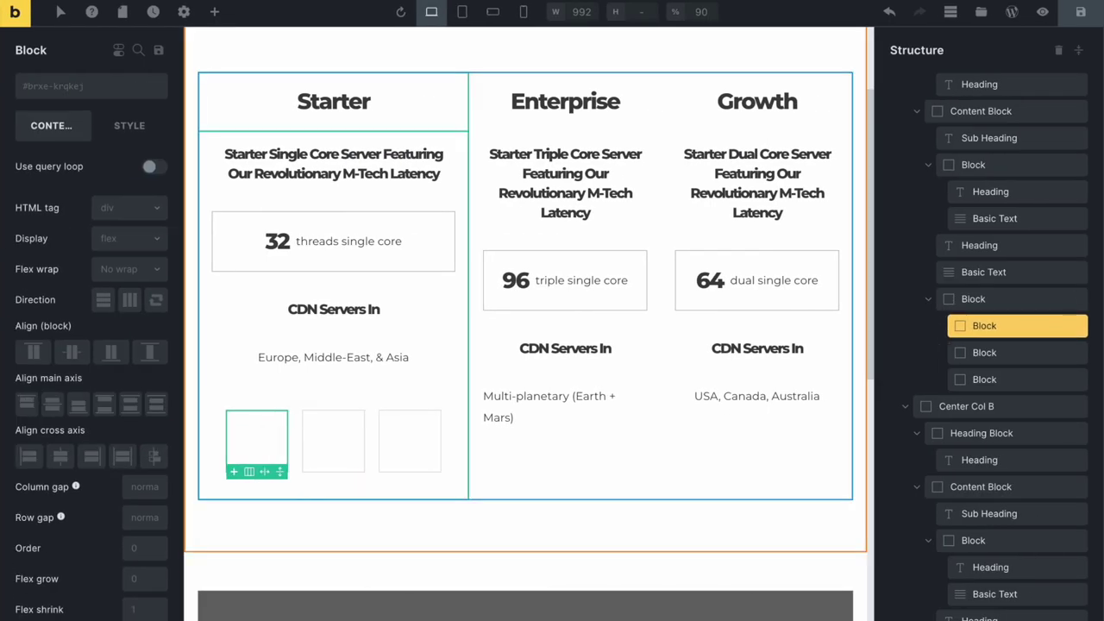
click(85, 93)
text(pri)
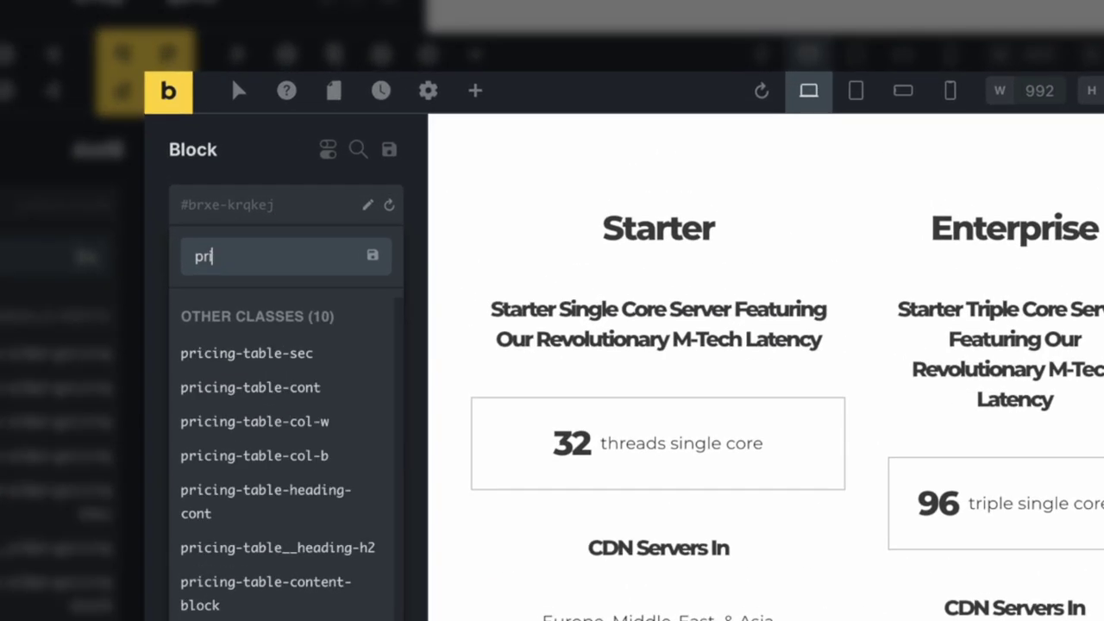
text(cing-table__blue)
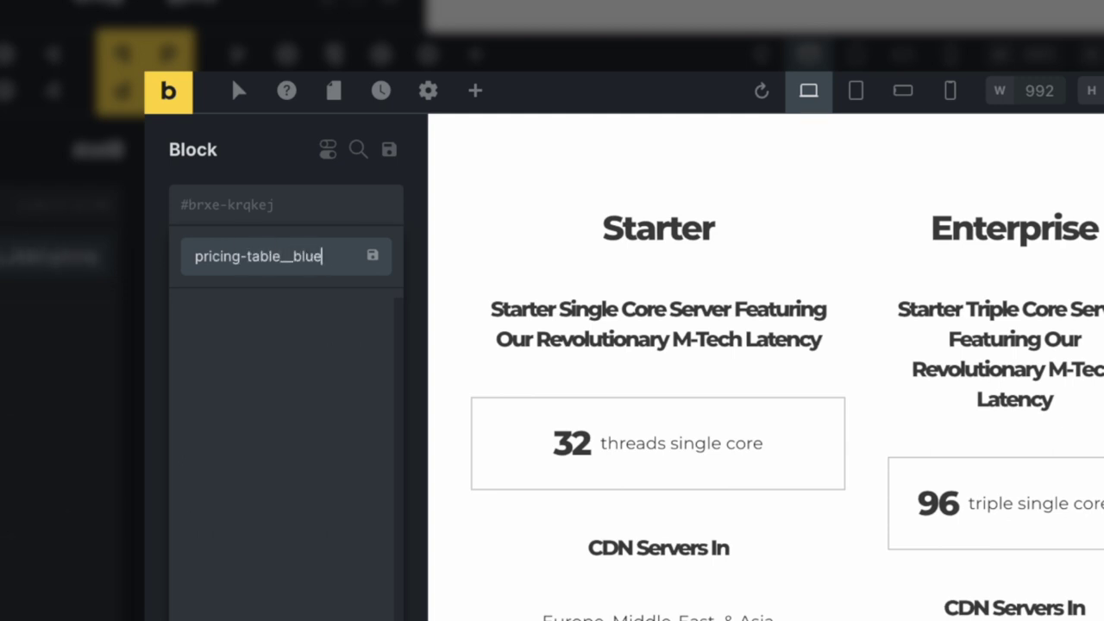
text(-block)
key(Return)
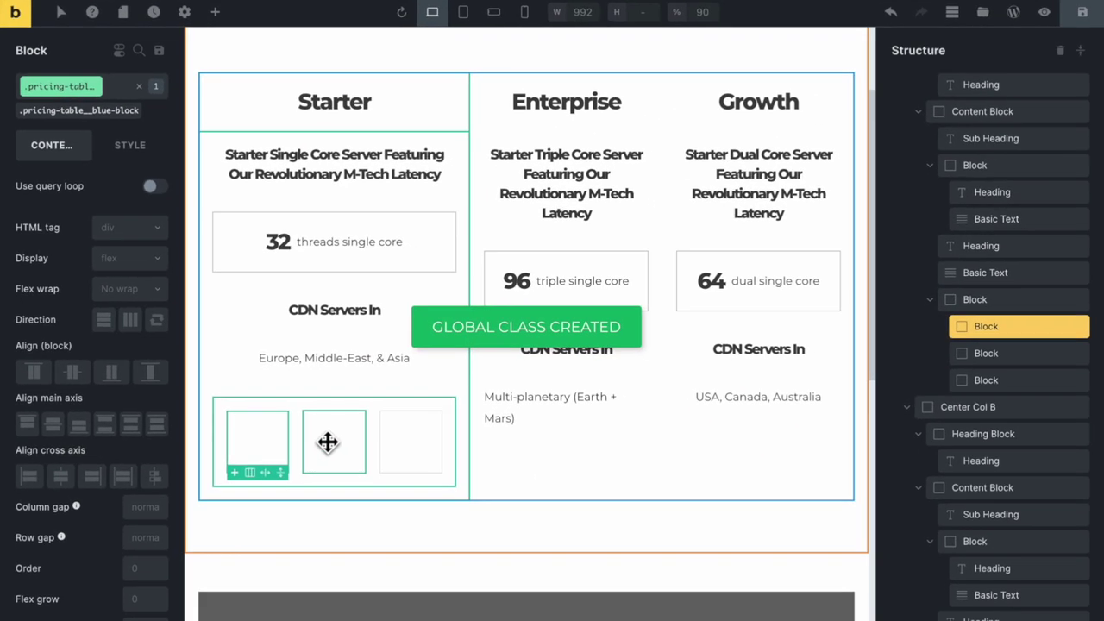
Select the middle inner block of the Starter storage block
click(561, 619)
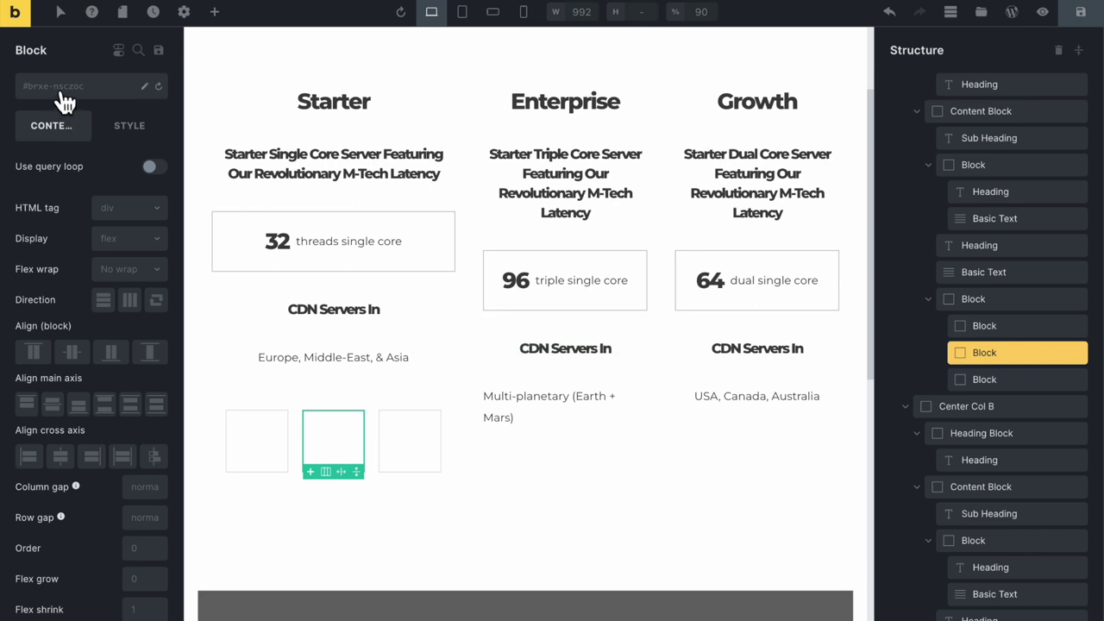
Create the global class pricing-table__white-block on the middle of the three small blocks in the Starter column
click(185, 173)
text(pr)
text(icing-t)
text(able)
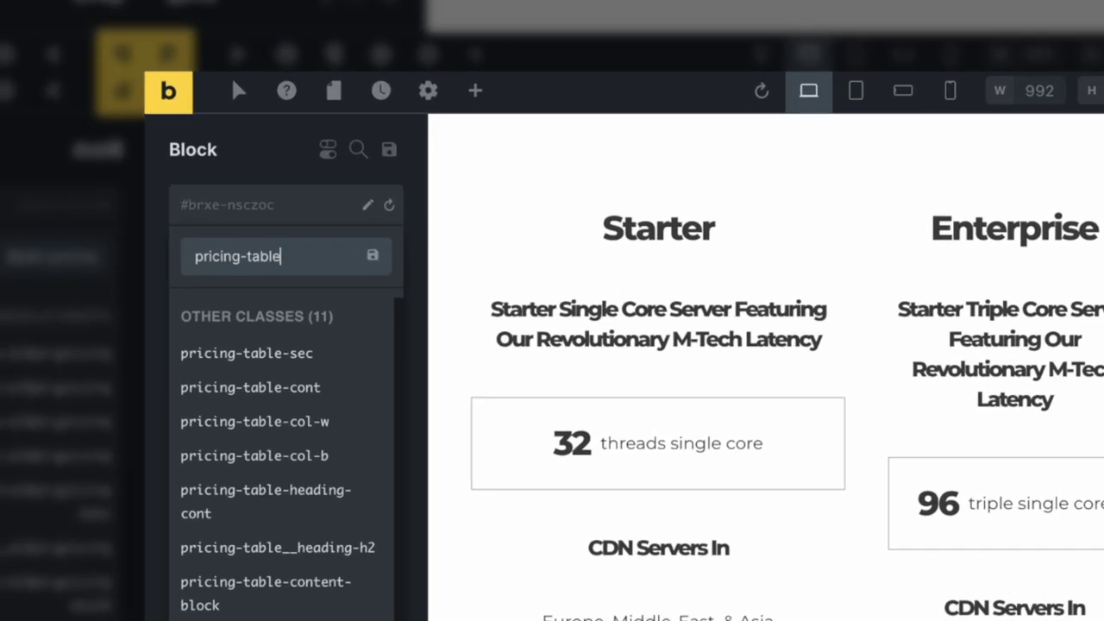
text(__white-blo)
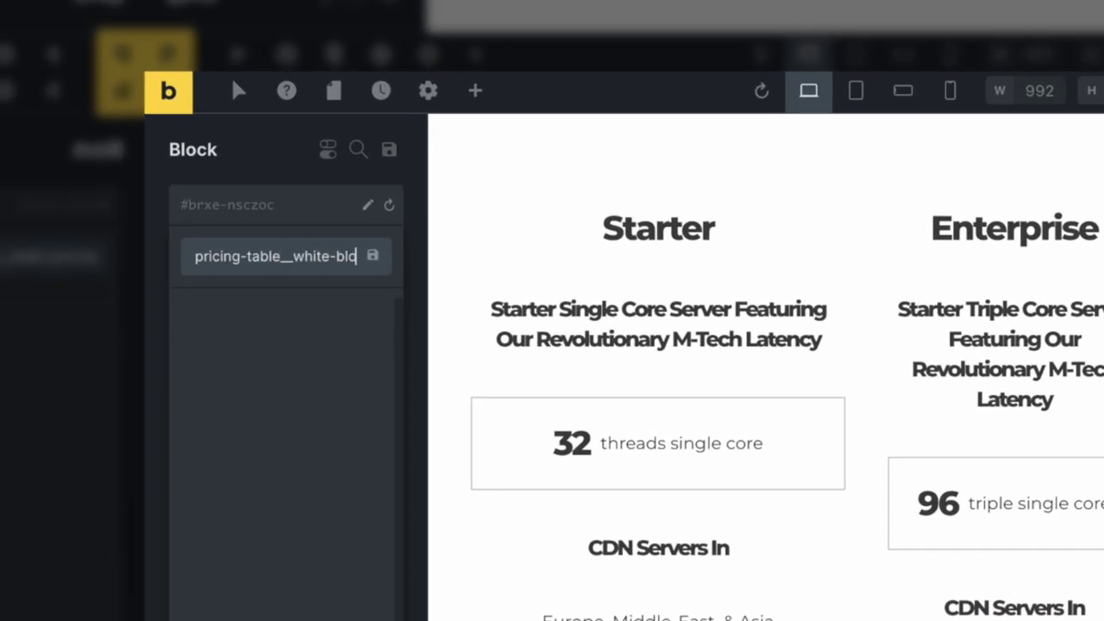
text(ck)
key(Return)
click(517, 207)
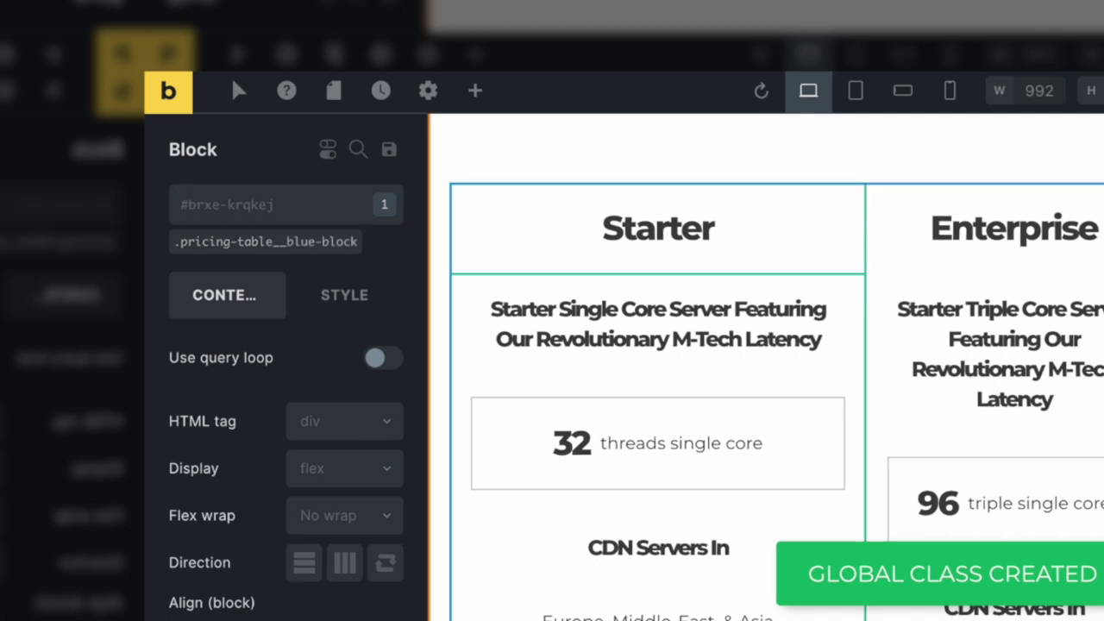
Apply the existing pricing-table__white-block class to the third small block in the Starter column
click(420, 459)
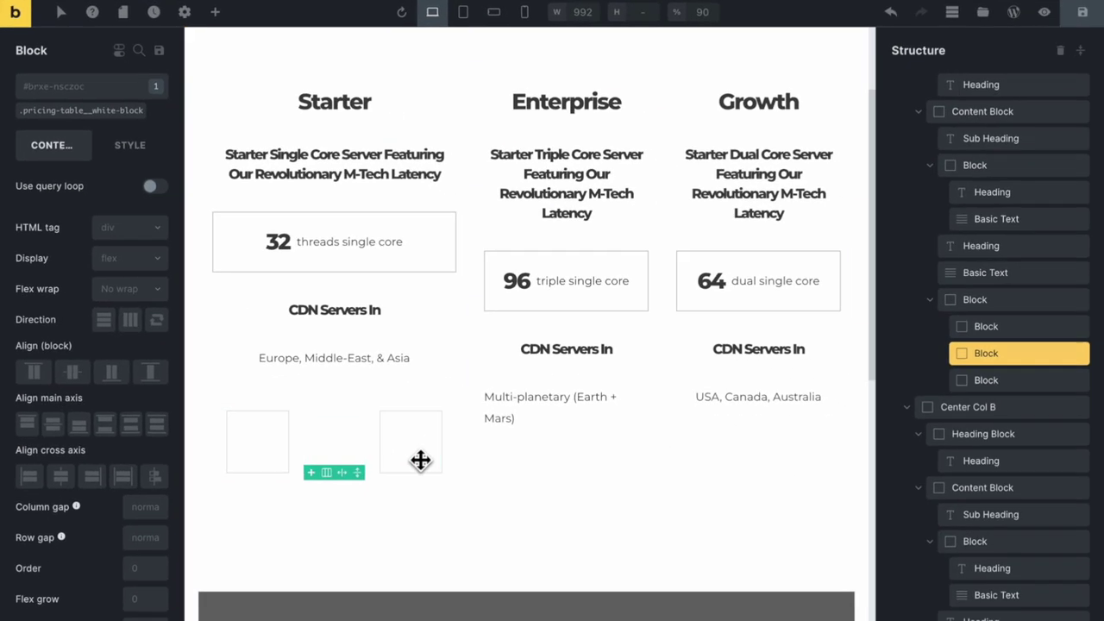
click(420, 460)
click(84, 108)
text(wh)
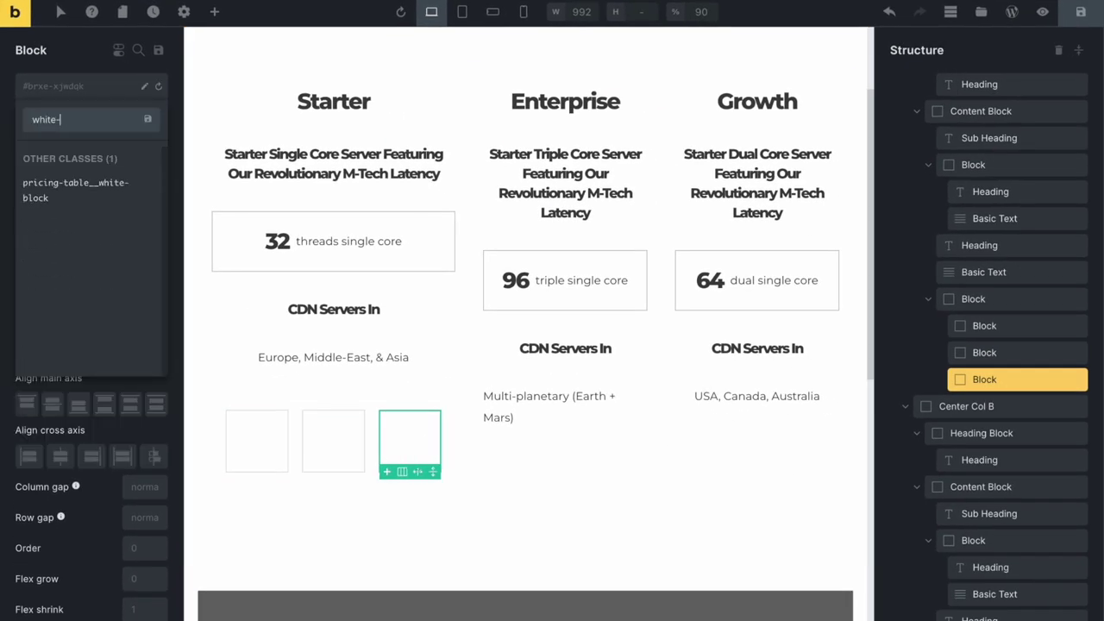
text(ite-)
click(73, 190)
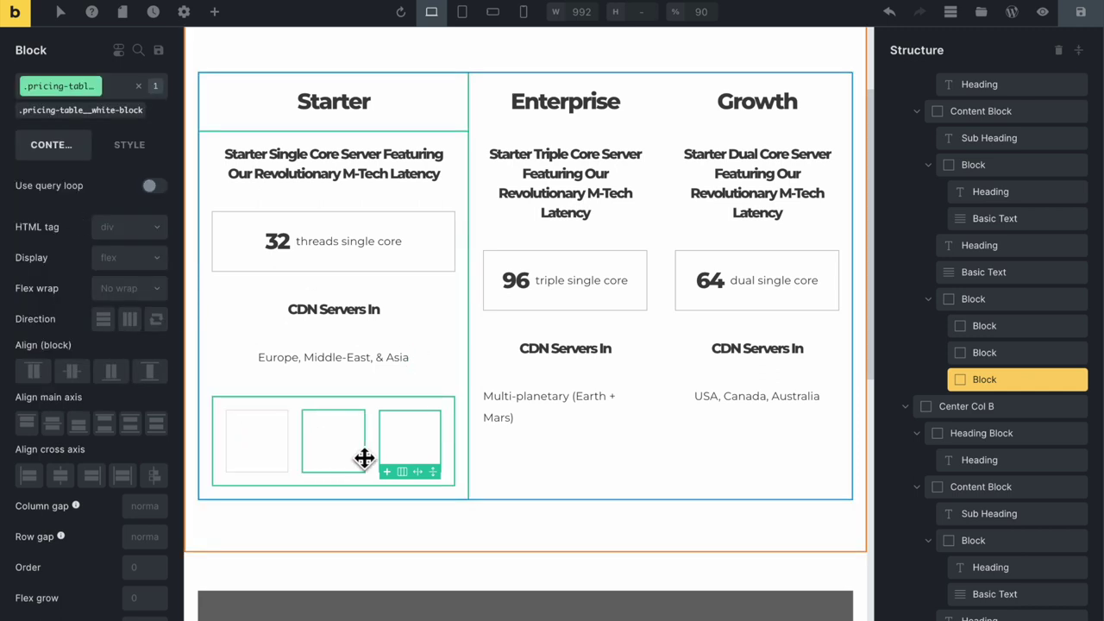
Duplicate the Starter column's "32" heading and move the copy into the first small block below the CDN text
click(265, 446)
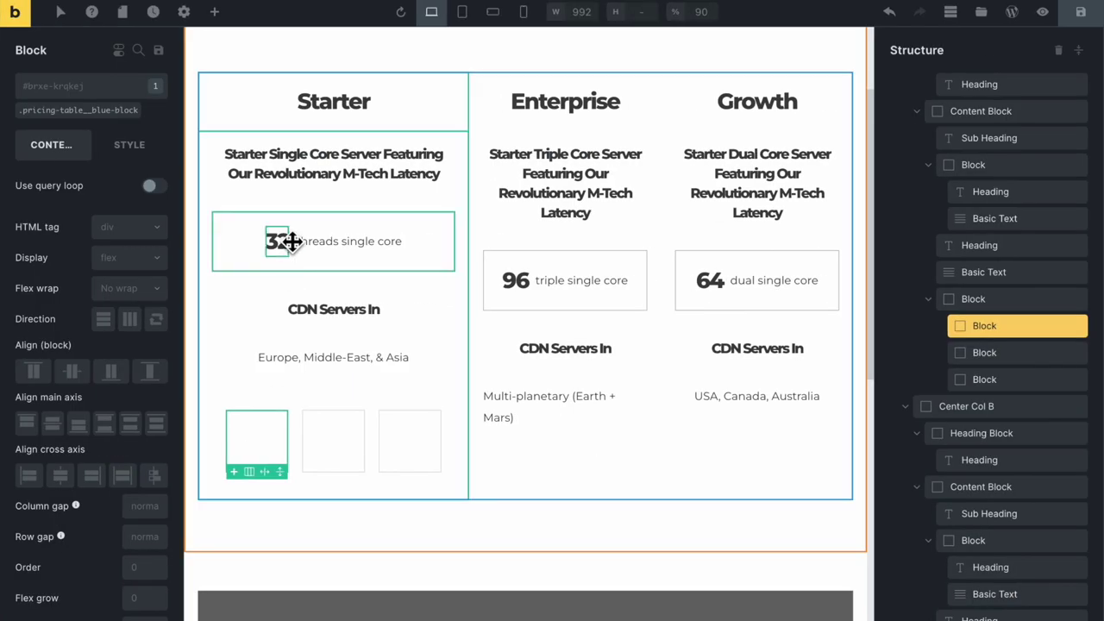
click(276, 241)
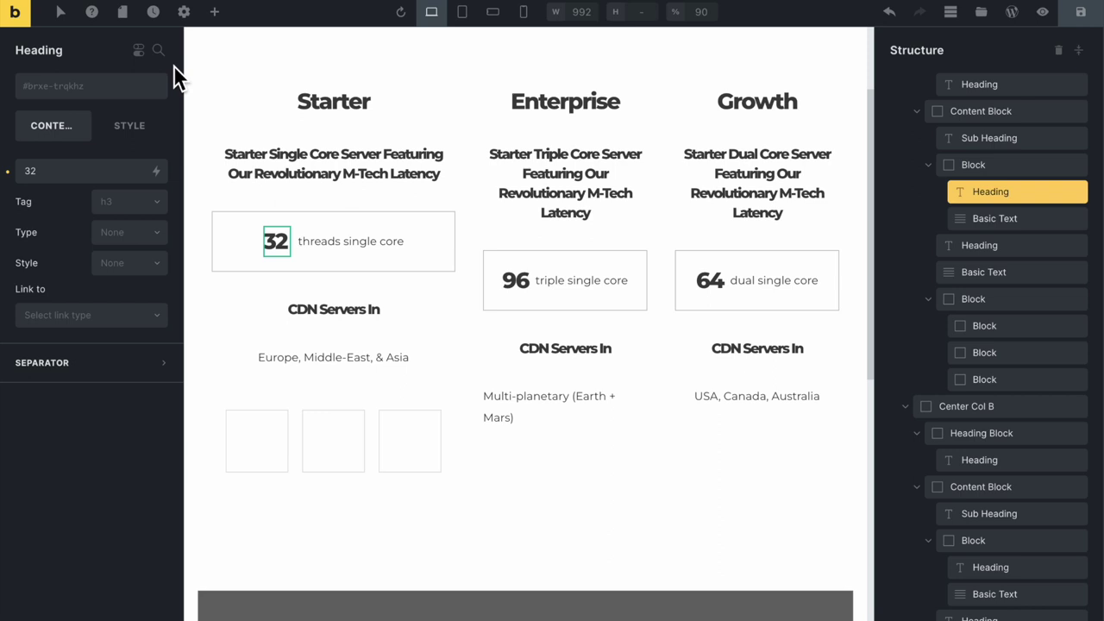
key(ctrl+d)
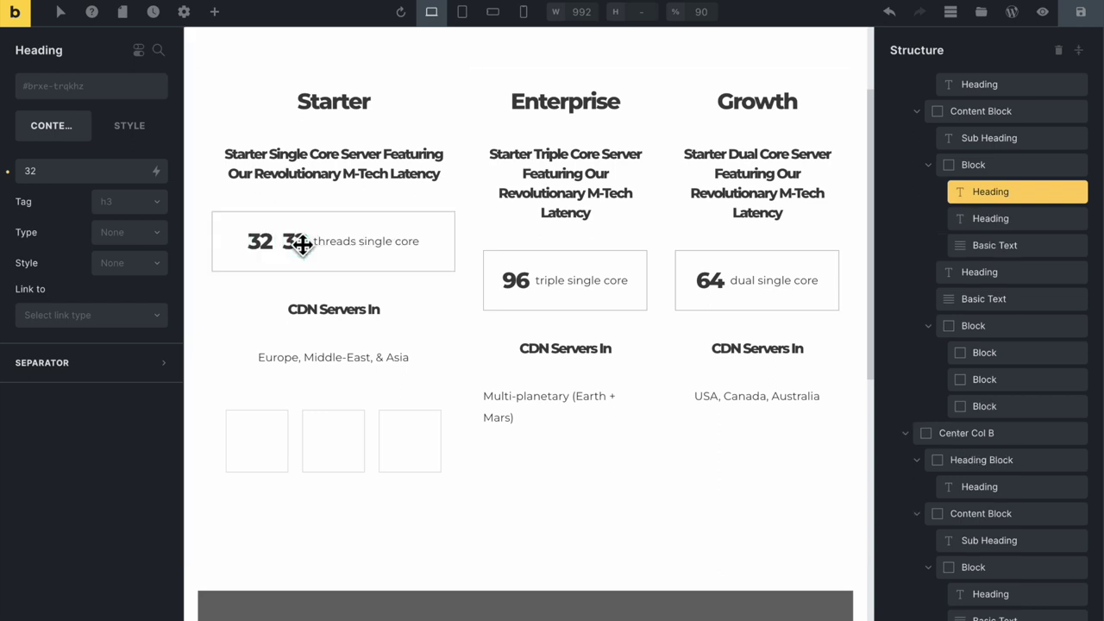
drag(301, 244, 267, 440)
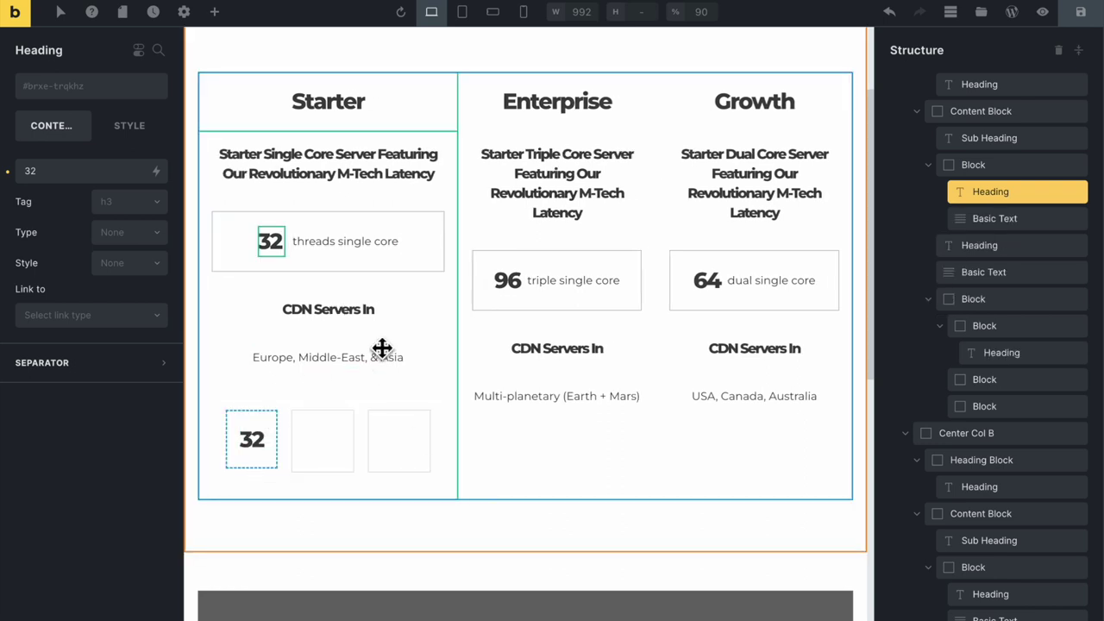
Rename the Starter block containing "32 threads single core" as Core Block in the element structure
click(413, 411)
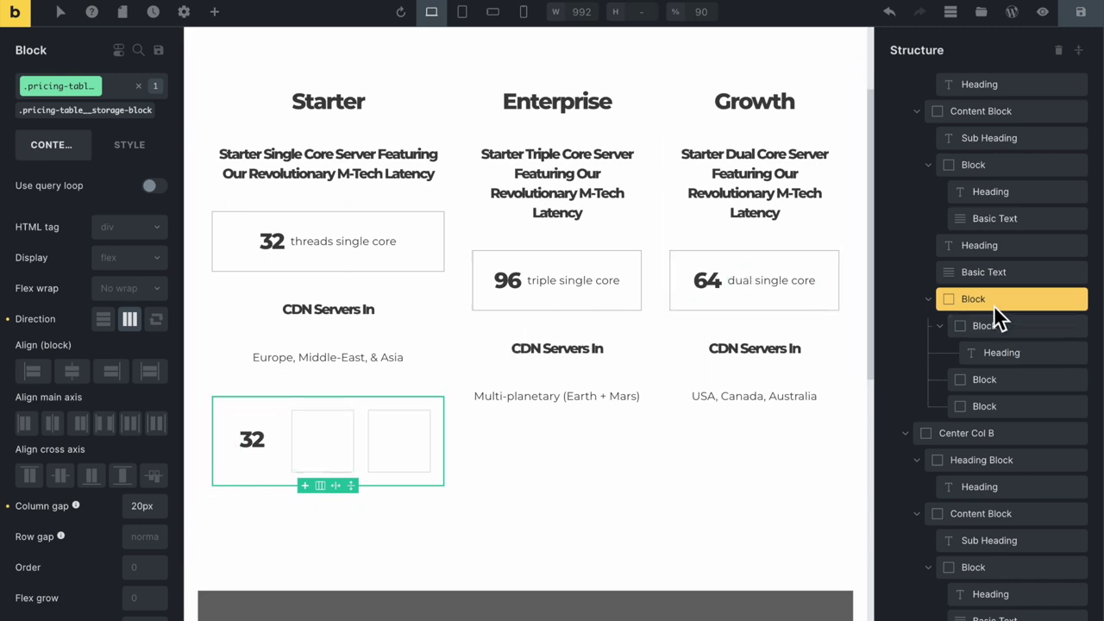
click(991, 250)
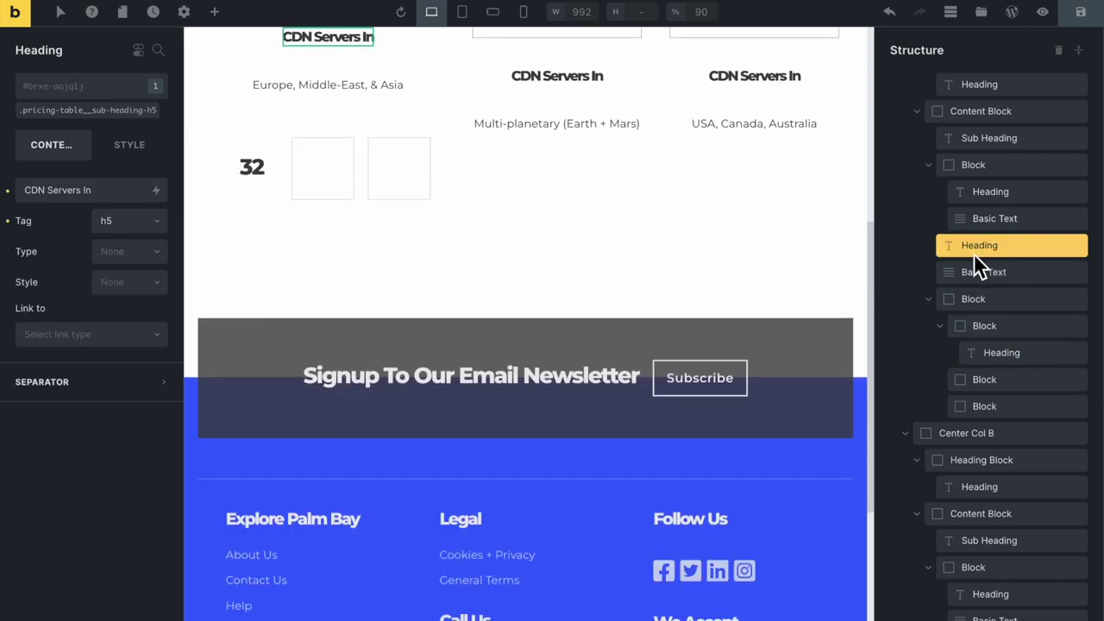
scroll(968, 256, up, 1)
scroll(747, 249, up, 3)
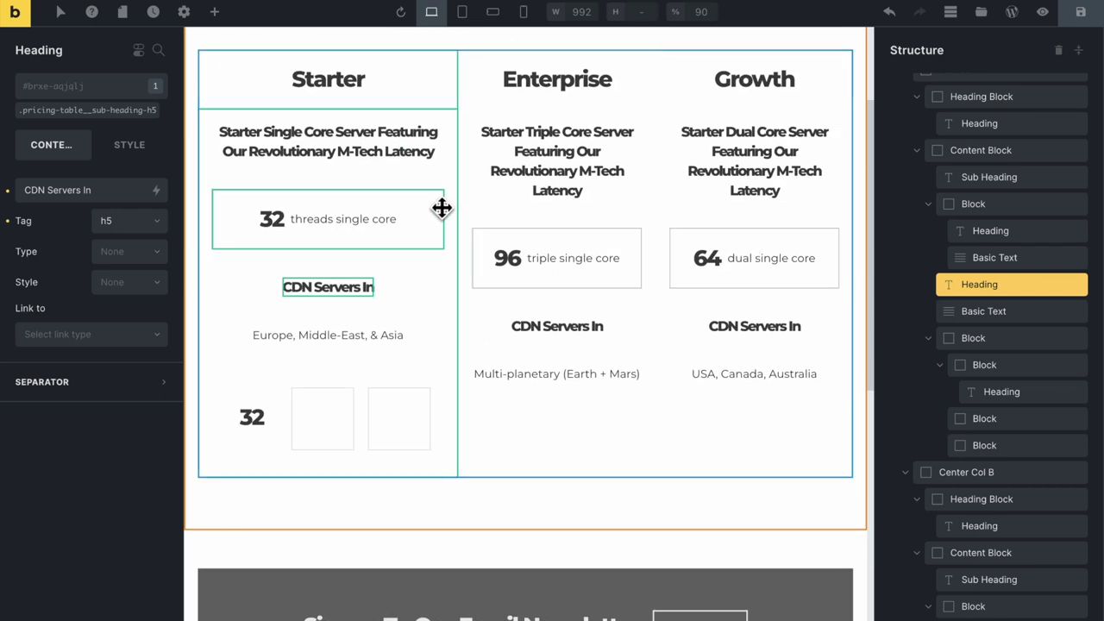
click(418, 143)
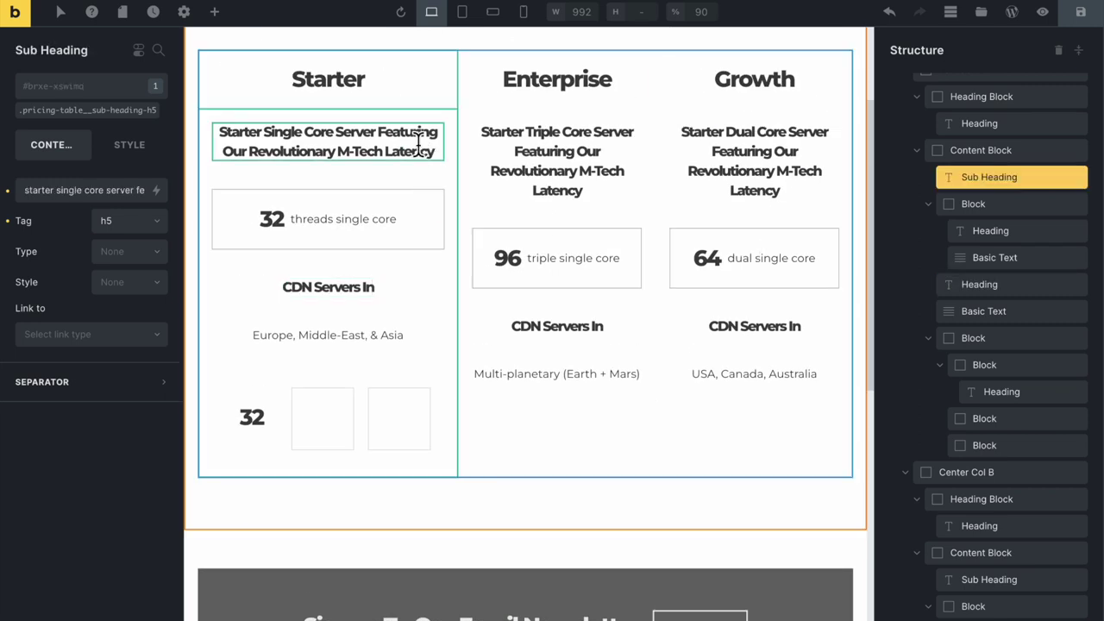
click(431, 207)
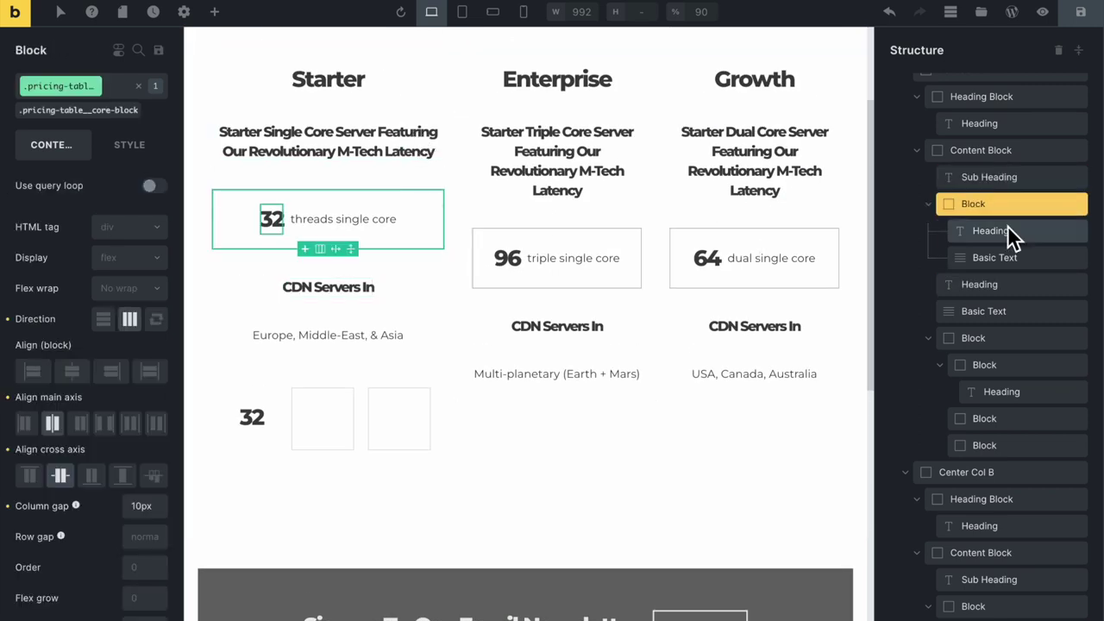
double_click(982, 205)
text(Core Bl)
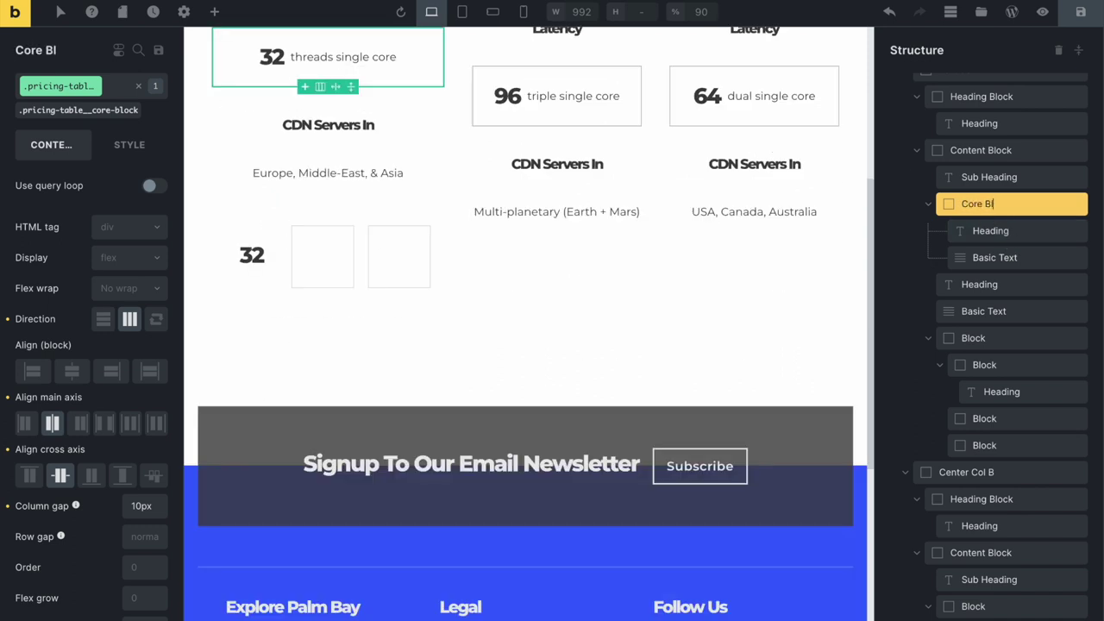
text(ock)
key(Return)
Rename the Starter column's "CDN Servers In" heading element as CDN Servers
click(996, 258)
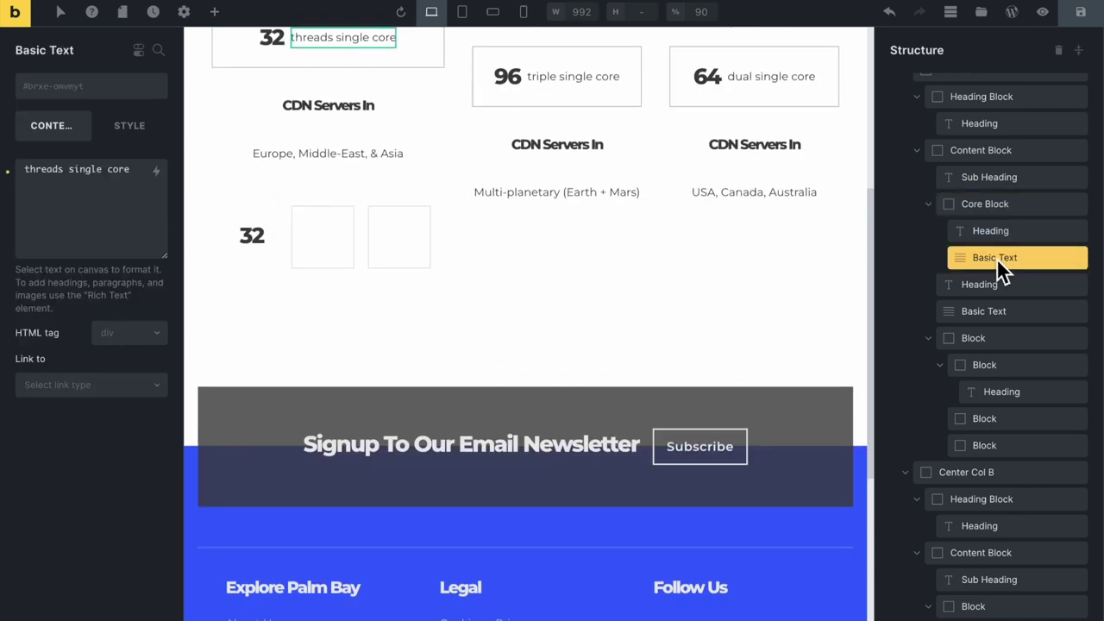
click(993, 284)
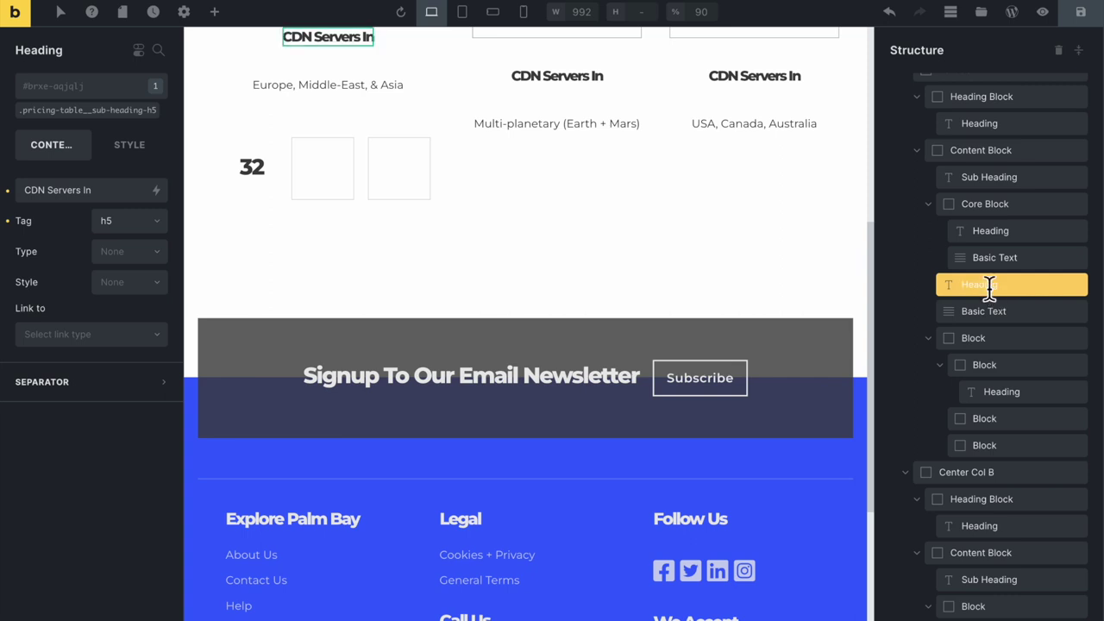
text(CDN Servers)
click(997, 312)
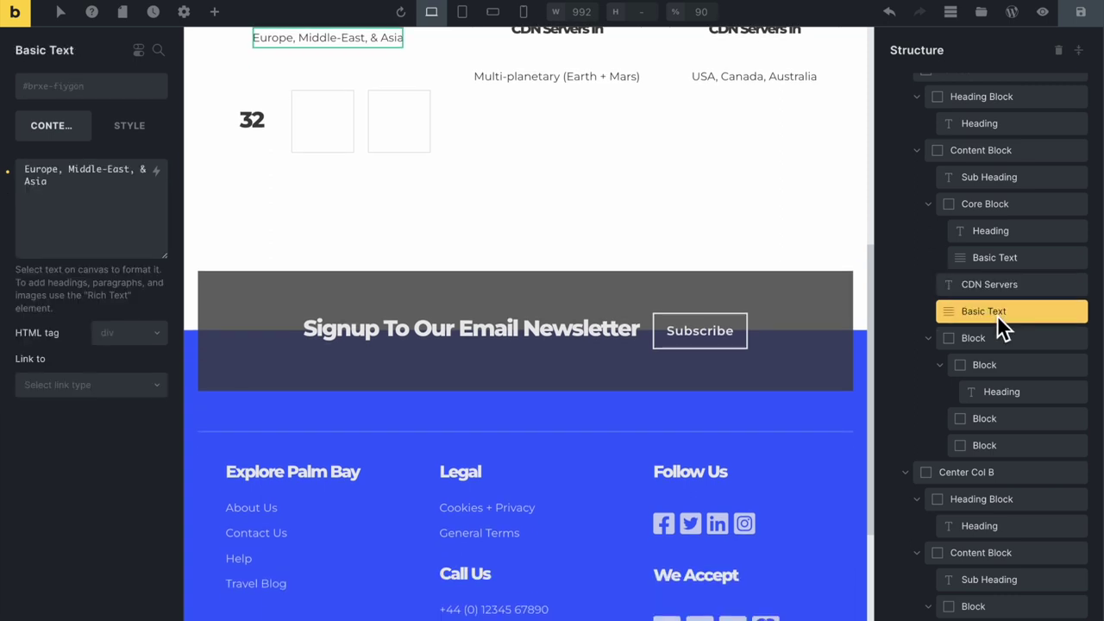
Rename the block holding the three small blocks as Storage Block and its first child as Storage Blue Block
click(989, 338)
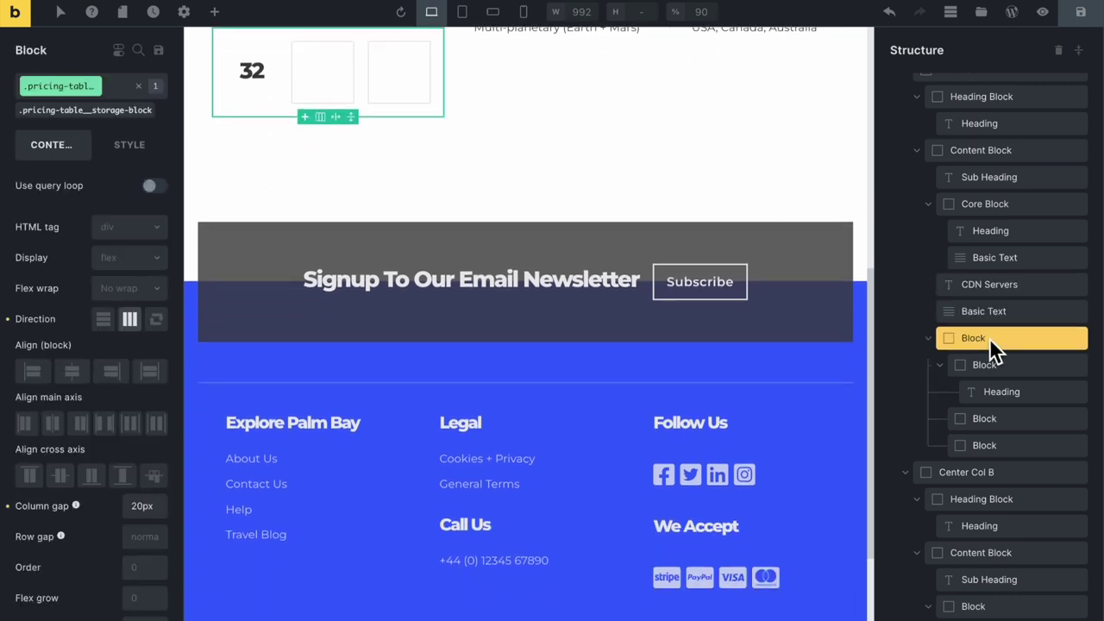
double_click(984, 338)
click(1000, 370)
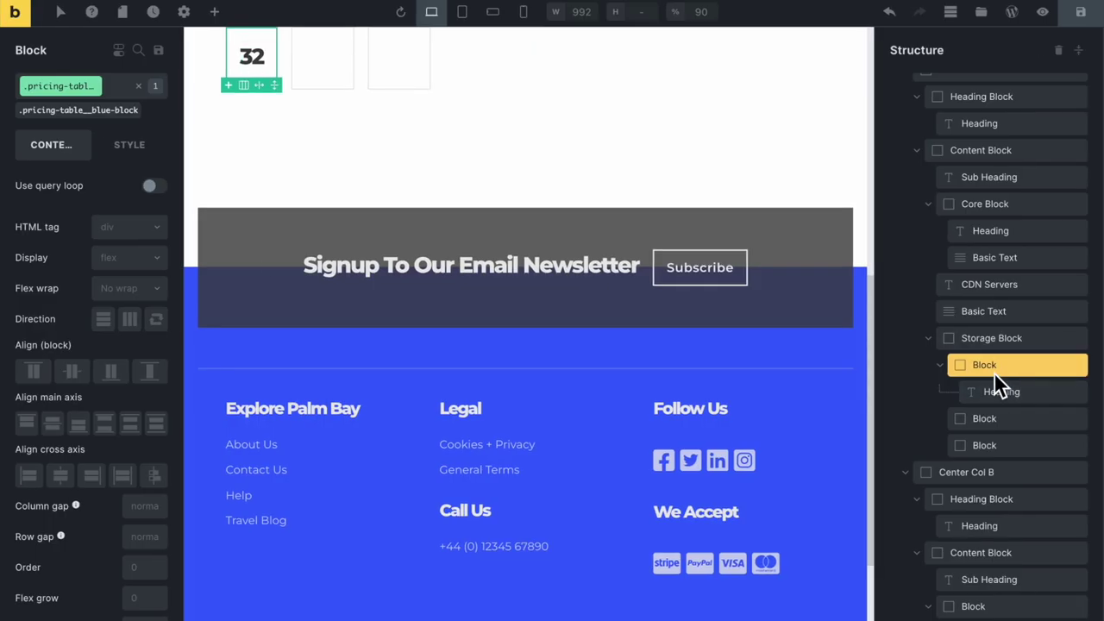
double_click(994, 367)
text(Storage Blue Block)
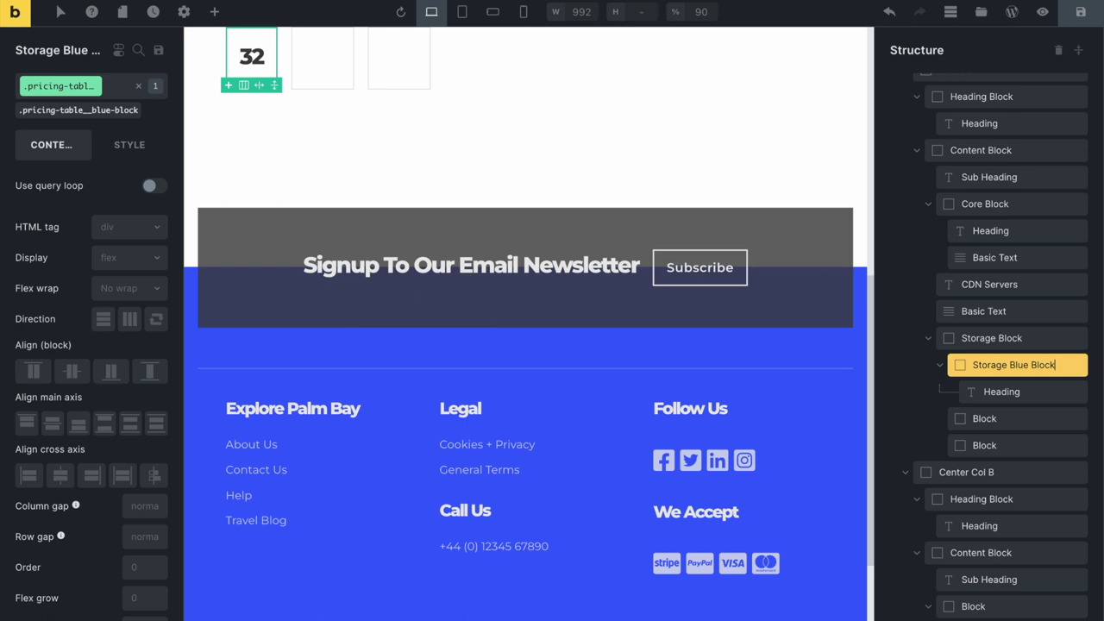
Rename the heading element inside Storage Blue Block as 32 TB
click(1002, 392)
double_click(1002, 392)
text(32 TB)
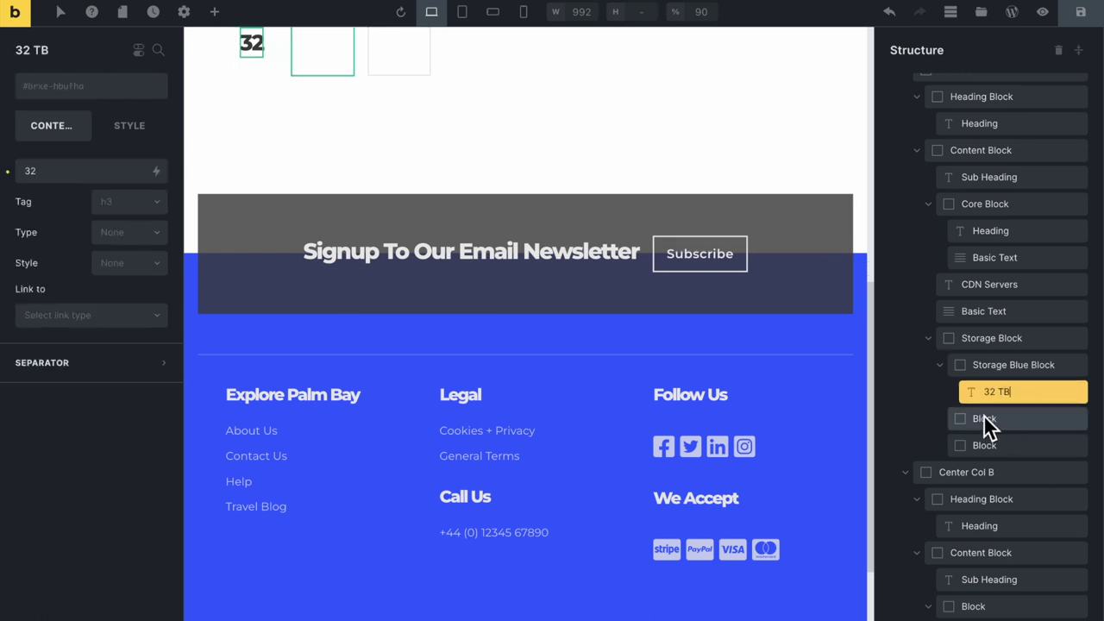
Rename the middle block inside Storage Block as Storage Empty White
click(985, 420)
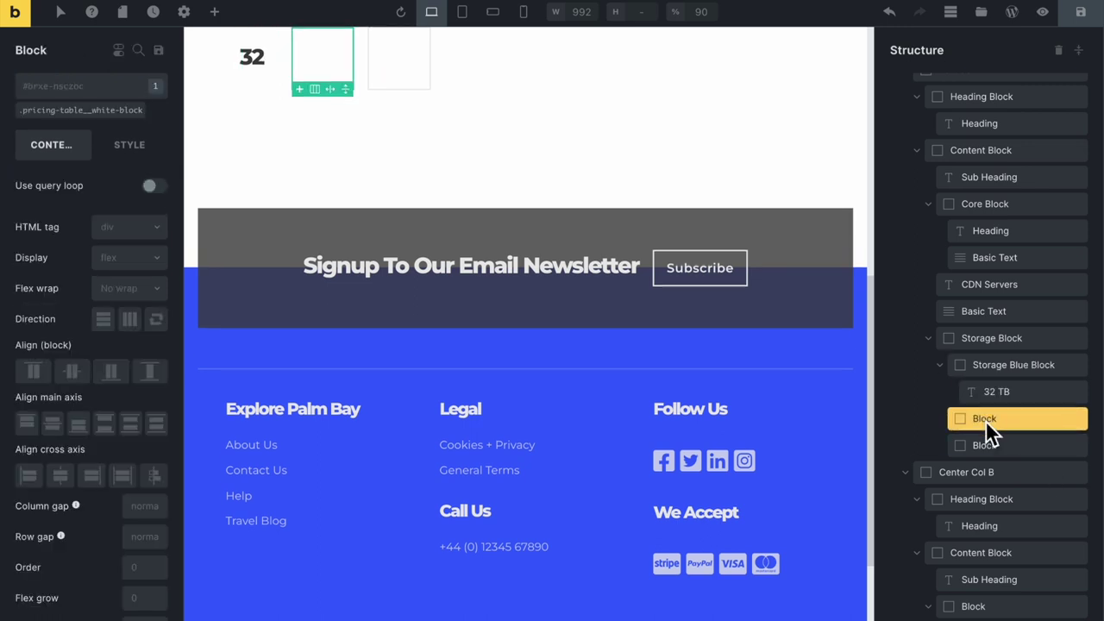
double_click(989, 423)
text(Storage Empty White)
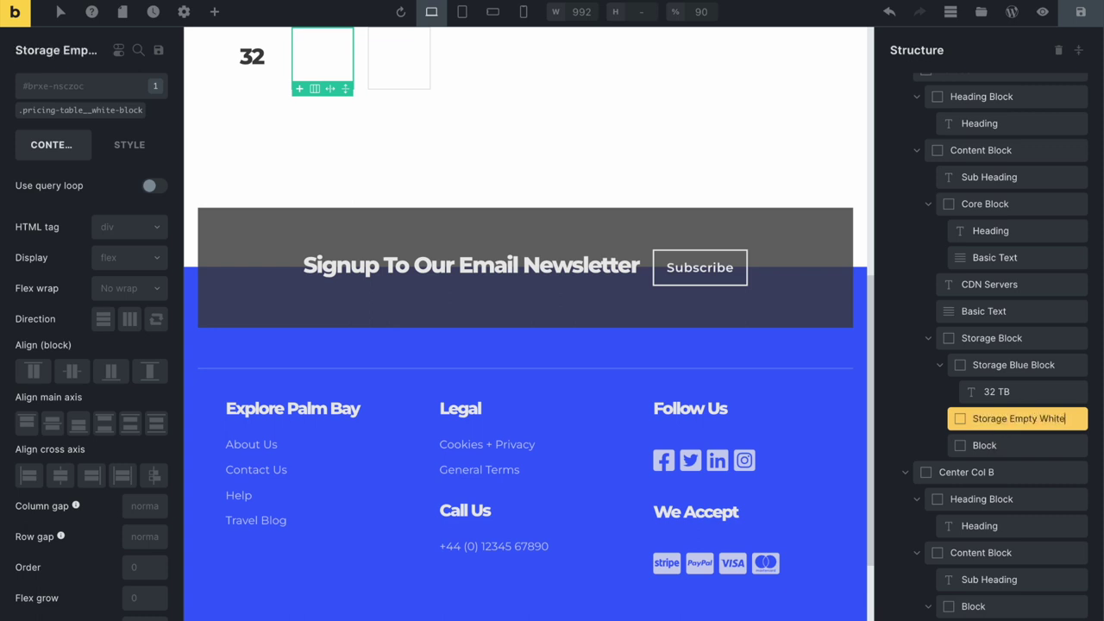
right_click(1030, 426)
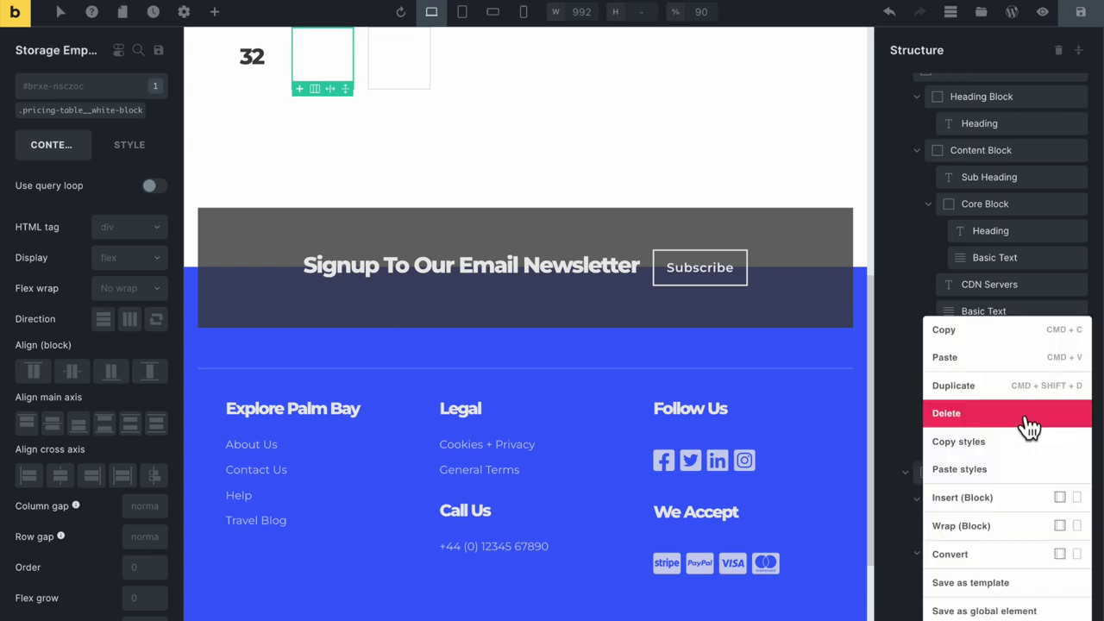
click(888, 363)
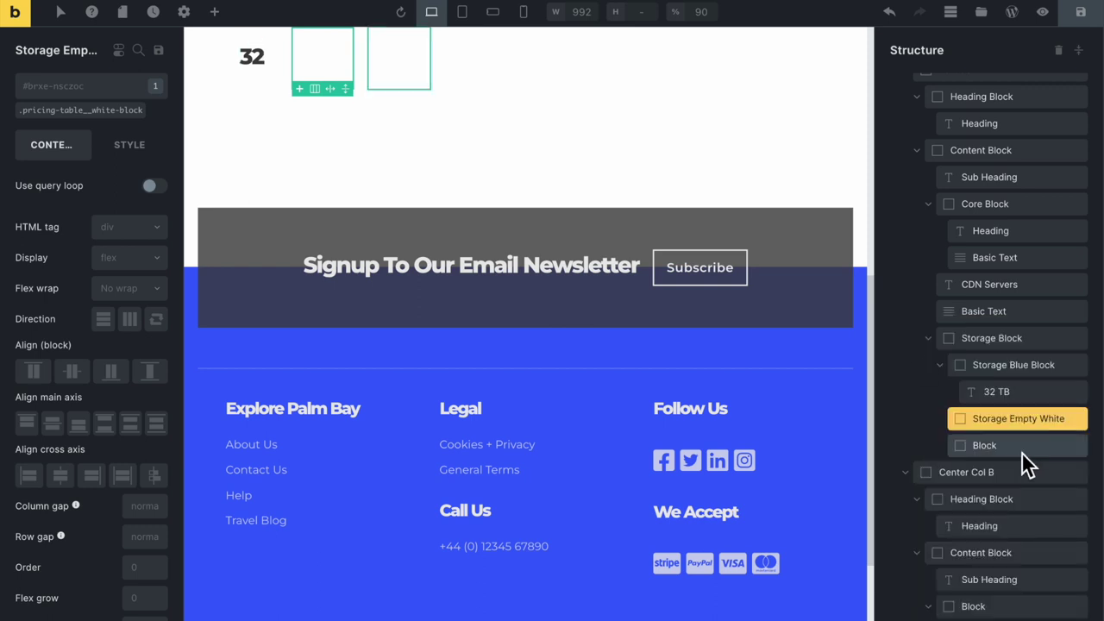
Rename the last block inside Storage Block as Storage Empty White too
click(983, 445)
double_click(991, 445)
text(St)
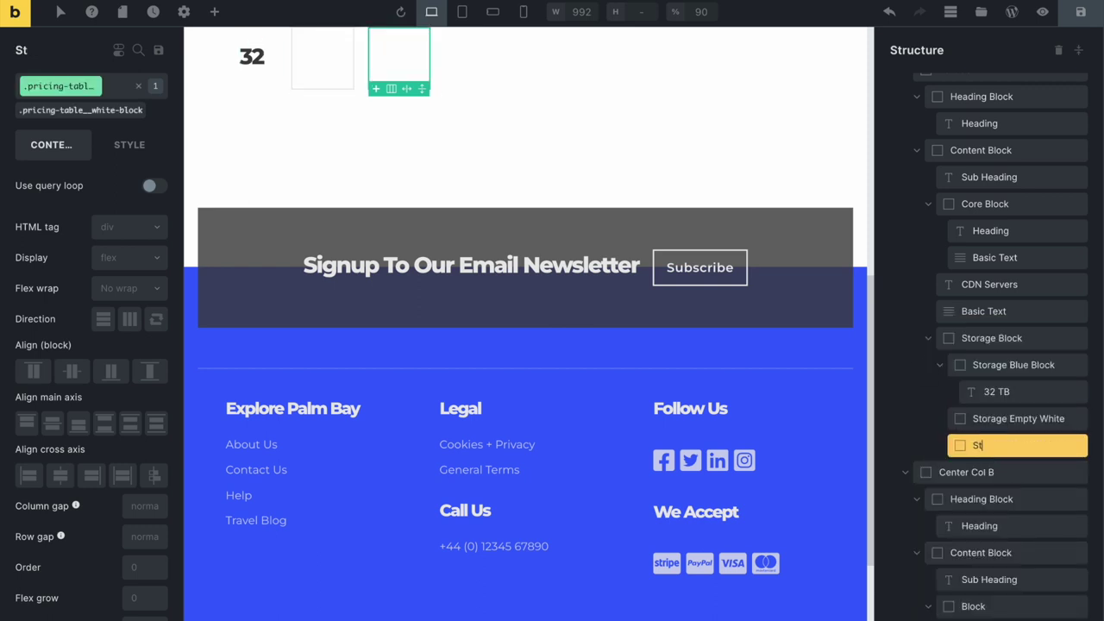
text(orage Empty W)
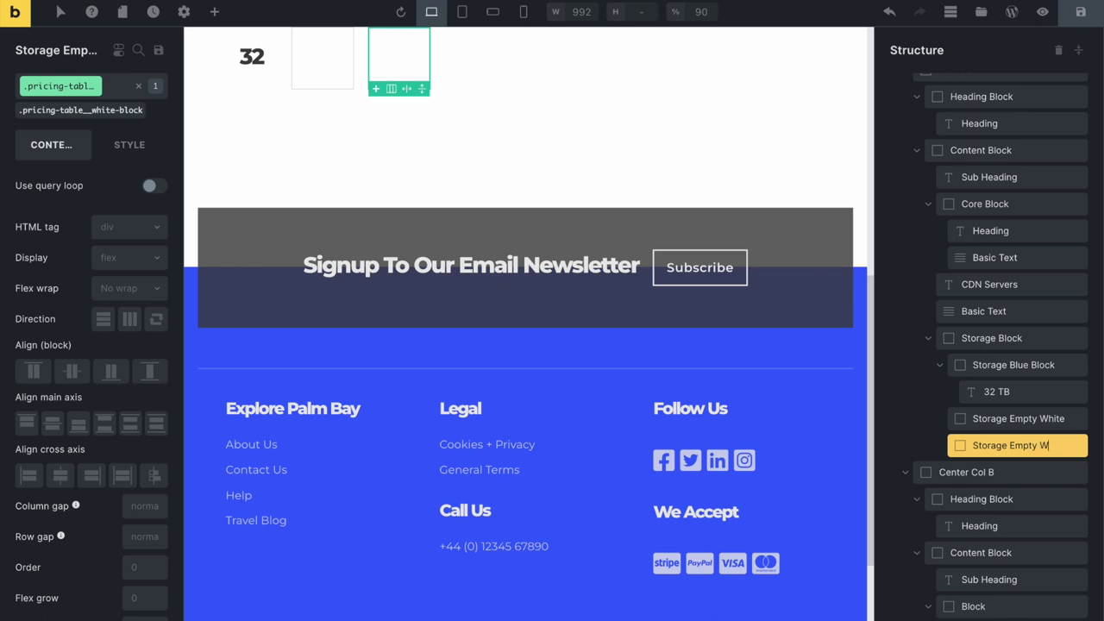
text(hite)
Duplicate the whole Storage Block twice within the Starter column
click(973, 339)
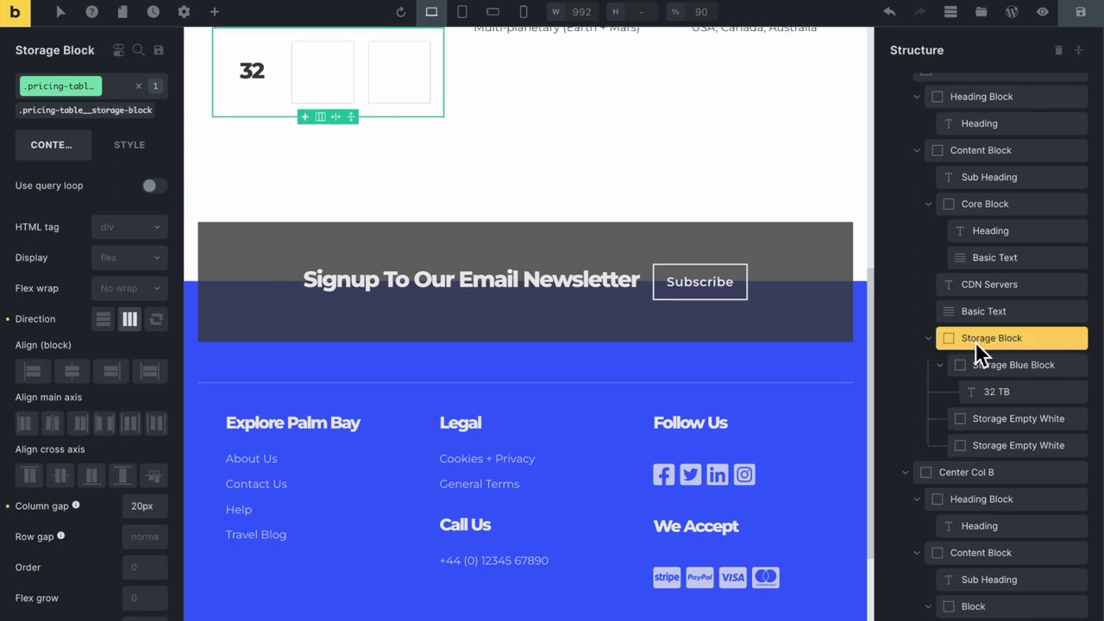
scroll(668, 358, up, 3)
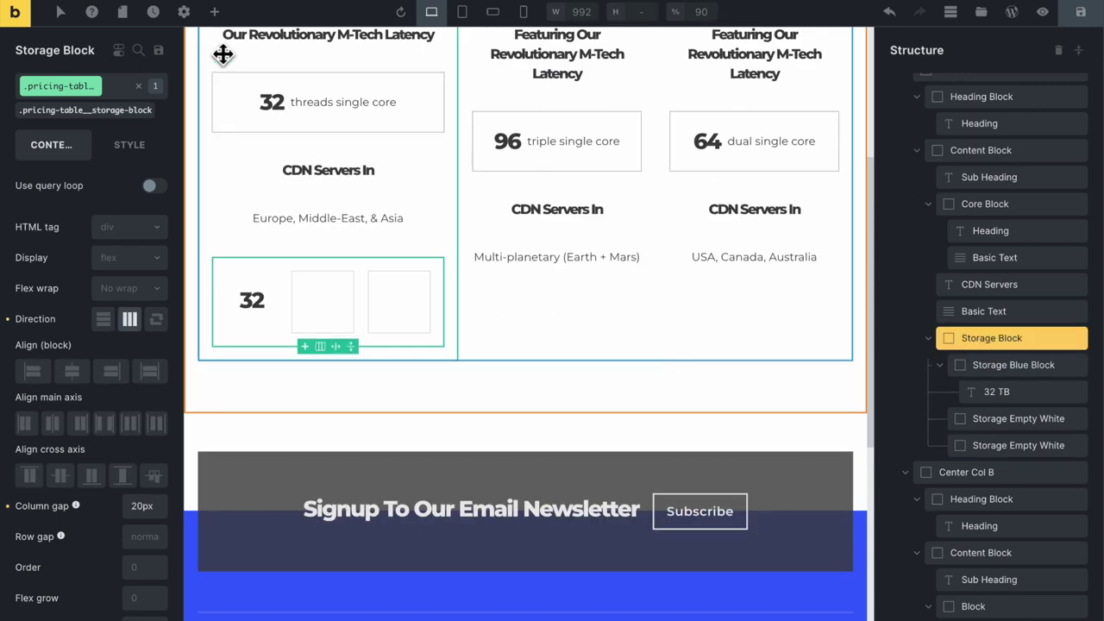
key(ctrl+d)
key(ctrl+d)
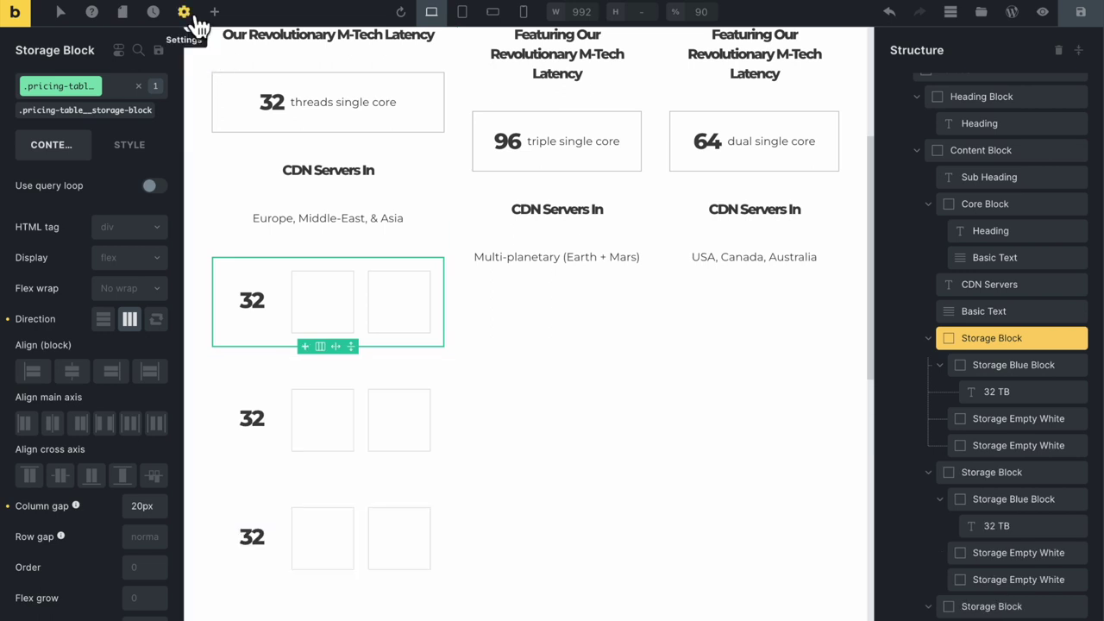
Try moving one Storage Block copy under the Enterprise column's CDN text, and undo the move
drag(282, 391, 535, 323)
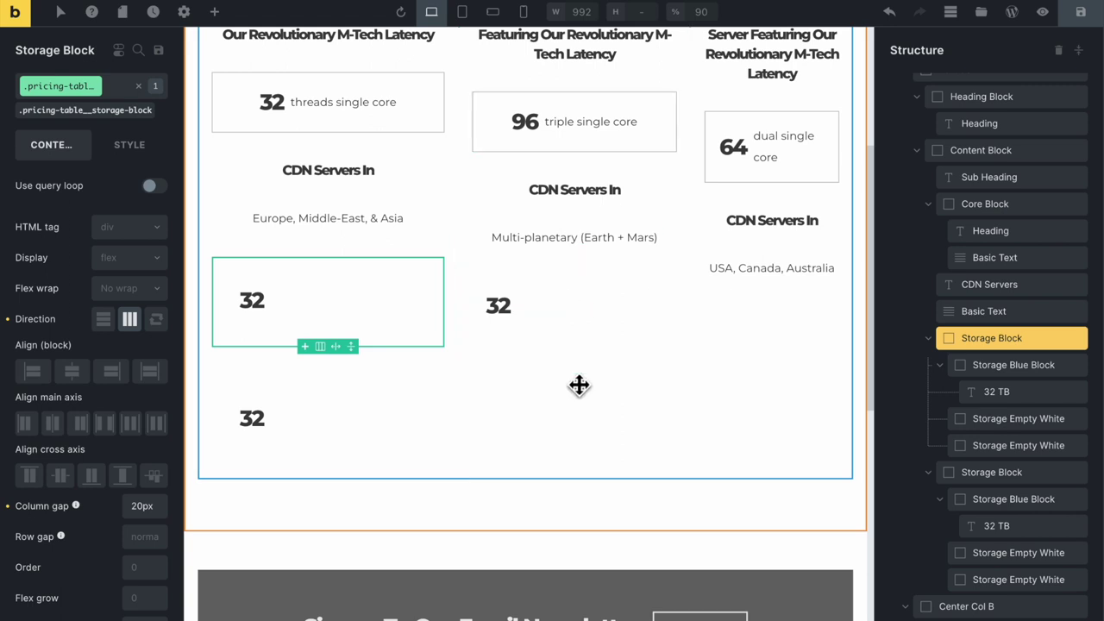
scroll(579, 384, up, 4)
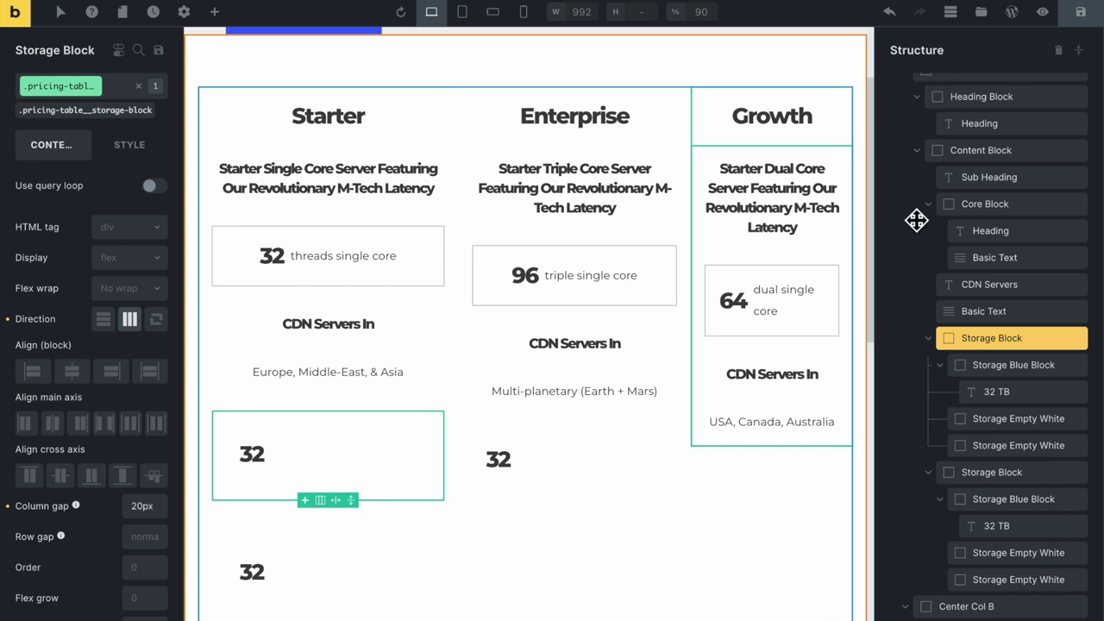
click(889, 12)
scroll(382, 478, down, 1)
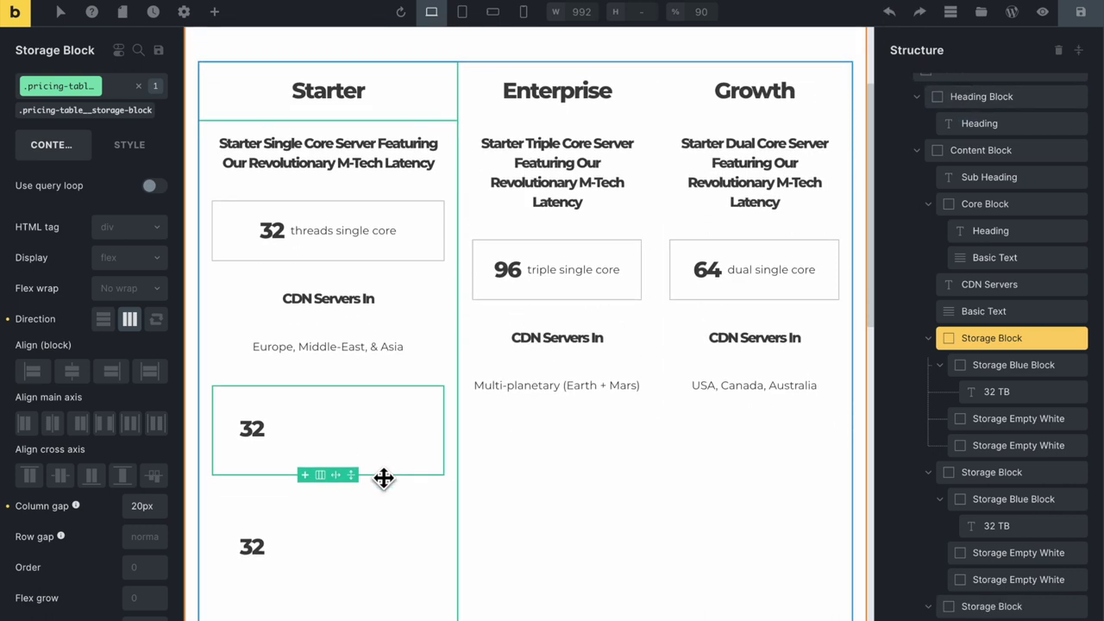
Move the two Storage Block copies out of the Starter column, placing one under the CDN text of Enterprise and one under Growth's
scroll(433, 438, down, 1)
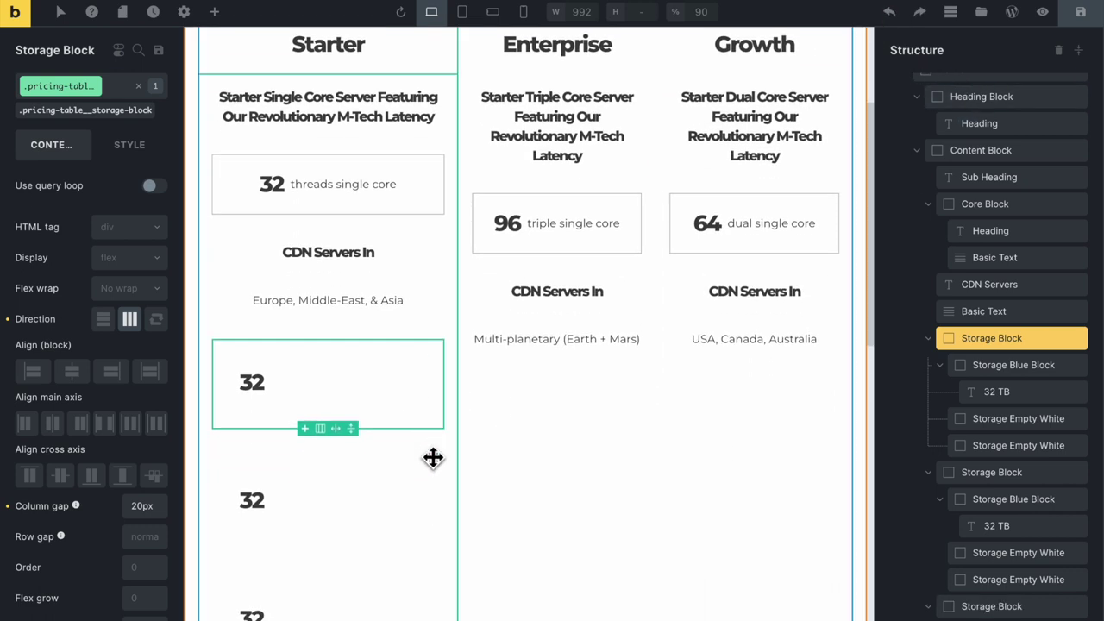
click(420, 392)
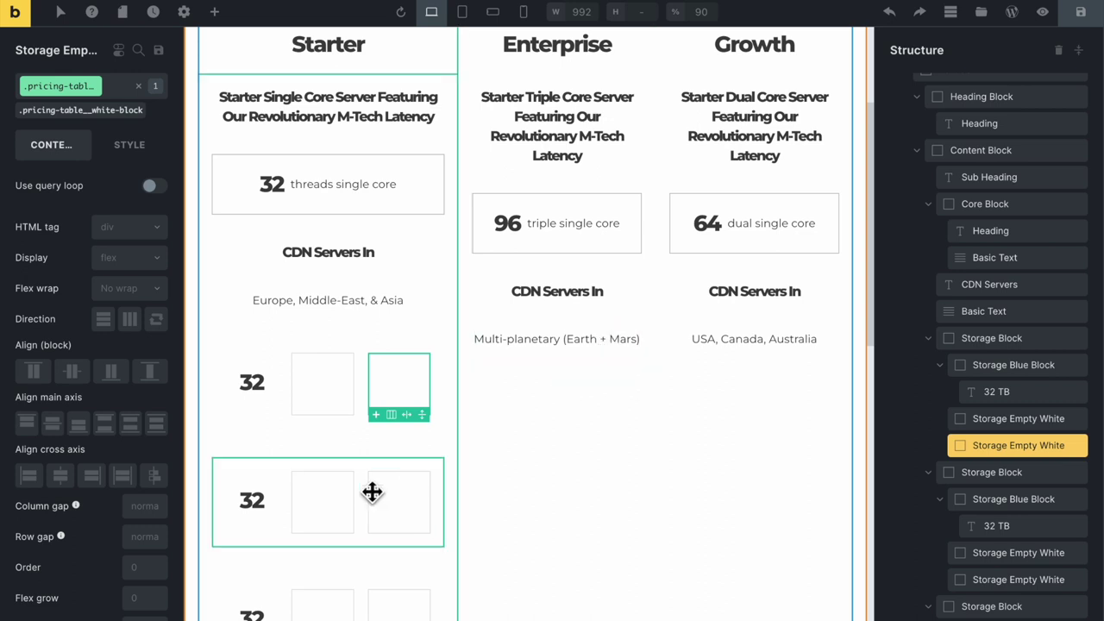
drag(278, 475, 529, 355)
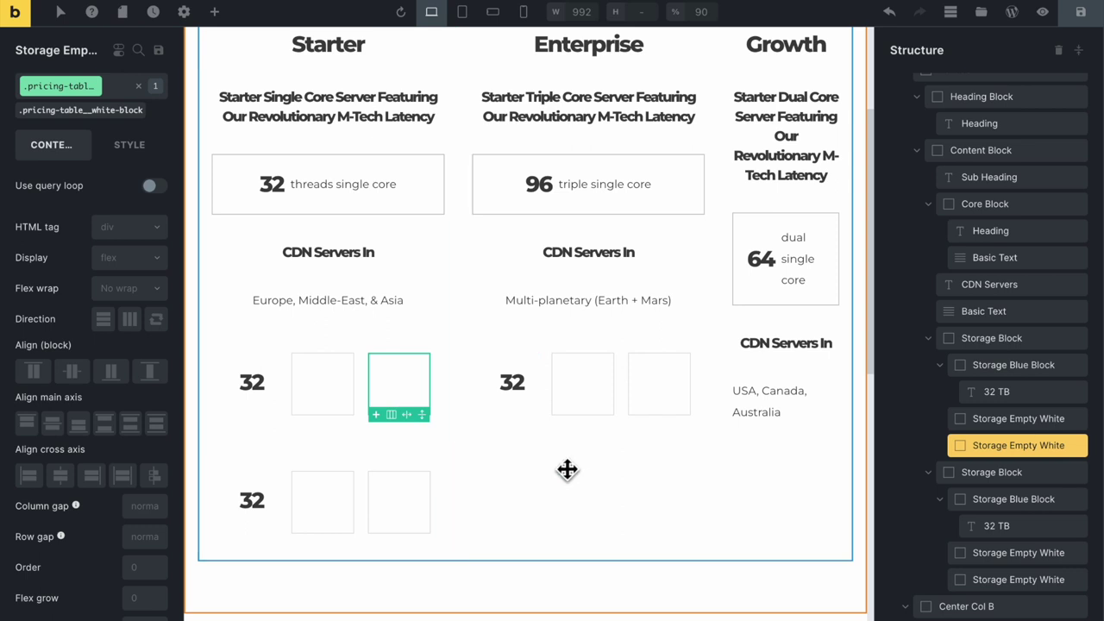
drag(271, 485, 747, 433)
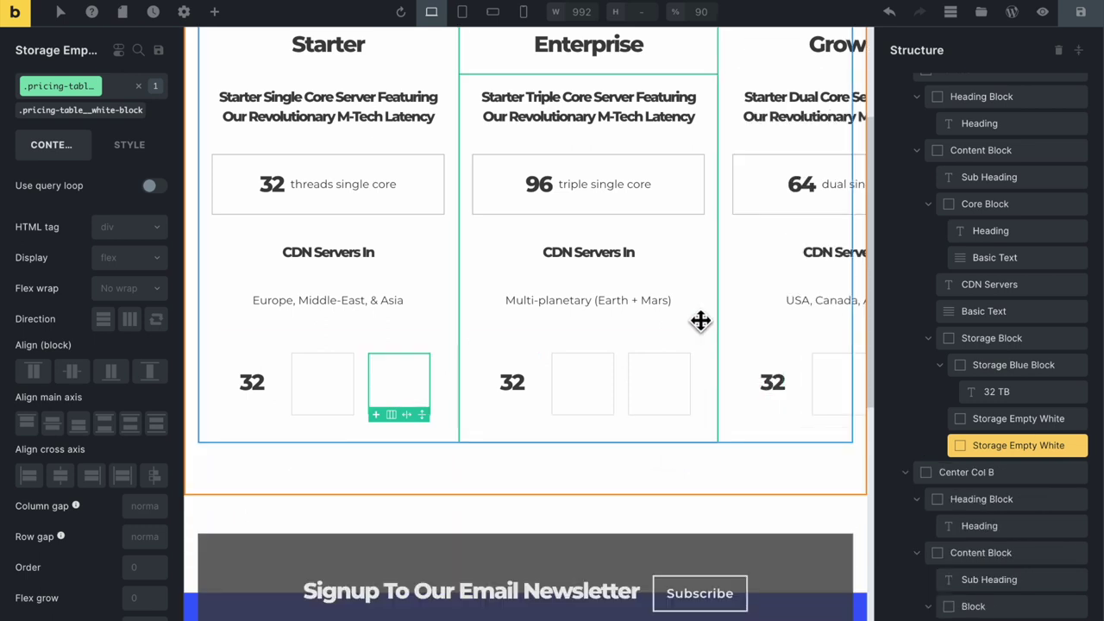
scroll(702, 320, right, 3)
scroll(702, 320, left, 3)
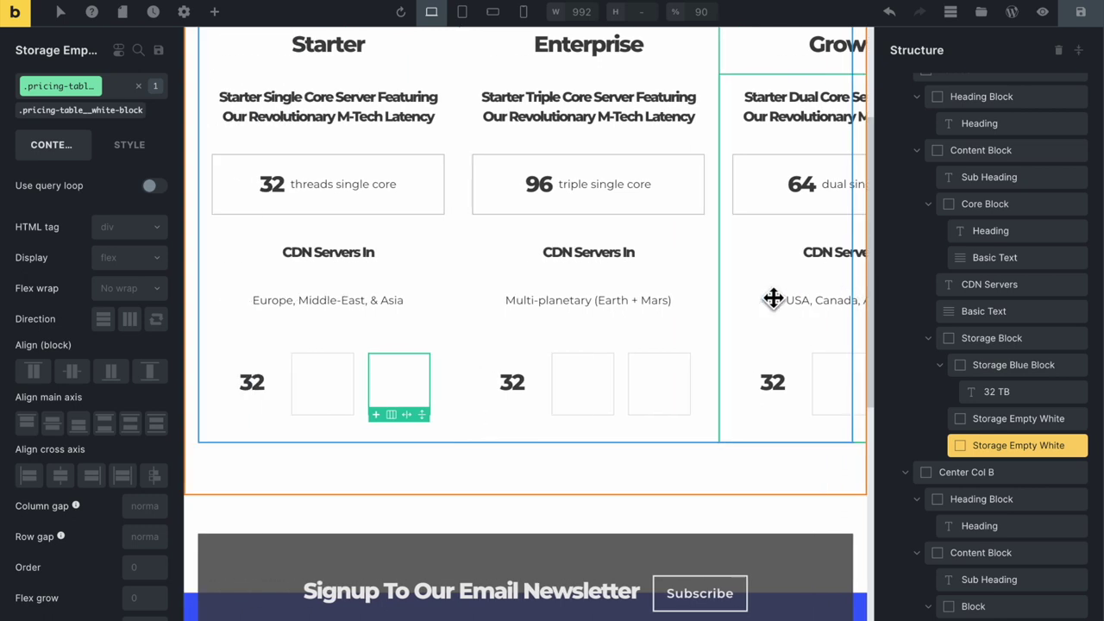
scroll(665, 309, up, 1)
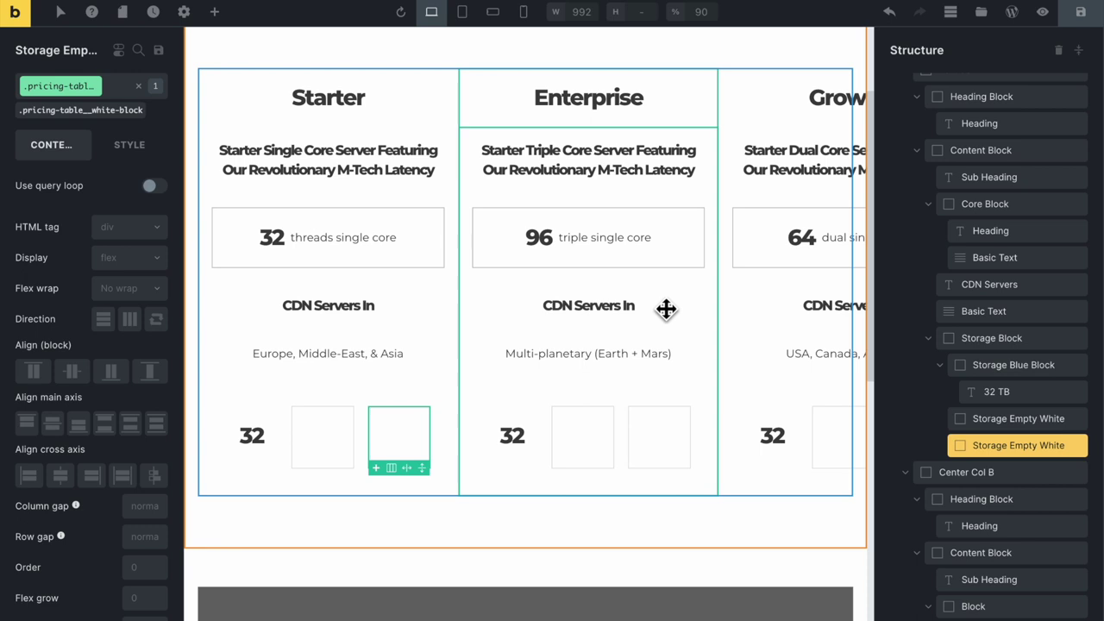
Save the page and set the canvas preview scale to 60%
click(1080, 11)
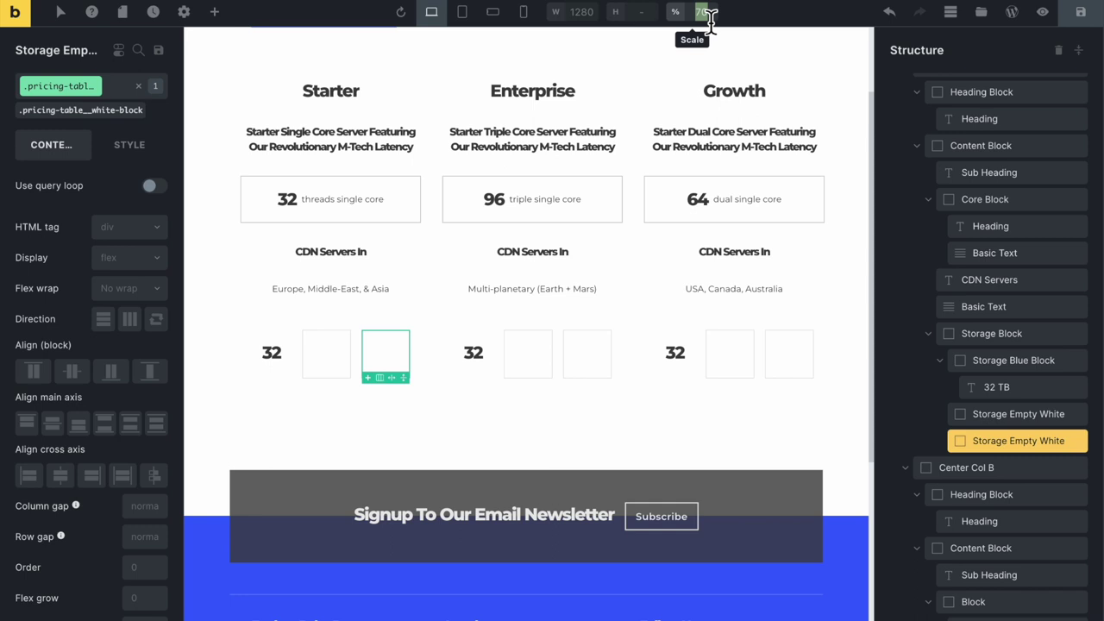
key(Return)
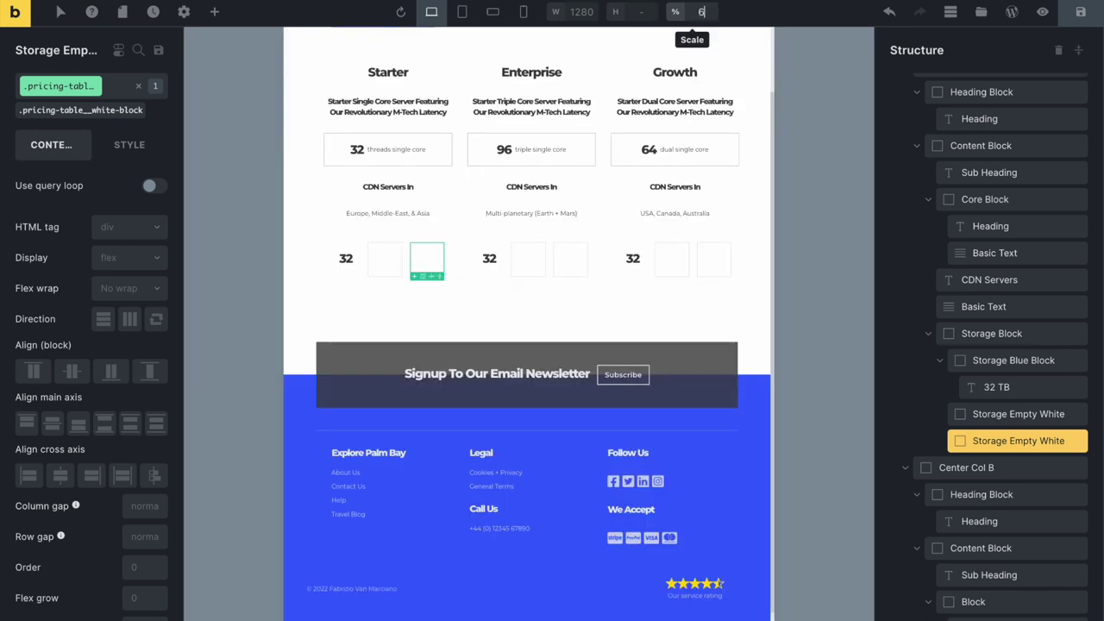
key(Return)
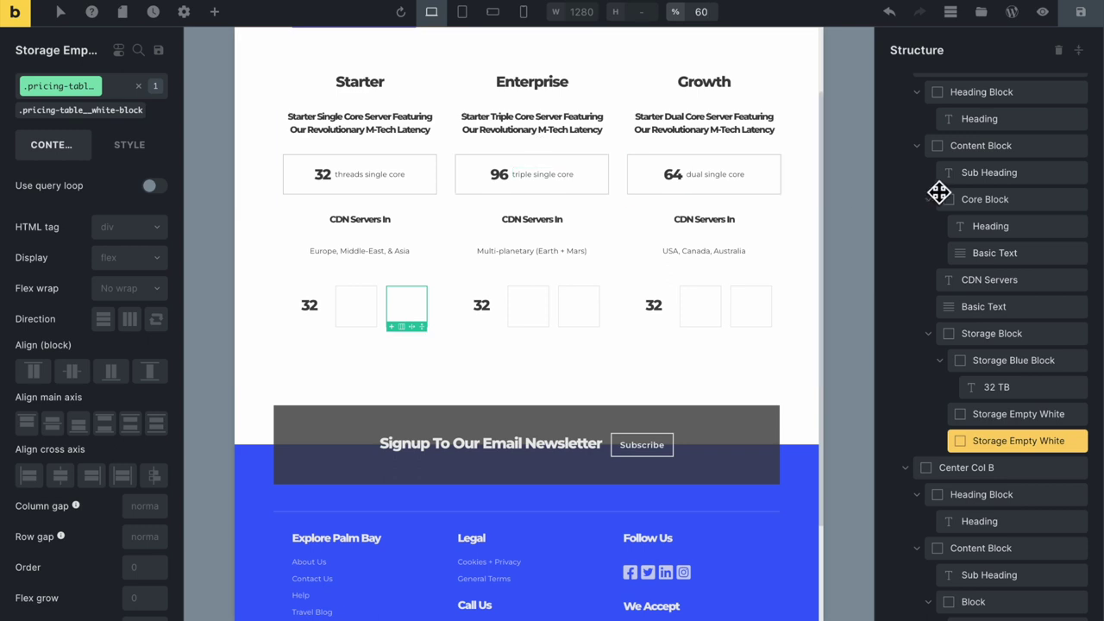
Set the width of Pricing Cont to 100% on its pricing-table-cont class
scroll(991, 209, up, 2)
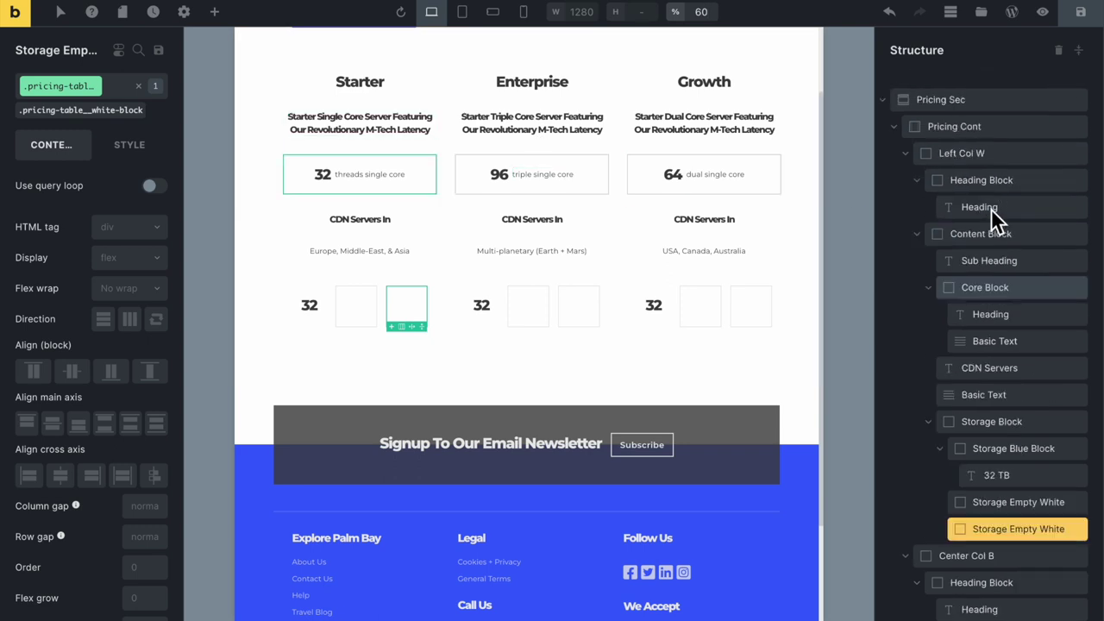
click(999, 127)
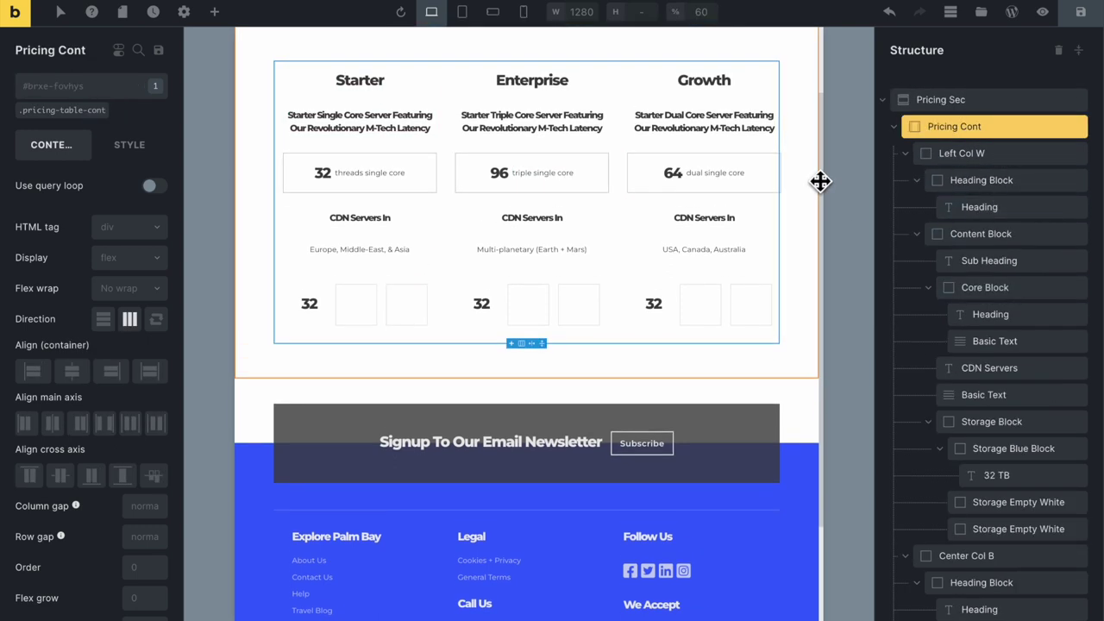
click(86, 111)
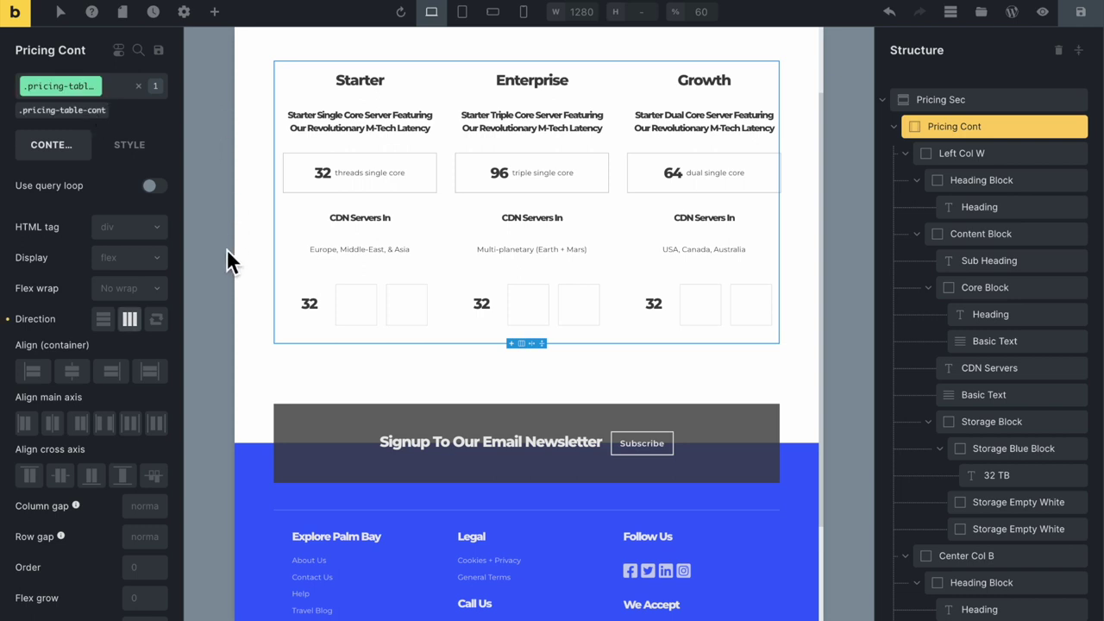
click(129, 145)
click(104, 193)
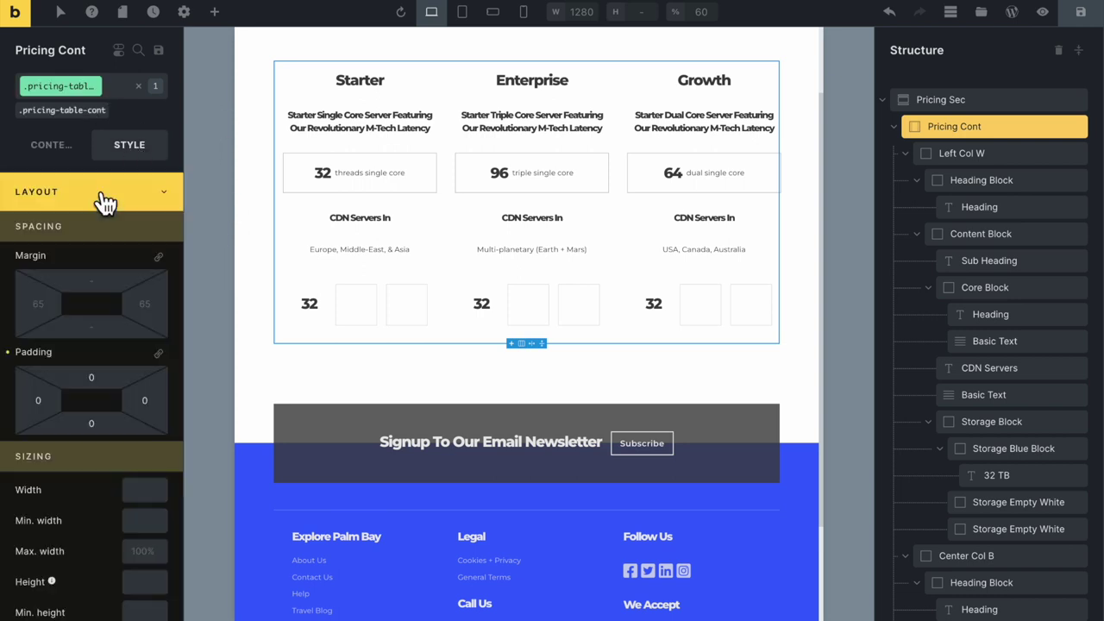
scroll(104, 405, down, 2)
click(153, 388)
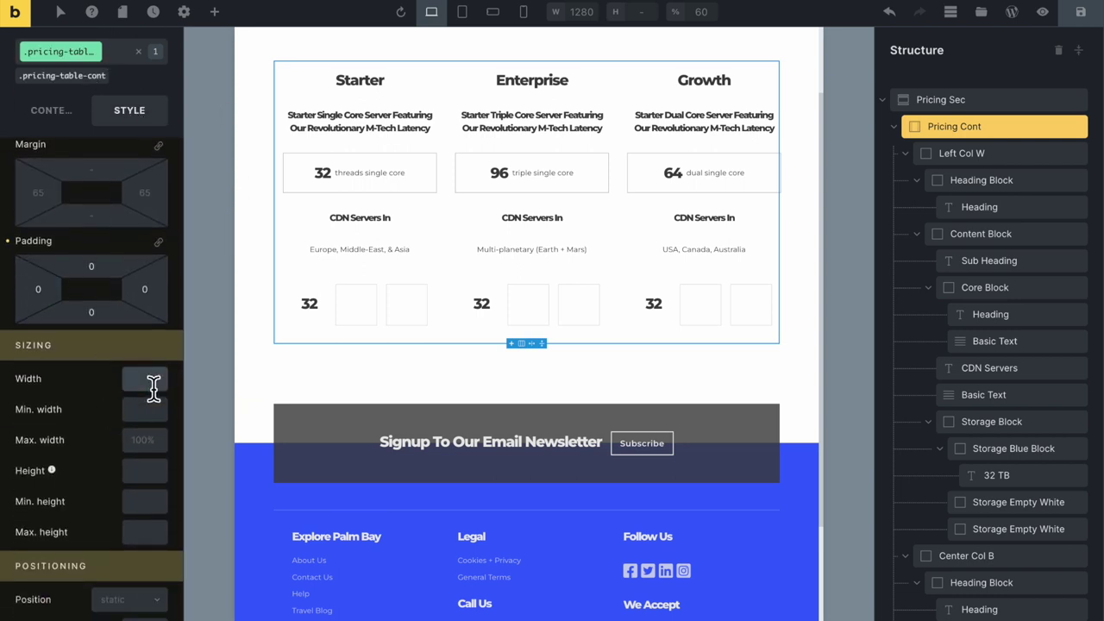
text(100%)
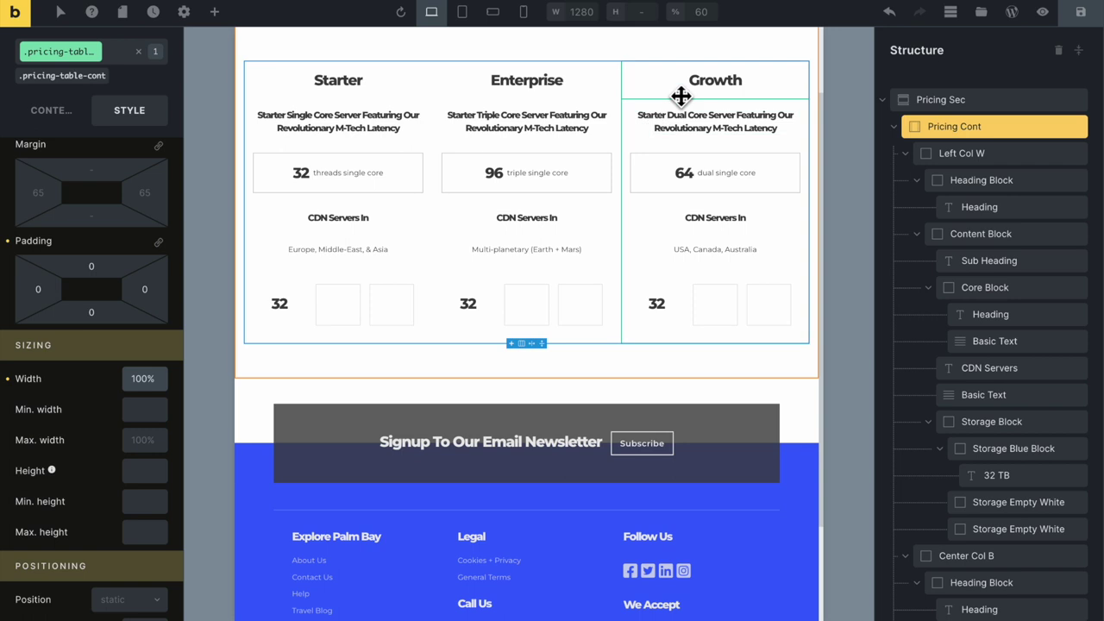
Set the canvas preview scale to 65%
click(716, 19)
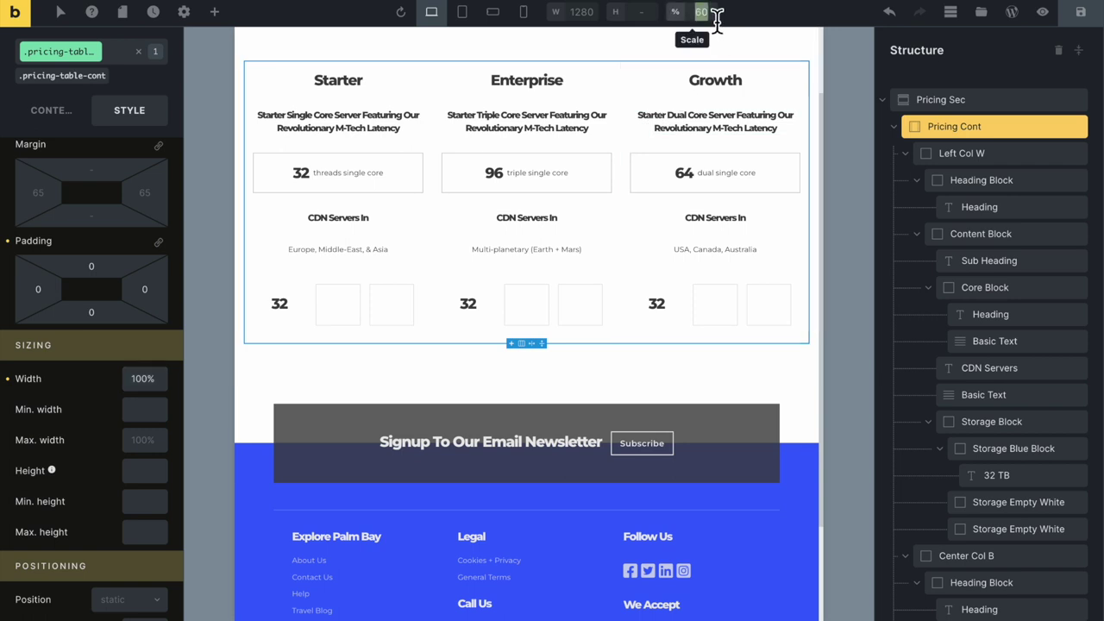
text(65)
scroll(778, 222, up, 1)
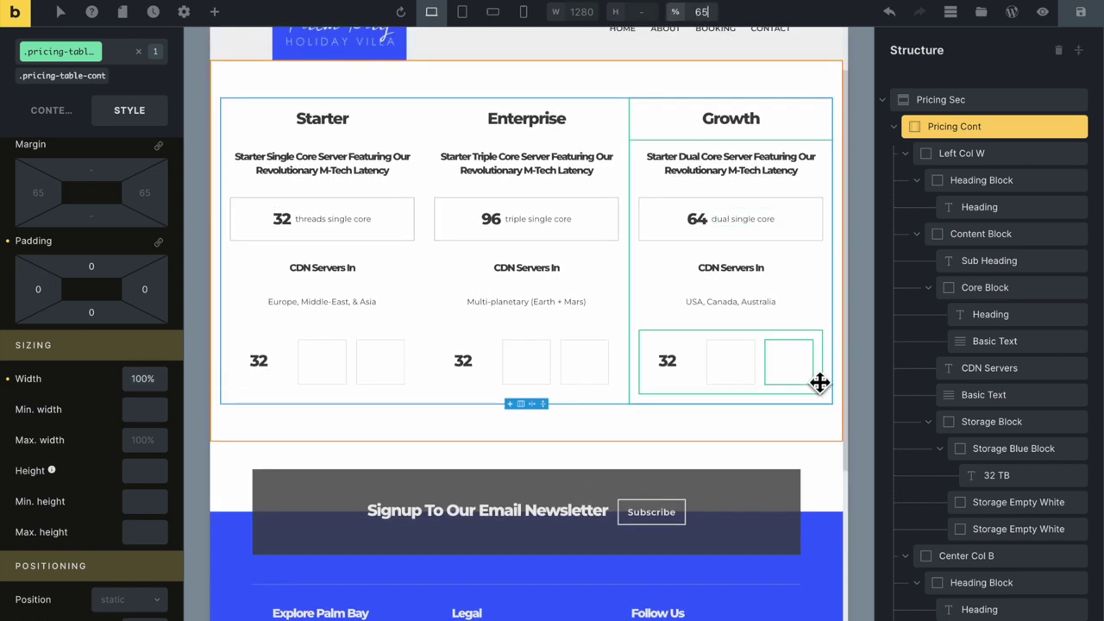
scroll(525, 370, up, 1)
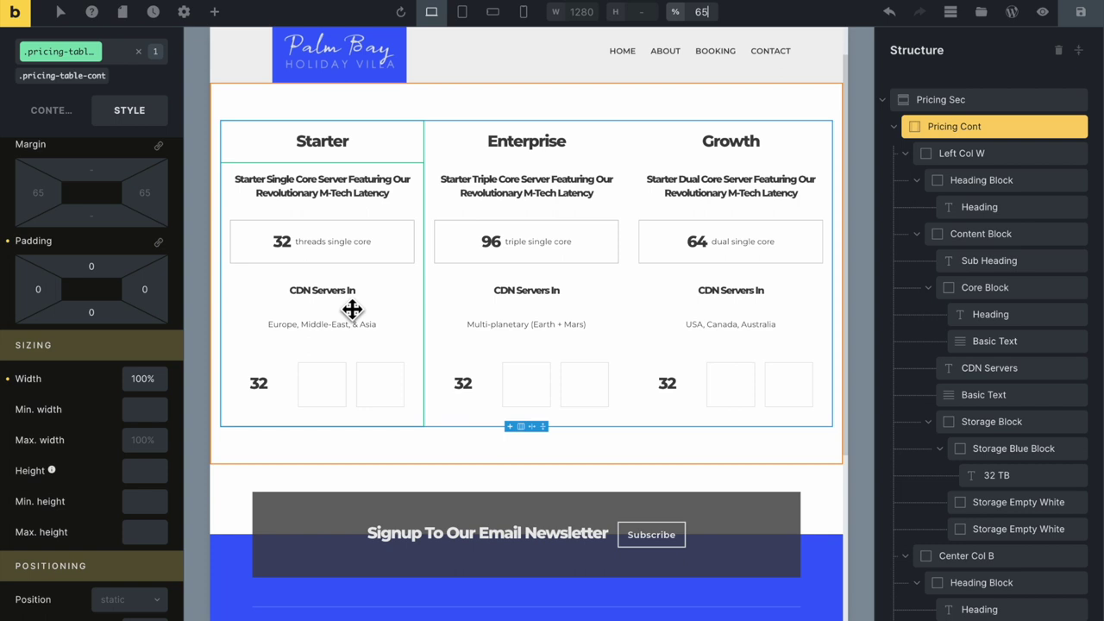
Create the class pricing-table__core-x on the number heading in the Starter column's Core Block
click(408, 240)
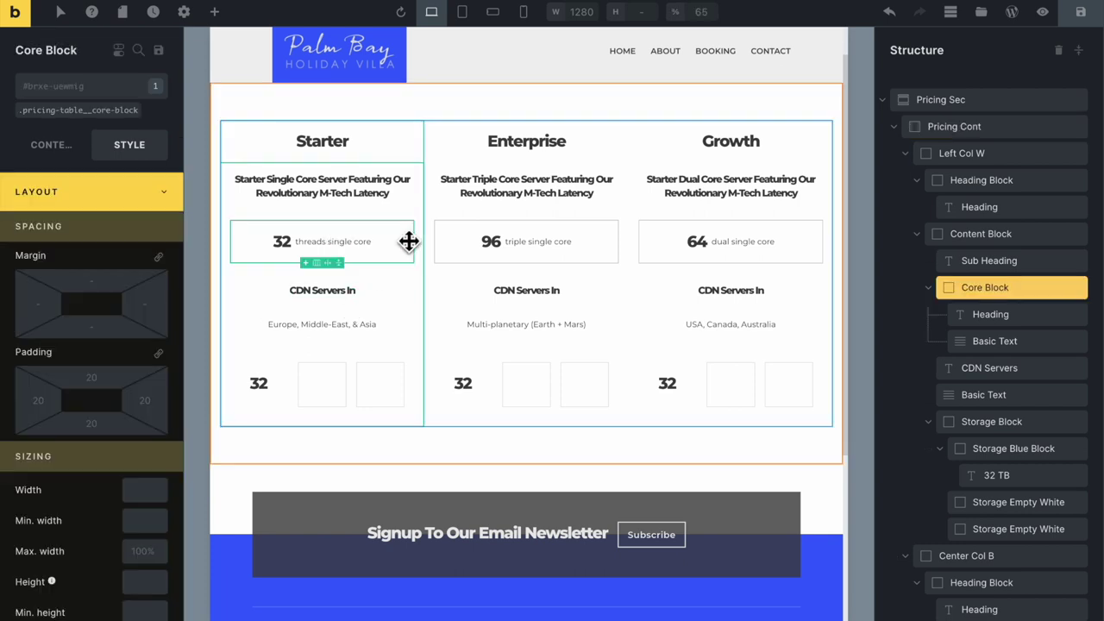
click(285, 241)
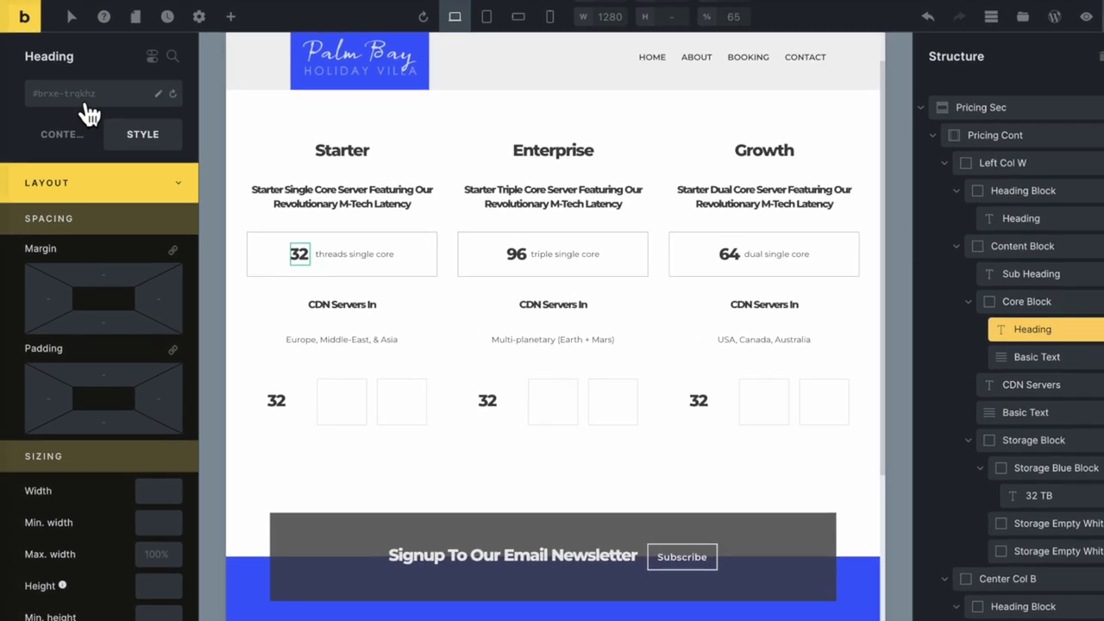
click(87, 104)
text(pricing)
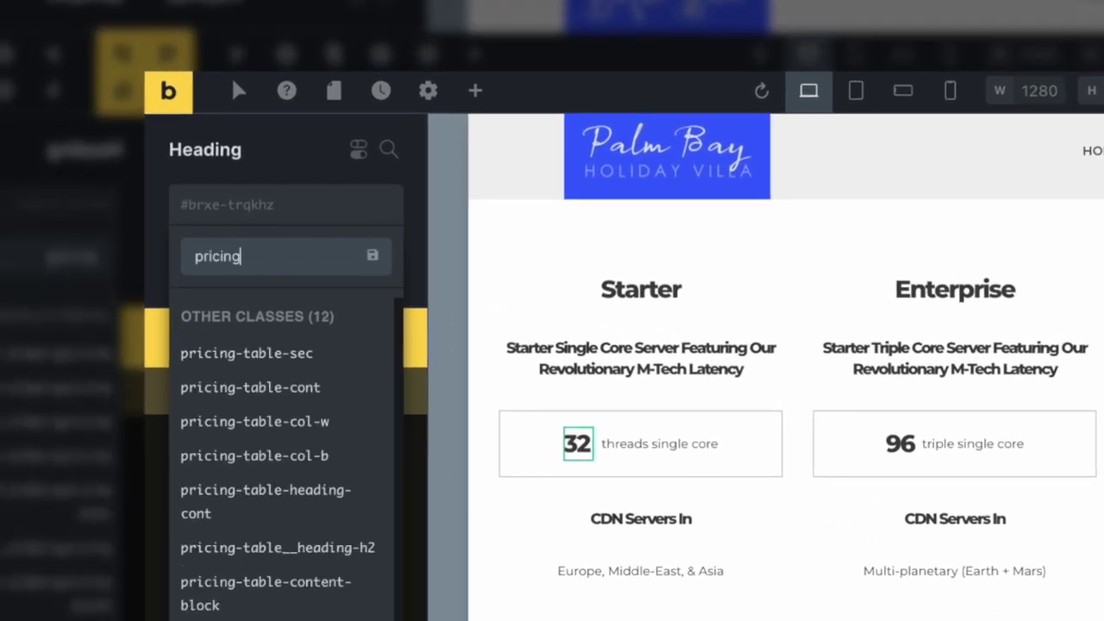
text(-table__core)
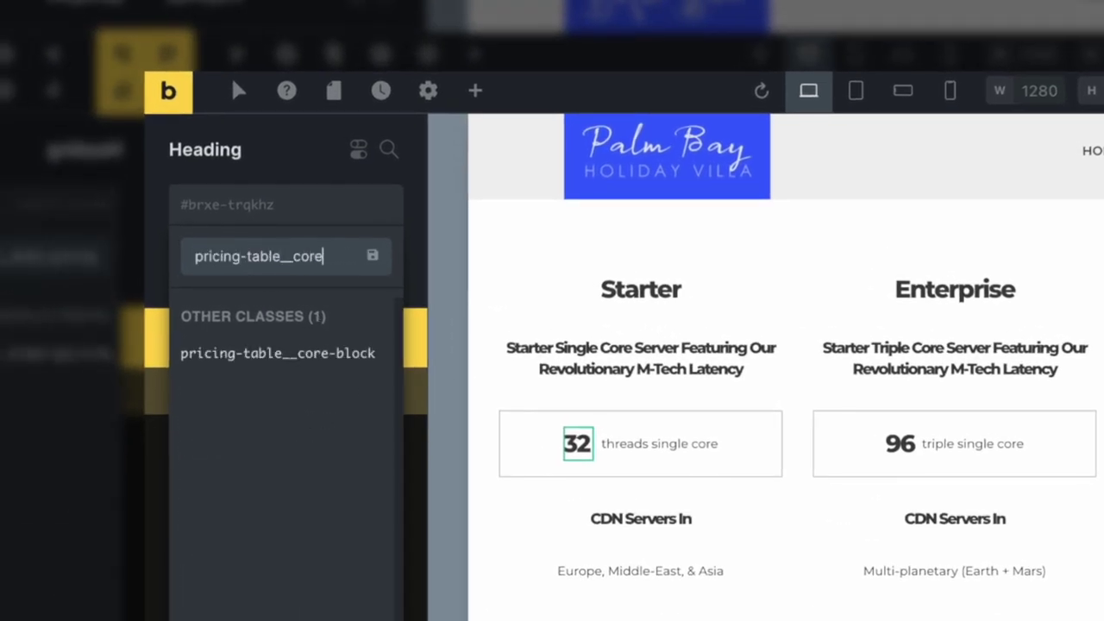
text(-x)
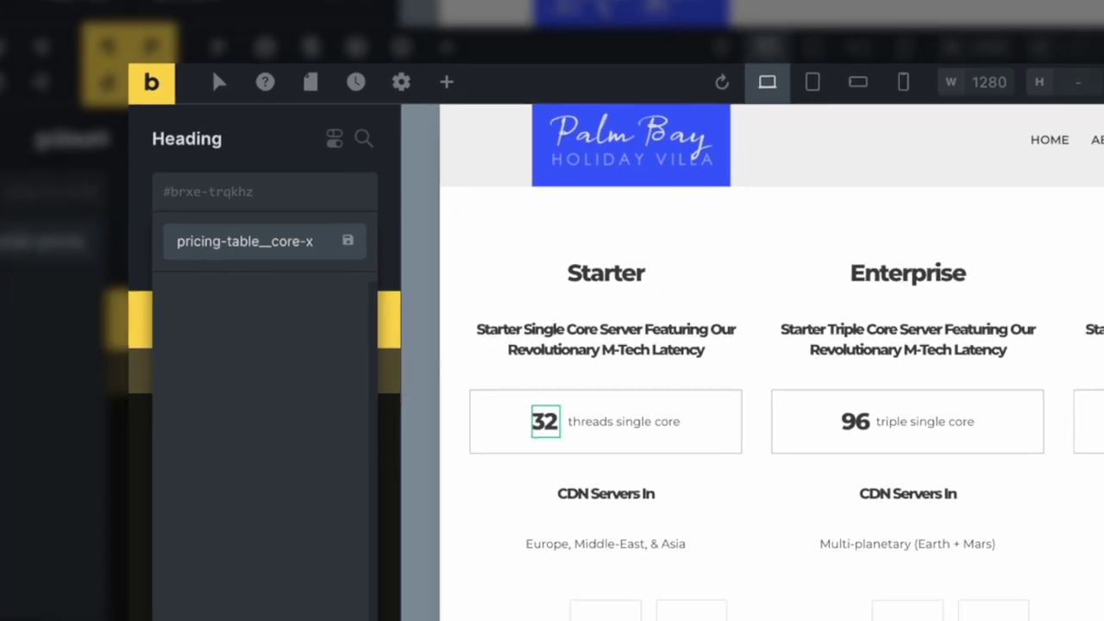
key(Return)
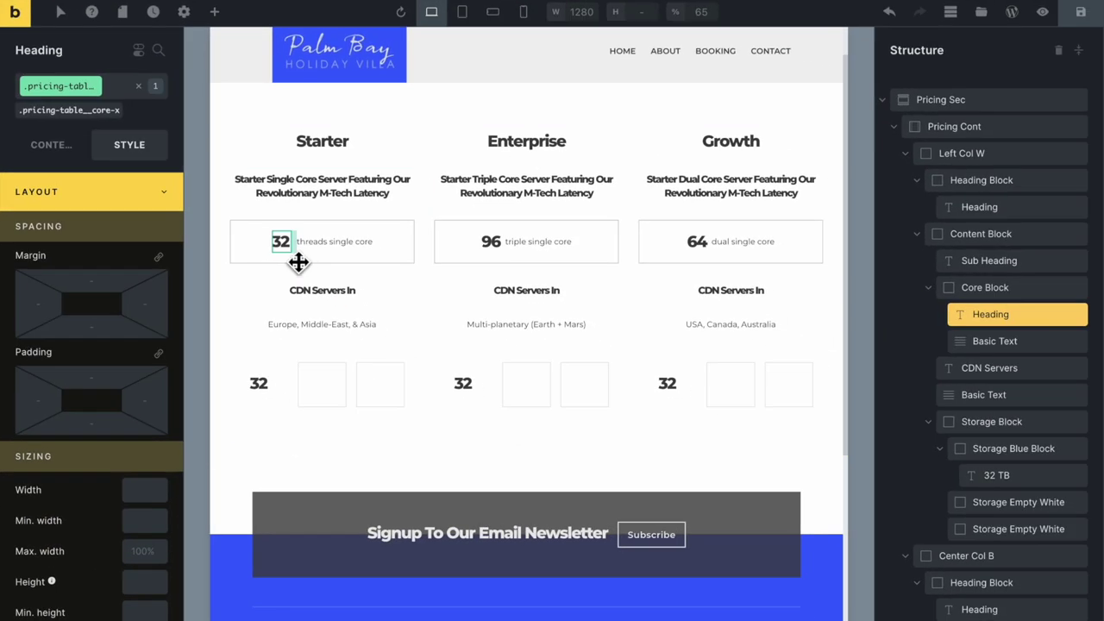
Apply the existing pricing-table__core-x class to the core number heading in the Enterprise column
click(498, 244)
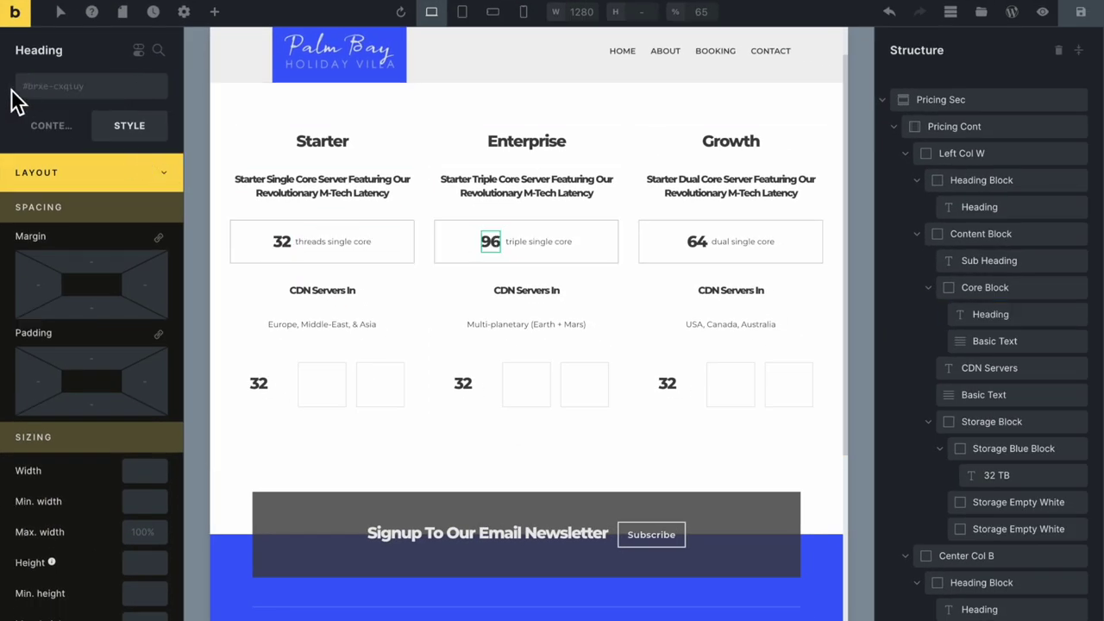
click(43, 93)
text(core-x)
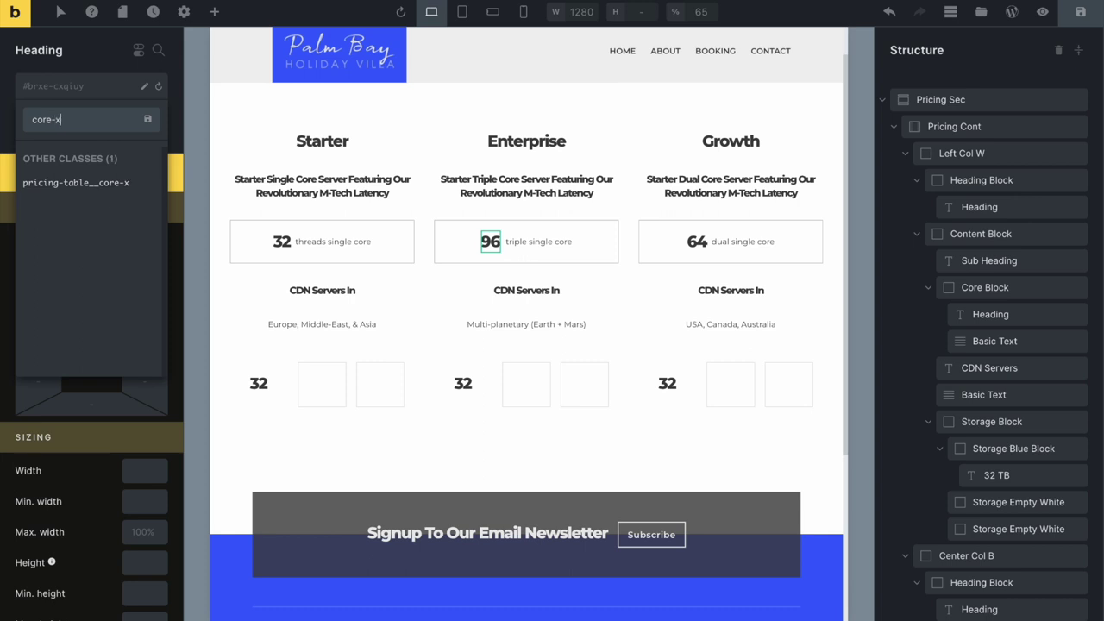
click(49, 183)
Apply the existing pricing-table__core-x class to the core number heading in the Growth column
click(692, 242)
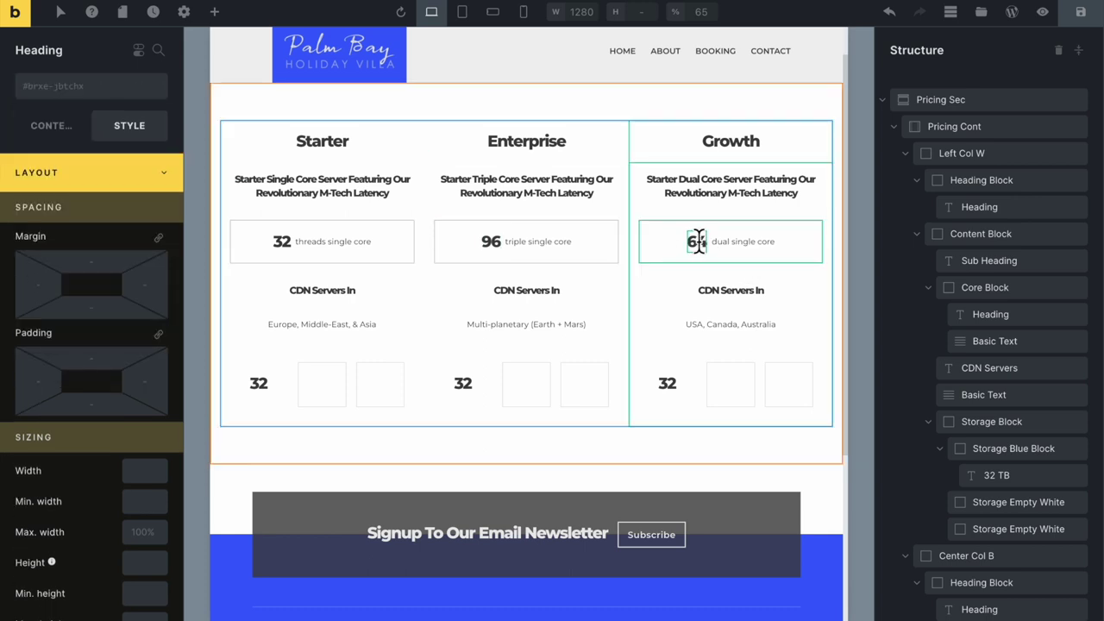
click(93, 99)
text(core-x)
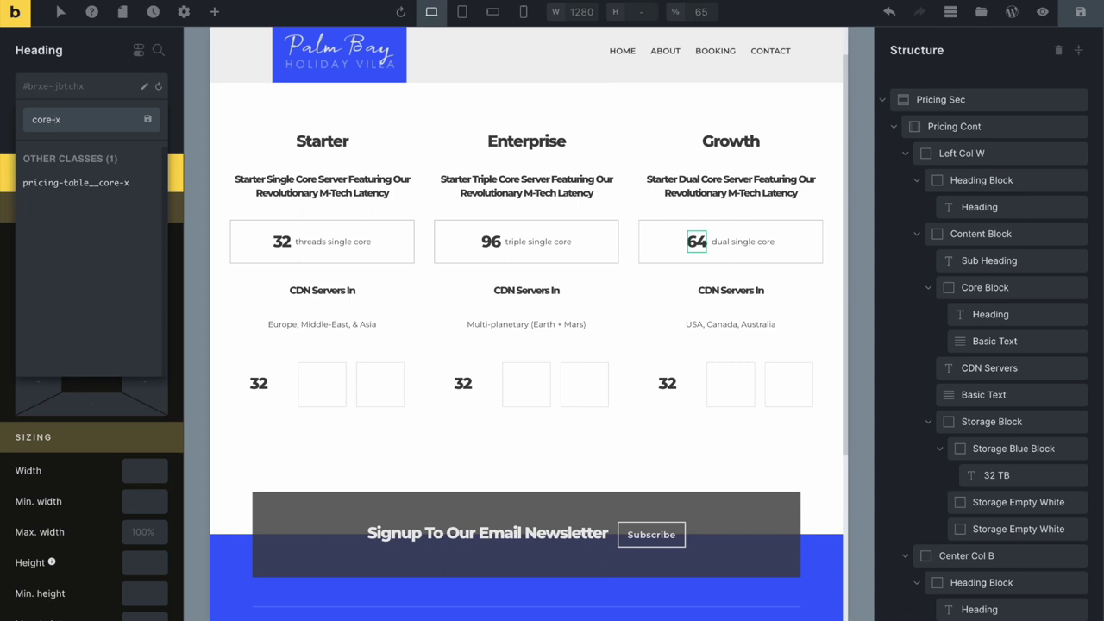
click(97, 186)
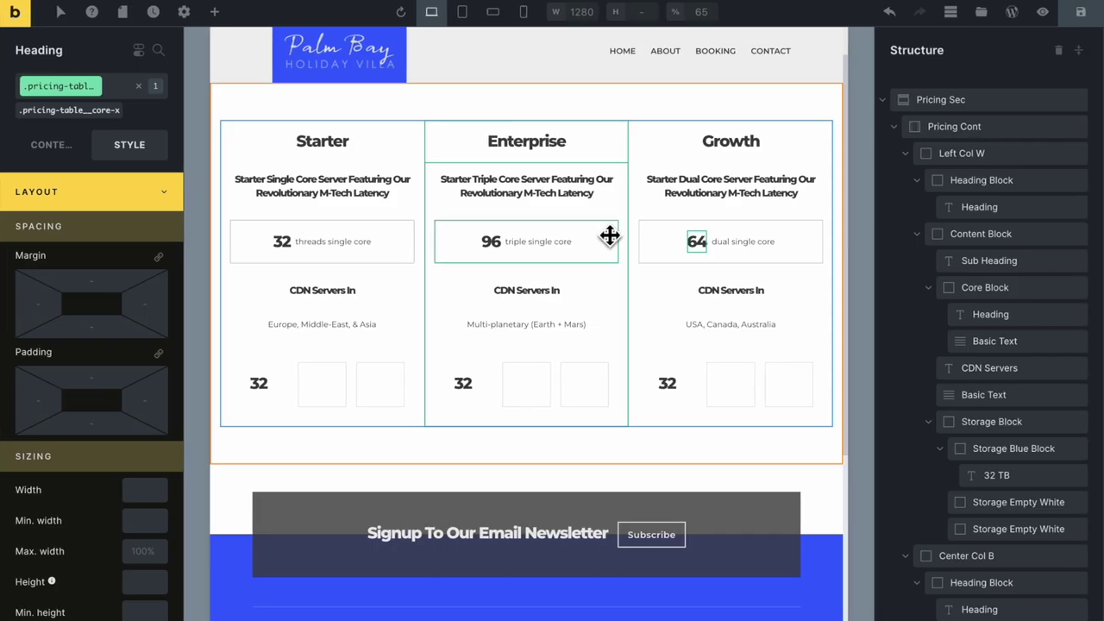
Create the class pricing-table__text on the "threads single core" text in the Starter column
click(552, 242)
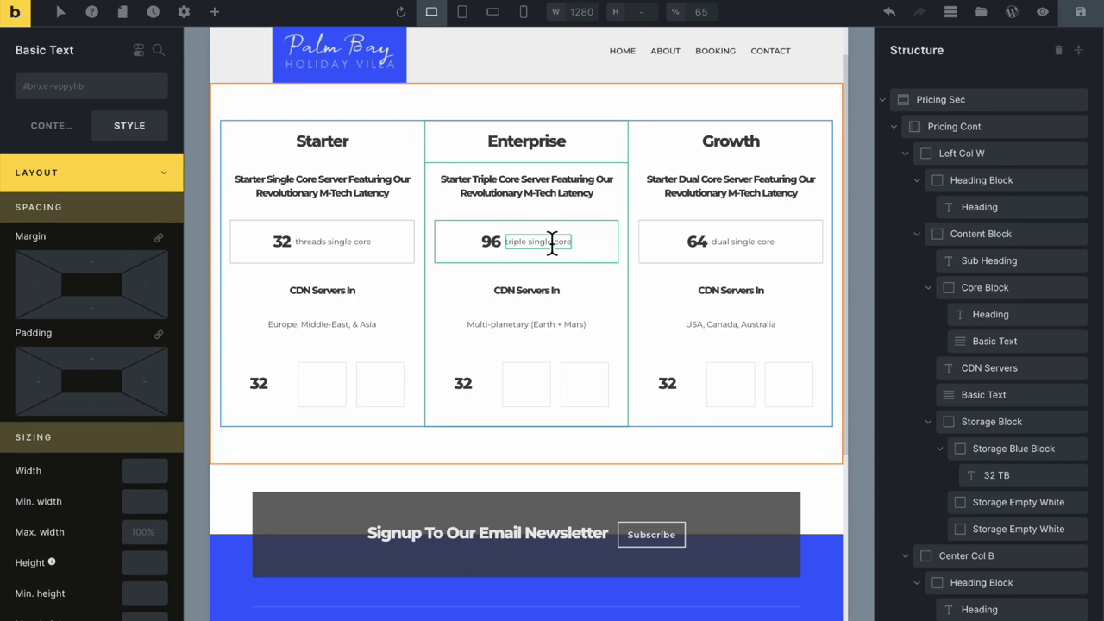
click(332, 242)
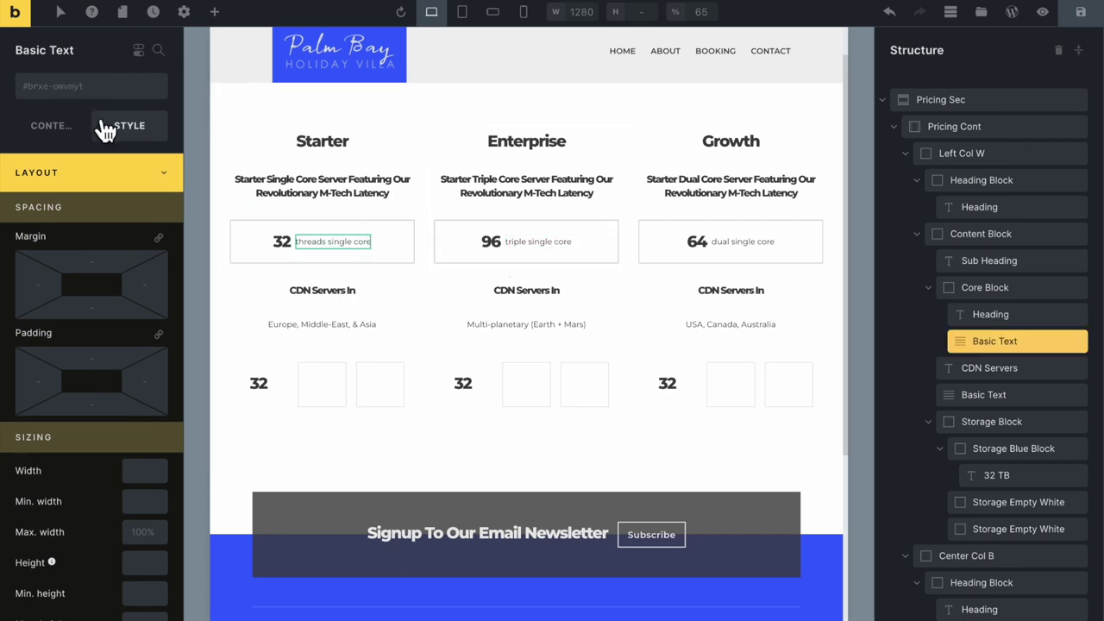
click(86, 87)
text(pric)
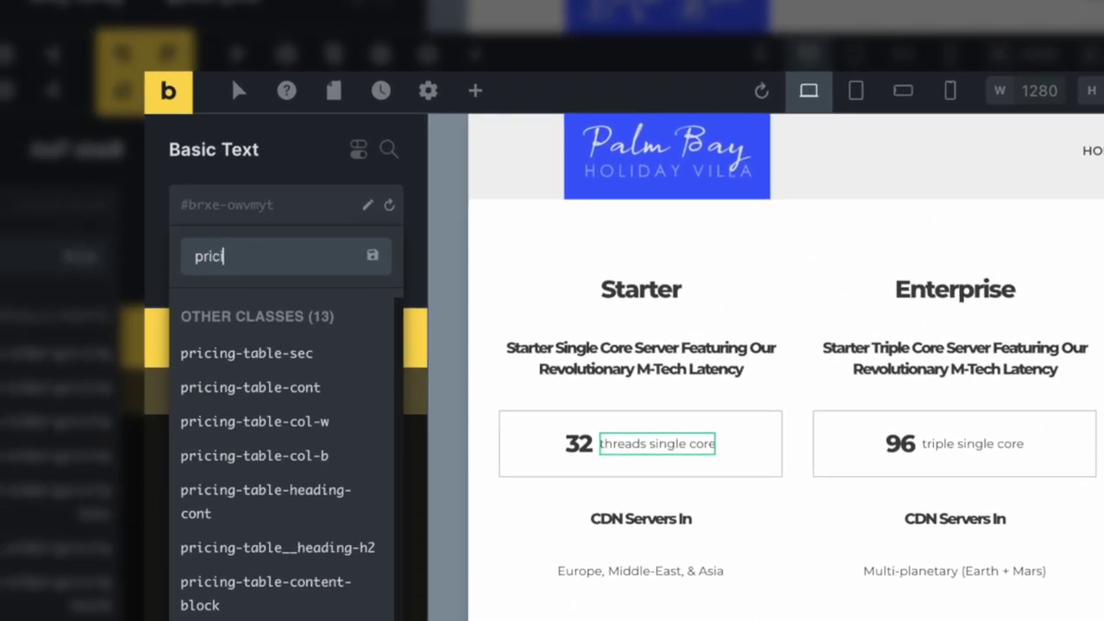
text(ing-table__text)
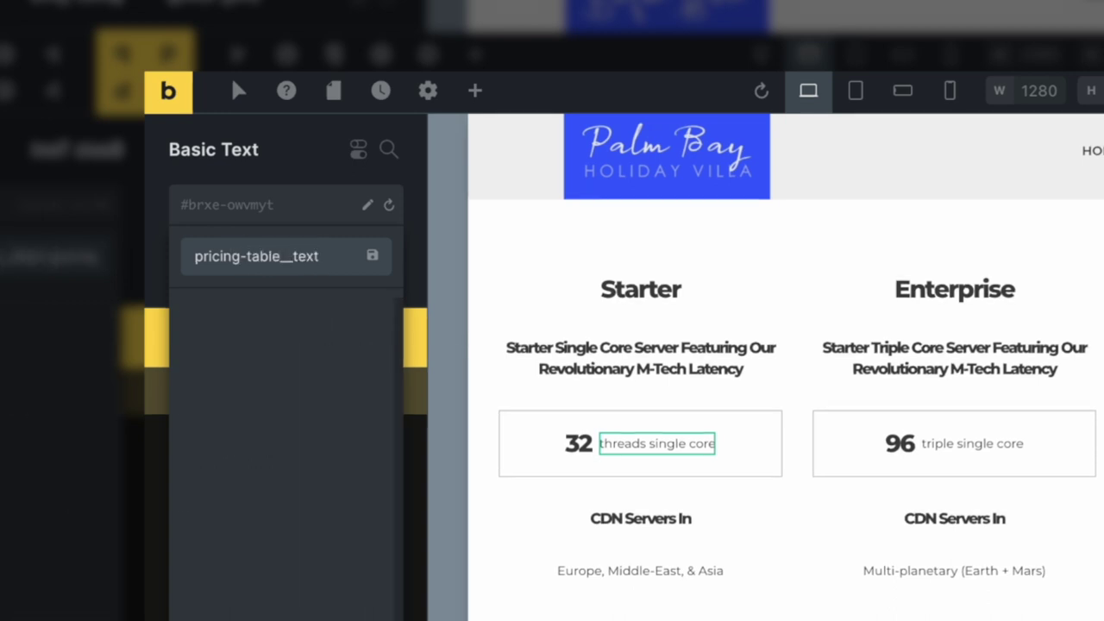
key(Return)
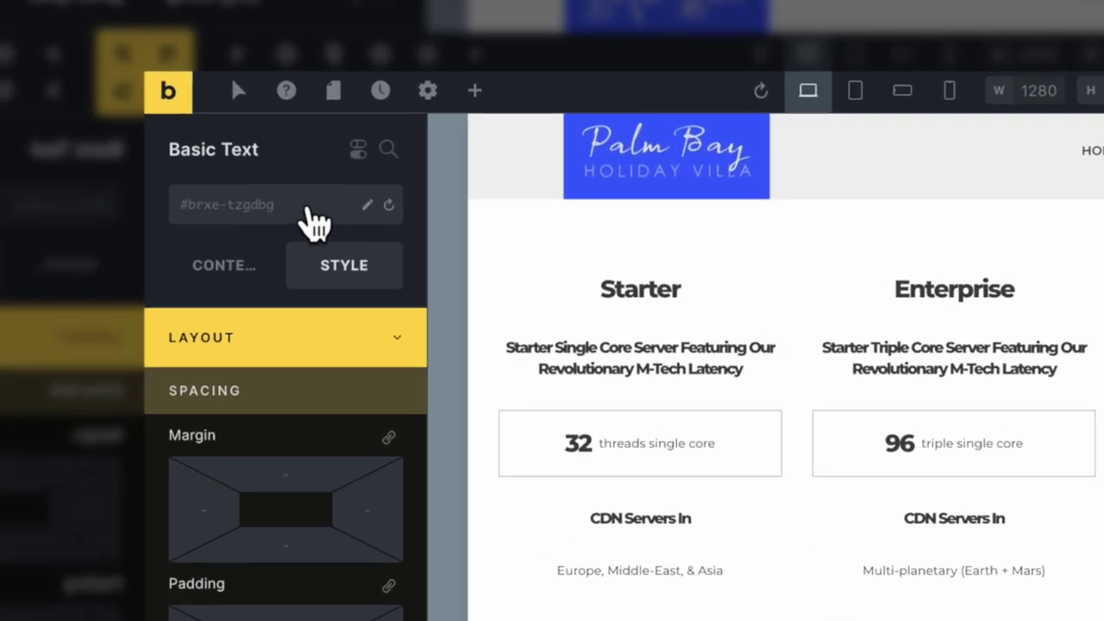
Apply the pricing-table__text class to the "dual single core" text in the Growth column
click(105, 87)
text(pricing-table__t)
key(Return)
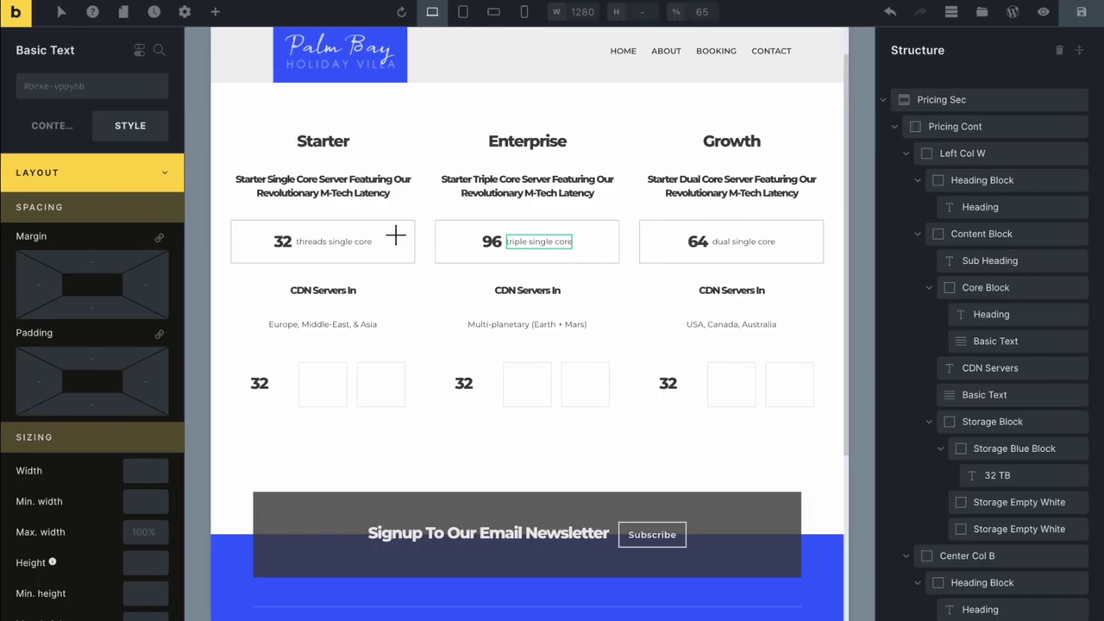
Create the class pricing-table__text-w on the "triple single core" text in the Enterprise column
text(pricing-table__te)
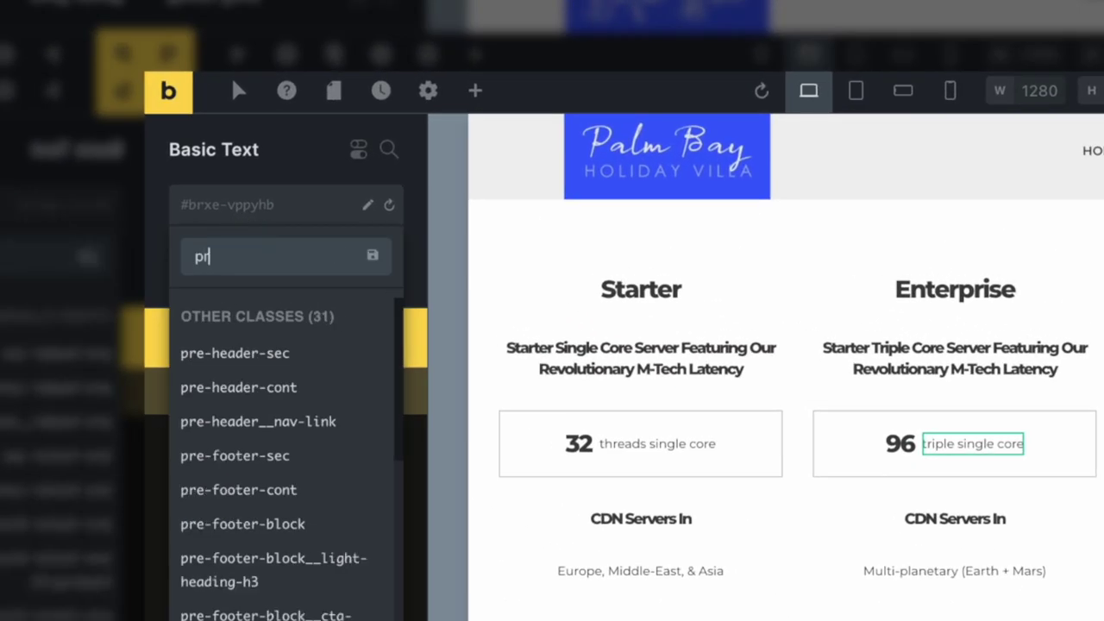
text(xt-w)
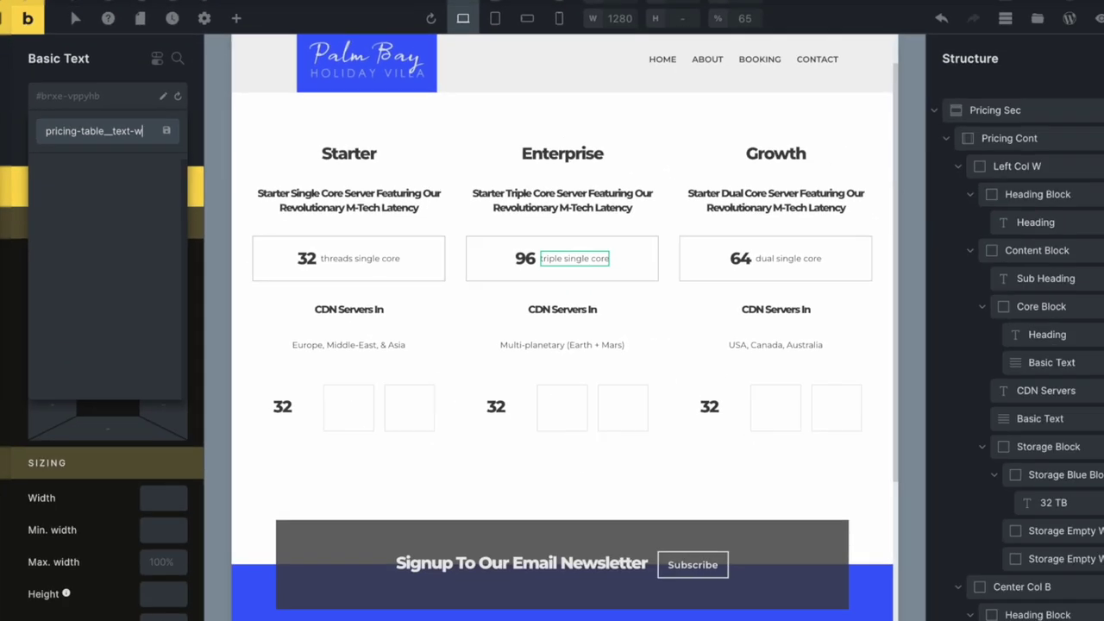
key(Return)
key(ctrl+z)
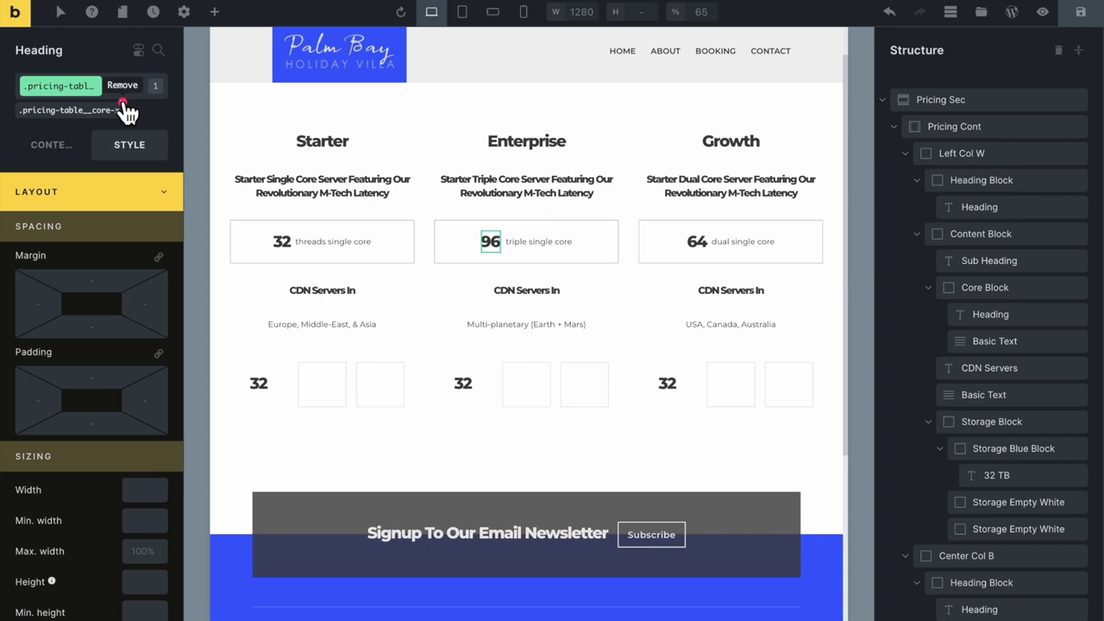
Replace the pricing-table__core-x class on the Enterprise column's core number heading with a new class pricing-table__core-x-w
click(127, 108)
click(86, 97)
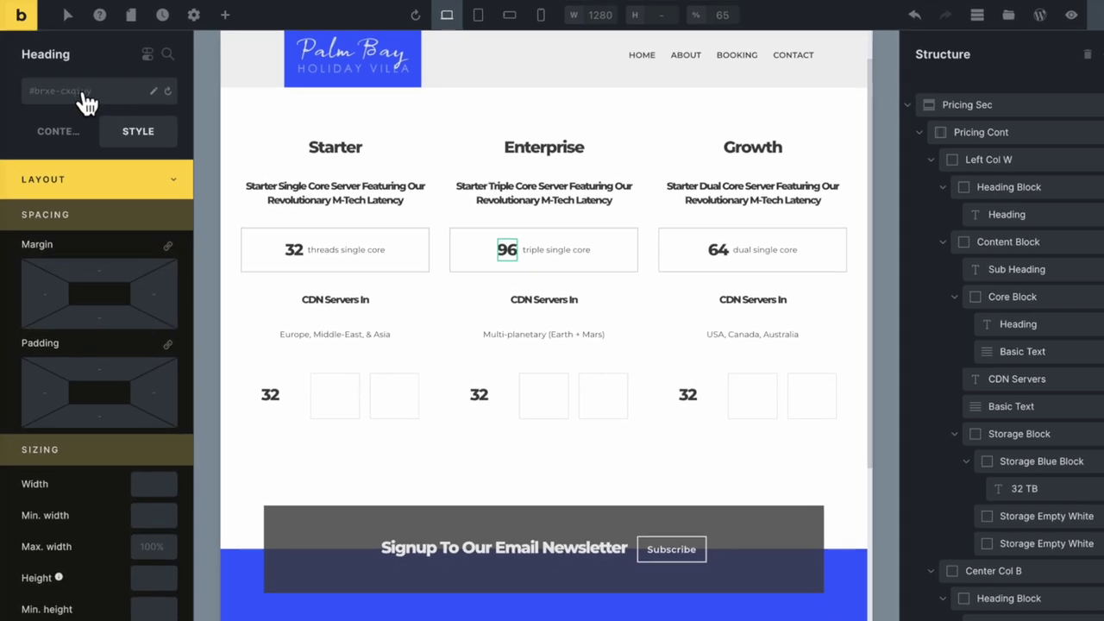
text(pr)
text(icing)
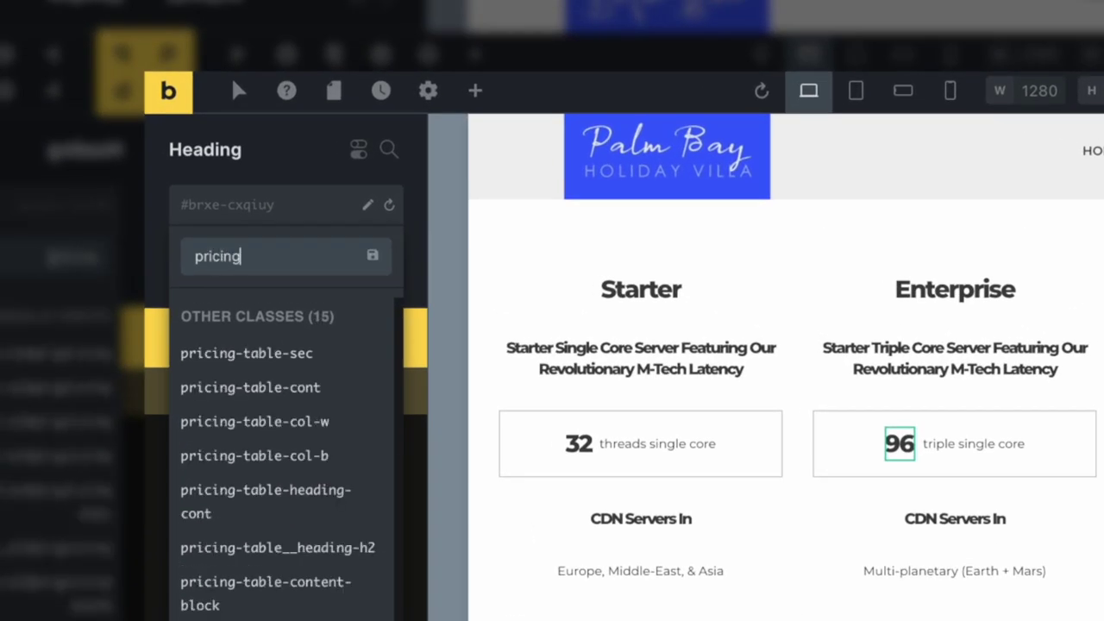
text(-table__core)
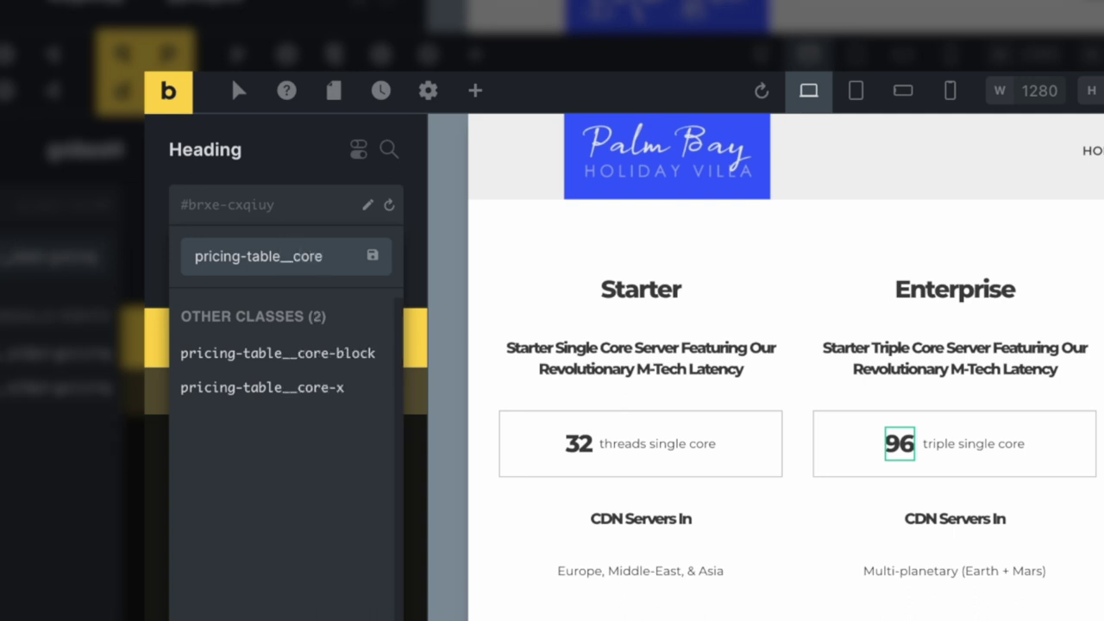
text(-x-w)
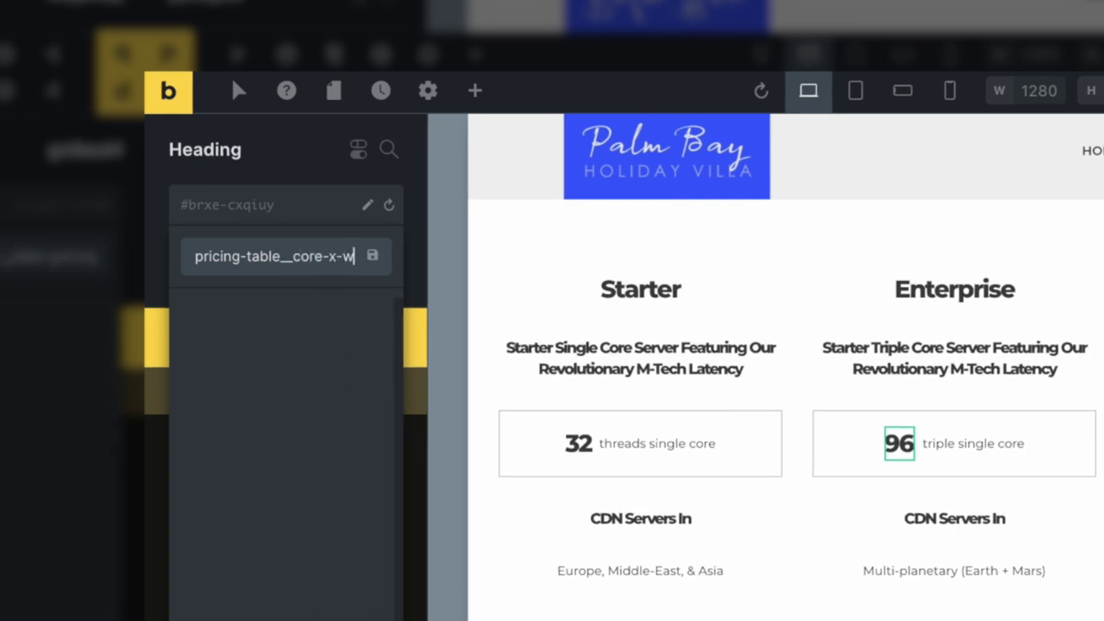
key(Return)
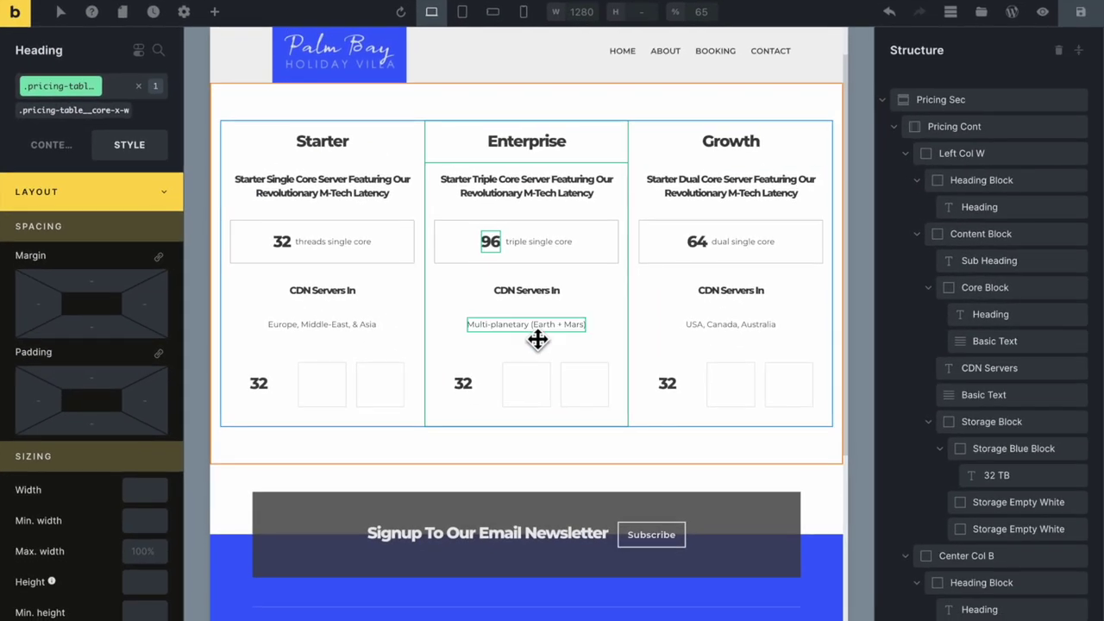
Compare the page with the reference design and check the classes on the CDN headings and core texts in the Starter and Enterprise columns
key(ctrl+Left)
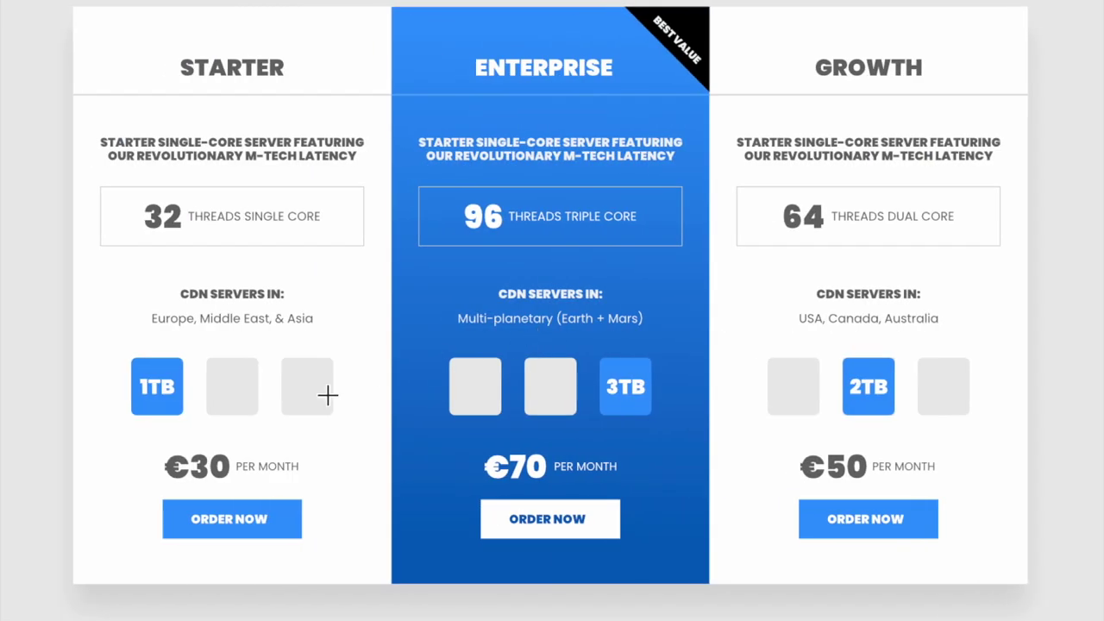
key(ctrl+Right)
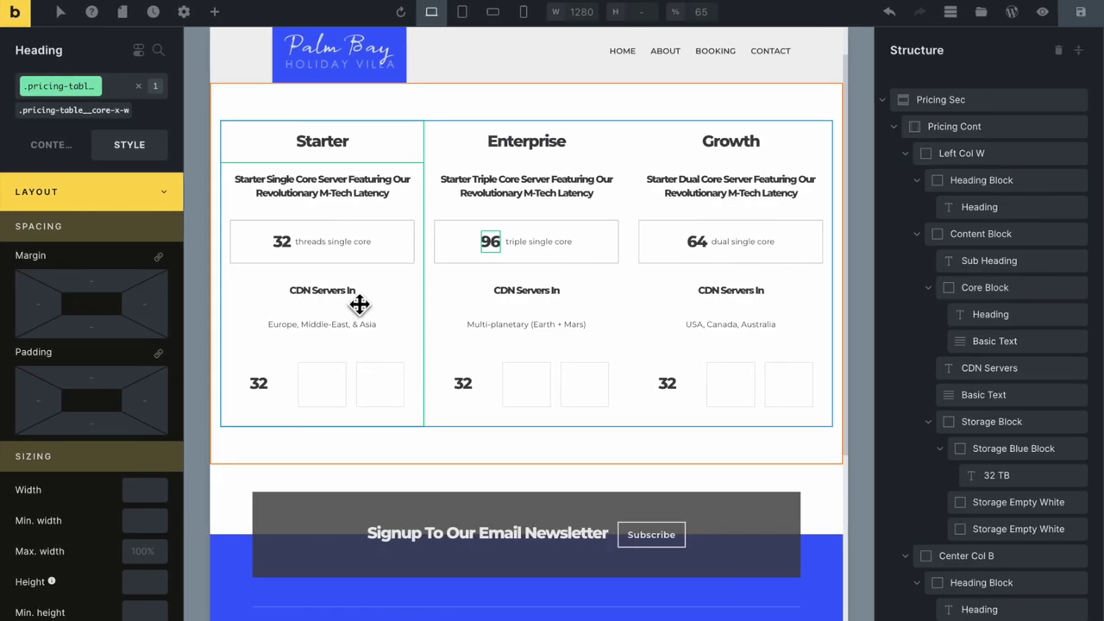
click(340, 290)
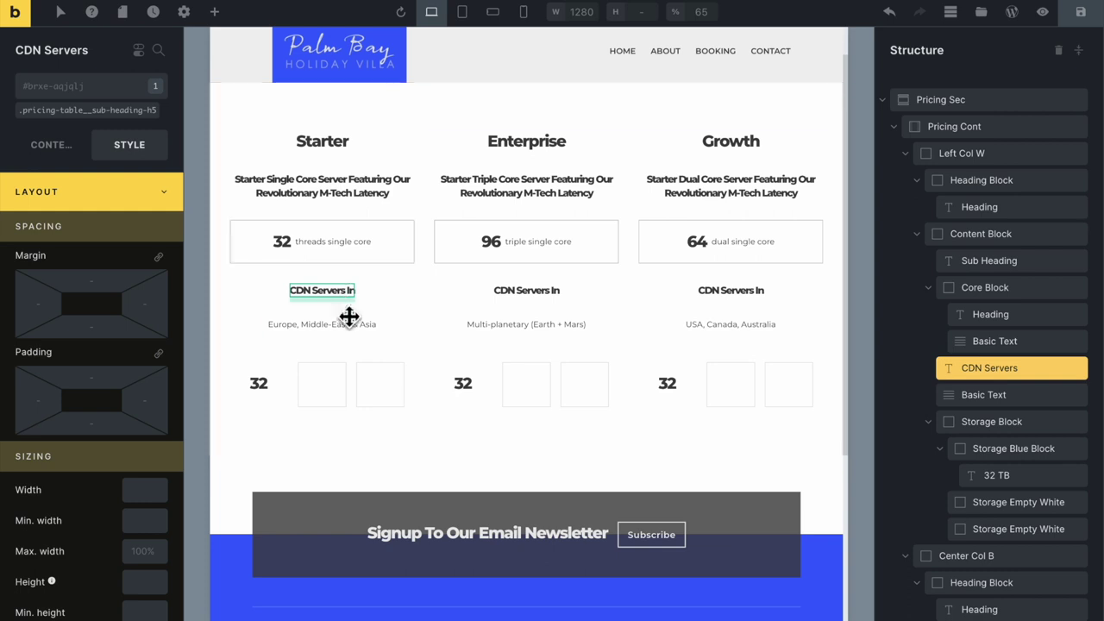
click(342, 326)
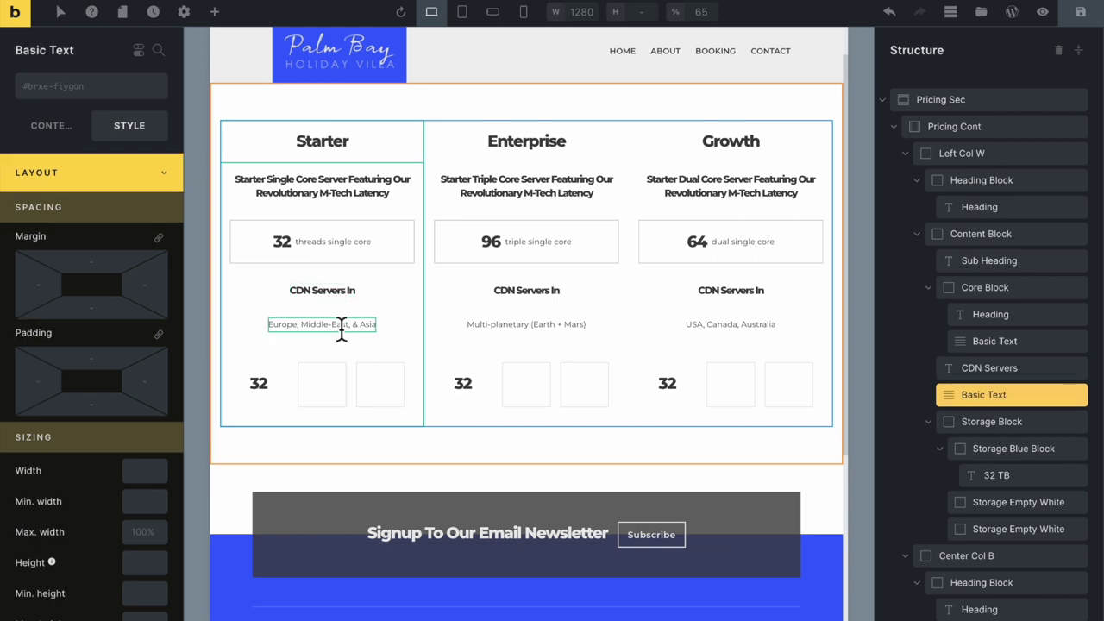
click(349, 241)
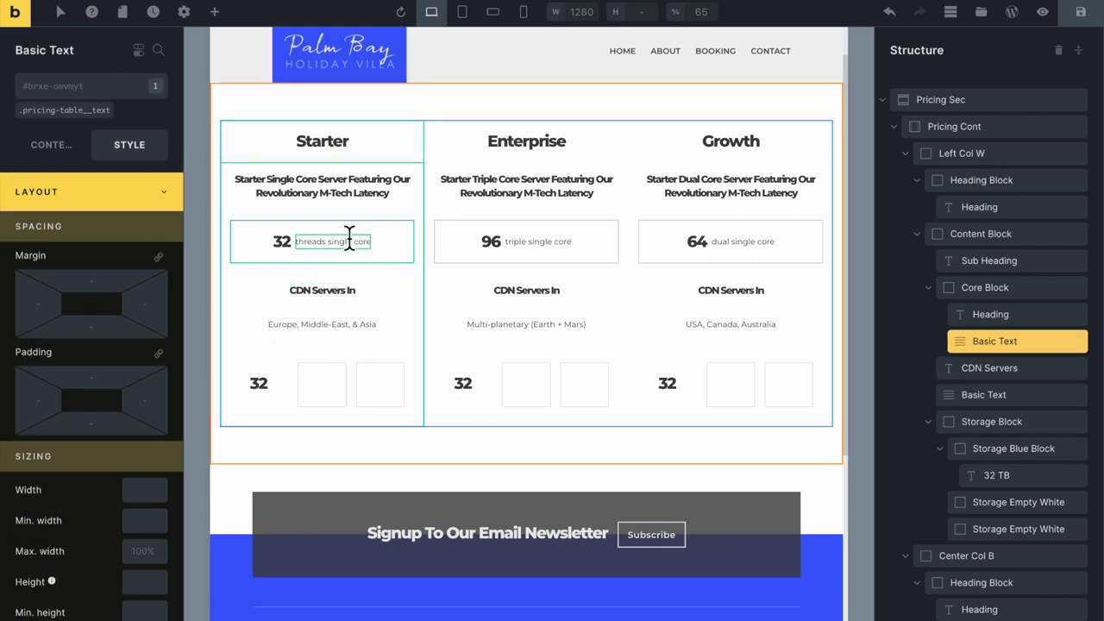
click(560, 243)
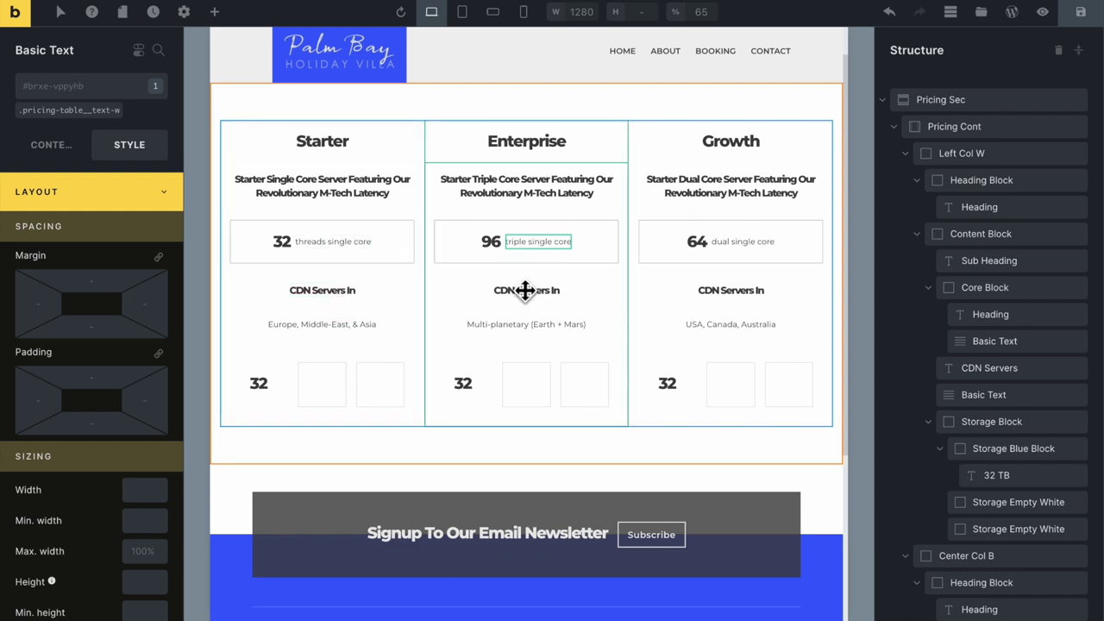
click(343, 242)
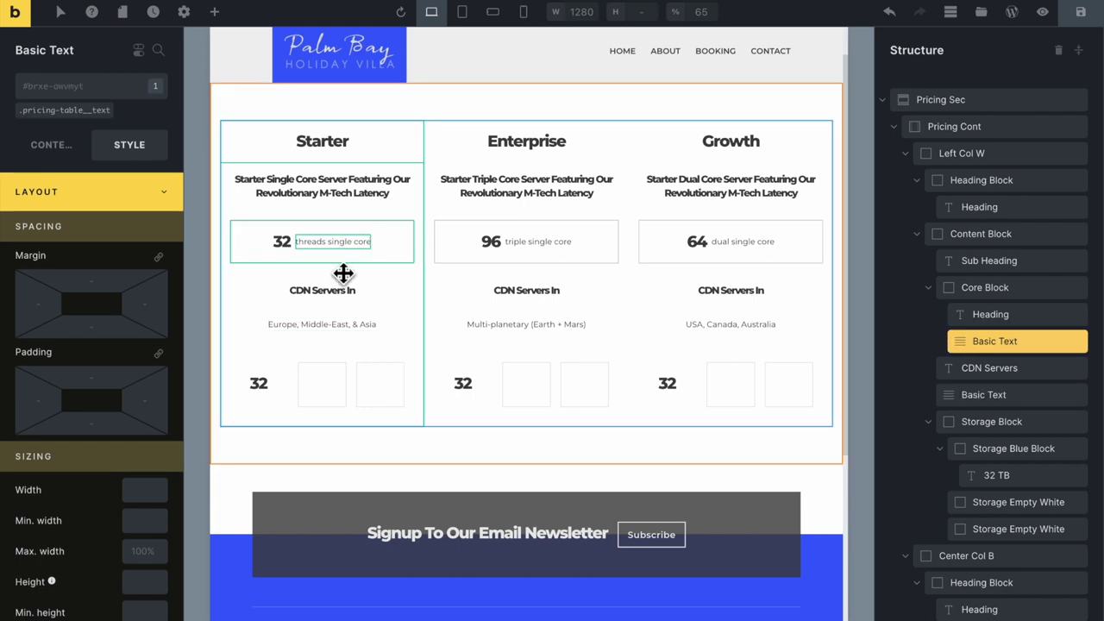
Apply the existing pricing-table__text class to the "Europe, Middle-East, & Asia" text in the Starter column
click(328, 324)
click(119, 102)
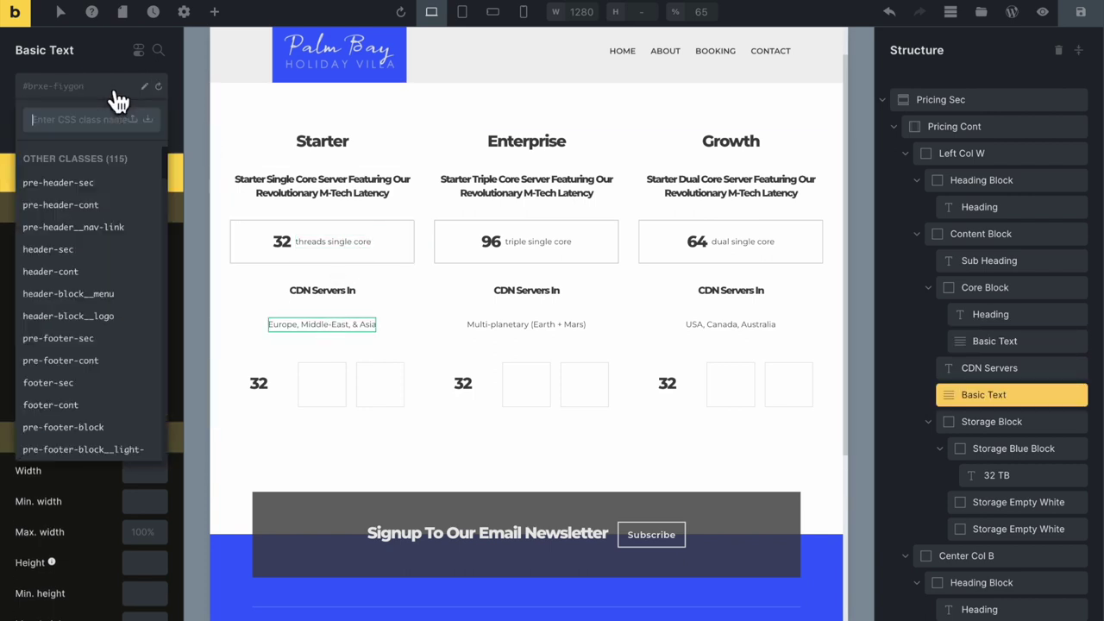
text(__text)
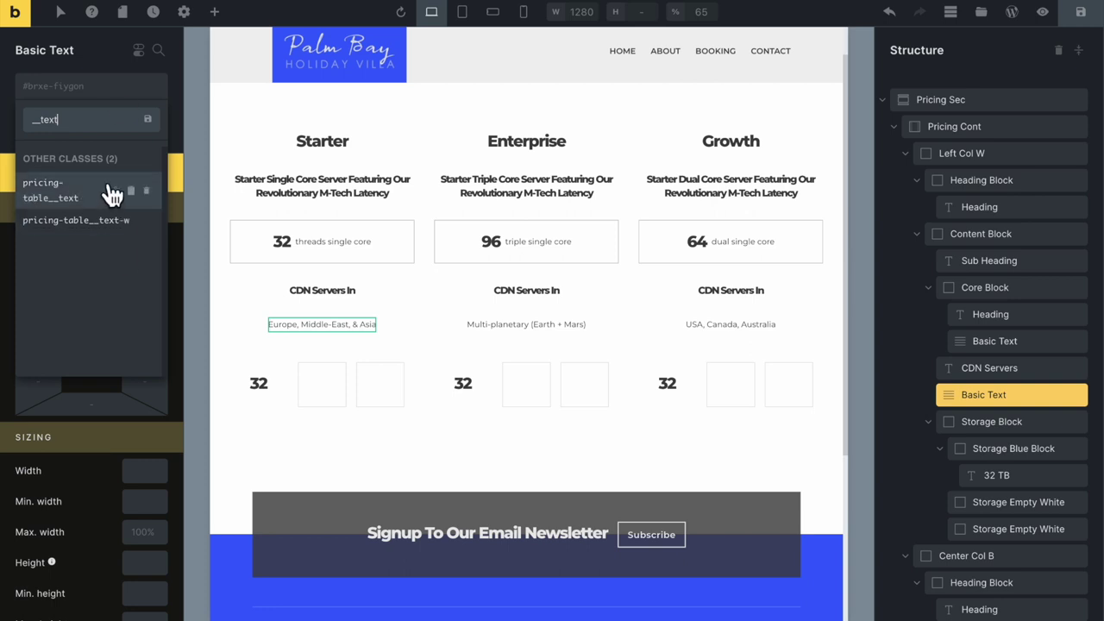
click(106, 183)
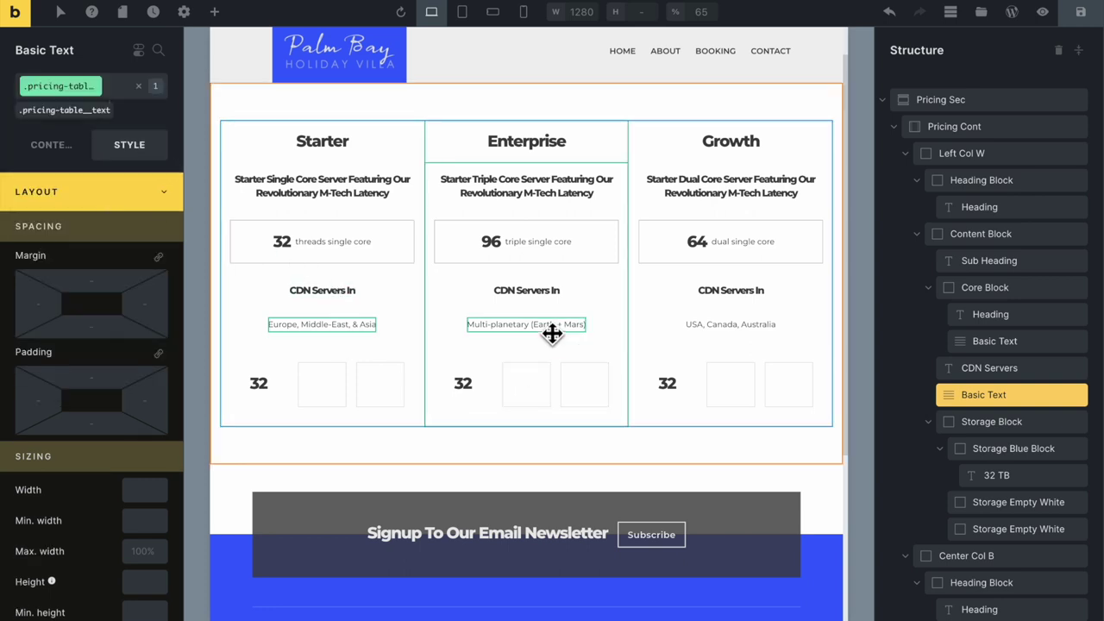
Apply the pricing-table__text class to the "Multi-planetary (Earth + Mars)" text in the Enterprise column
click(526, 324)
click(86, 86)
text(__text)
click(81, 203)
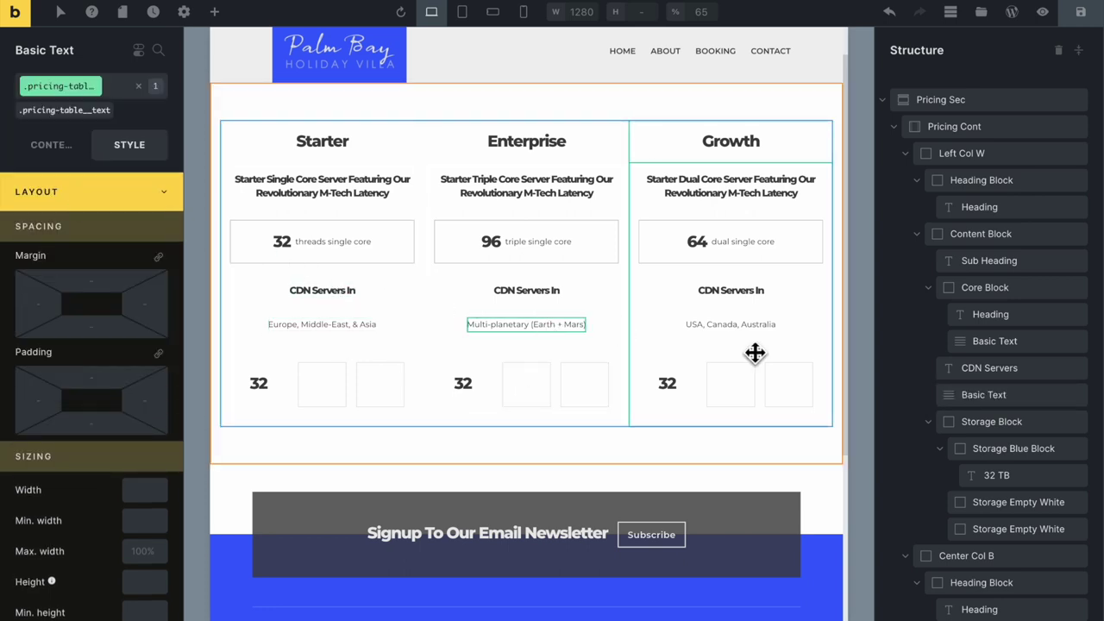
Apply the existing pricing-table__text class to the "USA, Canada, Australia" text in the Growth column
click(731, 324)
click(21, 103)
text(__text)
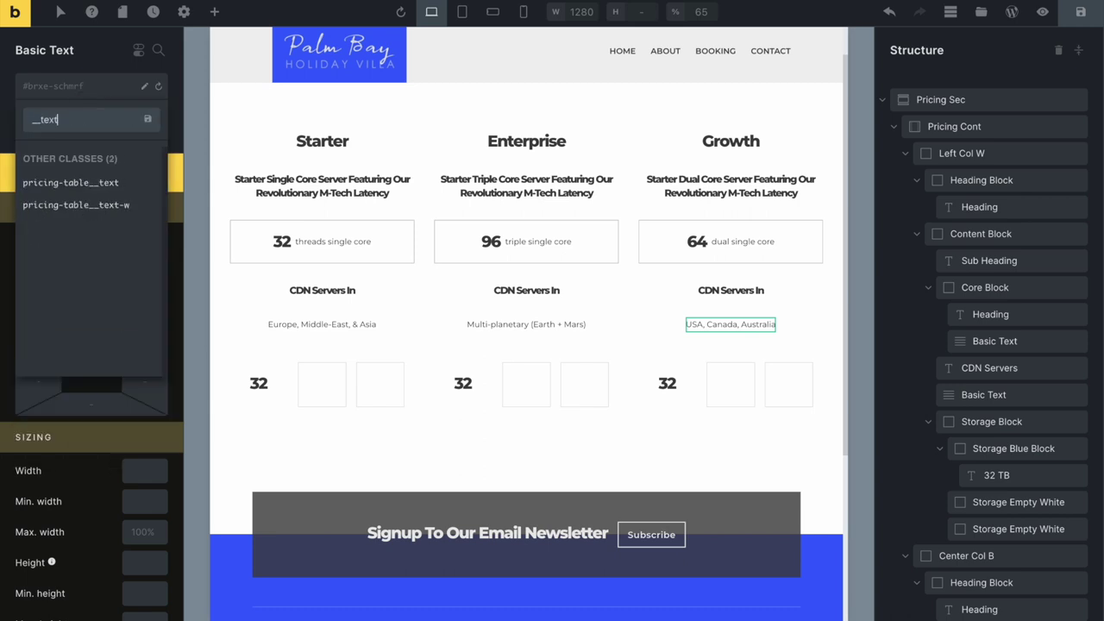
click(81, 188)
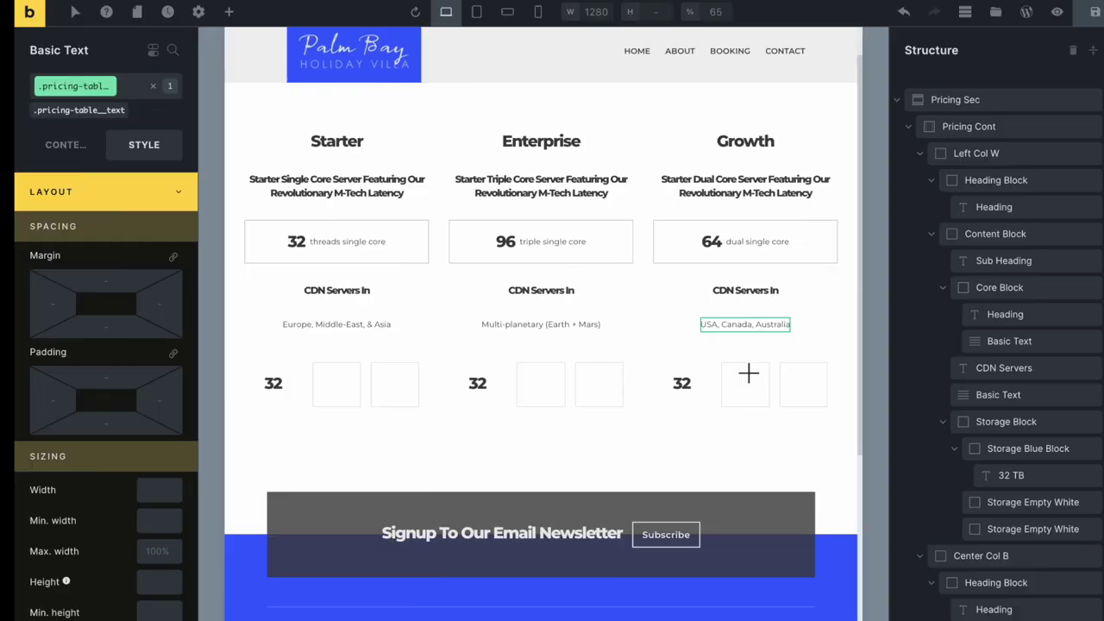
Replace the class on the Enterprise column's "Multi-planetary (Earth + Mars)" text with the existing pricing-table__text-w class
click(540, 328)
click(533, 331)
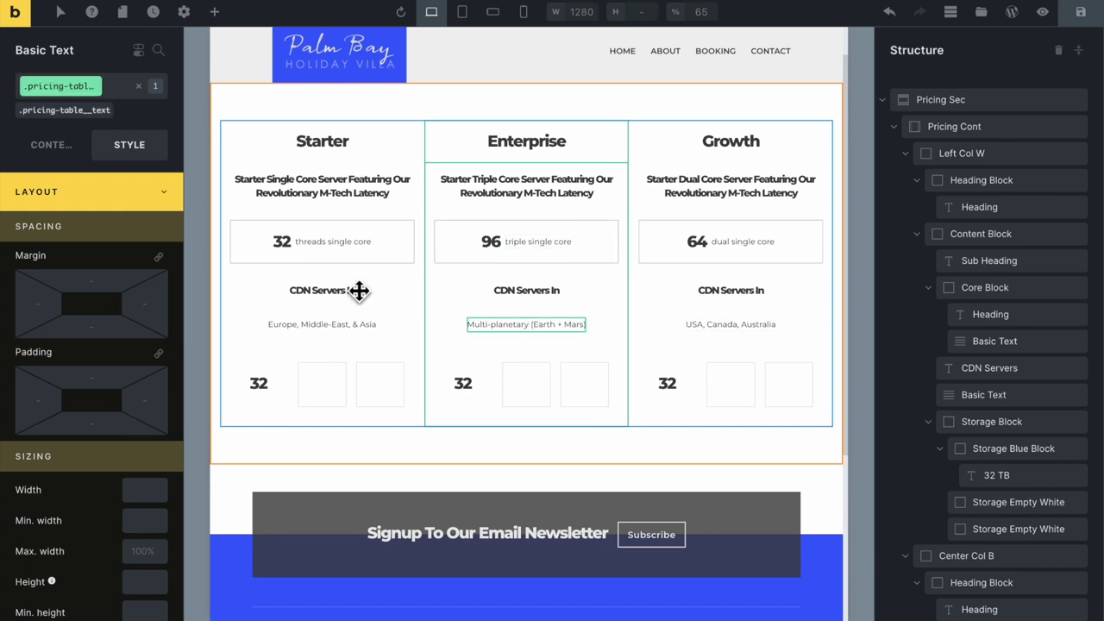
click(123, 125)
text(__text)
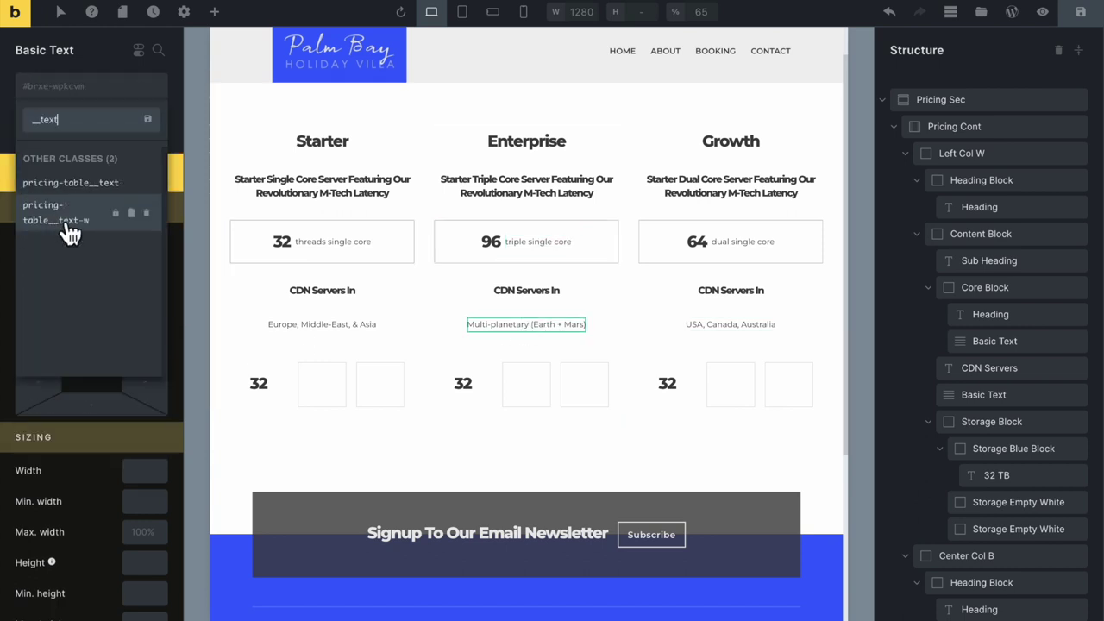
click(69, 220)
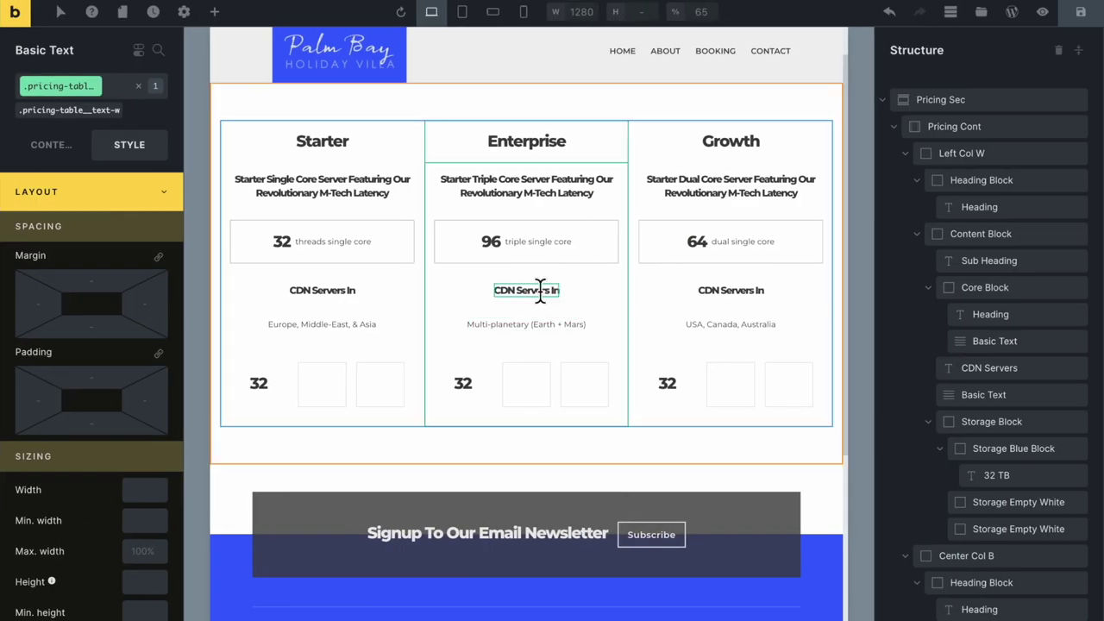
Create the class pricing-table__sub-heading-h5-w on the "CDN Servers In" heading in the Enterprise column
click(540, 290)
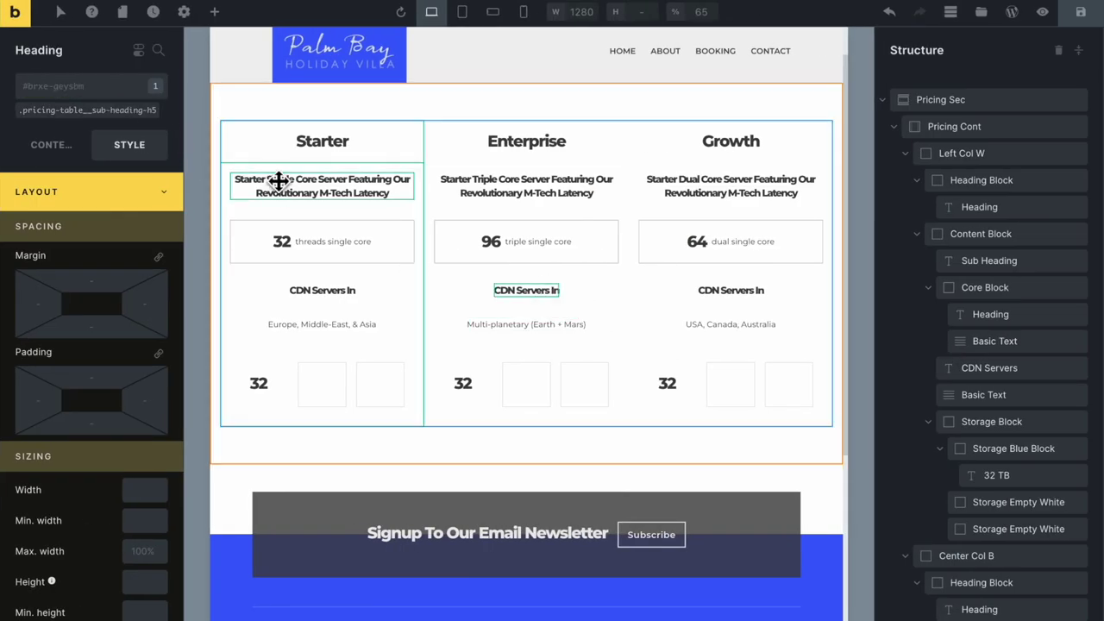
click(86, 108)
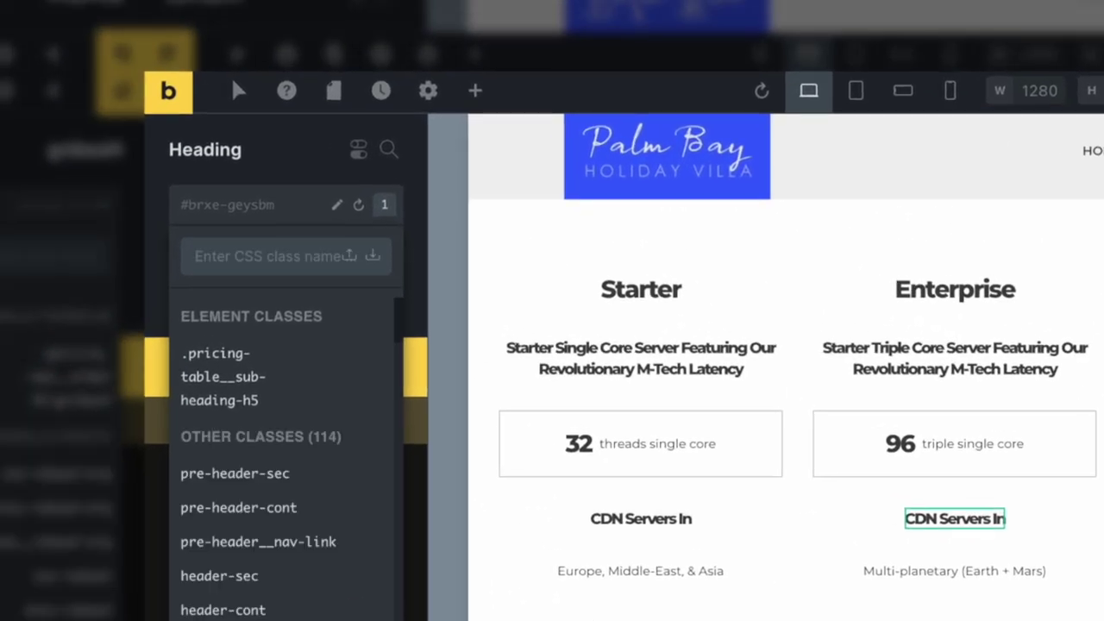
text(p)
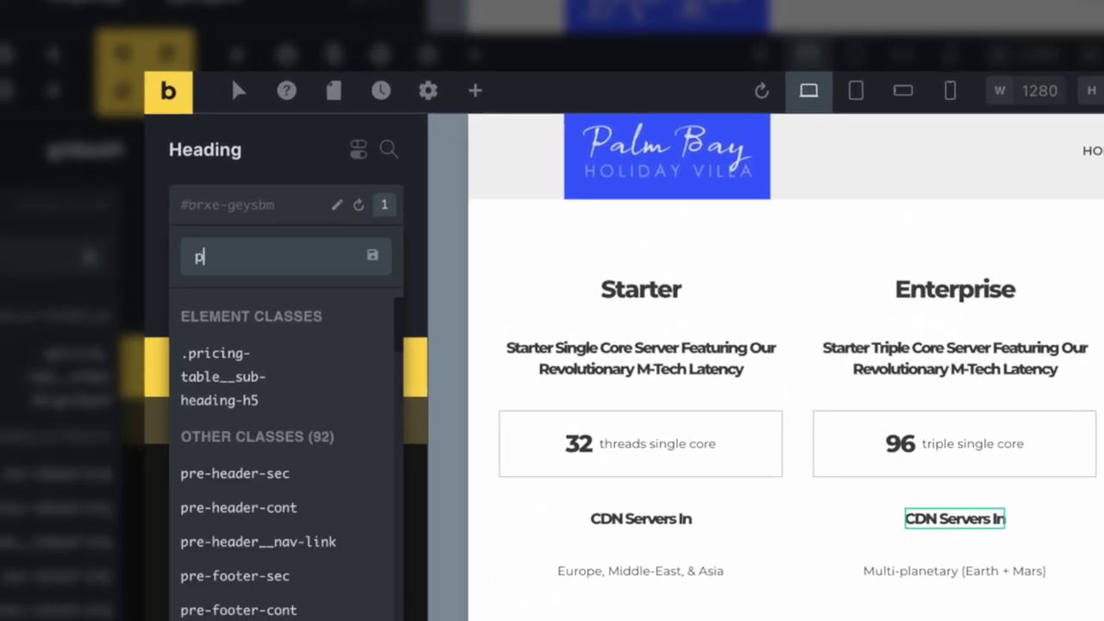
text(ricing-tabl)
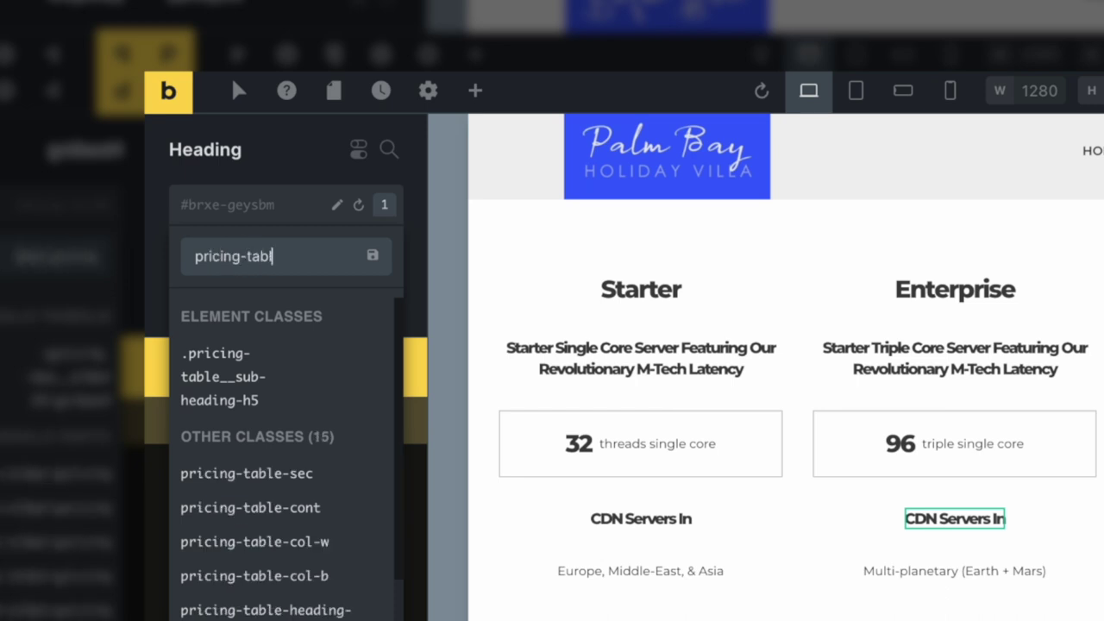
text(e__sub)
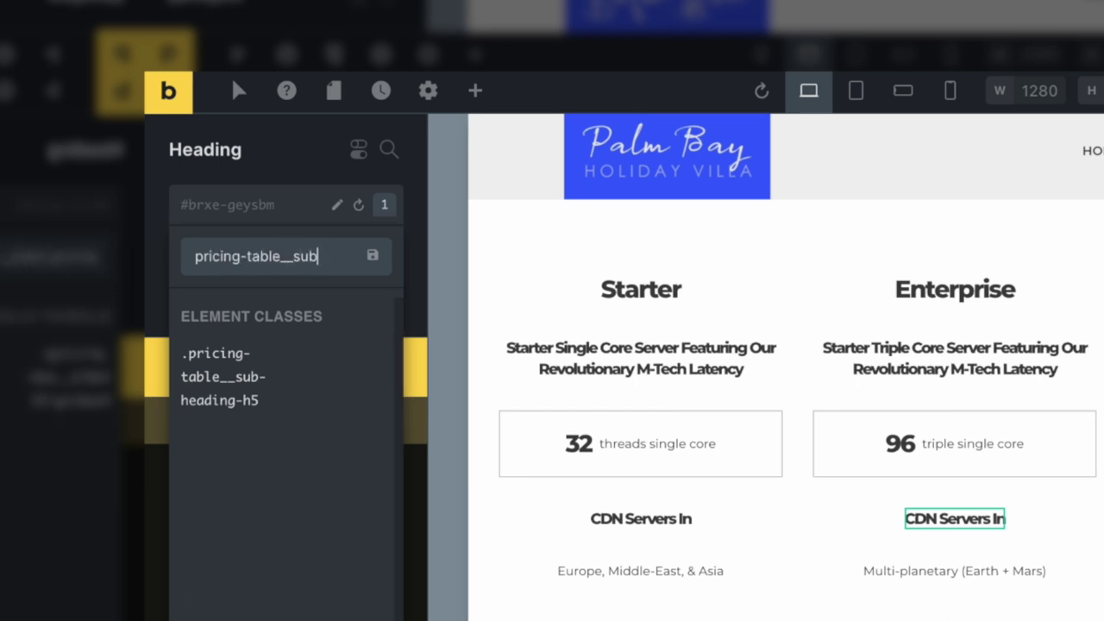
text(-heading-h5-w)
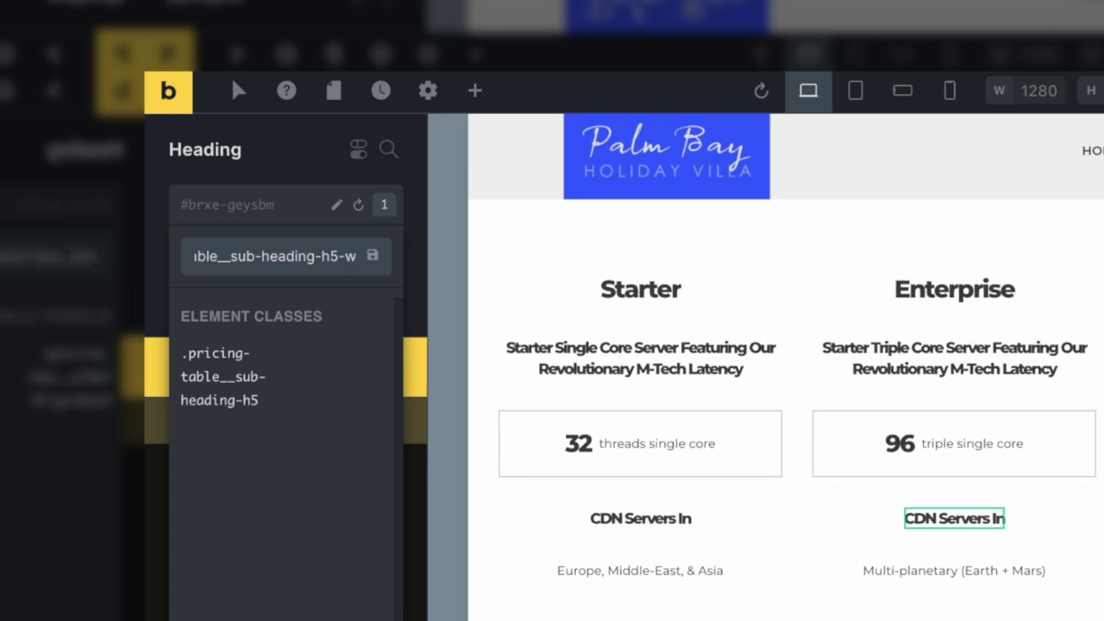
key(Return)
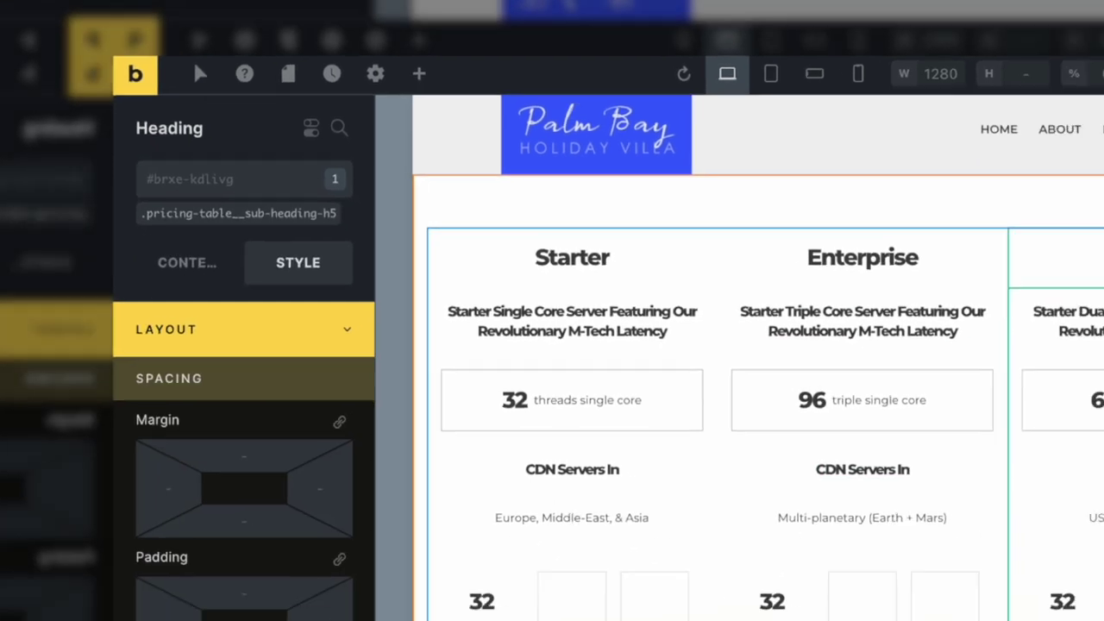
click(734, 292)
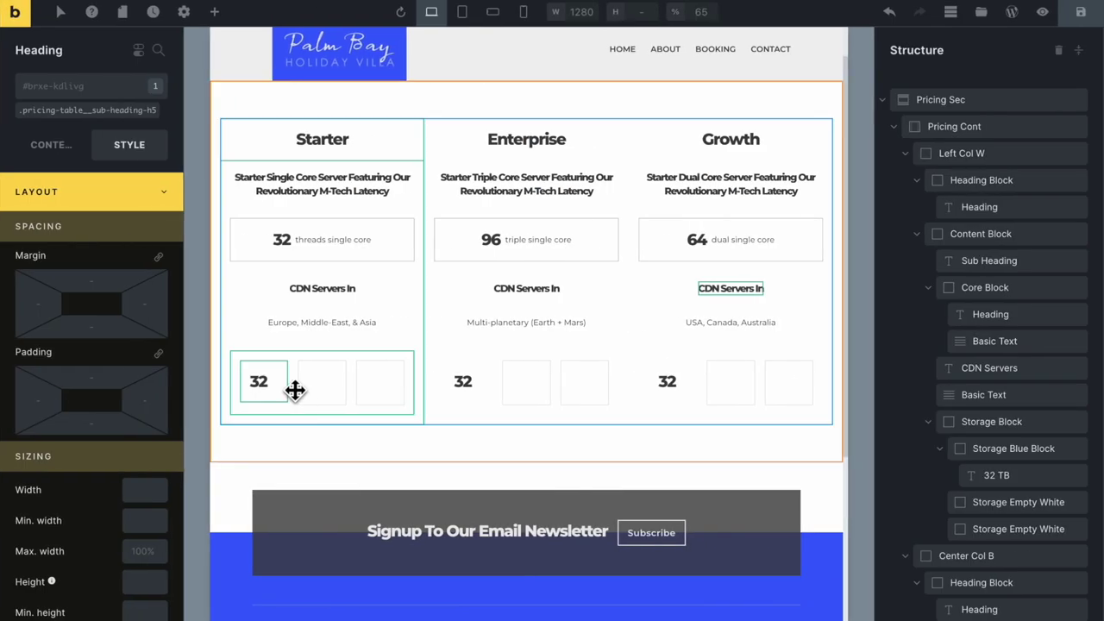
Center the contents of the pricing-table__blue-block class on the cross axis
click(283, 377)
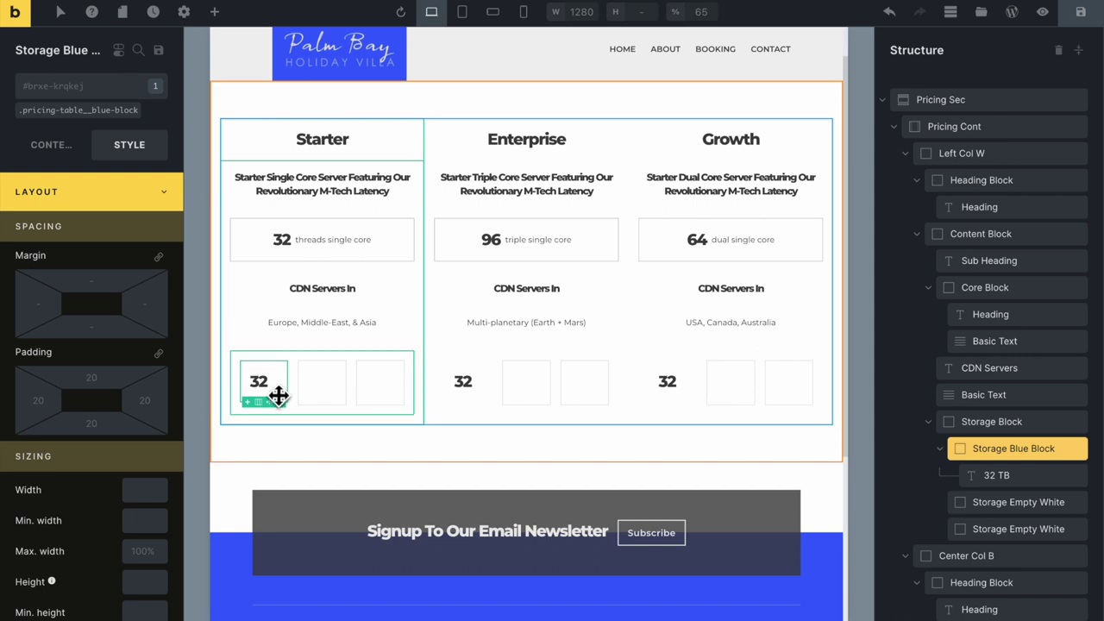
click(65, 109)
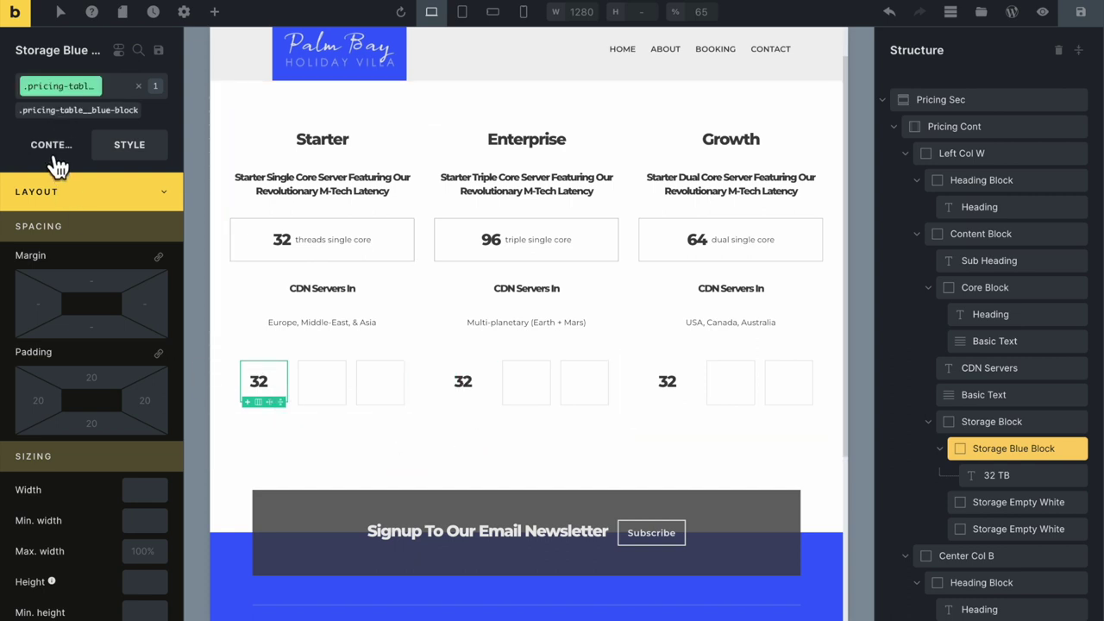
click(52, 146)
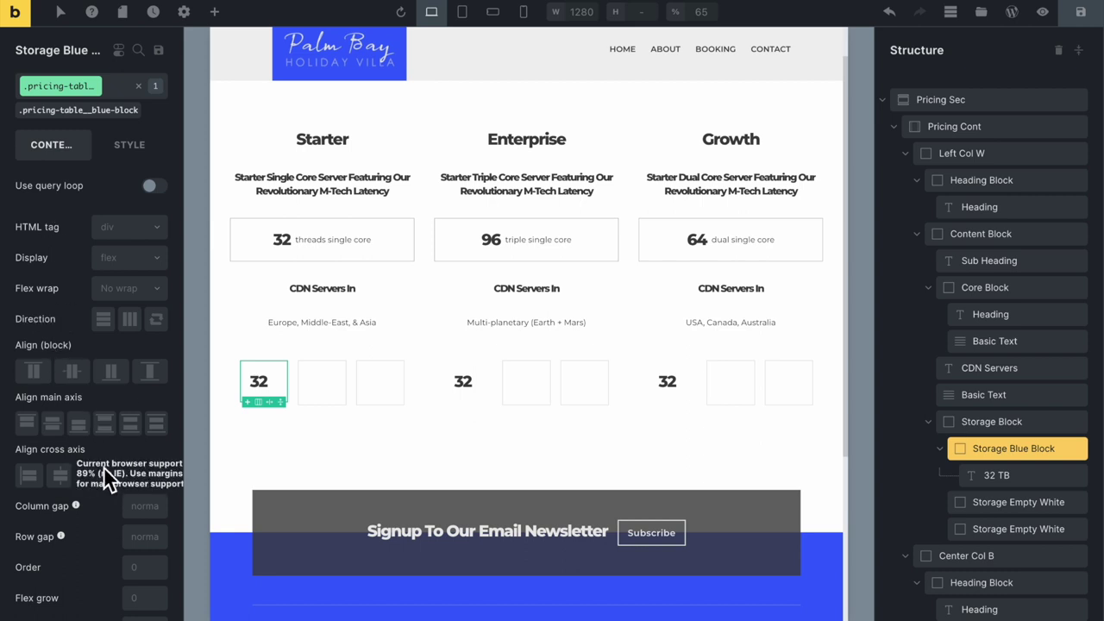
click(59, 475)
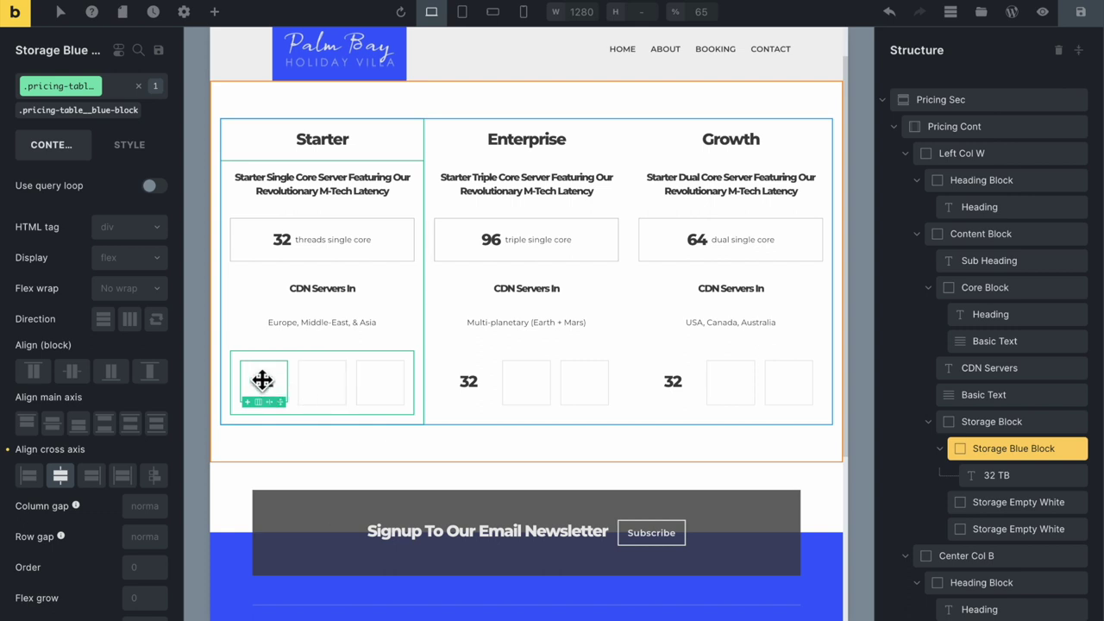
Set the background color of the pricing-table__blue-block class to the blue #3862ff from the Primary palette
click(130, 146)
click(145, 205)
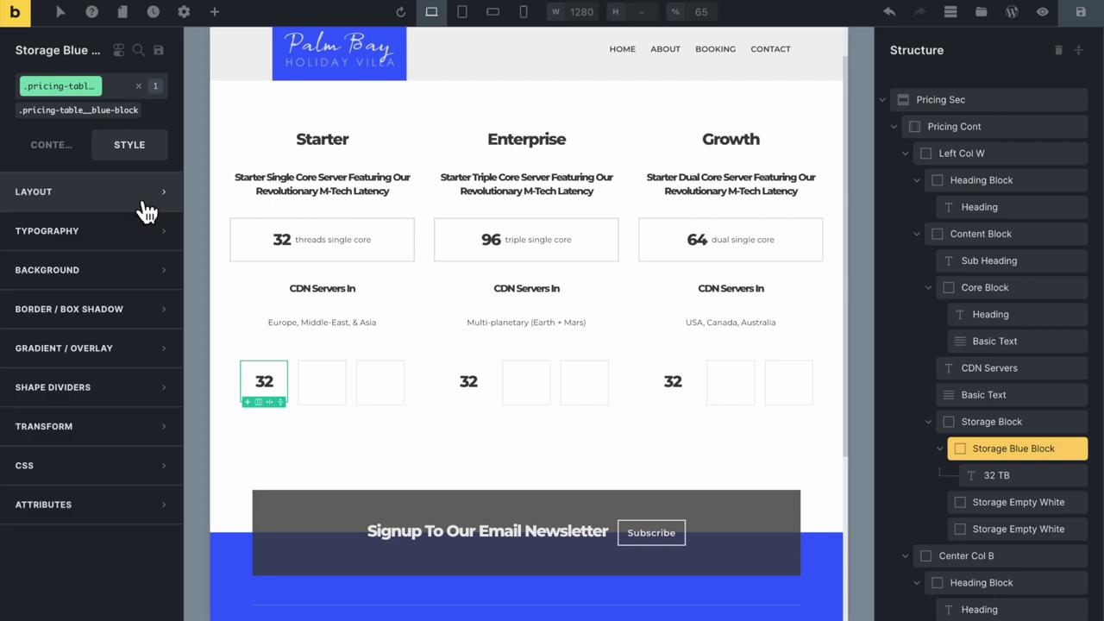
click(148, 271)
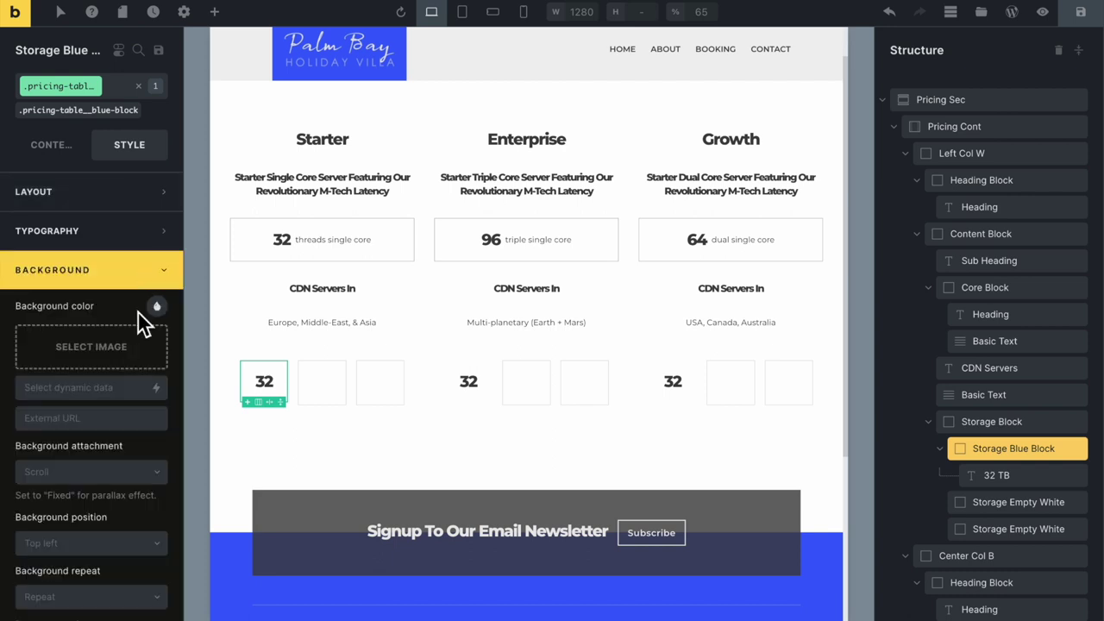
click(157, 307)
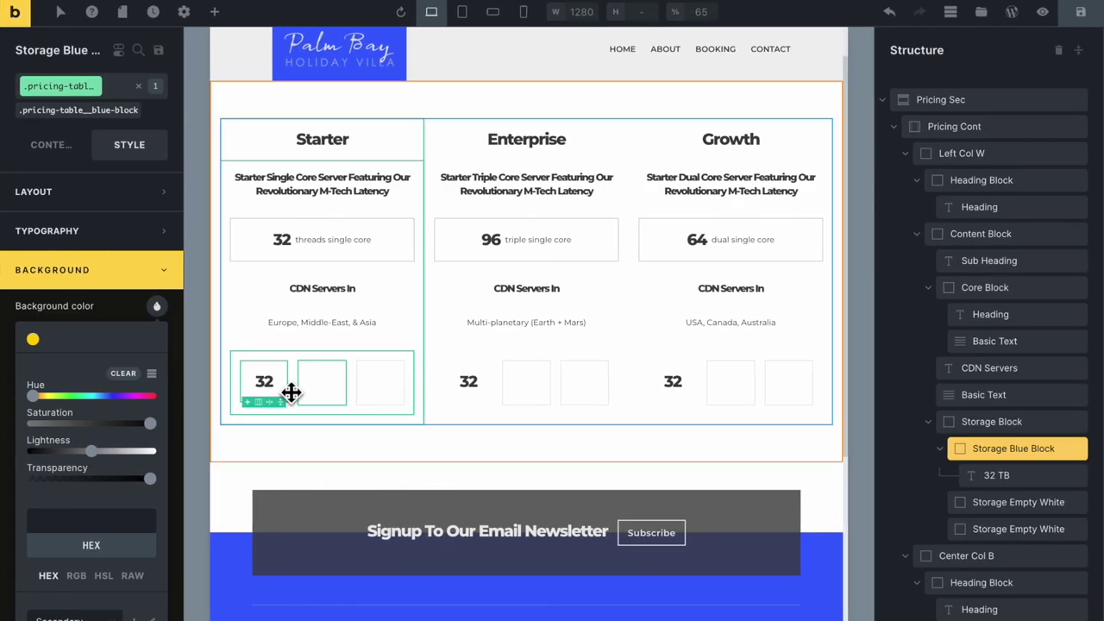
click(123, 373)
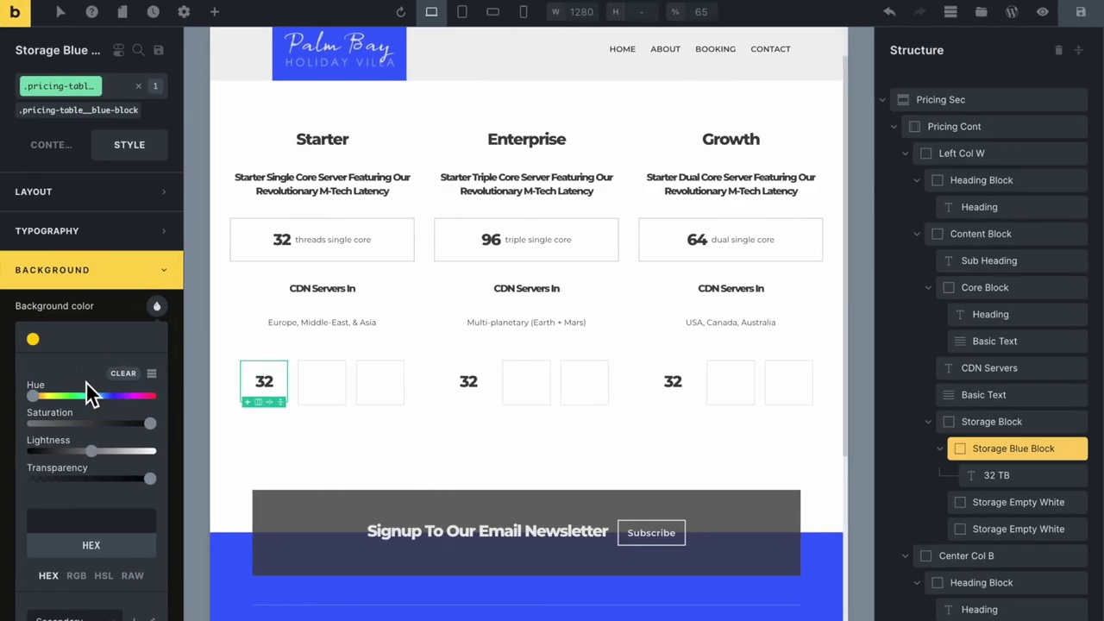
scroll(92, 395, down, 4)
click(109, 308)
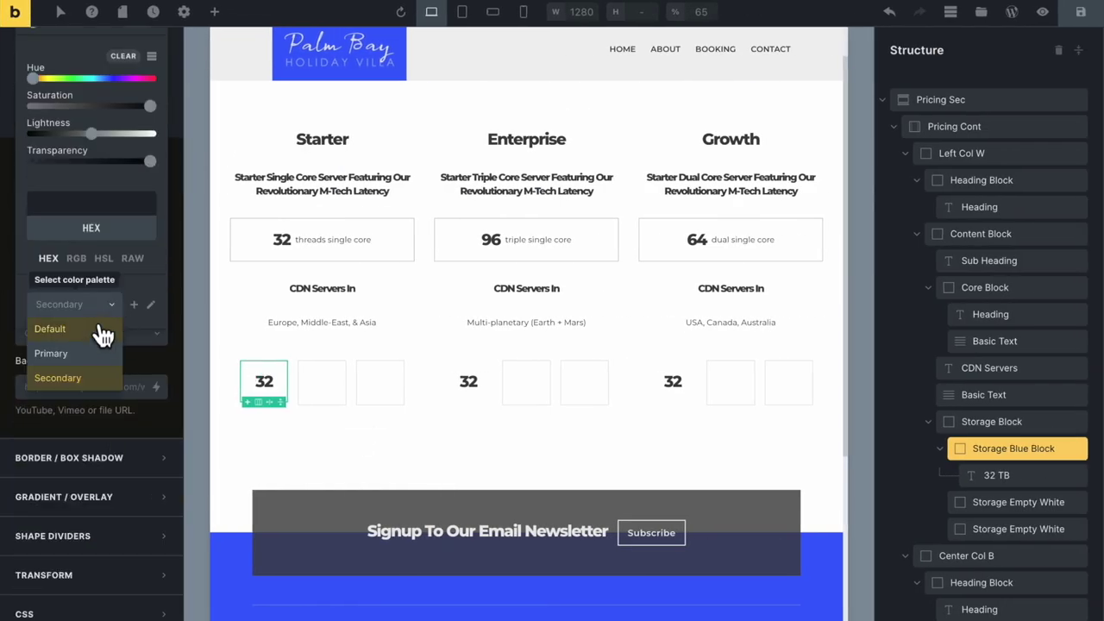
click(92, 366)
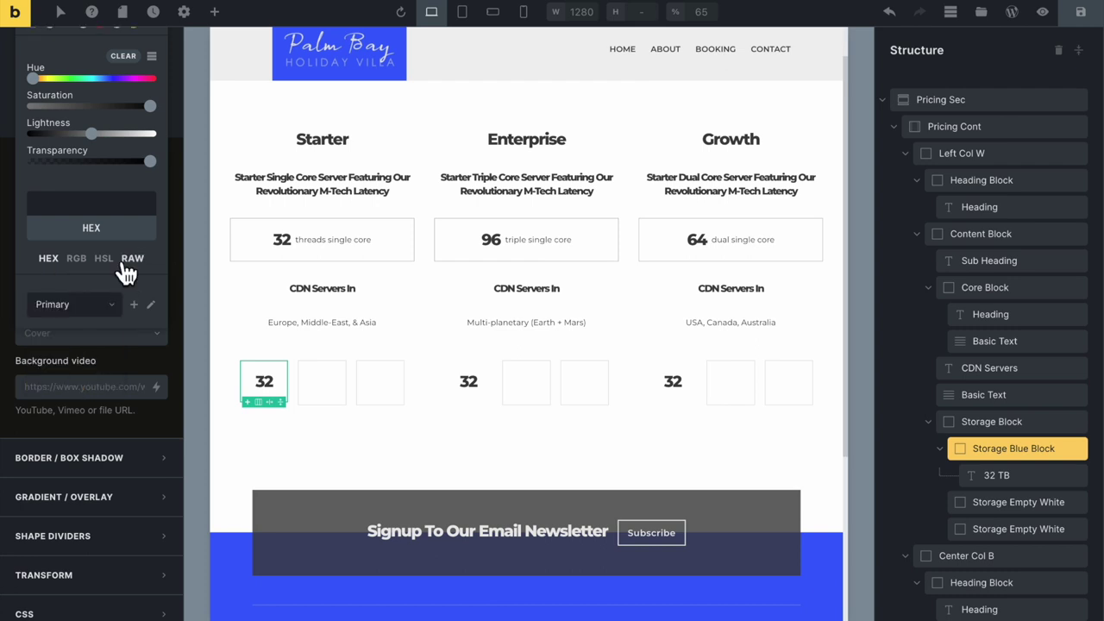
scroll(123, 271, up, 4)
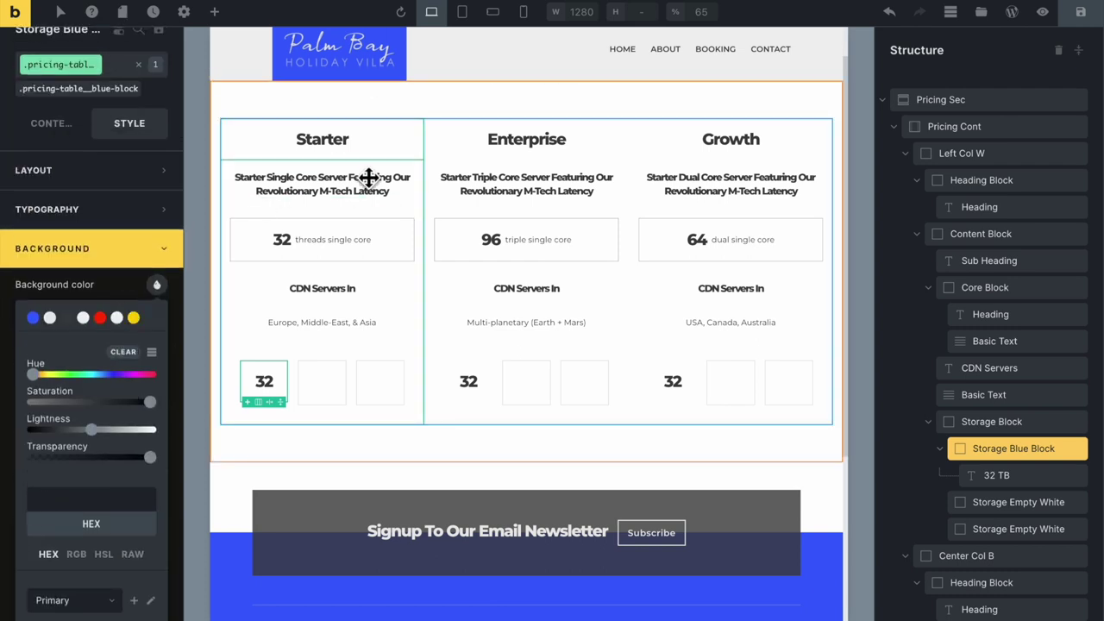
scroll(49, 308, down, 1)
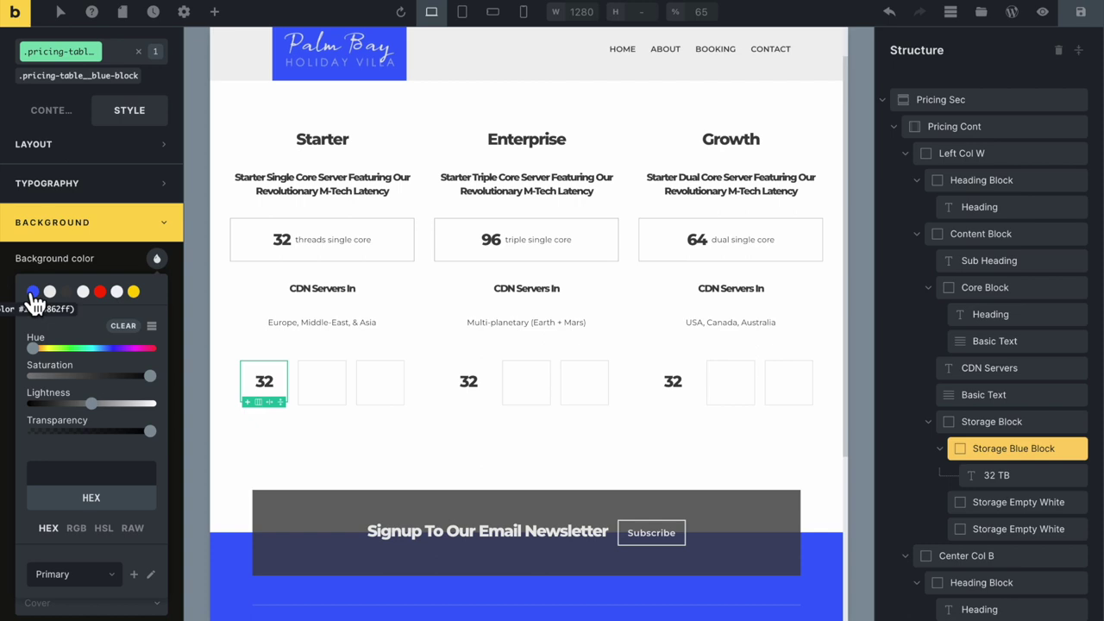
click(32, 292)
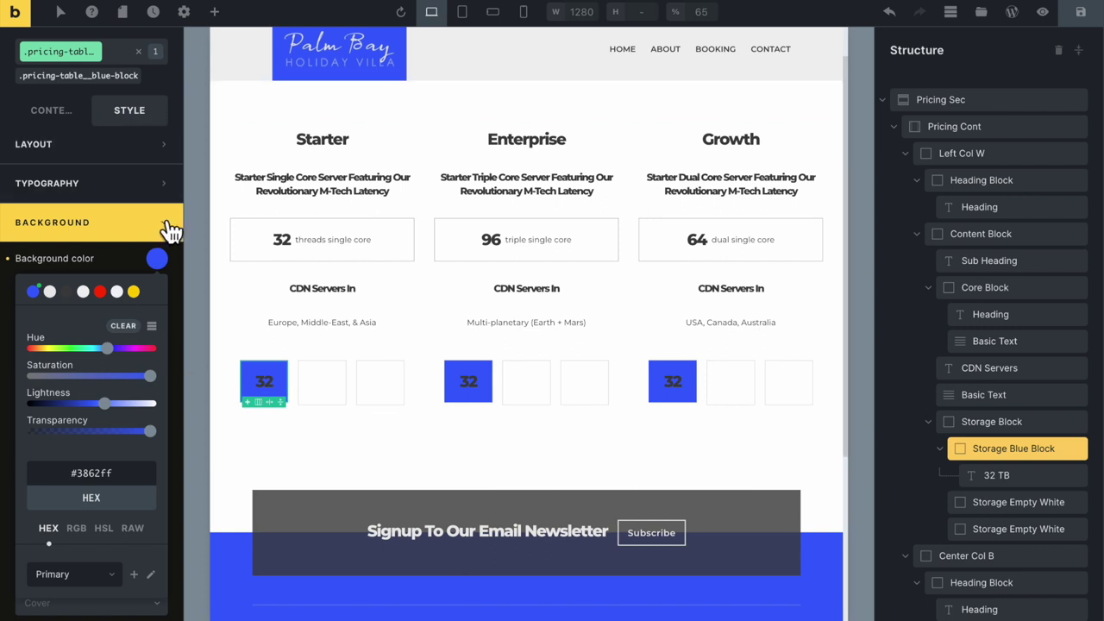
Give the pricing-table__blue-block class a border radius of 10 on all four corners
click(163, 283)
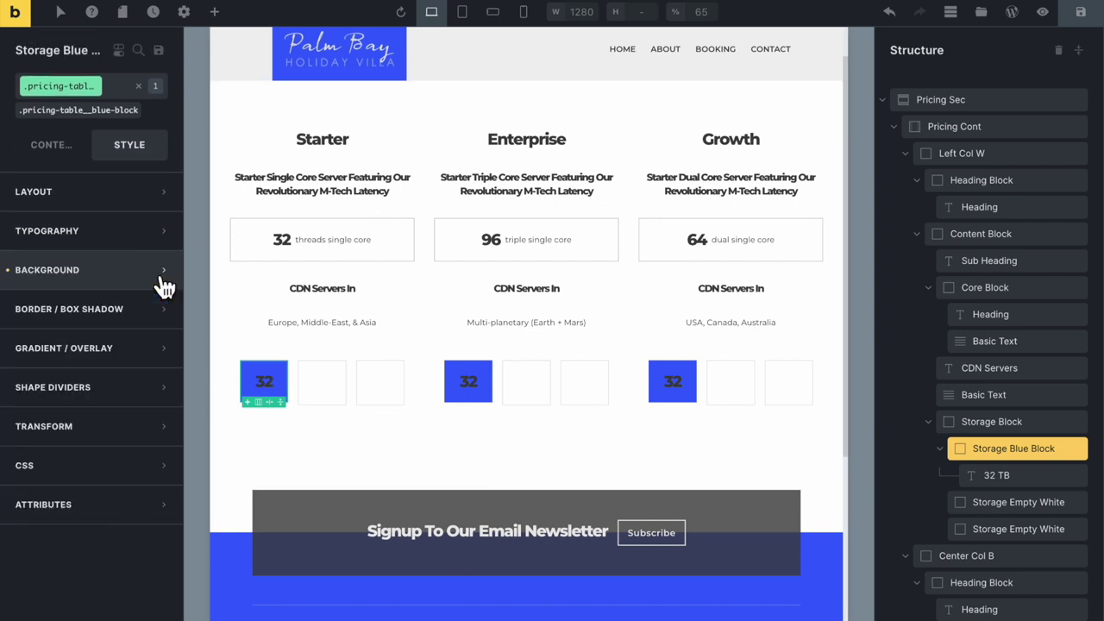
click(163, 312)
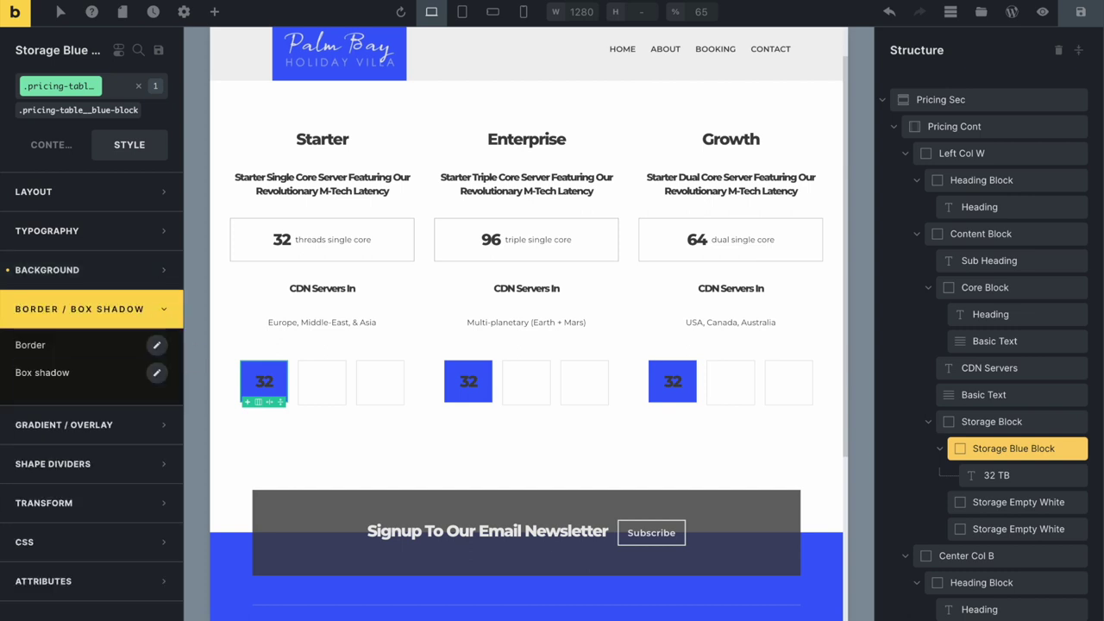
click(156, 344)
click(77, 555)
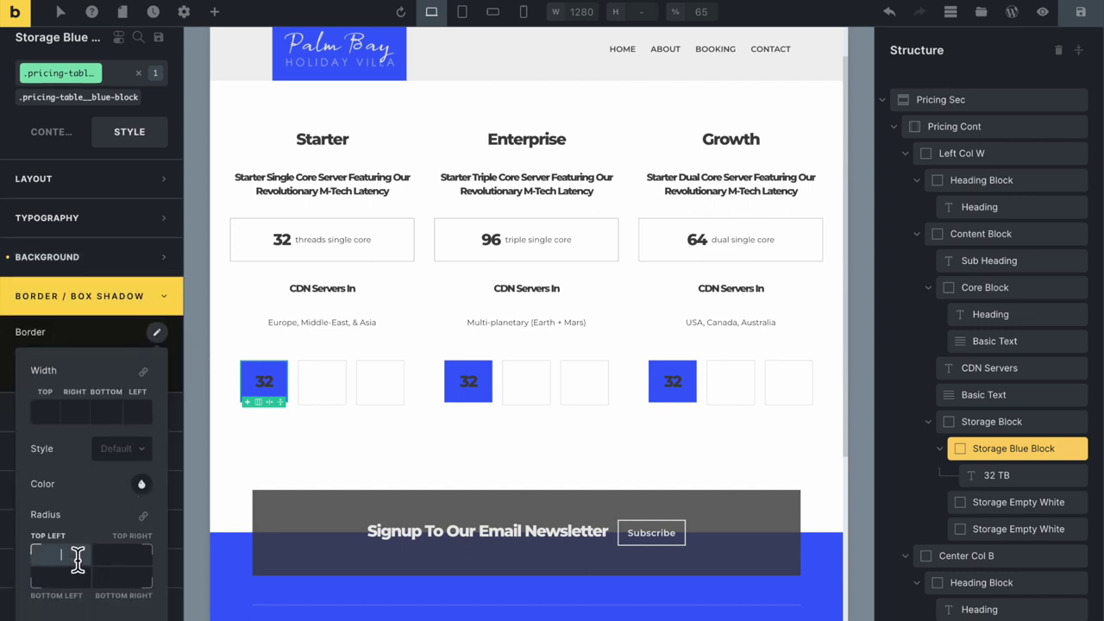
text(6)
key(Return)
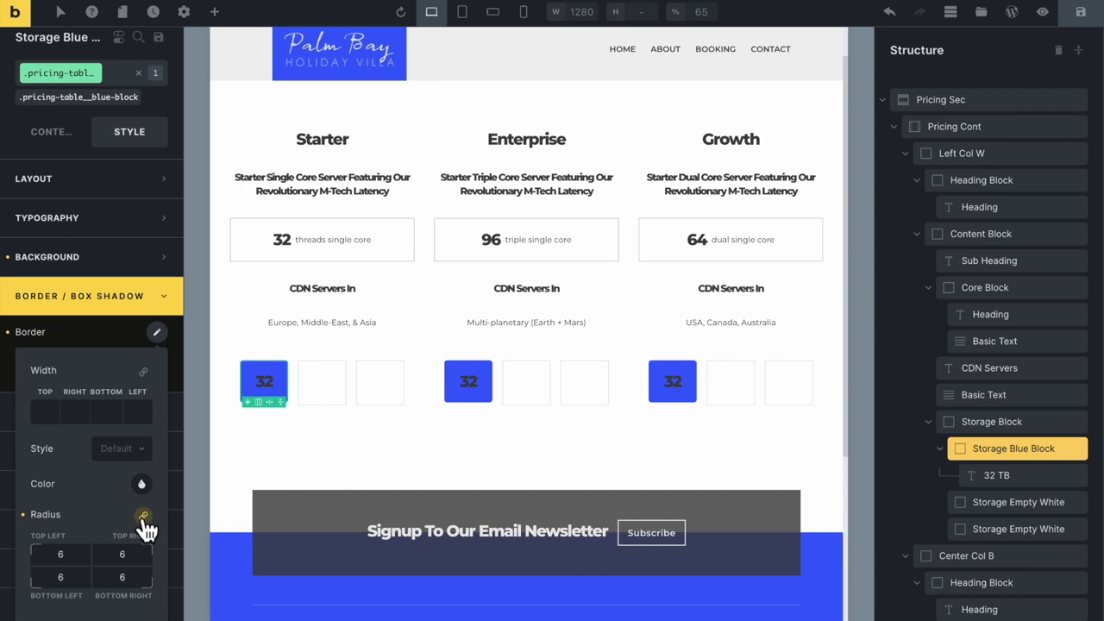
click(80, 557)
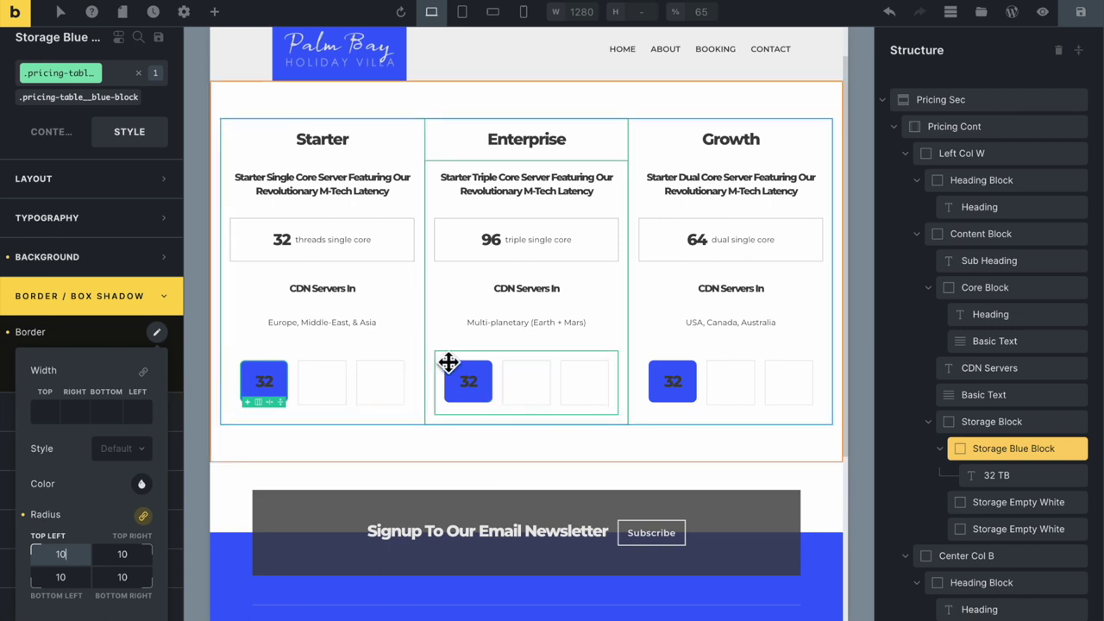
Examine which classes are assigned to the number headings, texts and storage blocks in the Starter column
click(268, 385)
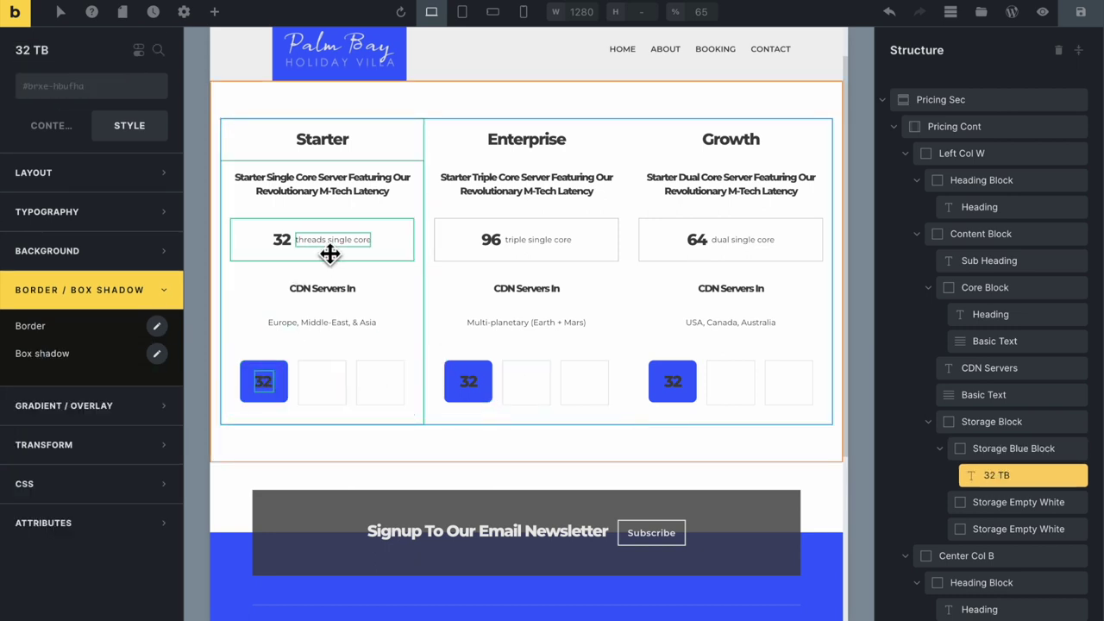
click(280, 239)
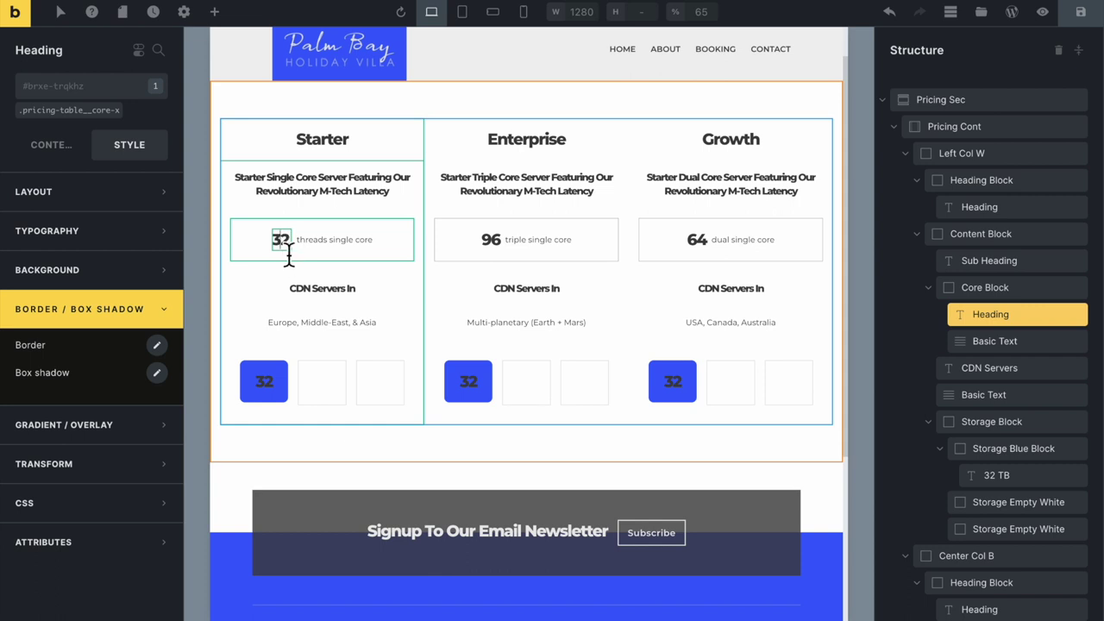
click(269, 388)
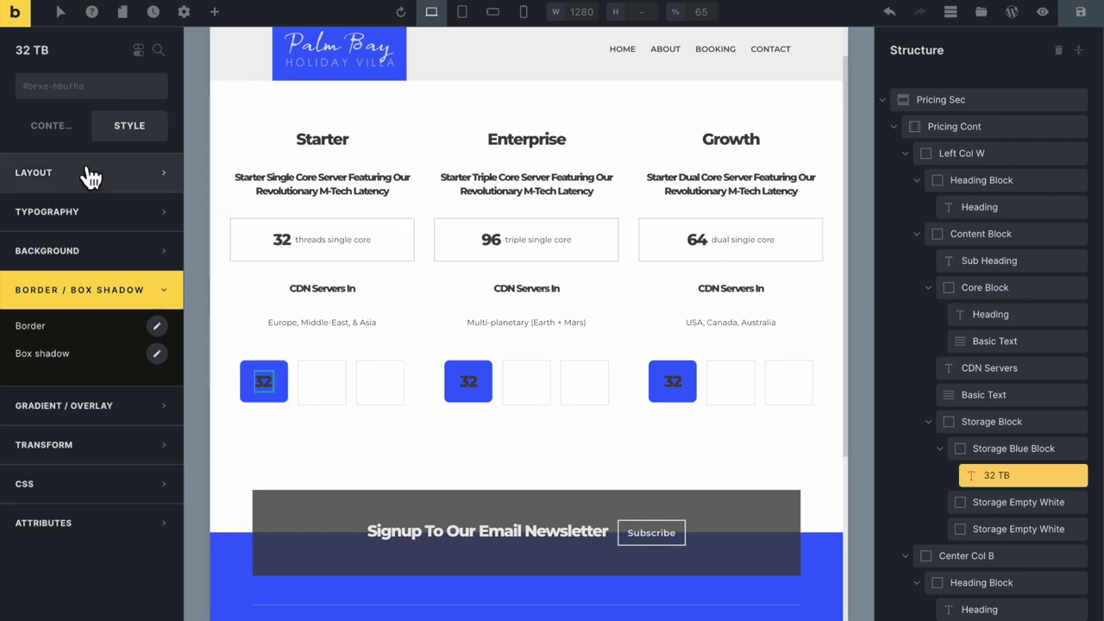
click(79, 86)
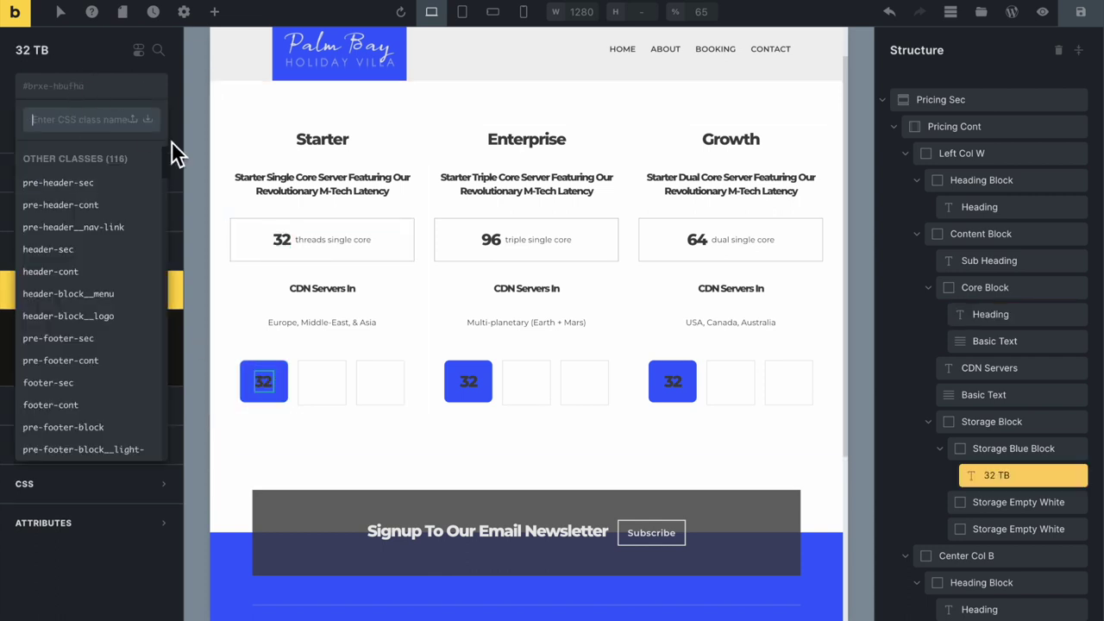
click(354, 245)
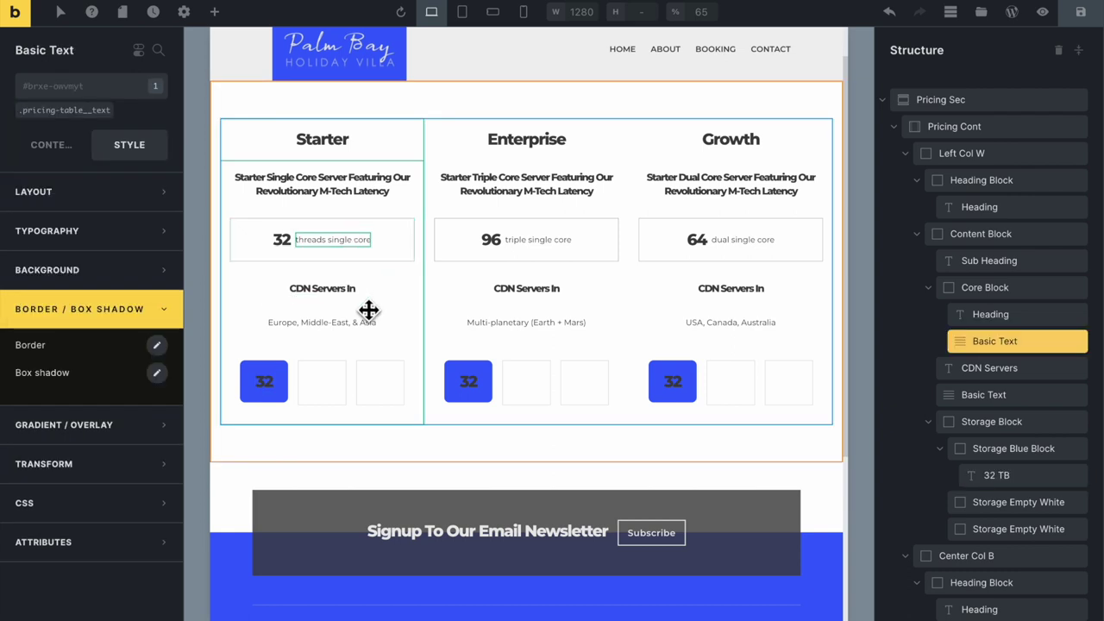
click(328, 385)
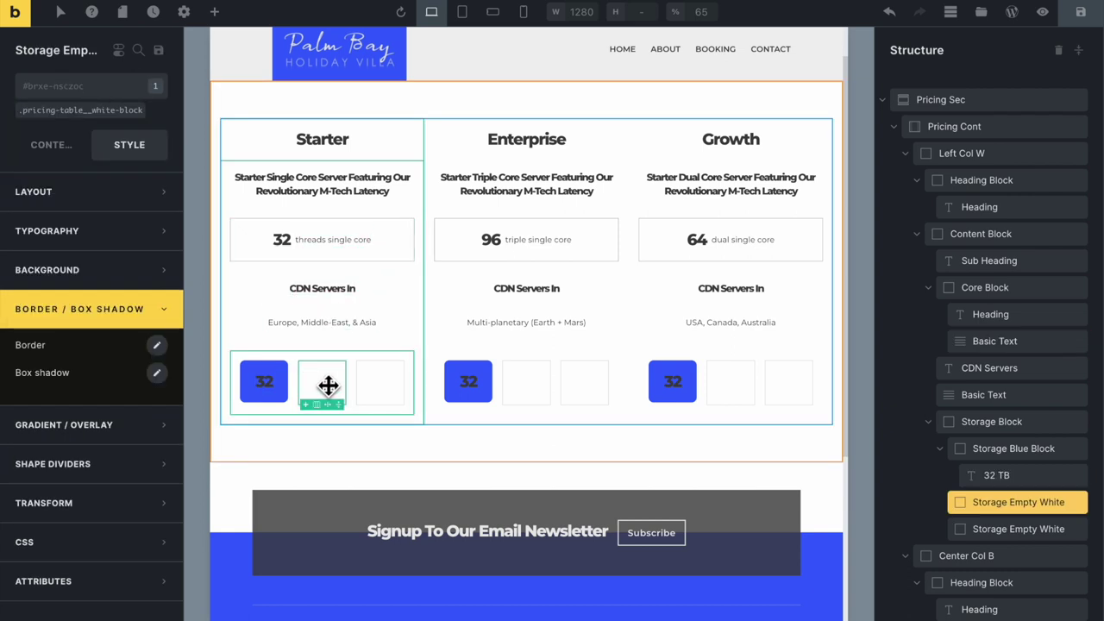
click(258, 380)
click(474, 385)
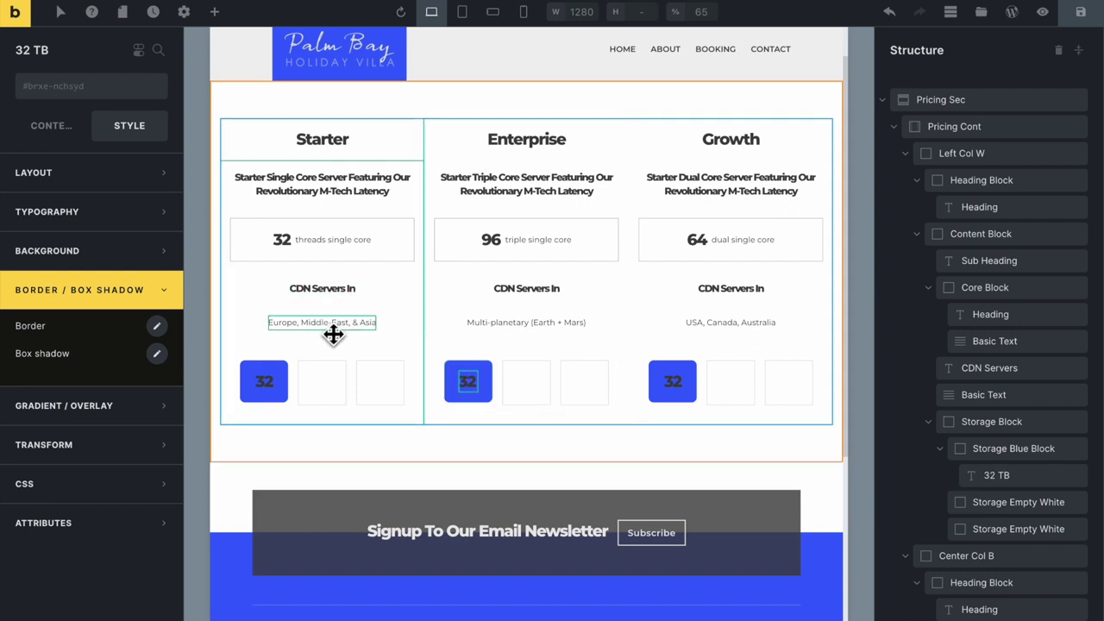
click(326, 381)
click(407, 338)
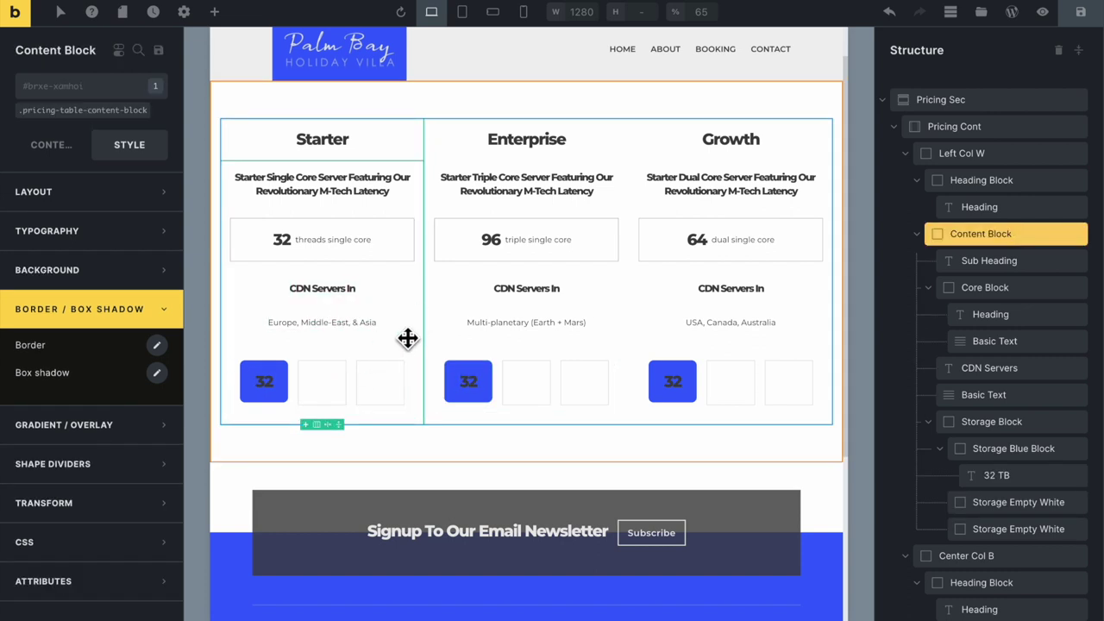
click(341, 321)
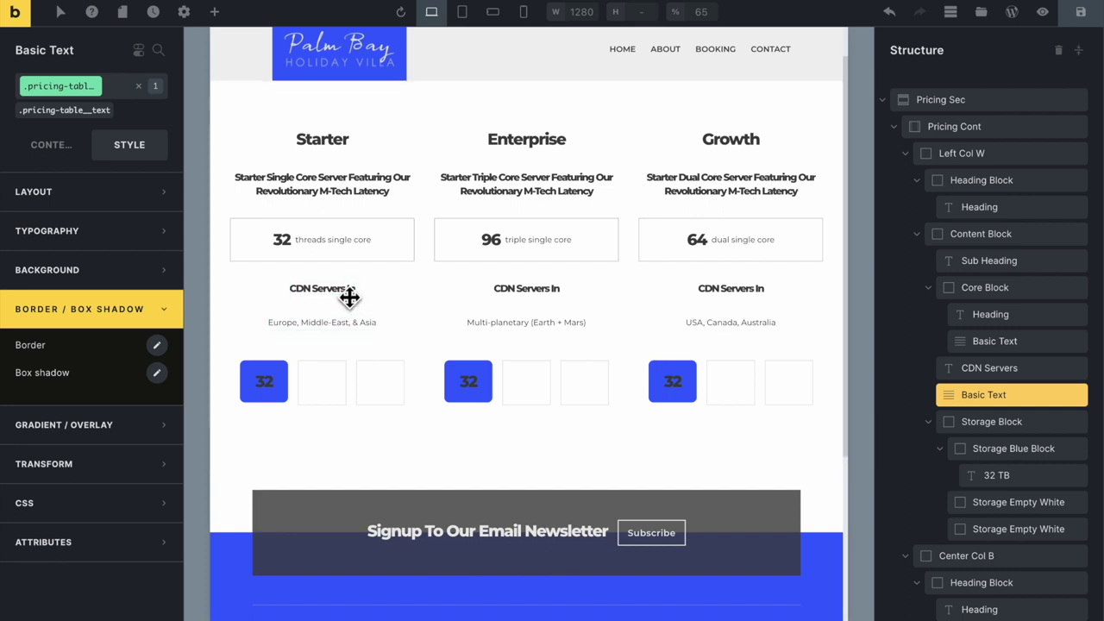
click(342, 288)
click(344, 242)
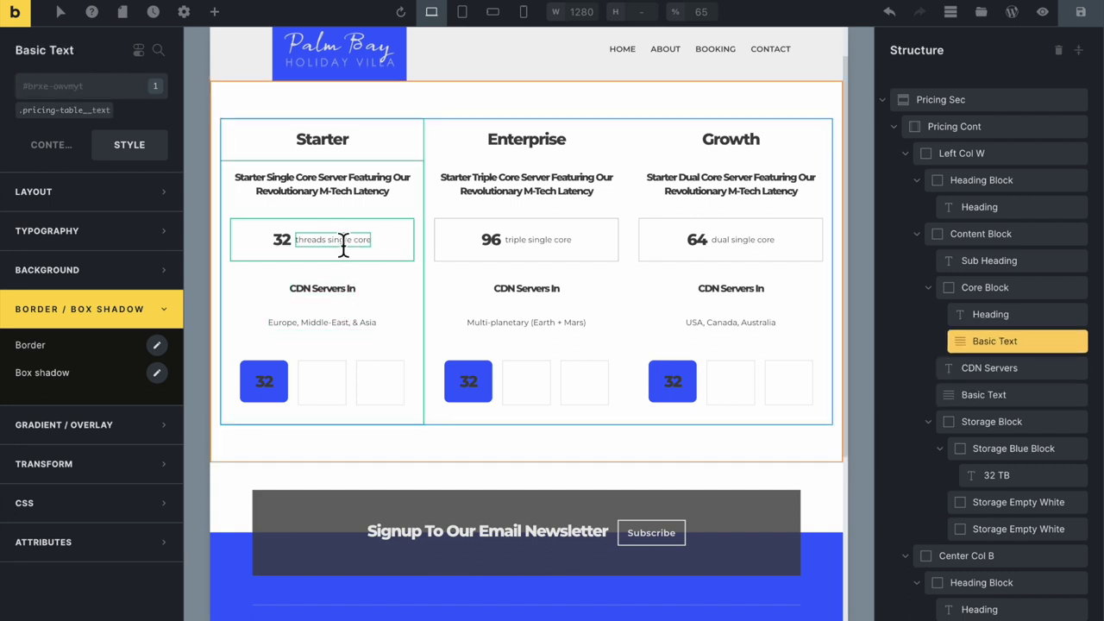
click(279, 237)
click(251, 251)
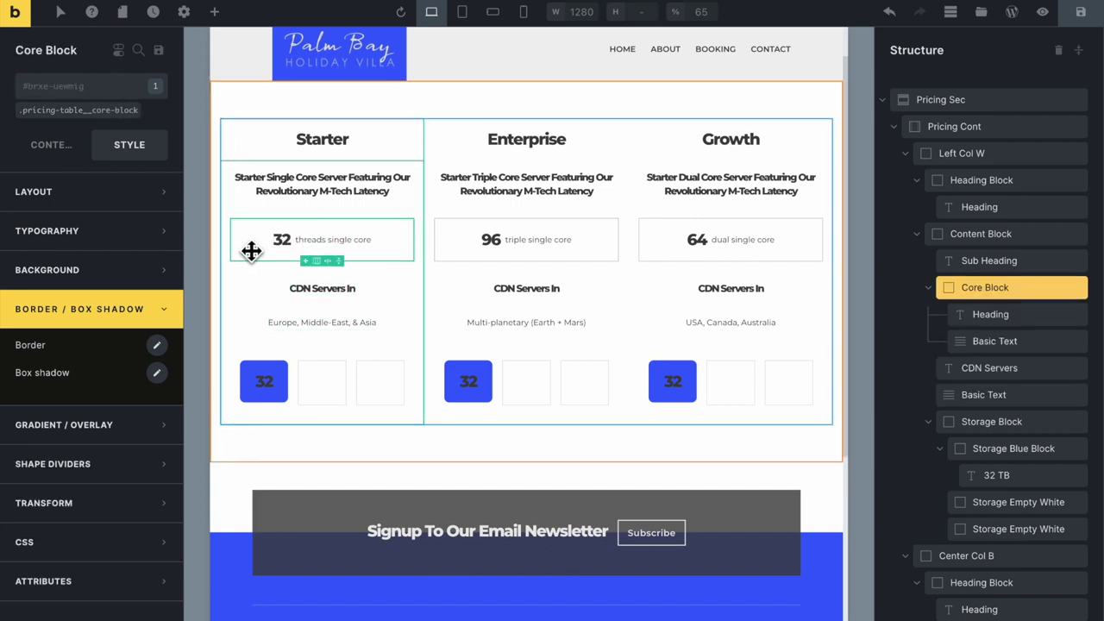
click(362, 353)
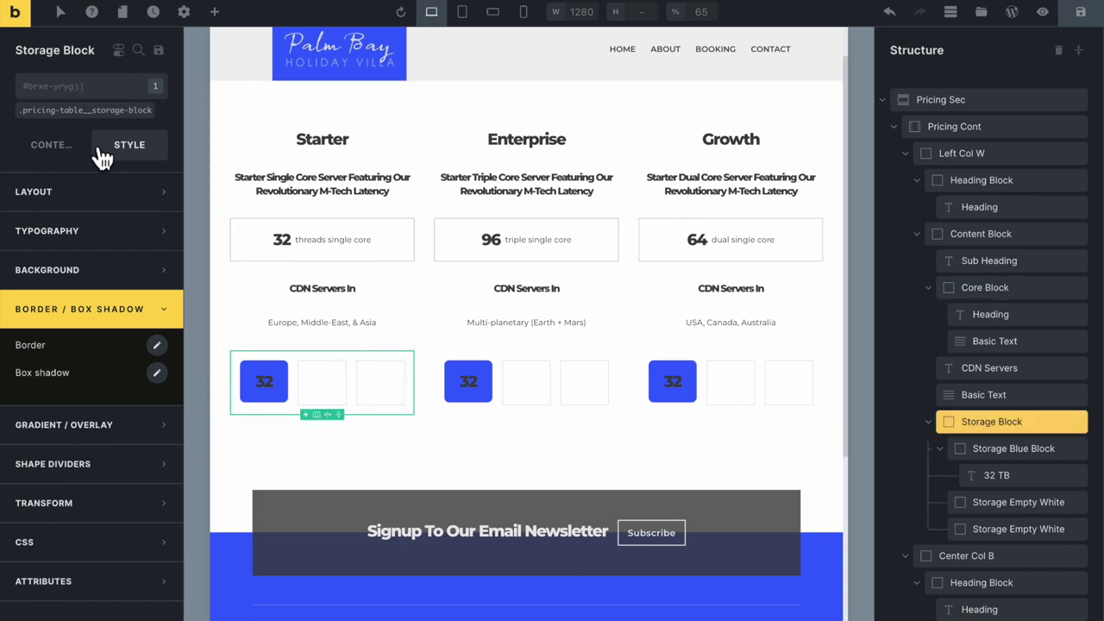
Create and assign the class pricing-table__storage-txt to the 32 text inside the Starter column's blue storage block
click(282, 374)
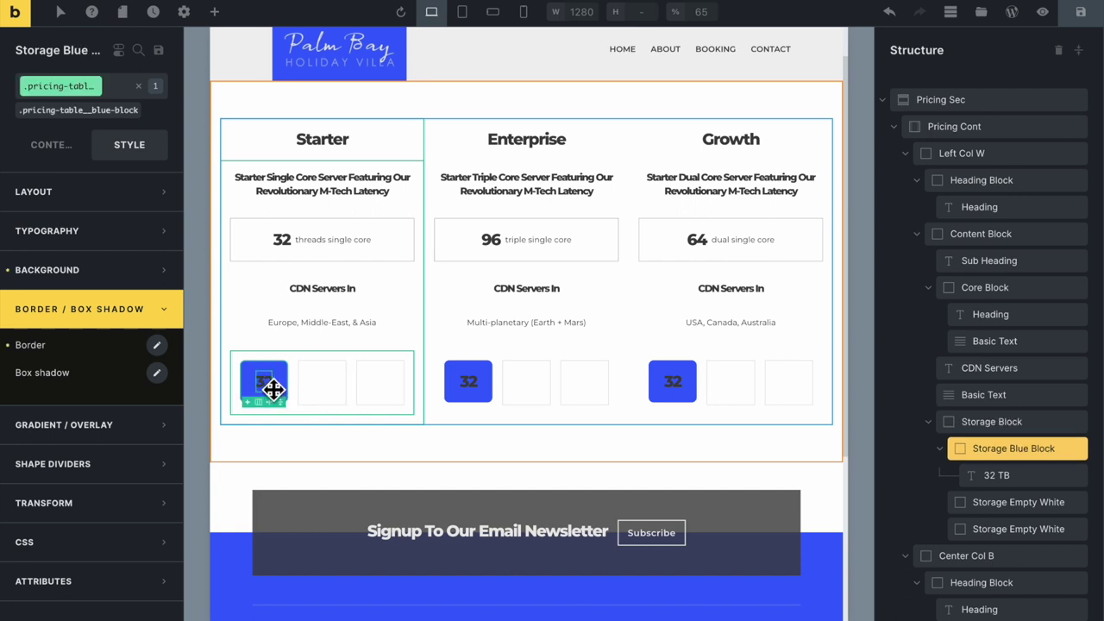
click(264, 380)
click(96, 87)
text(pri)
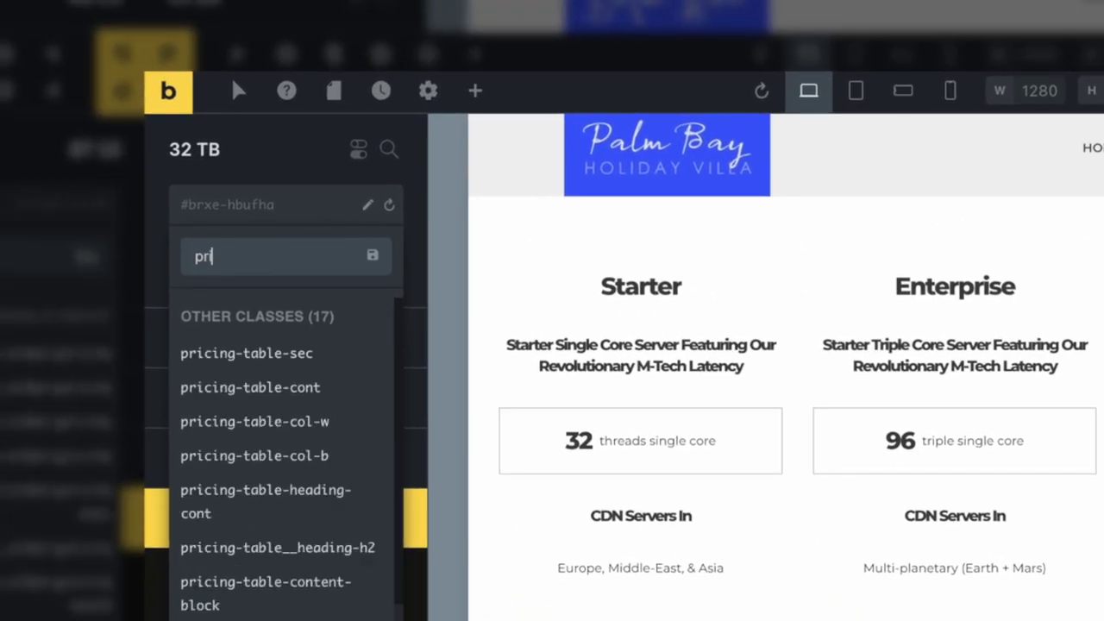
text(cing-table__storage)
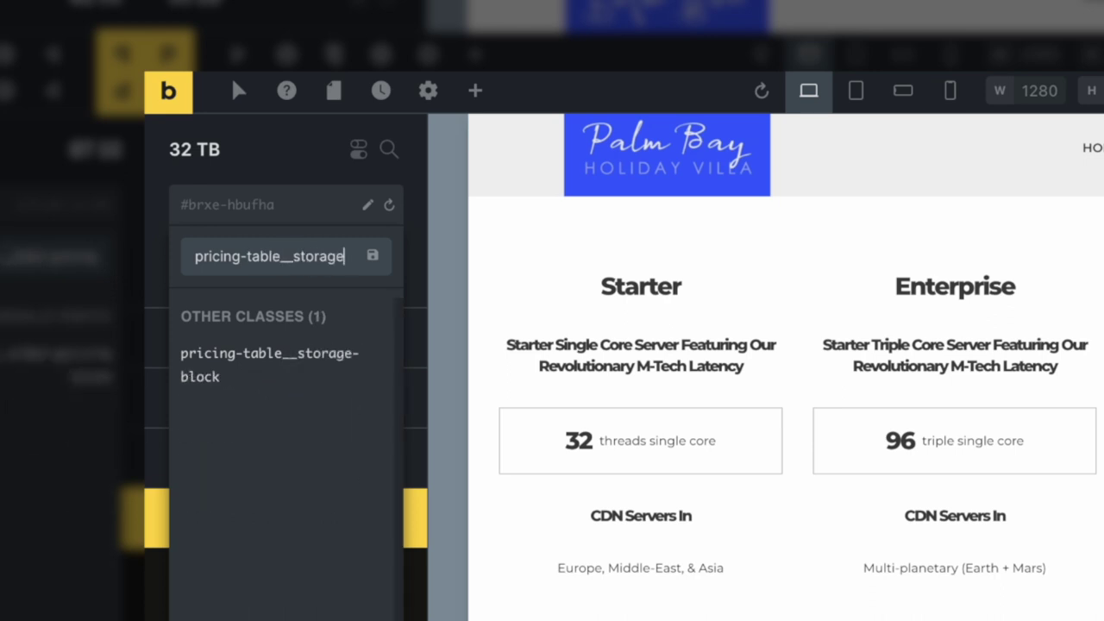
text(-)
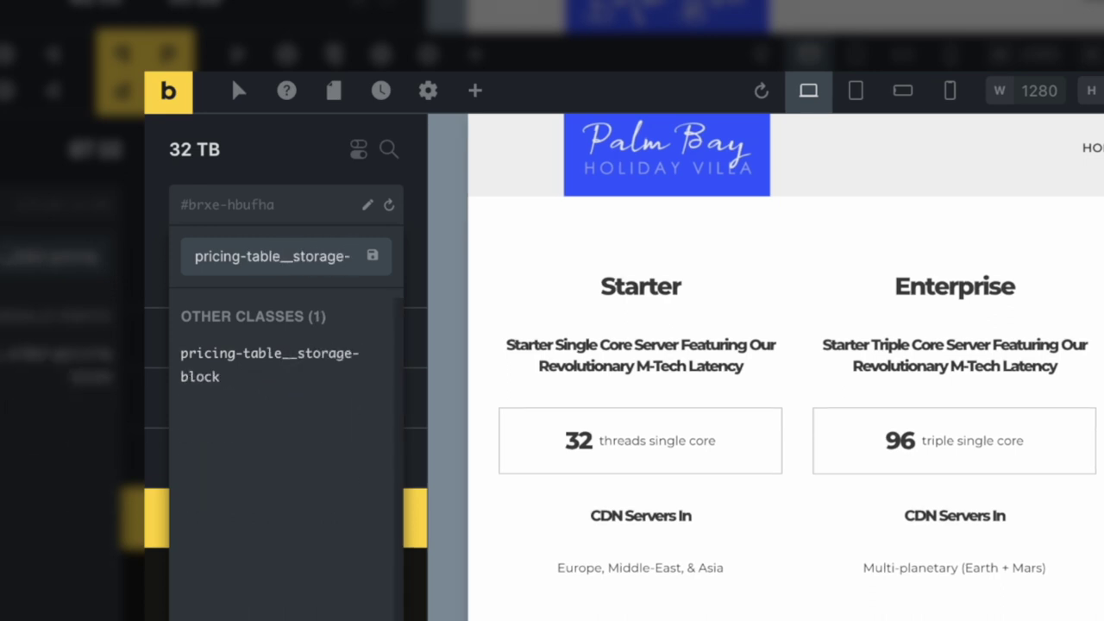
text(txt)
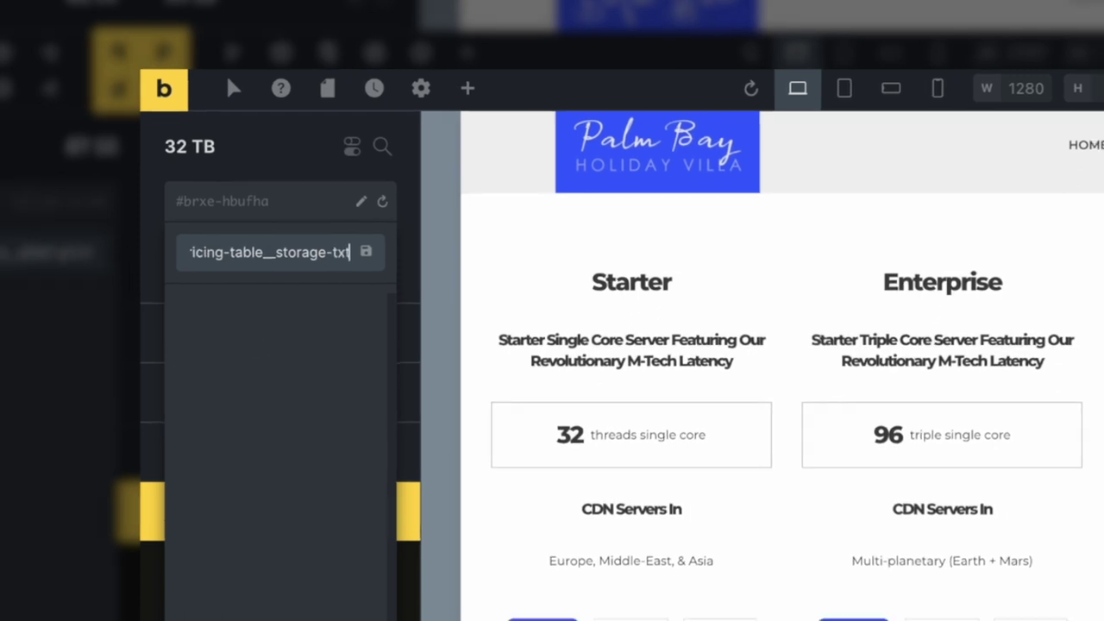
key(Return)
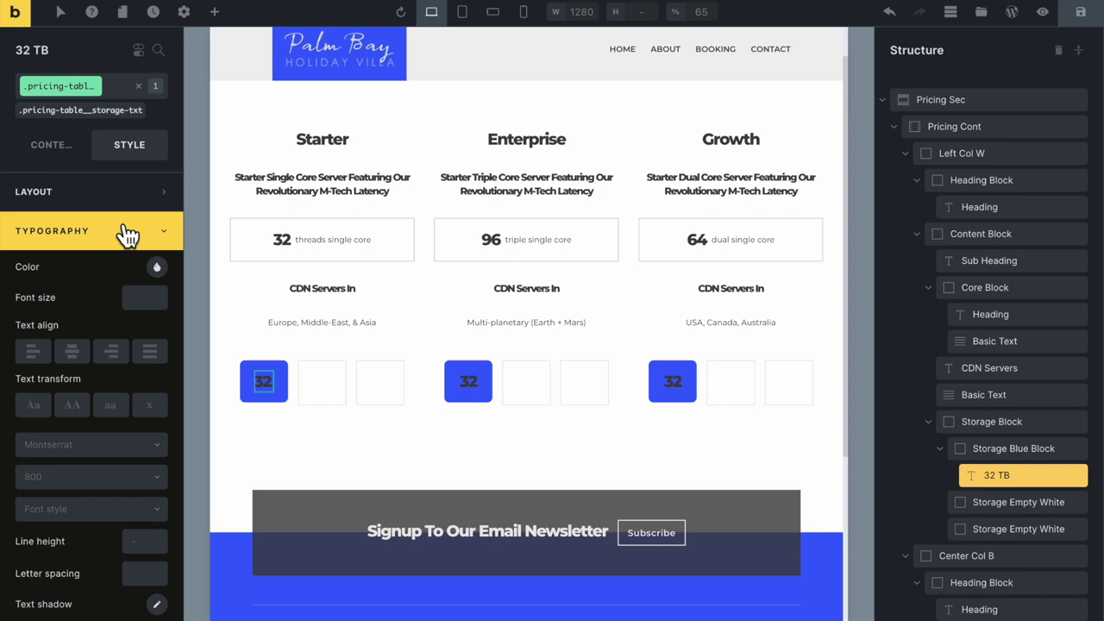
Set the text color of the pricing-table__storage-txt class to the off-white #f0f3f6 from the Primary palette
click(157, 268)
scroll(84, 461, down, 1)
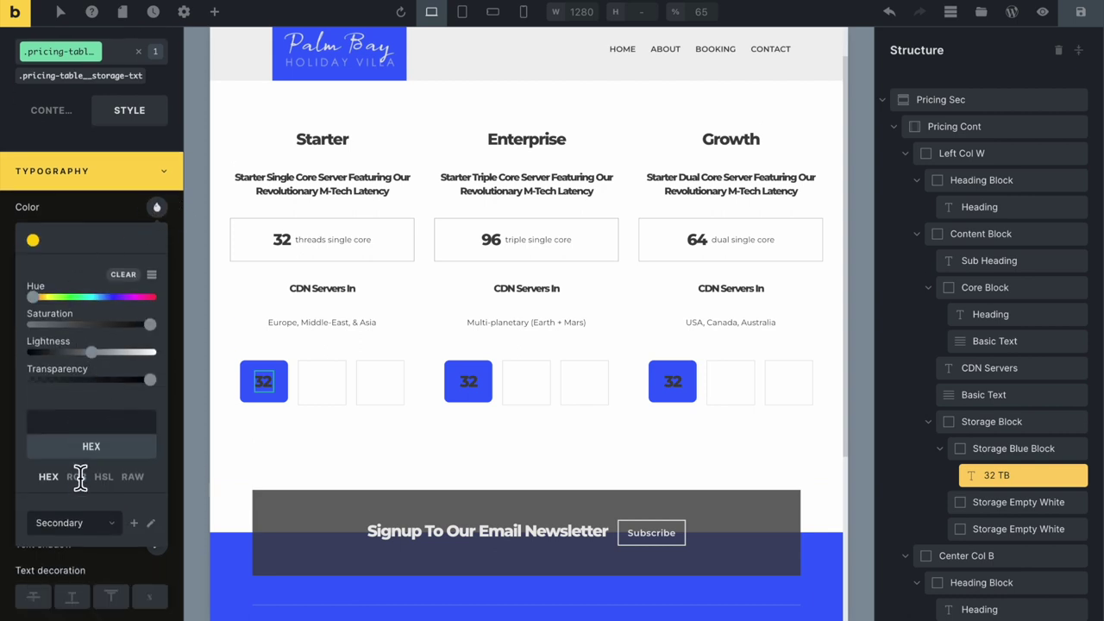
click(69, 522)
scroll(86, 587, down, 1)
click(63, 490)
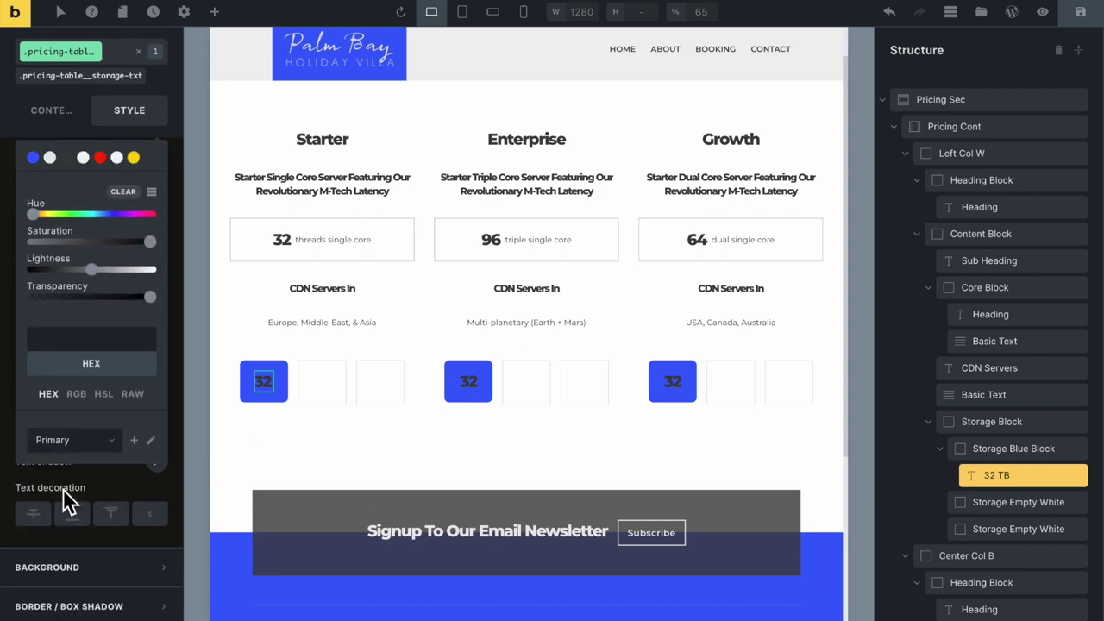
click(120, 164)
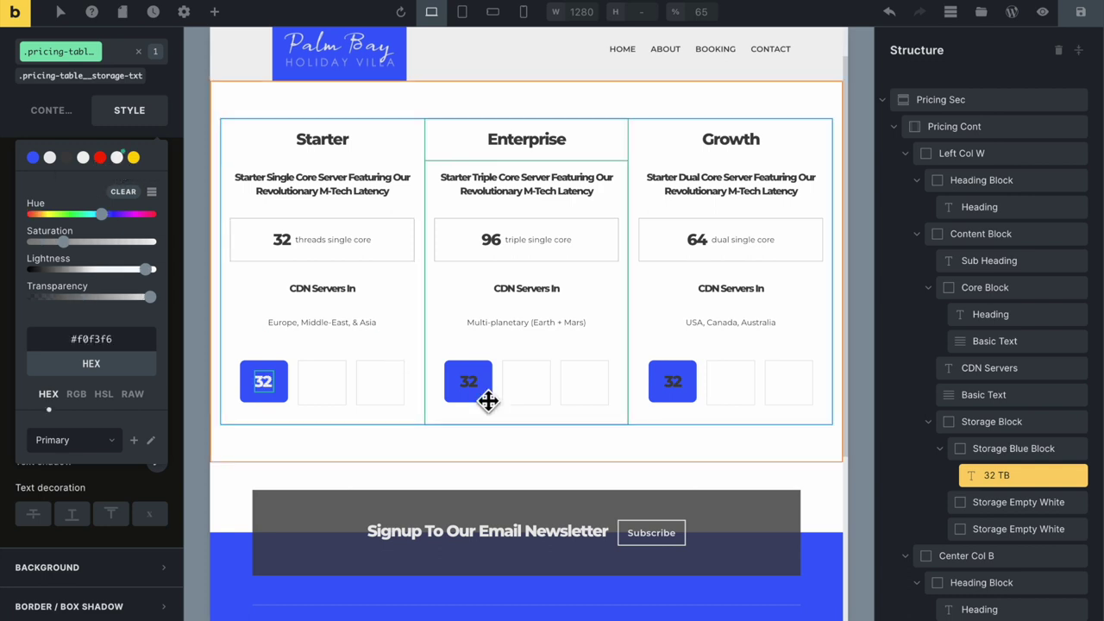
Assign the pricing-table__storage-txt class to the 32 texts in the Enterprise and Growth blue storage blocks
click(470, 383)
click(54, 87)
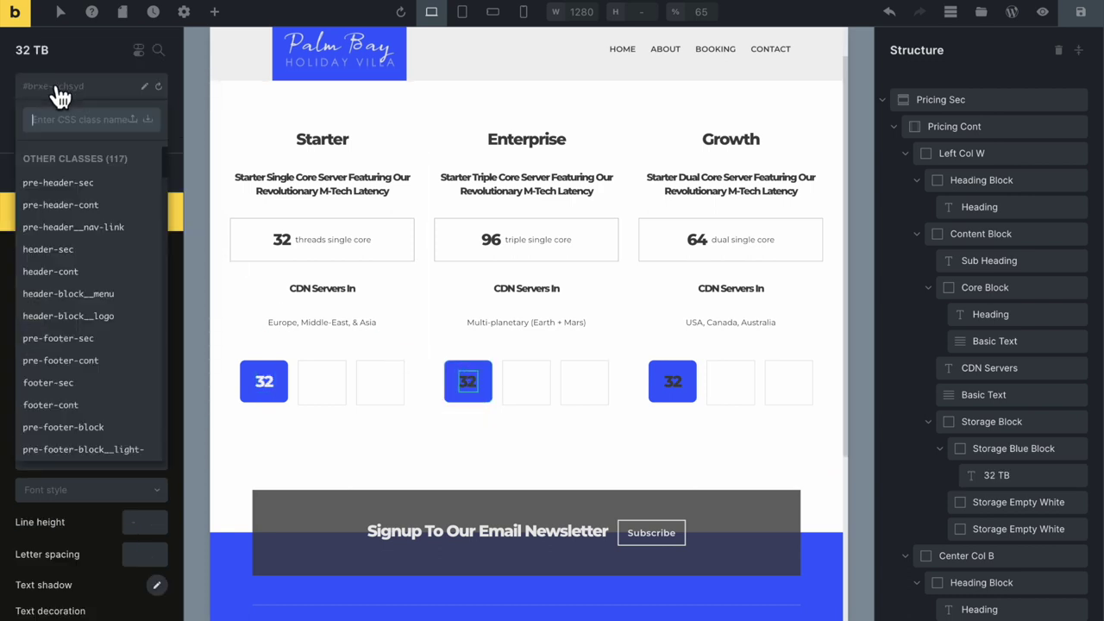
text(storage)
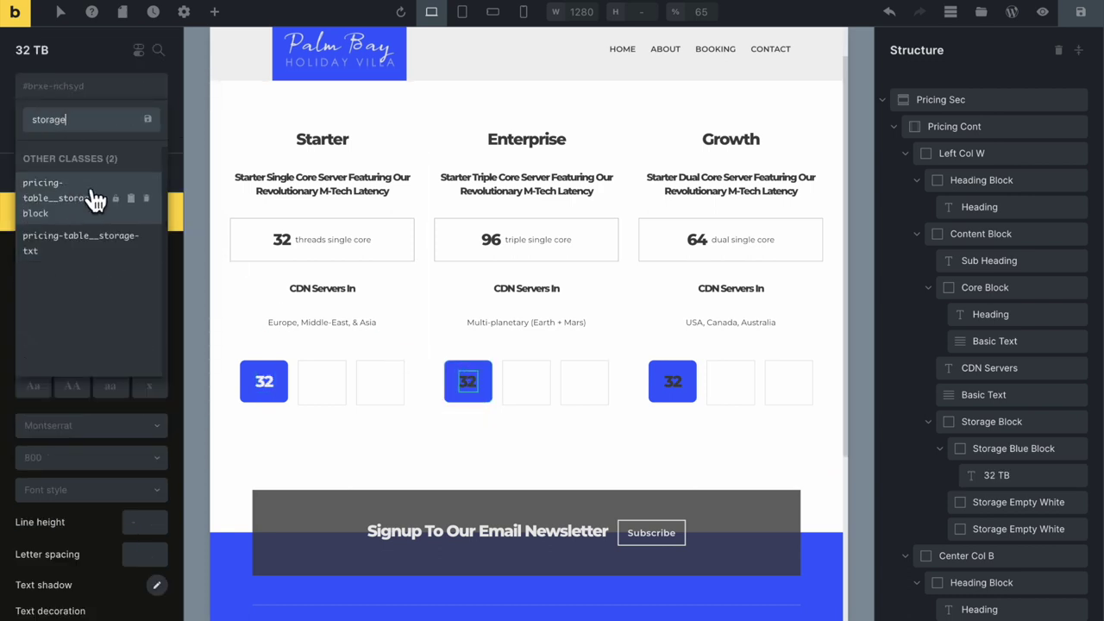
click(90, 200)
click(675, 381)
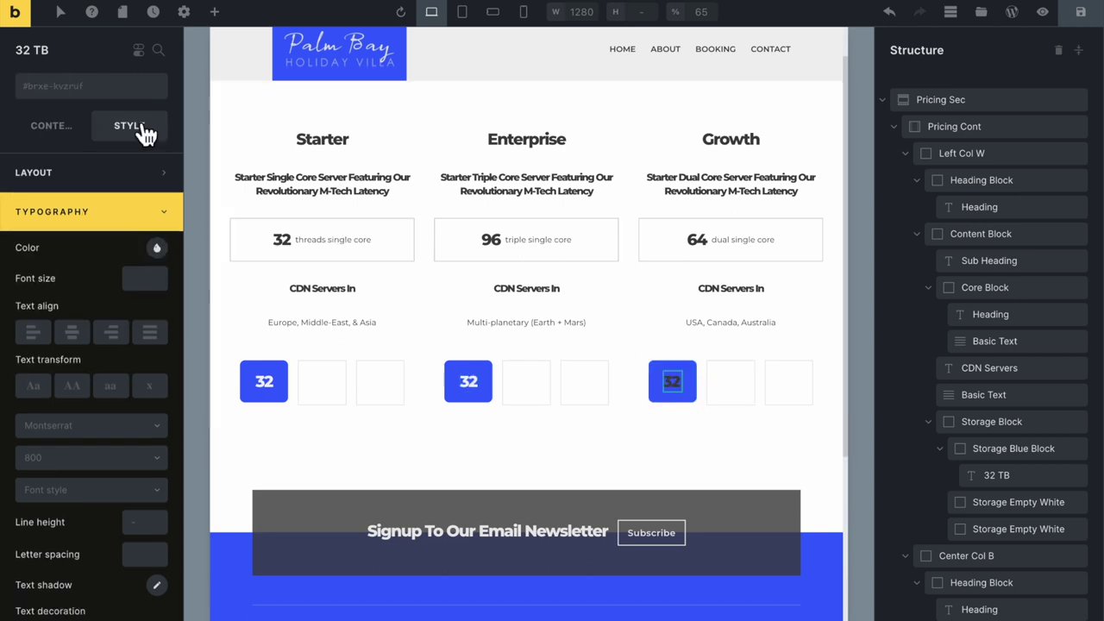
click(82, 89)
text(storage)
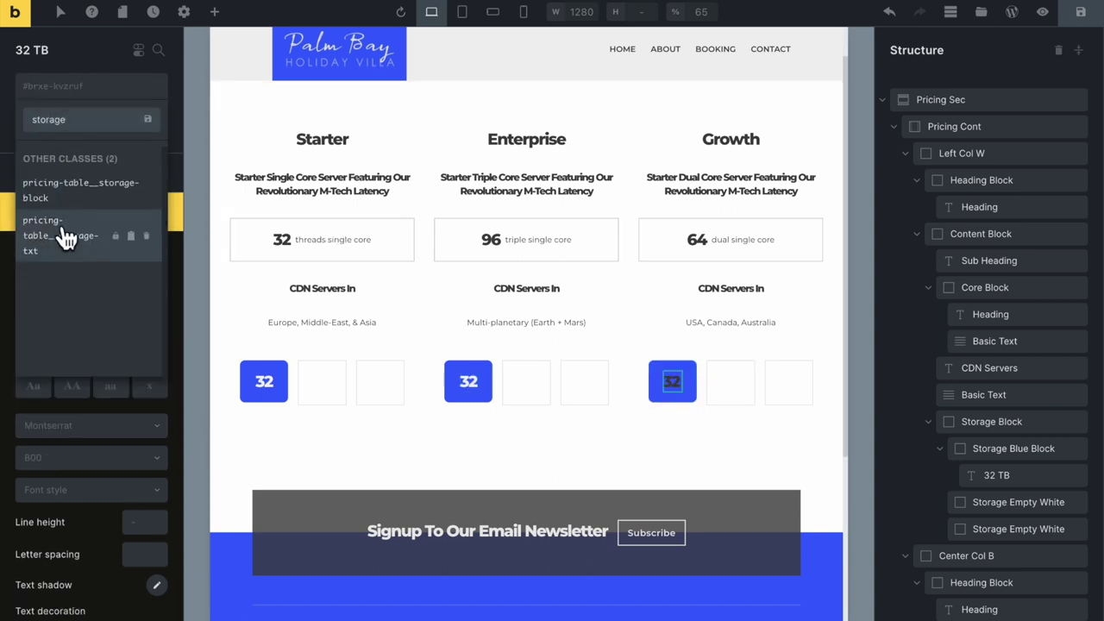
click(66, 227)
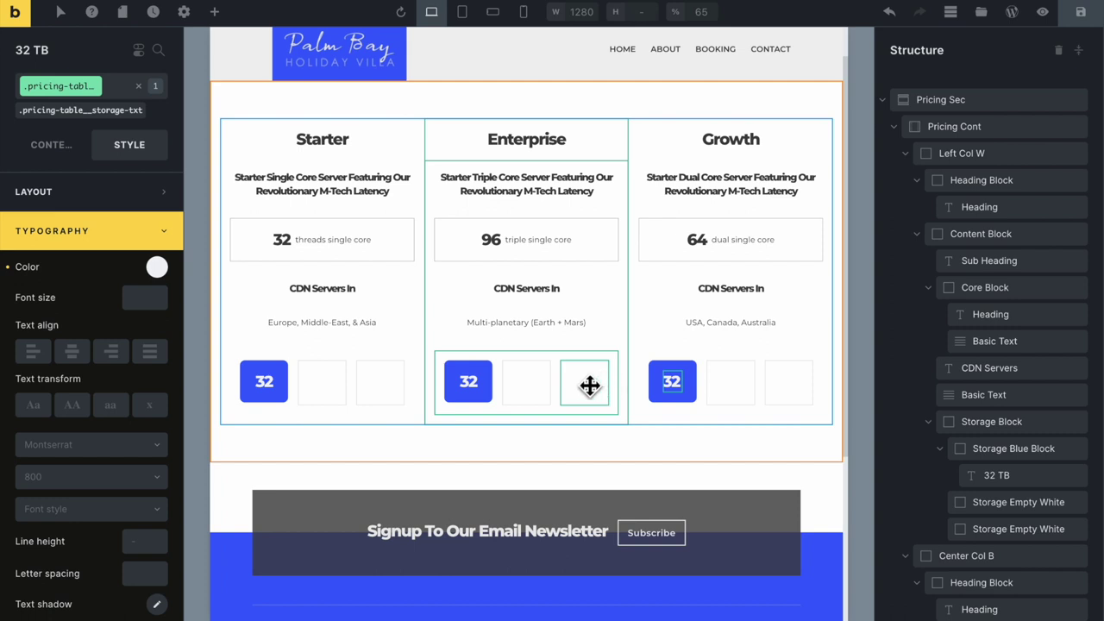
Move the Enterprise column's blue storage block to the last position, after its two empty white blocks
drag(496, 381, 608, 399)
click(591, 402)
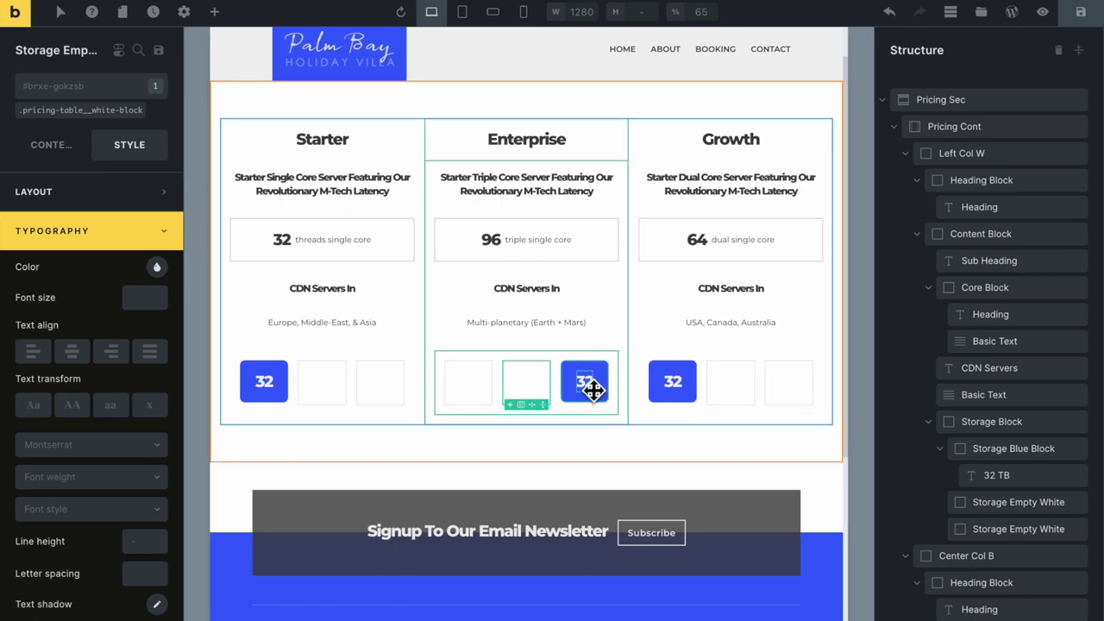
Change the blue storage block texts to 3TB for Enterprise, 1TB for Starter and 2TB for Growth
double_click(586, 385)
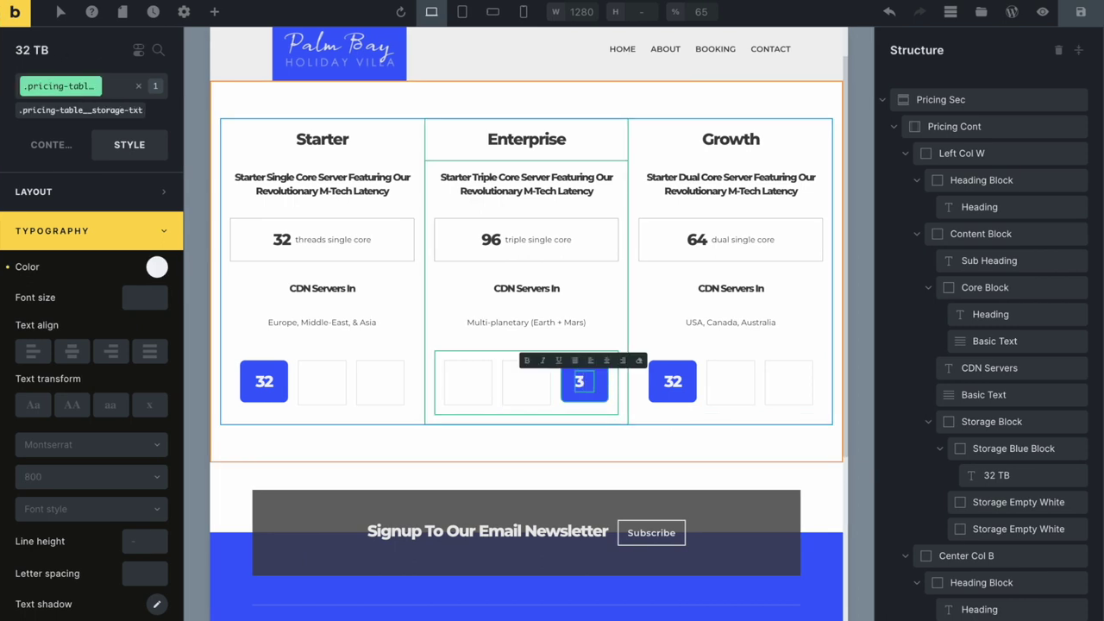
double_click(263, 384)
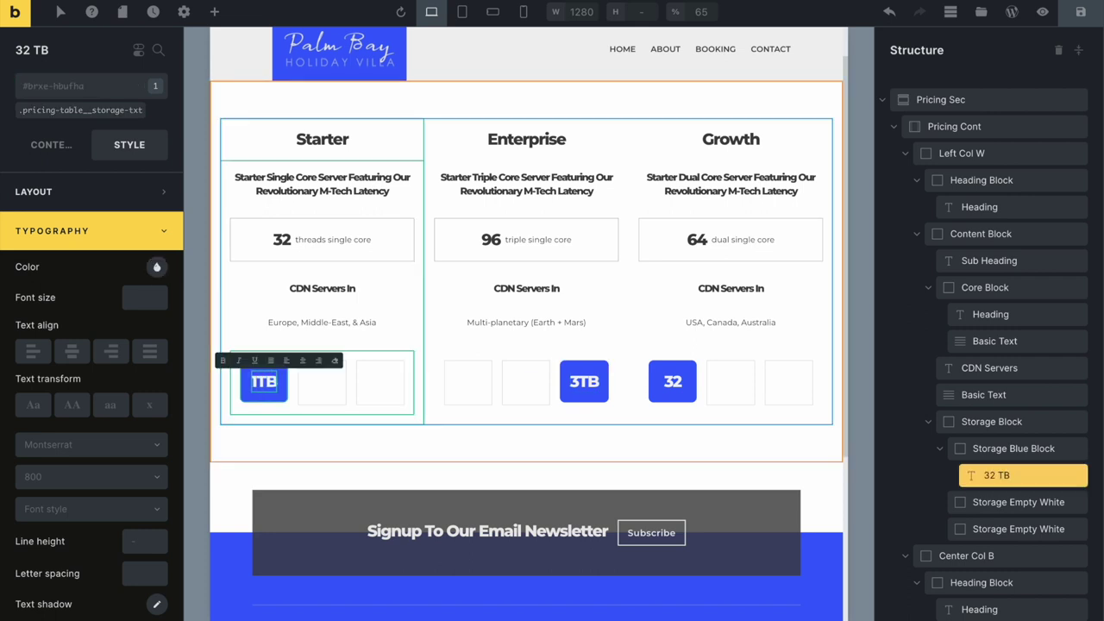
double_click(671, 384)
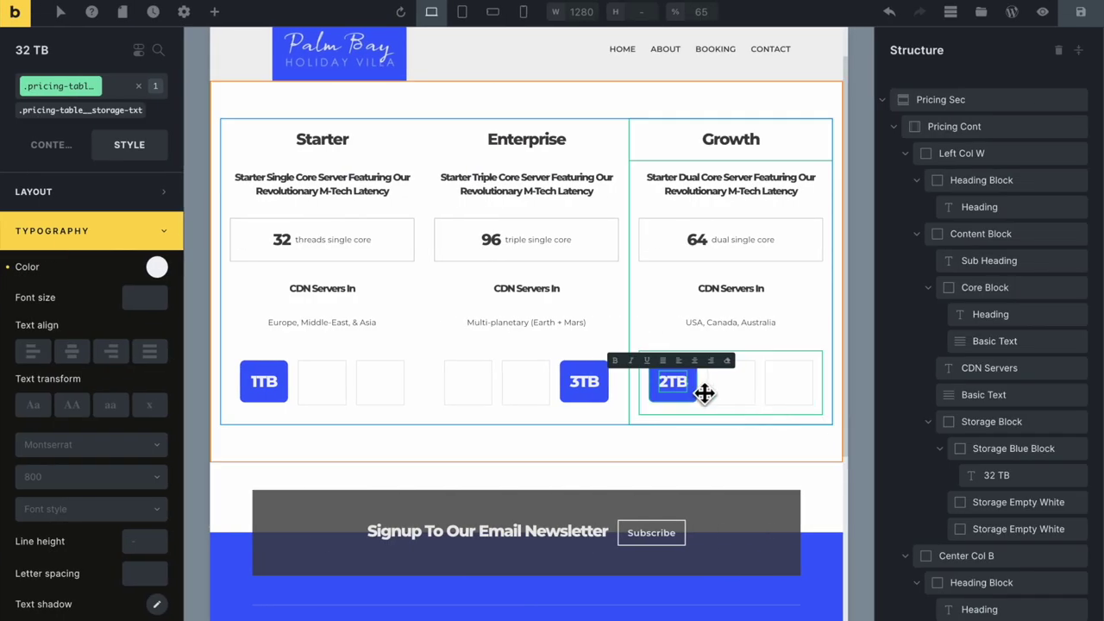
drag(695, 407, 766, 410)
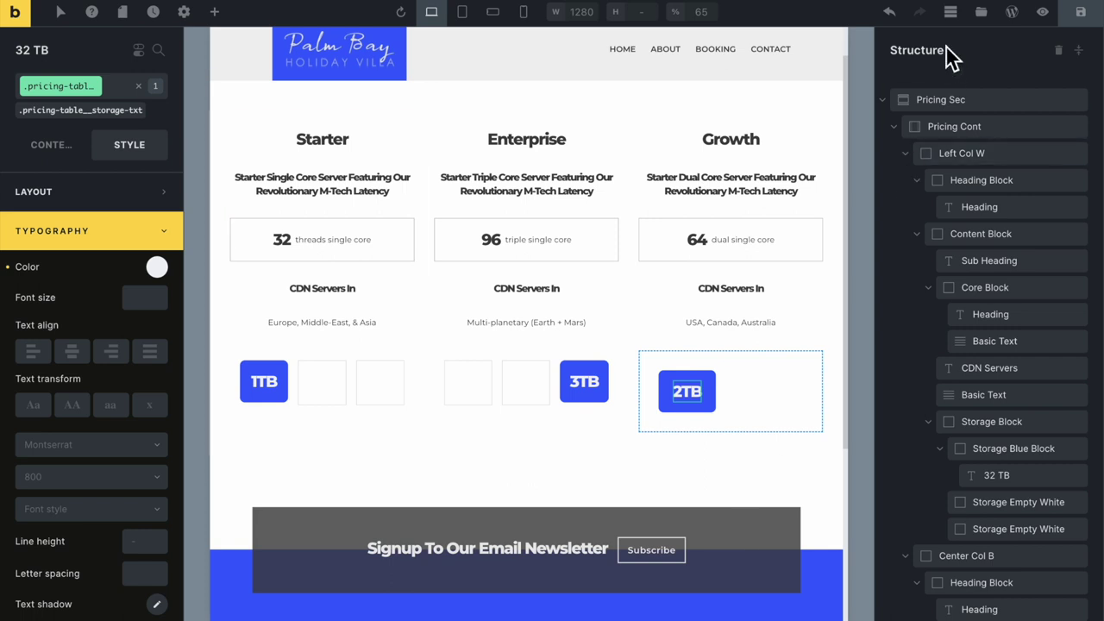
click(889, 12)
mouse_move(695, 404)
mouse_down()
mouse_move(751, 394)
mouse_move(760, 377)
mouse_move(745, 367)
mouse_move(766, 385)
mouse_move(806, 388)
mouse_move(702, 394)
mouse_up()
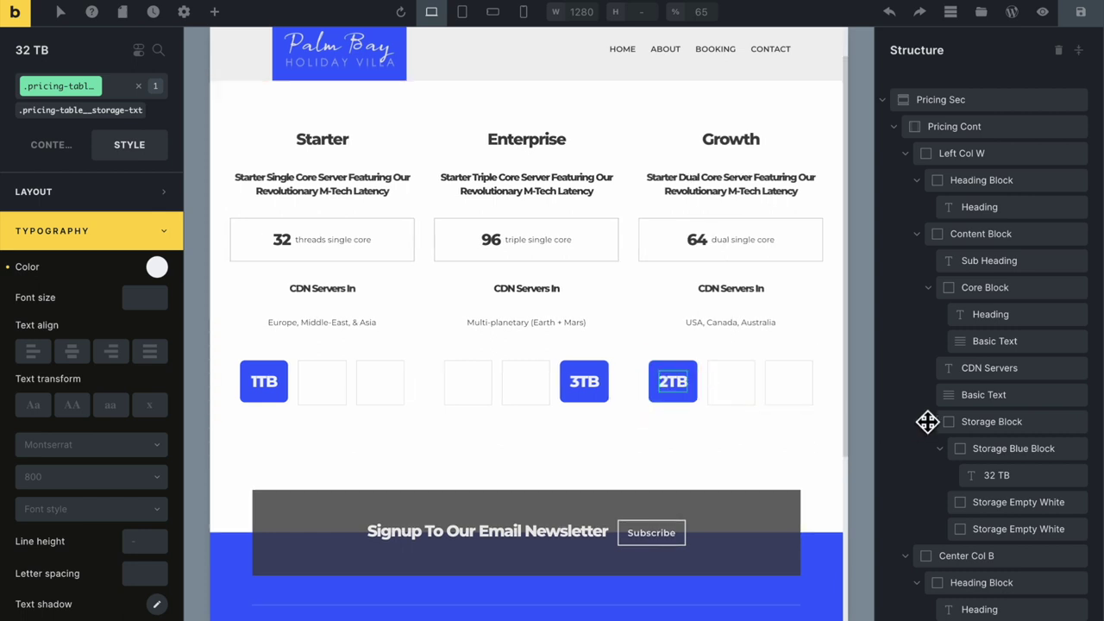
Move the Growth column's blue storage block between its two empty white blocks
scroll(1018, 423, down, 8)
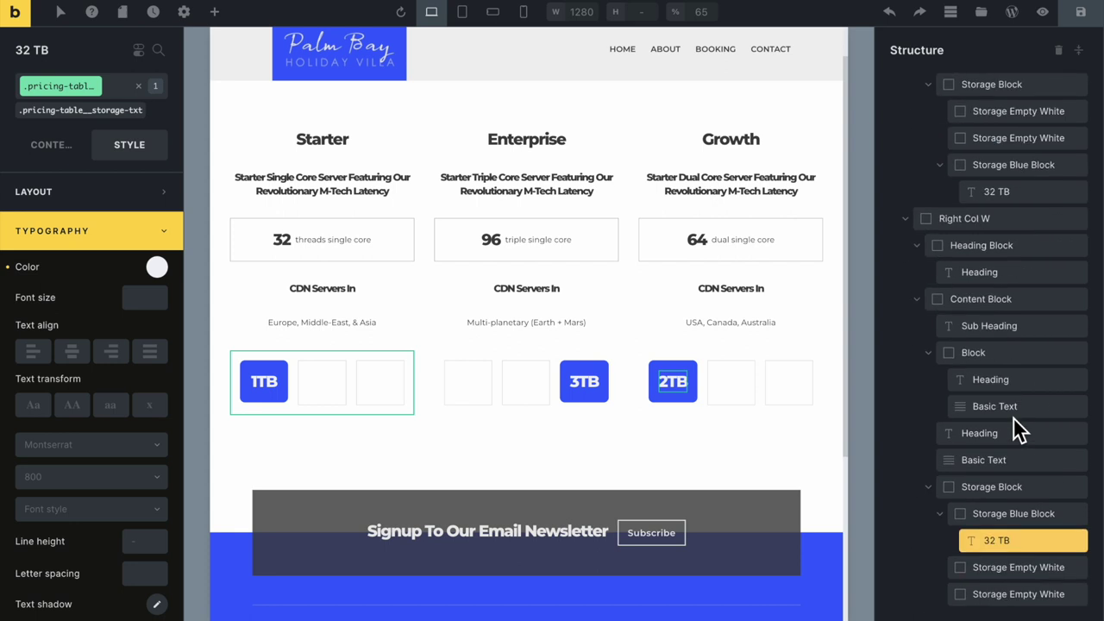
click(940, 514)
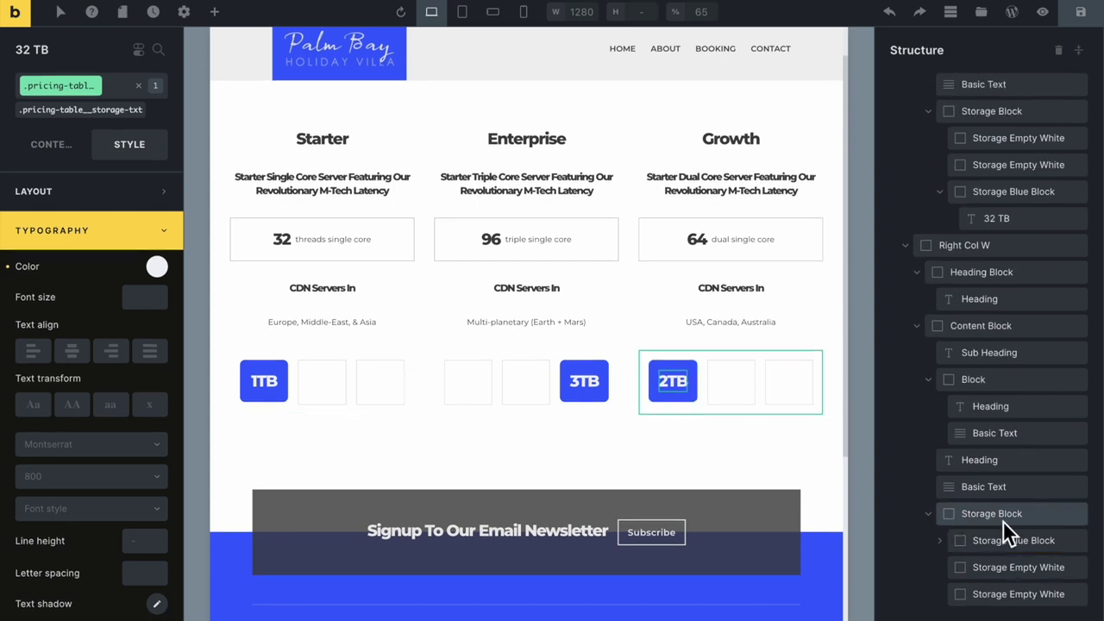
drag(966, 550, 1027, 585)
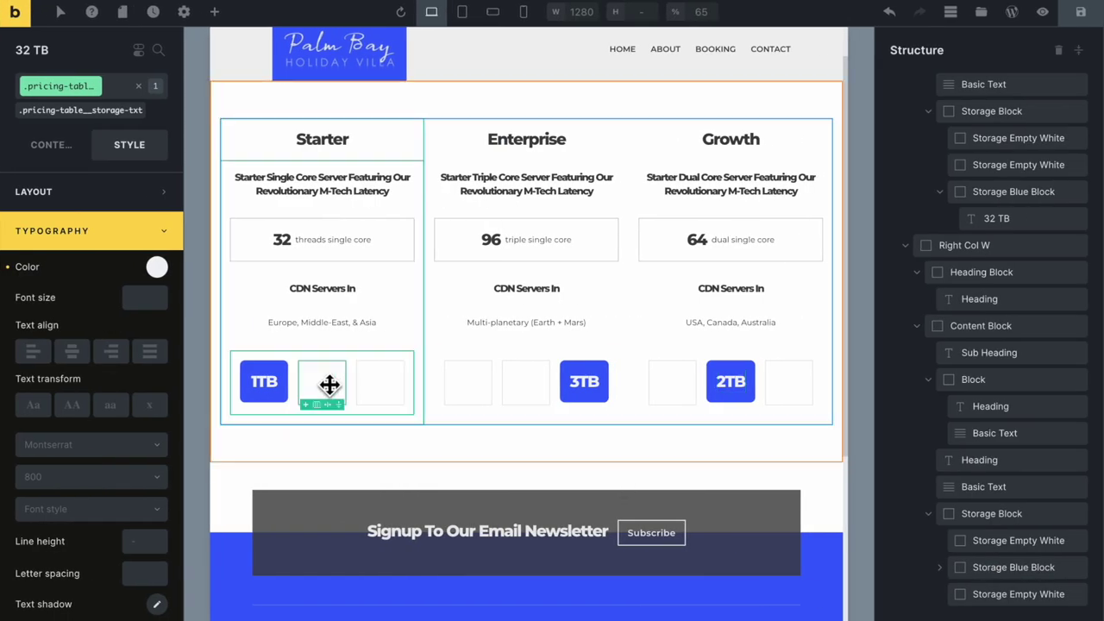
Set the background color of the pricing-table__white-block class to the light gray #ebebeb from the Primary palette
click(328, 383)
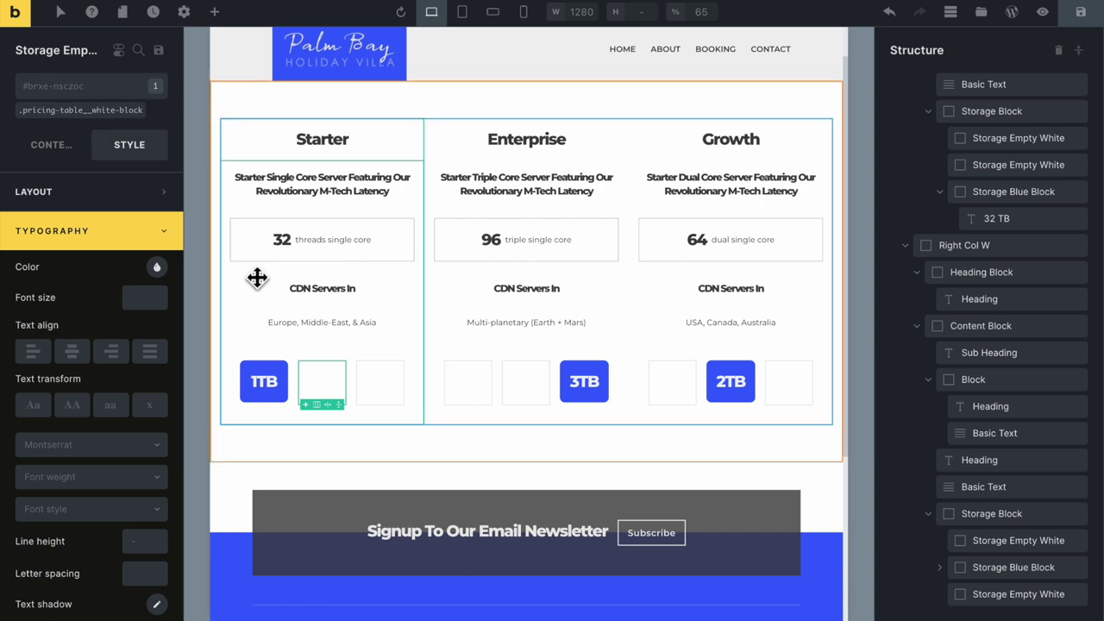
click(109, 111)
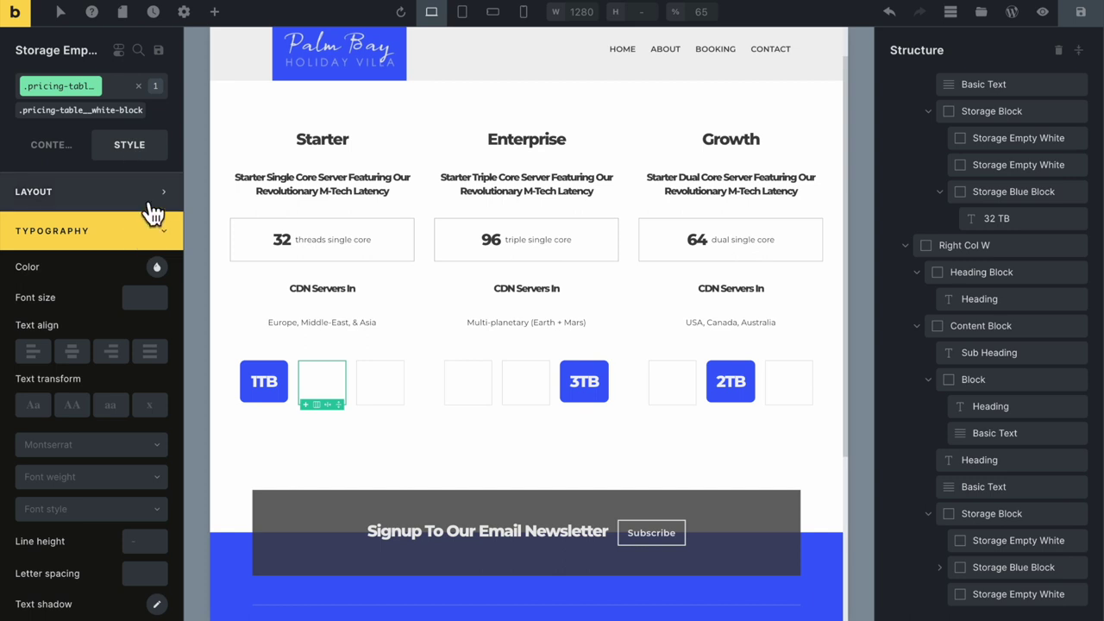
click(161, 233)
click(145, 273)
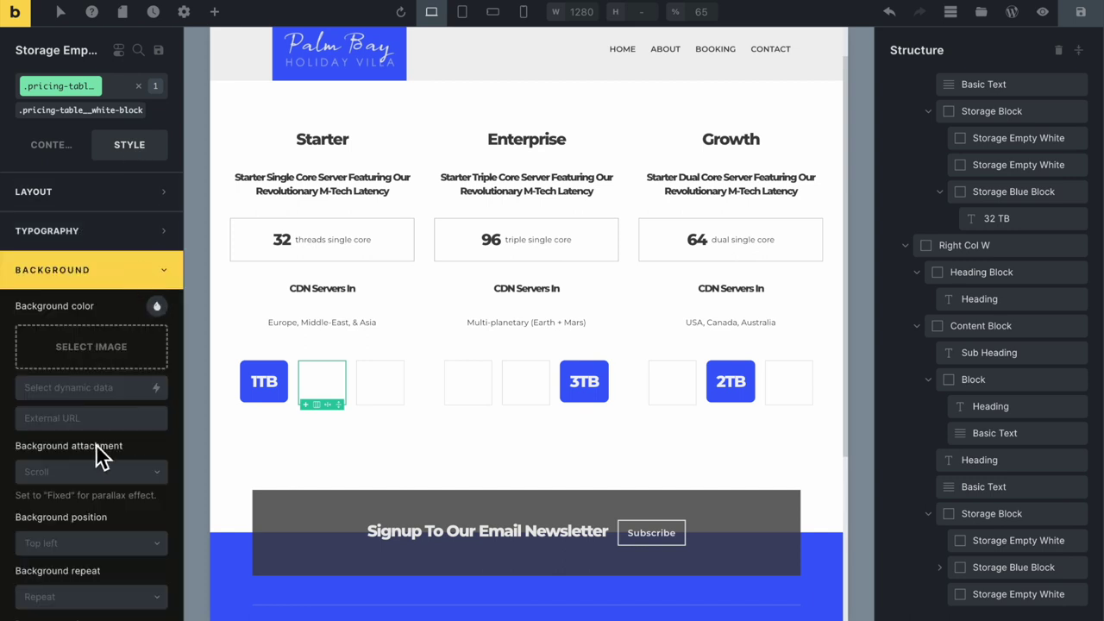
click(156, 307)
scroll(81, 448, down, 5)
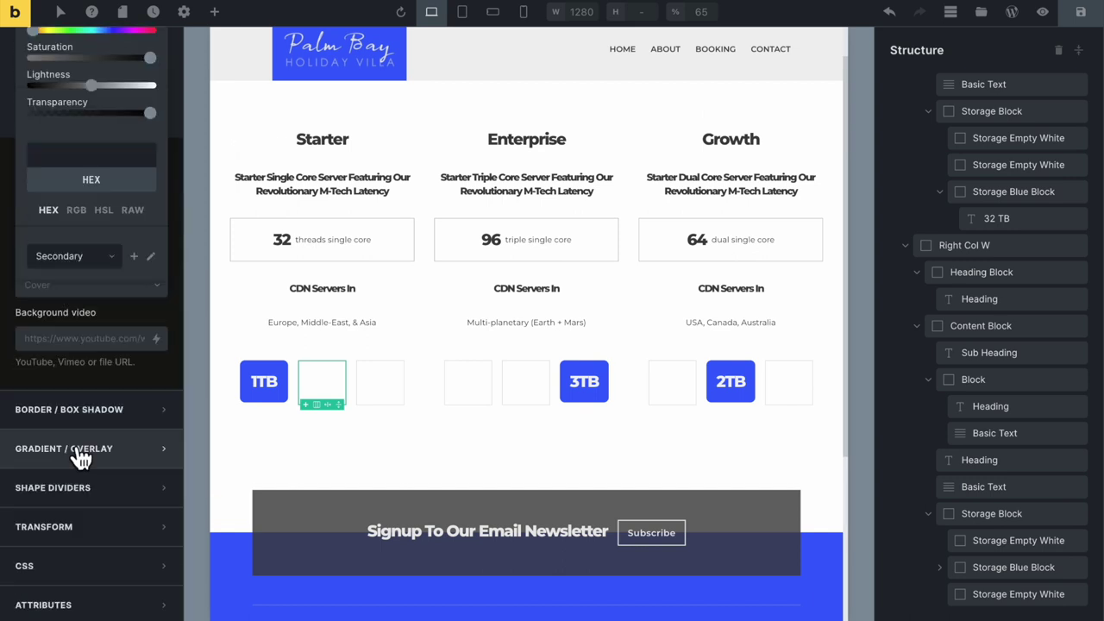
scroll(78, 451, up, 1)
click(107, 334)
click(78, 382)
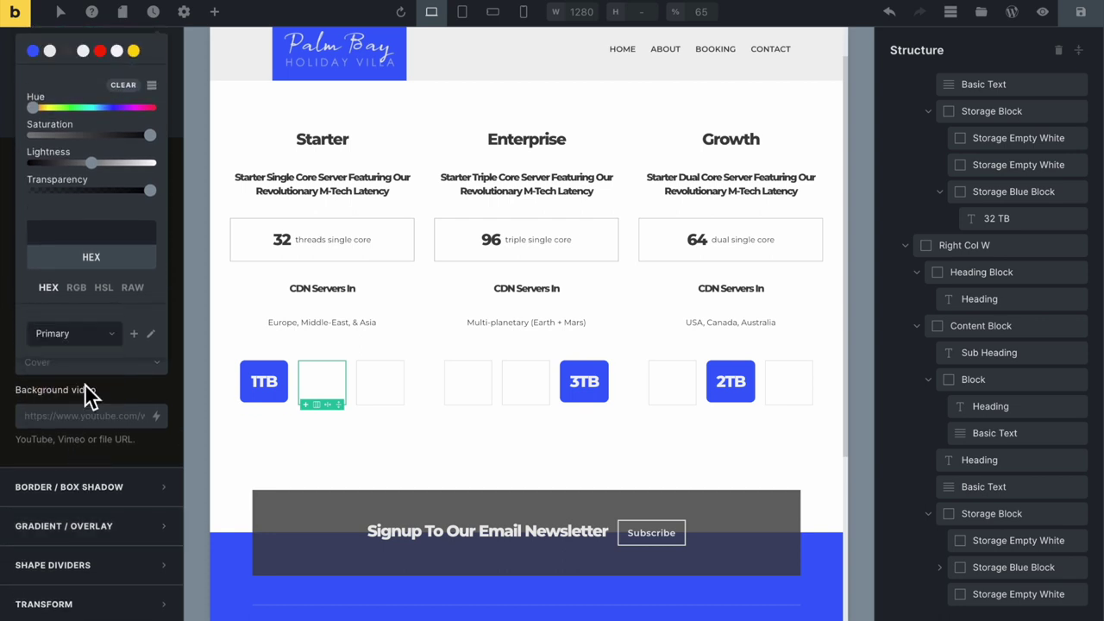
scroll(86, 395, up, 4)
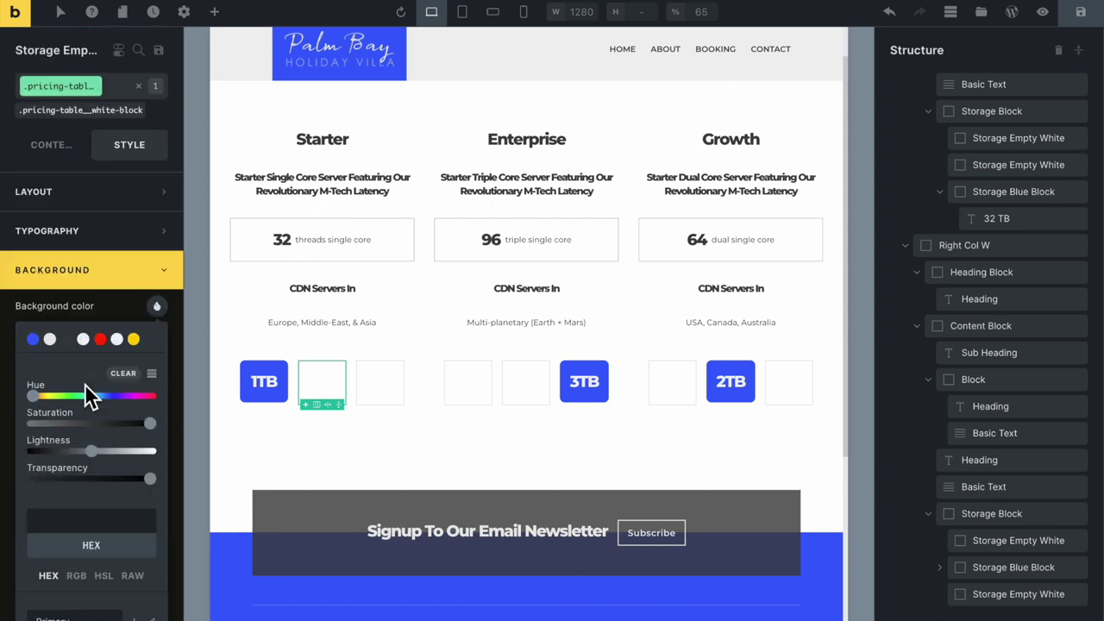
click(50, 340)
scroll(520, 394, up, 1)
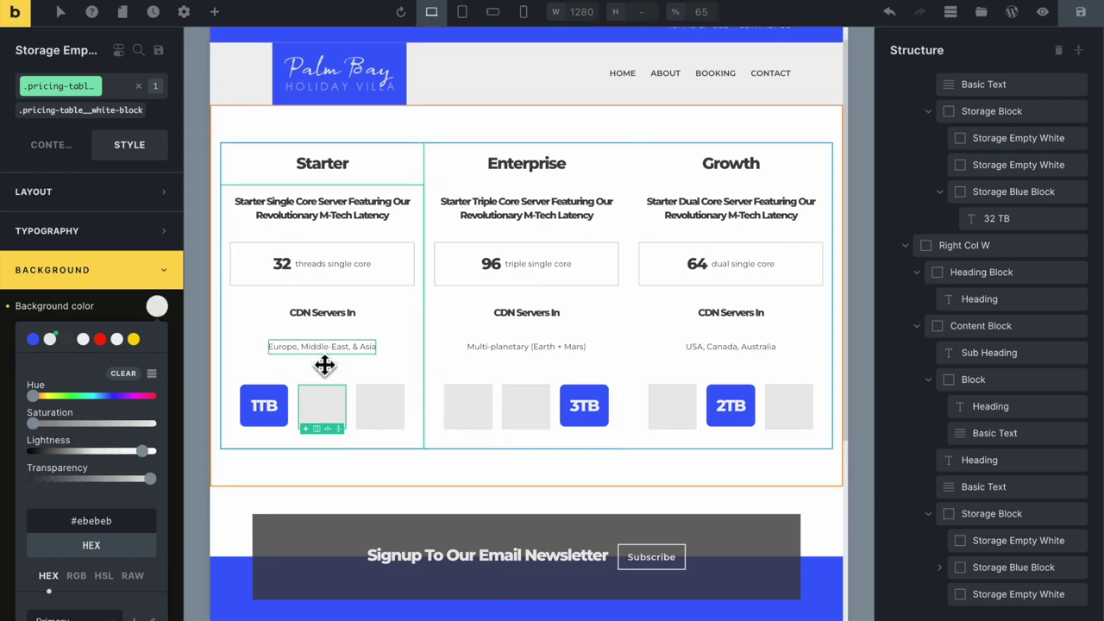
click(144, 154)
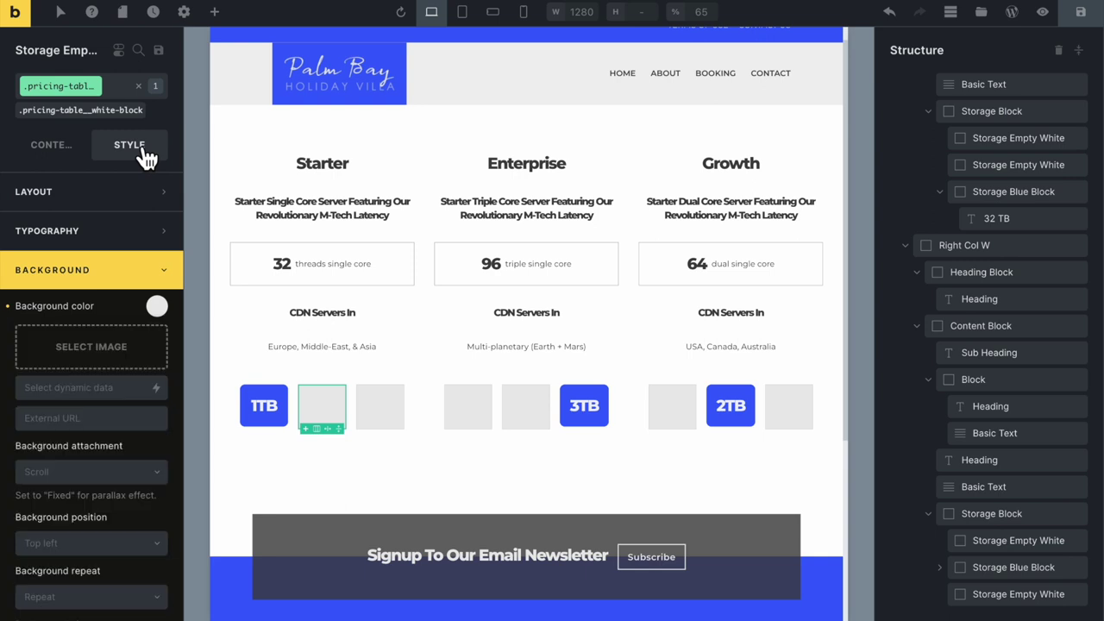
Compare the border settings of the pricing-table__white-block class with the corner radius of the pricing-table__blue-block class
click(148, 271)
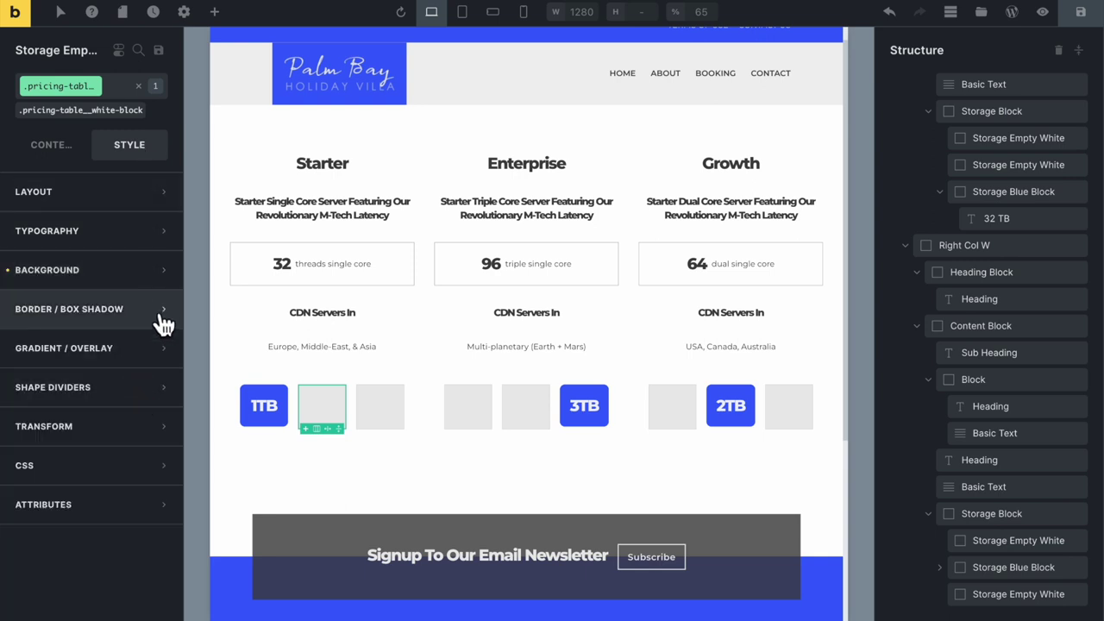
click(163, 313)
click(157, 345)
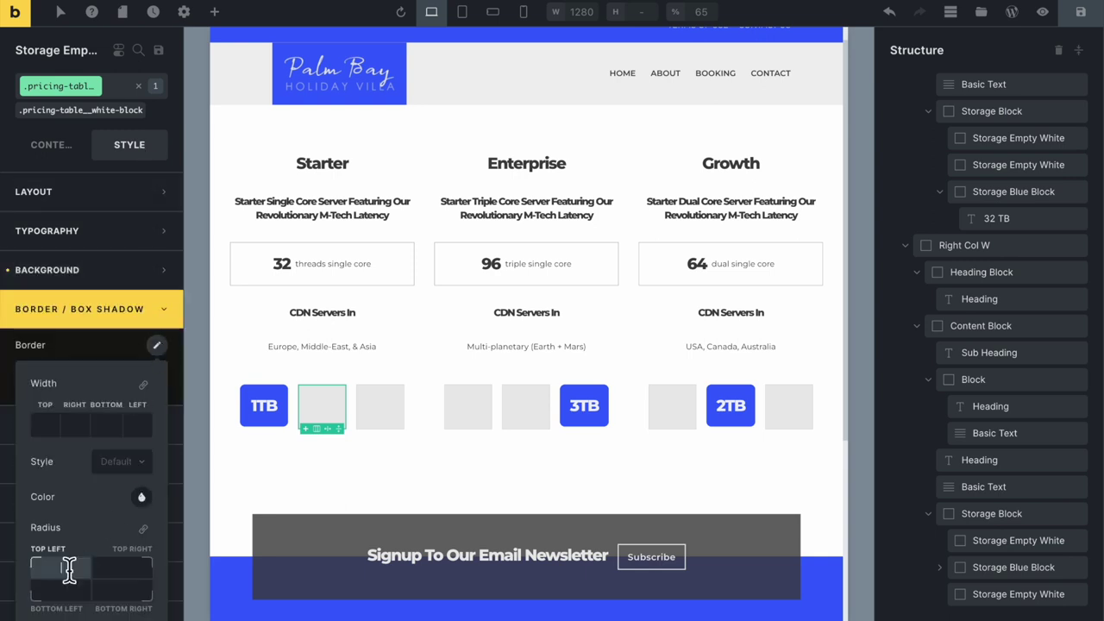
click(254, 422)
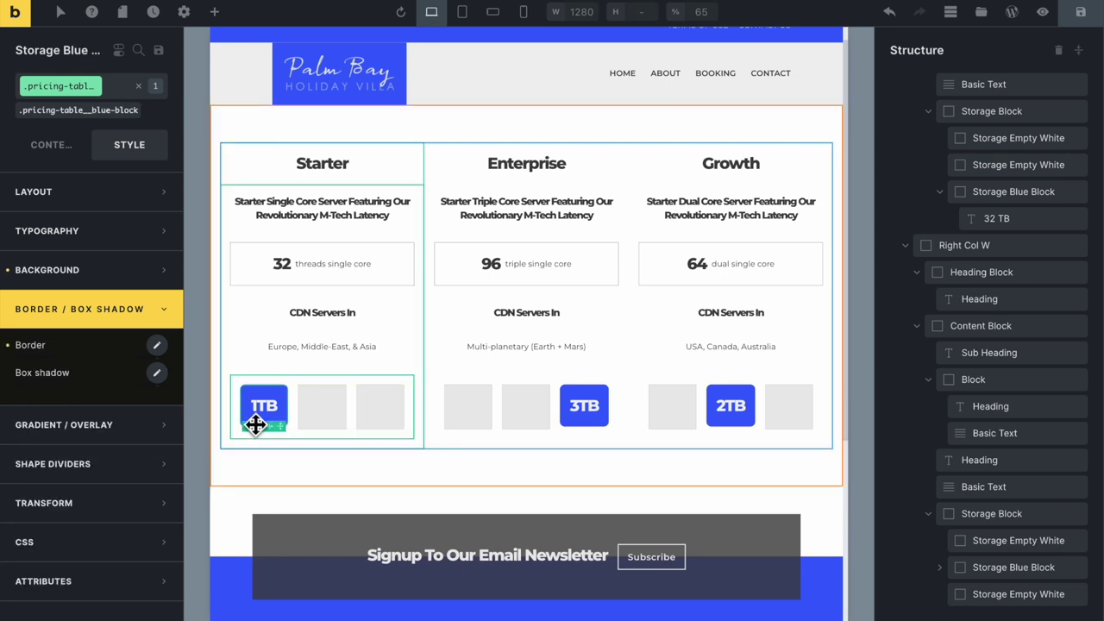
click(156, 345)
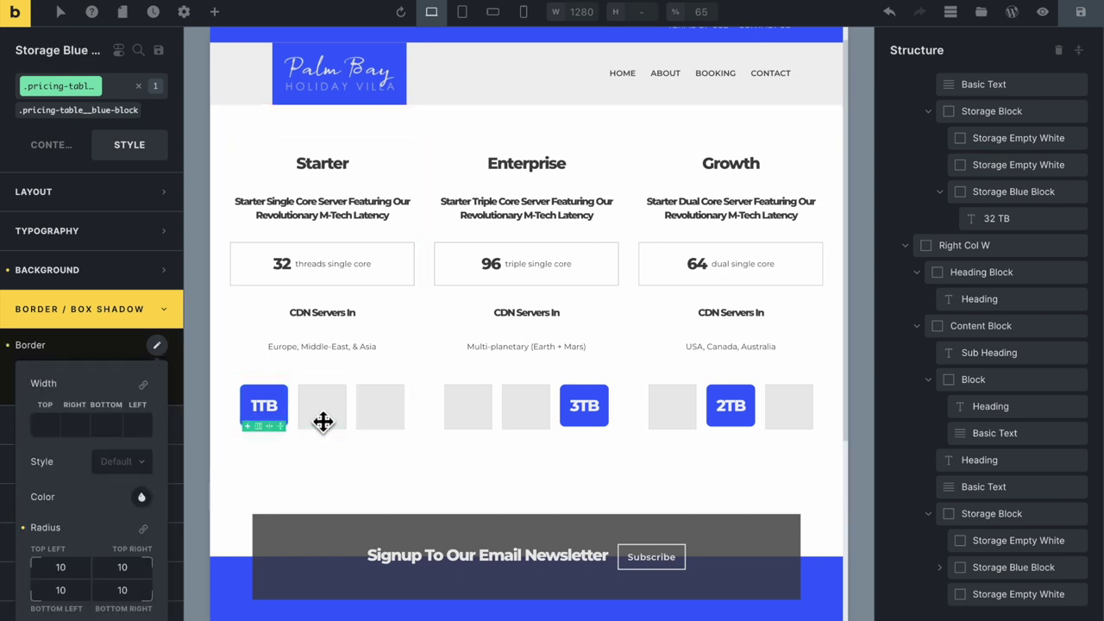
Set the border radius of the pricing-table__white-block class to 10 on all four linked corners
click(321, 421)
click(158, 346)
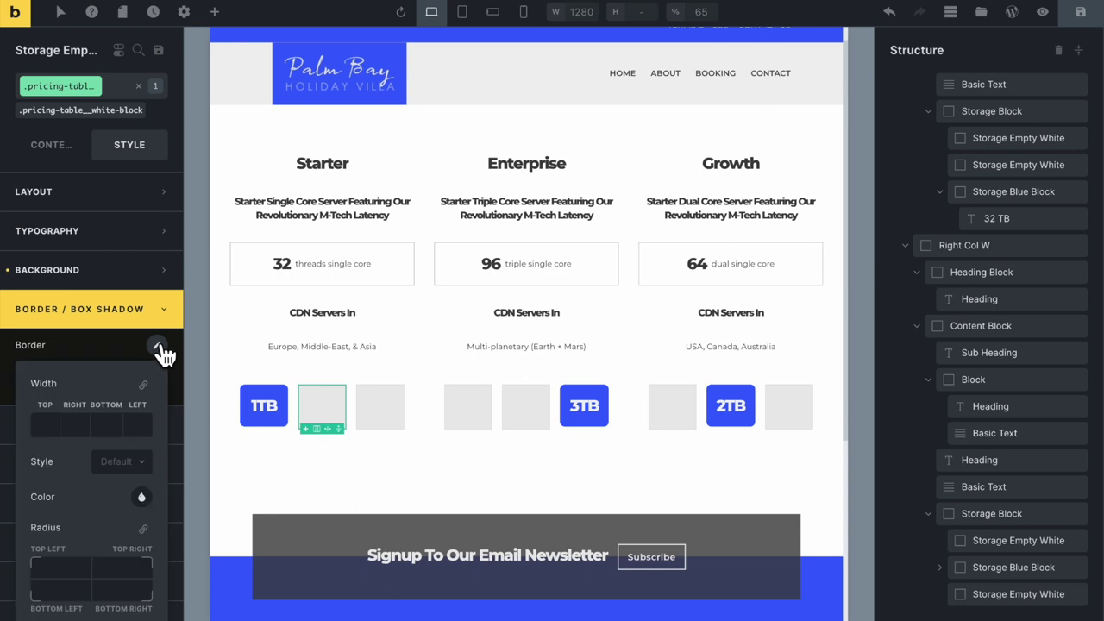
click(69, 568)
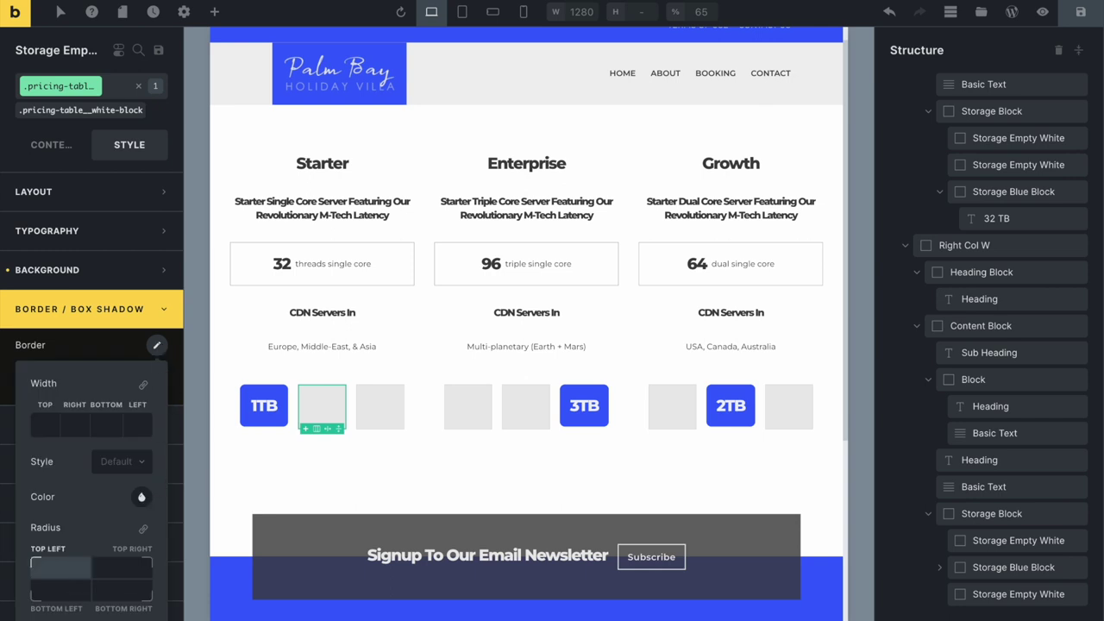
click(144, 529)
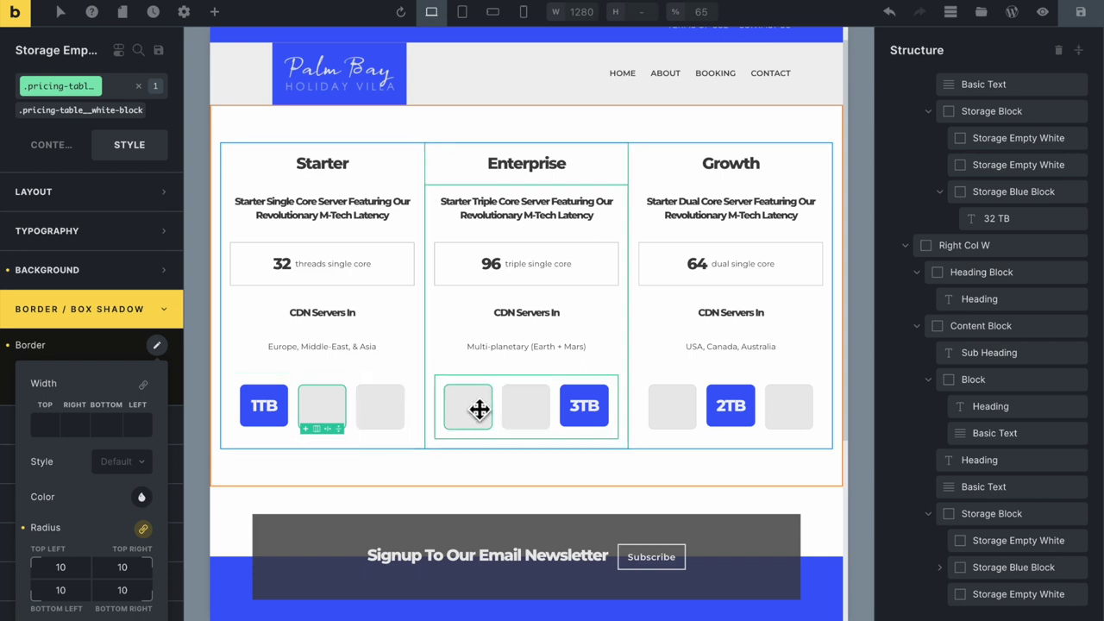
Set the line height of the pricing-table__storage-txt class to 1.6 and save the page
scroll(480, 409, down, 5)
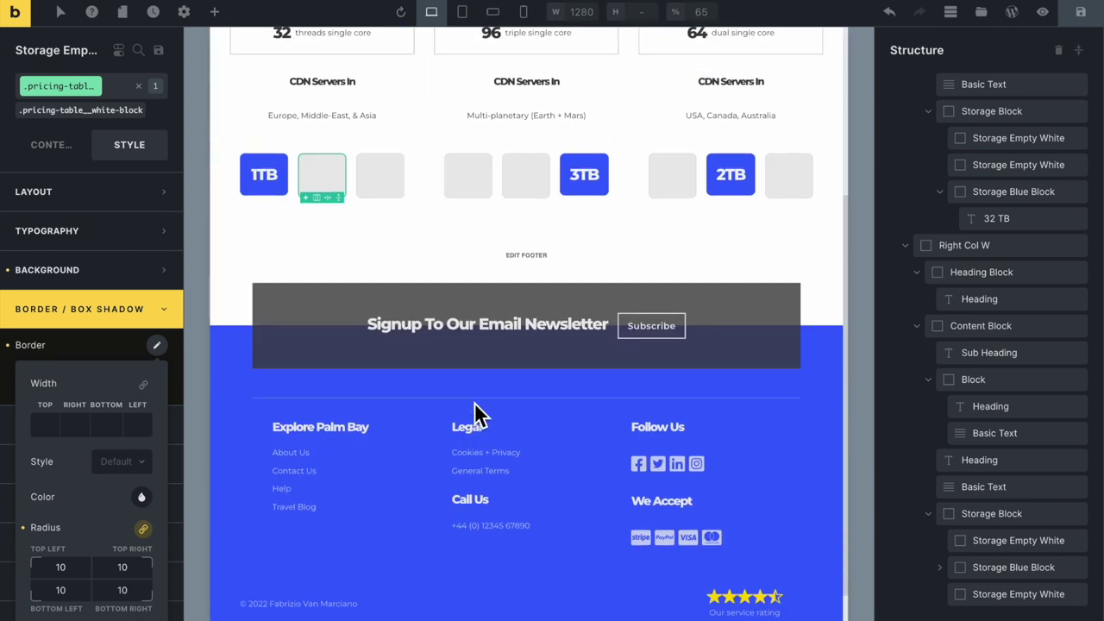
scroll(474, 402, up, 1)
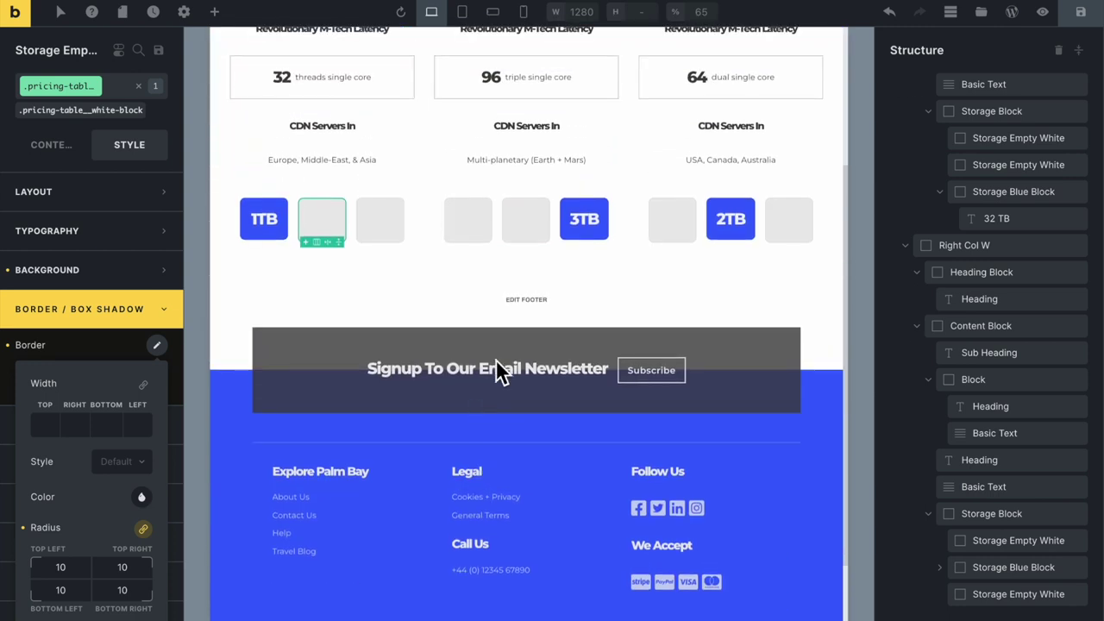
click(595, 223)
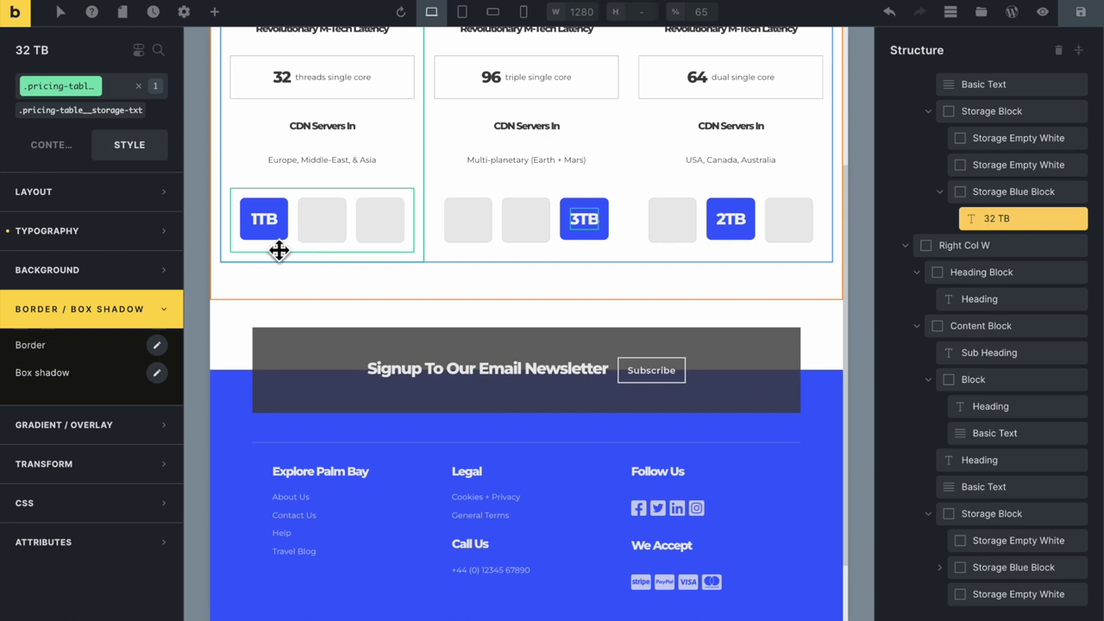
click(124, 231)
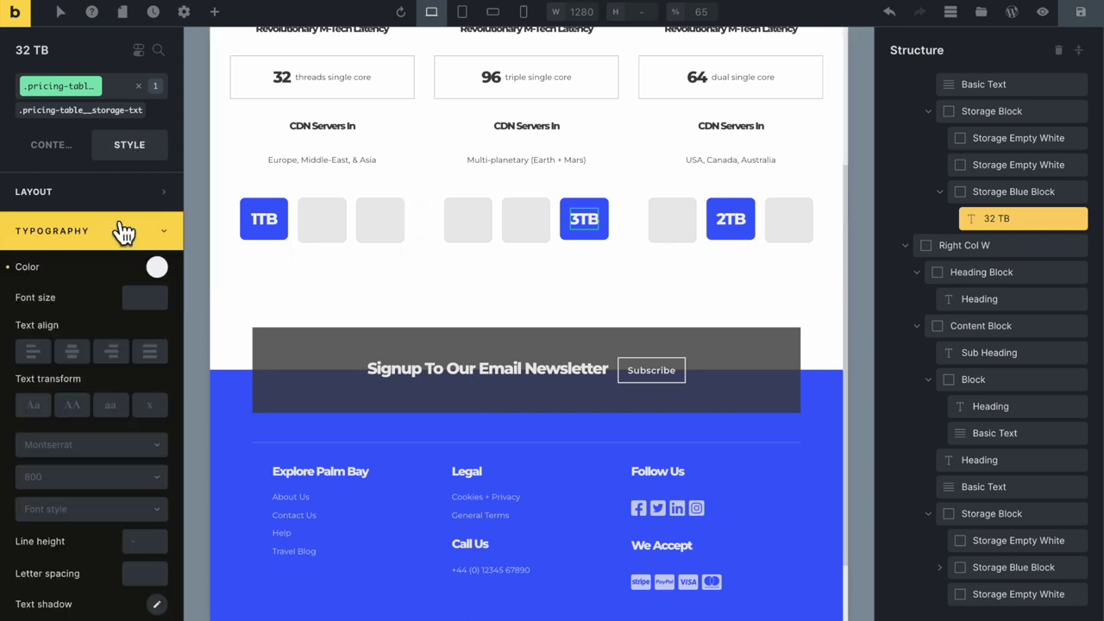
scroll(115, 412, down, 2)
click(152, 444)
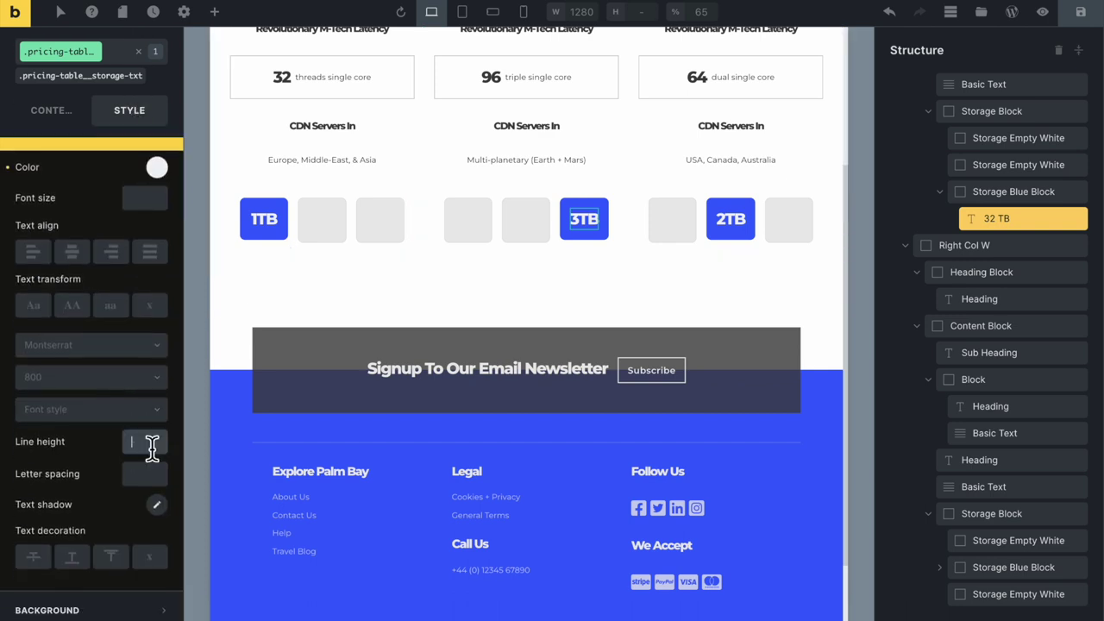
text(1.2)
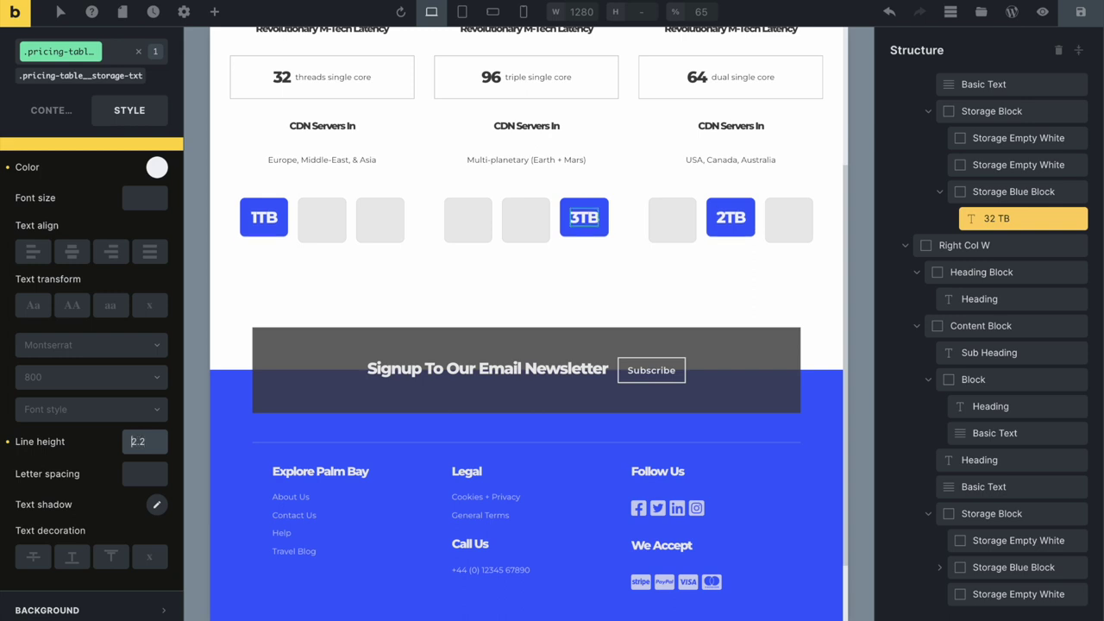
key(Up)
key(Down)
key(Down)
text(5)
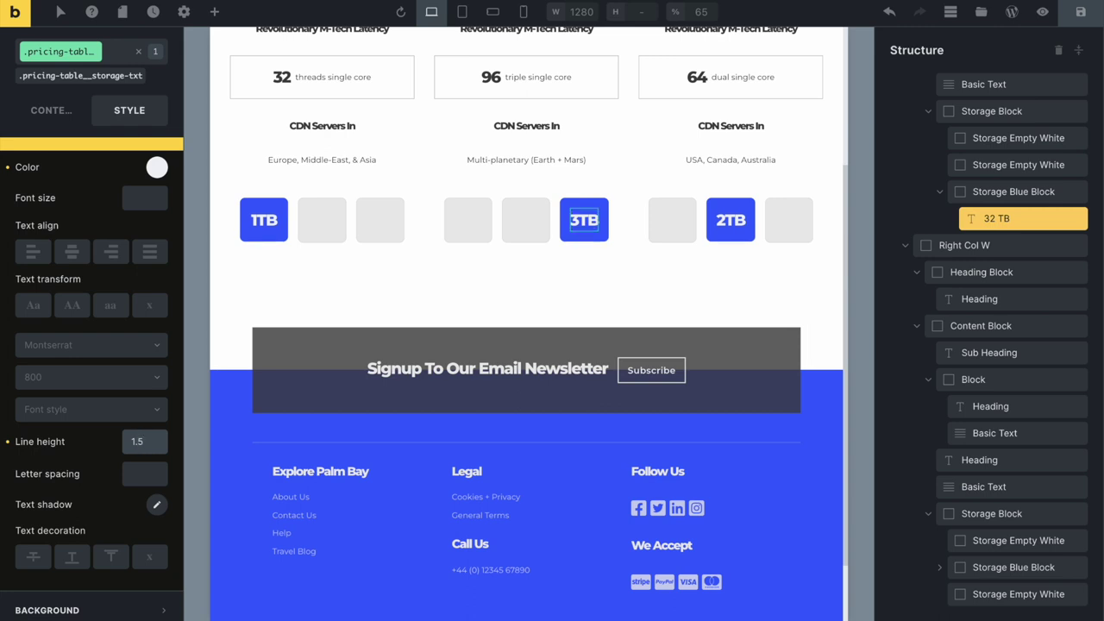
text(9)
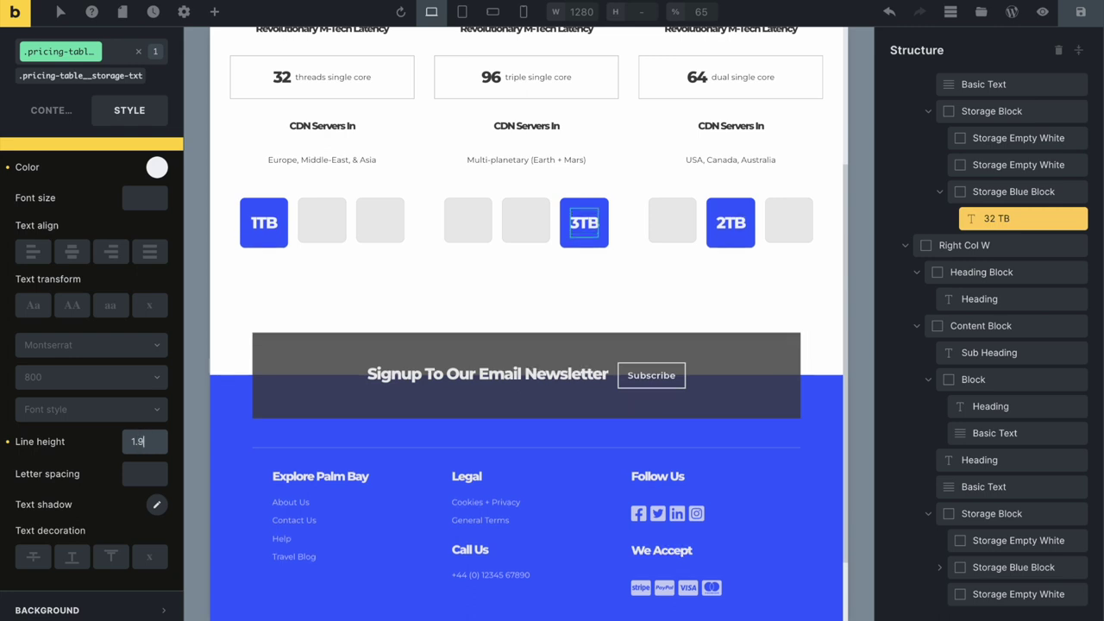
text(7)
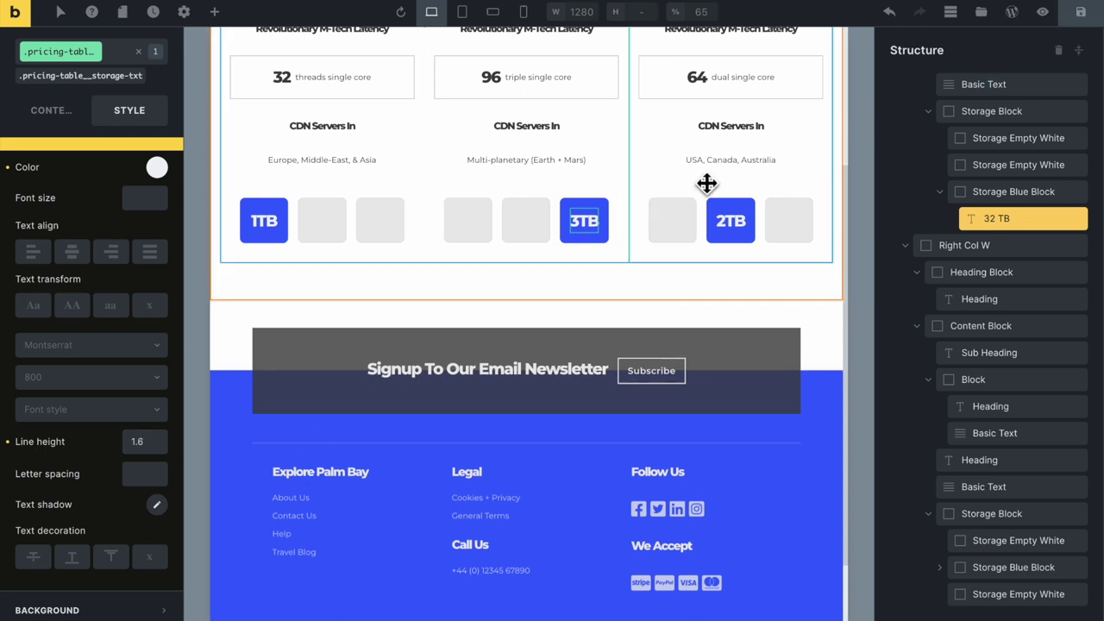
key(ctrl+s)
Add a new block inside the Starter column's content block, below the storage blocks
scroll(569, 293, up, 3)
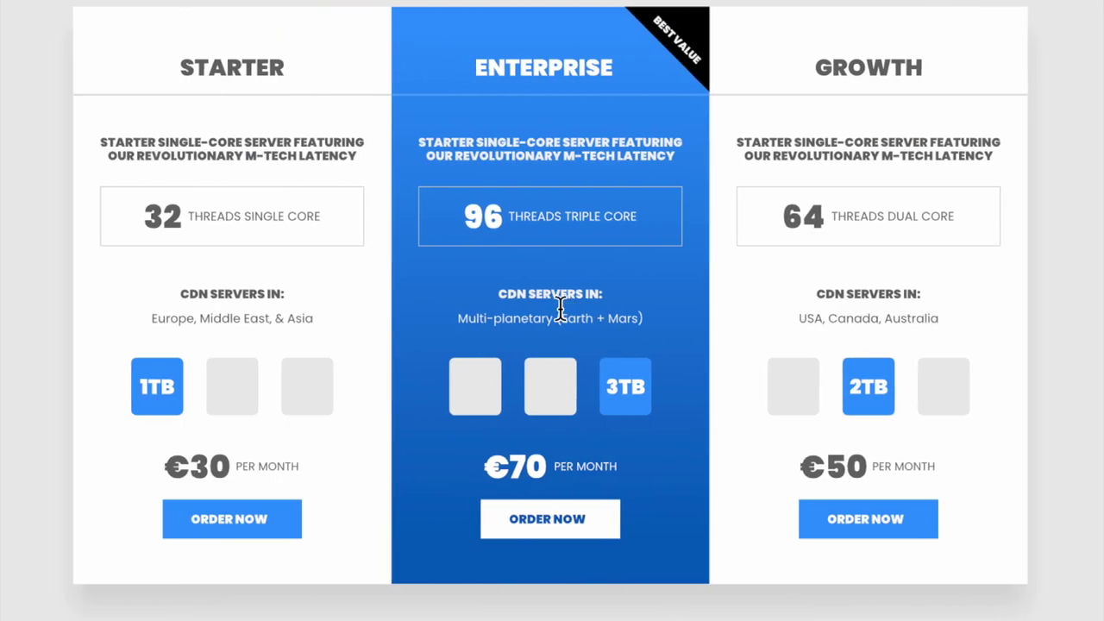
scroll(562, 313, down, 1)
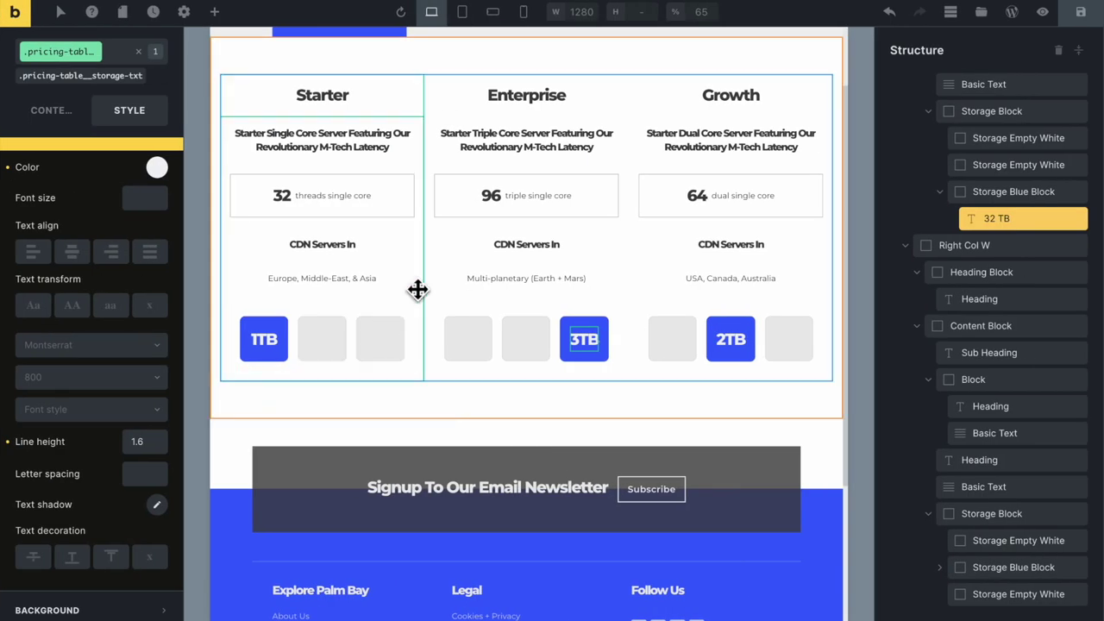
click(419, 290)
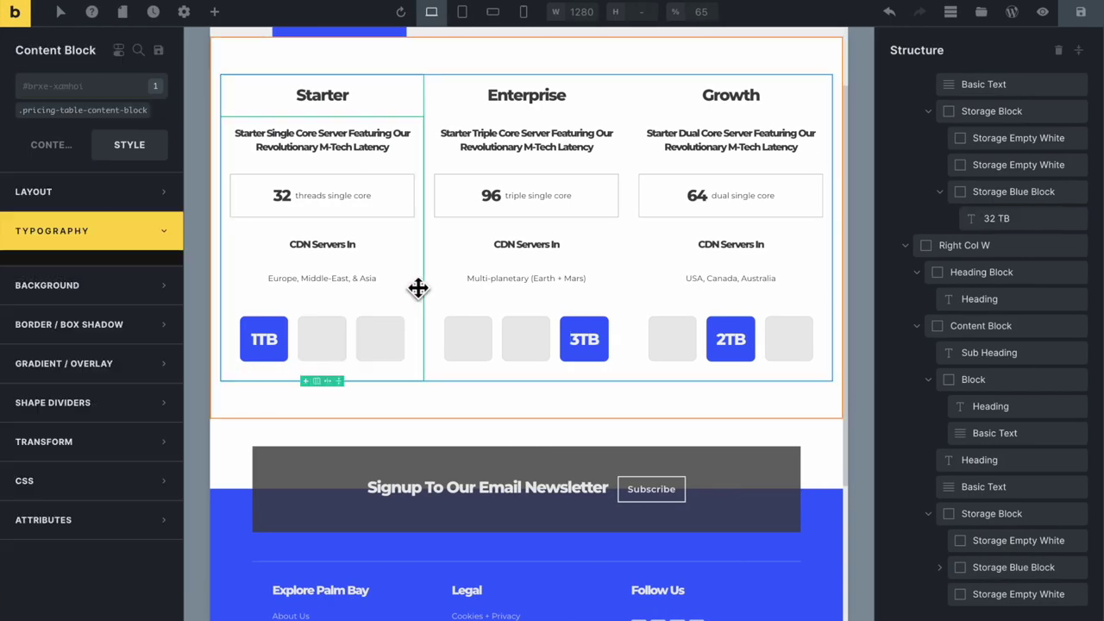
click(213, 12)
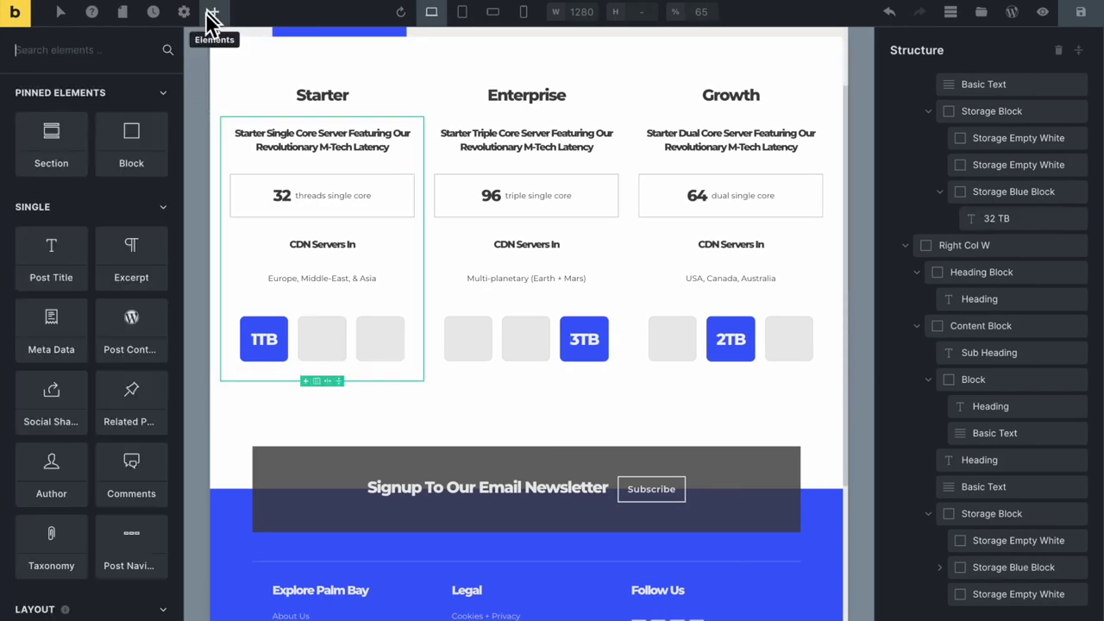
click(134, 148)
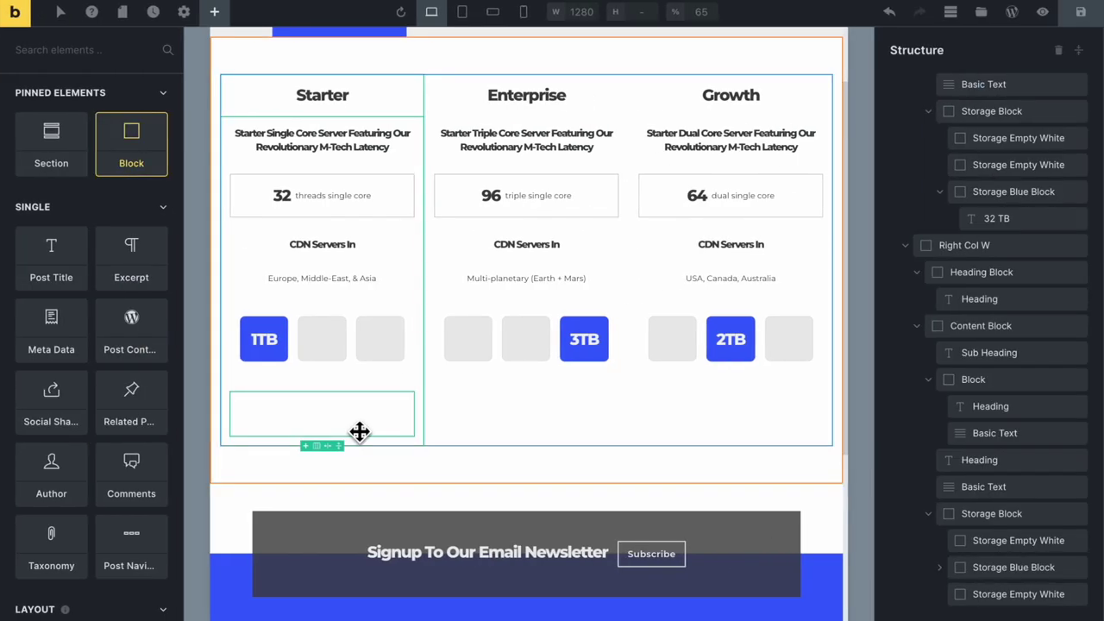
Create the class pricing-table__price-block on the new empty block in the Starter column
click(308, 417)
click(89, 94)
text(pr)
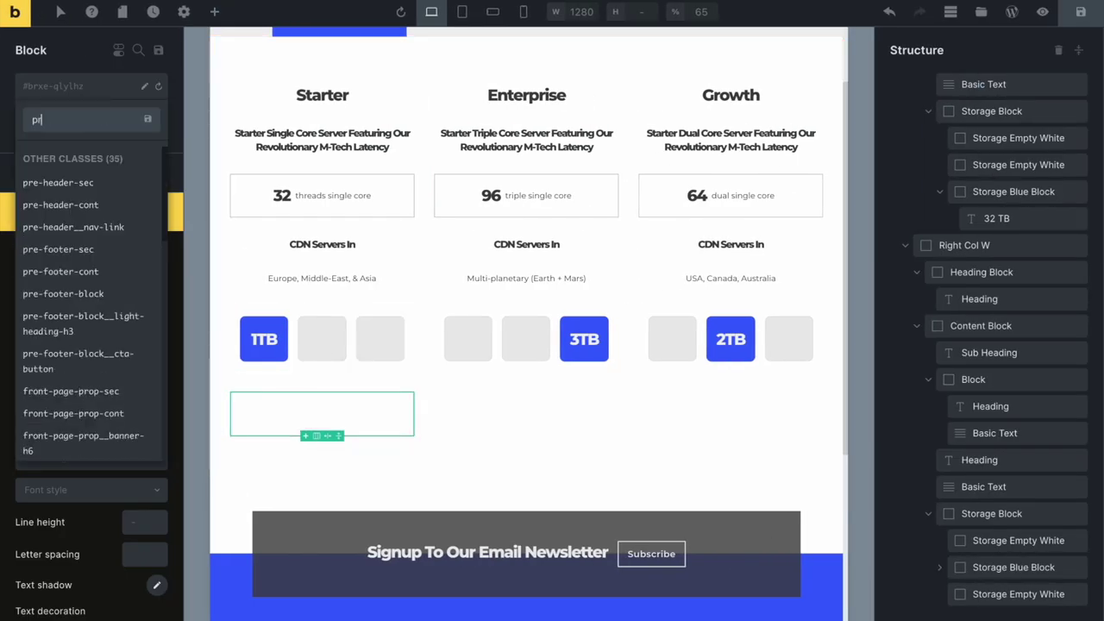
text(icing-table__)
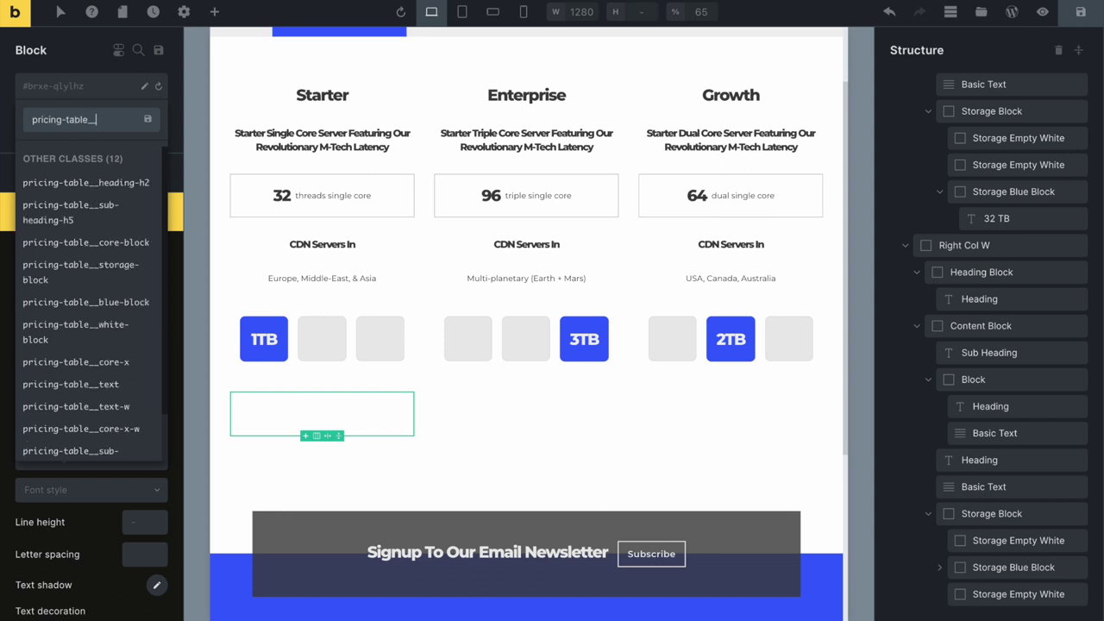
text(price-block)
key(Return)
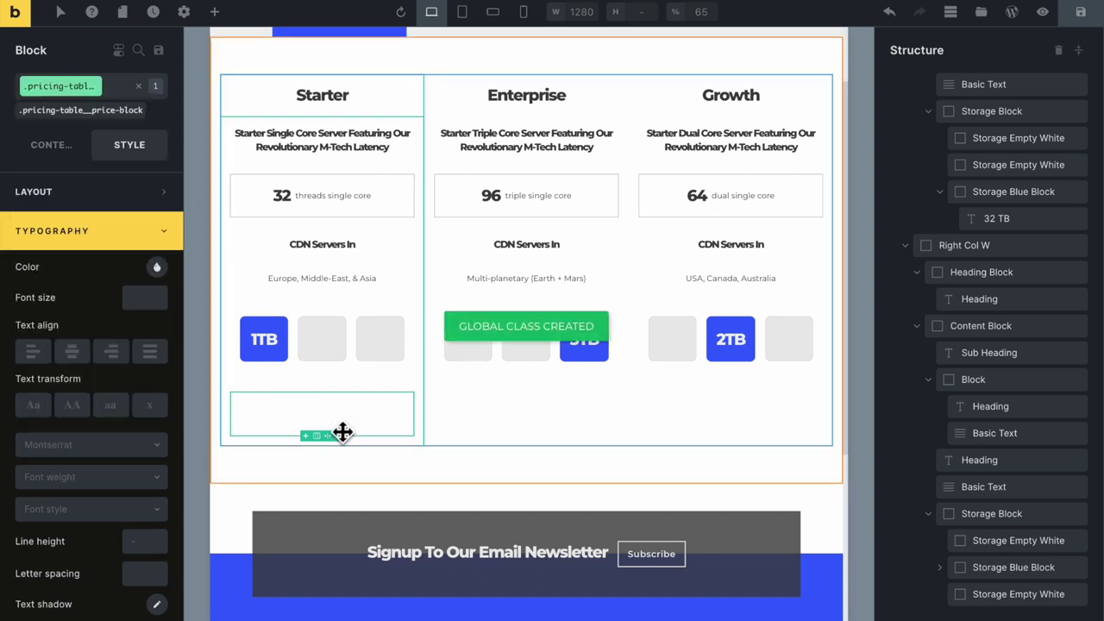
Set the pricing-table__price-block class to a horizontal direction with its cross axis aligned to center
click(64, 153)
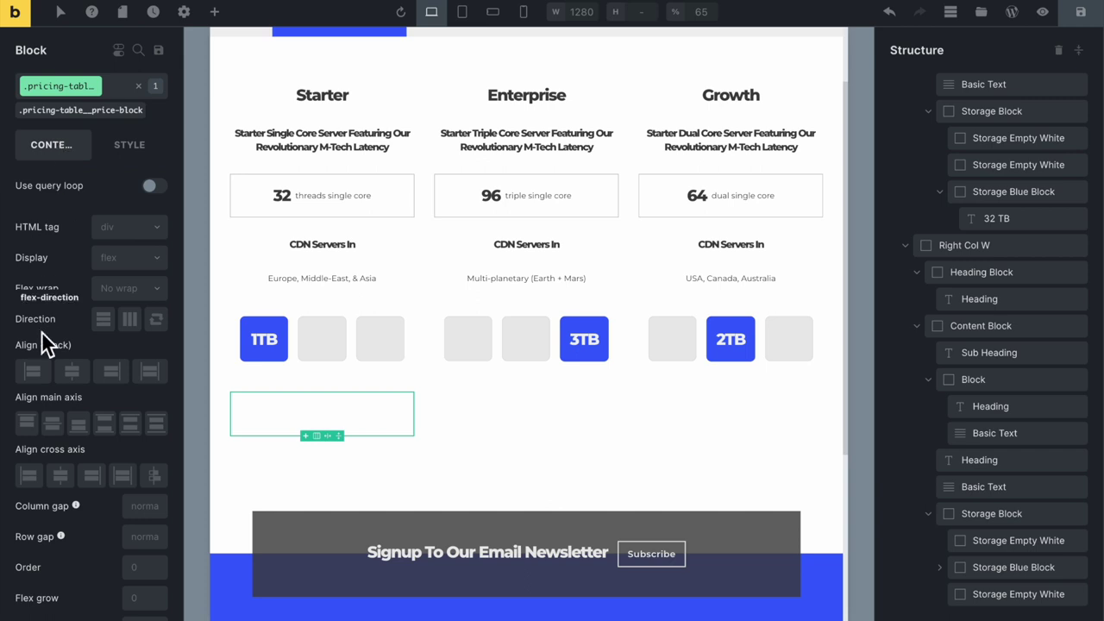
click(129, 321)
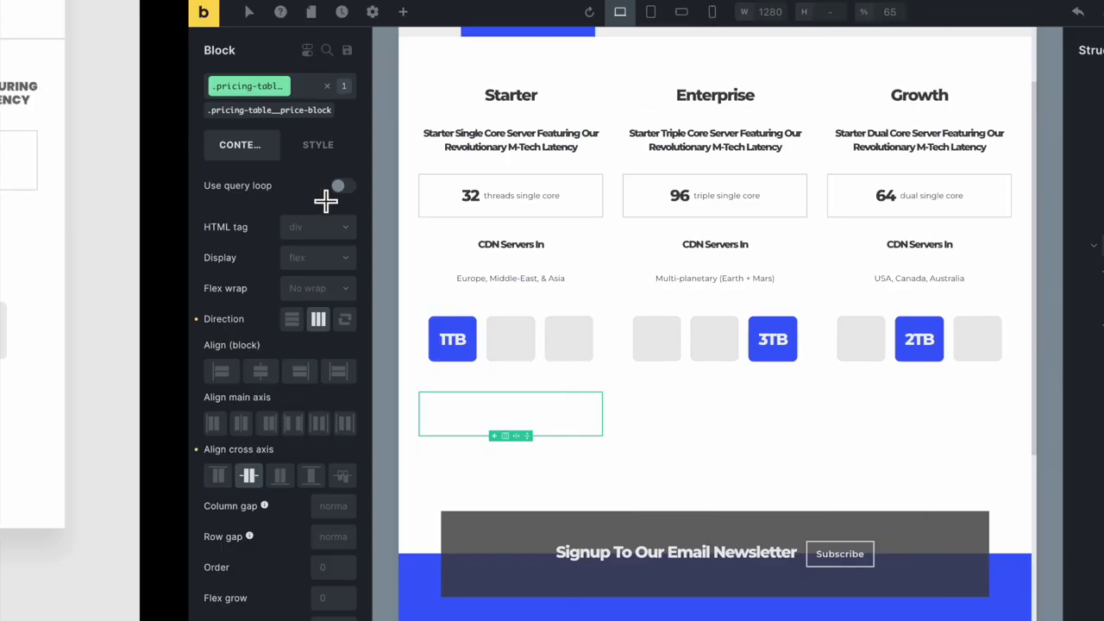
click(283, 195)
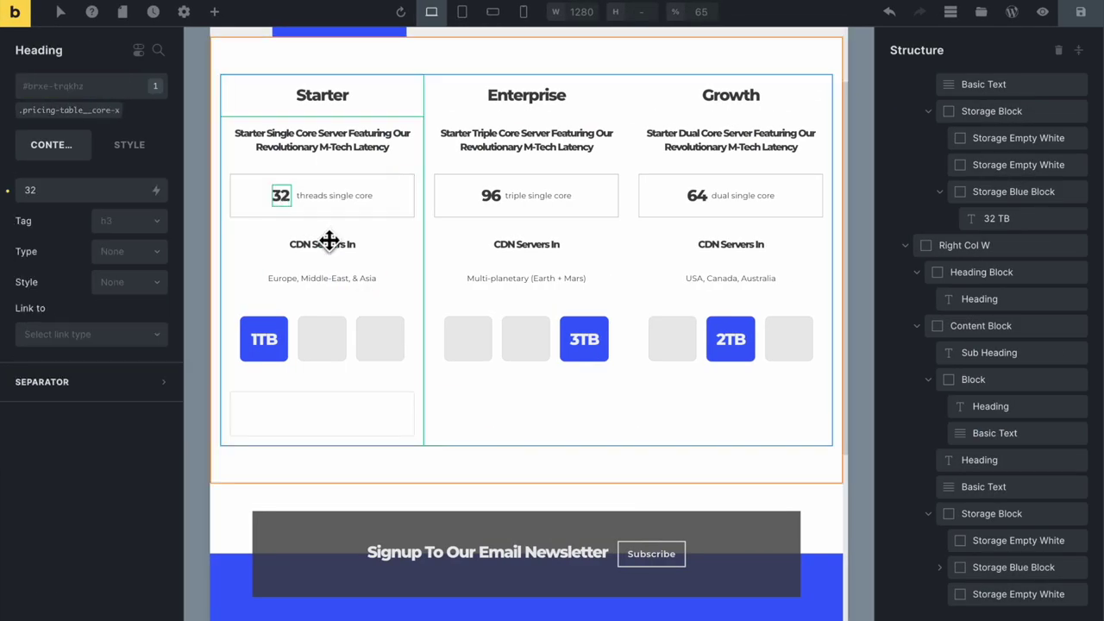
Add a Heading element inside the Starter column's price block
click(331, 420)
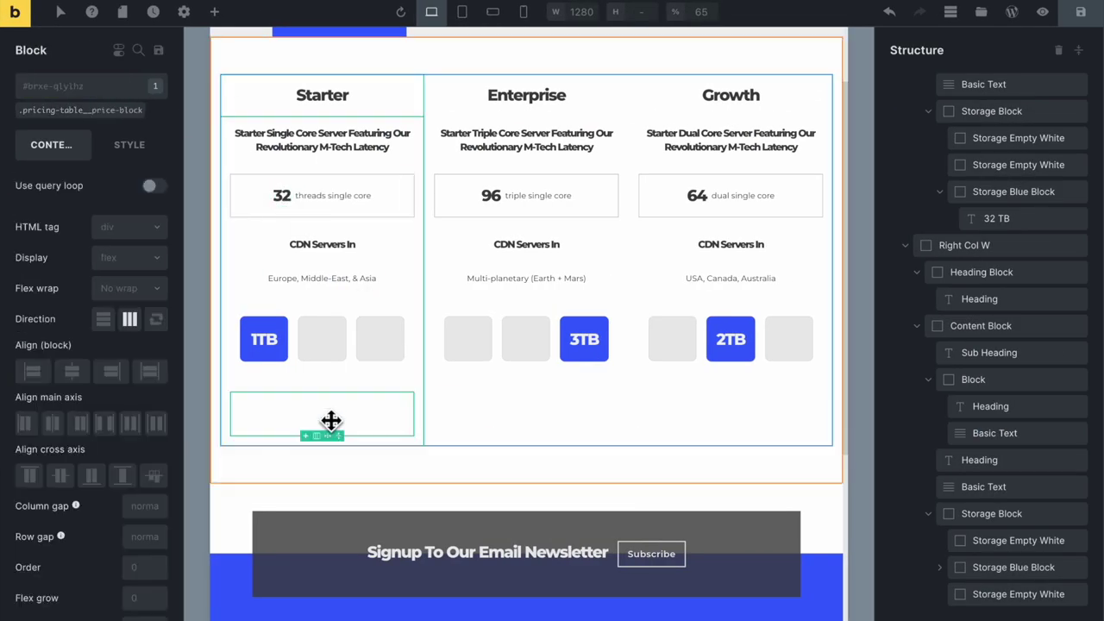
click(214, 12)
click(214, 12)
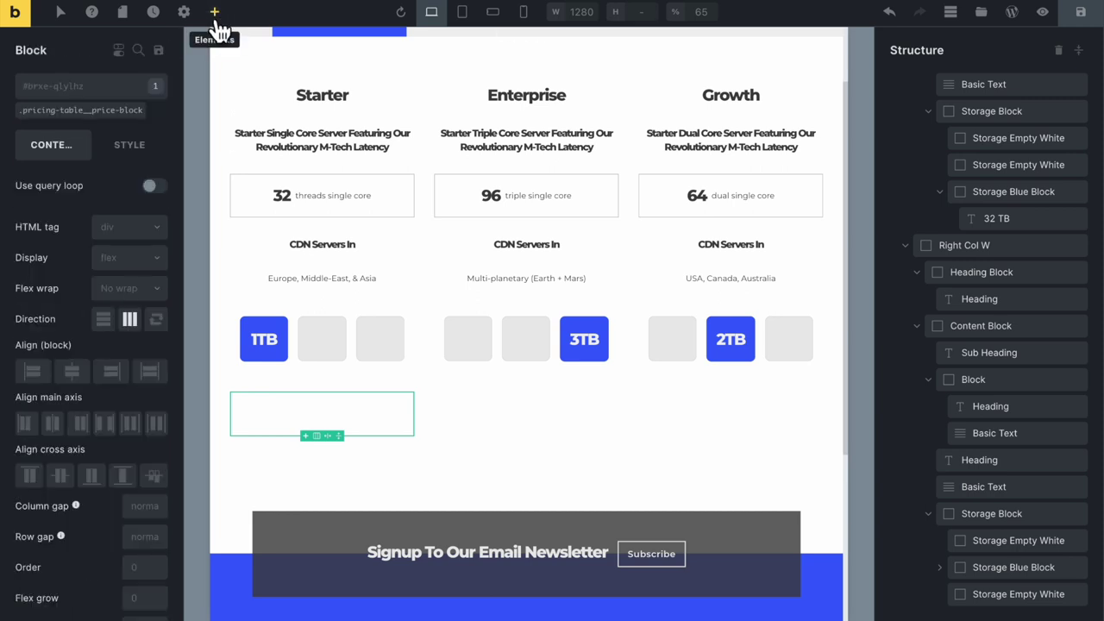
click(214, 12)
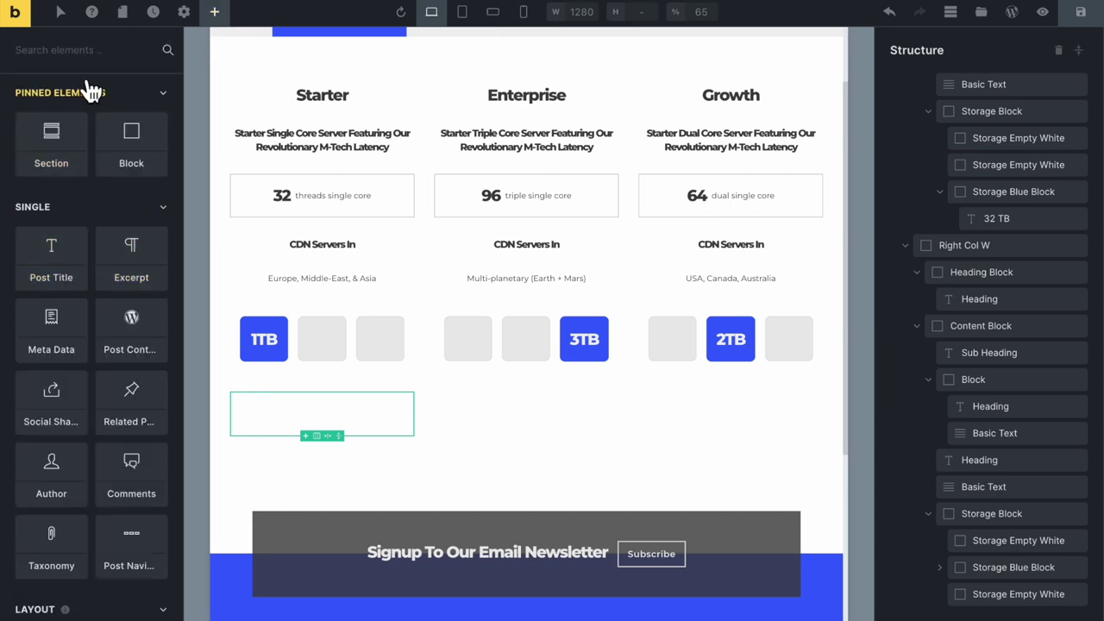
text(head)
drag(61, 143, 362, 362)
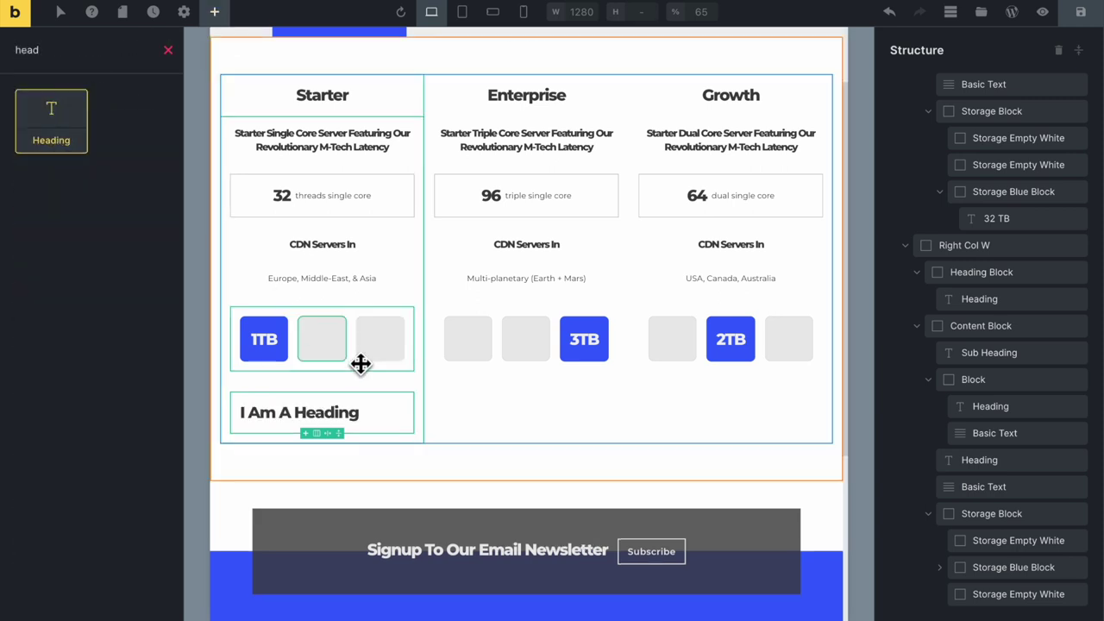
Add a Basic Text element beside the heading in the Starter column's price block
click(399, 419)
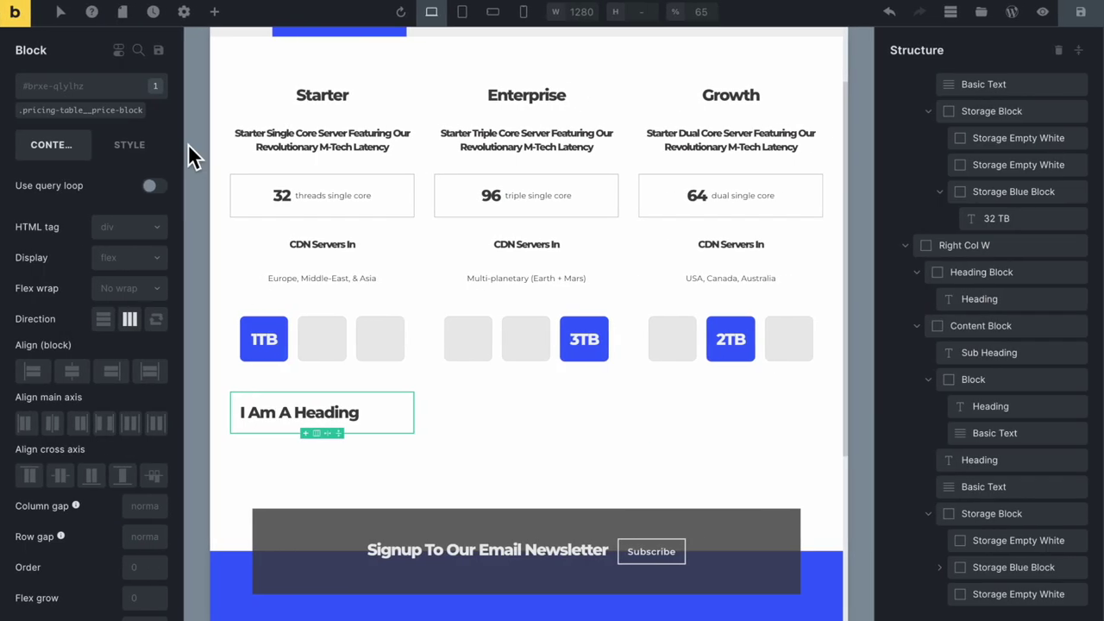
click(214, 11)
click(88, 52)
text(text)
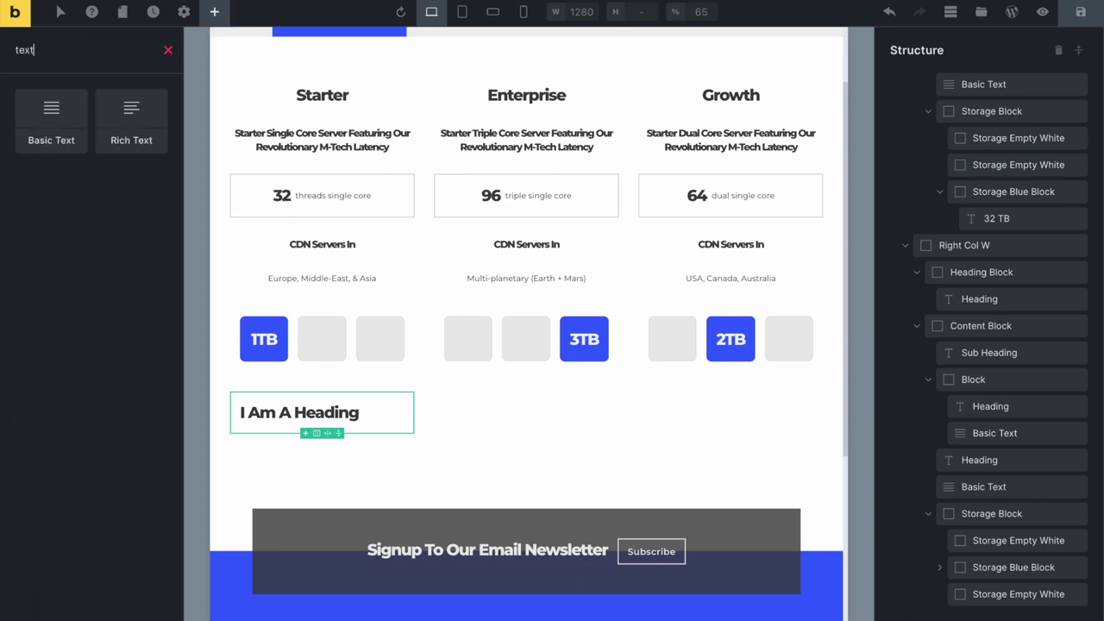
click(67, 148)
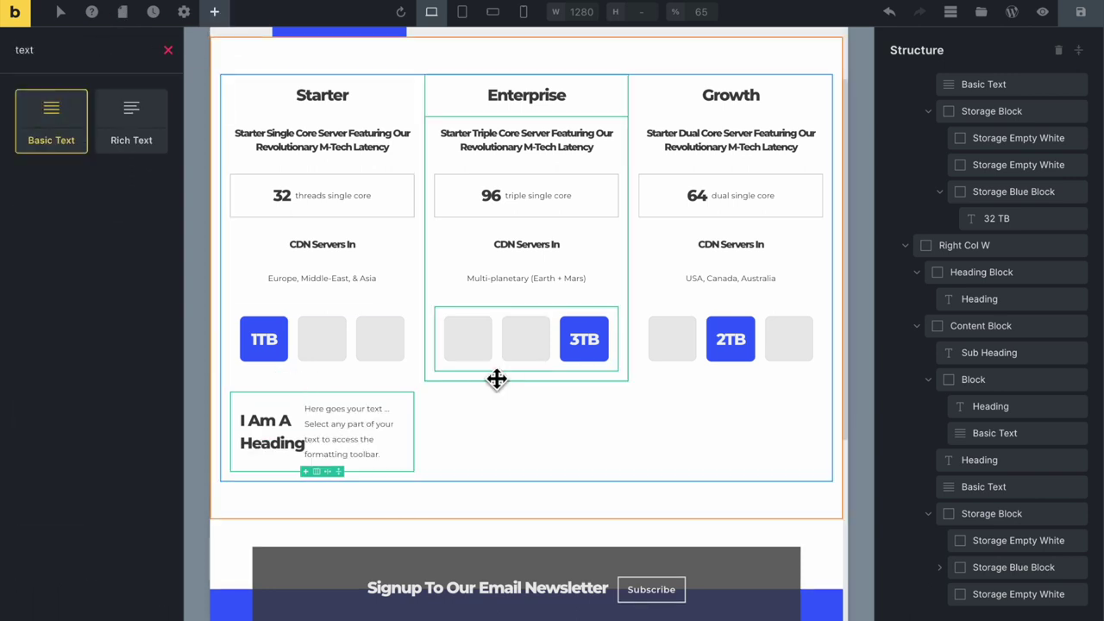
Create the class pricing-table__price on the heading in the Starter column's price block
click(270, 441)
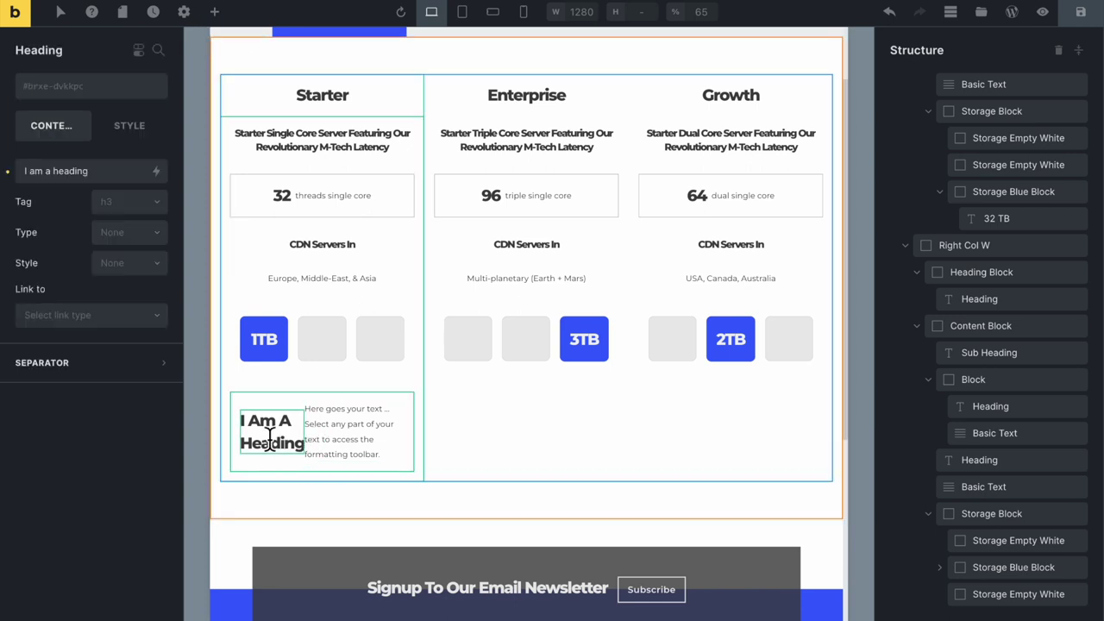
click(91, 89)
text(pricing)
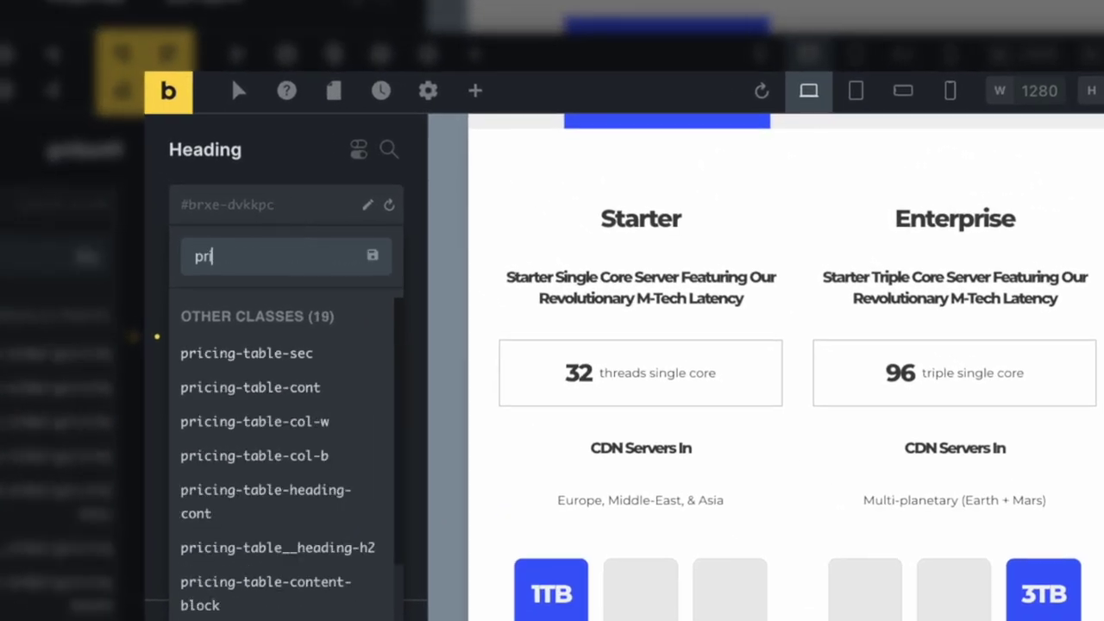
text(-table__p)
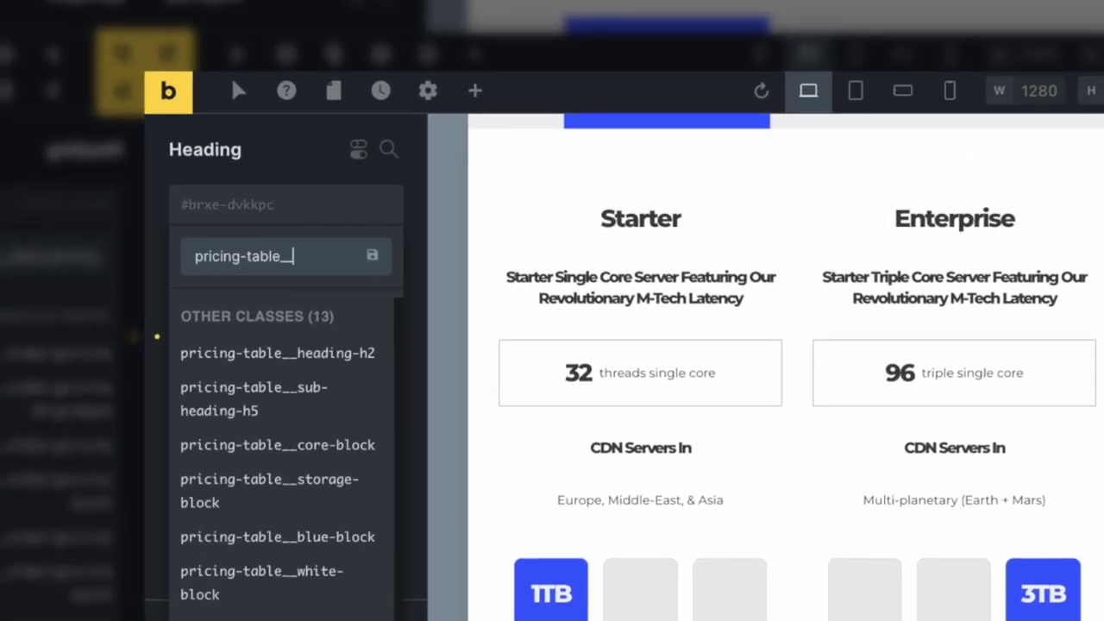
text(rice)
key(Return)
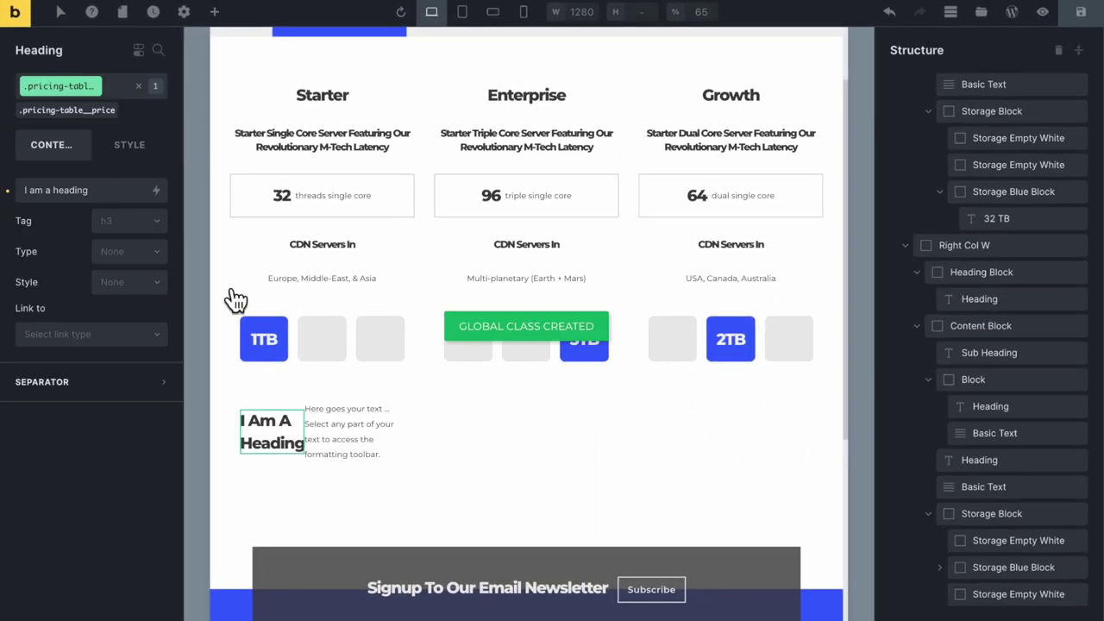
Create the class pricing-table__p-month on the Basic Text element in the Starter column's price block
click(355, 438)
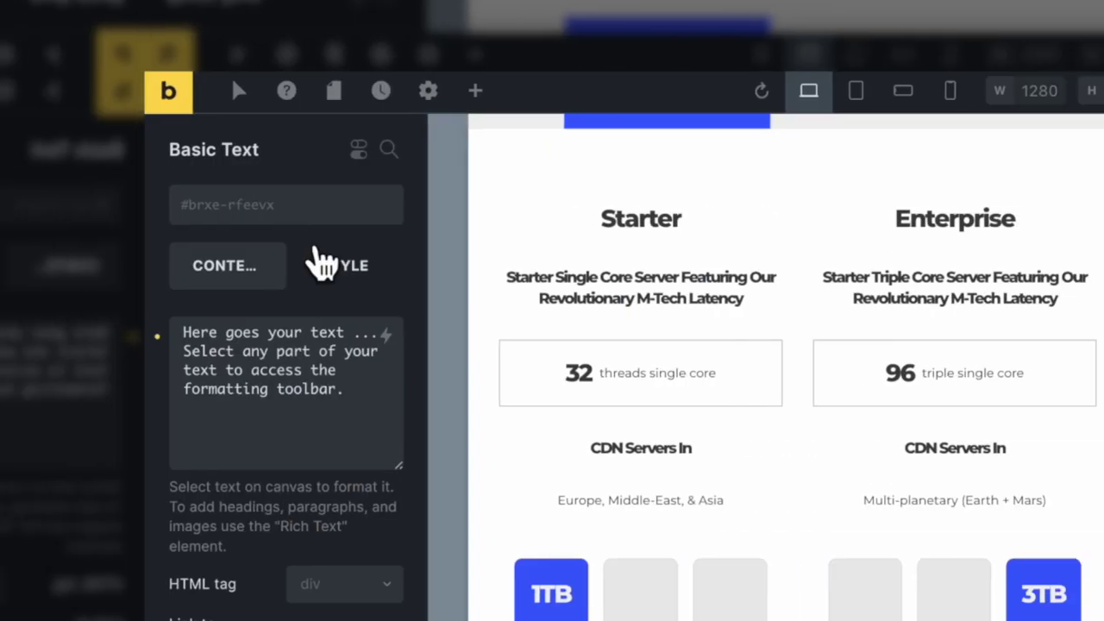
click(303, 215)
text(pricing)
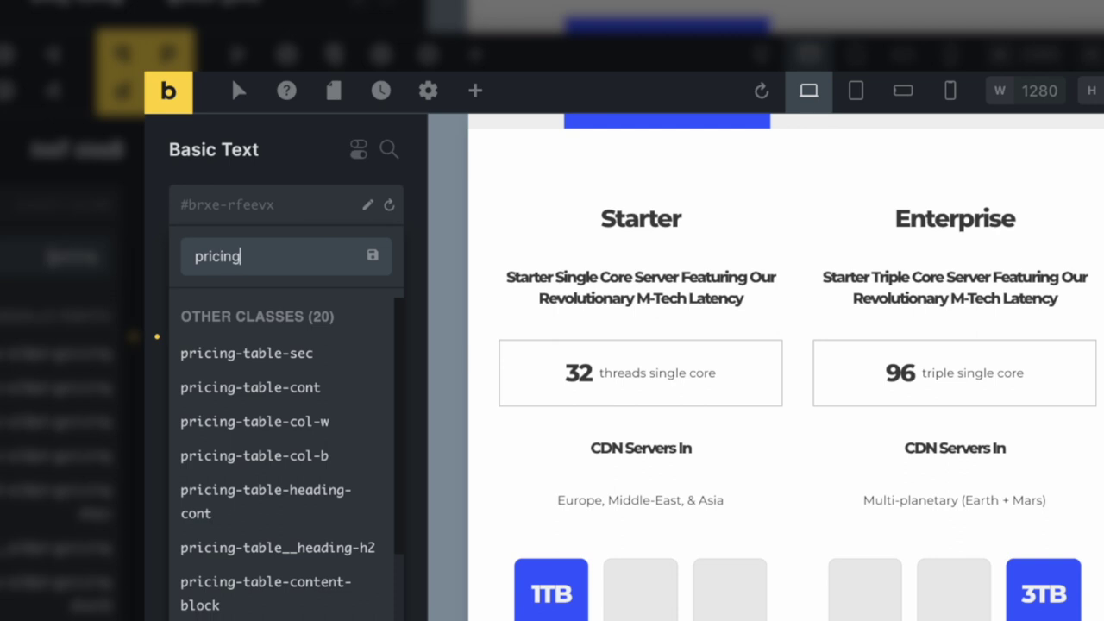
text(-table__t)
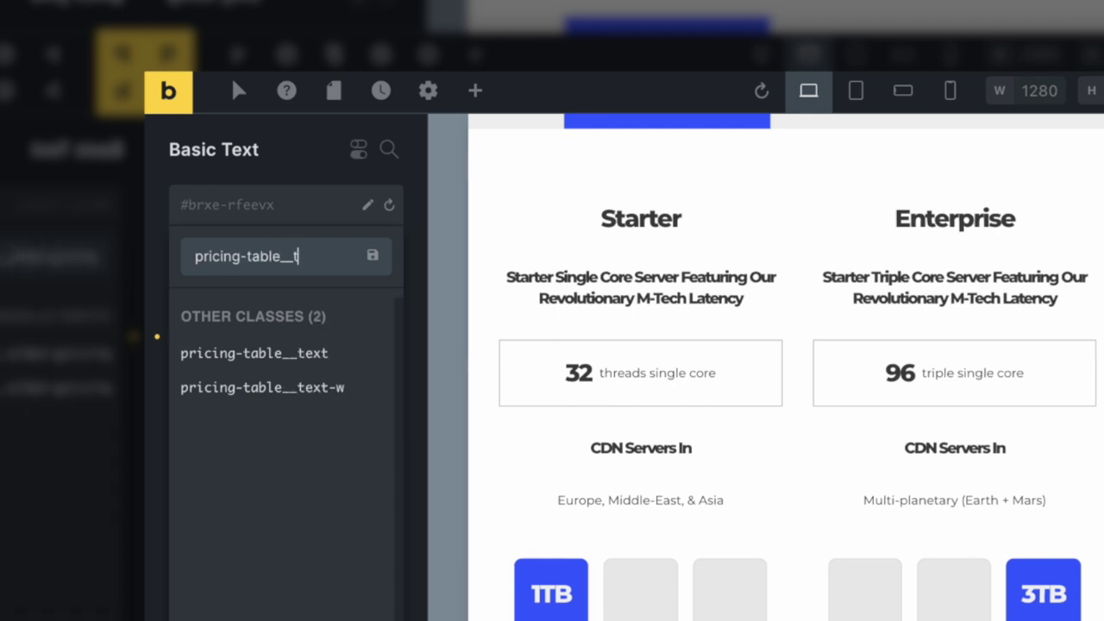
key(BackSpace)
text(p)
text(-month)
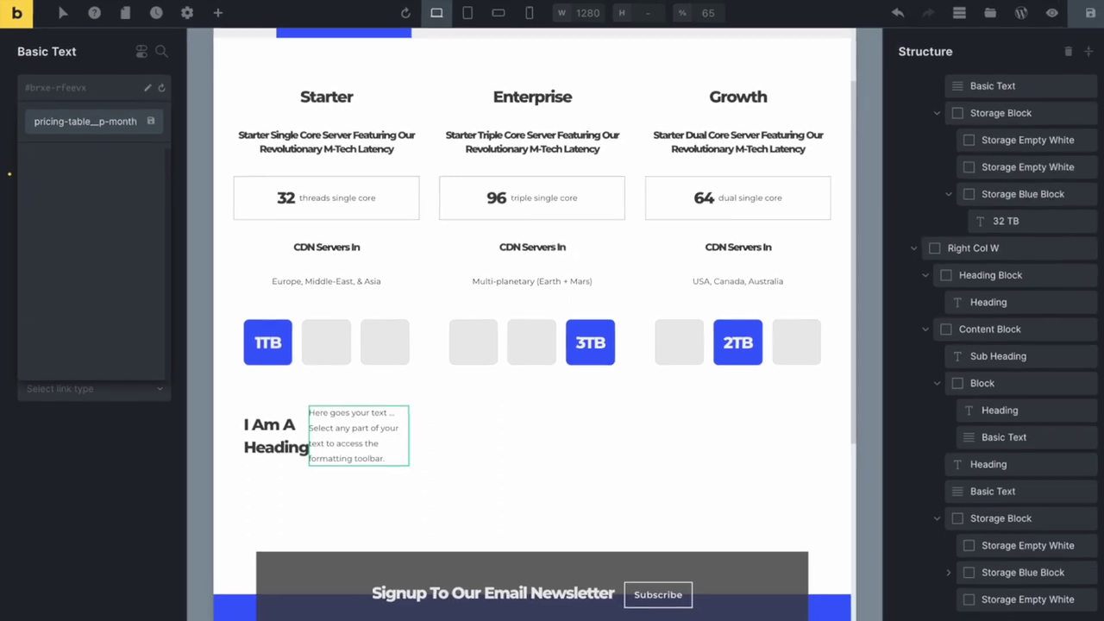
key(Return)
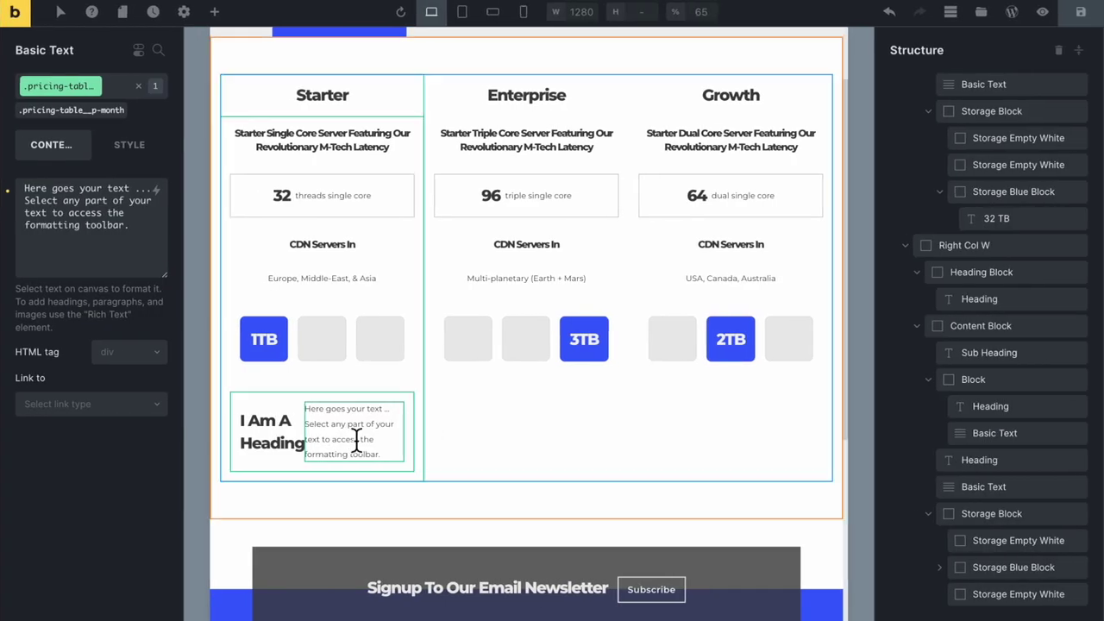
Replace the placeholder text beside the heading in the Starter column's price block with "per month"
triple_click(377, 440)
text(PE)
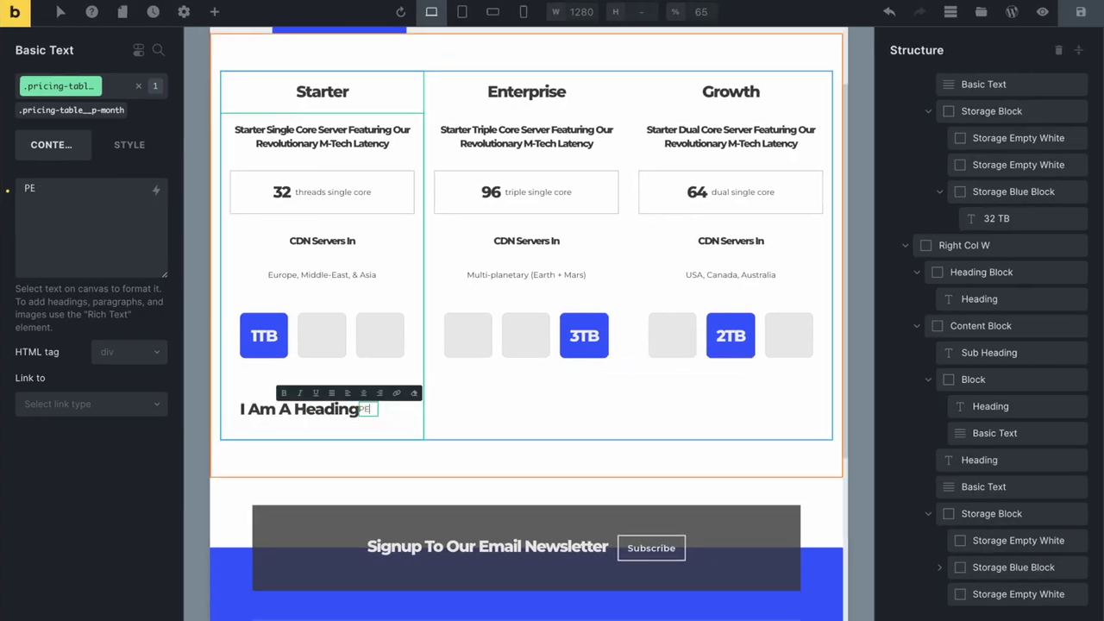
text(R MONTH)
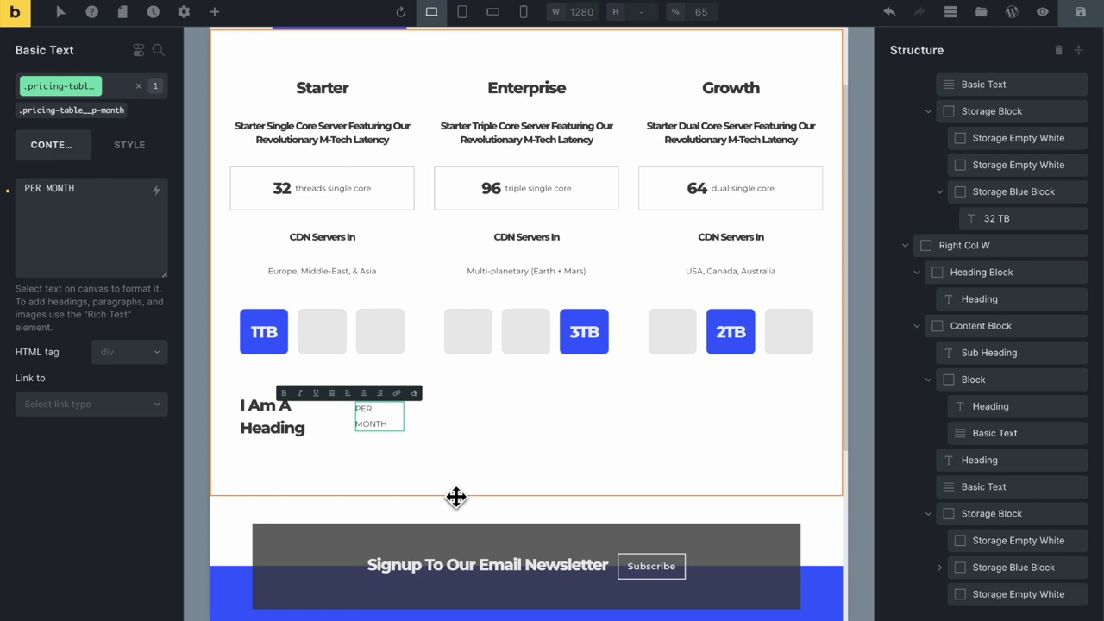
triple_click(394, 426)
text(per month)
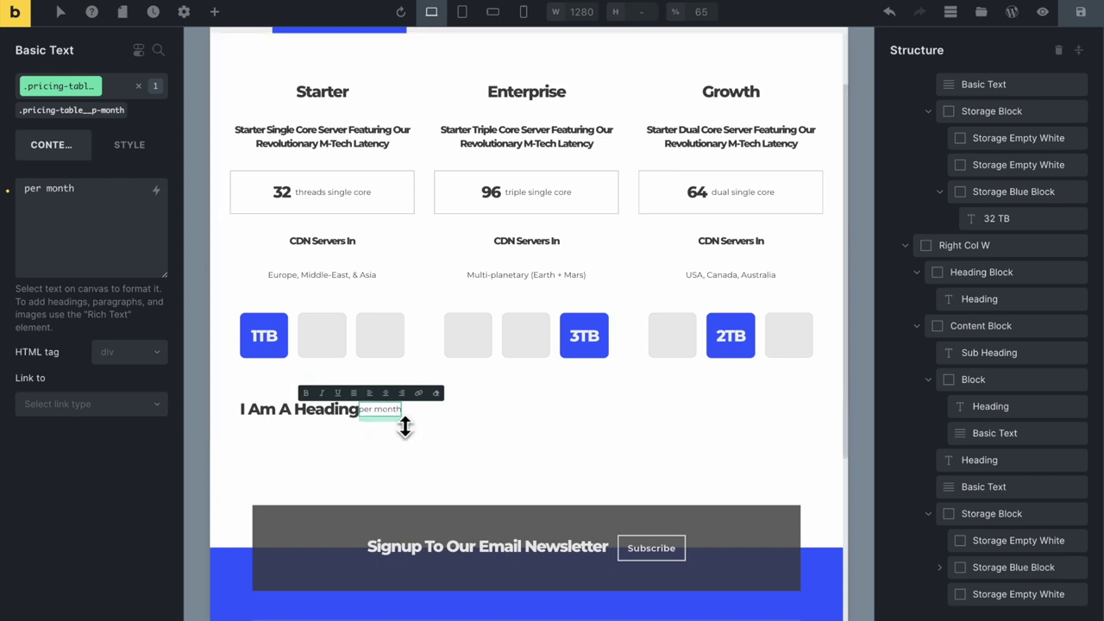
Change the heading text in the Starter column's price block to €30
triple_click(292, 417)
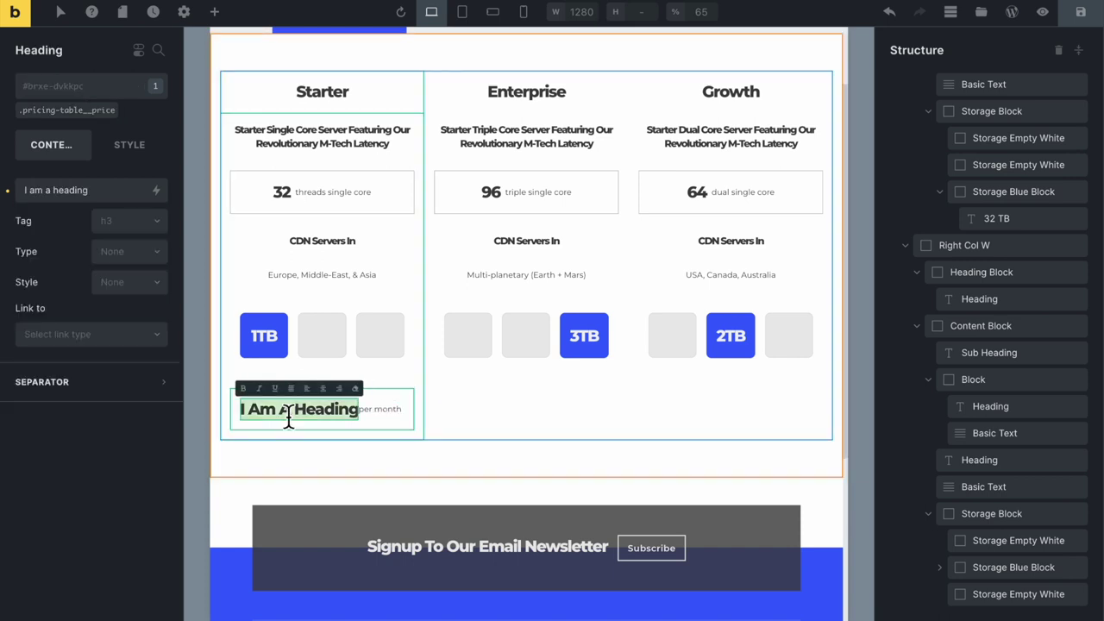
text(€)
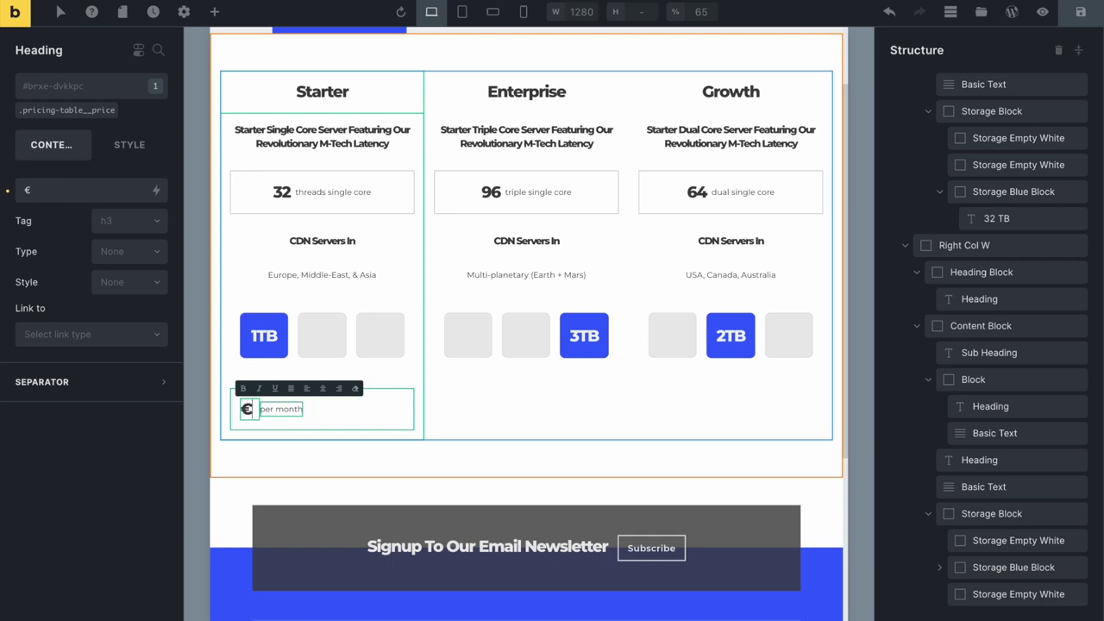
text(30)
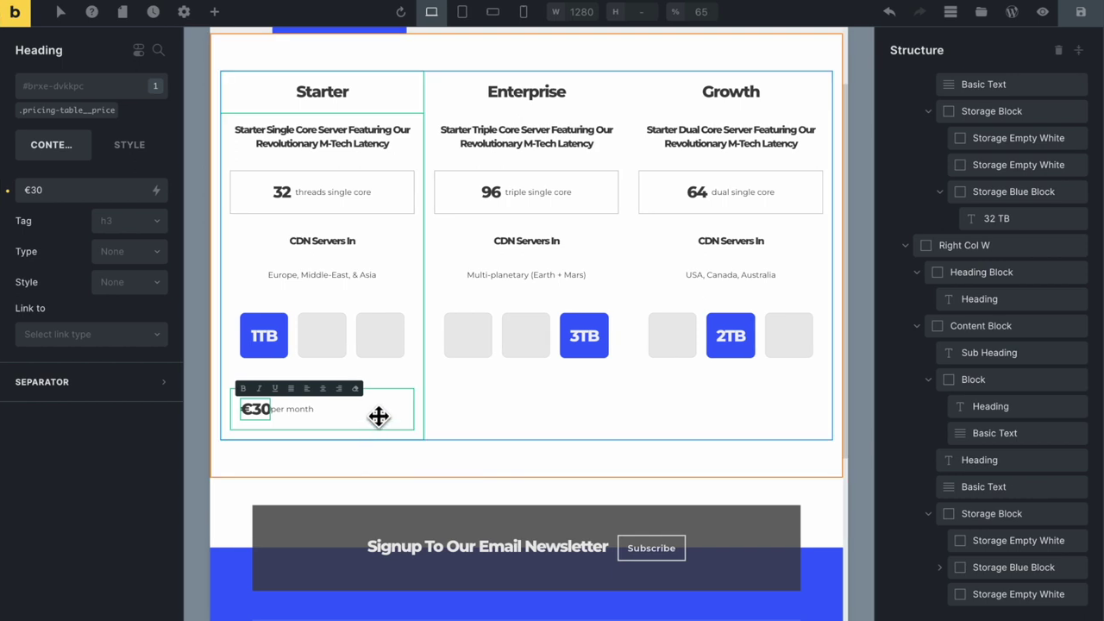
Center the pricing-table__price-block class along its main axis and set its column gap to 12px
click(379, 417)
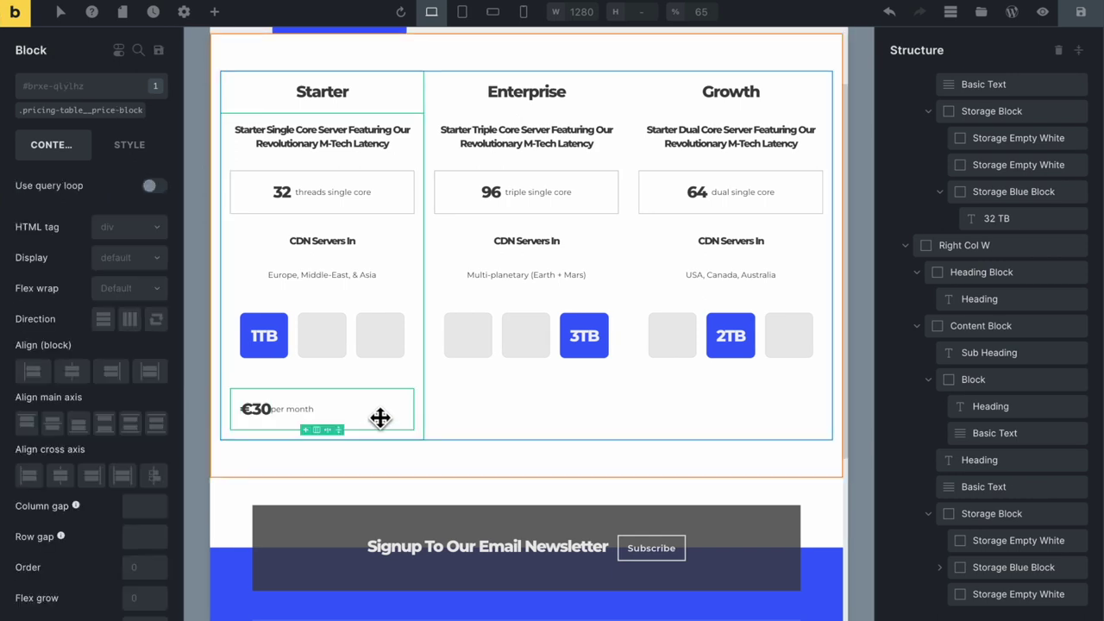
click(98, 124)
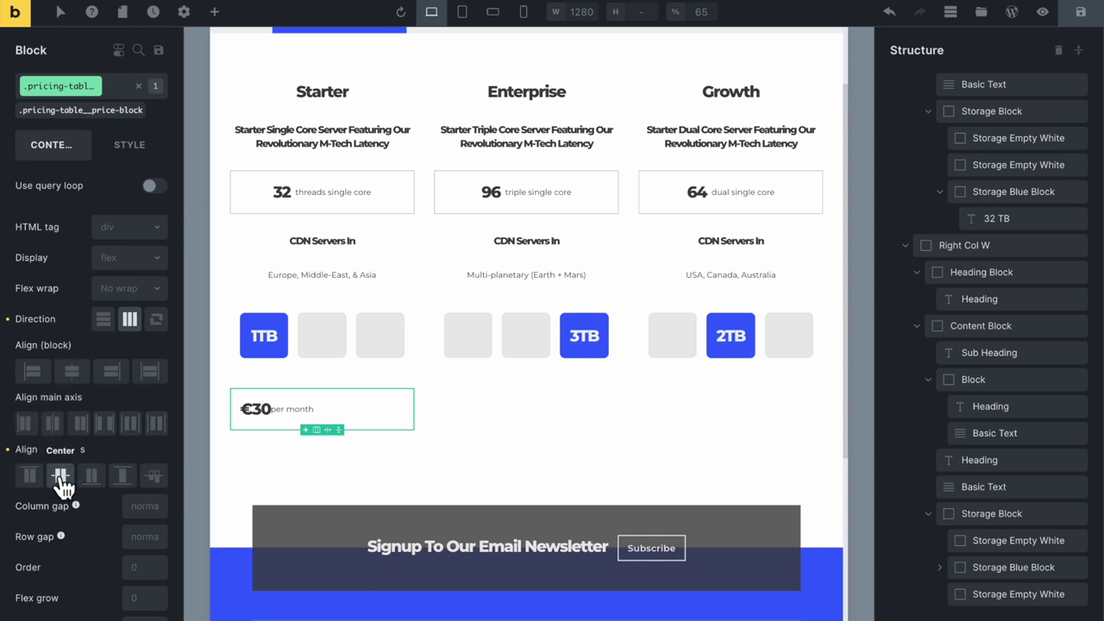
click(53, 422)
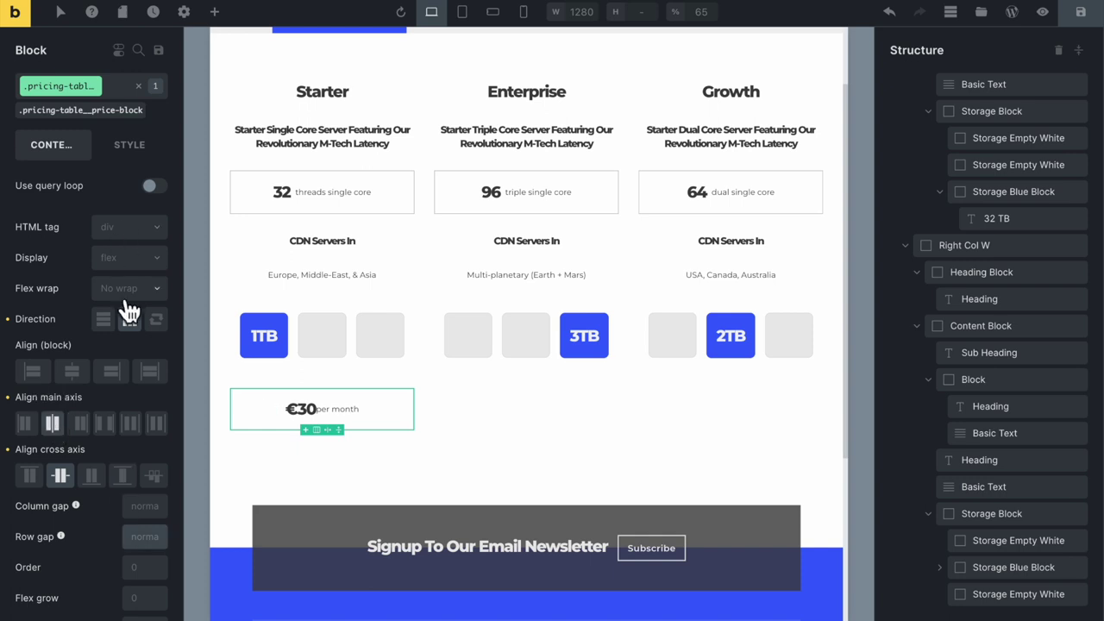
click(153, 515)
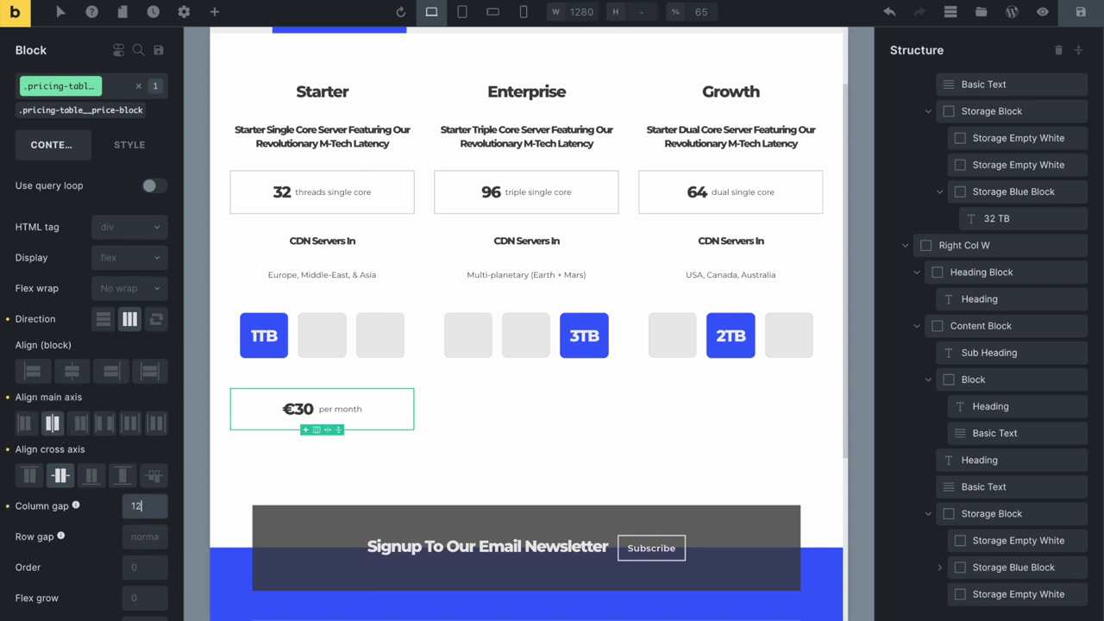
text(12px)
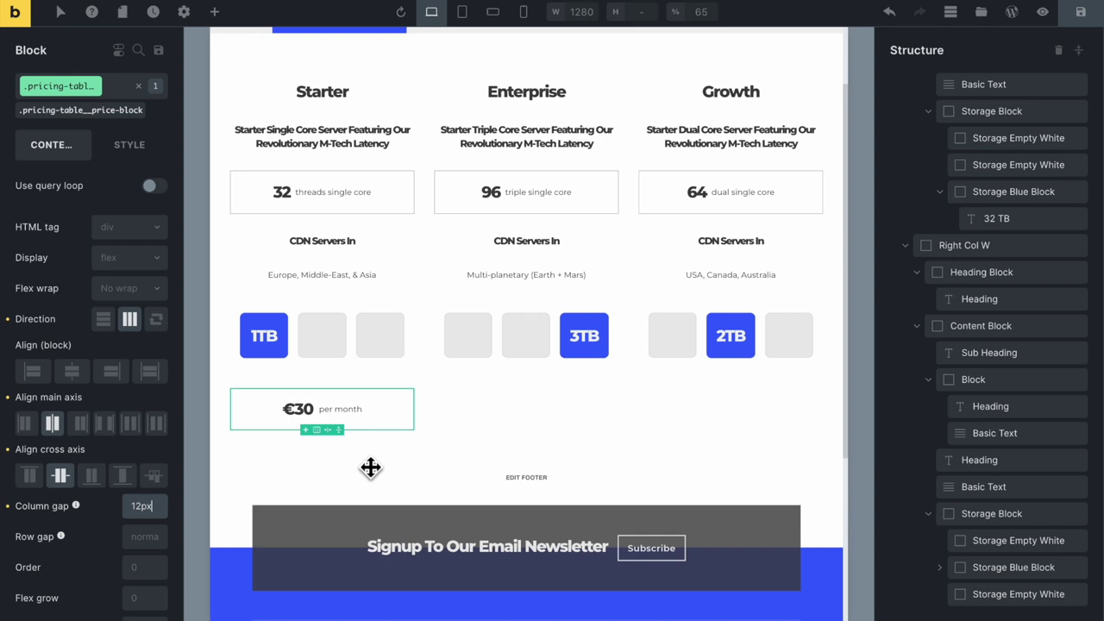
Set the HTML tag of the Starter column's €30 heading to h2 with its pricing-table__price class active
click(297, 408)
click(88, 110)
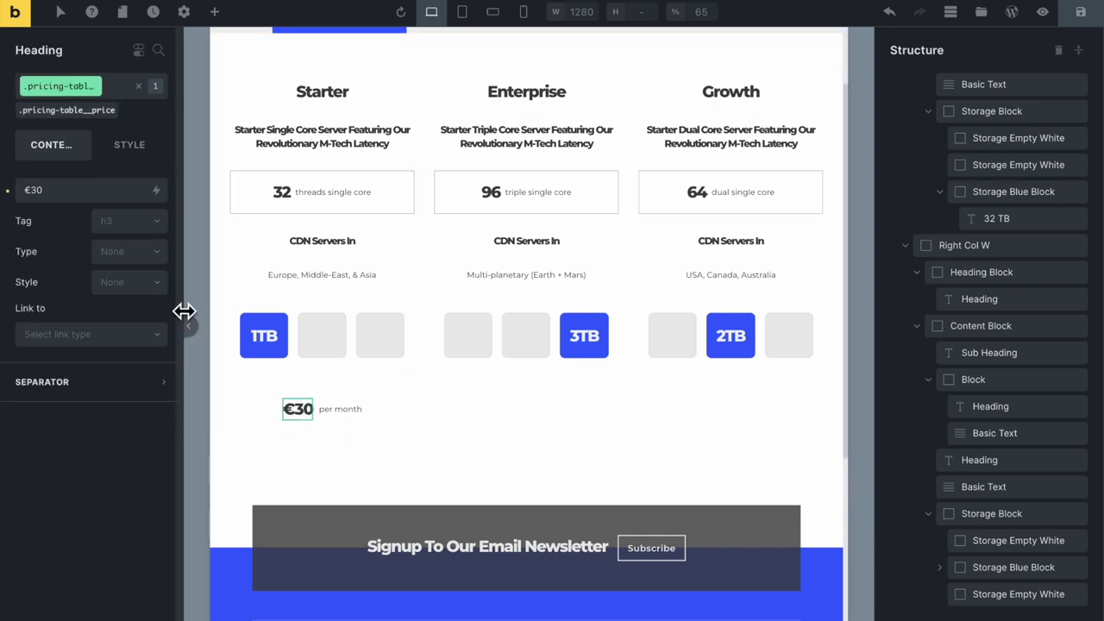
click(152, 231)
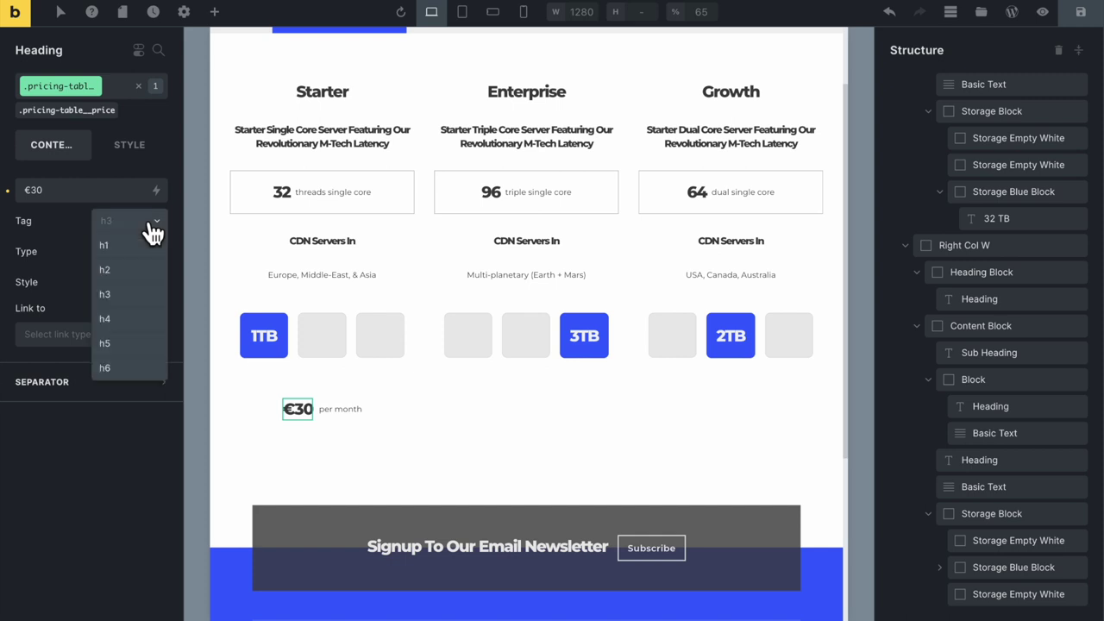
click(133, 264)
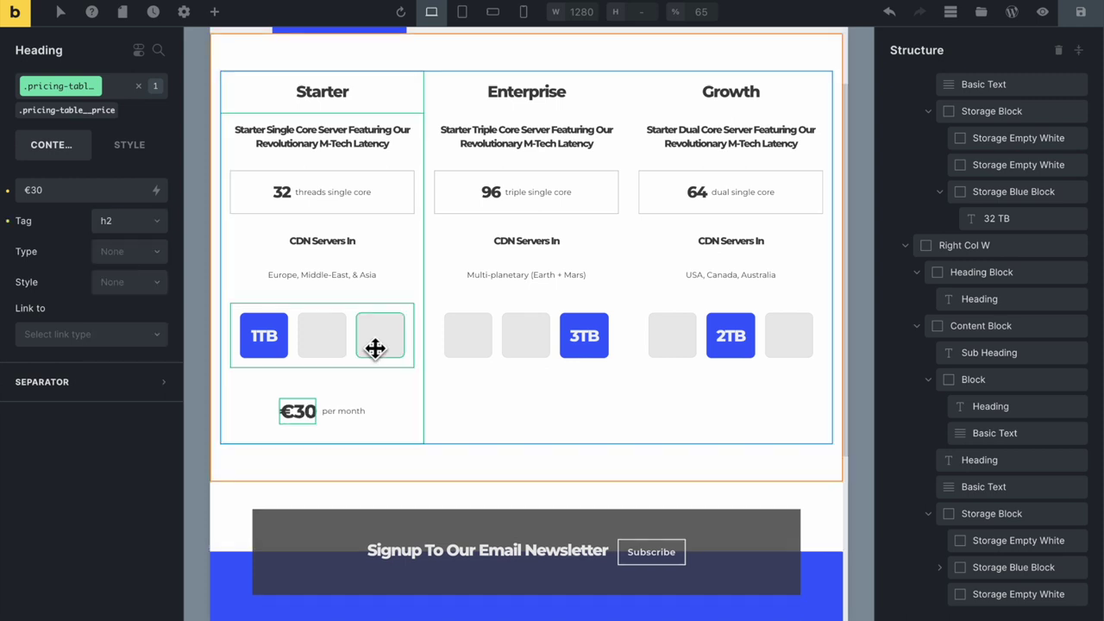
Set the HTML tag of the Starter column's 32 threads heading to h2 with its pricing-table__core-x class active
click(281, 192)
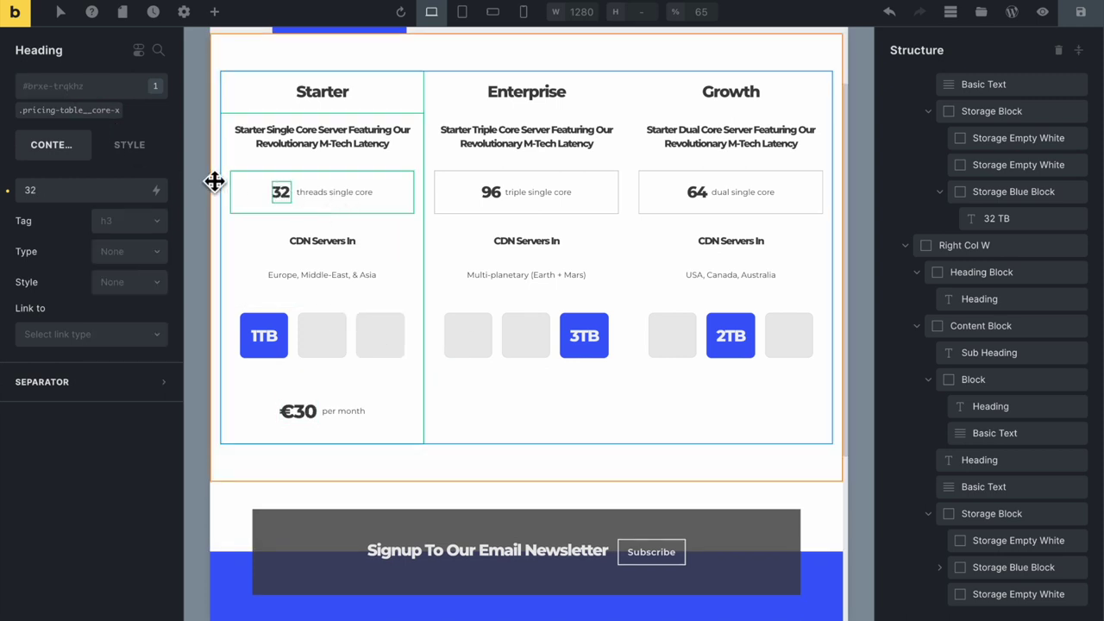
click(107, 118)
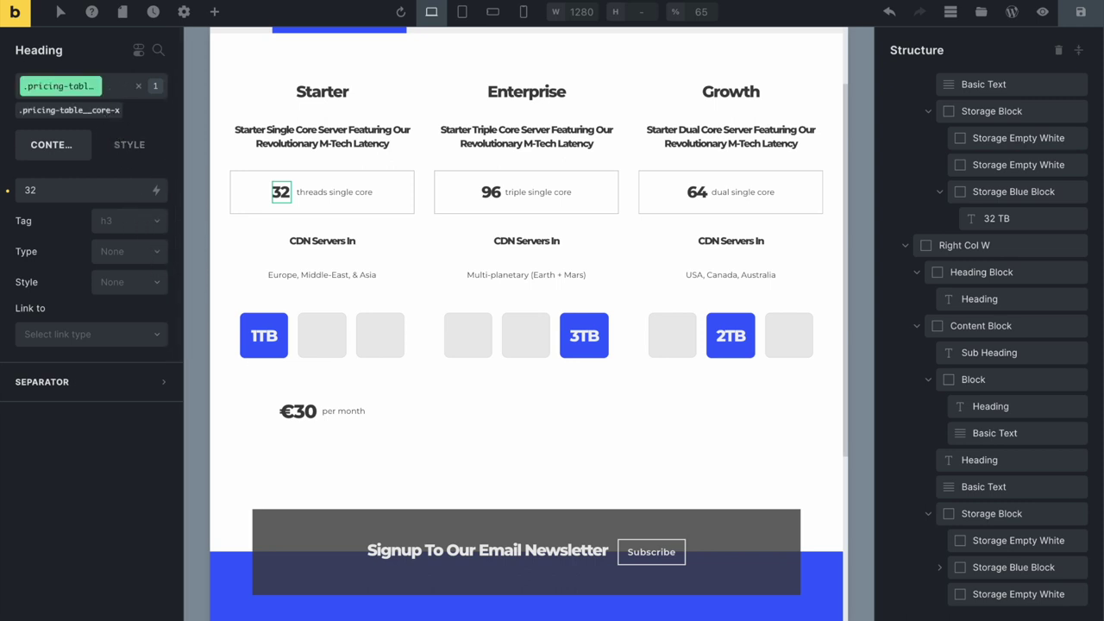
click(157, 226)
click(136, 272)
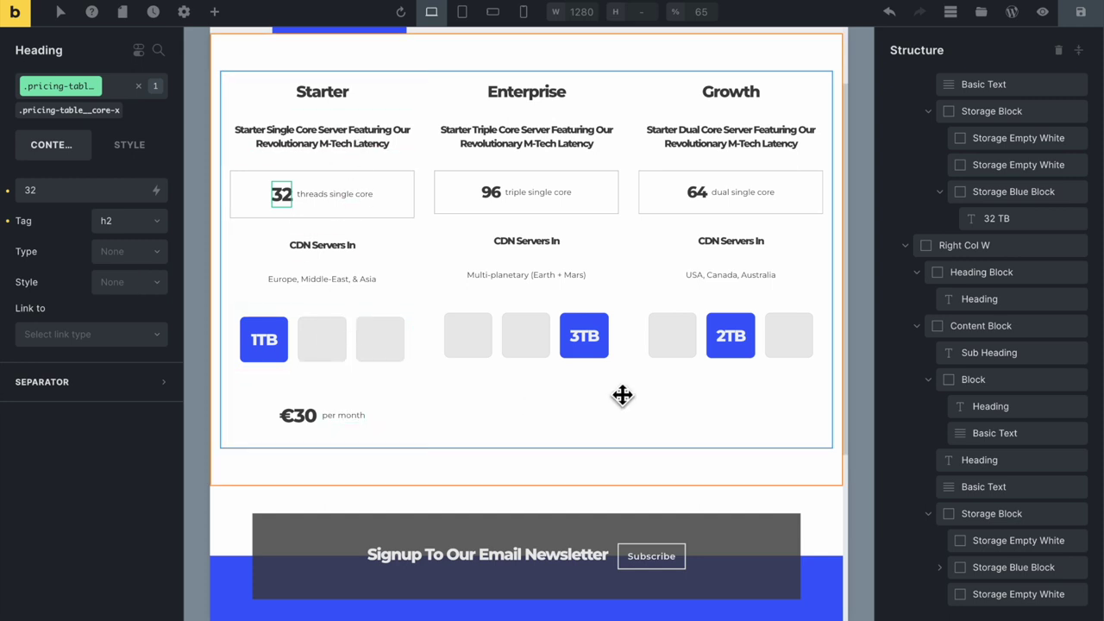
Duplicate the Starter price block twice, move the copies beneath the Enterprise and Growth storage blocks, and save the page
click(397, 423)
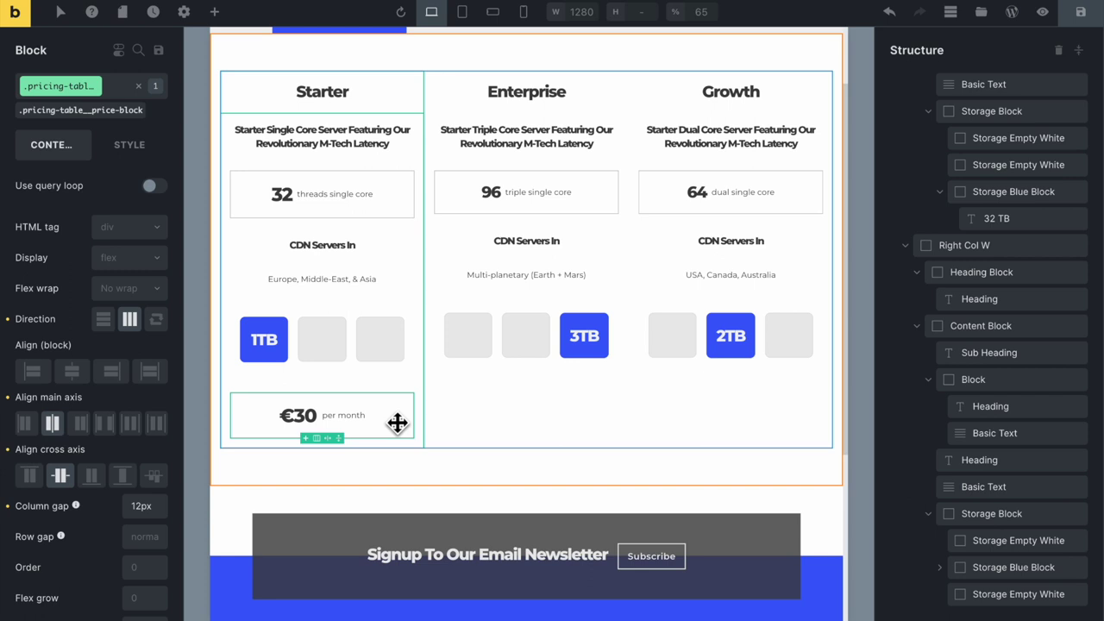
key(ctrl+d)
key(ctrl+d)
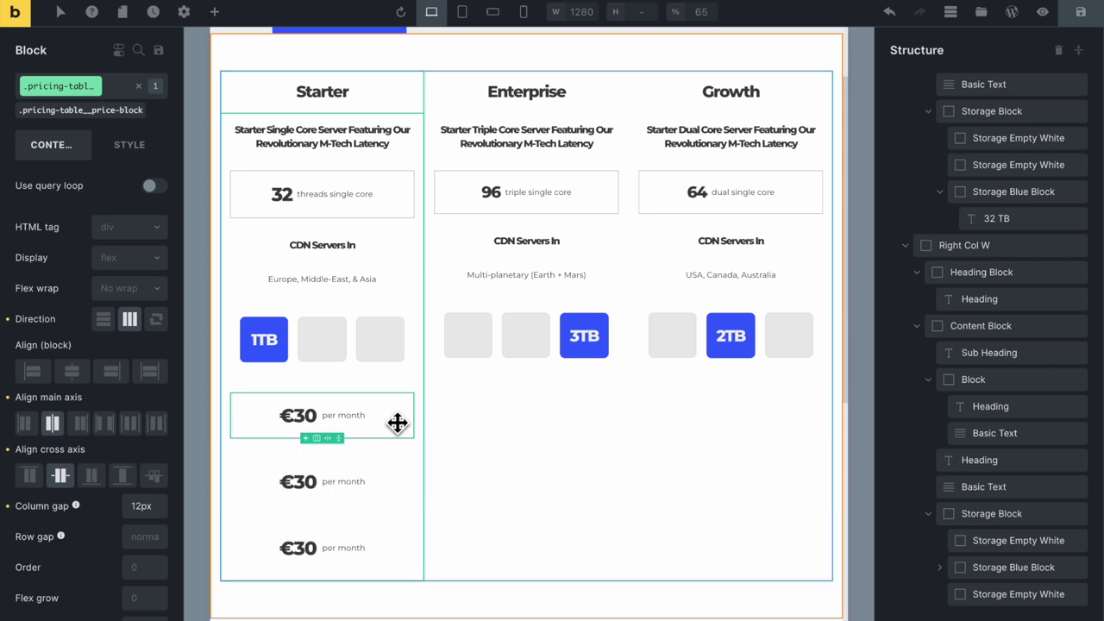
drag(399, 481, 729, 382)
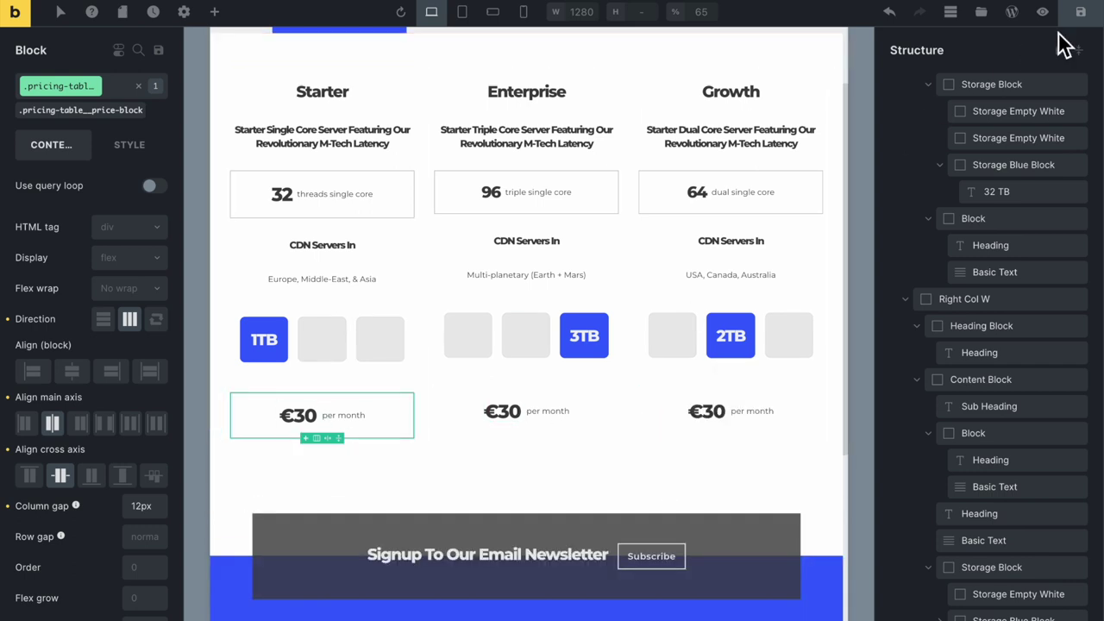
click(1079, 12)
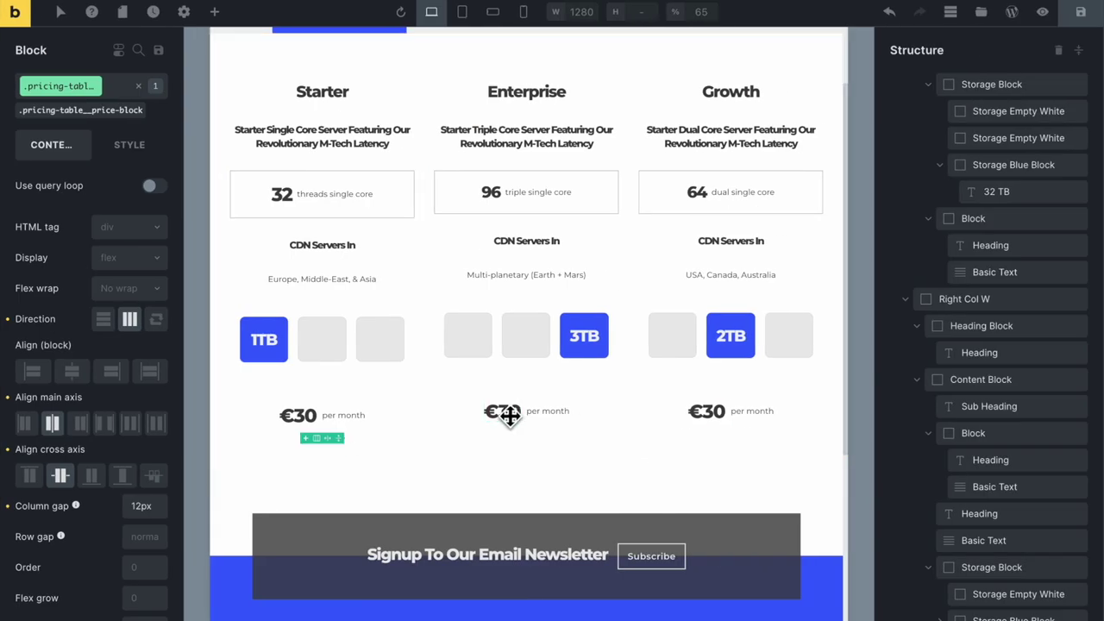
Change the Enterprise column's price to €70 and the Growth column's price to €50
double_click(502, 413)
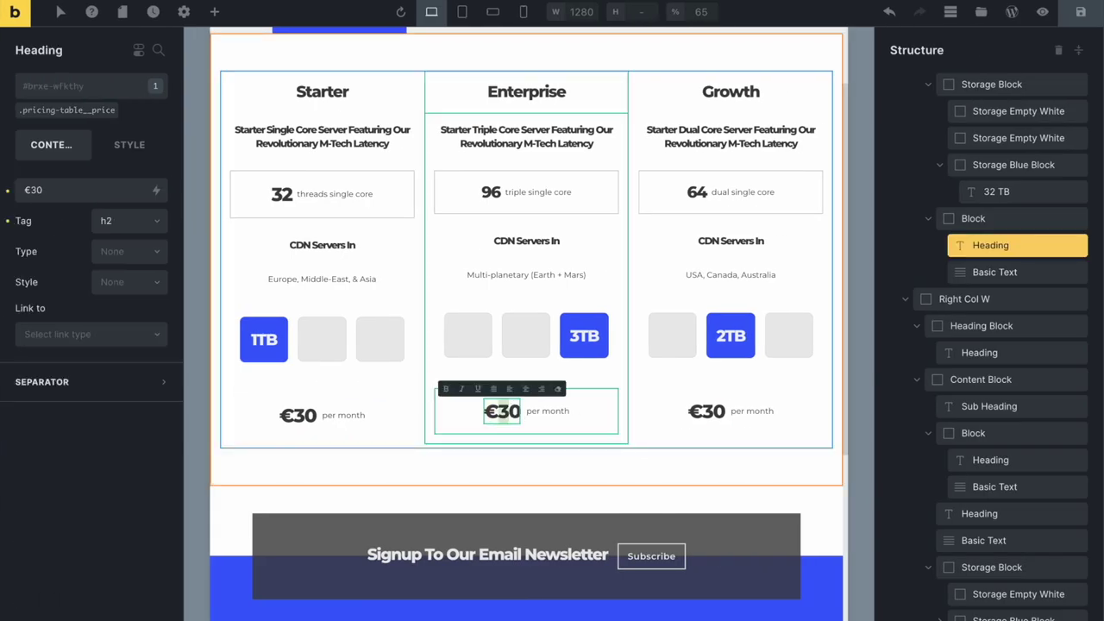
text(7)
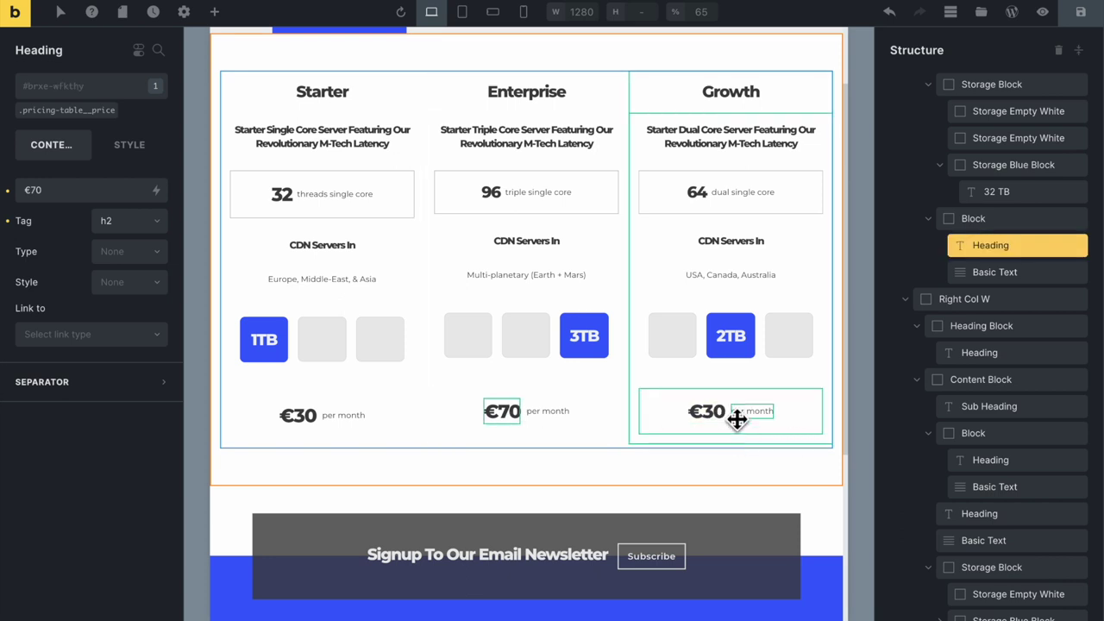
double_click(714, 420)
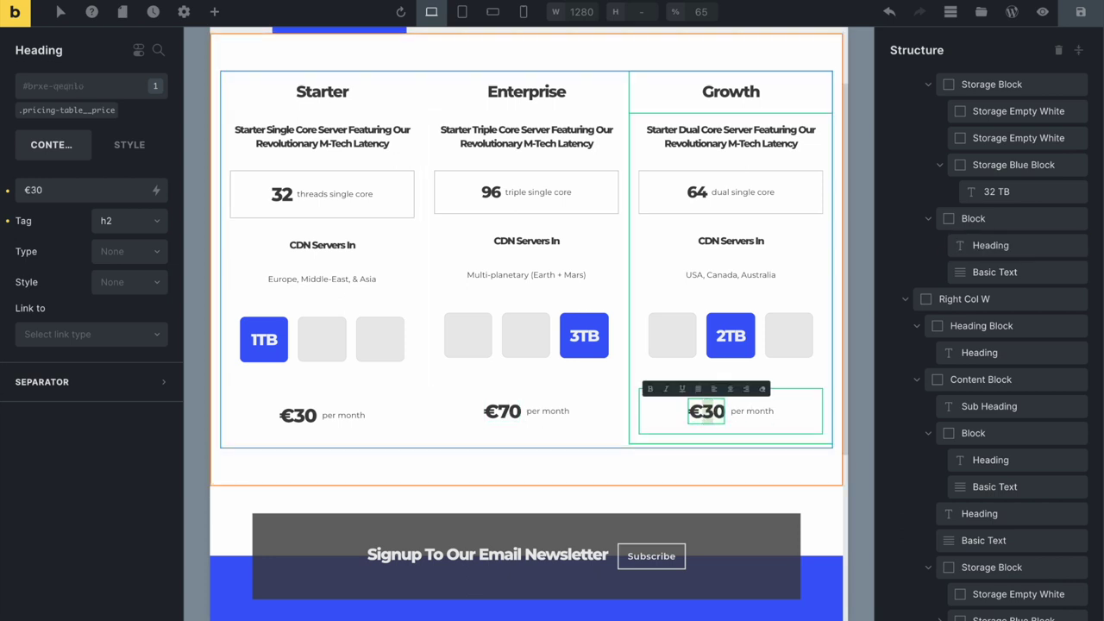
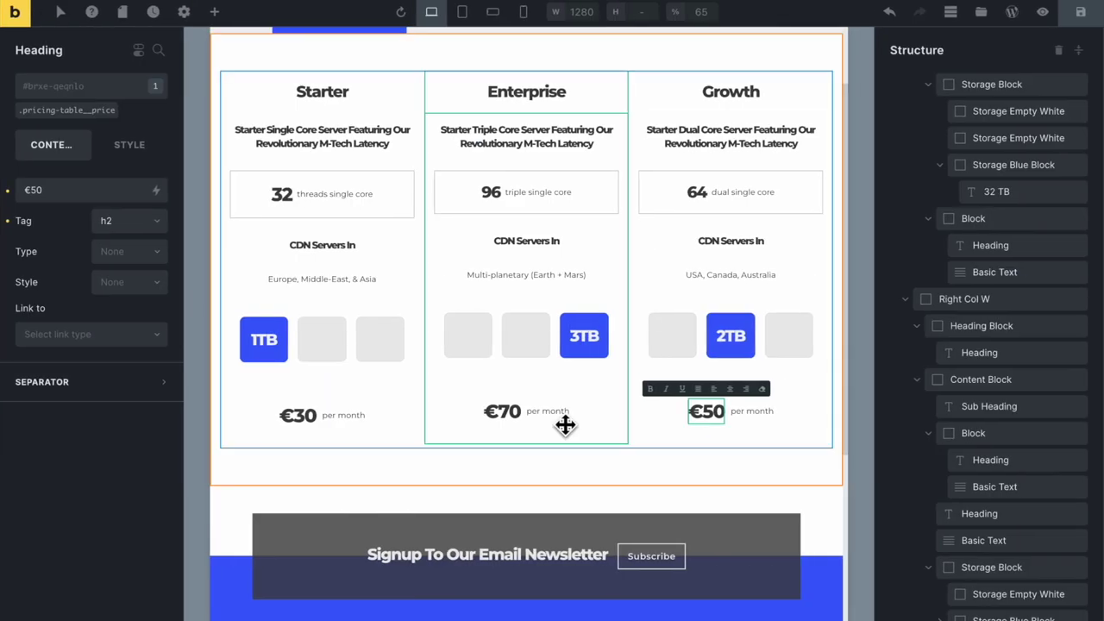
Add a Button element below the price block in the Starter column
click(417, 388)
click(215, 11)
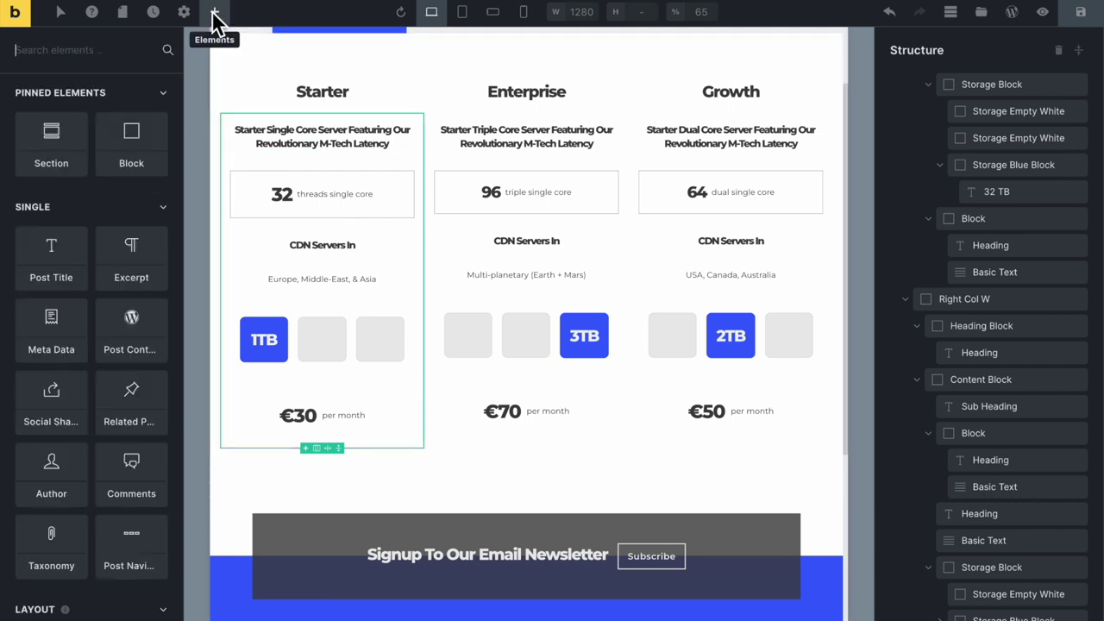
click(101, 50)
text(butt)
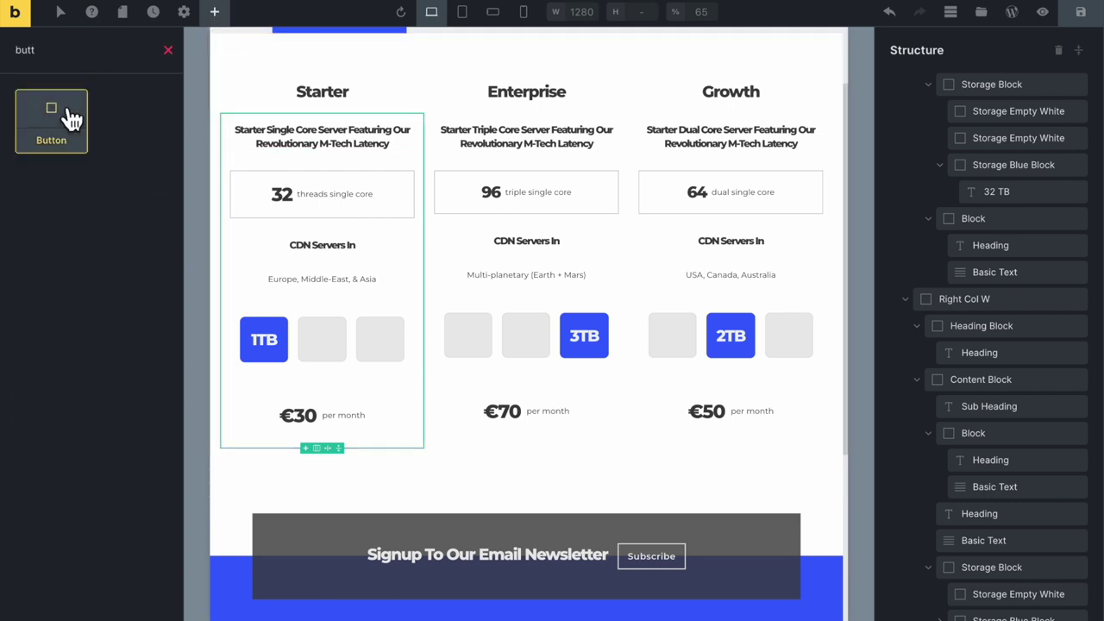
drag(64, 116, 318, 426)
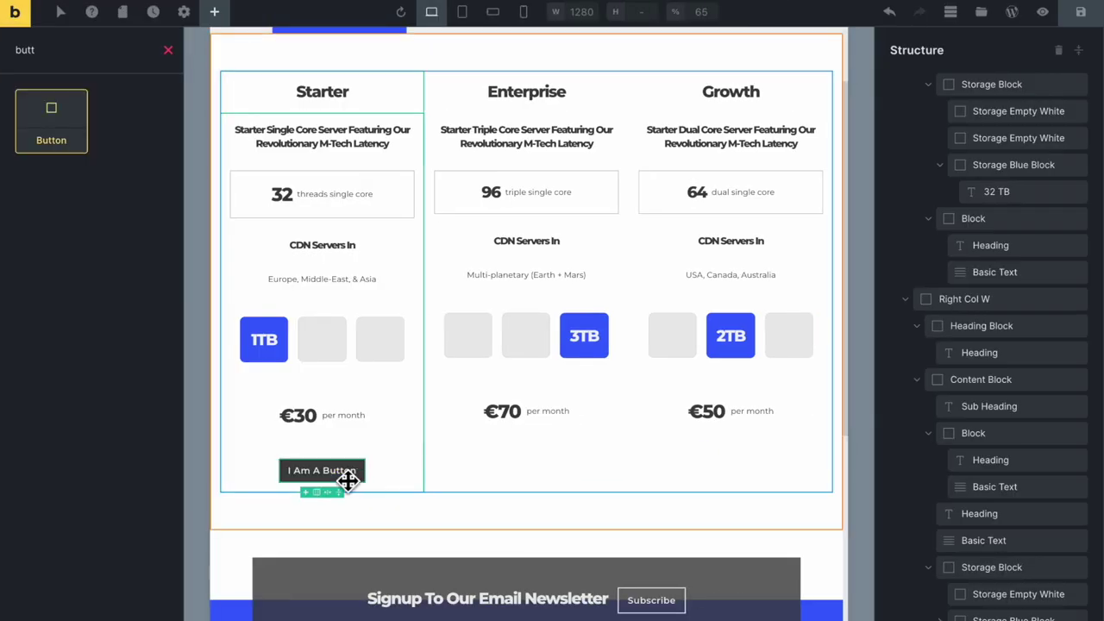
Change the text of the button in the Starter column to "order now"
click(345, 475)
double_click(343, 473)
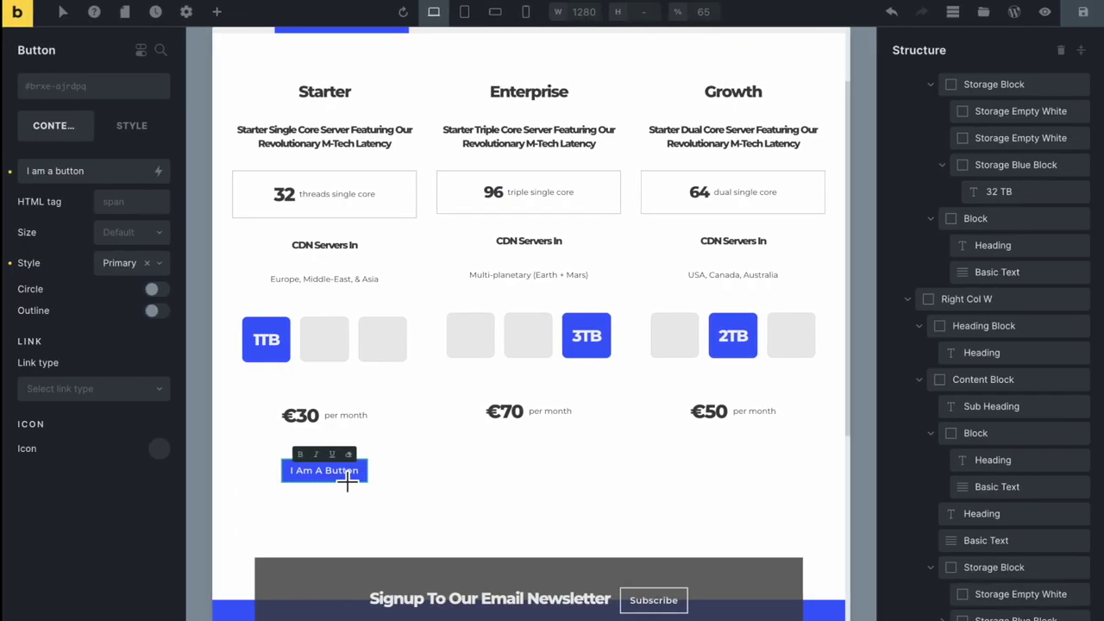
text(Orde)
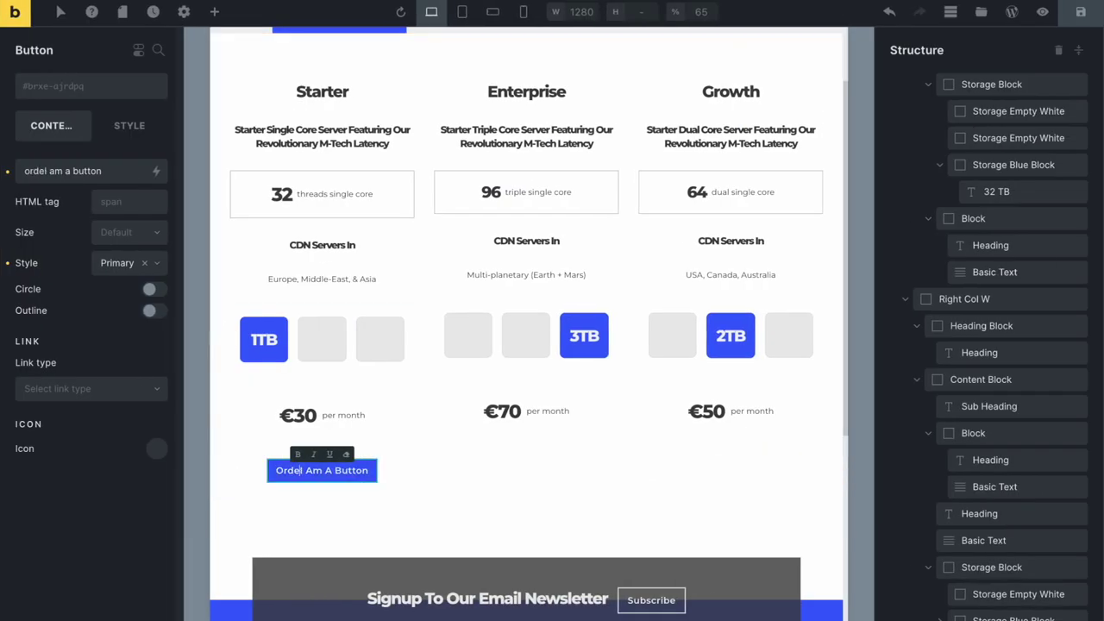
click(93, 170)
key(ctrl+a)
text(o)
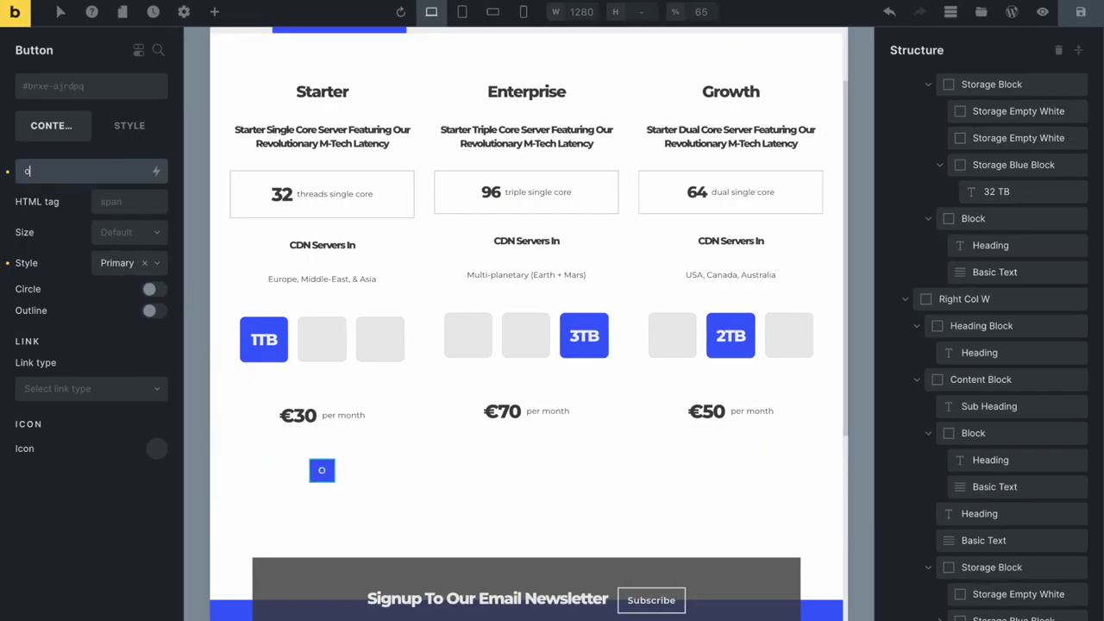
text(rder now)
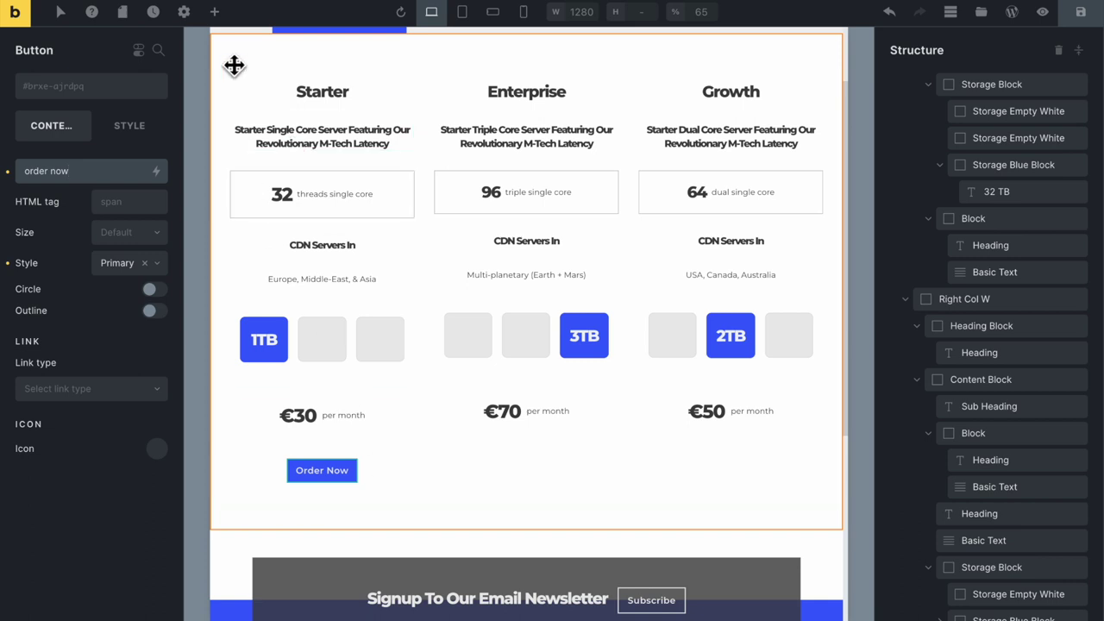
Duplicate the Starter order button twice, move the copies beneath the Enterprise and Growth price blocks, and save the page
key(ctrl+d)
key(ctrl+d)
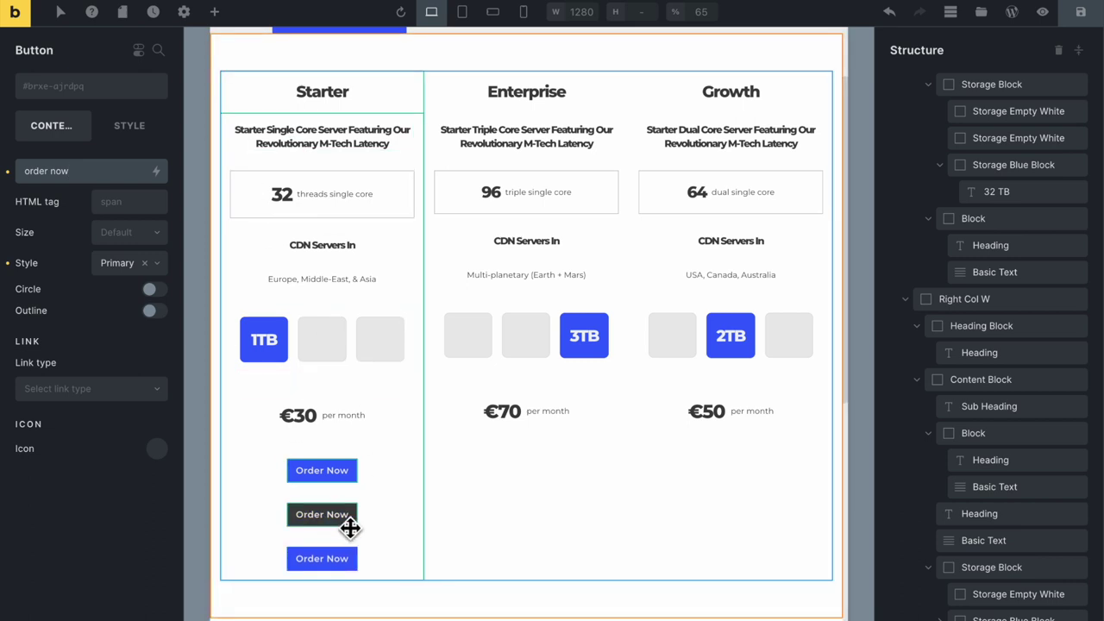
drag(348, 526, 537, 451)
drag(337, 515, 727, 457)
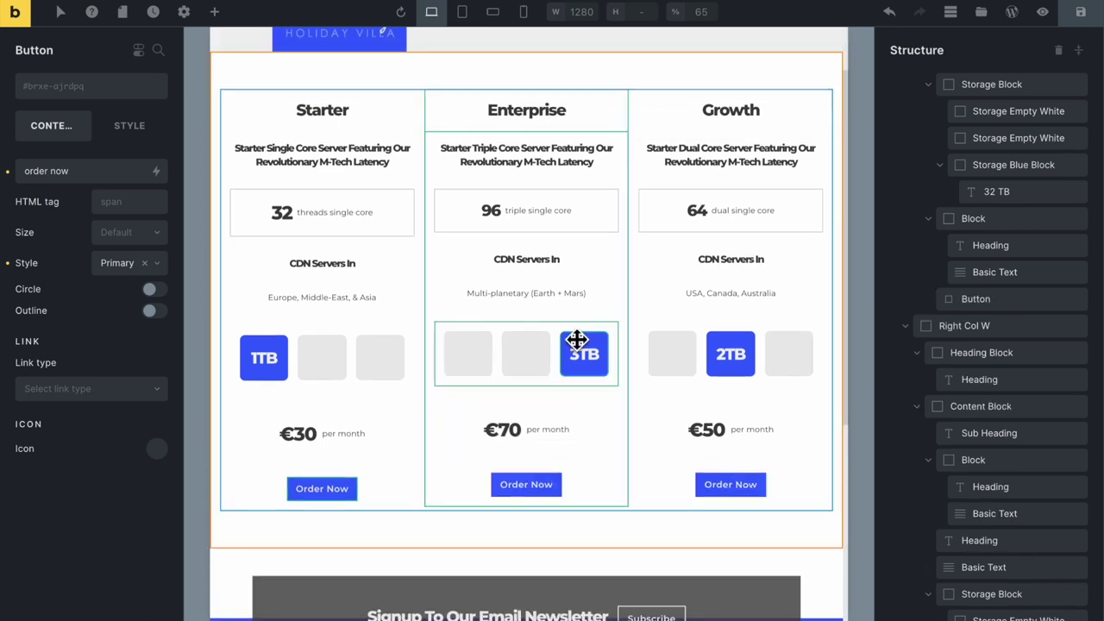
click(1080, 12)
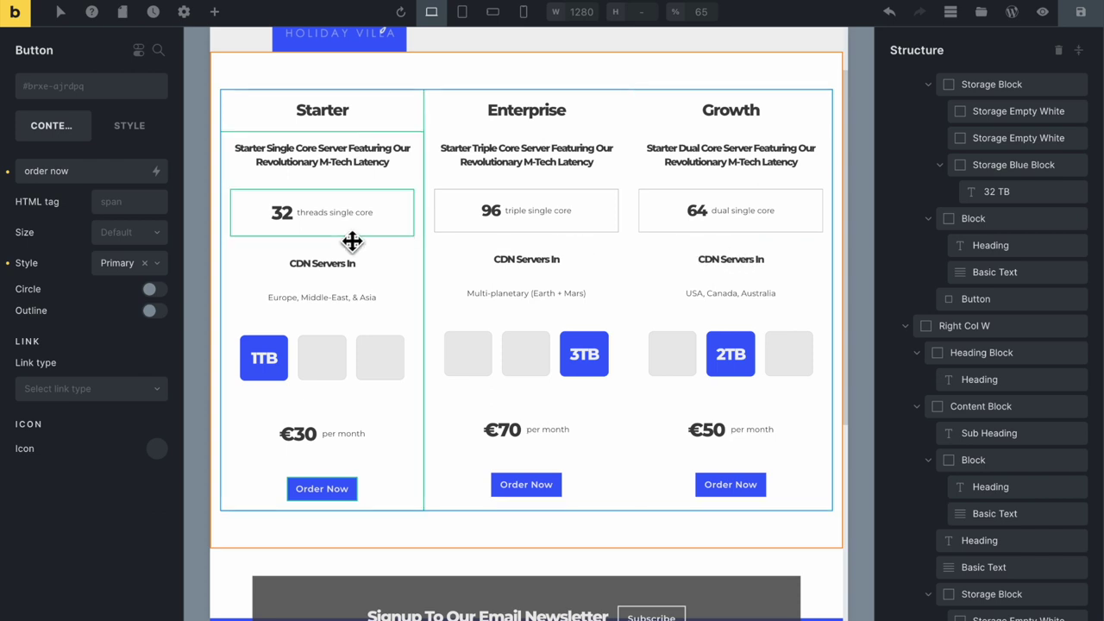
Change the text beside the 96 in the Enterprise column to "threads triple core"
click(534, 212)
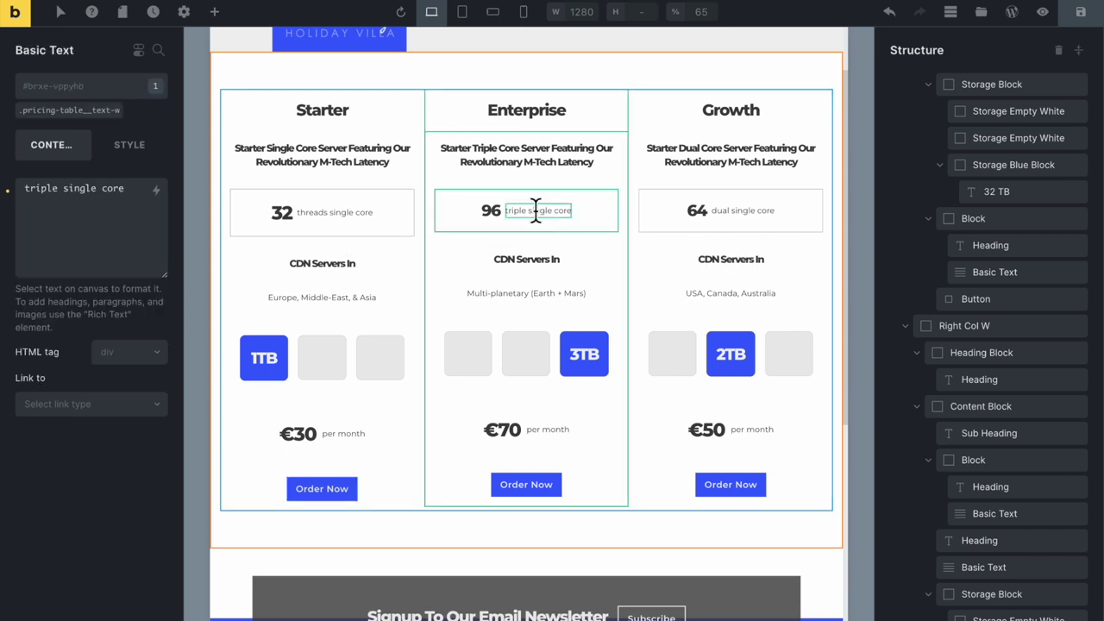
double_click(532, 216)
key(Left)
text(threads)
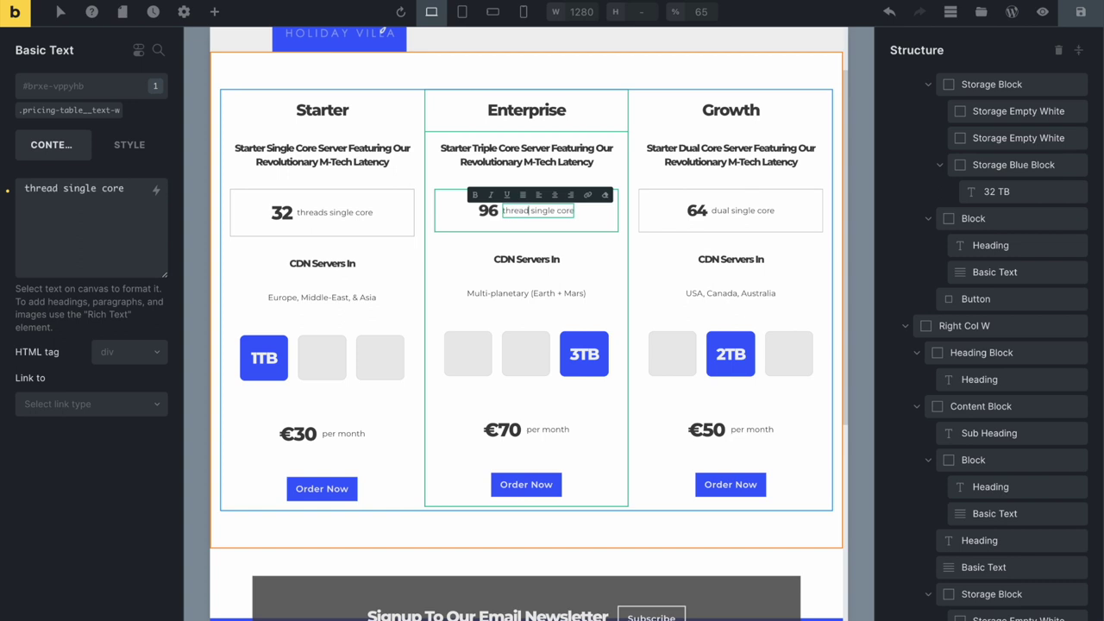
key(Right)
key(shift+Right)
key(shift+Right)
key(shift+Right)
key(shift+Right)
key(shift+Right)
key(shift+Right)
text(triple)
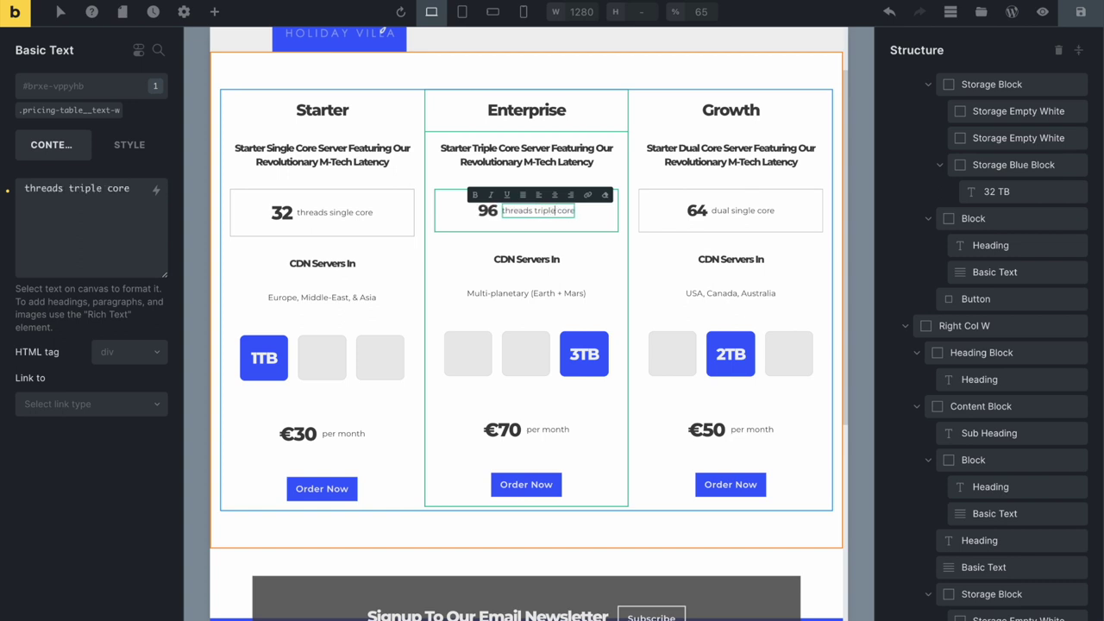
Change the text beside the 64 in the Growth column to "threads dual core" and save the page
click(744, 210)
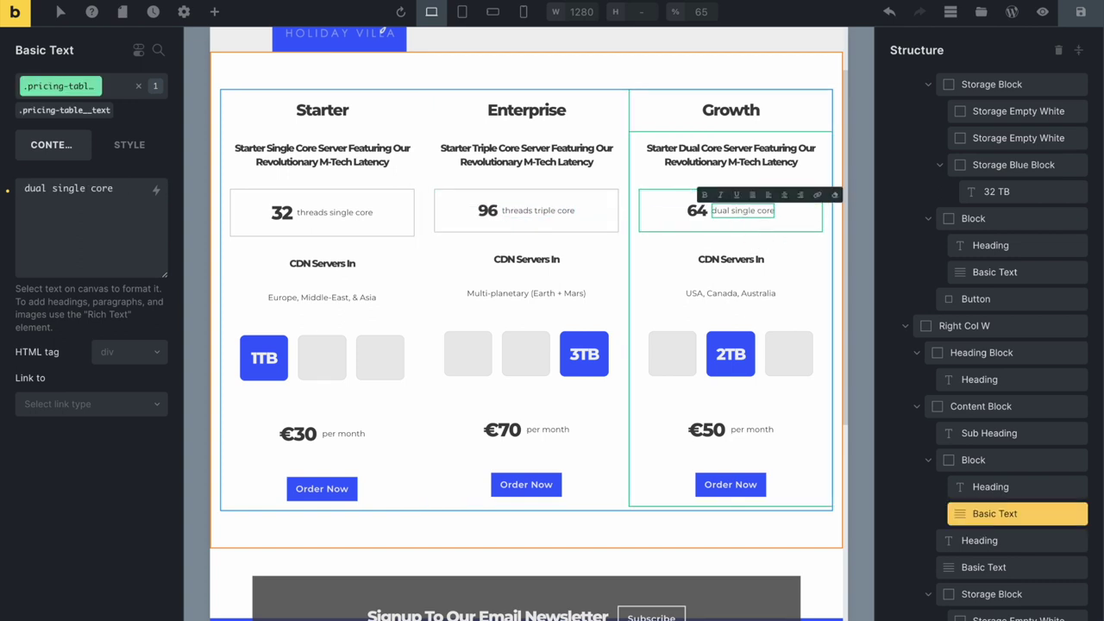
drag(89, 189, 11, 199)
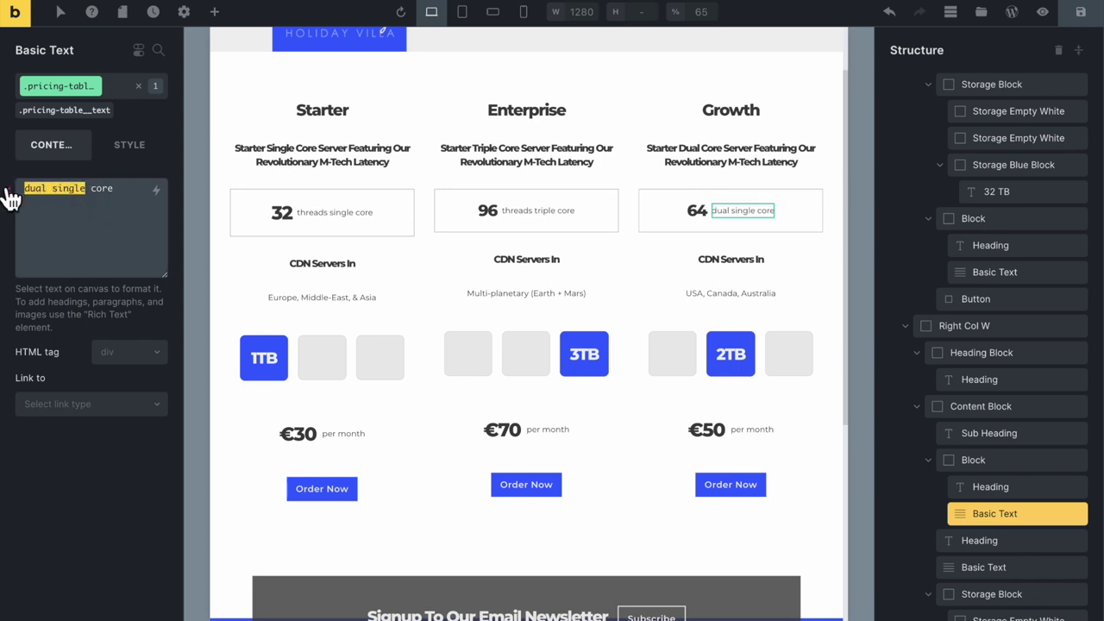
text(threads dual)
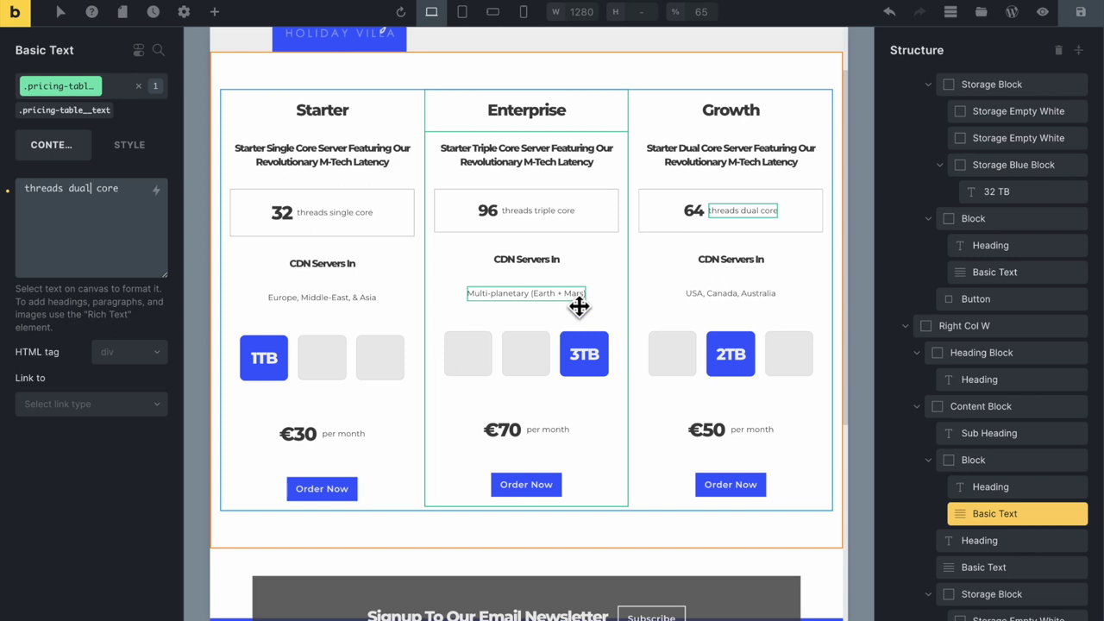
scroll(561, 337, down, 1)
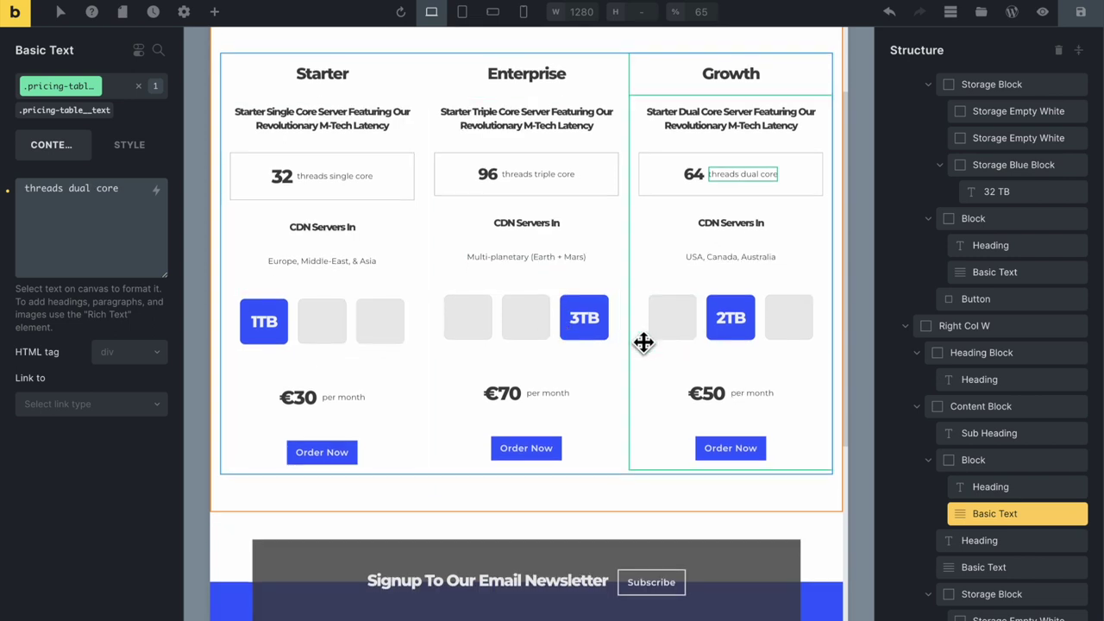
scroll(640, 340, down, 1)
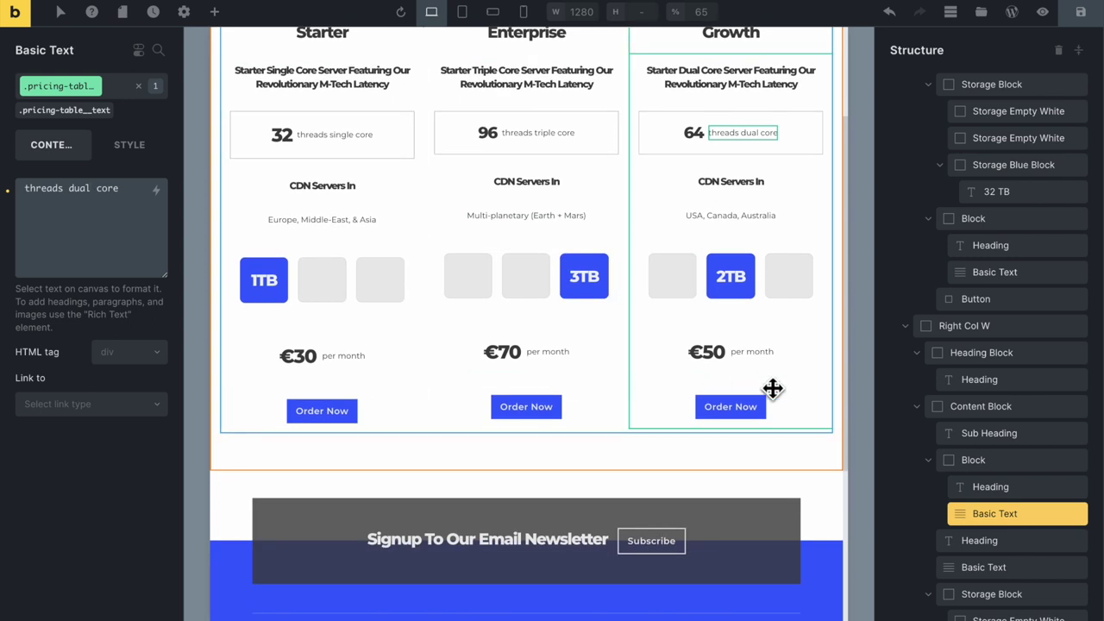
scroll(768, 387, down, 1)
scroll(616, 333, up, 4)
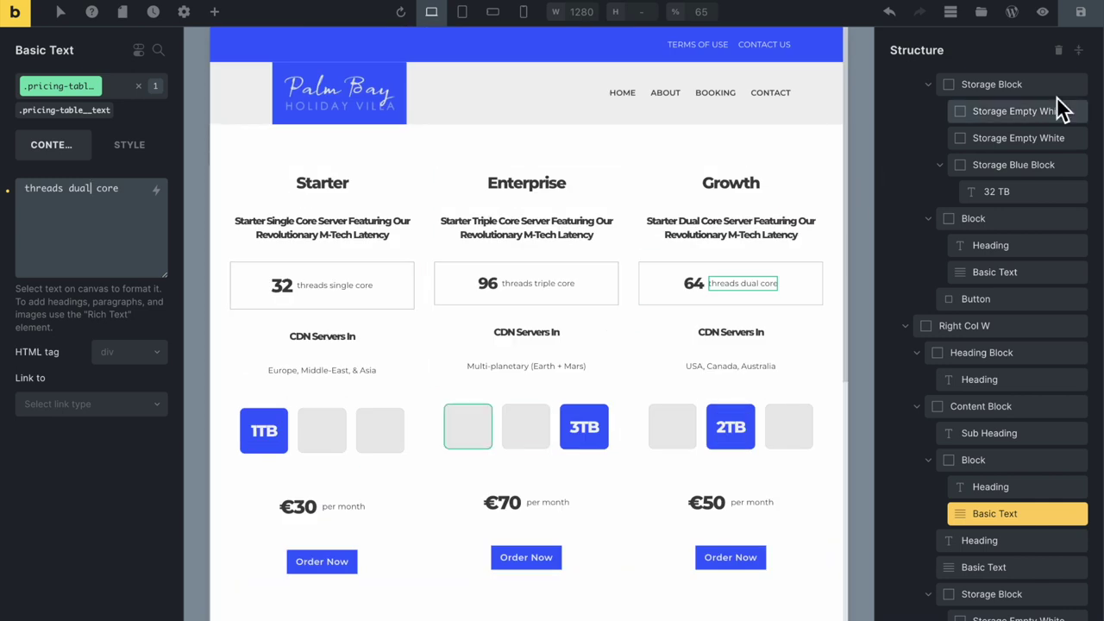
click(1080, 11)
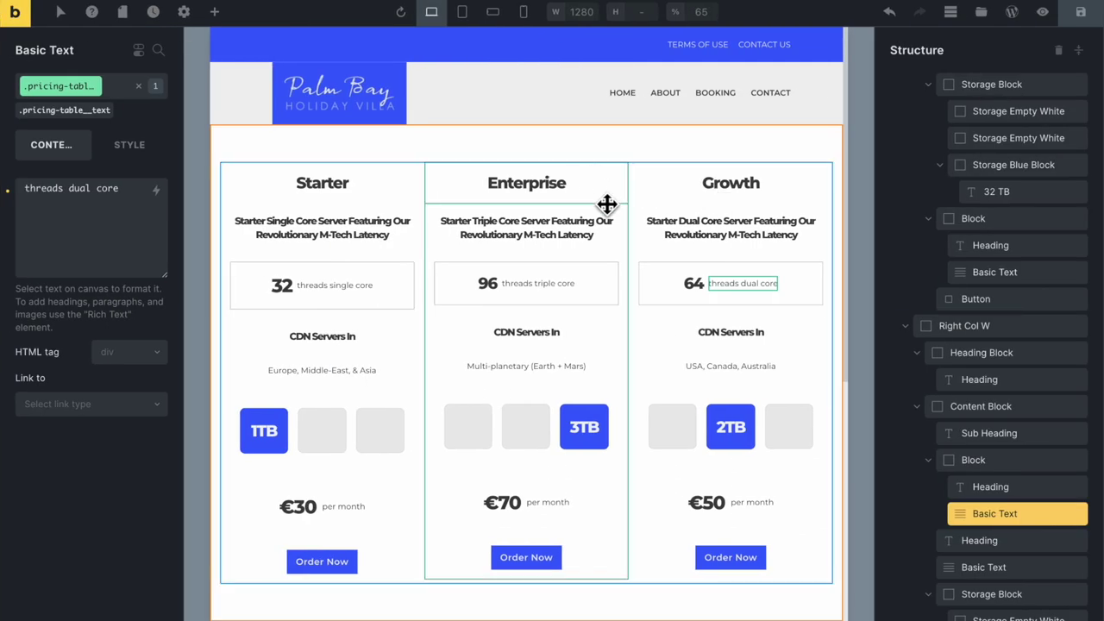
Add a Heading element at the end of Center Col B, below the Enterprise column's Content Block
click(626, 345)
scroll(888, 320, up, 4)
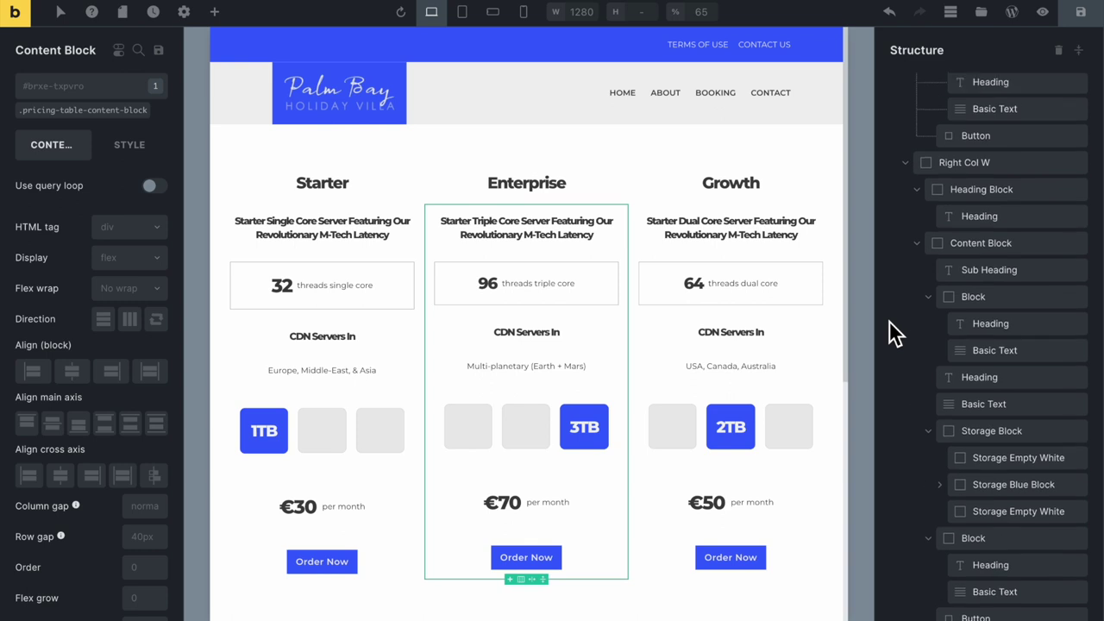
scroll(949, 323, down, 5)
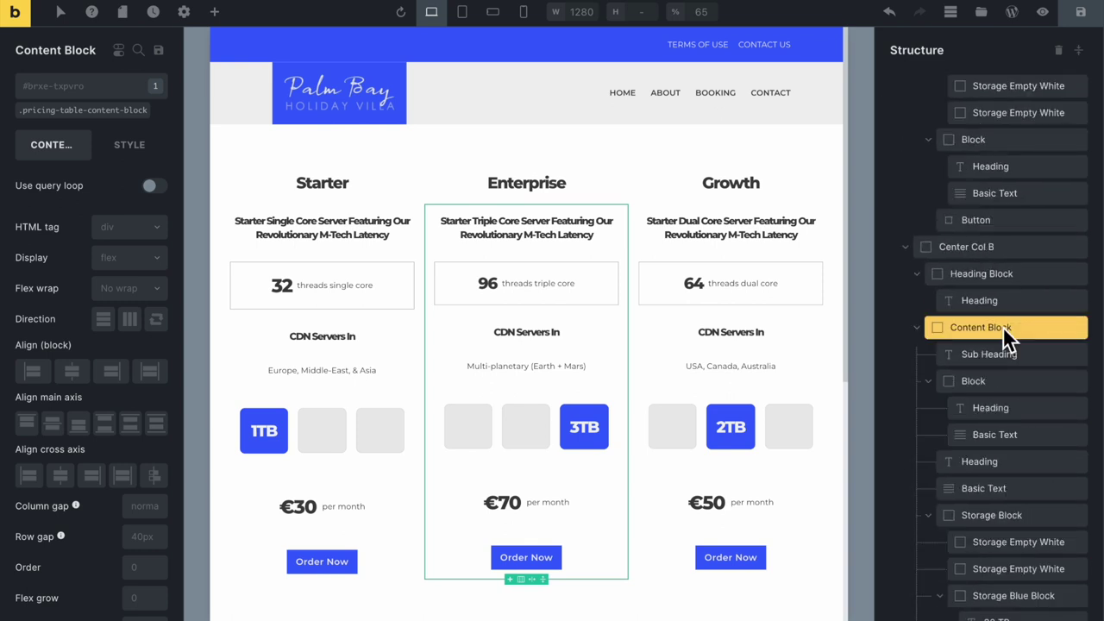
click(1004, 250)
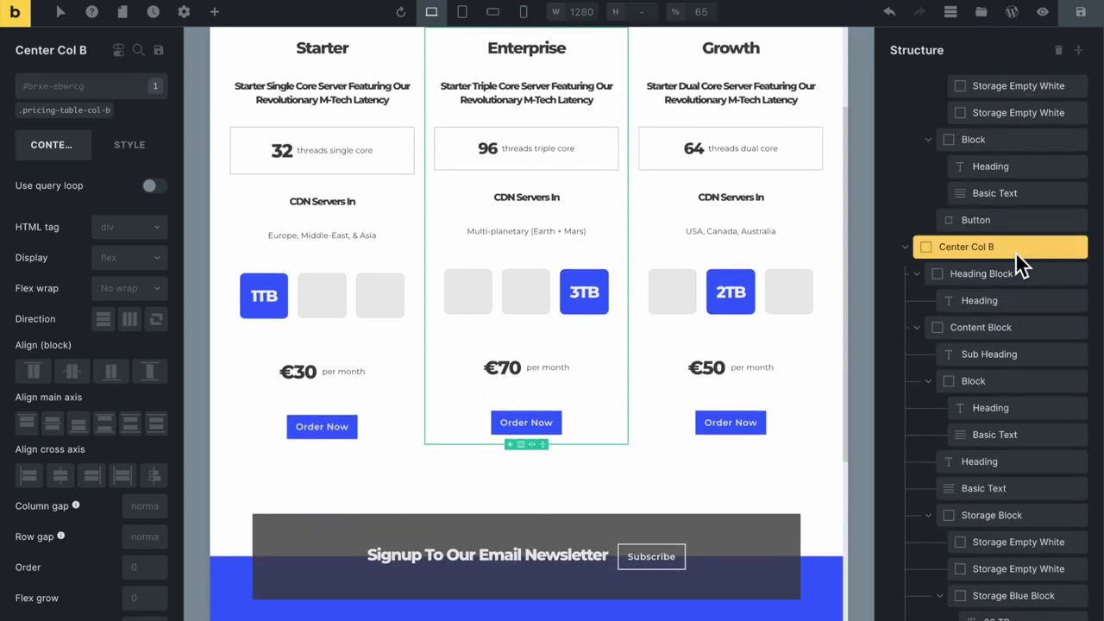
scroll(638, 299, up, 2)
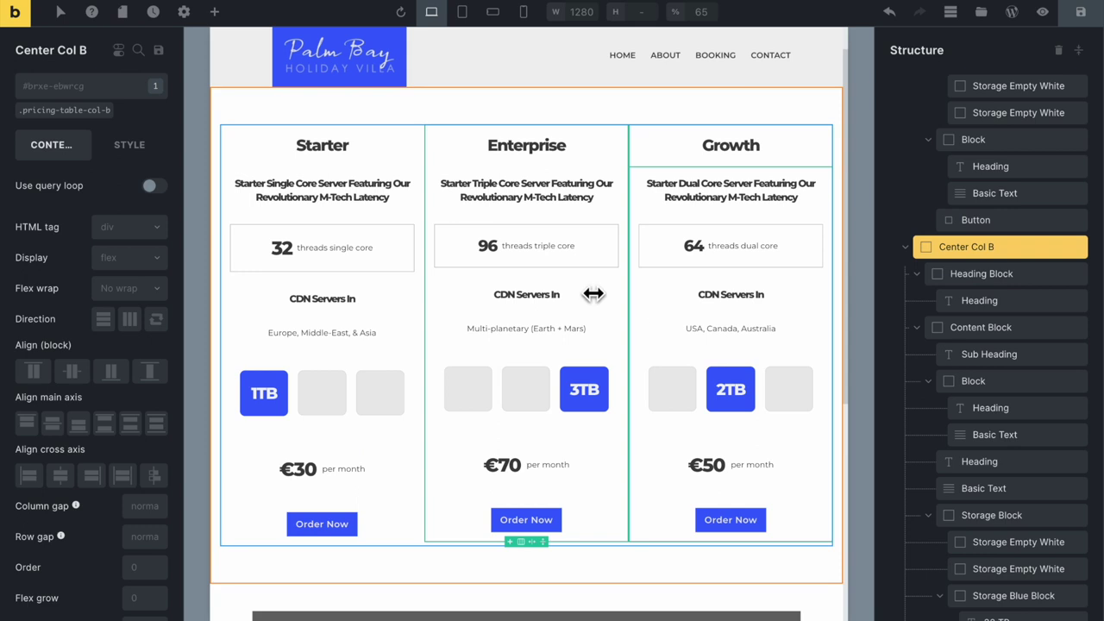
click(216, 13)
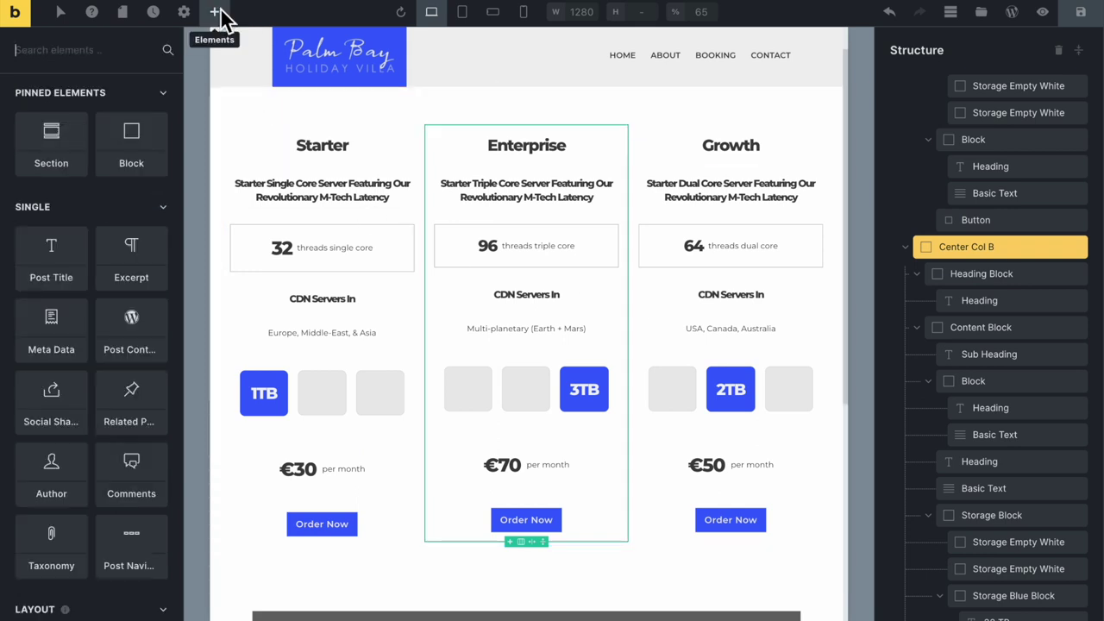
text(head)
drag(61, 129, 405, 496)
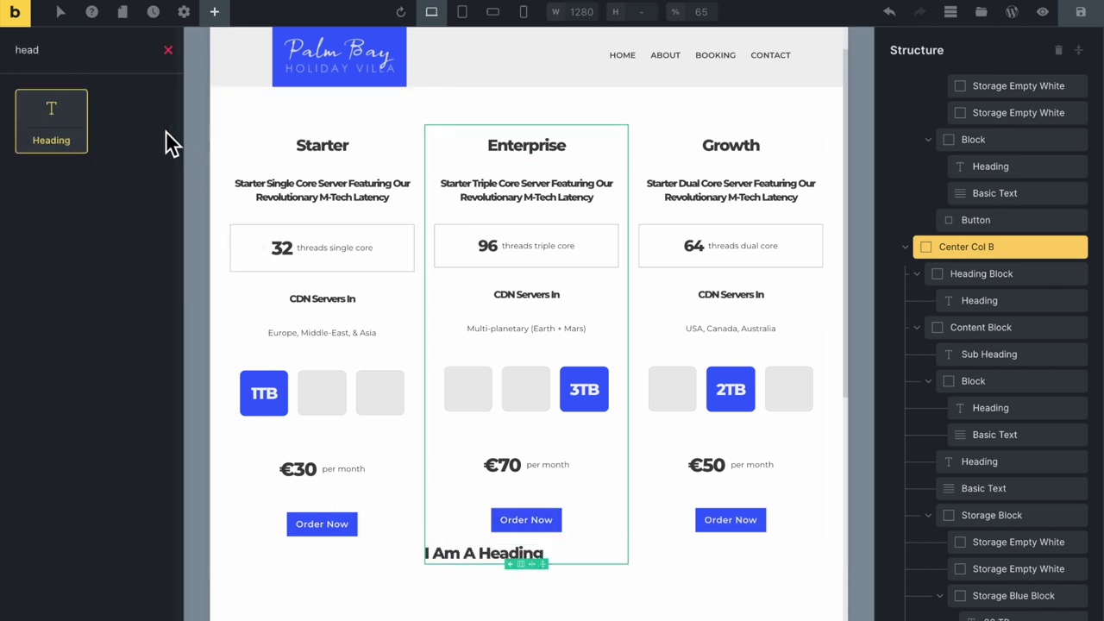
Create the class pricing-table__corner-banner on the new heading below the Enterprise button
click(466, 553)
click(86, 89)
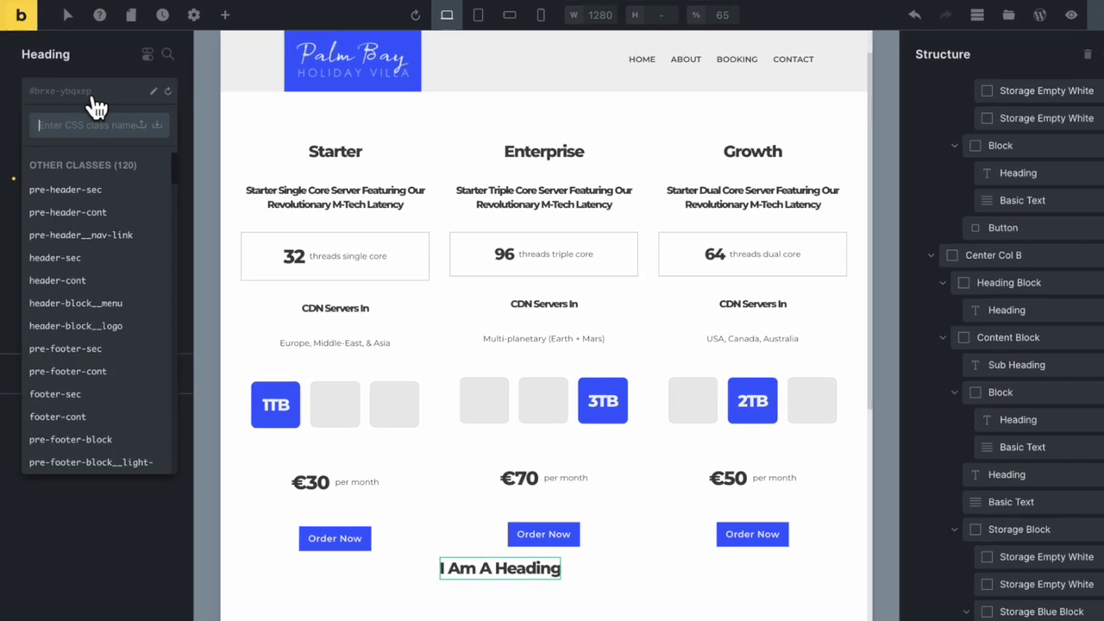
text(pricing-table)
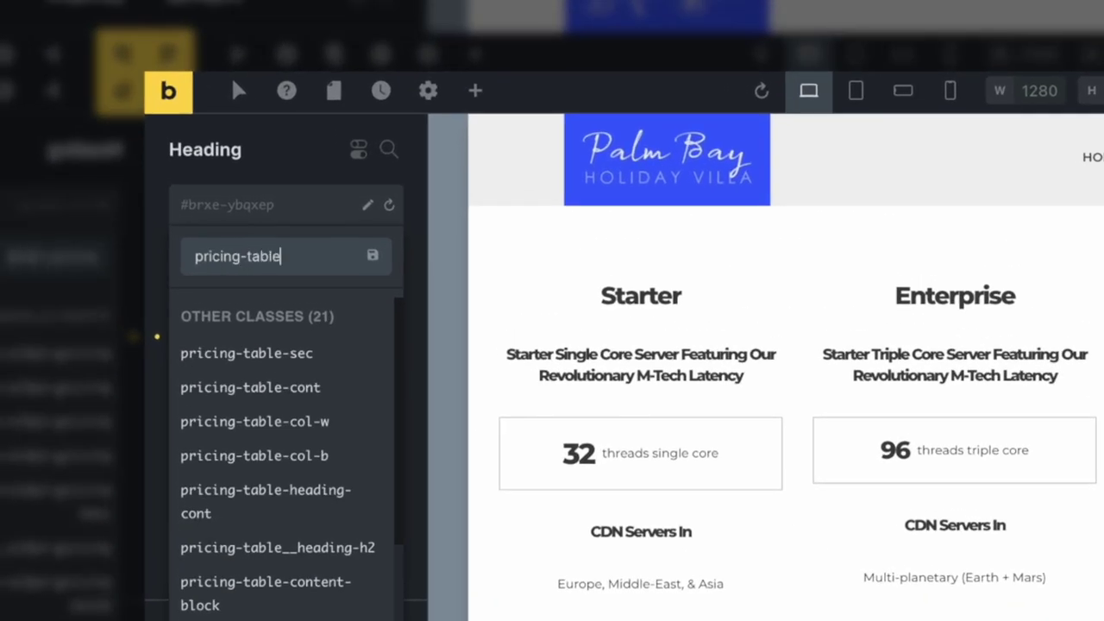
text(__corner-banner)
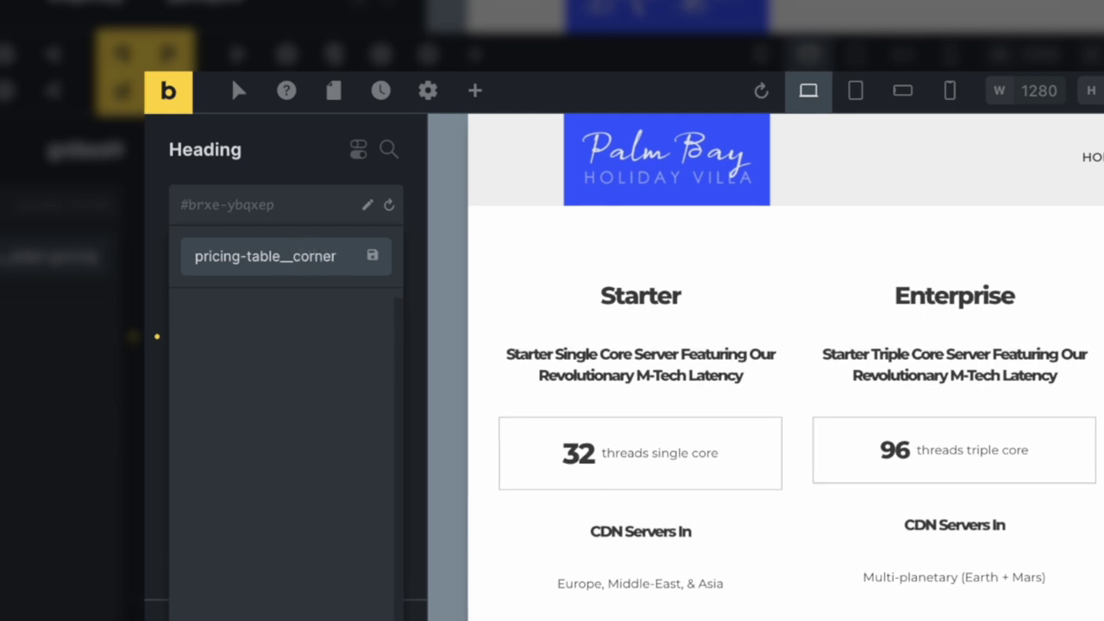
key(Return)
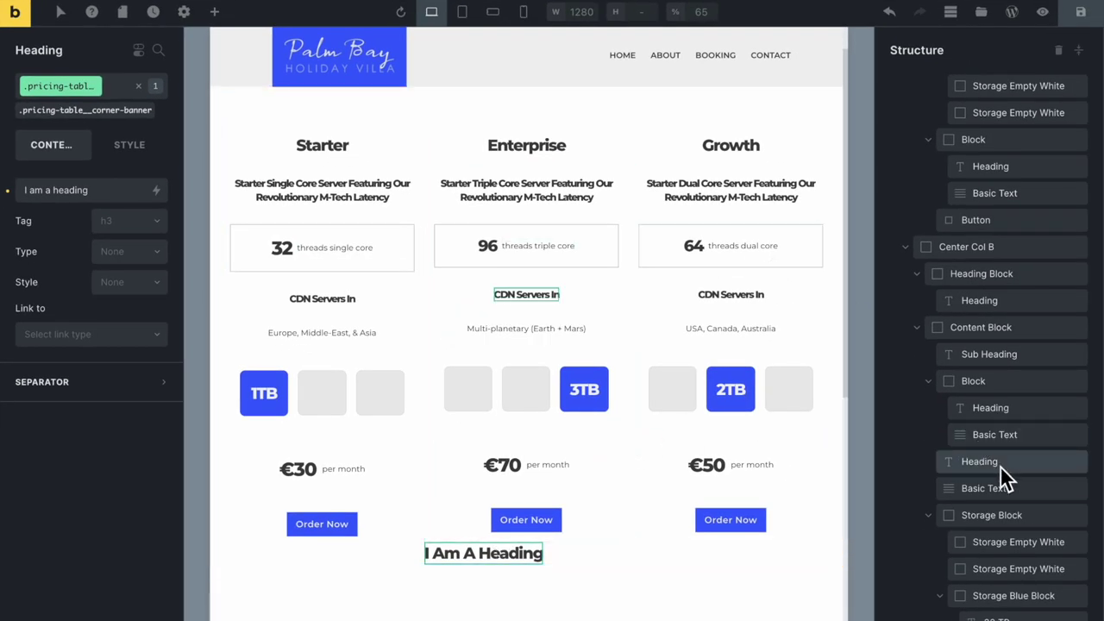
Set the position of Center Col B to relative with its pricing-table-col-b class active
scroll(999, 466, down, 4)
scroll(999, 466, up, 1)
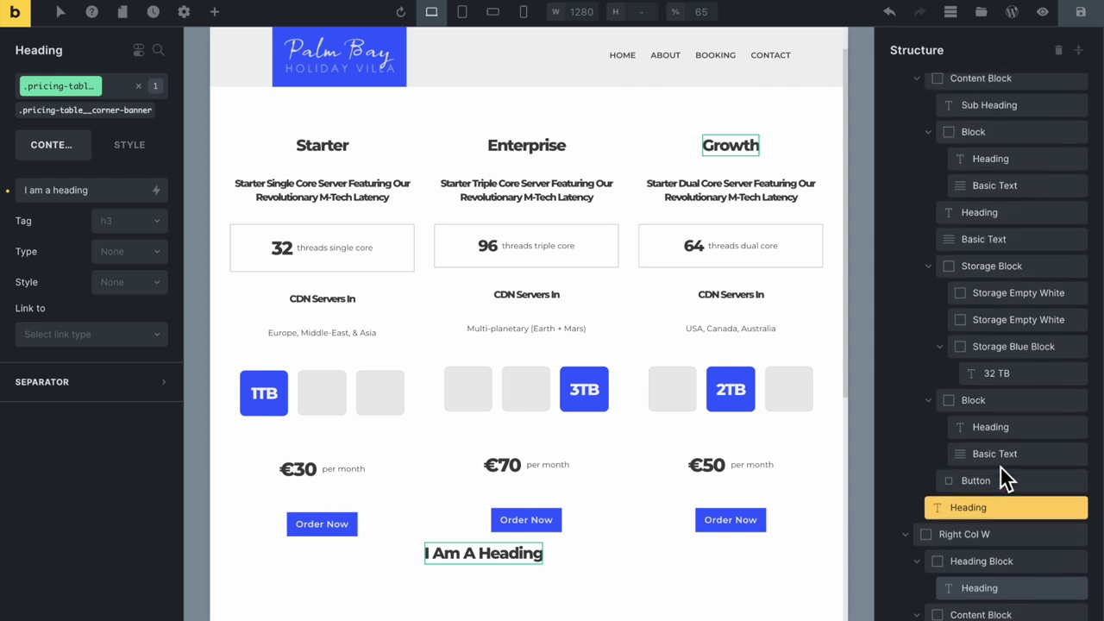
click(603, 555)
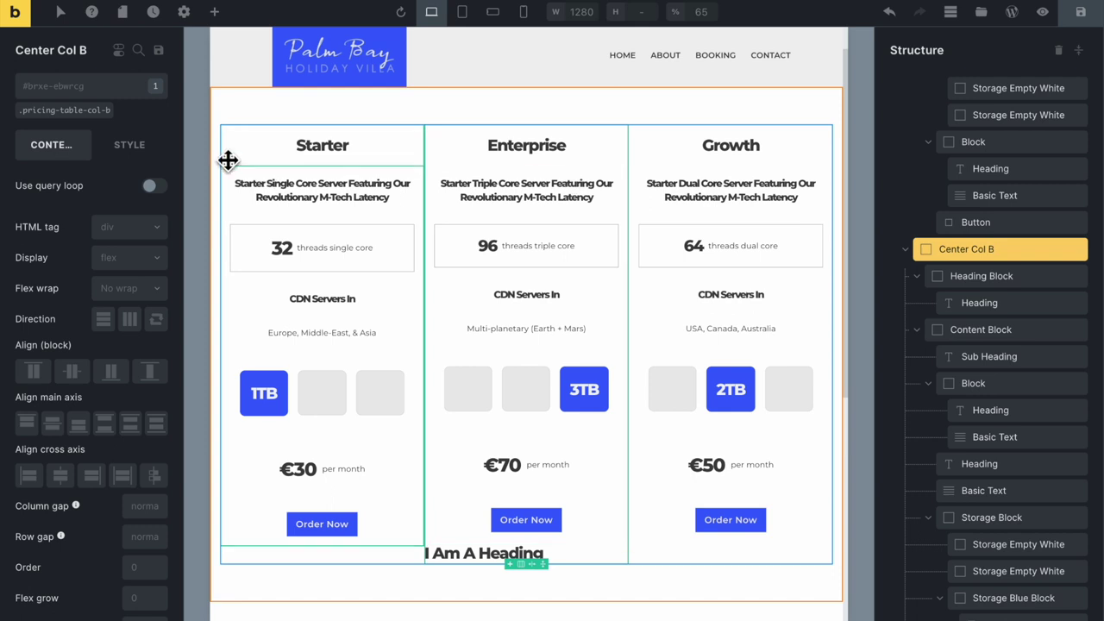
click(86, 111)
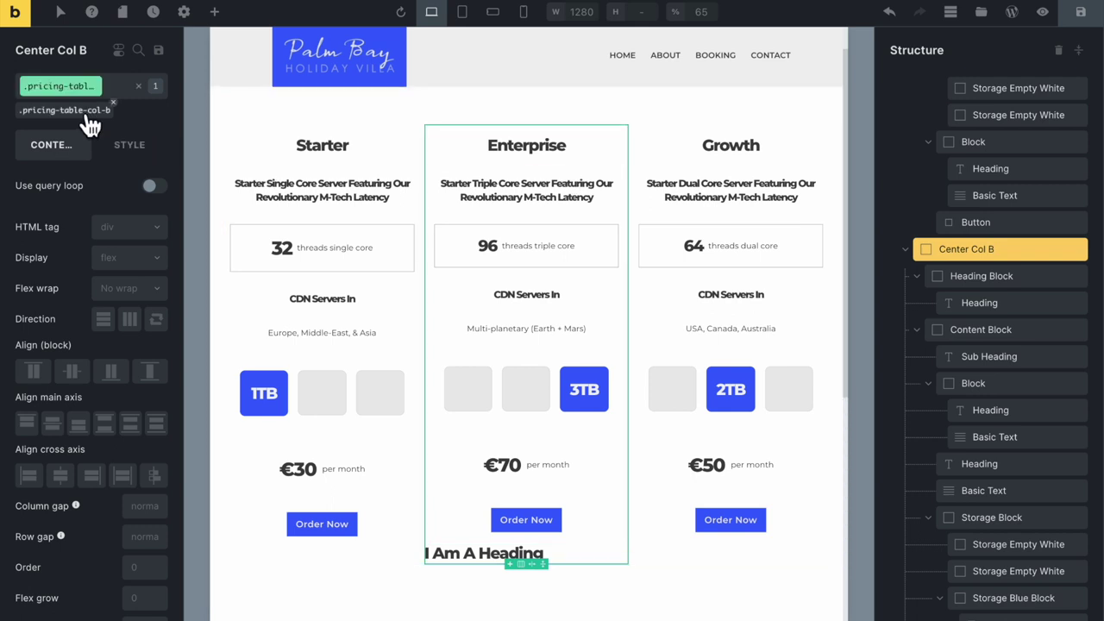
click(130, 144)
click(160, 189)
scroll(147, 380, down, 5)
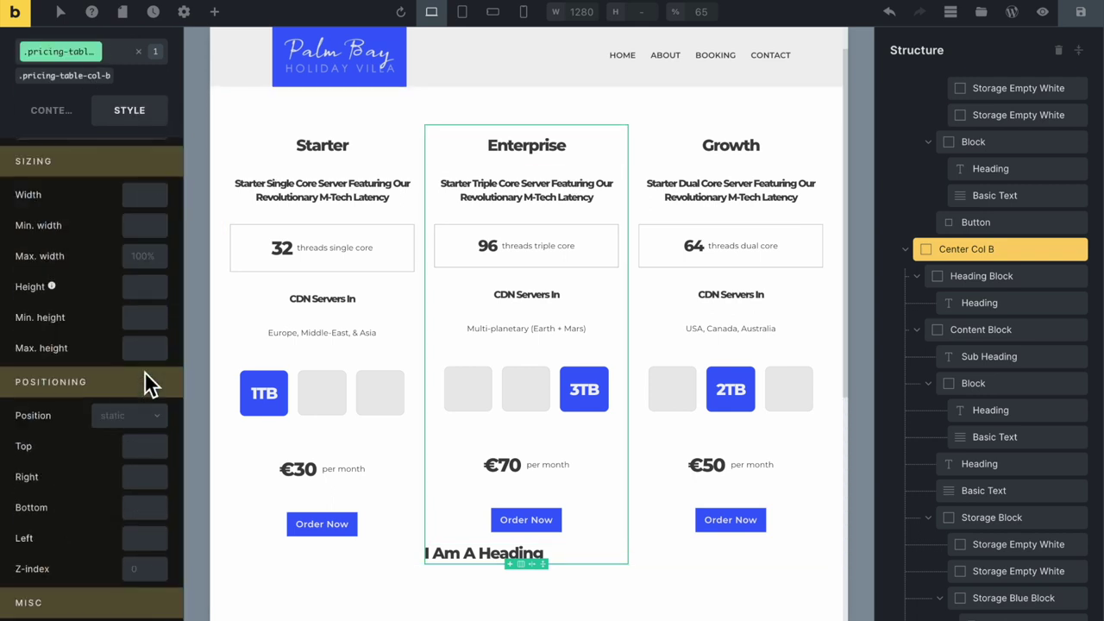
scroll(144, 371, down, 1)
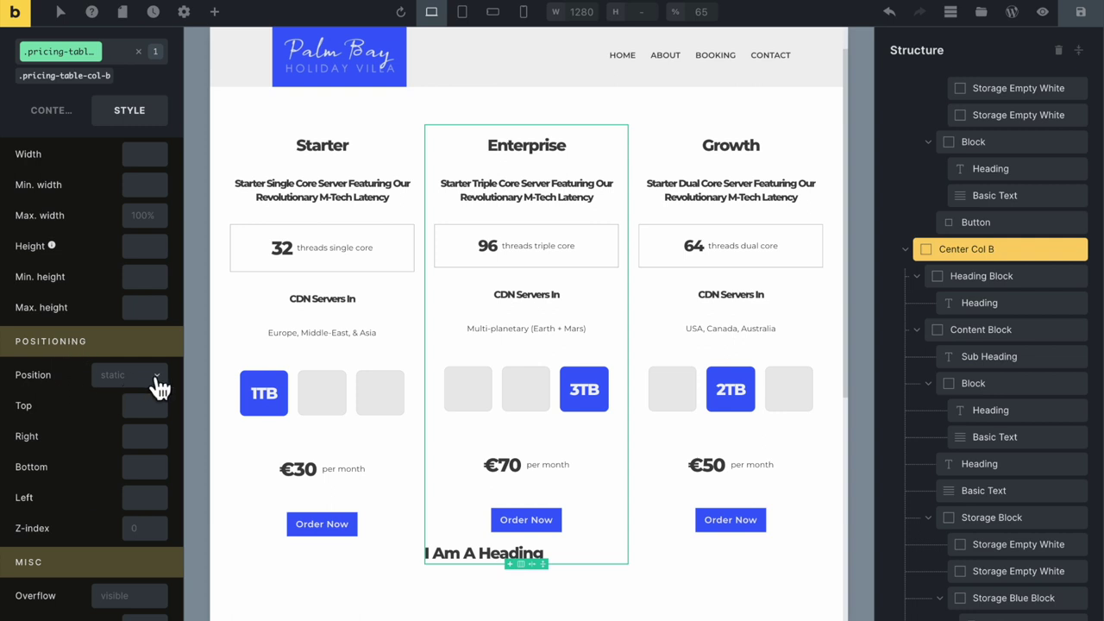
click(159, 387)
click(144, 423)
Set the pricing-table__corner-banner class on the Enterprise column's bottom heading to absolute position with a right offset of 0
click(473, 551)
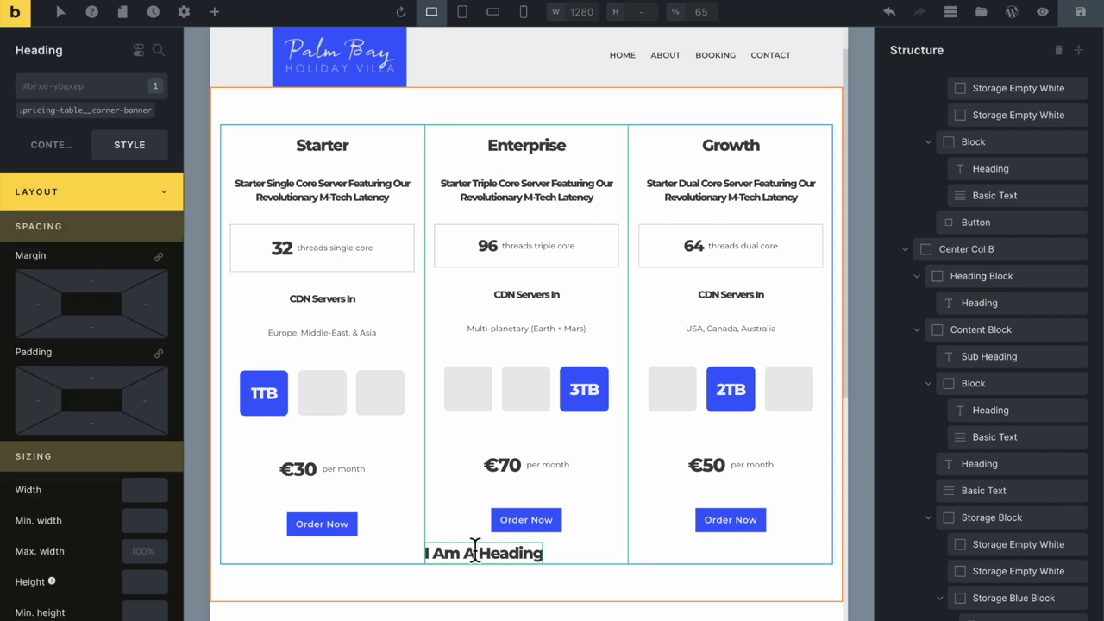
click(114, 121)
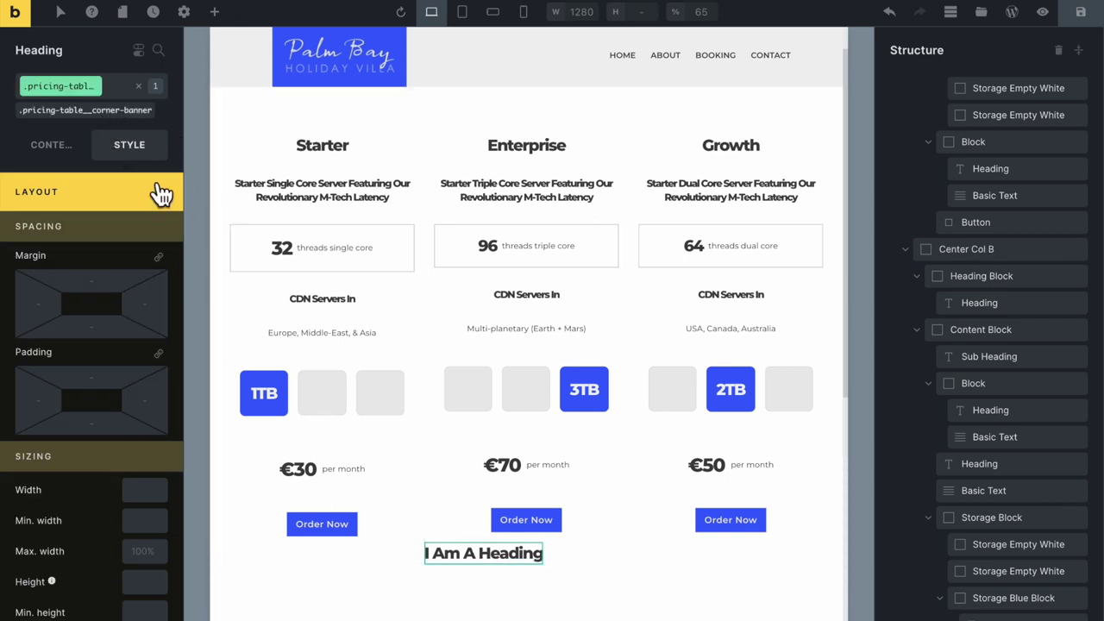
scroll(104, 436, down, 3)
click(148, 466)
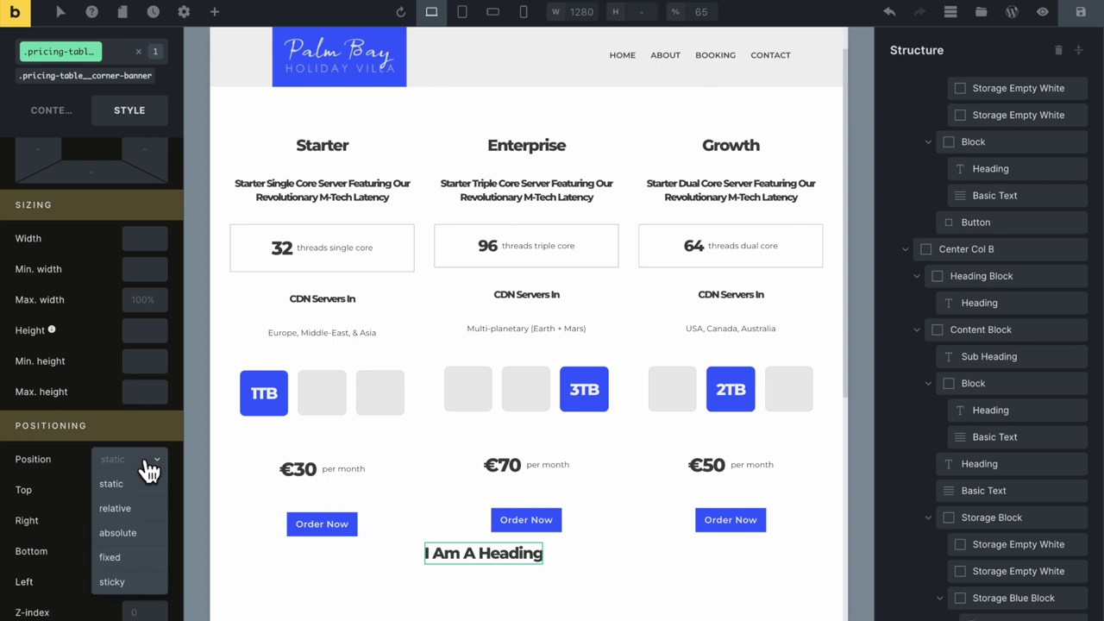
click(138, 491)
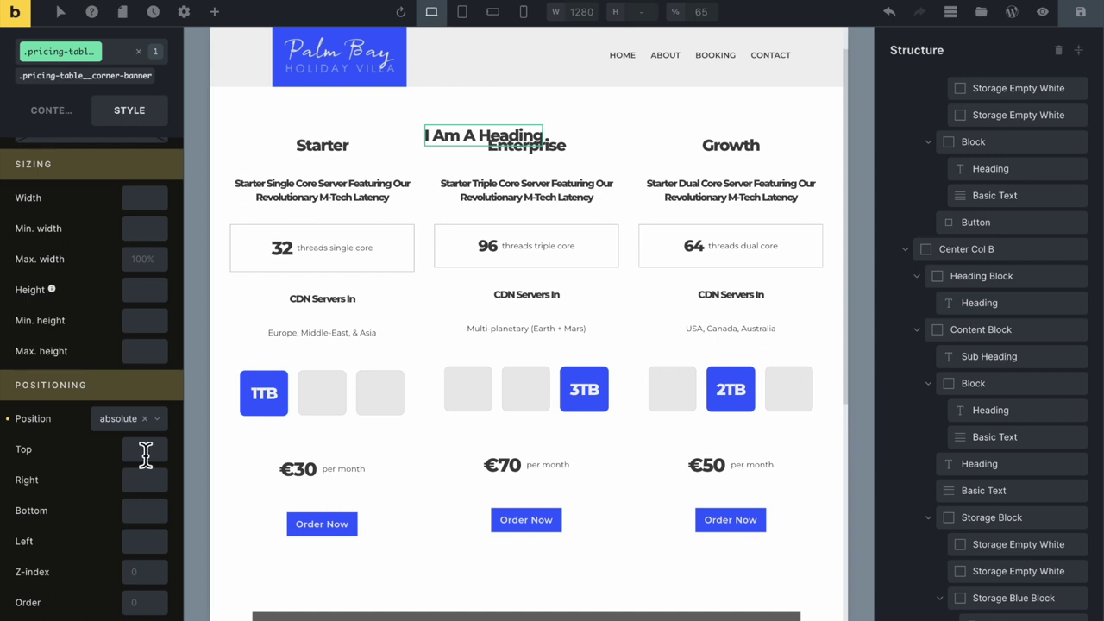
click(146, 481)
text(0)
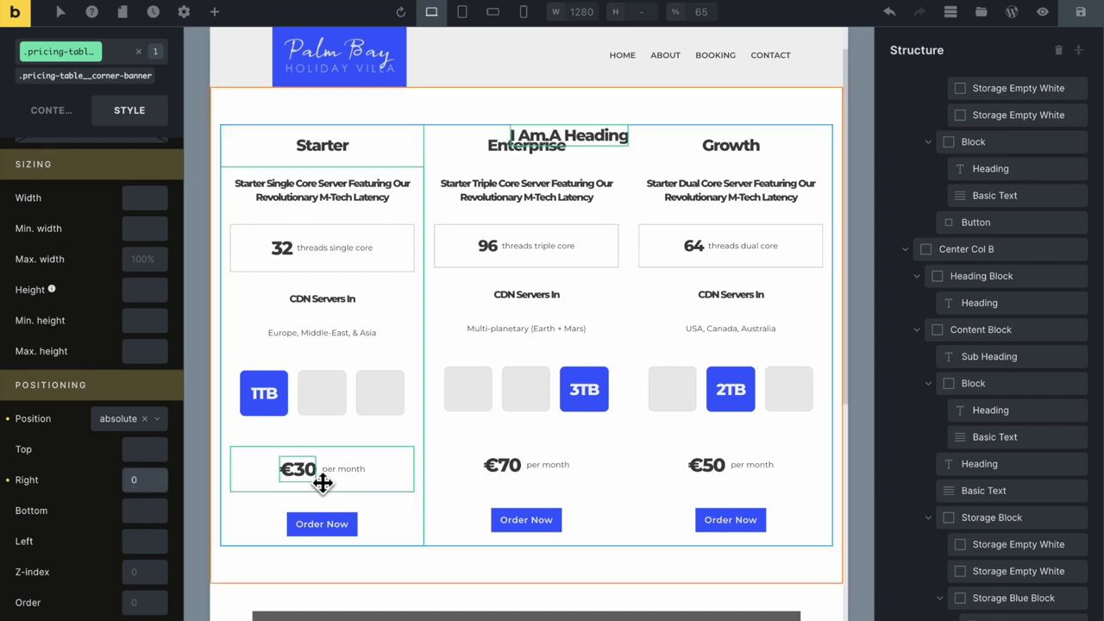
scroll(138, 453, down, 2)
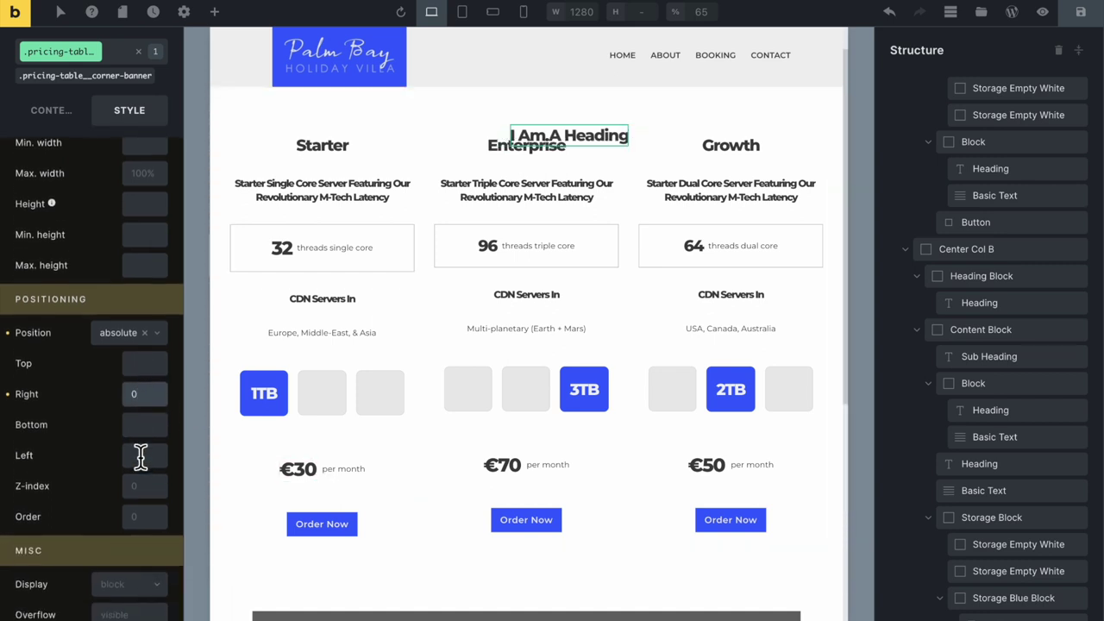
Rotate the corner banner heading 45 degrees around Z through its class's transform
scroll(137, 448, up, 10)
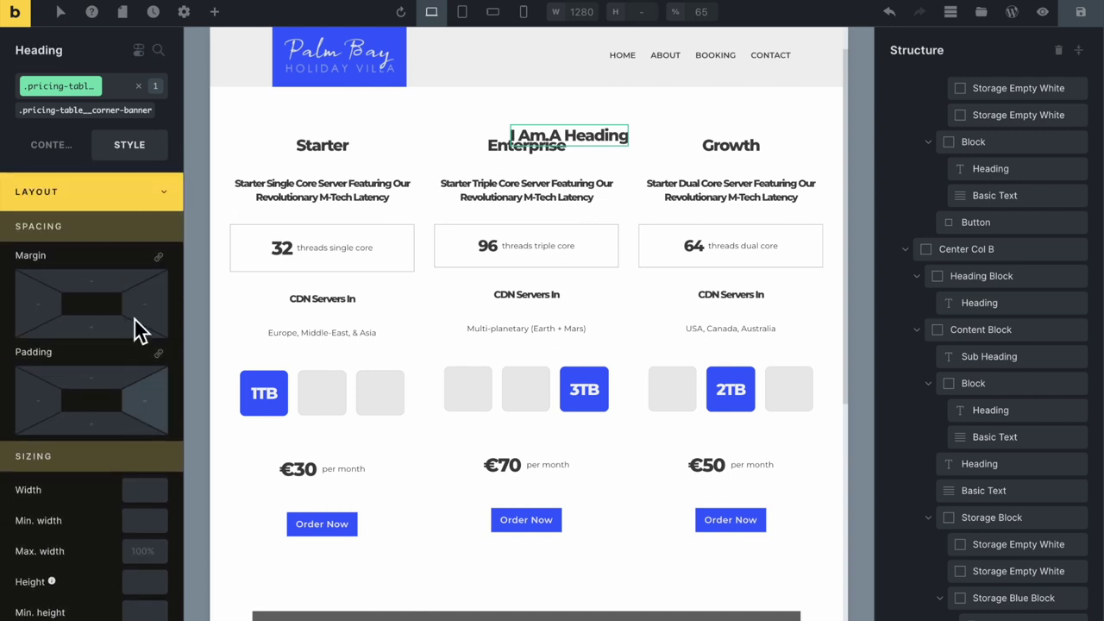
click(161, 193)
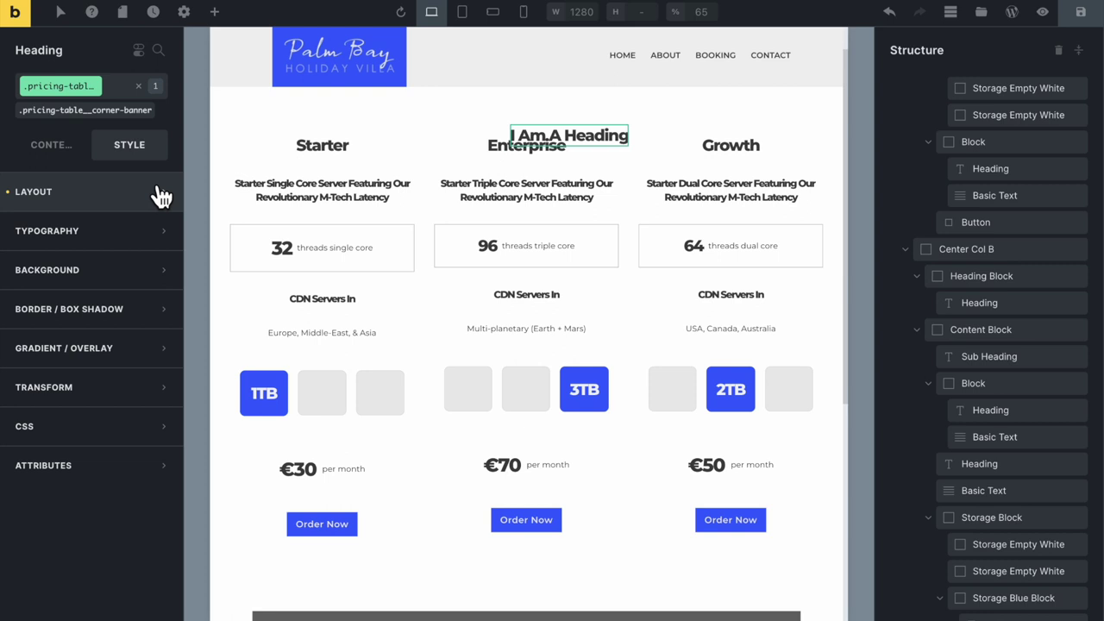
click(154, 394)
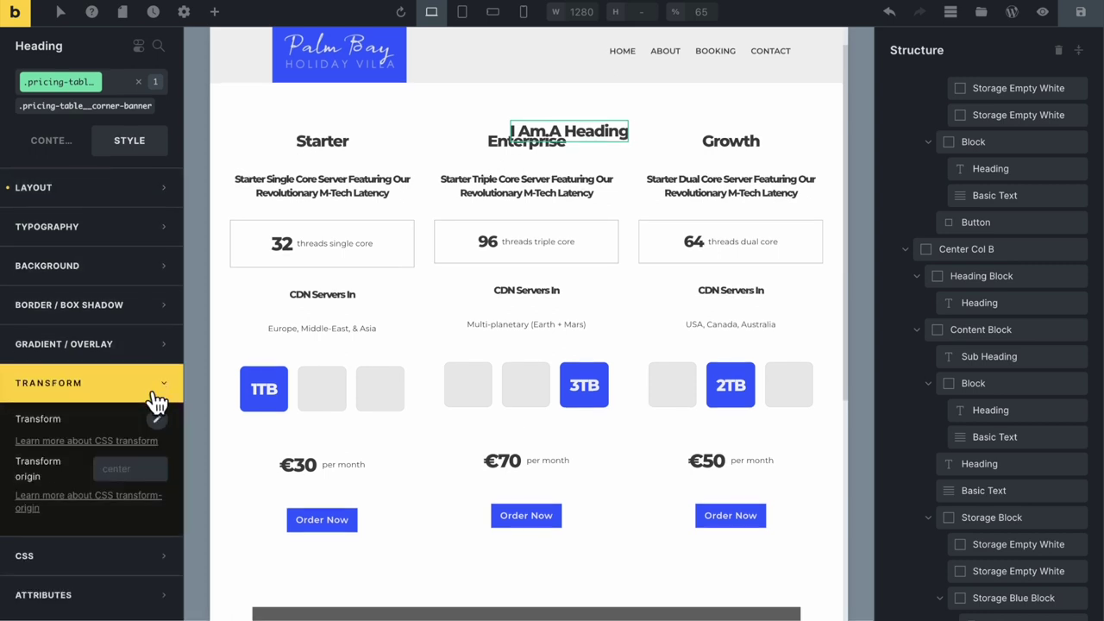
click(156, 419)
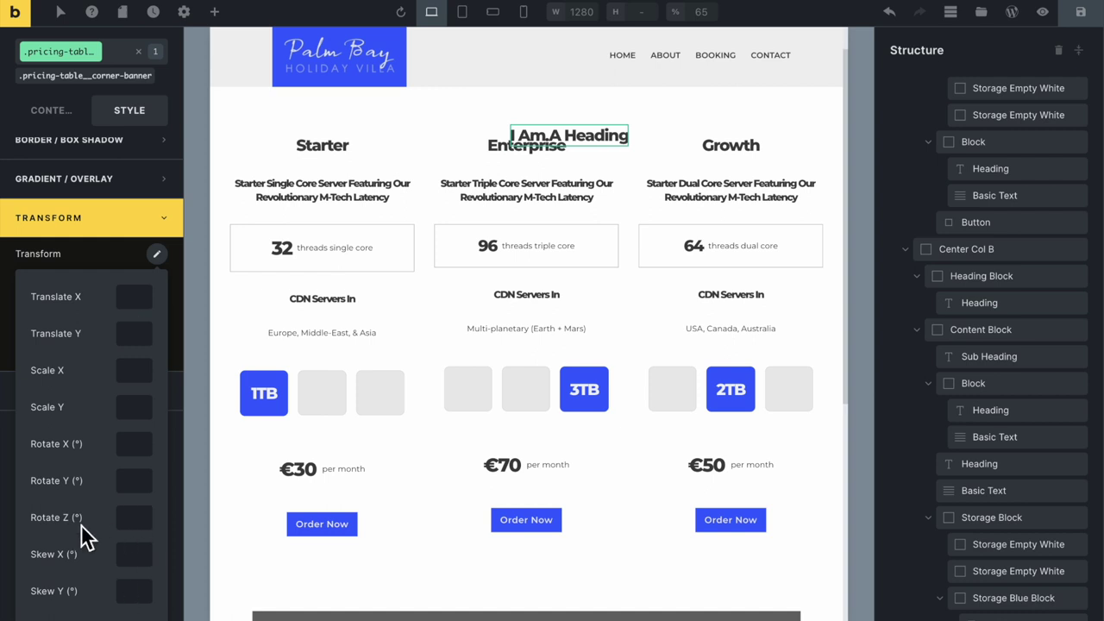
click(138, 517)
text(45)
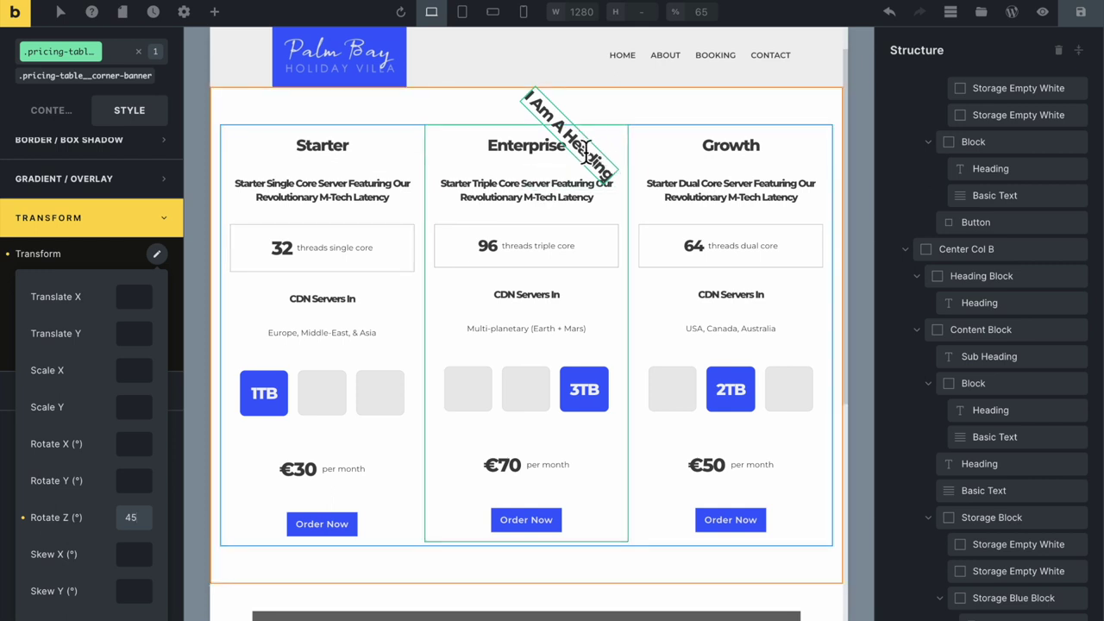
click(173, 223)
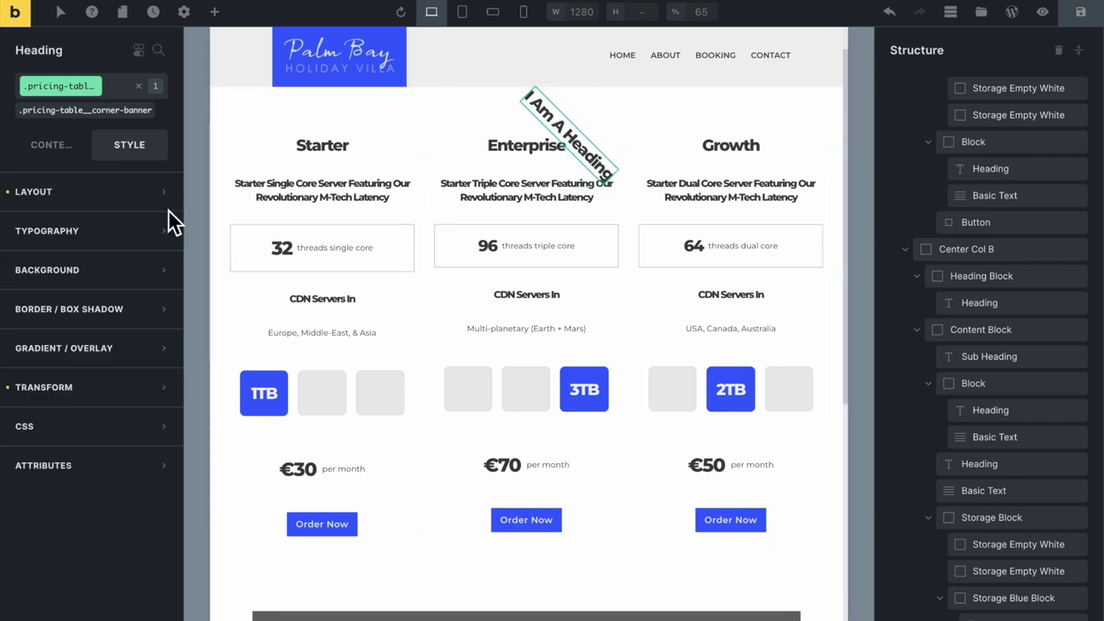
Set the corner banner's top offset to 20px and nudge it up in value to 55px
click(164, 195)
scroll(123, 413, down, 5)
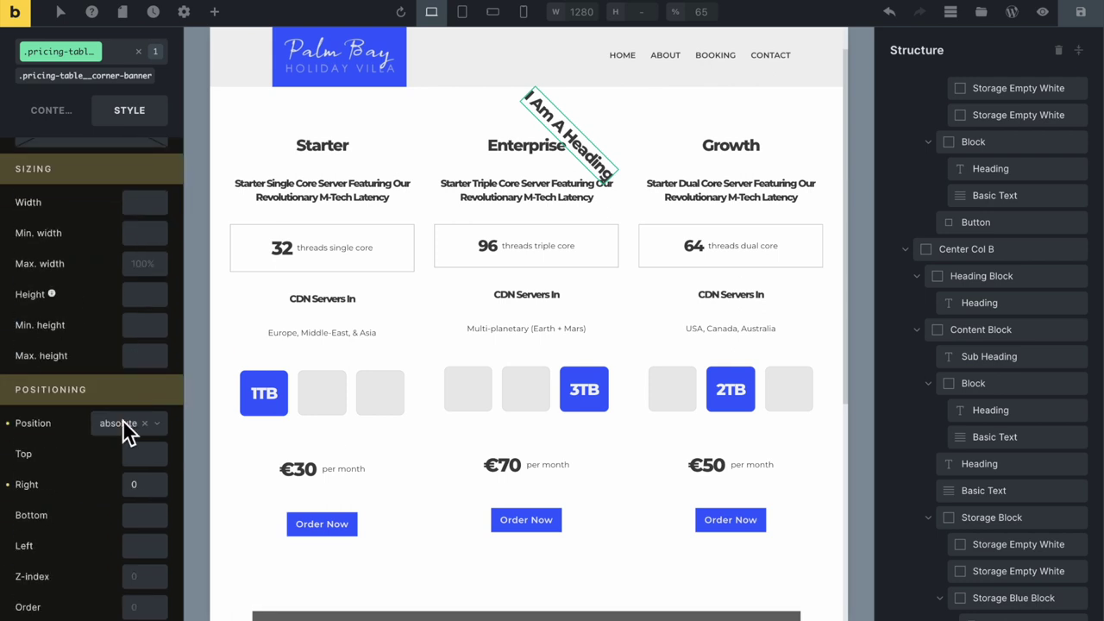
click(146, 457)
text(20px)
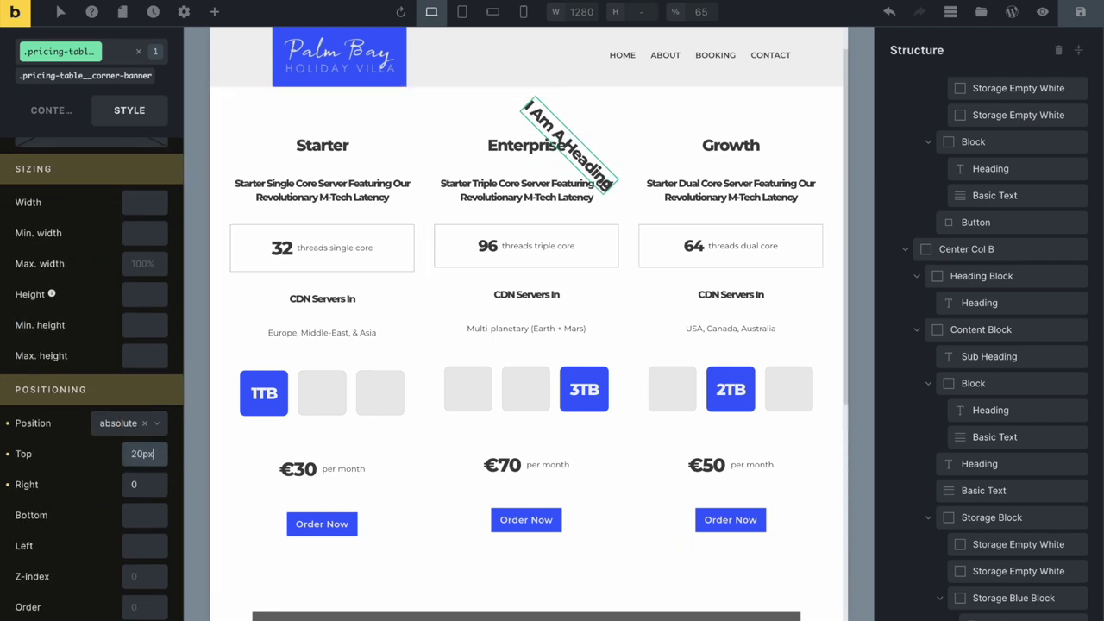
key(Up)
key(Up)
key(Up)
key(Up)
key(Up)
key(Up)
key(Up)
key(Up)
key(Up)
key(Up)
key(Up)
key(Up)
key(Up)
key(Up)
key(Up)
key(Up)
key(Up)
key(Up)
key(Up)
key(Up)
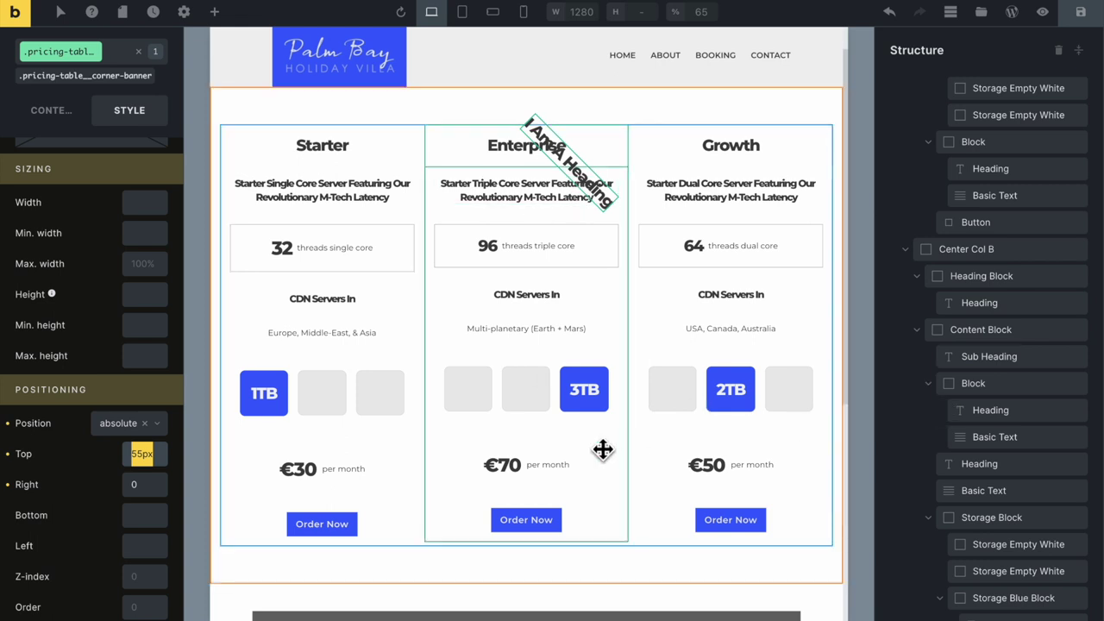
Select Center Col B with its pricing-table-col-b class active and collapse its layout settings
click(1003, 255)
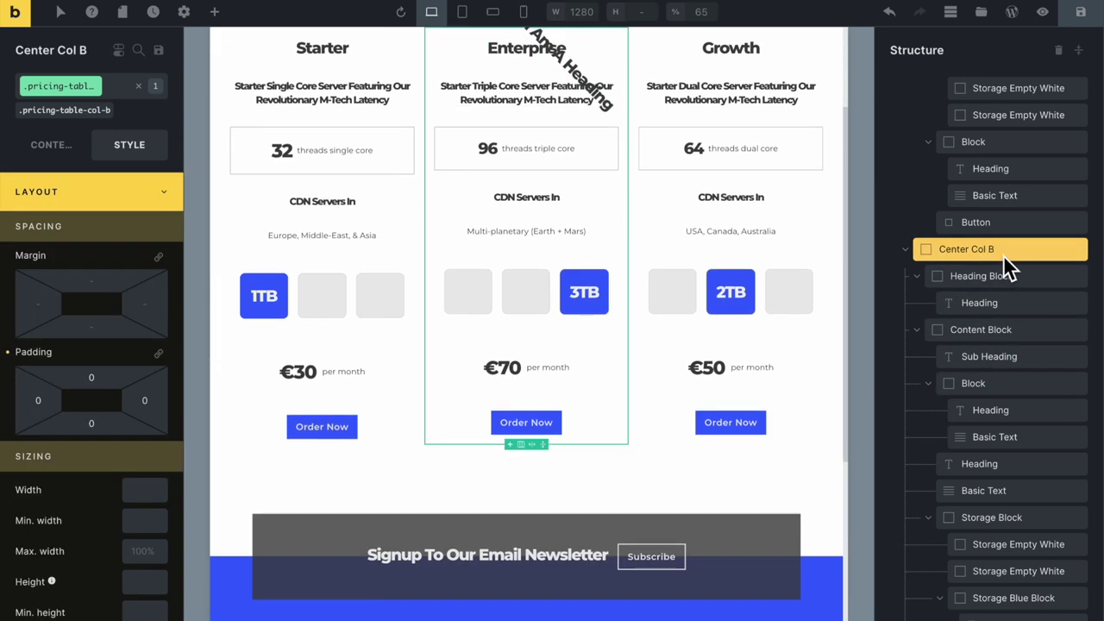
mouse_move(54, 123)
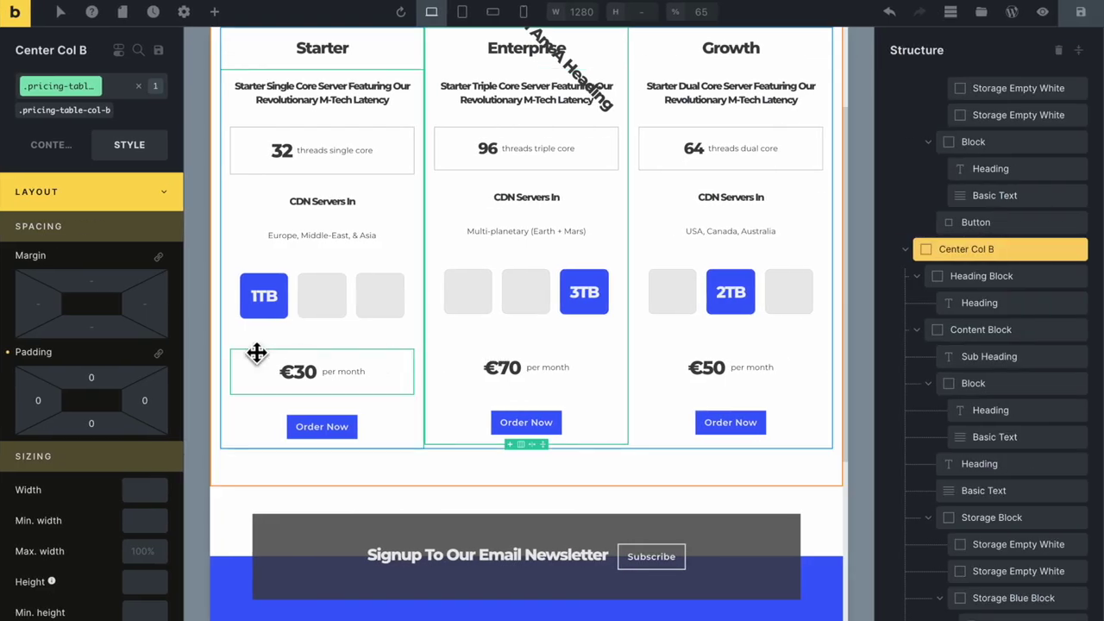
click(166, 201)
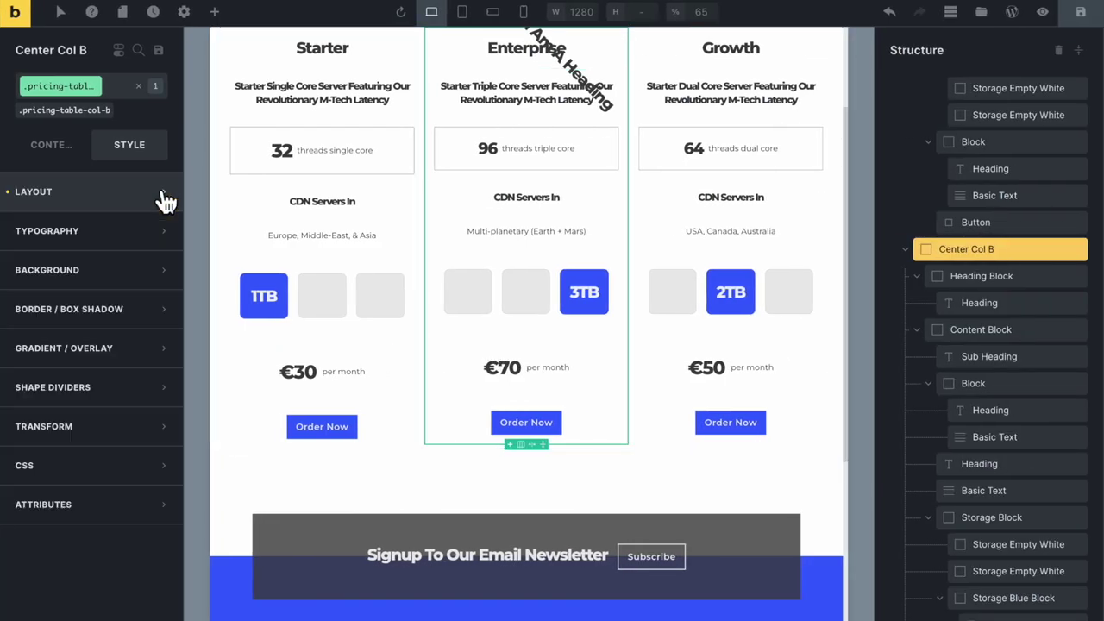
click(147, 271)
scroll(131, 457, down, 3)
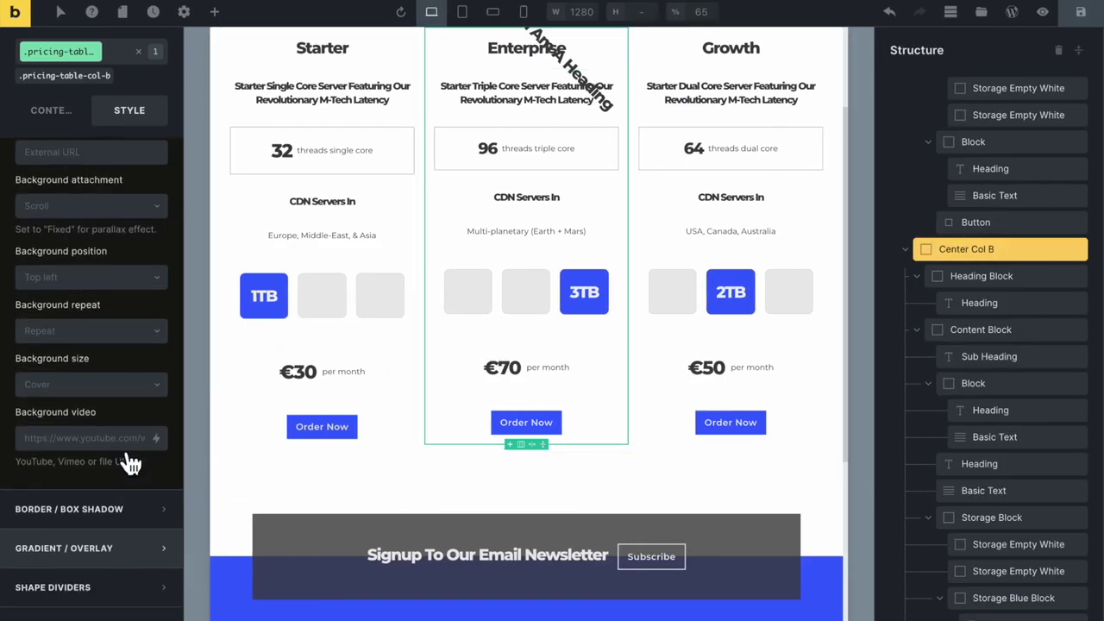
scroll(127, 461, up, 2)
scroll(127, 450, up, 1)
scroll(127, 450, down, 1)
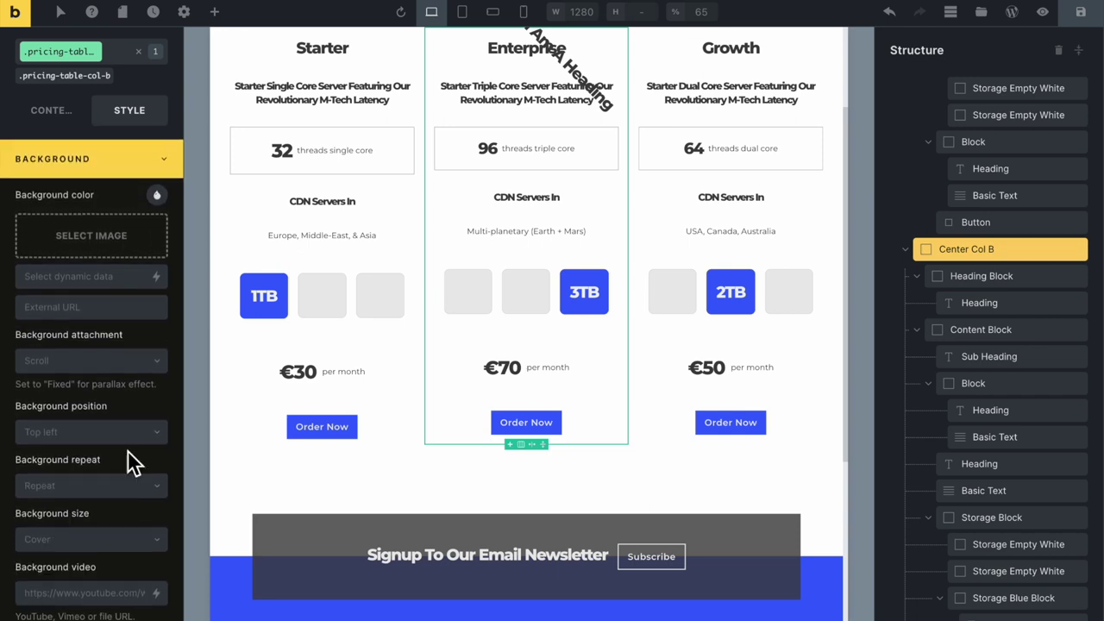
click(156, 196)
scroll(128, 485, down, 1)
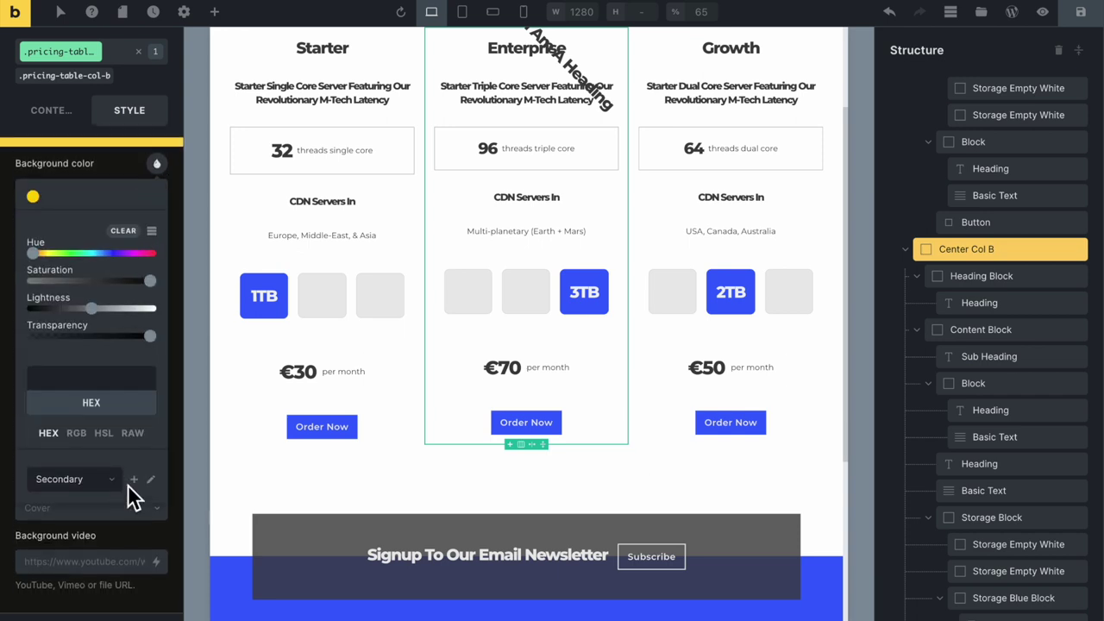
click(158, 166)
scroll(129, 388, down, 4)
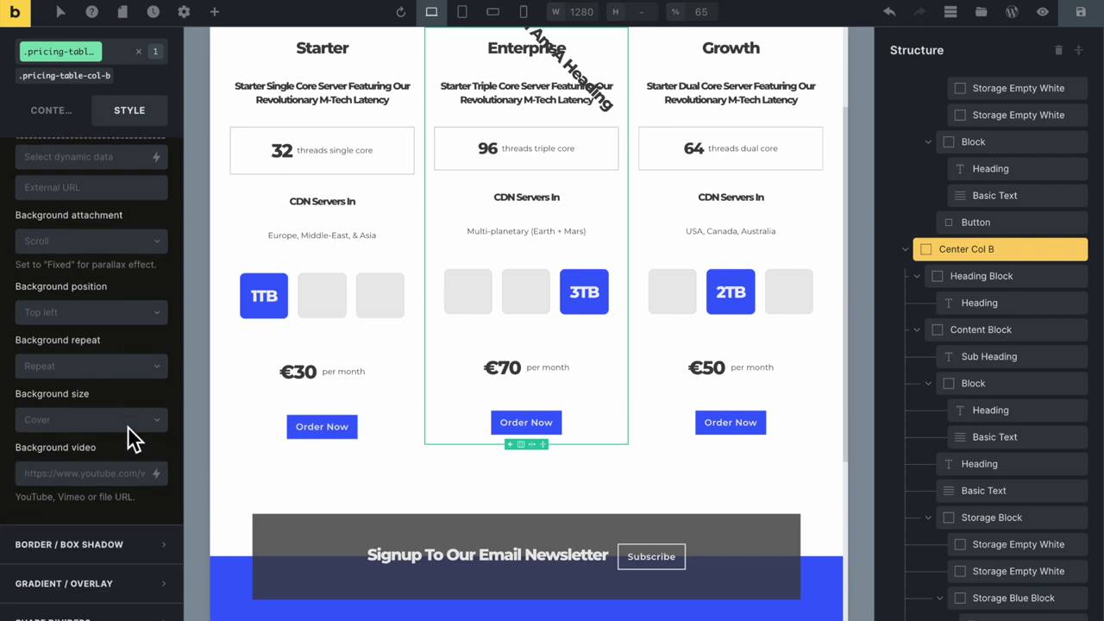
click(129, 366)
Add a gradient applied as Overlay to the pricing-table-col-b class and give it two color entries
click(156, 352)
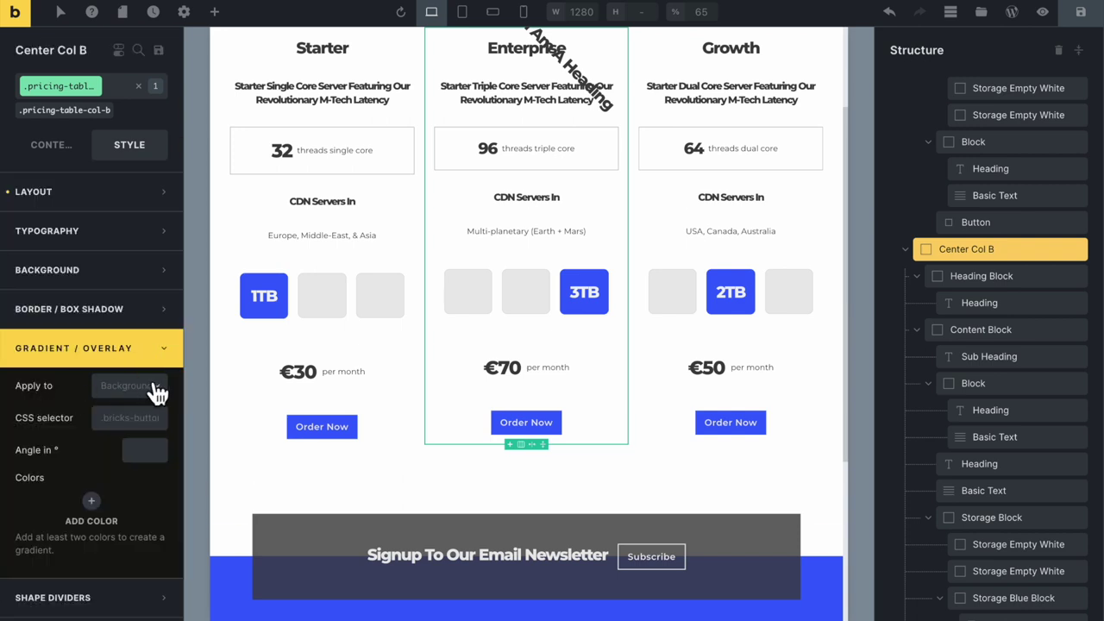
click(156, 388)
click(138, 430)
click(92, 500)
click(106, 508)
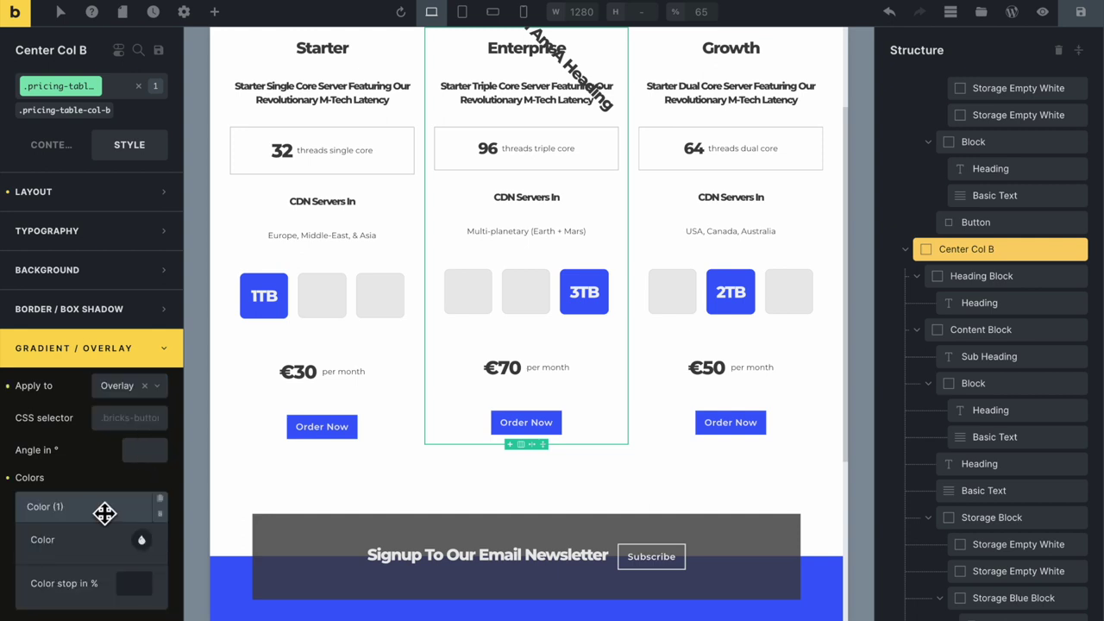
scroll(112, 507, down, 1)
click(92, 578)
scroll(92, 586, down, 1)
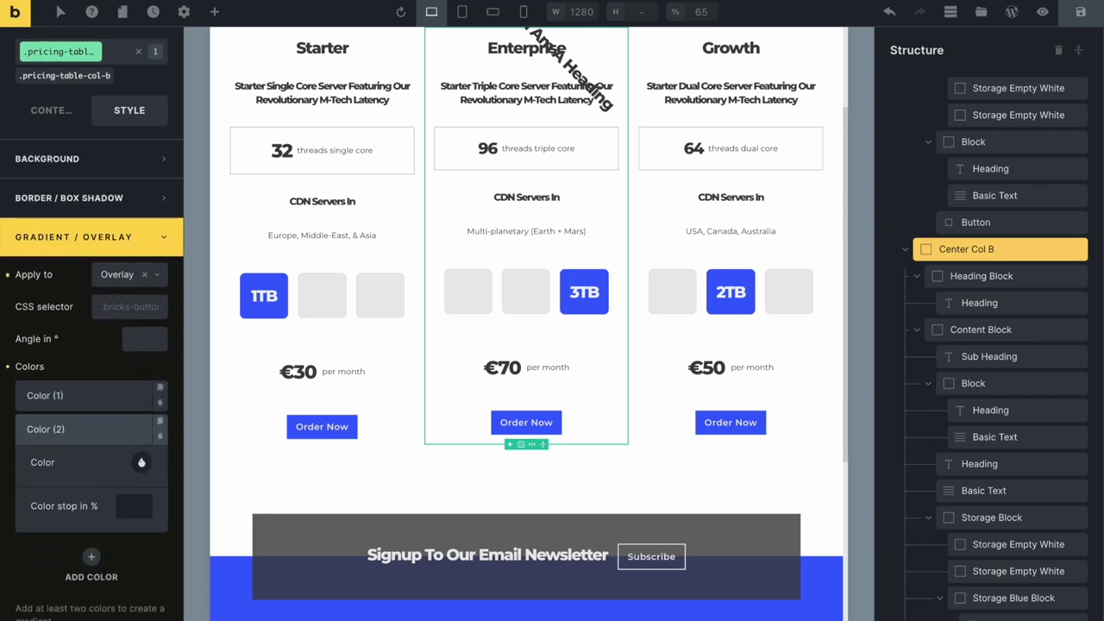
Set the gradient's Color (2) to the blue #3862ff from the Primary palette
click(120, 441)
click(119, 440)
click(142, 463)
scroll(110, 595, down, 3)
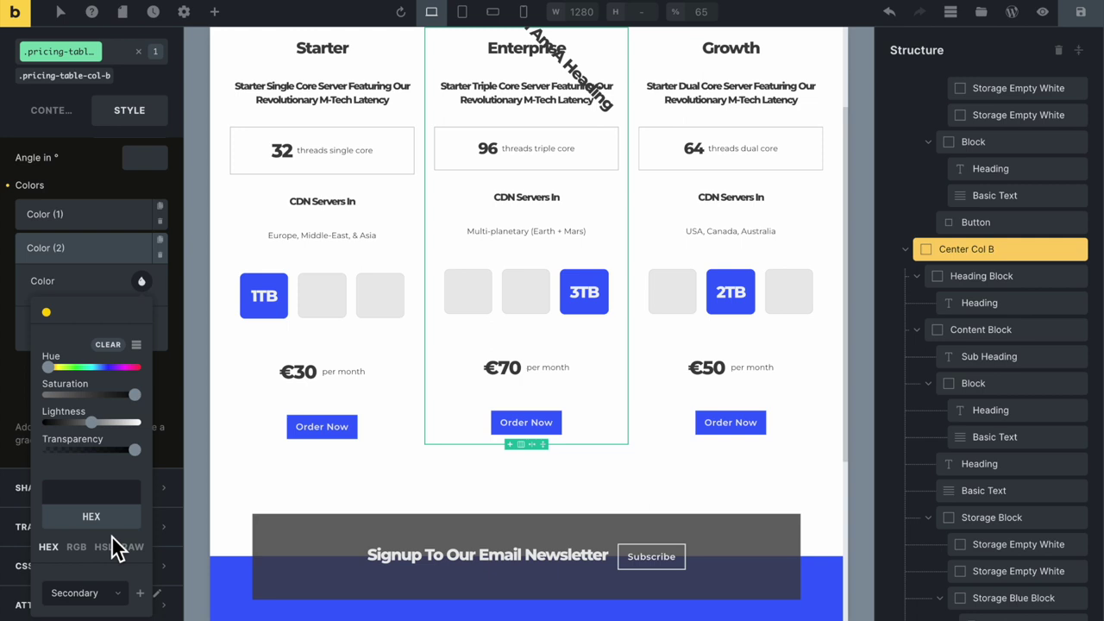
click(91, 587)
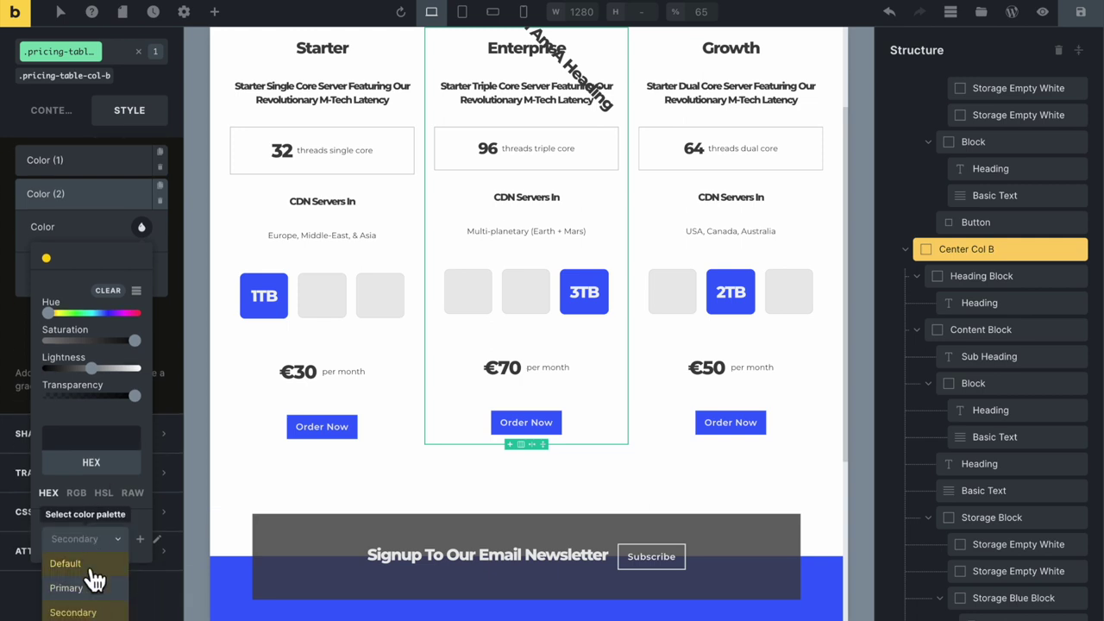
click(93, 584)
scroll(119, 291, up, 1)
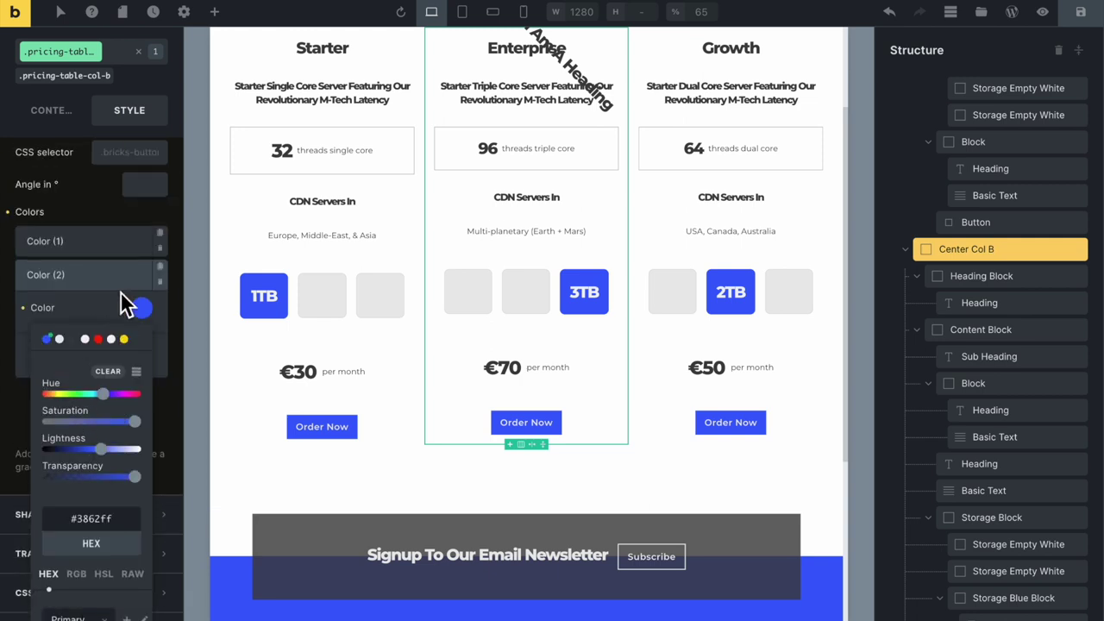
Set the gradient's Color (1) to the Primary palette's blue and lighten it to #7a95ff
click(120, 304)
scroll(129, 345, up, 1)
click(129, 297)
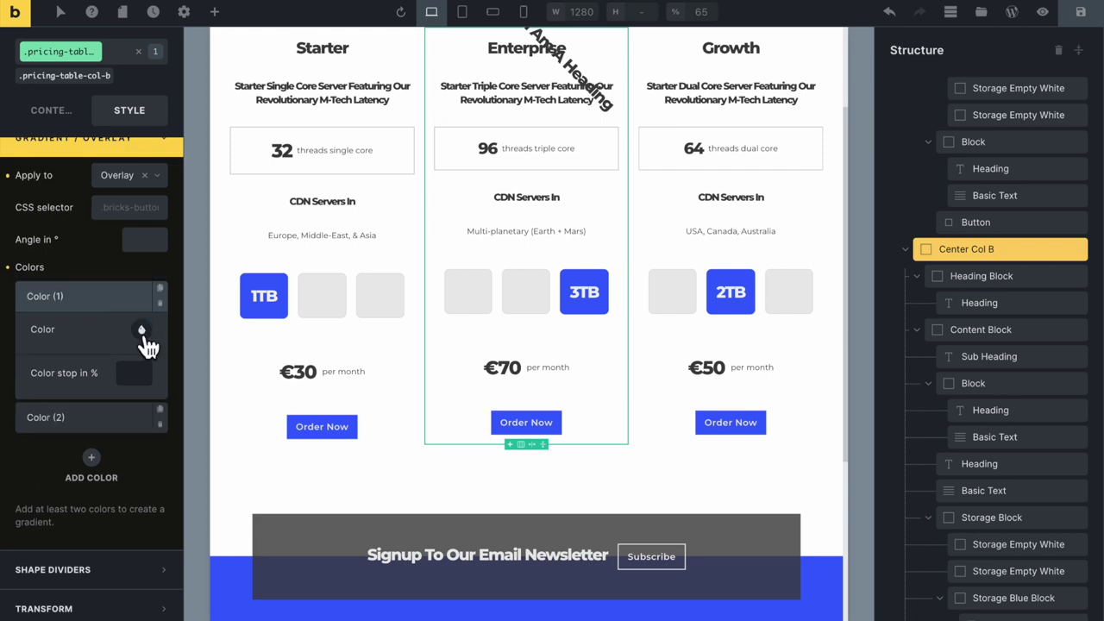
click(141, 329)
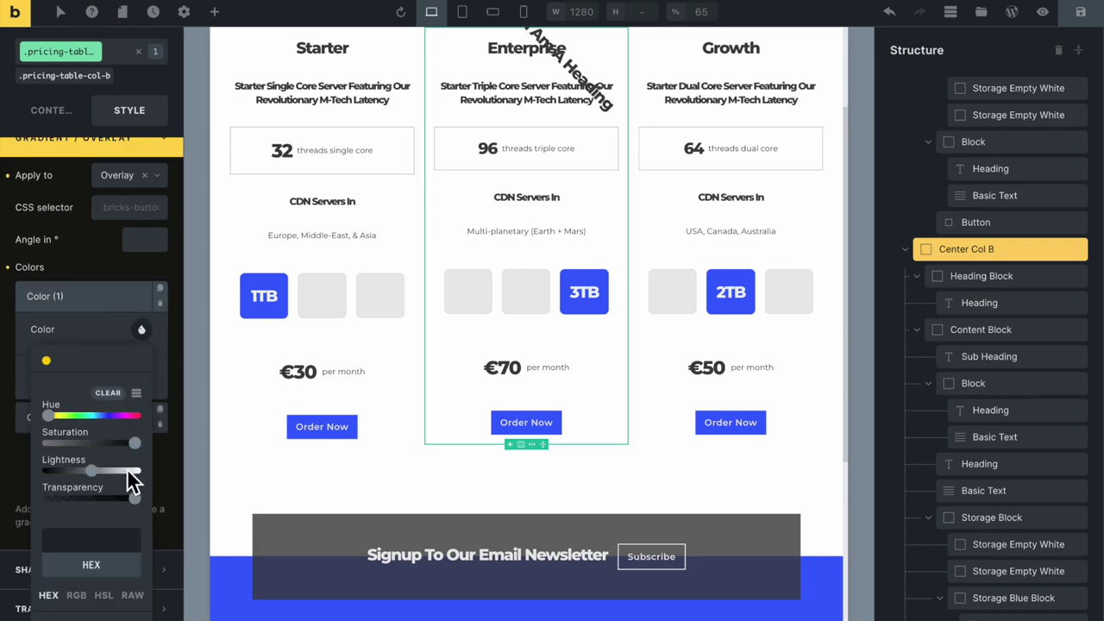
scroll(129, 478, down, 2)
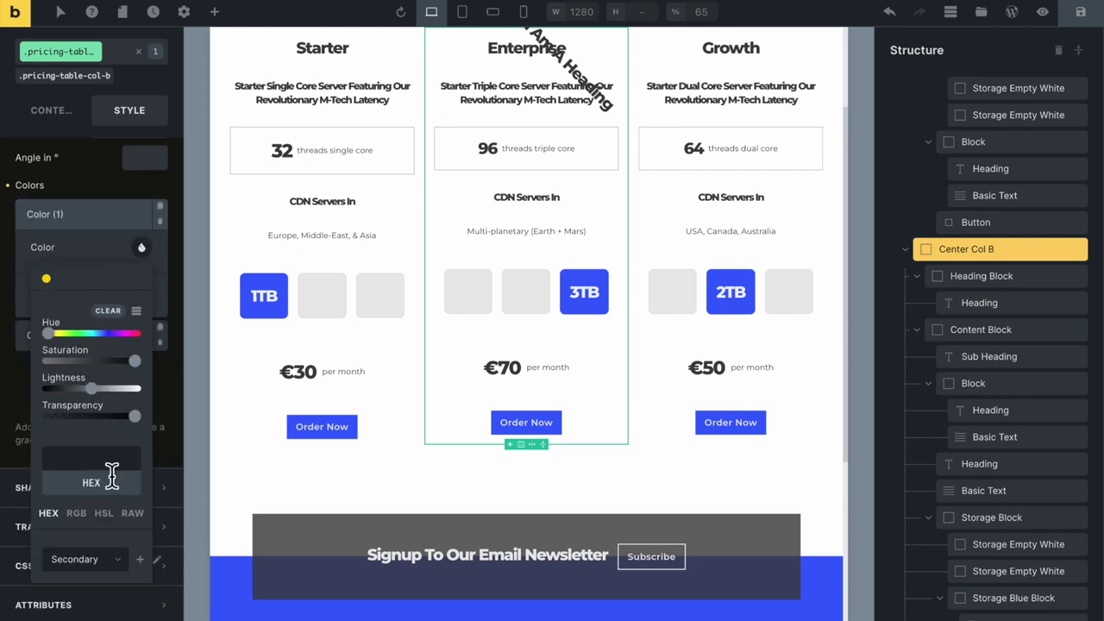
click(108, 559)
click(91, 582)
scroll(95, 517, up, 2)
click(46, 346)
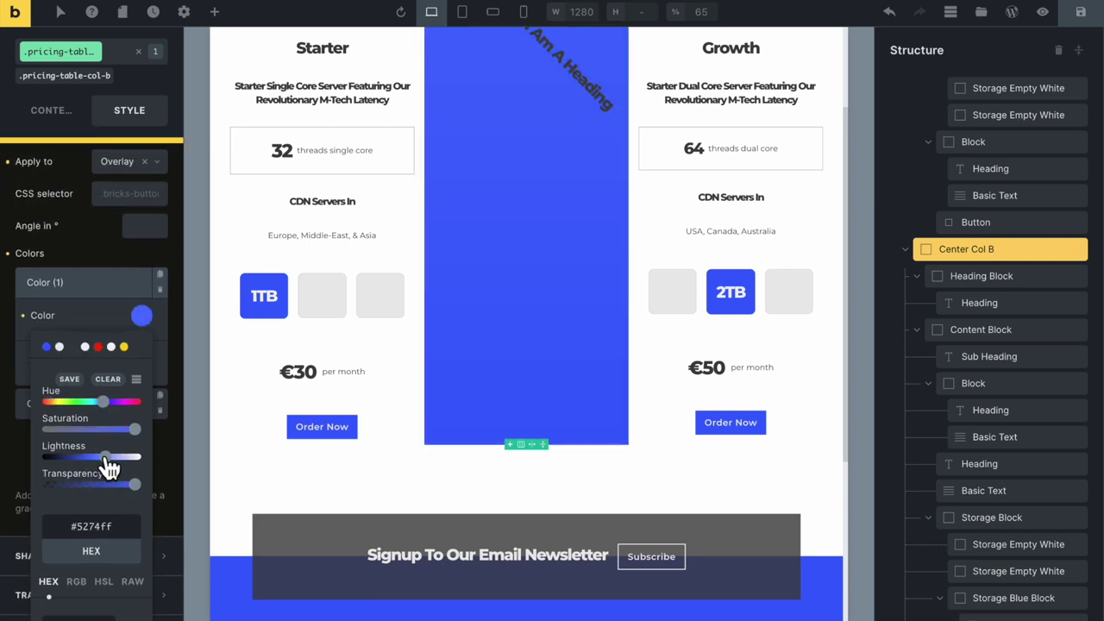
mouse_move(105, 458)
mouse_down()
mouse_move(131, 457)
mouse_move(53, 464)
mouse_move(116, 472)
mouse_up()
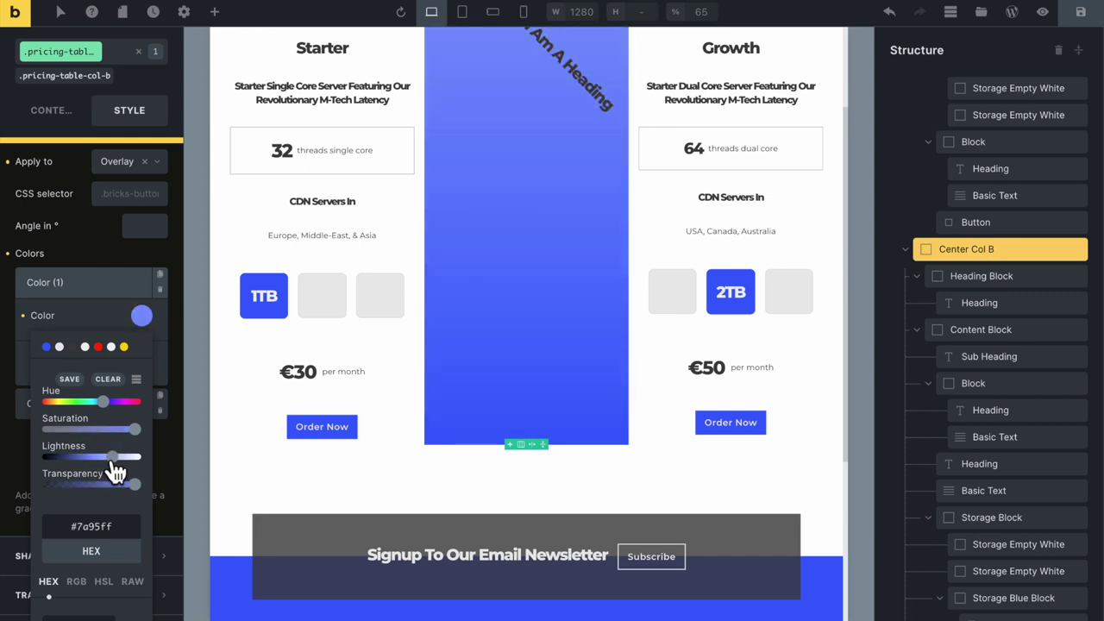
Darken the gradient's Color (2) to a deep blue by lowering its lightness
click(110, 324)
click(69, 402)
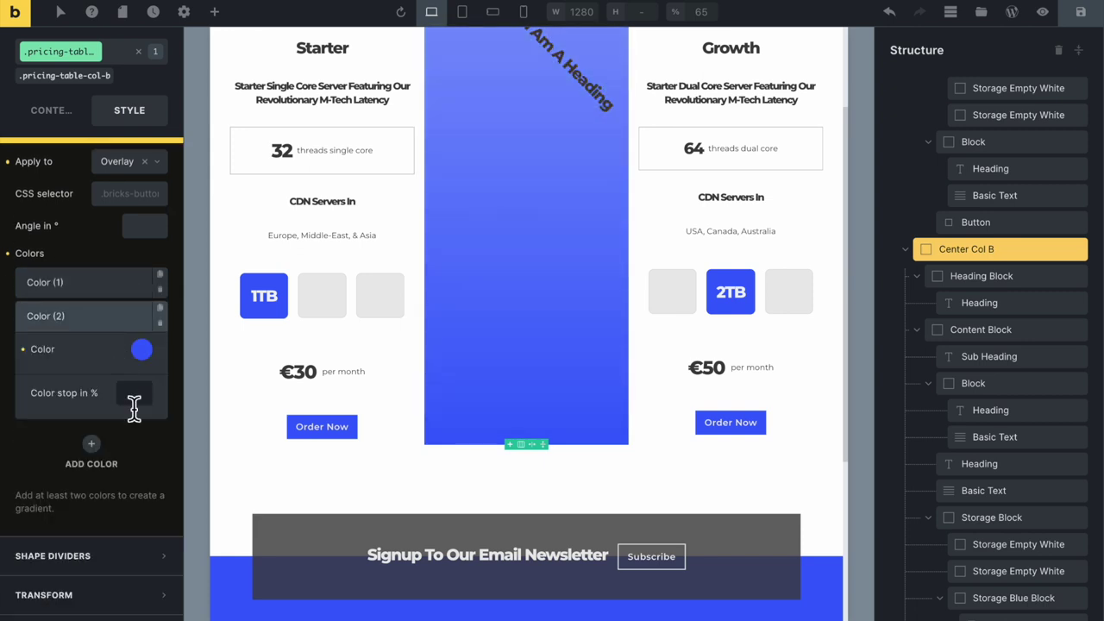
click(141, 350)
drag(103, 502, 84, 457)
click(113, 293)
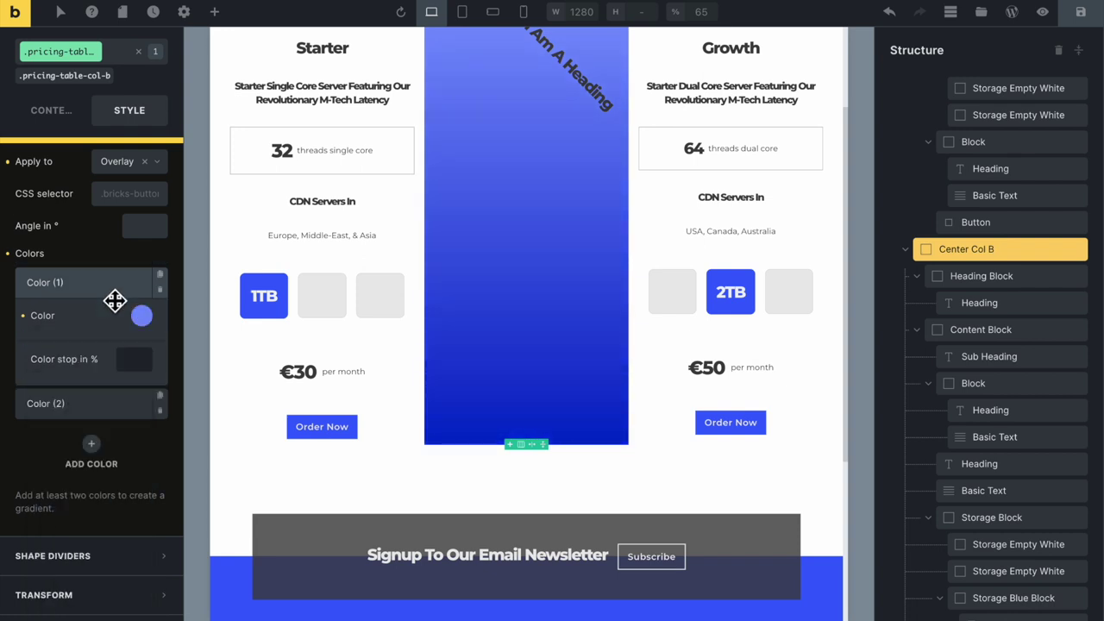
Darken the gradient's Color (1) to the blue #5274ff by lowering its lightness
click(142, 319)
drag(117, 455, 108, 464)
scroll(327, 305, up, 2)
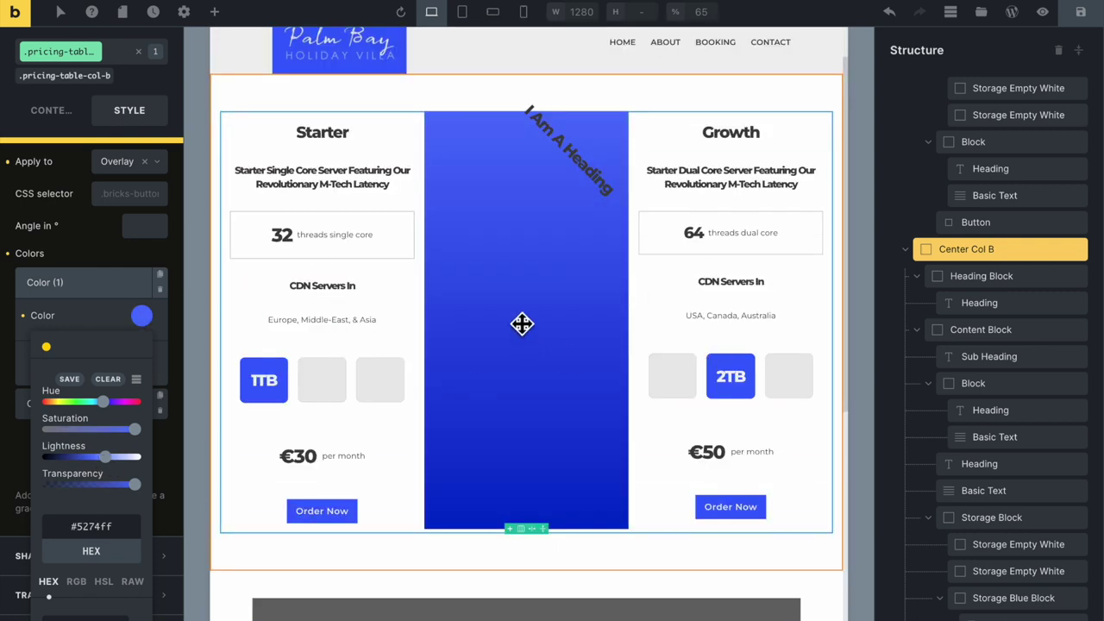
click(116, 253)
Clear the gradient's Overlay setting in the pricing-table-col-b class so it applies to the default Background
scroll(117, 253, up, 1)
scroll(117, 253, up, 1)
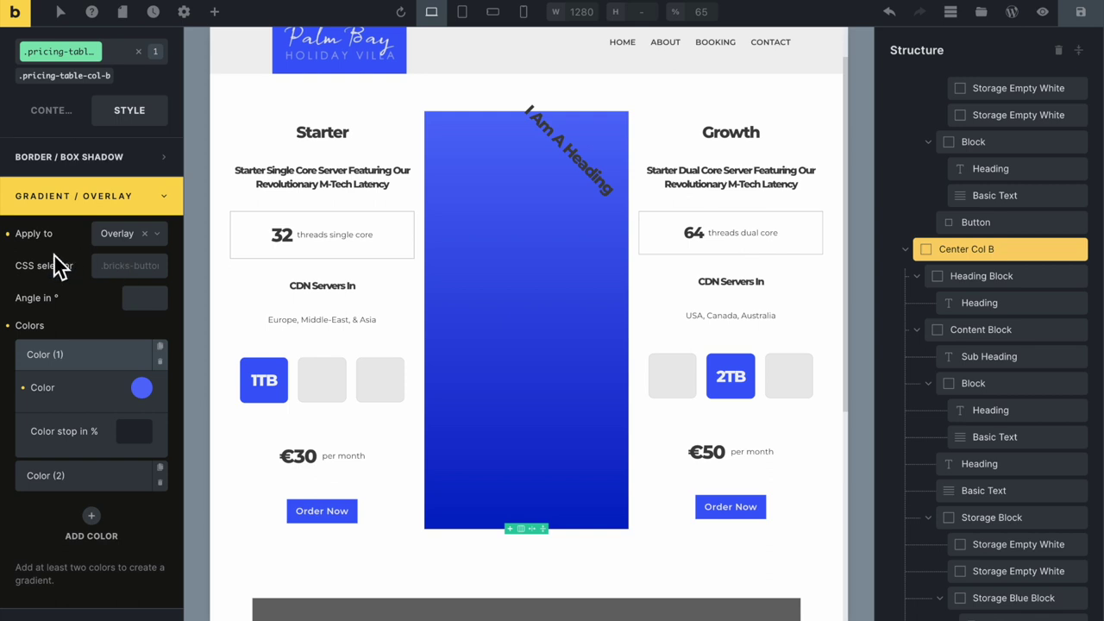
click(145, 232)
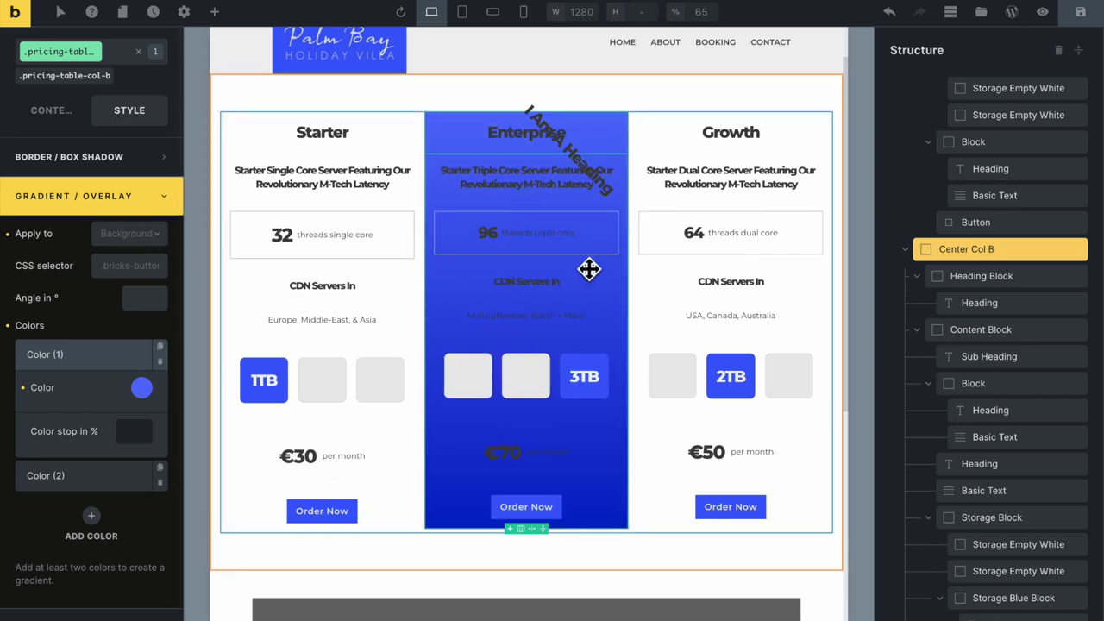
Set the Top offset of the Enterprise column's rotated corner-banner heading to 72px
click(583, 158)
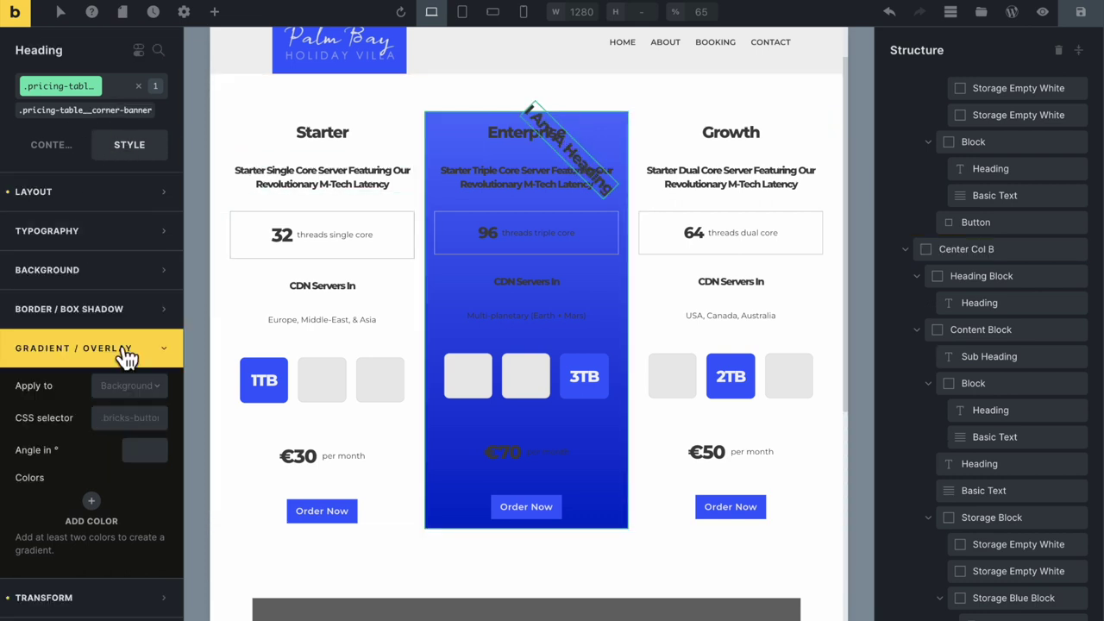
click(148, 198)
scroll(121, 425, down, 1)
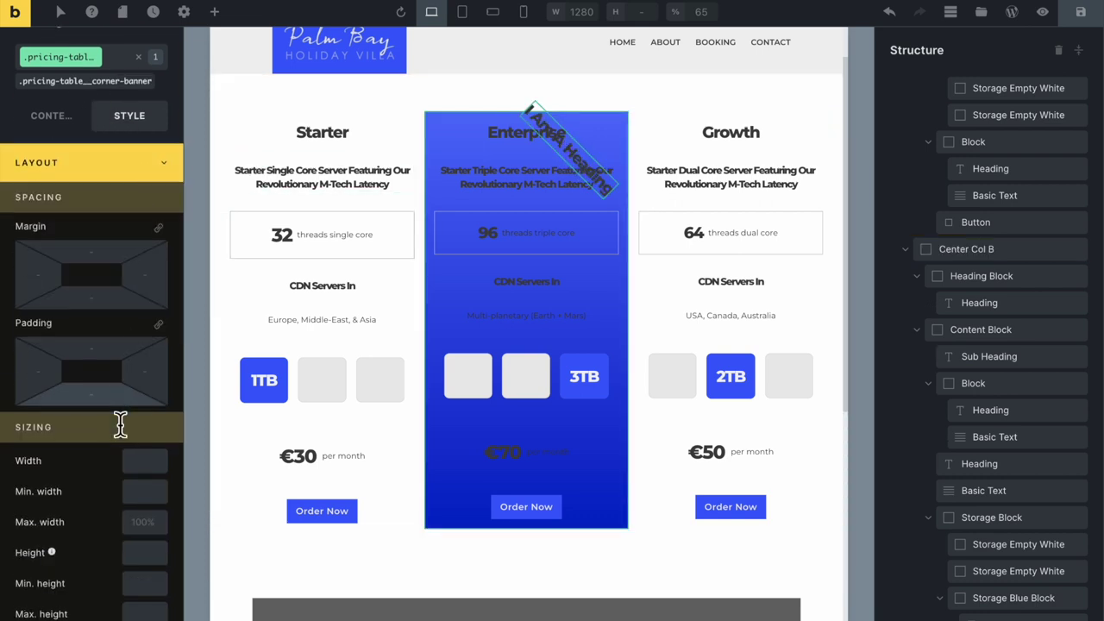
scroll(121, 424, down, 5)
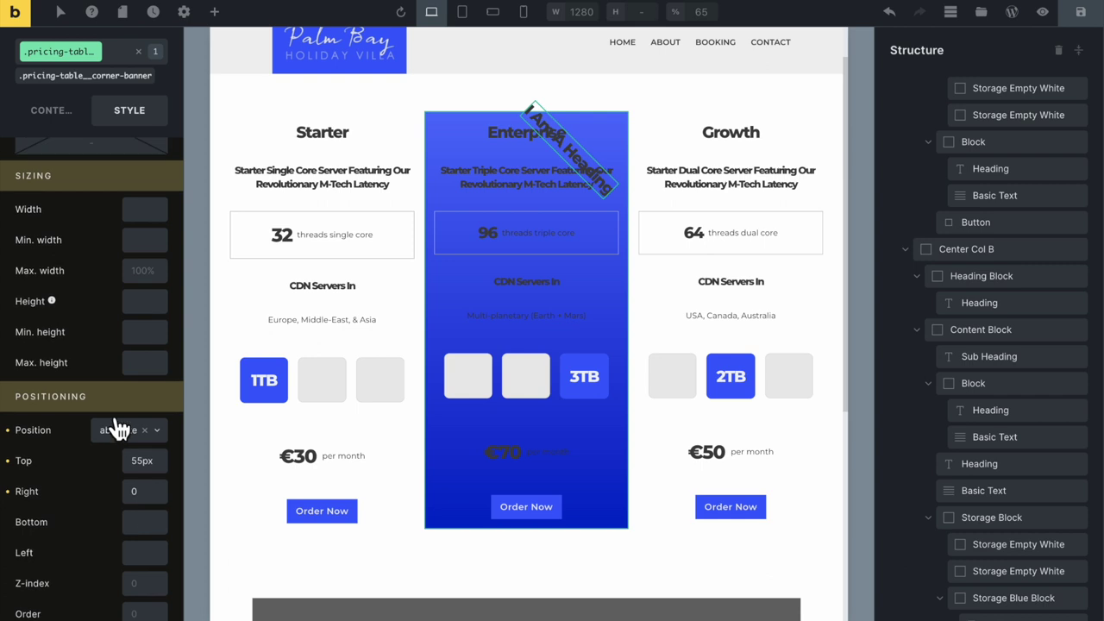
click(162, 479)
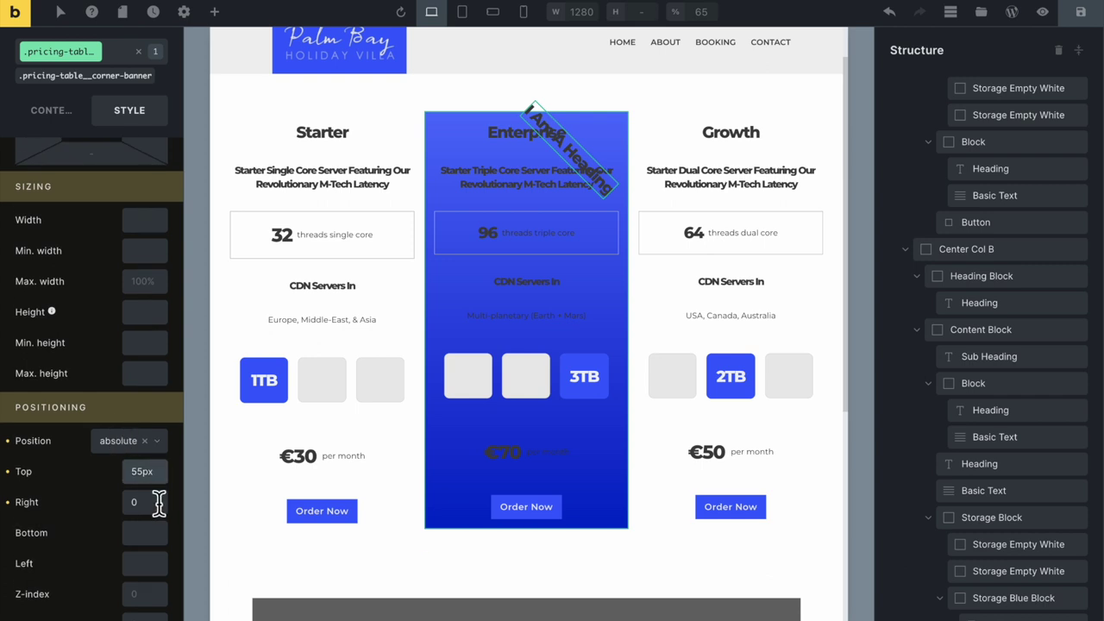
key(Up)
key(Up)
key(Up)
key(Up)
key(Up)
key(Up)
key(Up)
key(Up)
key(Up)
key(Up)
key(Up)
key(Up)
key(Up)
key(Up)
key(Up)
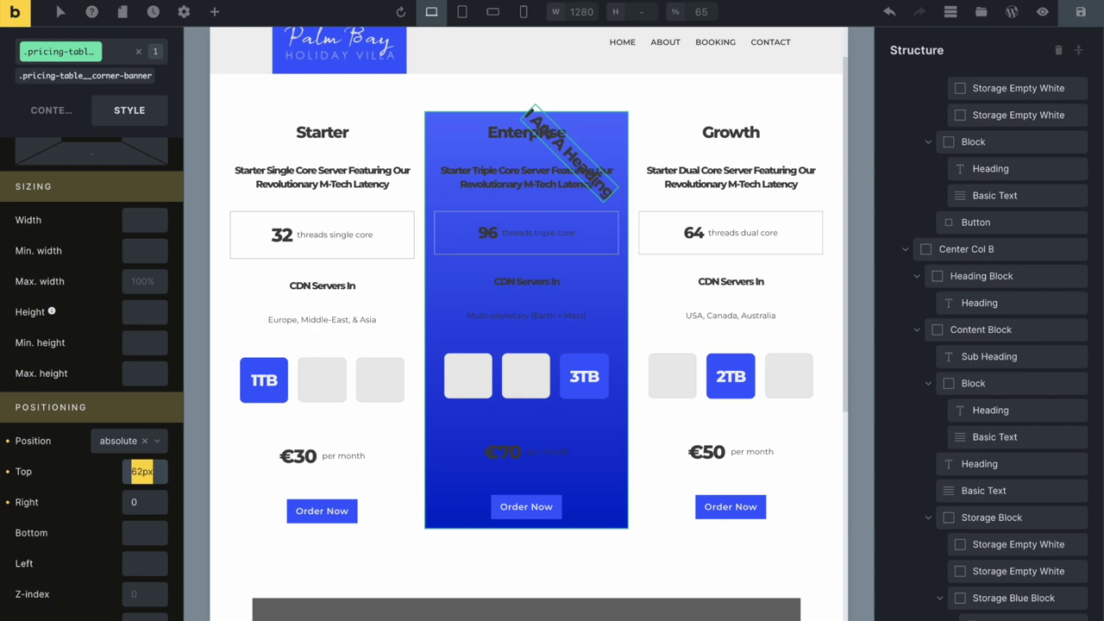
Set the corner banner's Right offset to -31
click(155, 506)
text(-31)
key(Down)
key(Down)
key(Down)
key(Down)
key(Down)
key(Down)
key(Down)
key(Down)
key(Down)
key(Down)
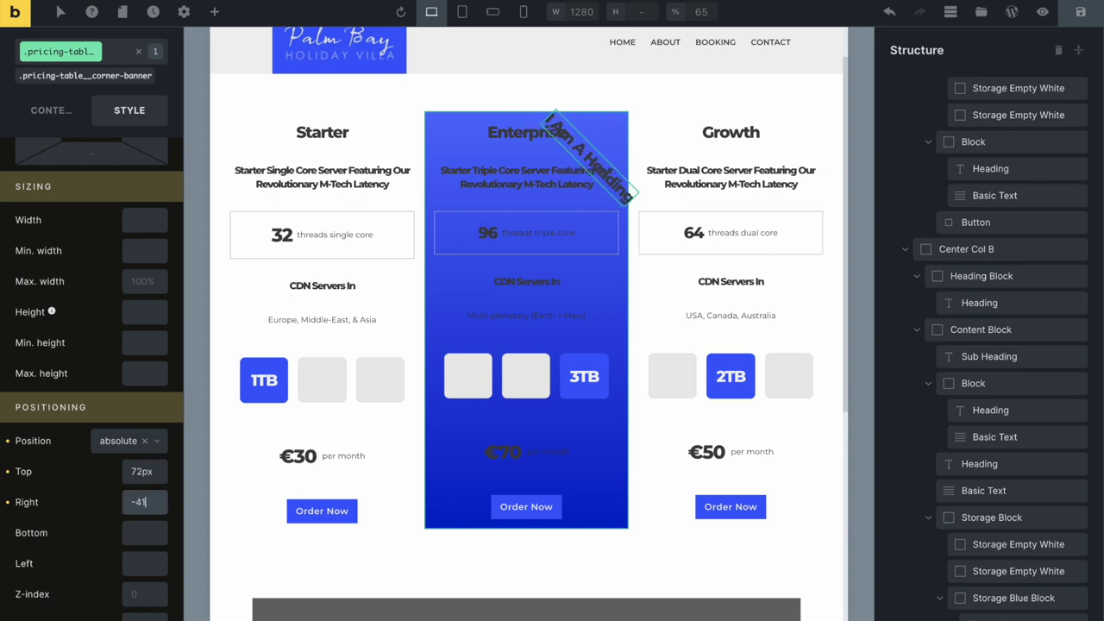
key(Up)
key(Up)
key(Up)
key(Up)
key(Up)
key(Up)
key(Up)
key(Up)
key(Up)
key(Up)
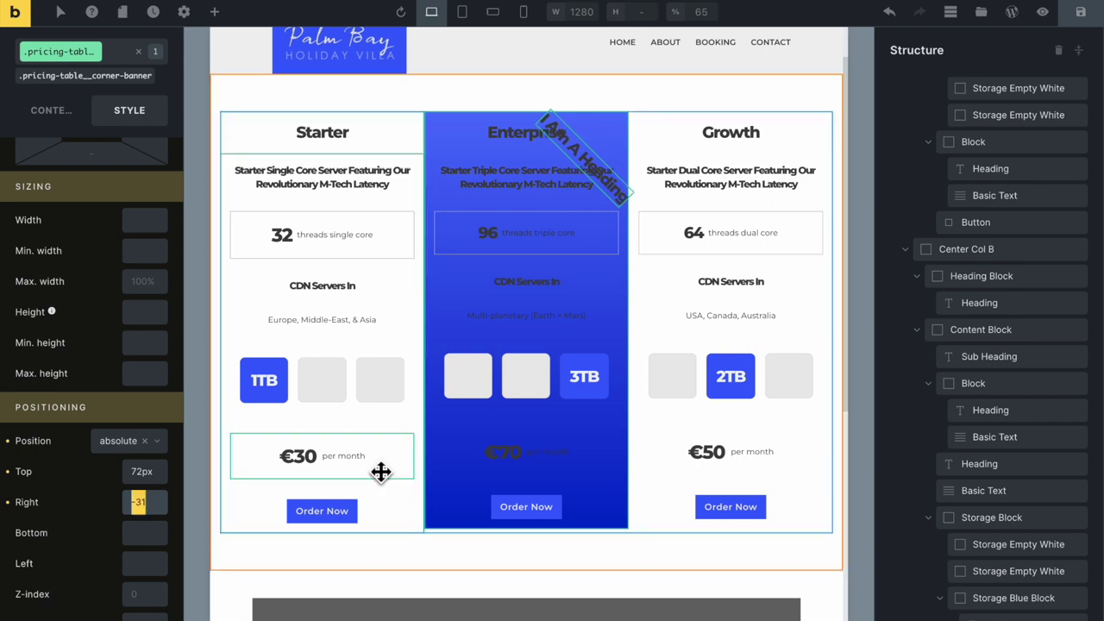
Give the corner banner 40 of padding on its left and right sides
scroll(102, 318, up, 1)
scroll(103, 330, up, 3)
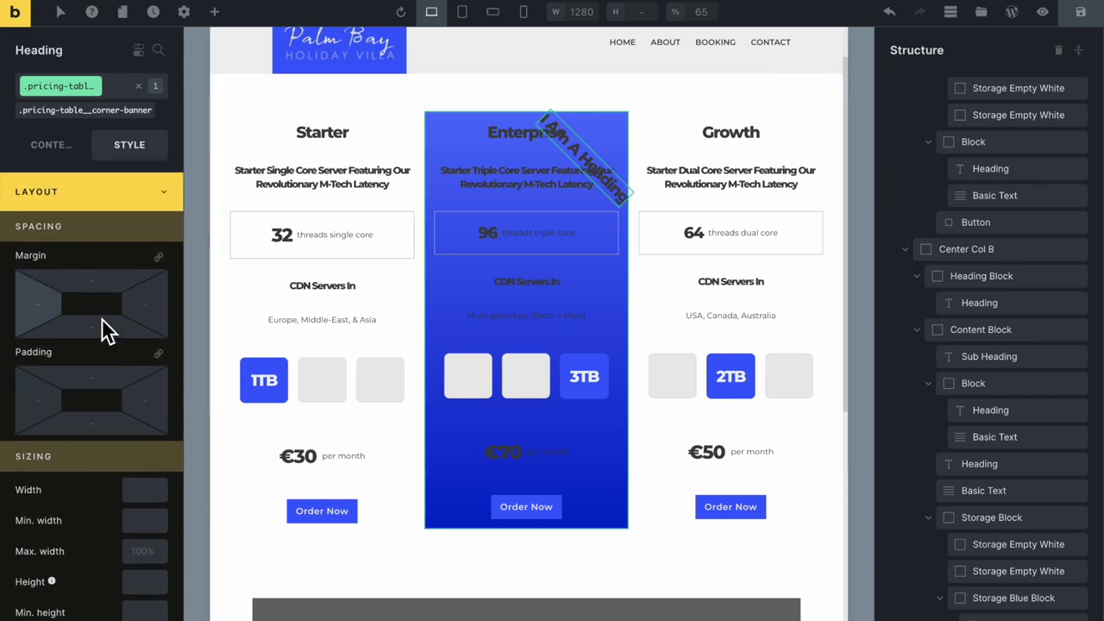
click(156, 199)
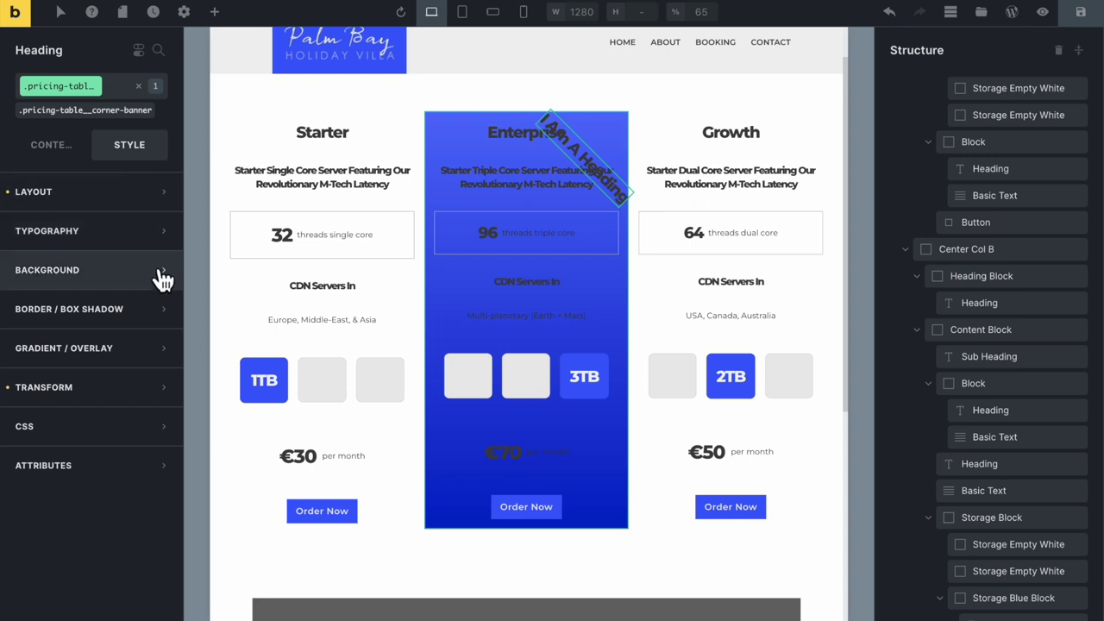
click(164, 201)
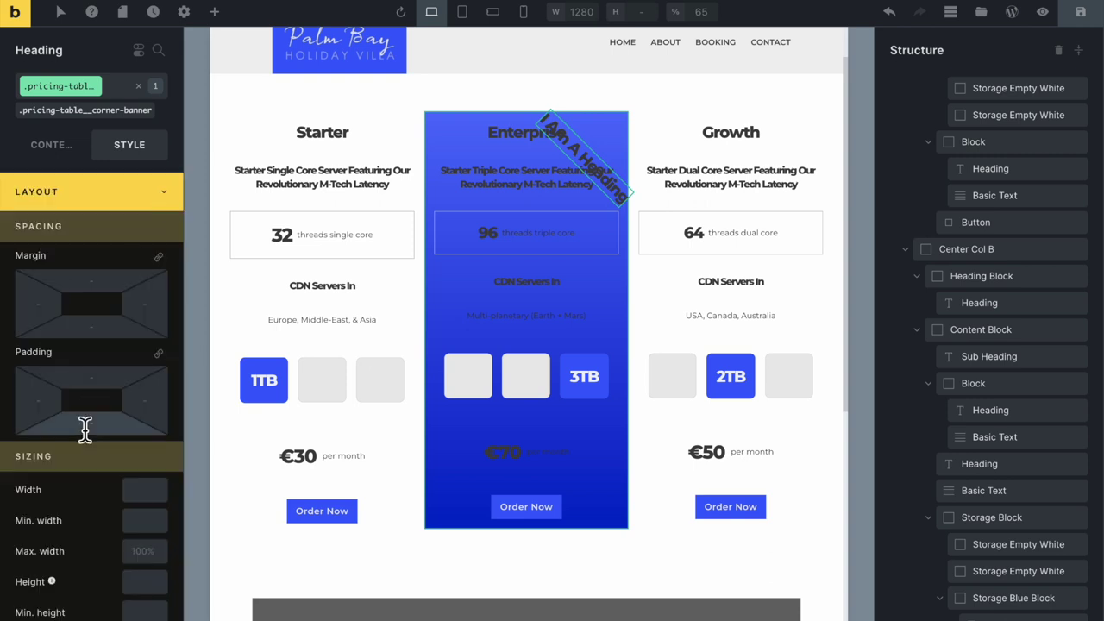
click(46, 405)
text(40)
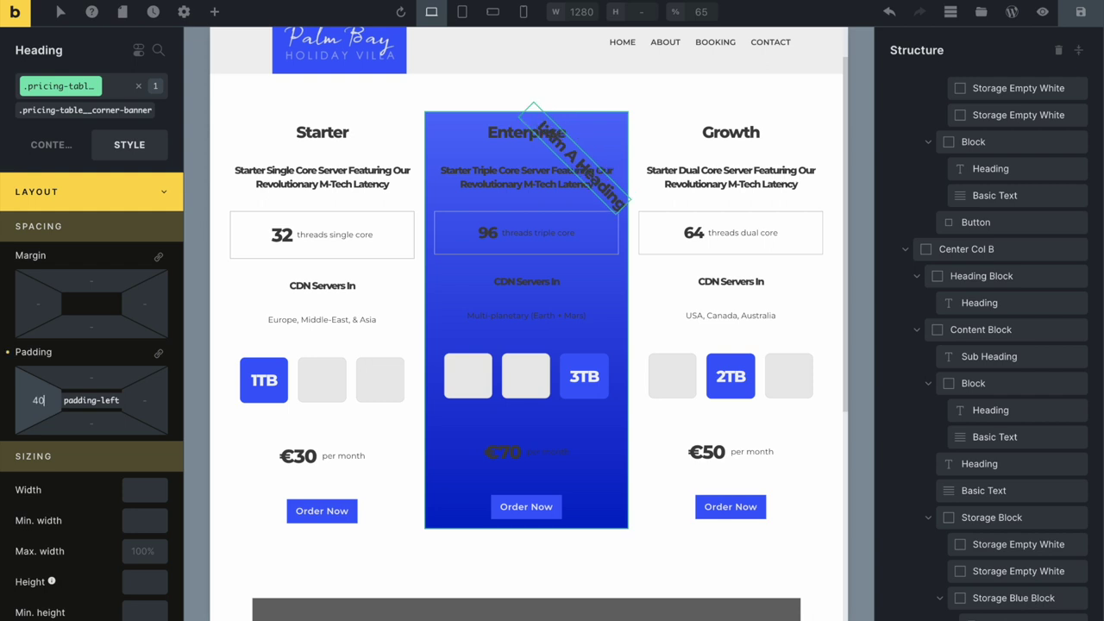
click(147, 400)
text(40)
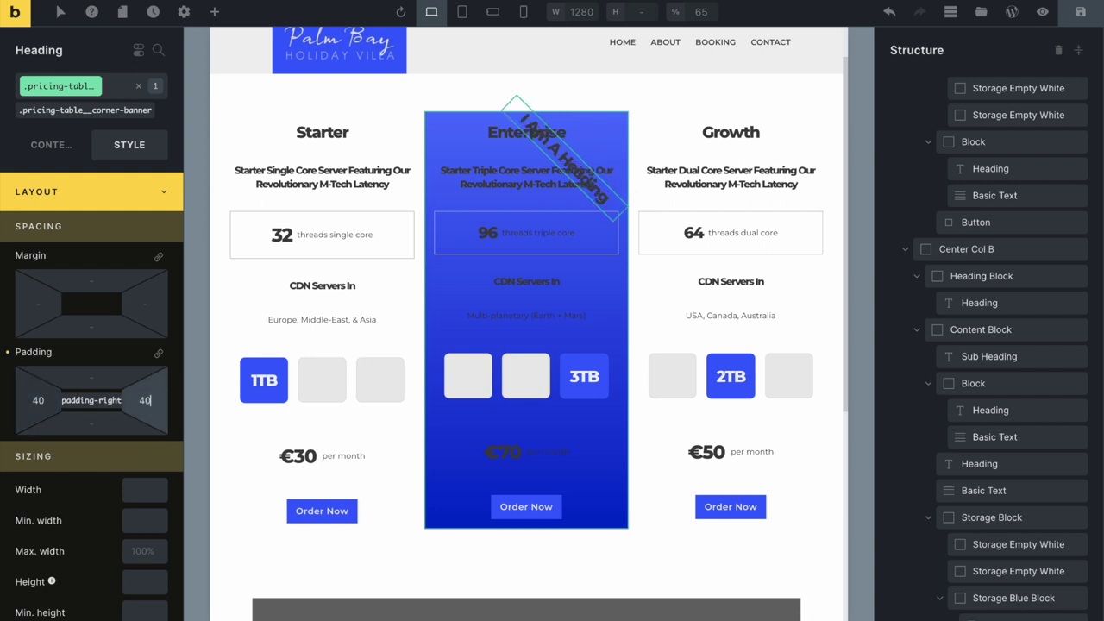
Set the corner banner's top padding to 100
click(110, 380)
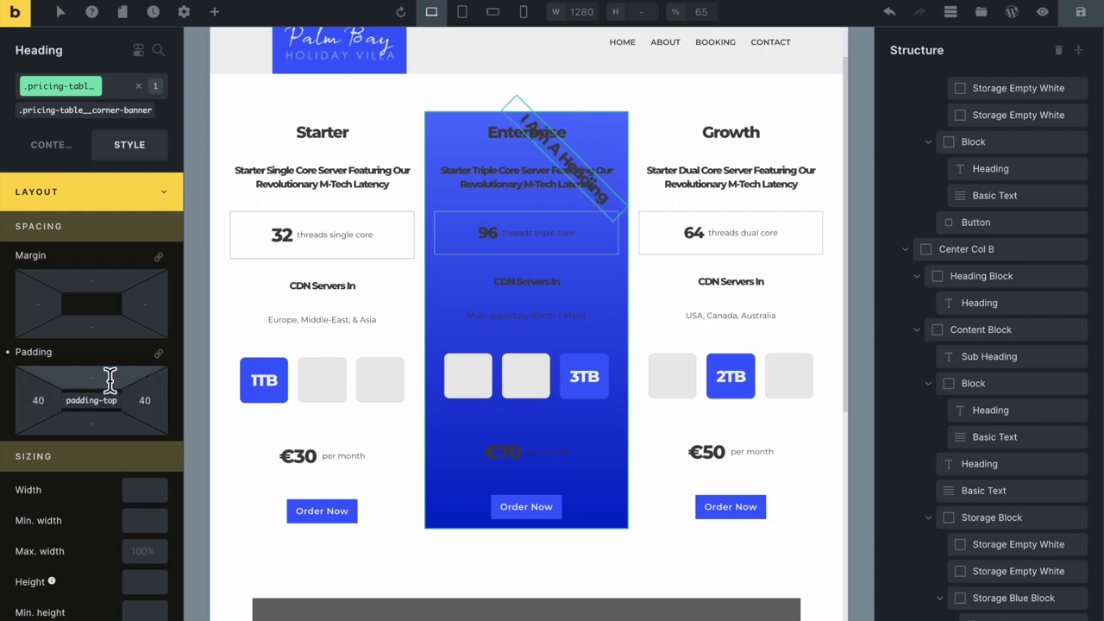
text(200)
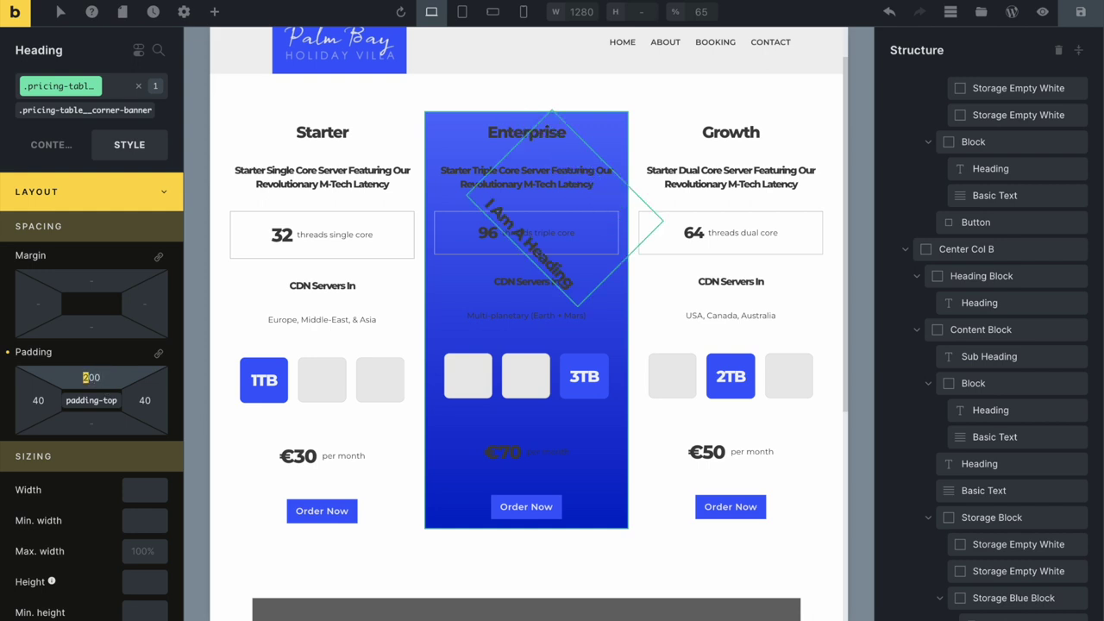
text(1)
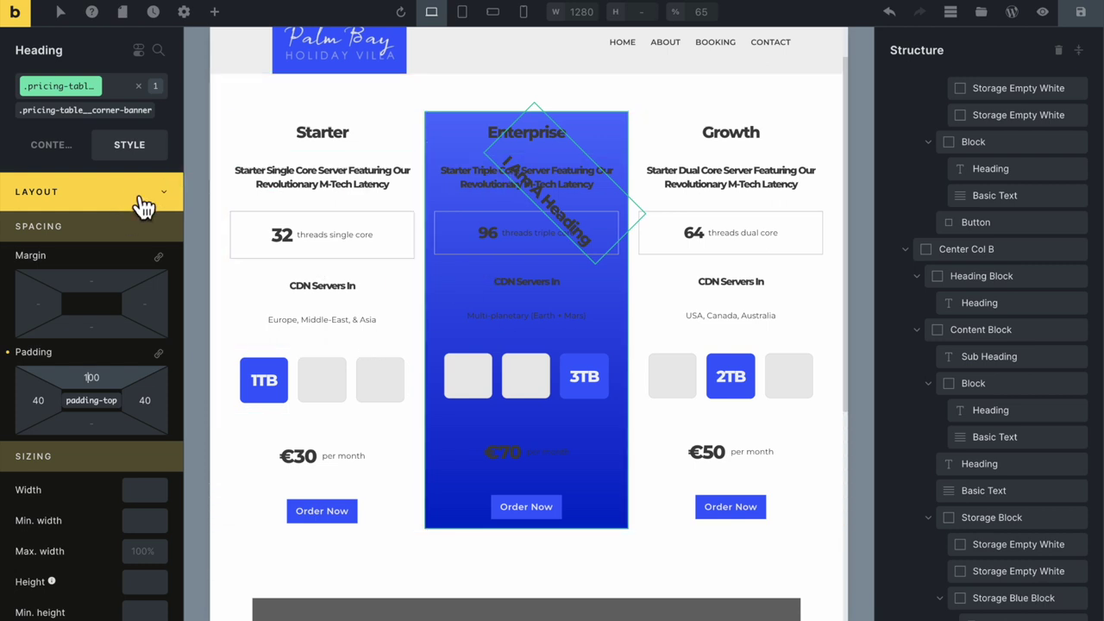
Open the corner banner's Right offset for editing
scroll(143, 258, down, 8)
click(160, 306)
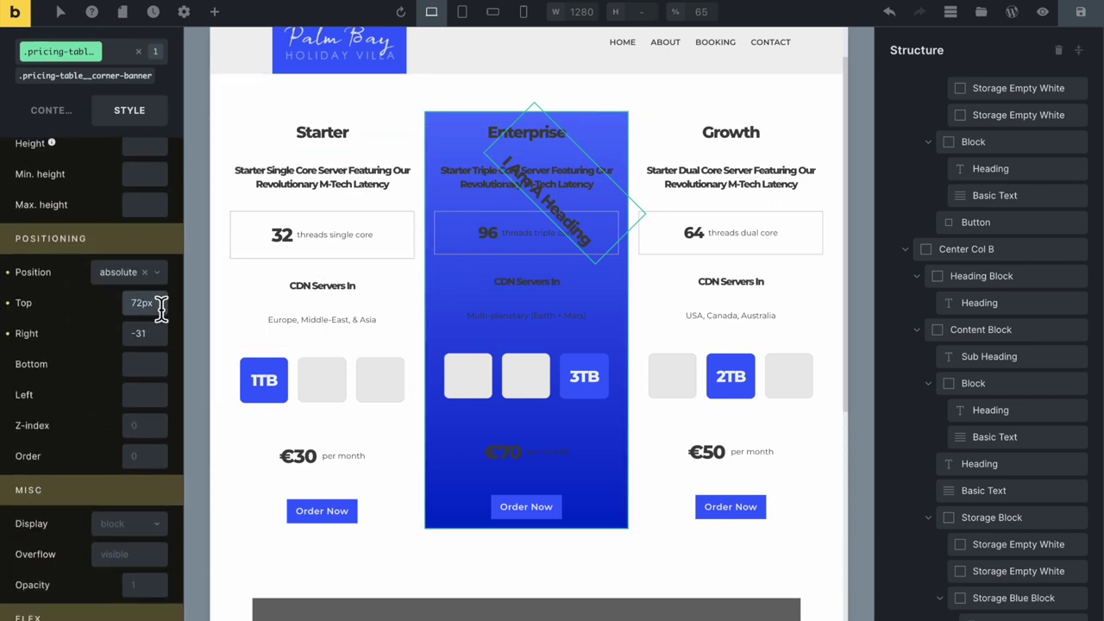
click(154, 344)
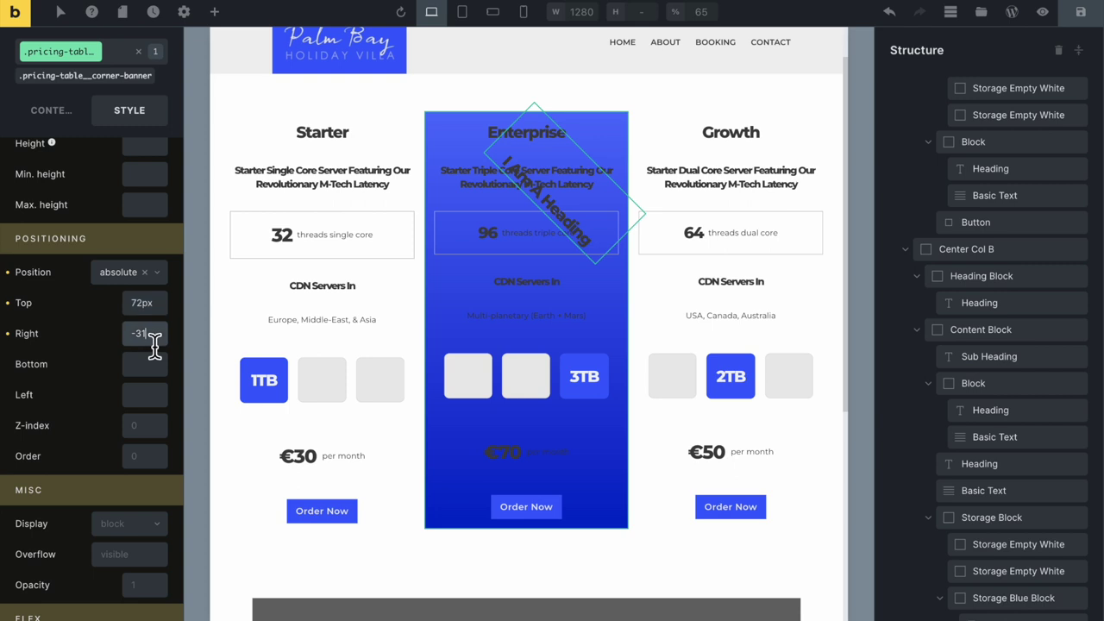
Set the right offset of the absolutely positioned corner banner heading to -91
key(Down)
key(Down)
key(Down)
key(Down)
key(Down)
key(Down)
key(Down)
key(Down)
key(Down)
key(Down)
key(Down)
key(Down)
key(Down)
key(Down)
key(Down)
key(Down)
key(Down)
key(Down)
key(Down)
key(Down)
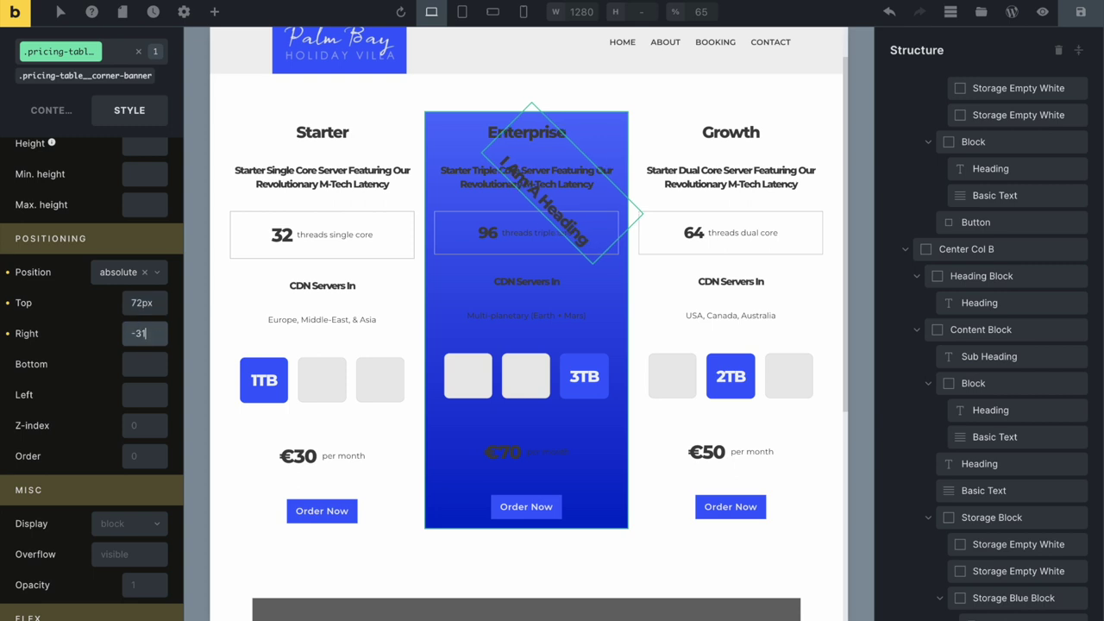
key(Down)
key(Down)
key(Down)
key(Down)
key(Down)
key(Down)
key(Down)
key(Down)
key(Down)
key(Down)
key(Down)
key(Down)
key(Down)
key(Down)
key(Down)
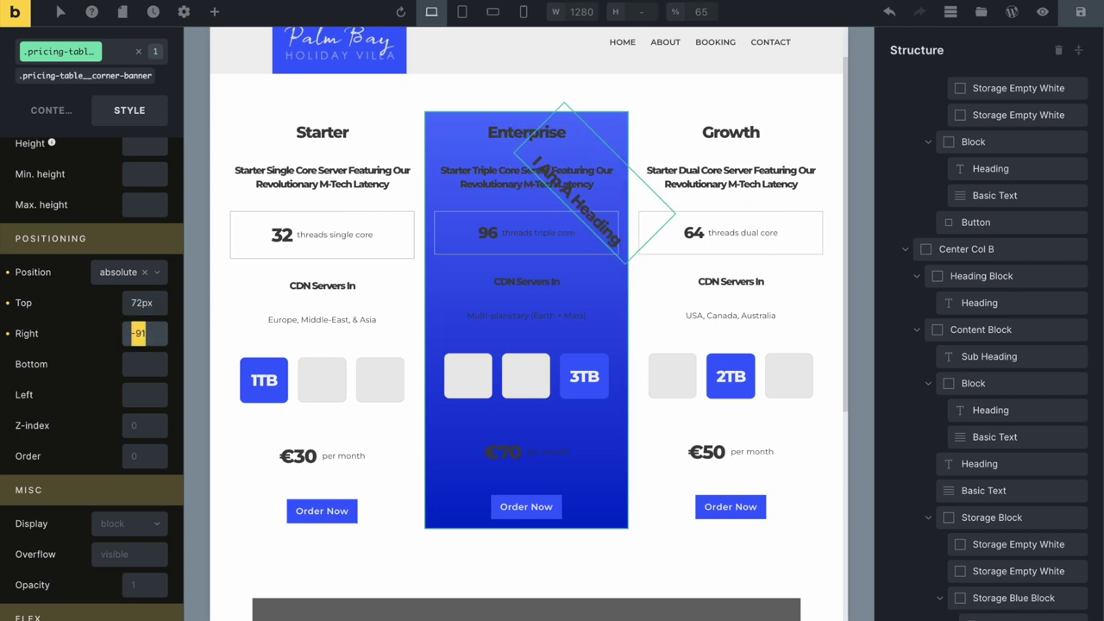
Set the corner banner heading's top offset to -8px
click(157, 303)
key(Down)
key(Down)
key(Down)
key(Down)
key(Down)
key(Down)
key(Down)
key(Down)
key(Down)
key(Down)
key(Down)
key(Down)
key(Down)
key(Down)
key(Down)
key(Down)
key(Down)
key(Down)
key(Down)
key(Down)
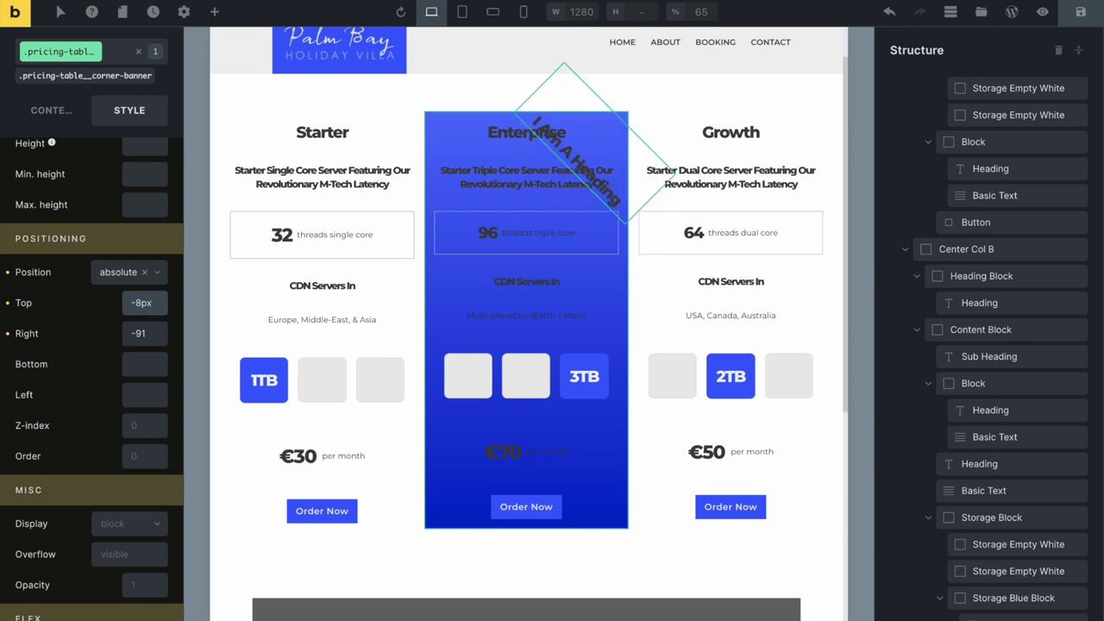
Change the corner banner heading's text to "Best Value"
scroll(142, 302, up, 10)
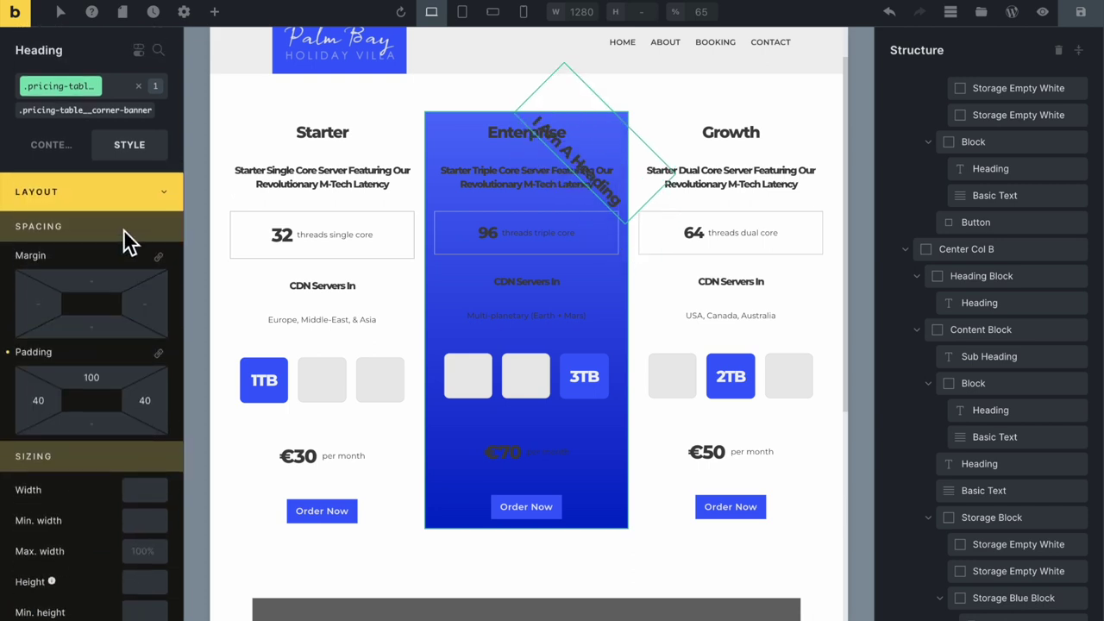
click(54, 146)
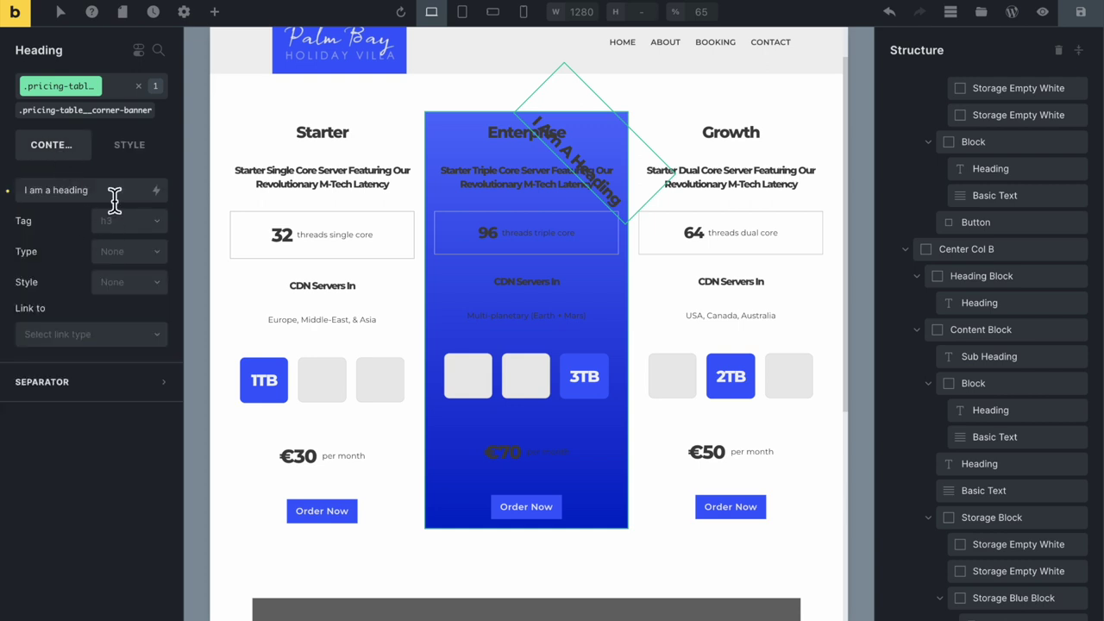
triple_click(114, 198)
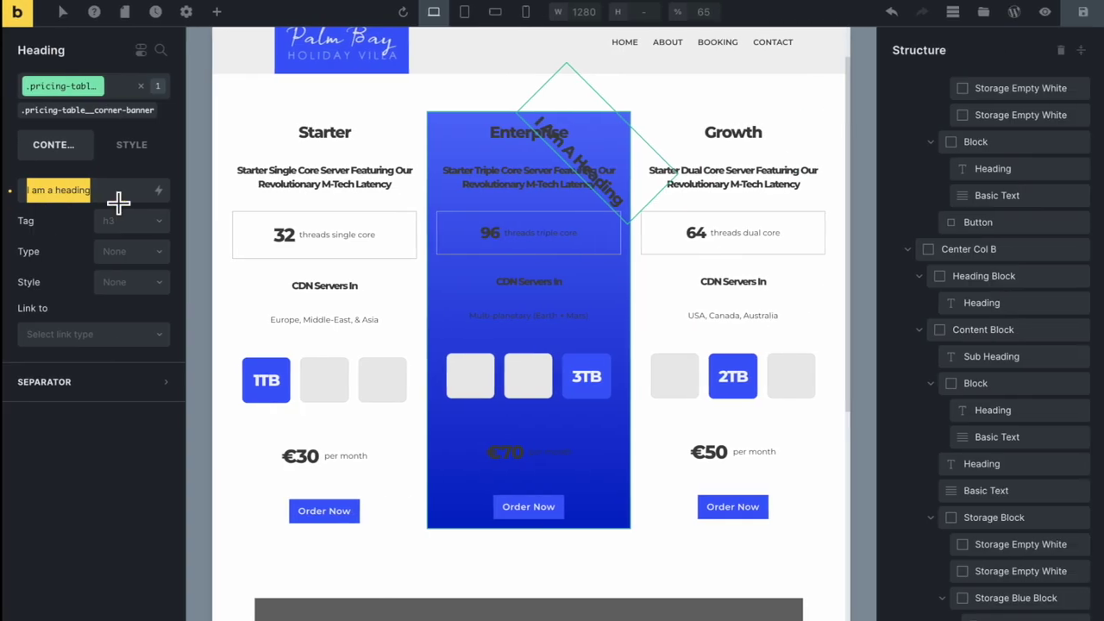
text(Best Value)
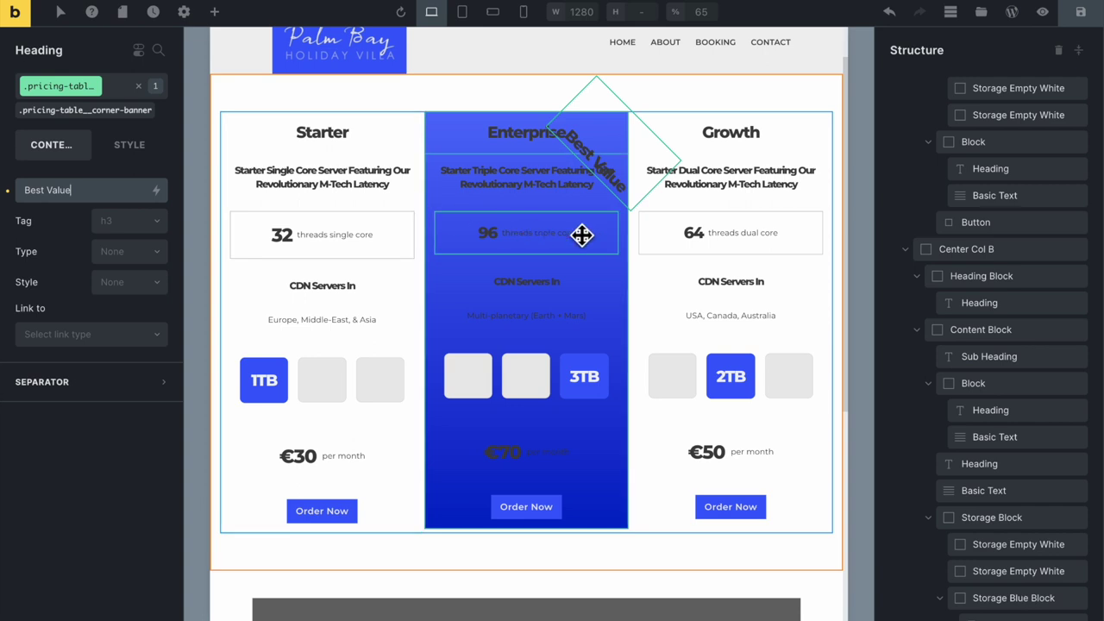
Raise the Best Value banner by setting its top offset to -38px
click(130, 144)
scroll(134, 370, down, 5)
click(147, 421)
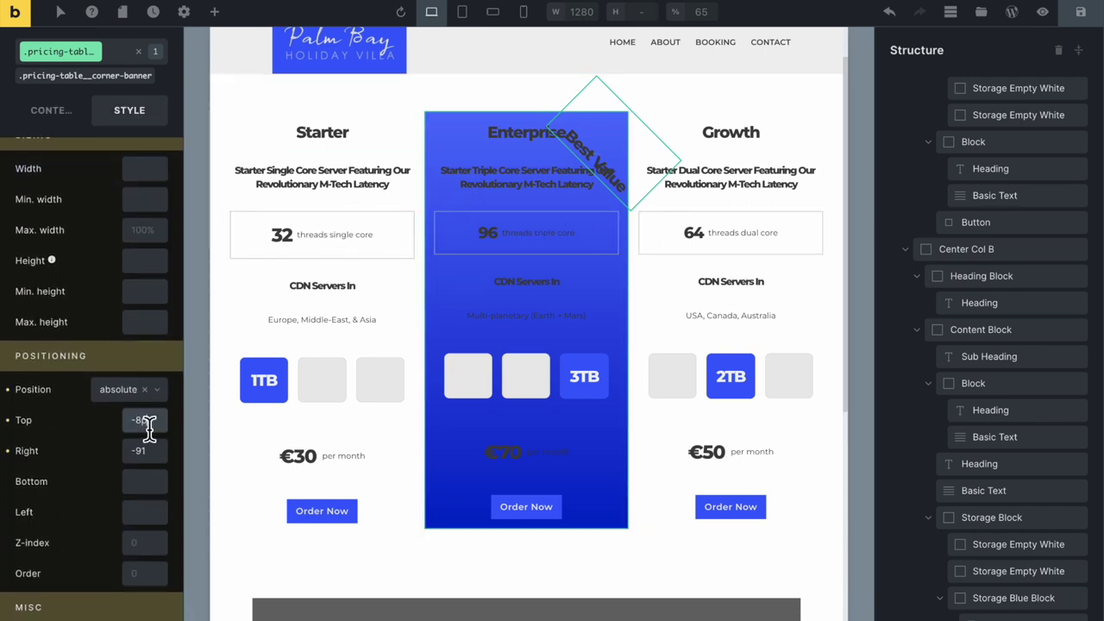
key(Down)
key(Down)
key(Down)
key(Down)
key(Down)
key(Down)
key(Down)
key(Down)
key(Down)
key(Down)
key(Down)
key(Down)
key(Down)
key(Down)
key(Down)
key(Down)
key(Down)
key(Down)
key(Down)
key(Down)
key(Down)
key(Down)
key(Down)
key(Down)
key(Down)
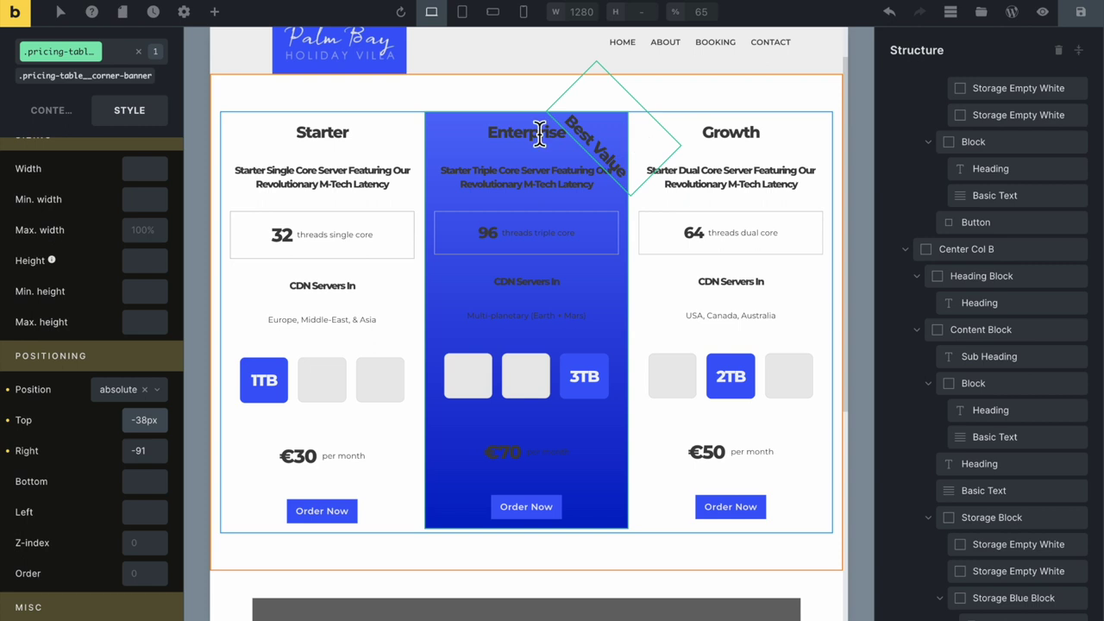
Give the Best Value banner a black background, #000000, starting from the dark grey in the Primary palette
scroll(133, 211, up, 5)
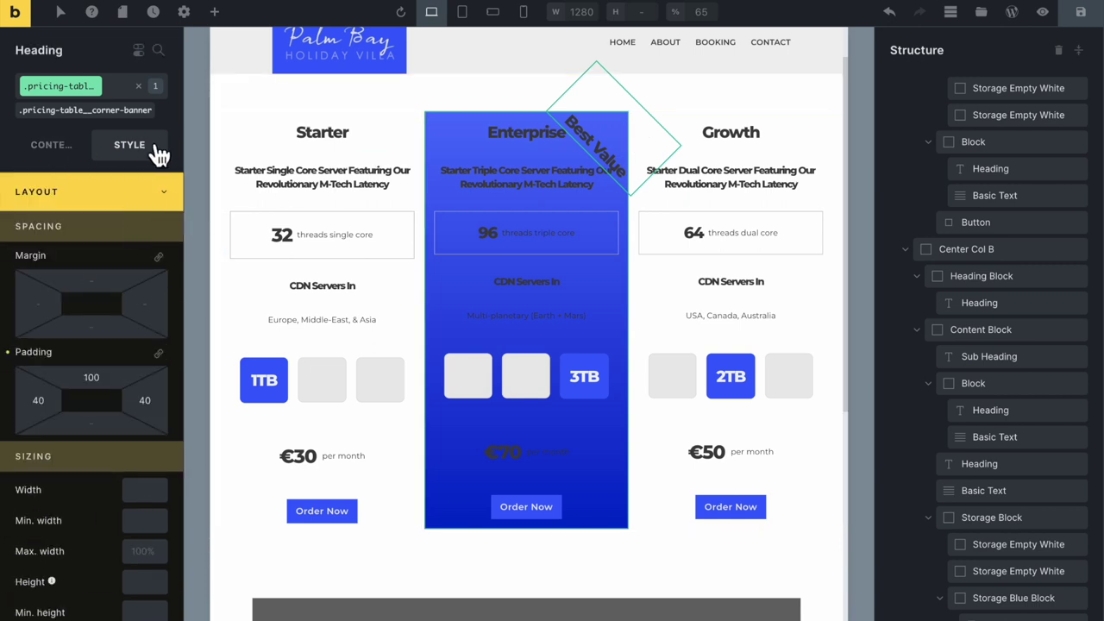
click(161, 209)
click(152, 279)
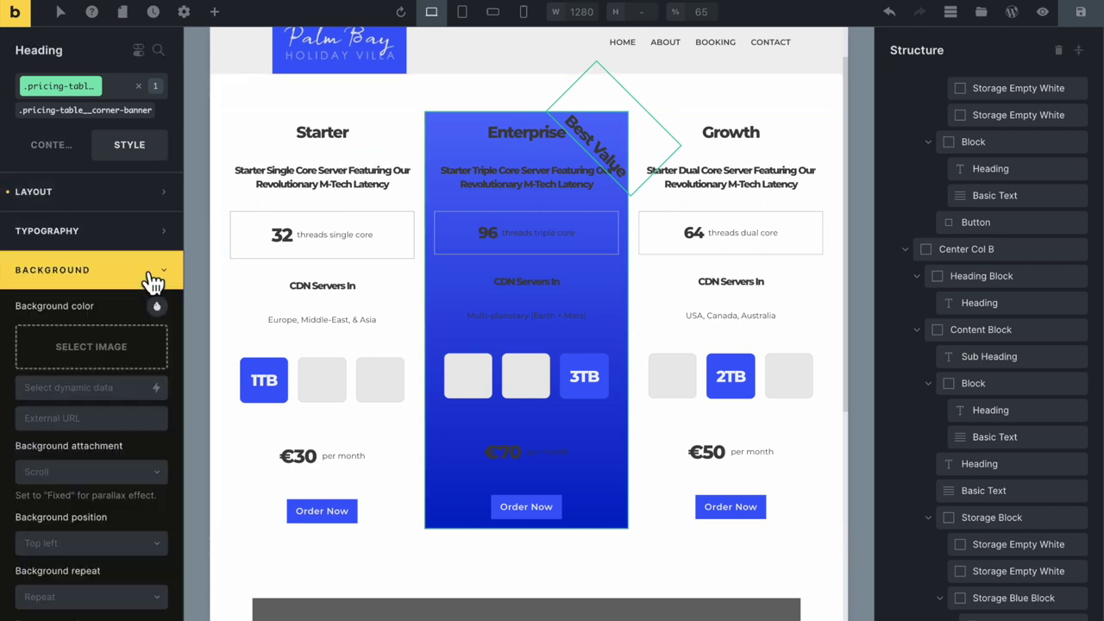
click(156, 307)
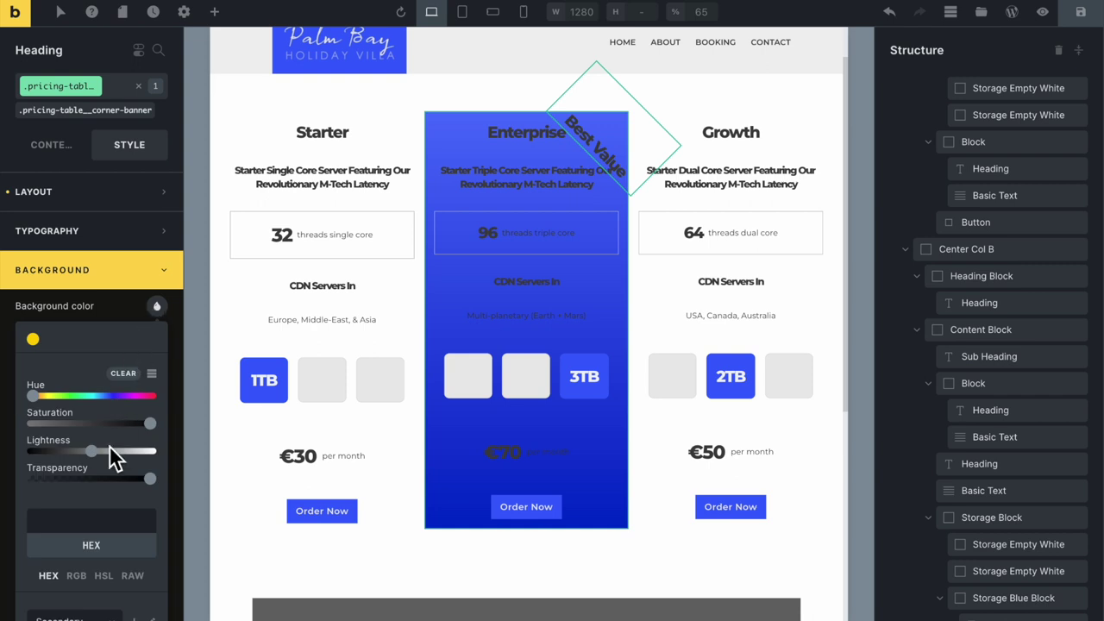
scroll(111, 507, down, 4)
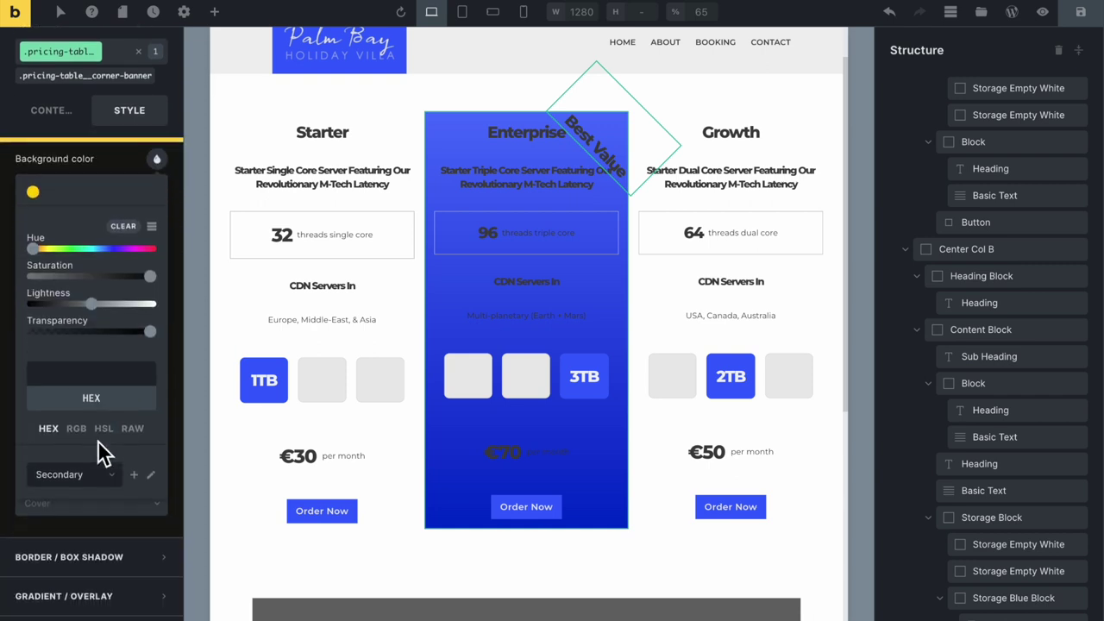
click(99, 447)
click(71, 494)
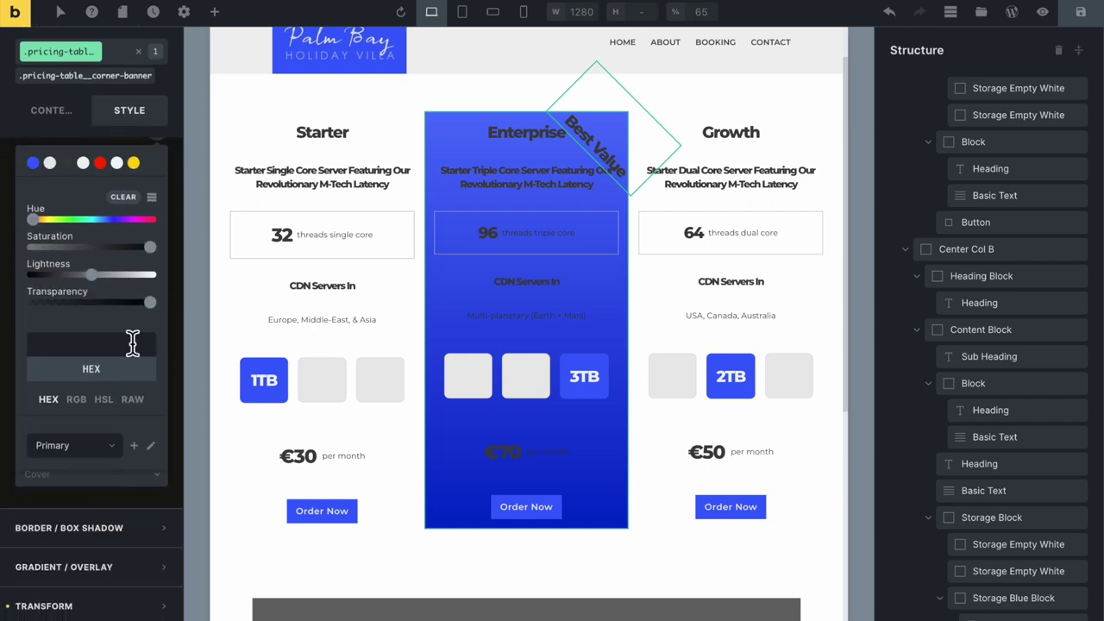
scroll(69, 274, up, 2)
click(67, 270)
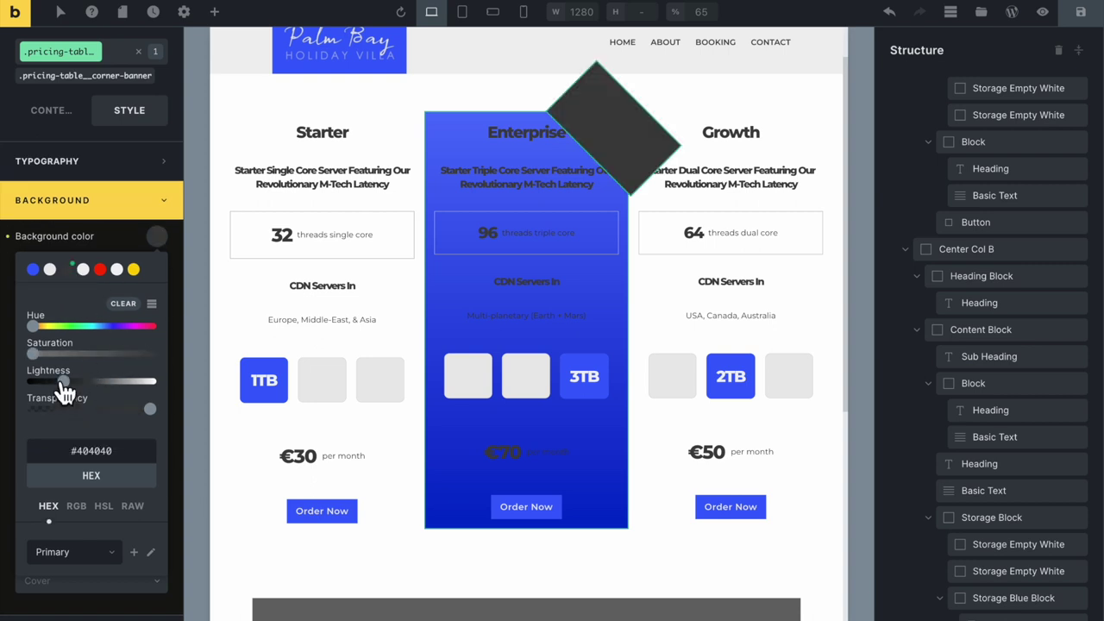
drag(65, 386, 12, 382)
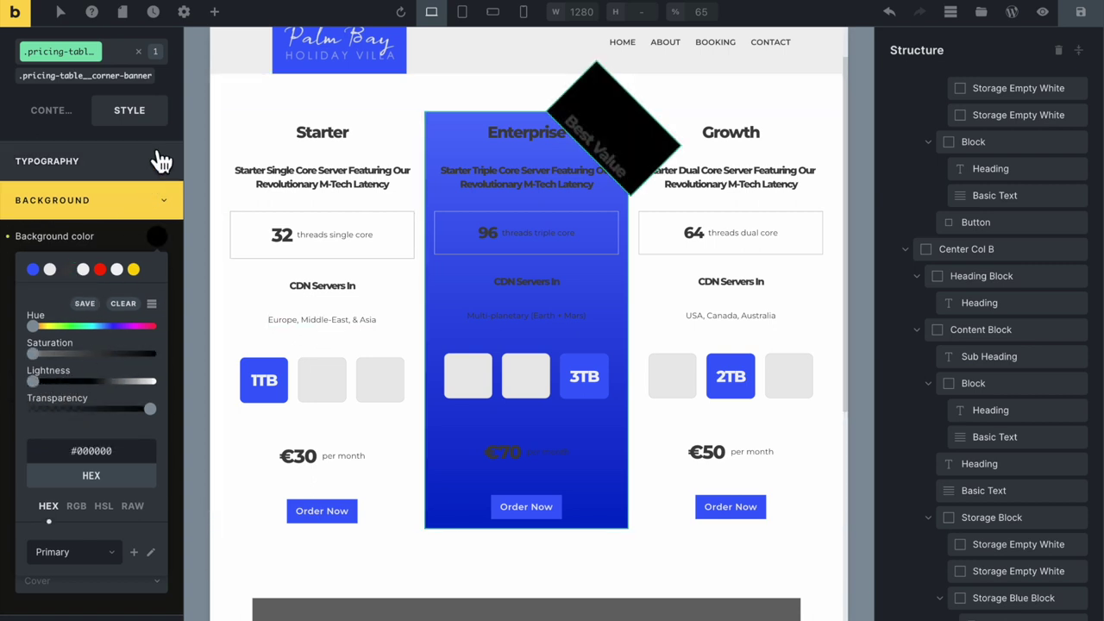
Set the Best Value banner's text color to the off-white #f0f3f6 from the Primary palette
click(170, 213)
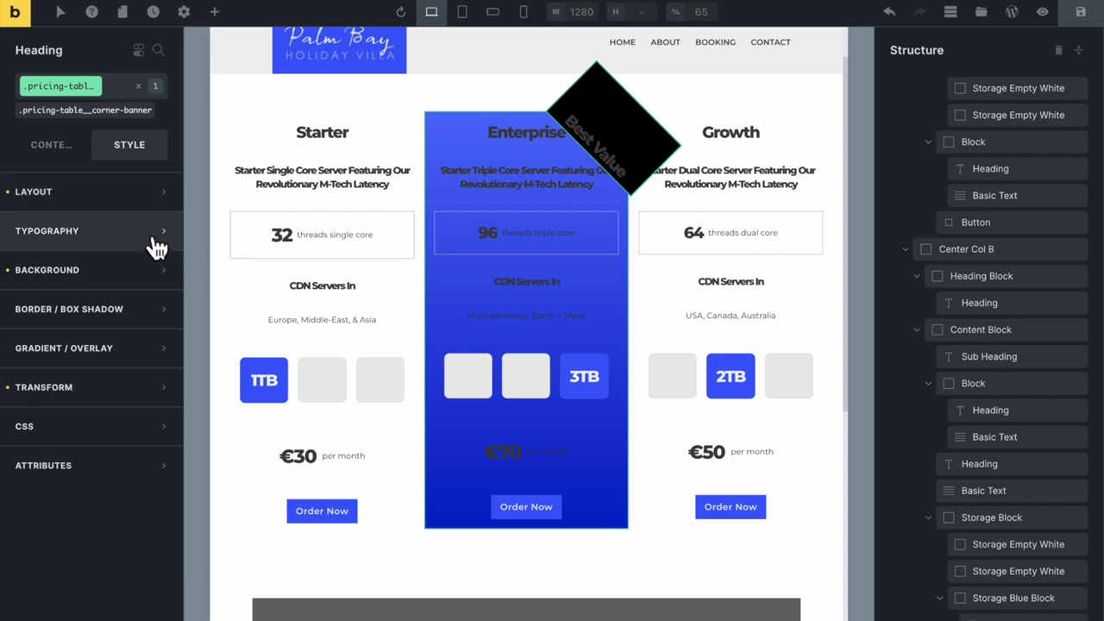
click(158, 237)
click(157, 268)
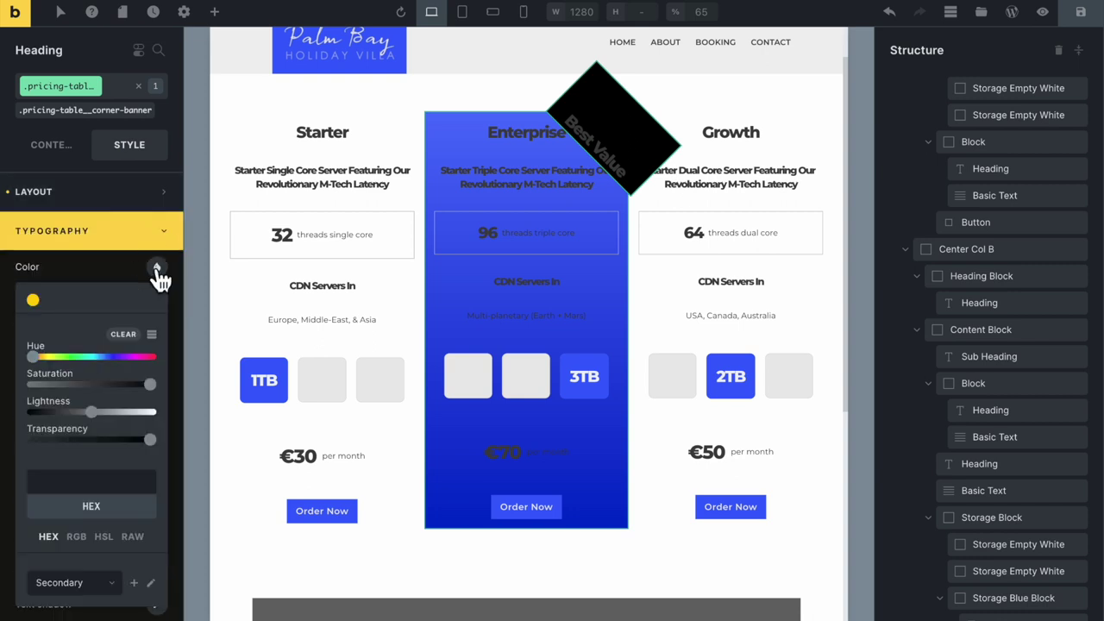
click(108, 523)
click(81, 565)
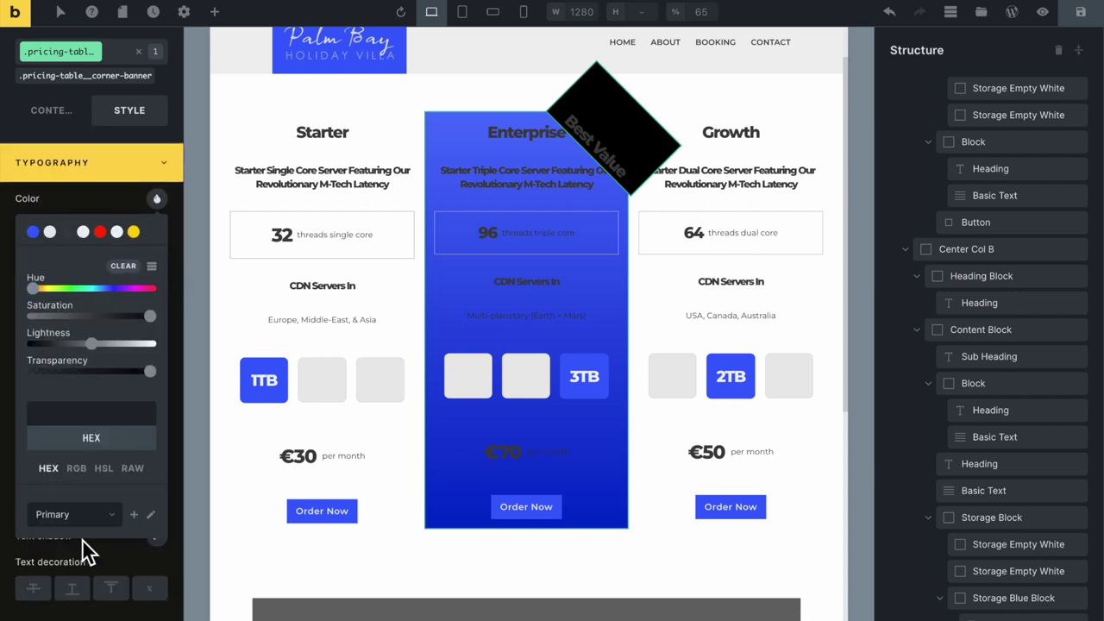
scroll(97, 392, up, 1)
click(117, 284)
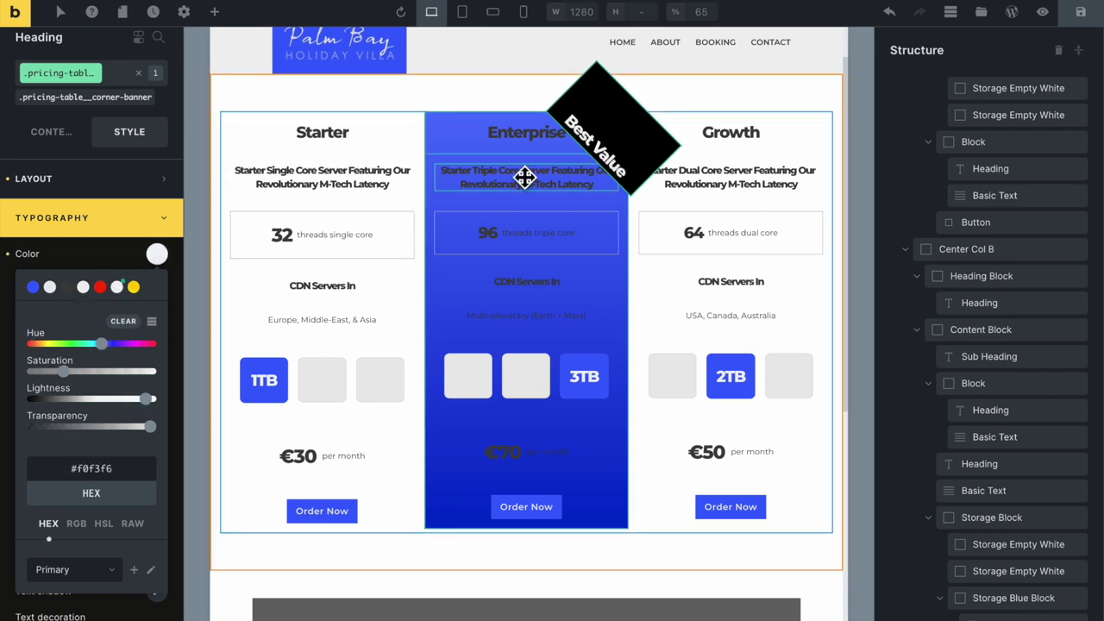
Set the overflow of the Center Col B pricing column to hidden so the banner is clipped at its edges
click(463, 145)
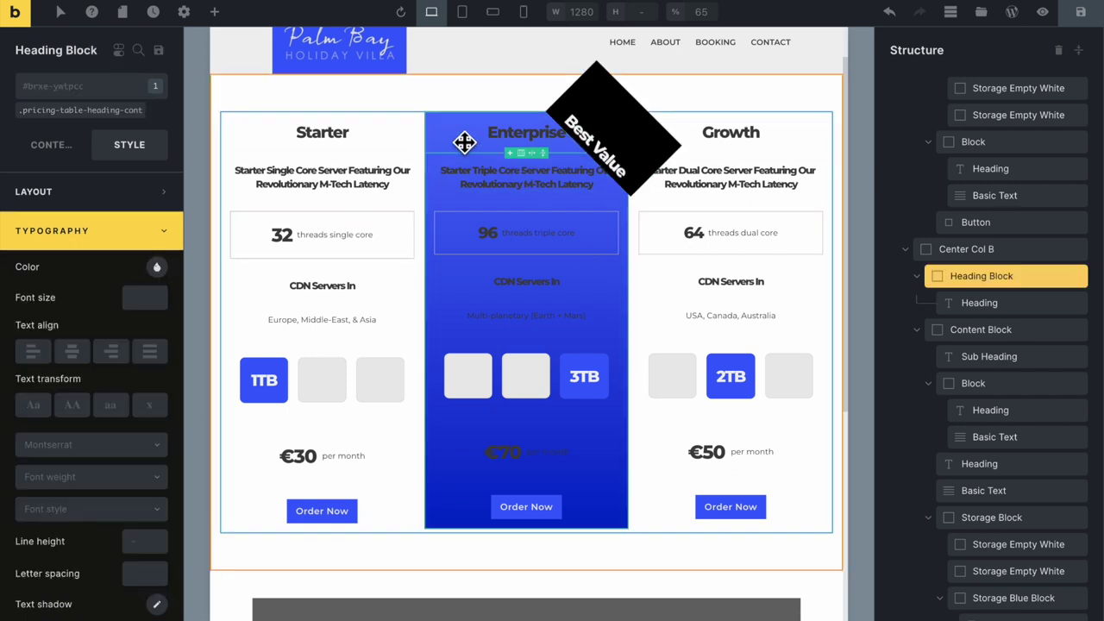
click(645, 156)
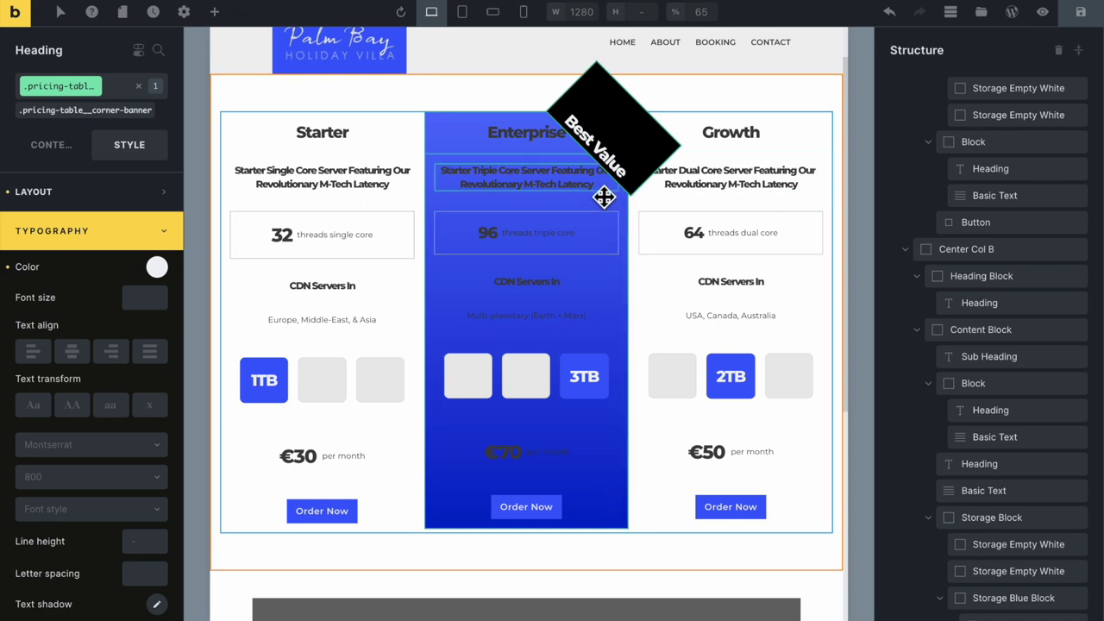
click(446, 434)
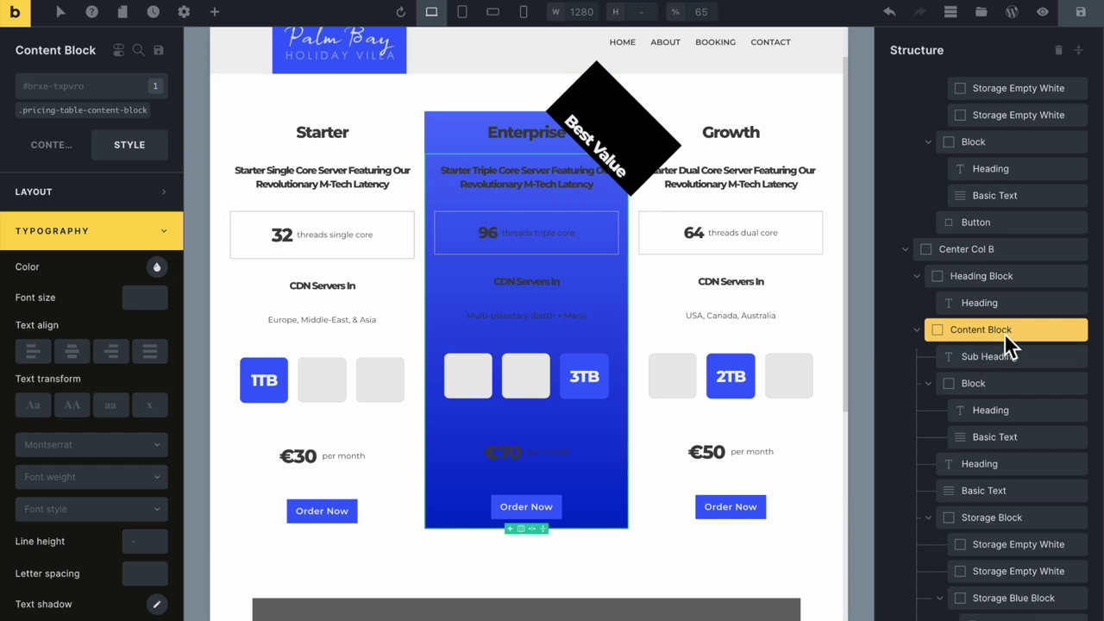
click(989, 251)
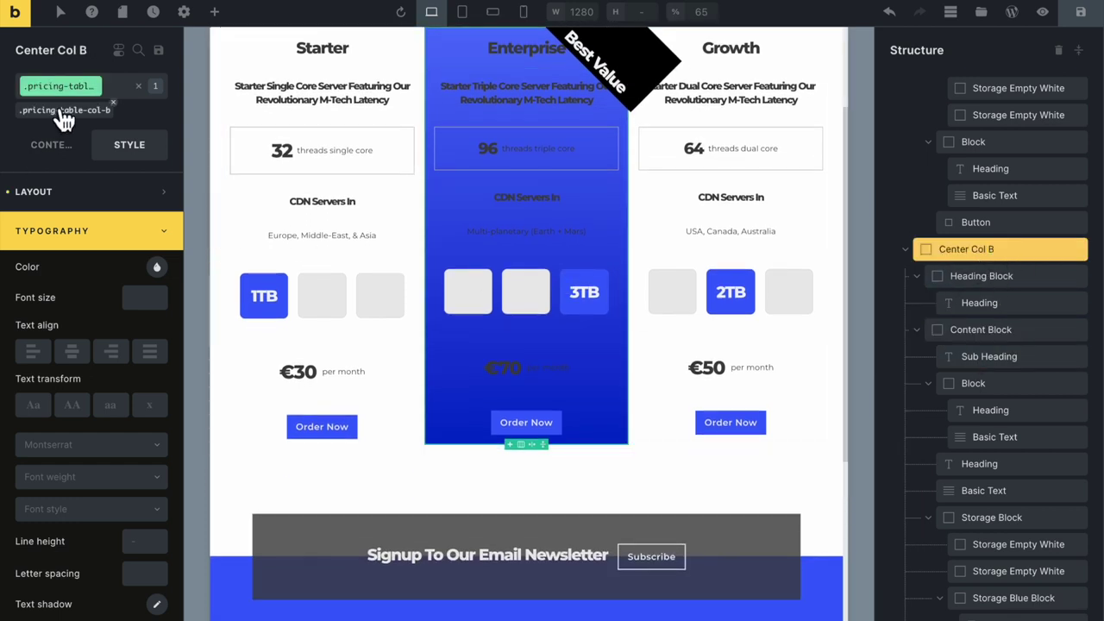
click(136, 193)
scroll(121, 454, down, 5)
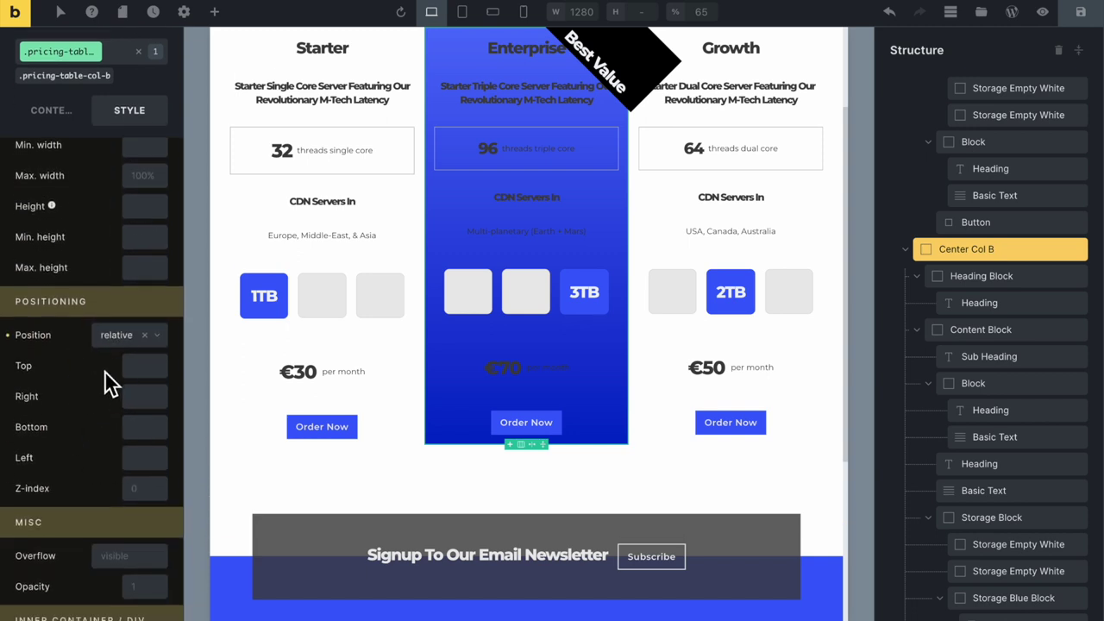
scroll(107, 377, down, 2)
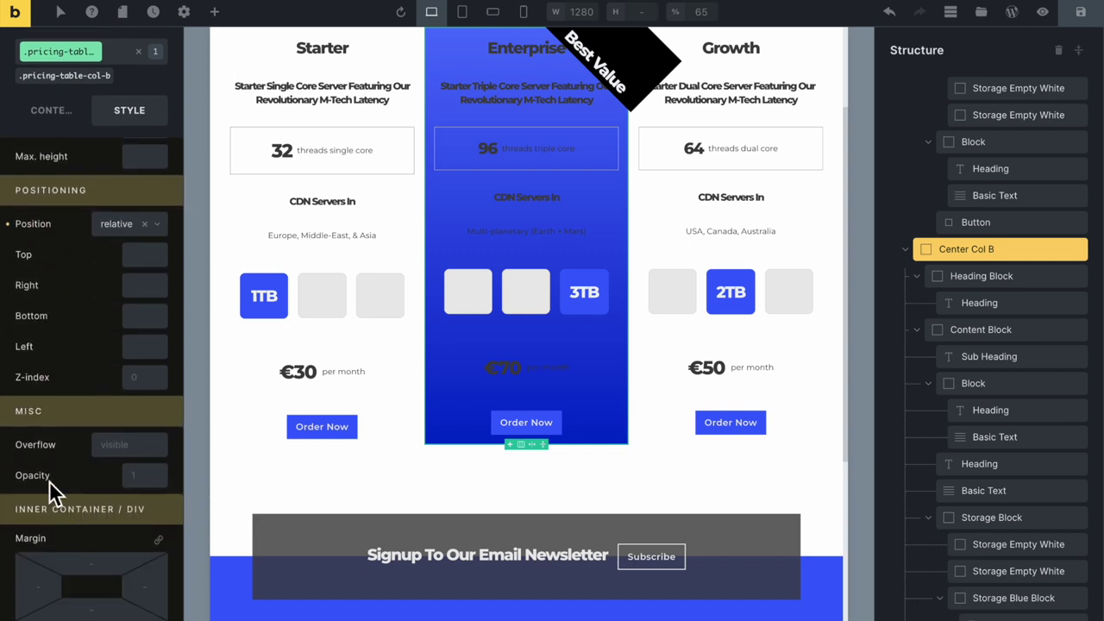
click(120, 450)
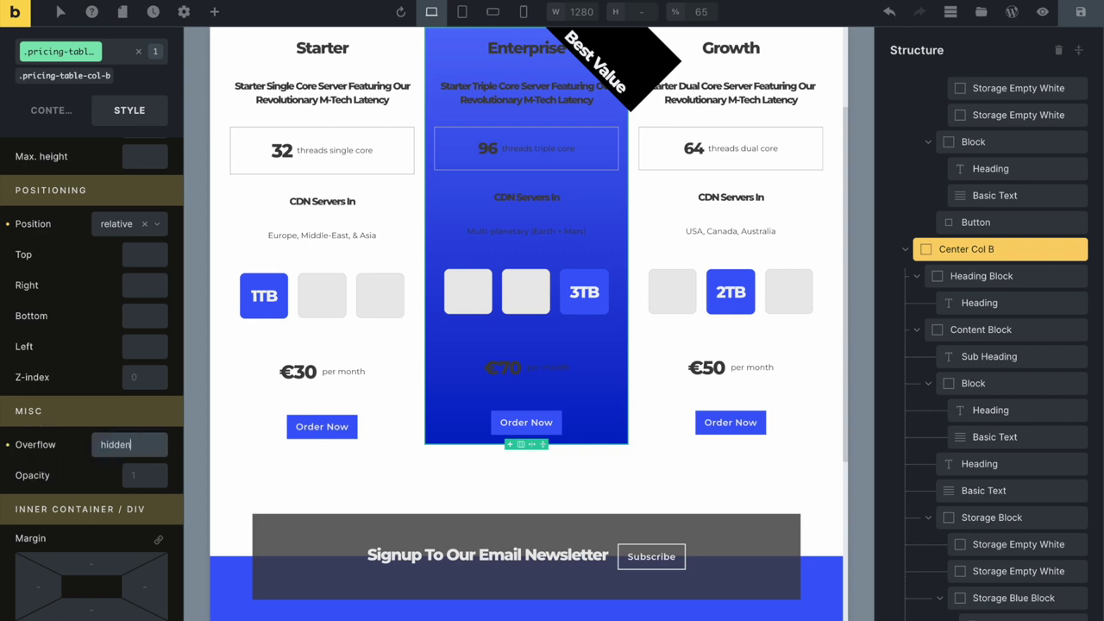
scroll(591, 227, up, 1)
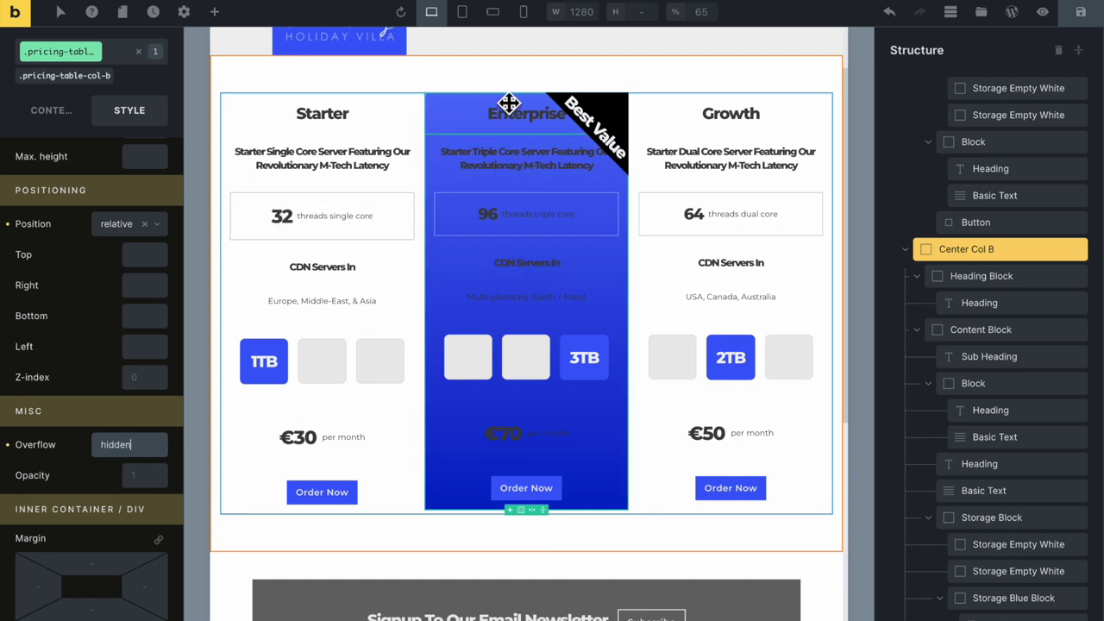
Set the top and bottom padding of Center Col B to 40
scroll(106, 244, up, 6)
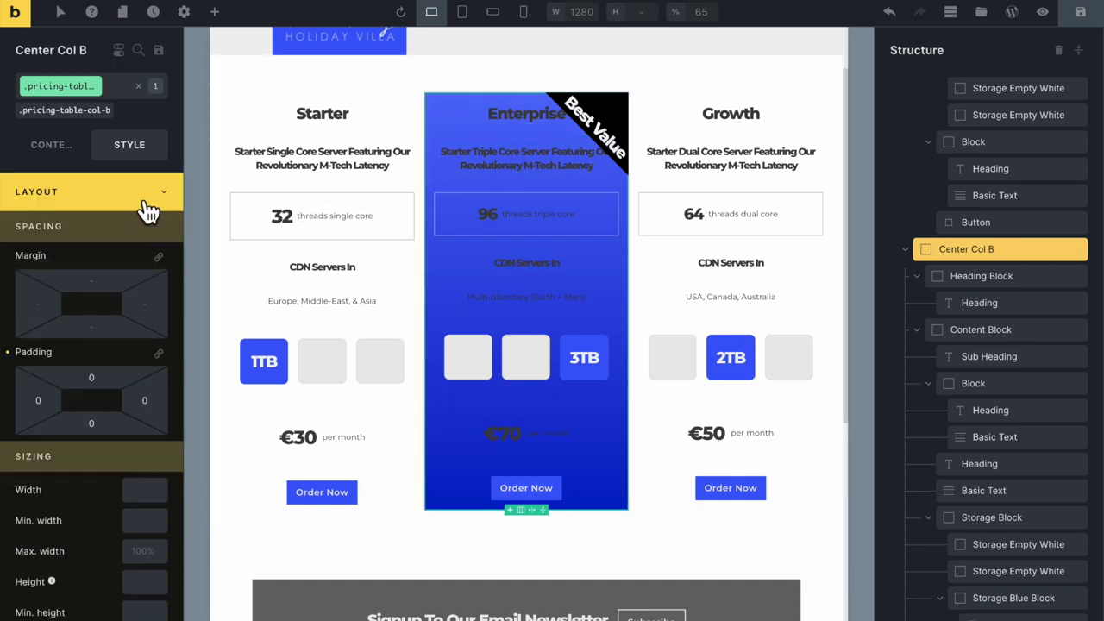
click(105, 376)
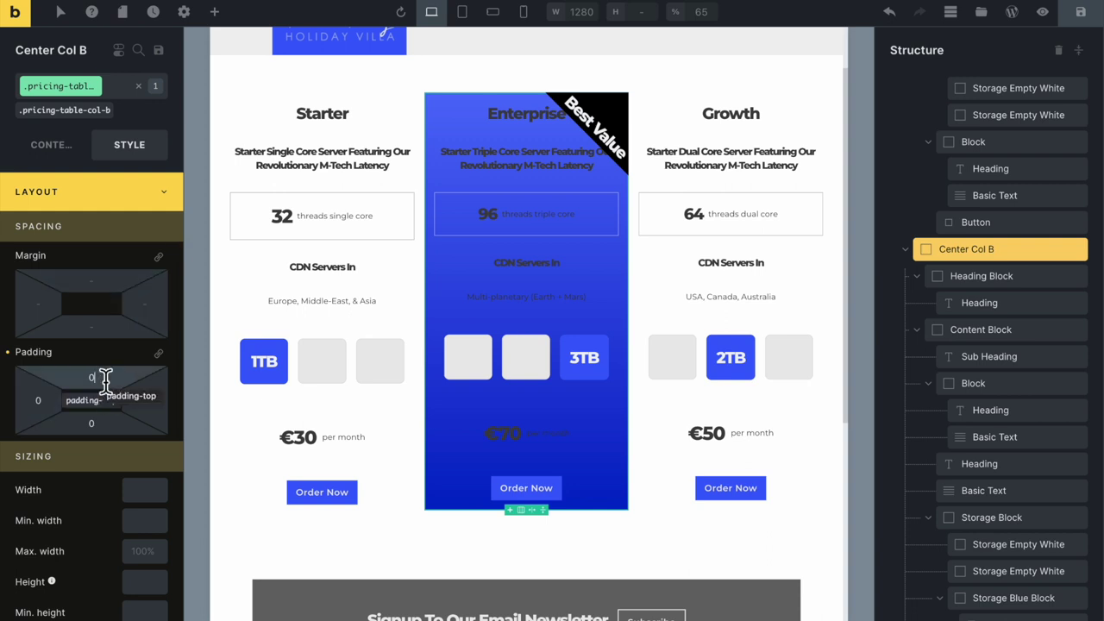
text(40)
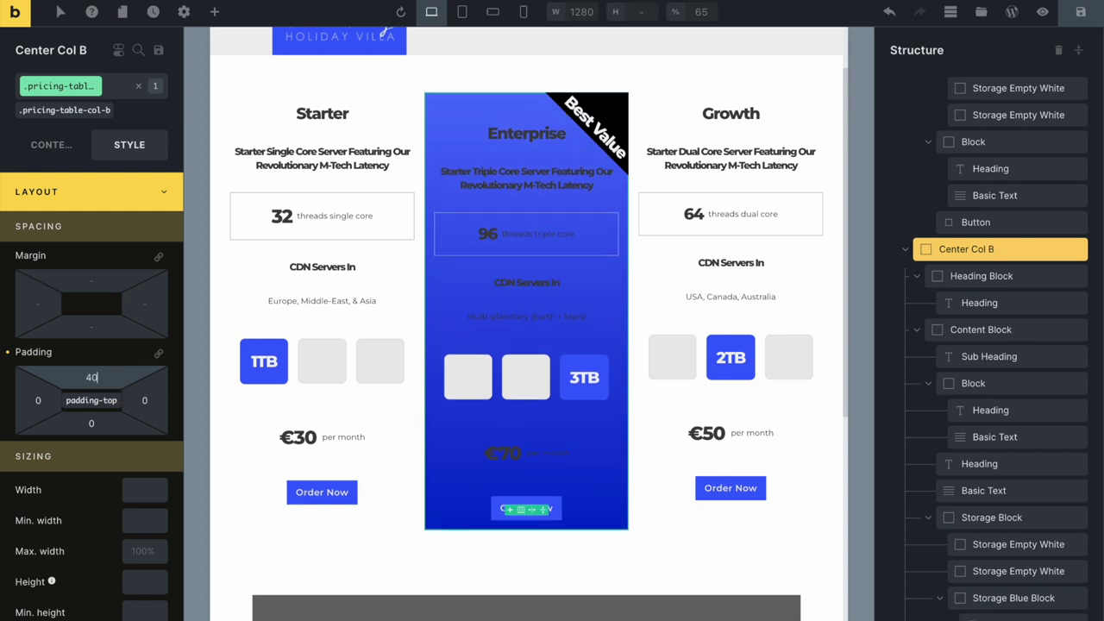
click(106, 428)
text(40)
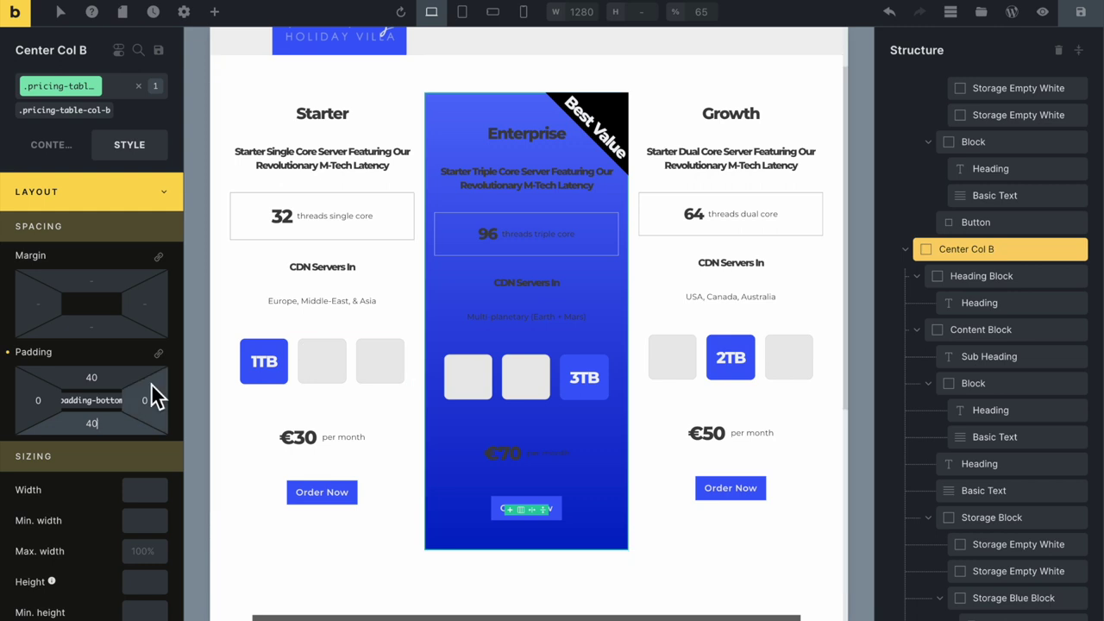
Try larger bottom padding values on Center Col B and bring the padding back down
click(90, 422)
key(Up)
key(Up)
key(Up)
key(Up)
key(Up)
key(Up)
key(Up)
key(Up)
key(Up)
key(Up)
key(Up)
key(Down)
key(Down)
key(Down)
key(Down)
key(Down)
key(Down)
key(Down)
key(Down)
key(Down)
key(Down)
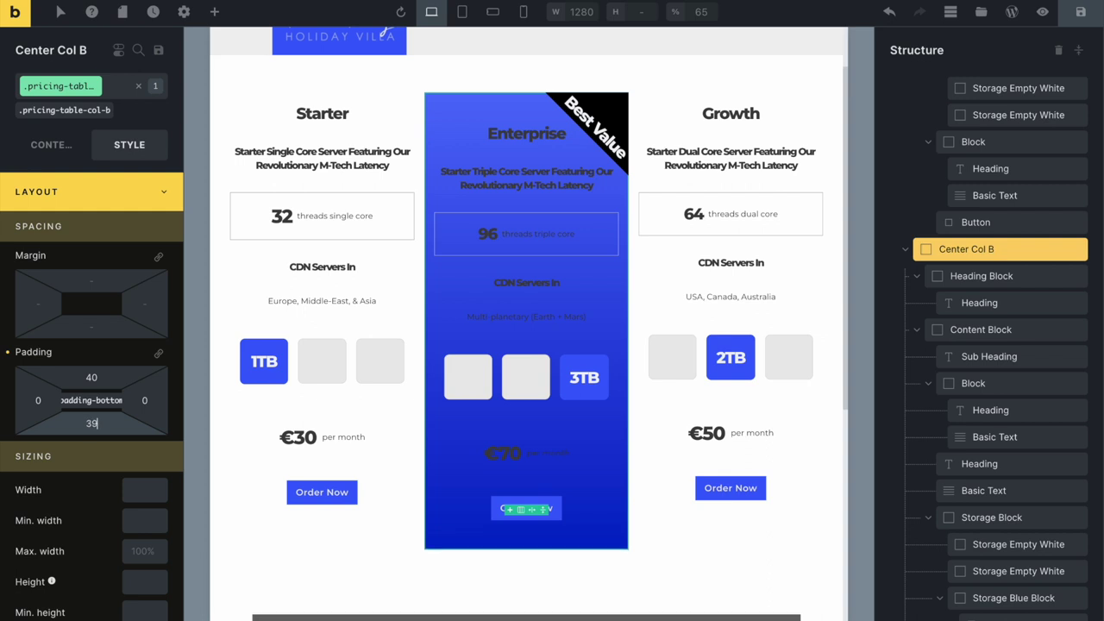
Set the top padding of Center Col B to 50
key(shift+Tab)
click(88, 377)
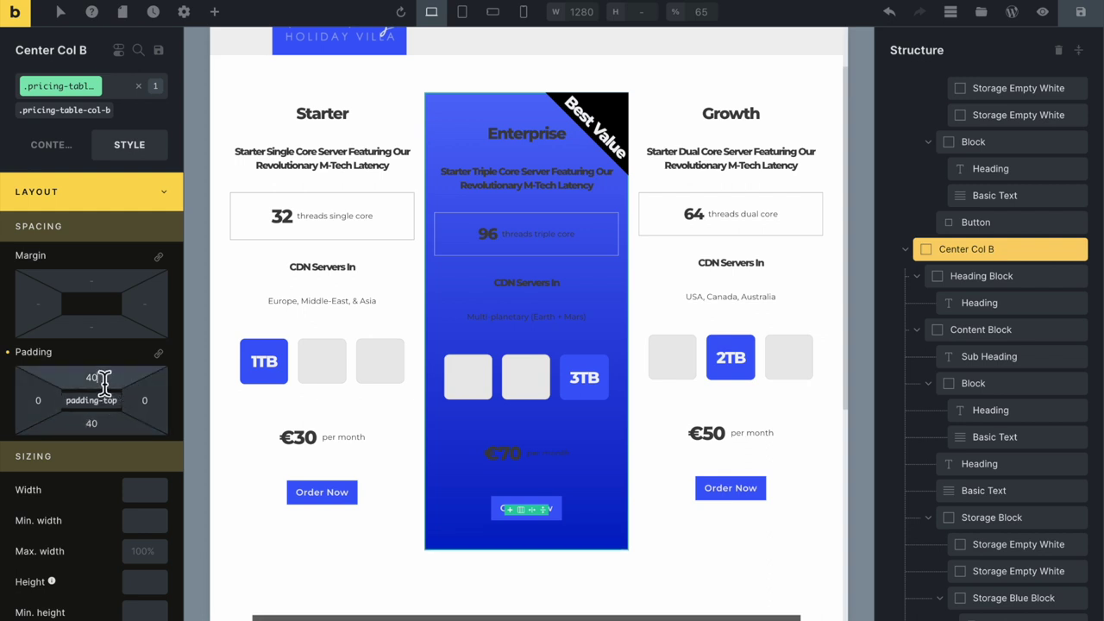
key(Up)
key(Up)
key(Up)
key(Up)
key(Up)
key(Up)
key(Up)
key(Up)
key(Up)
key(Up)
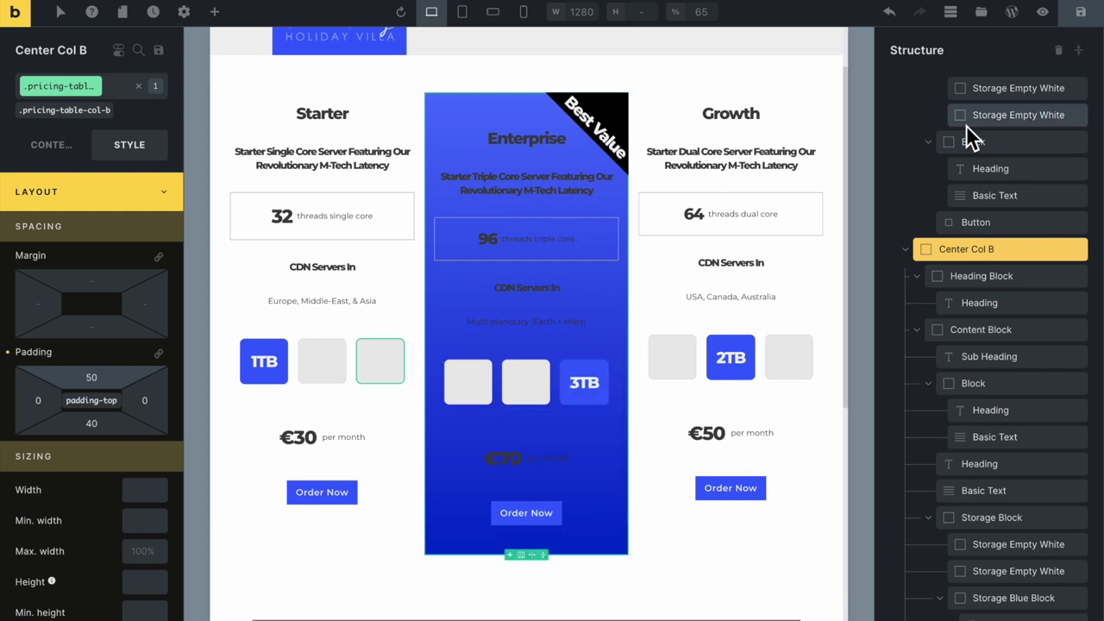
Save the template and collapse the structure tree so that Pricing Cont lists only its three columns
click(1079, 11)
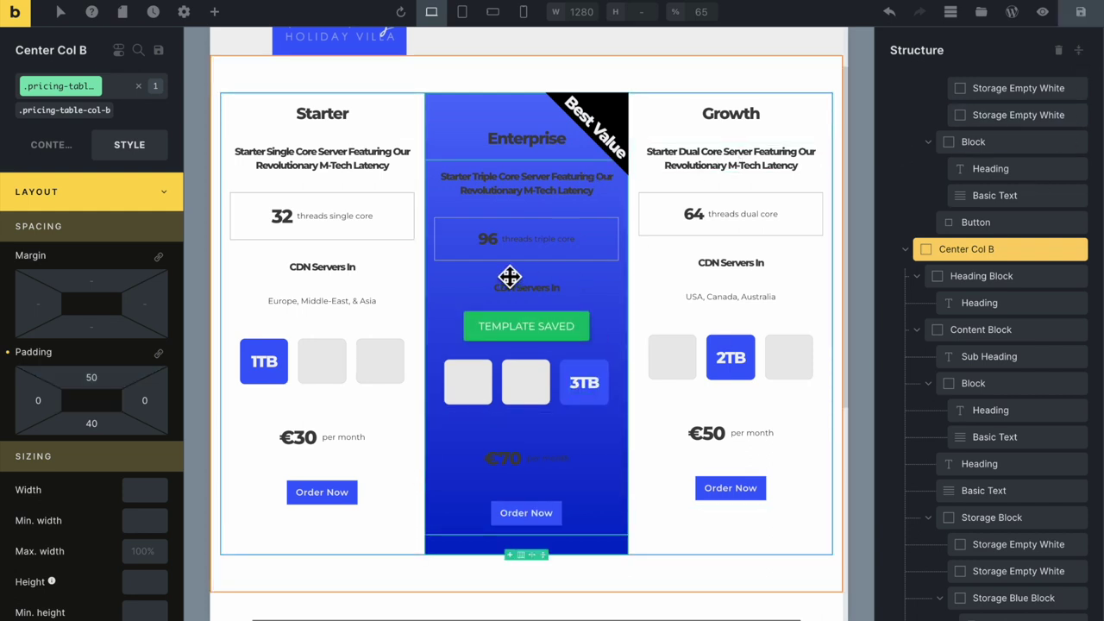
click(536, 140)
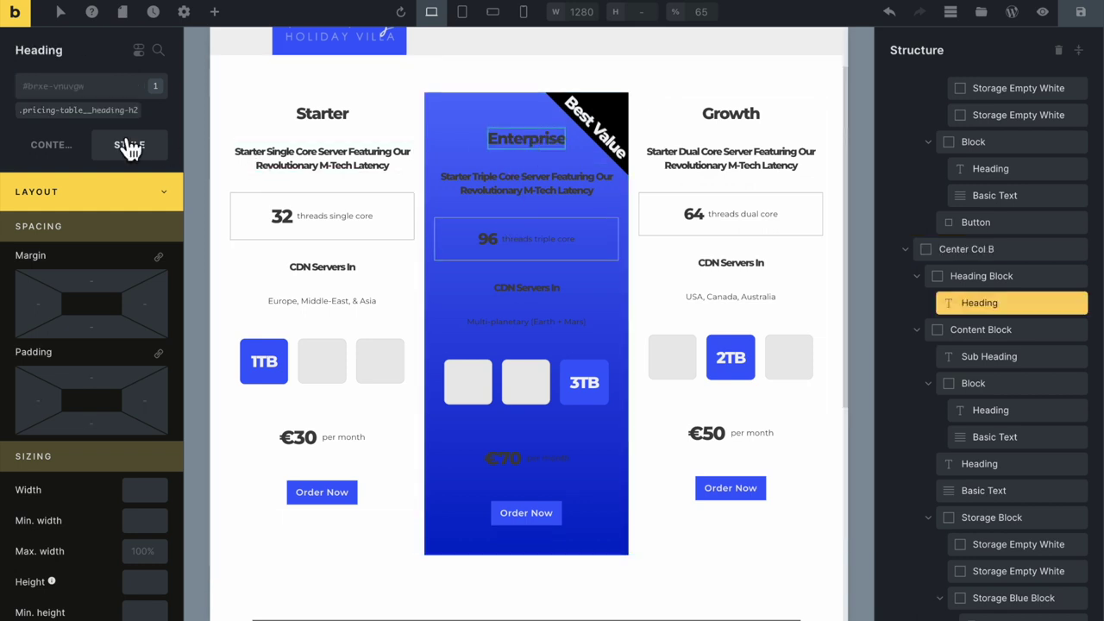
click(325, 166)
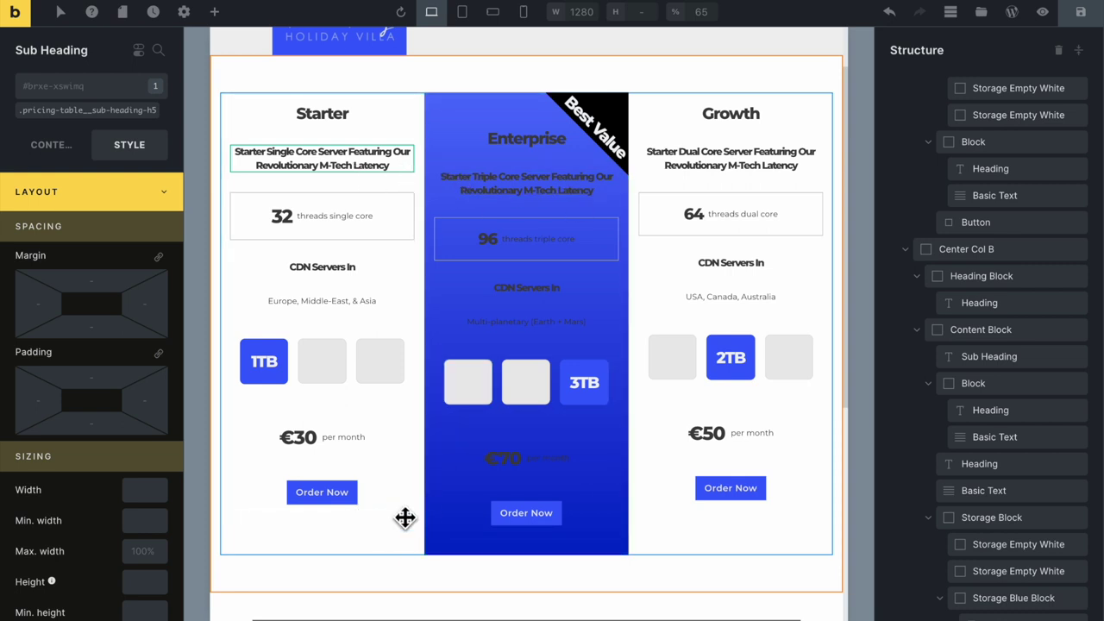
click(404, 552)
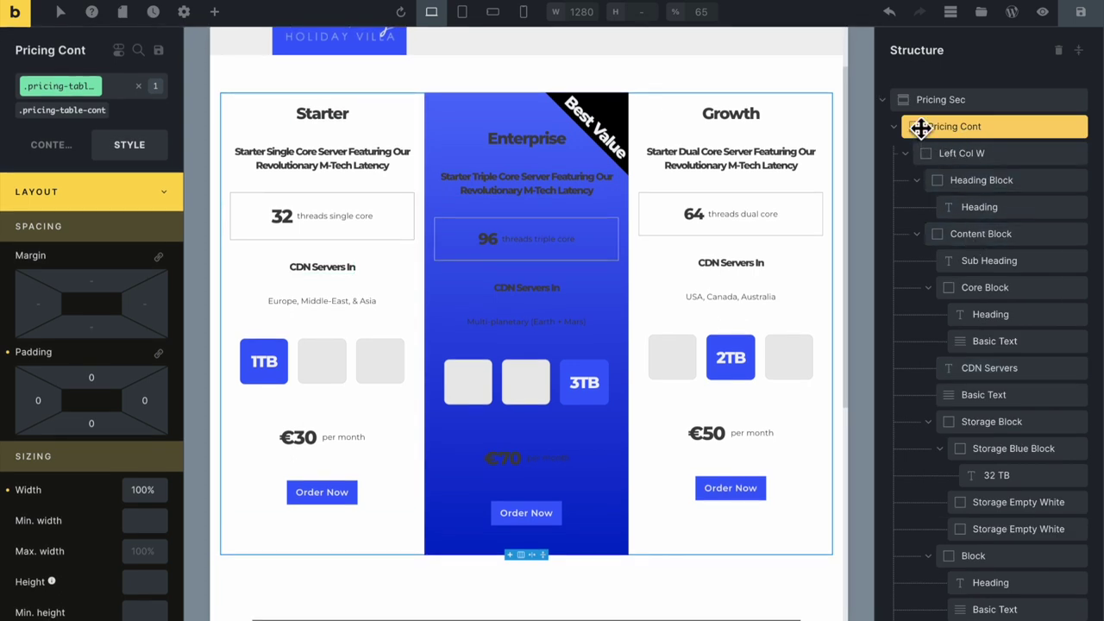
click(1079, 52)
click(882, 100)
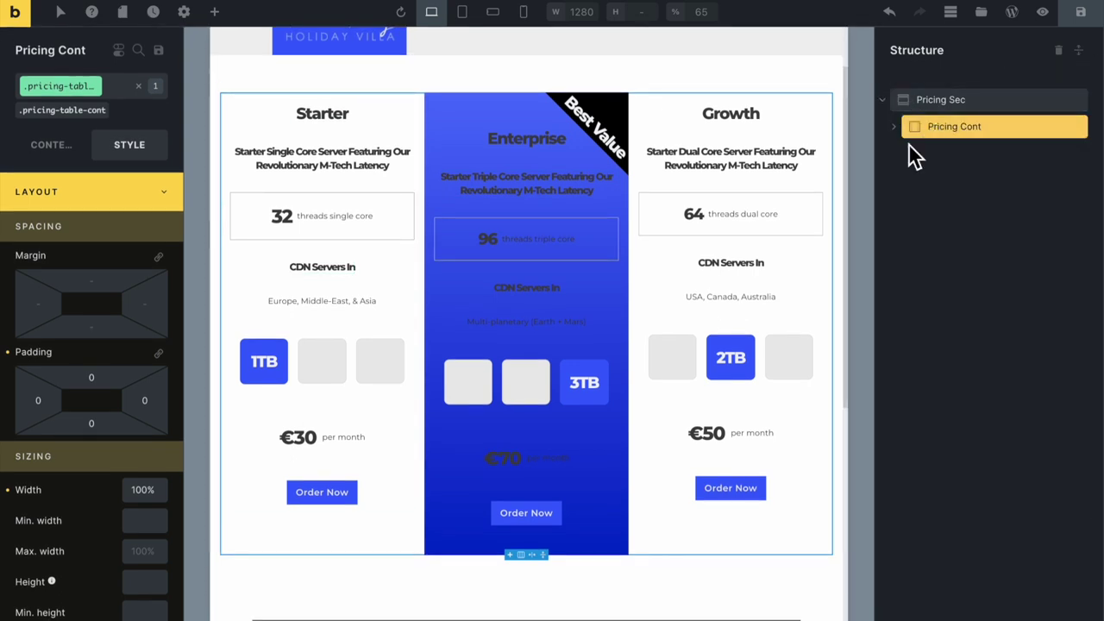
click(893, 127)
Set the padding of the pricing-table-col-w class on Left Col W to 50 at the top and 40 at the bottom
click(978, 155)
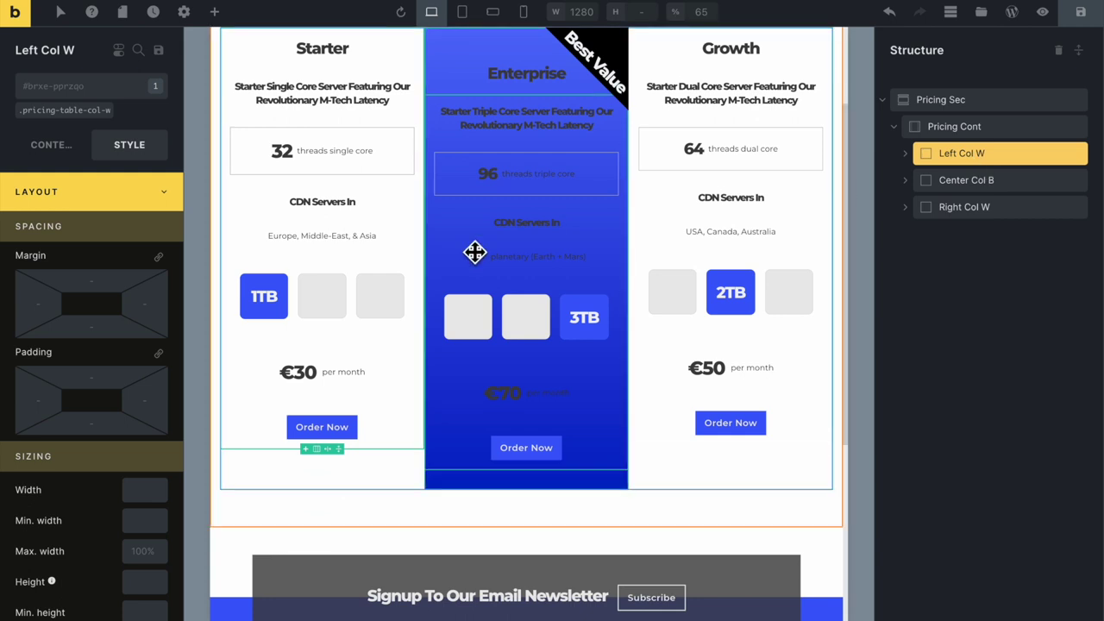
scroll(475, 254, up, 2)
click(69, 110)
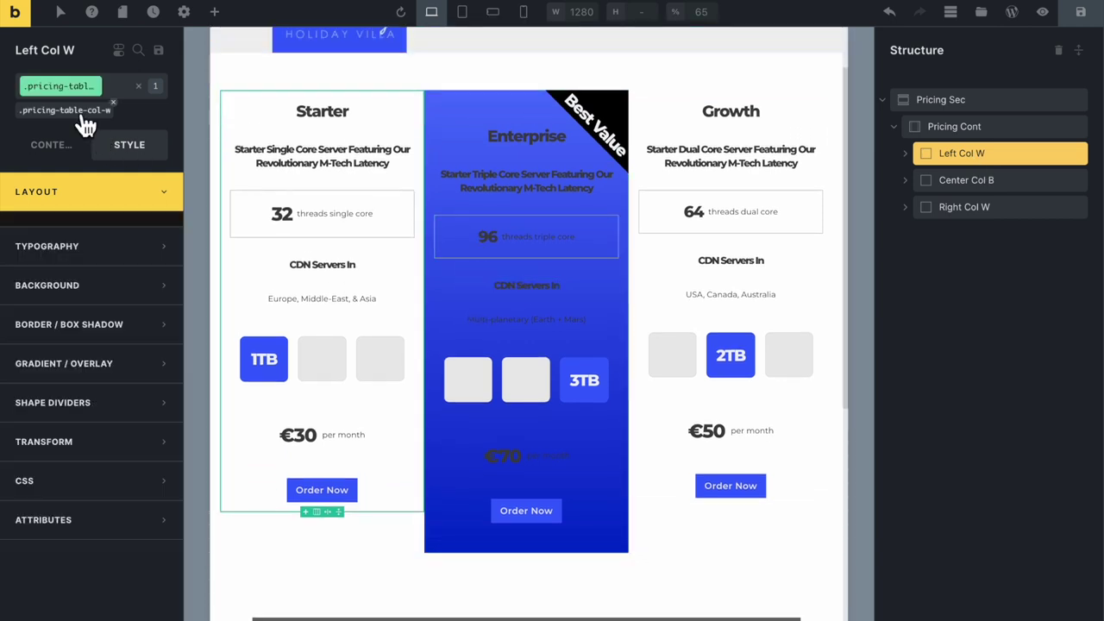
click(115, 380)
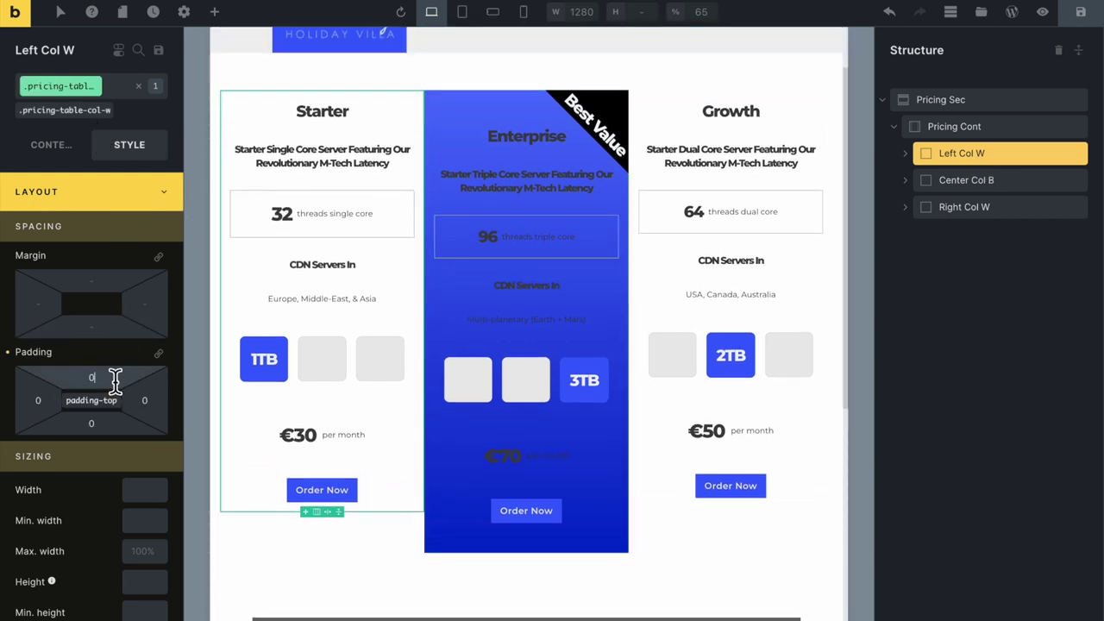
text(50)
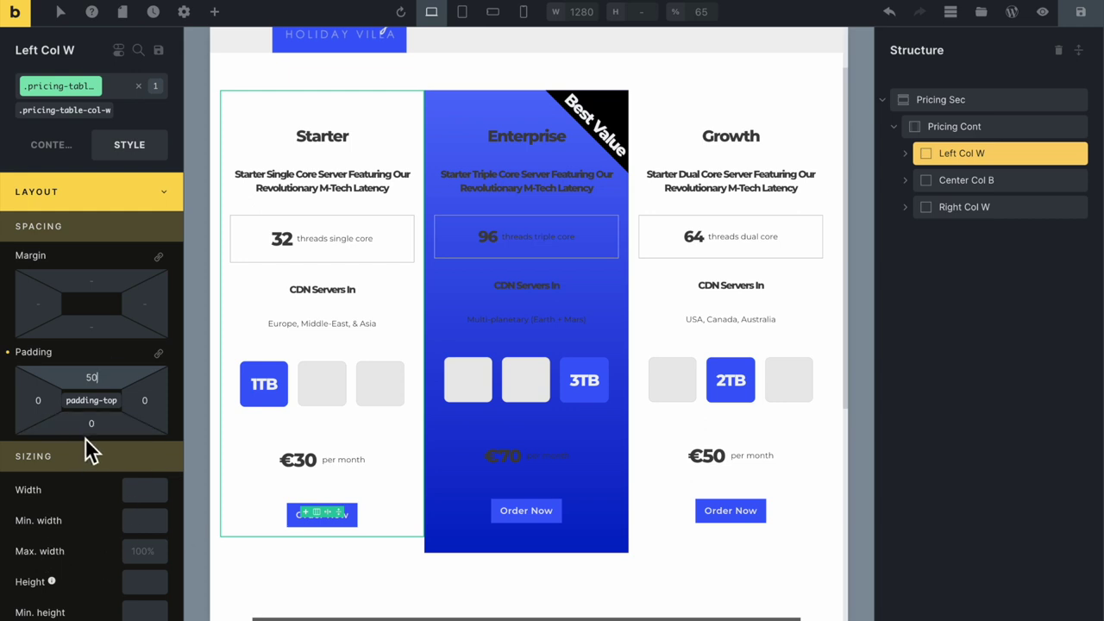
click(91, 423)
text(40)
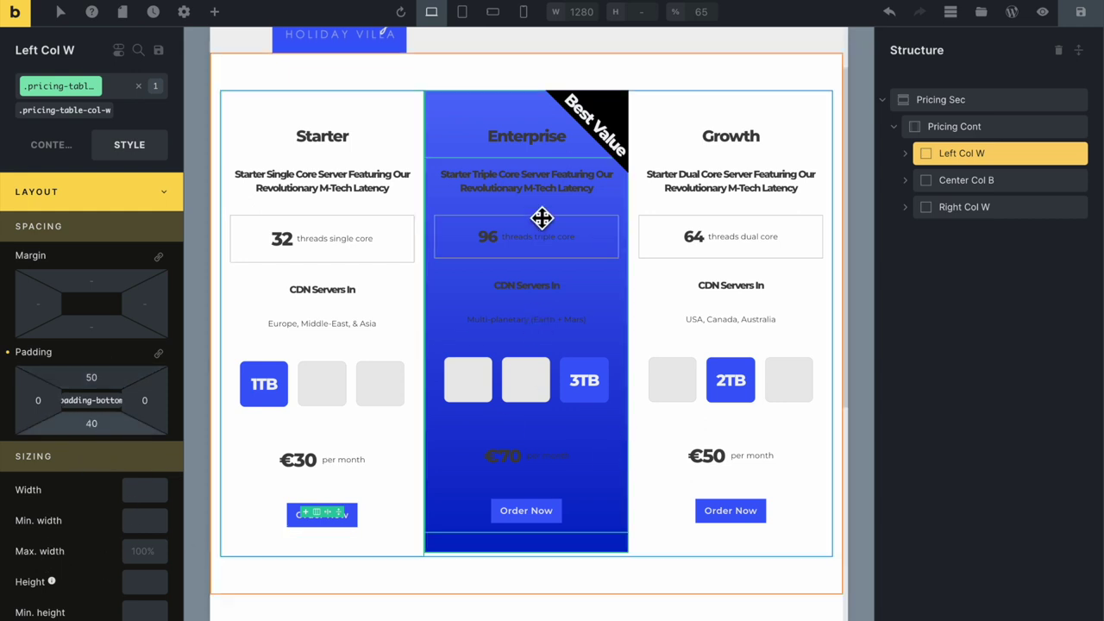
Compare the classes of the Starter and Enterprise headings and add a new class pricing-table__heading-2 to the Enterprise heading
click(529, 145)
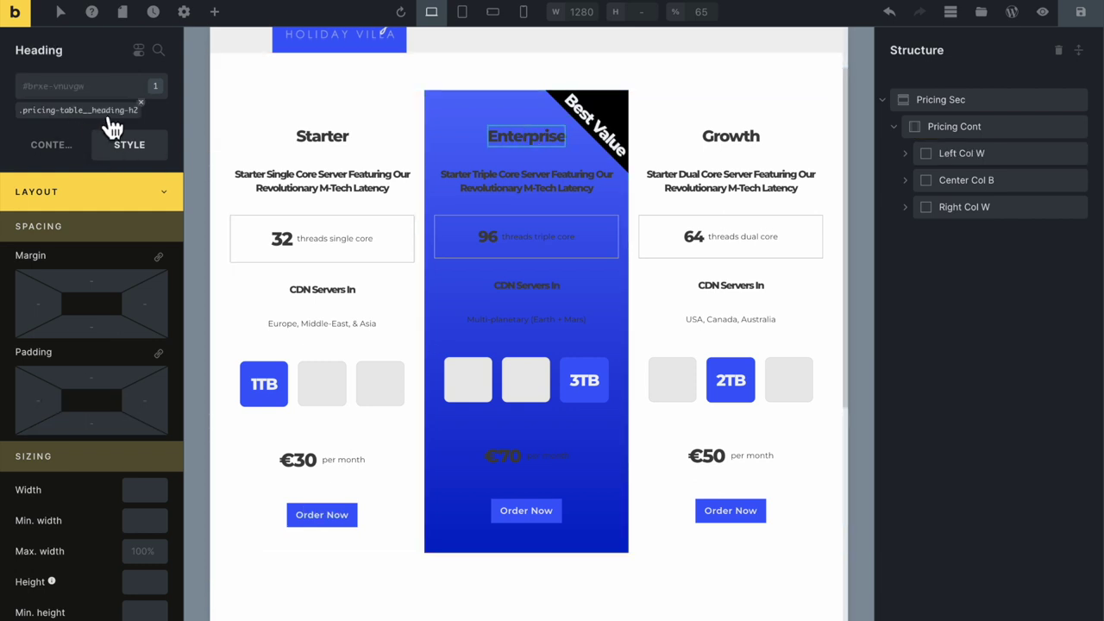
click(312, 131)
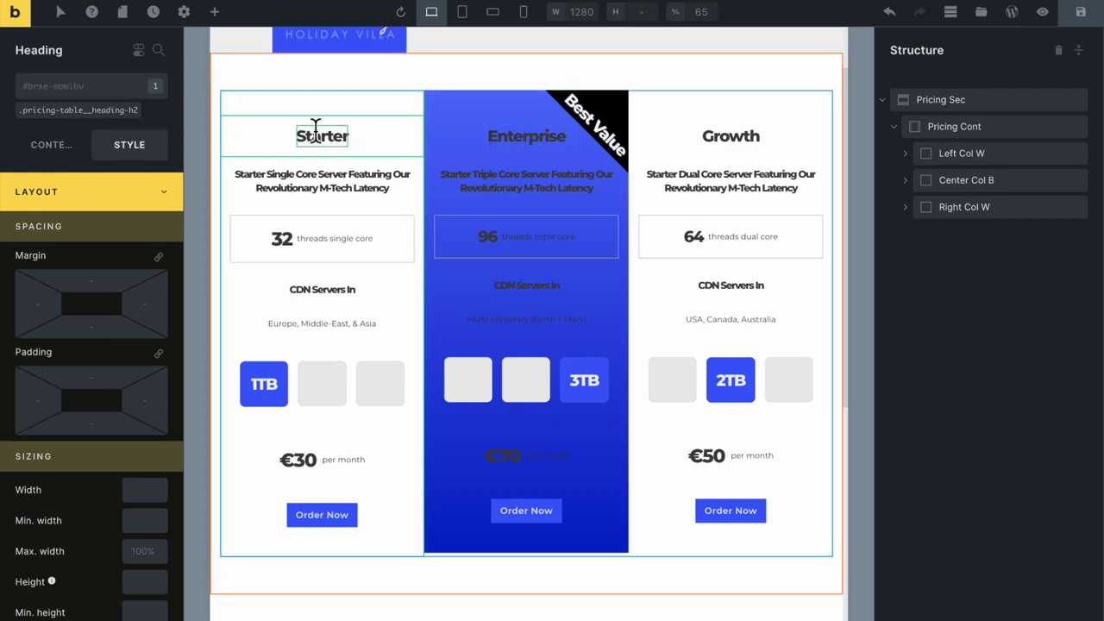
click(520, 133)
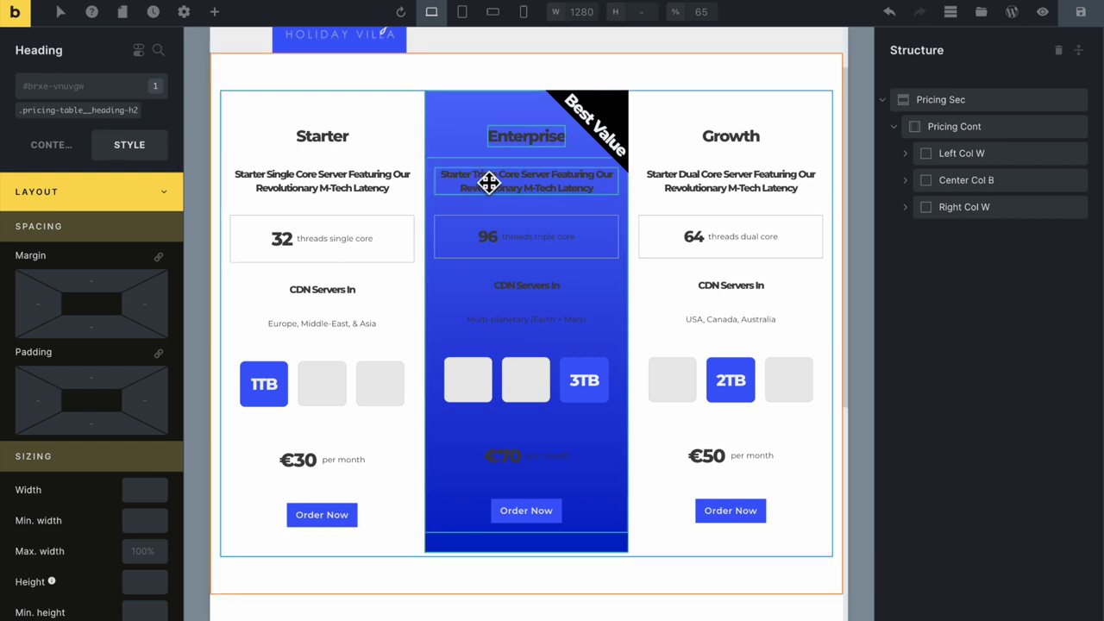
click(54, 89)
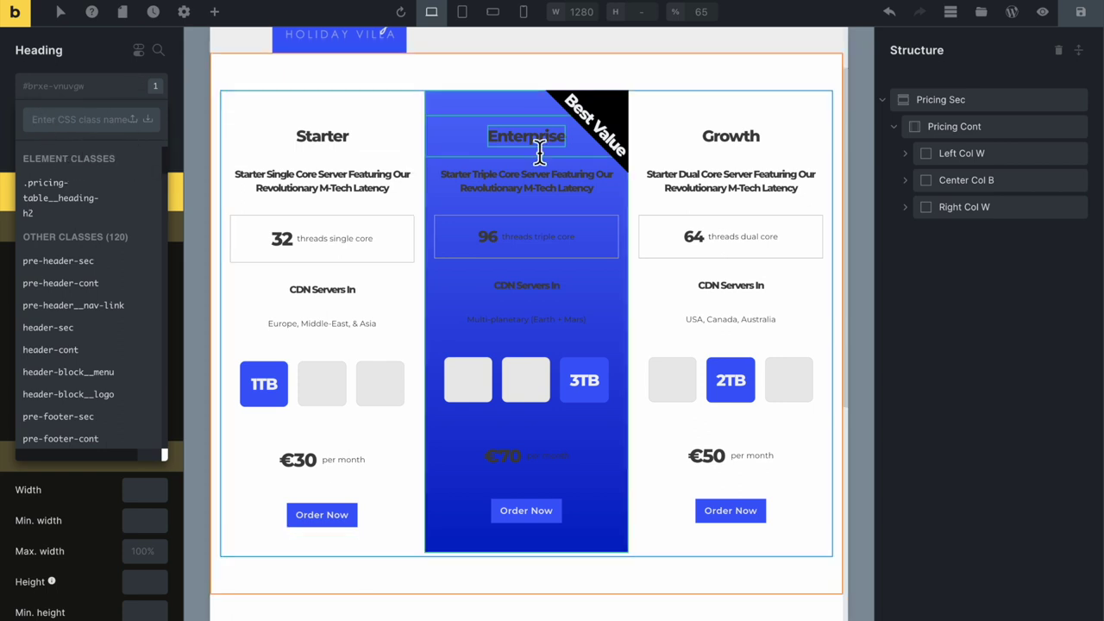
click(338, 135)
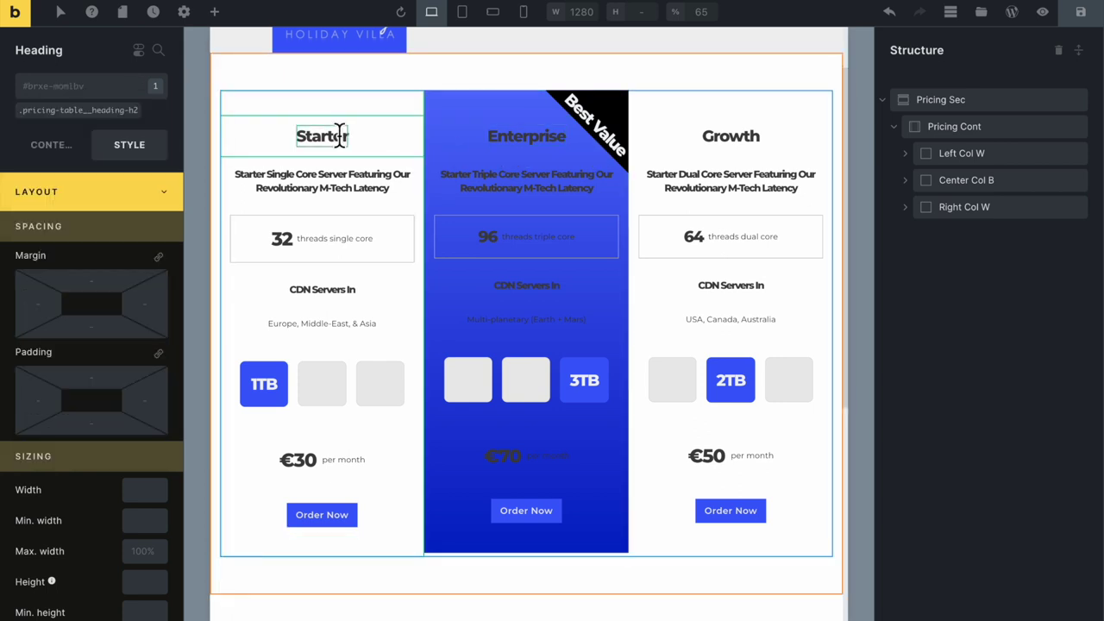
click(526, 136)
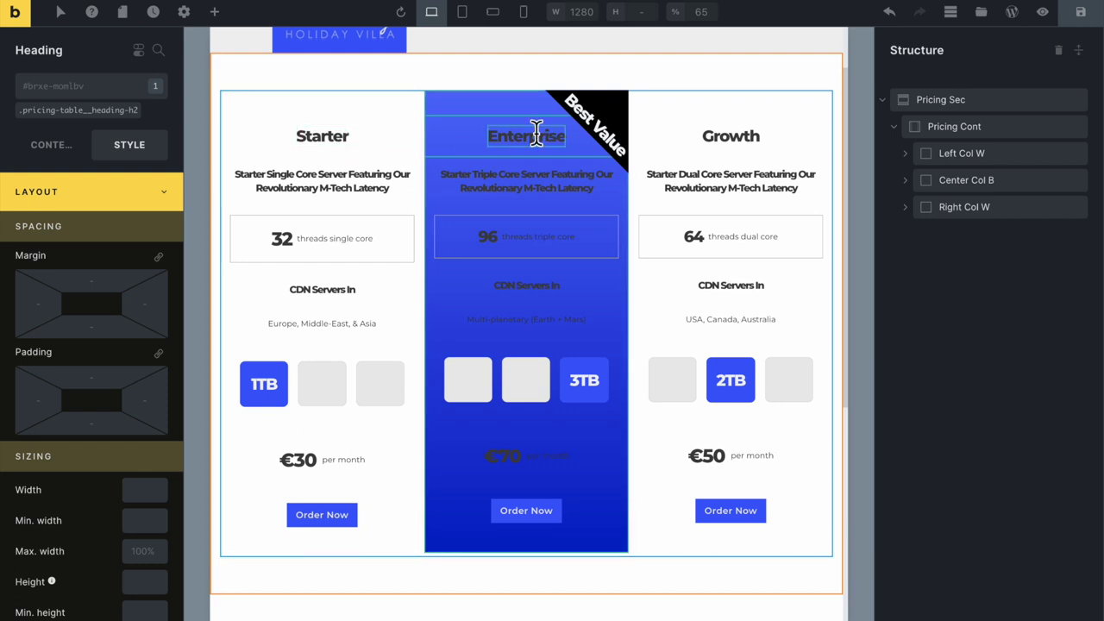
click(54, 86)
text(pric)
text(ing-t)
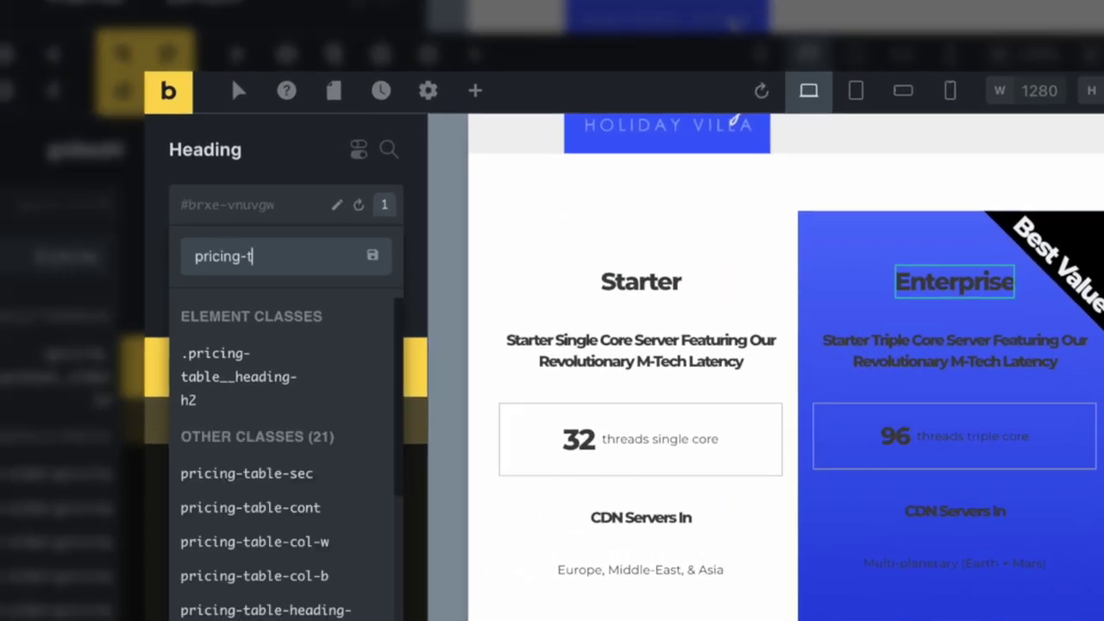
text(able__)
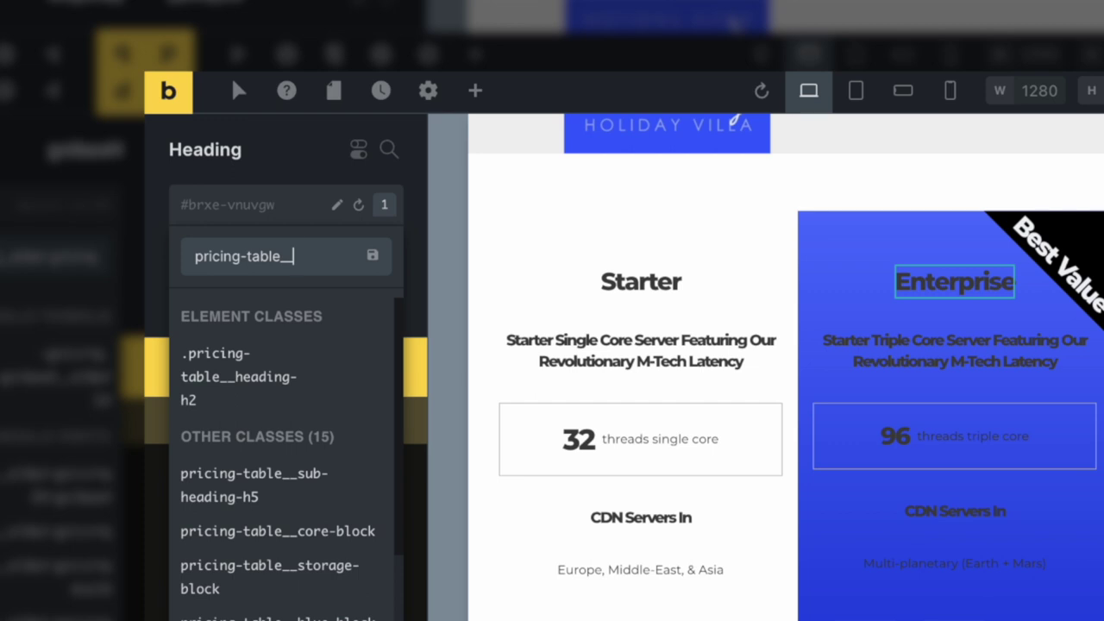
text(hea)
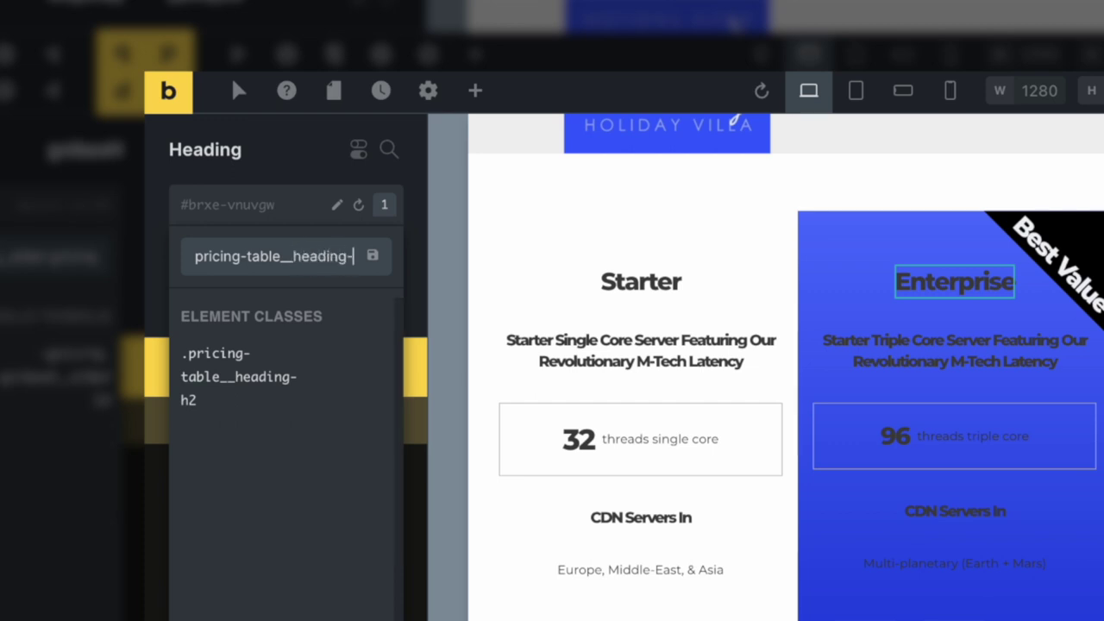
text(ding-)
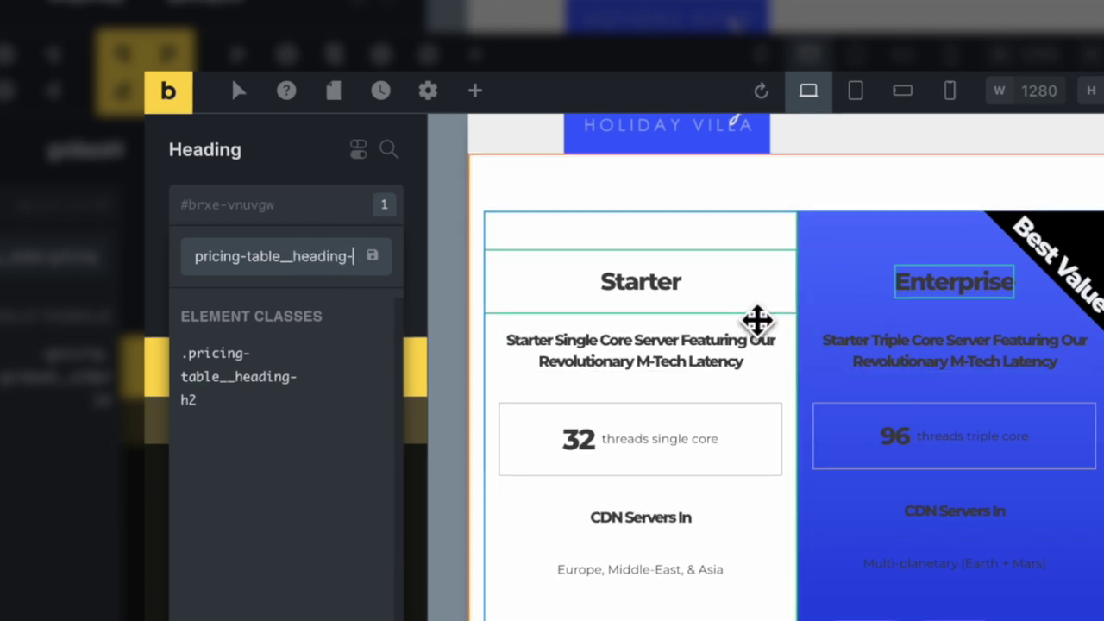
text(2)
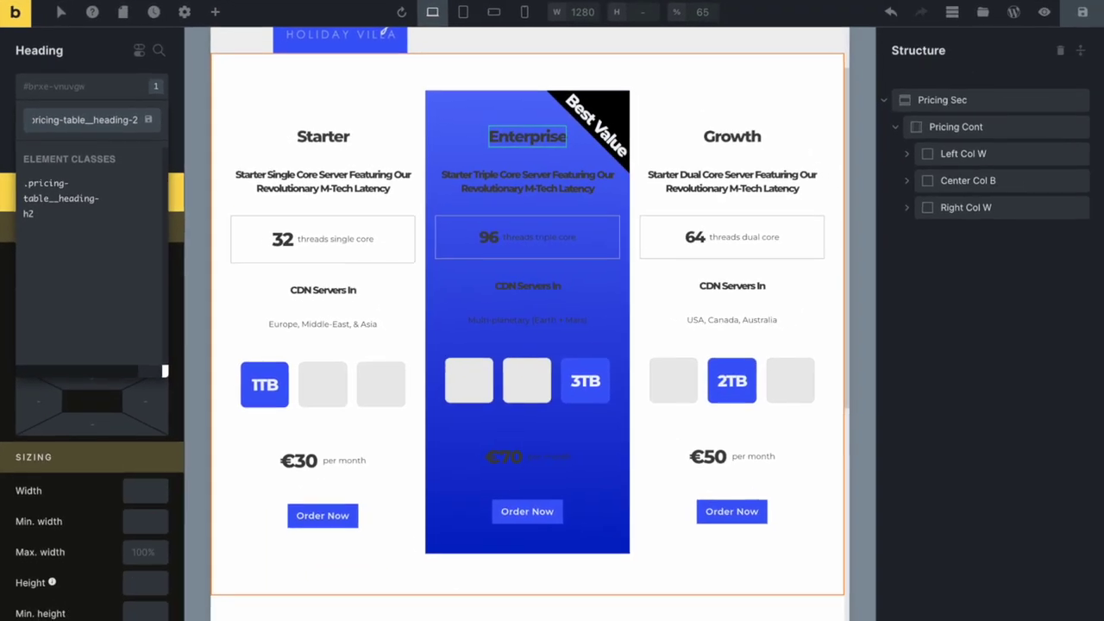
key(Return)
Rename the Enterprise heading's pricing-table__heading-2 class to pricing-table__heading-h2-w and remove the pricing-table__heading-h2 class from it
click(338, 131)
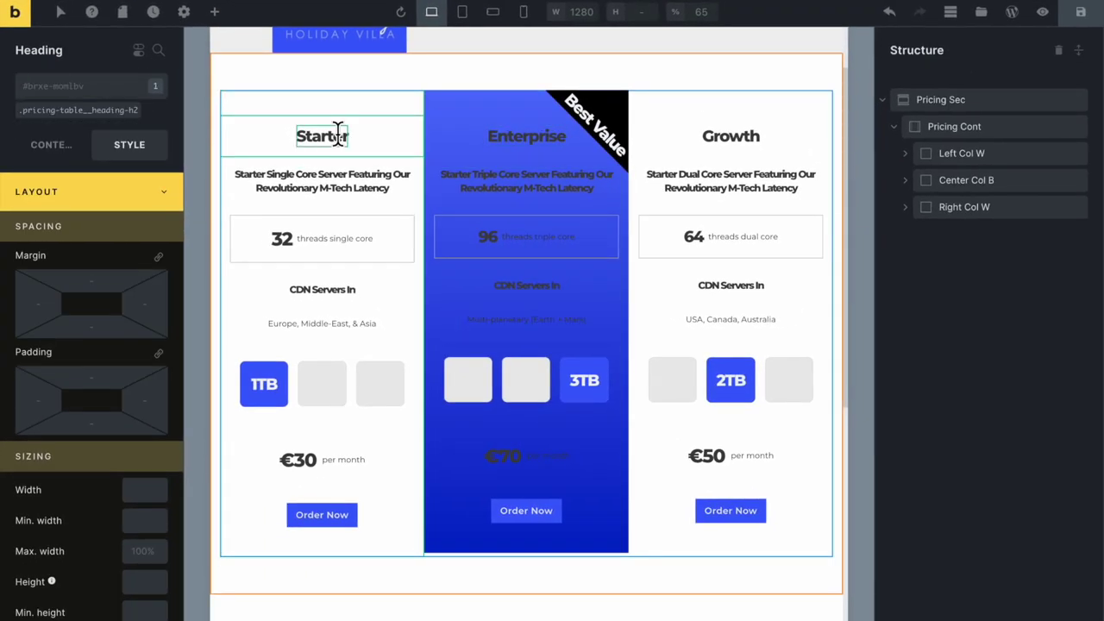
click(519, 138)
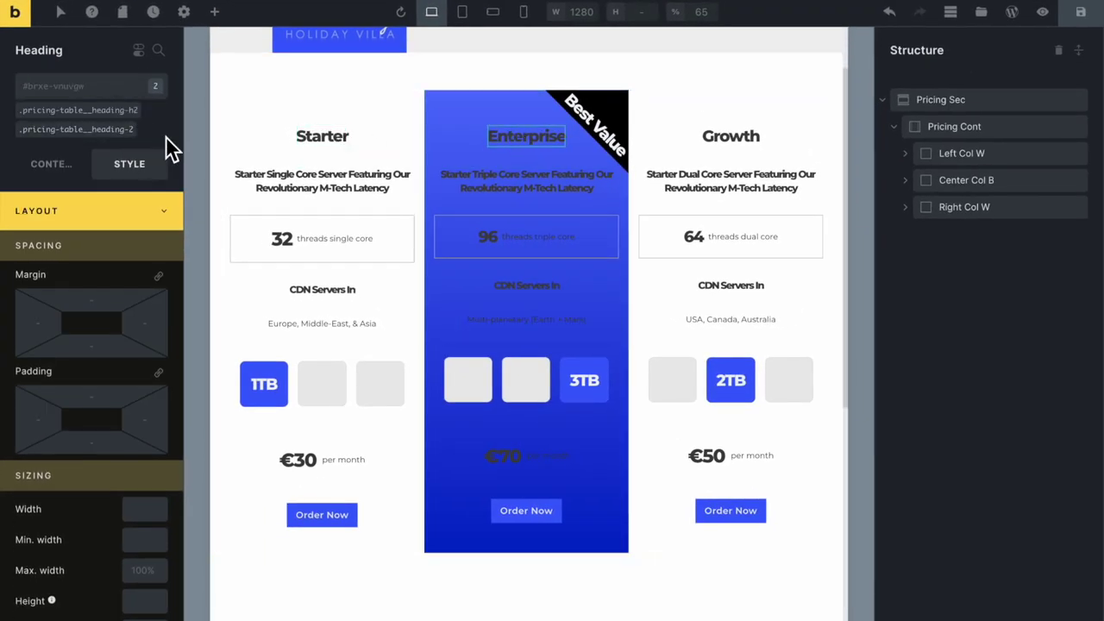
click(108, 129)
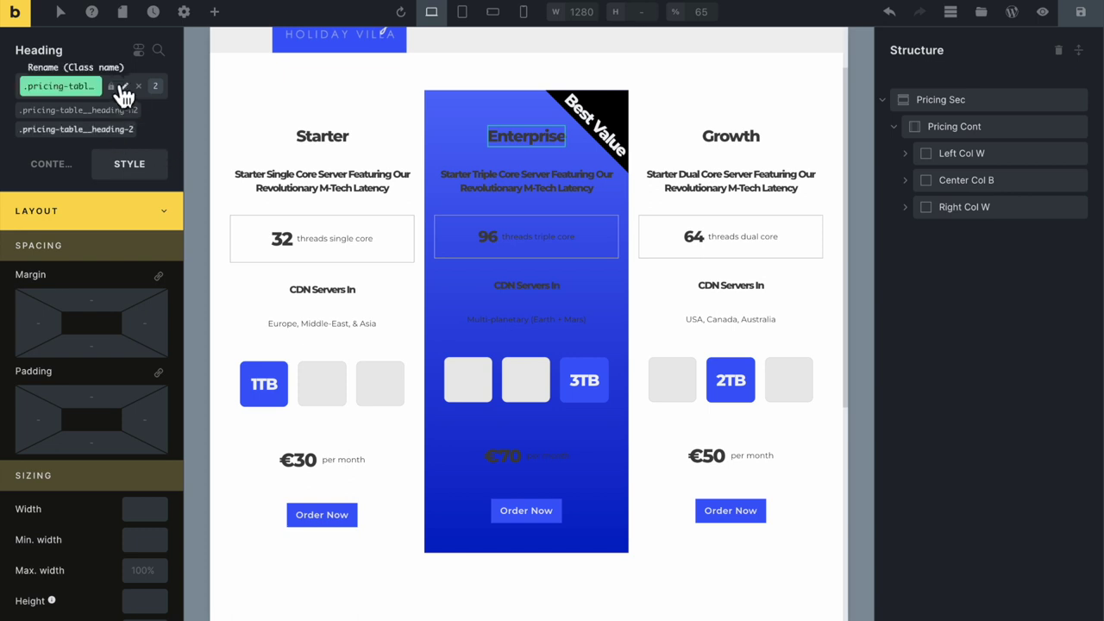
click(123, 87)
key(BackSpace)
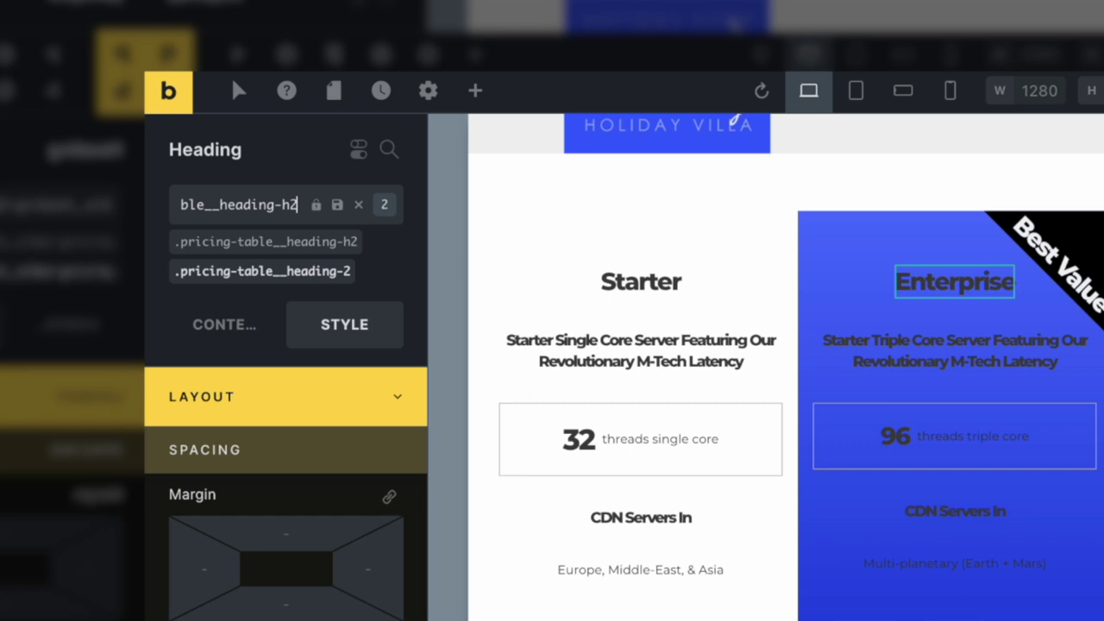
text(-w)
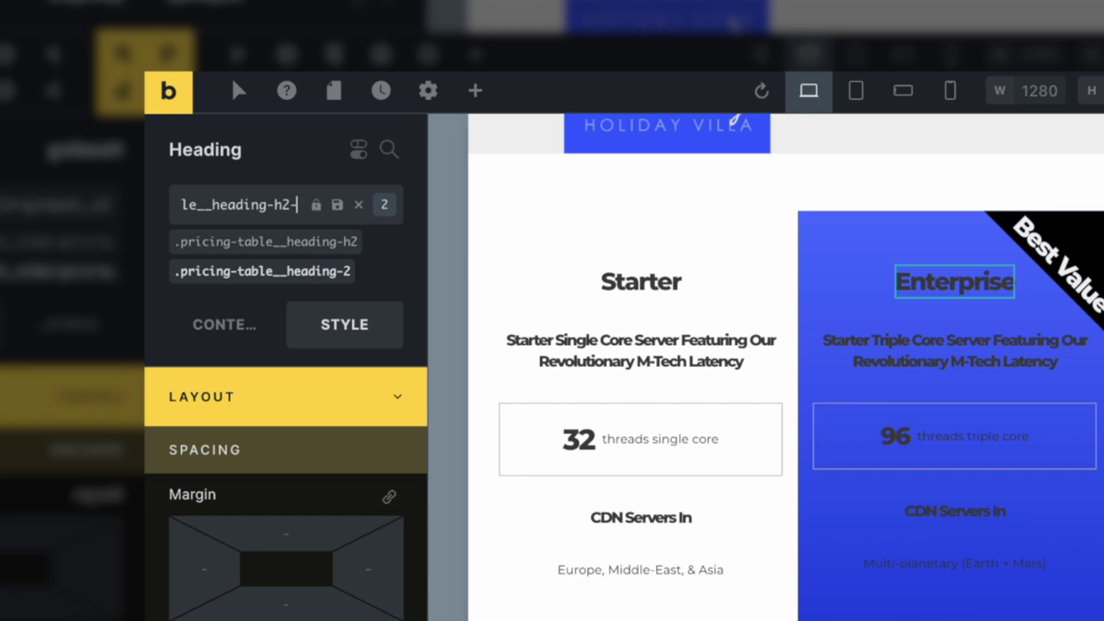
key(Return)
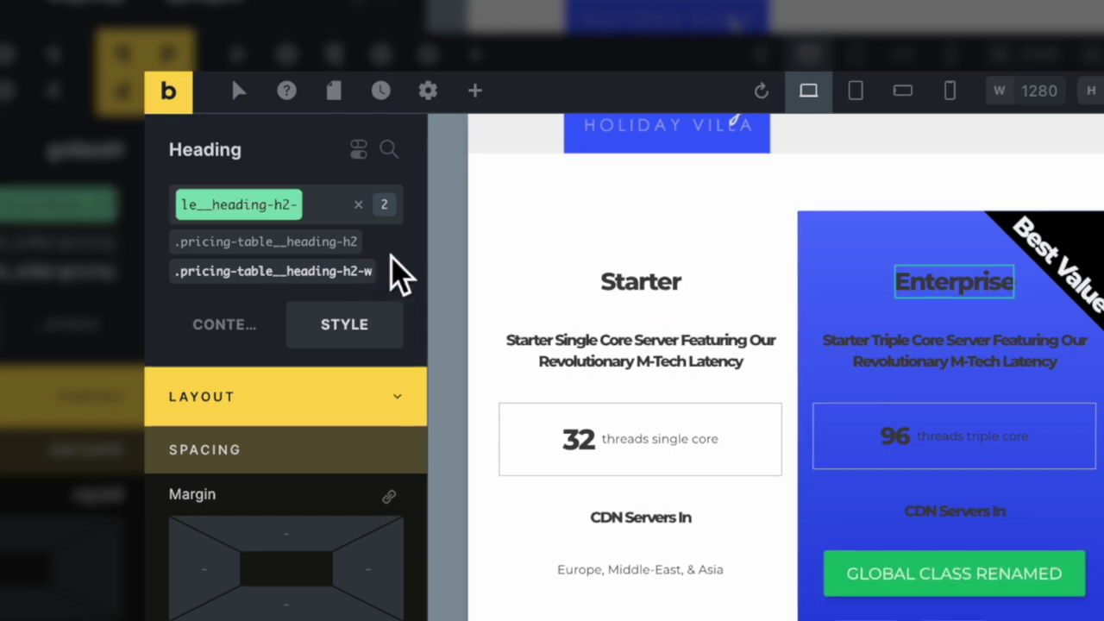
click(357, 244)
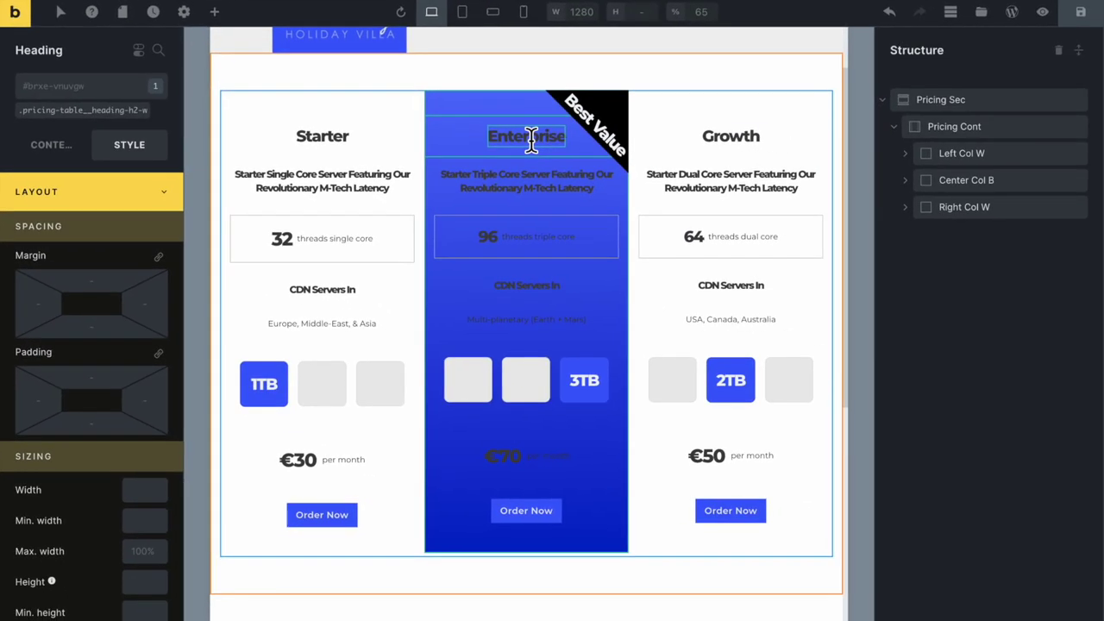
Set the text color of the pricing-table__heading-h2-w class on the Enterprise heading to #f0f3f6 from the Primary palette
click(102, 112)
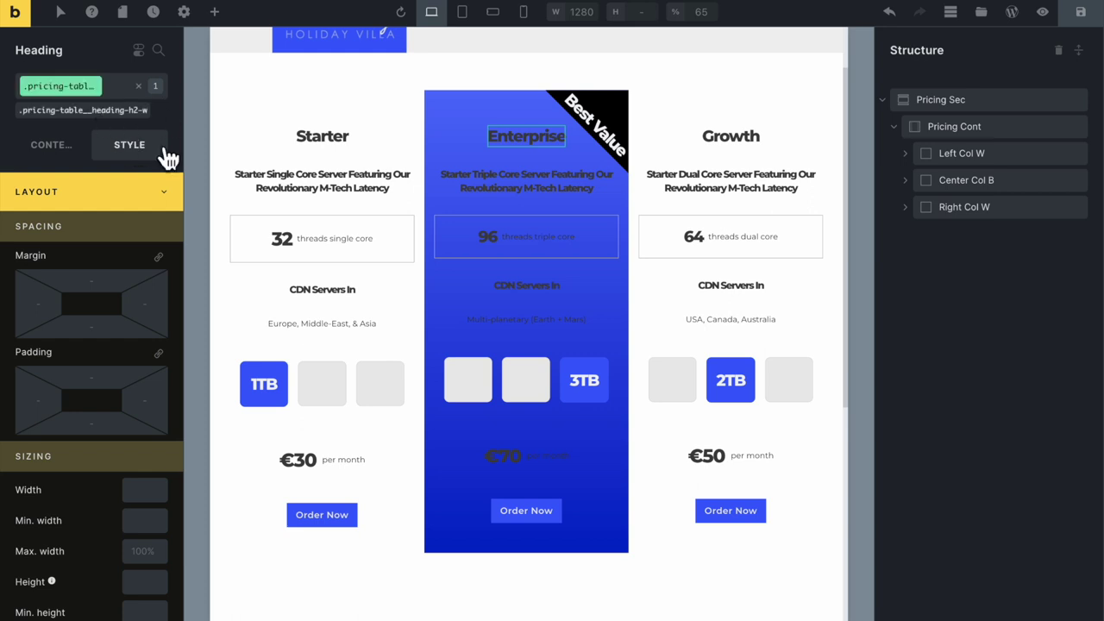
click(154, 199)
click(159, 233)
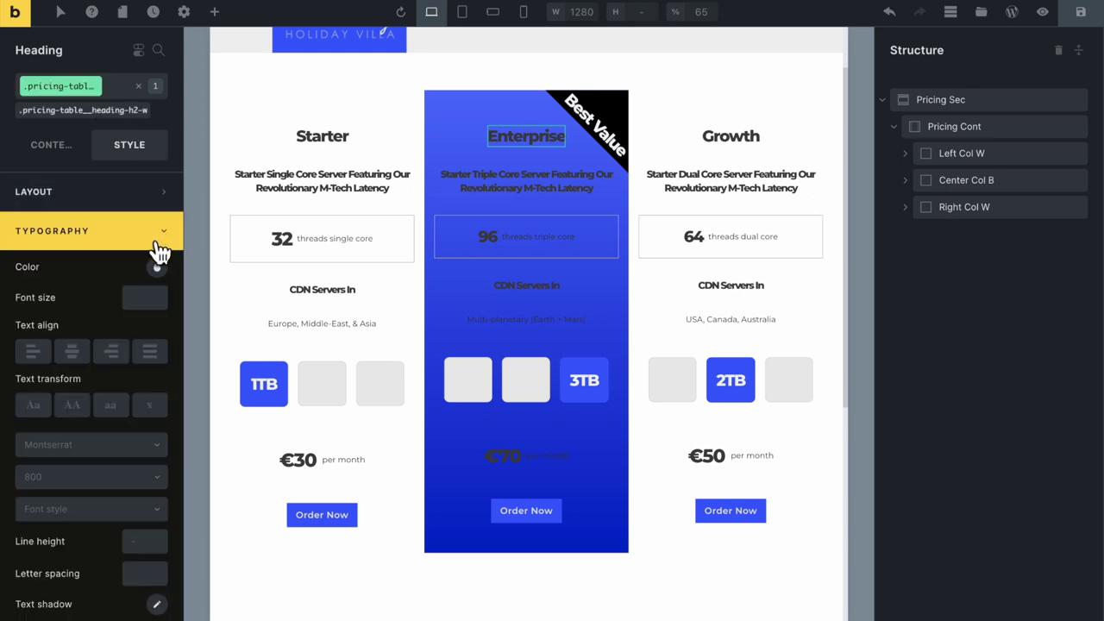
click(157, 267)
scroll(114, 456, down, 1)
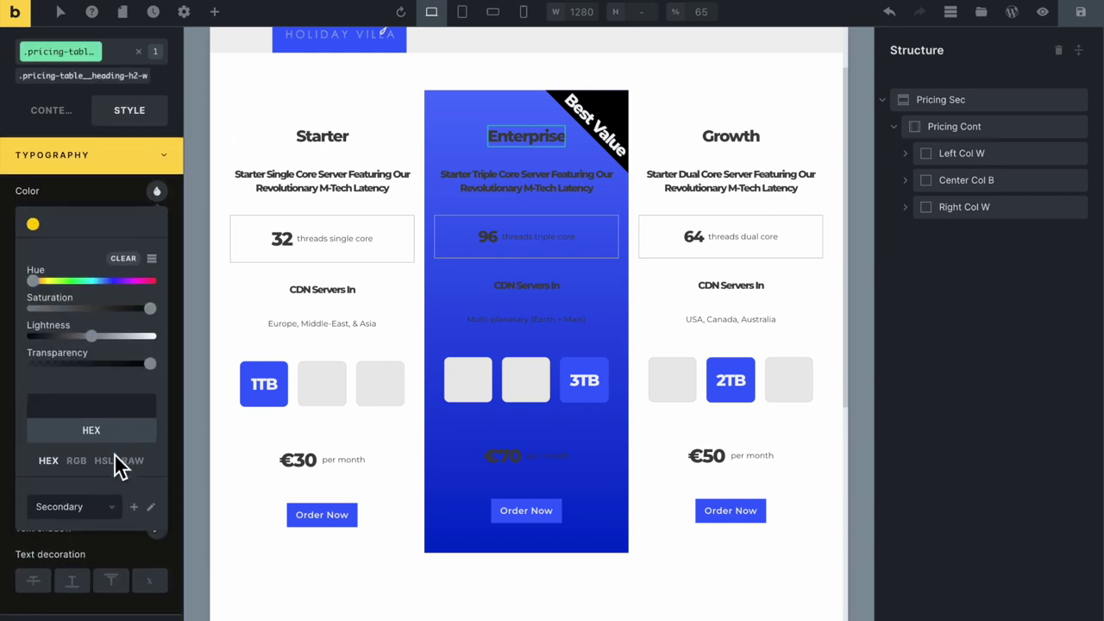
click(95, 540)
click(53, 588)
scroll(93, 468, down, 1)
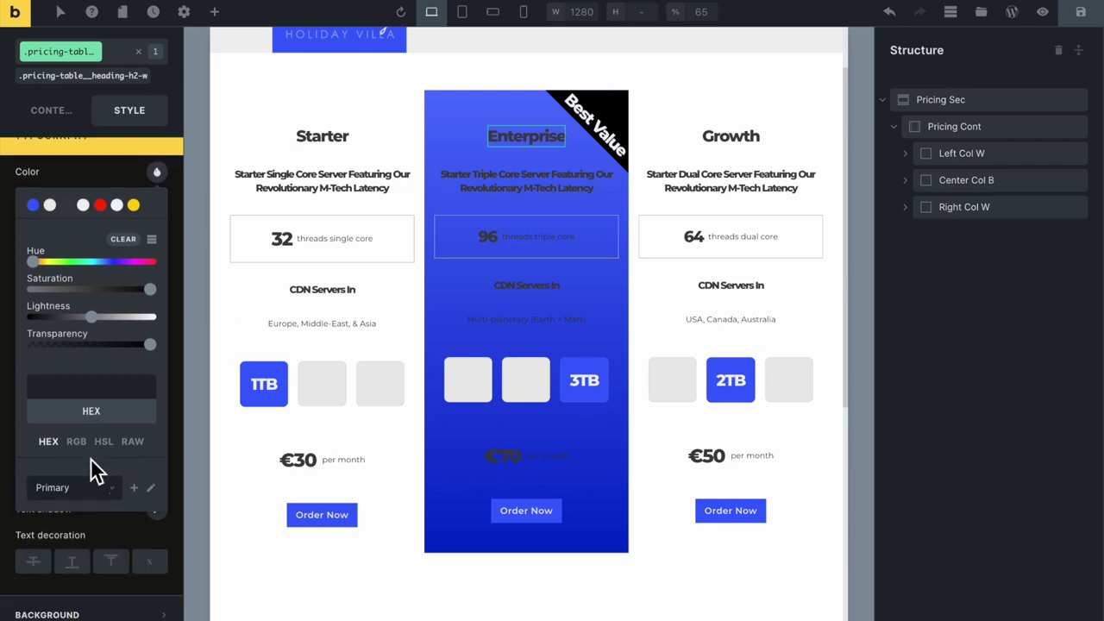
click(117, 204)
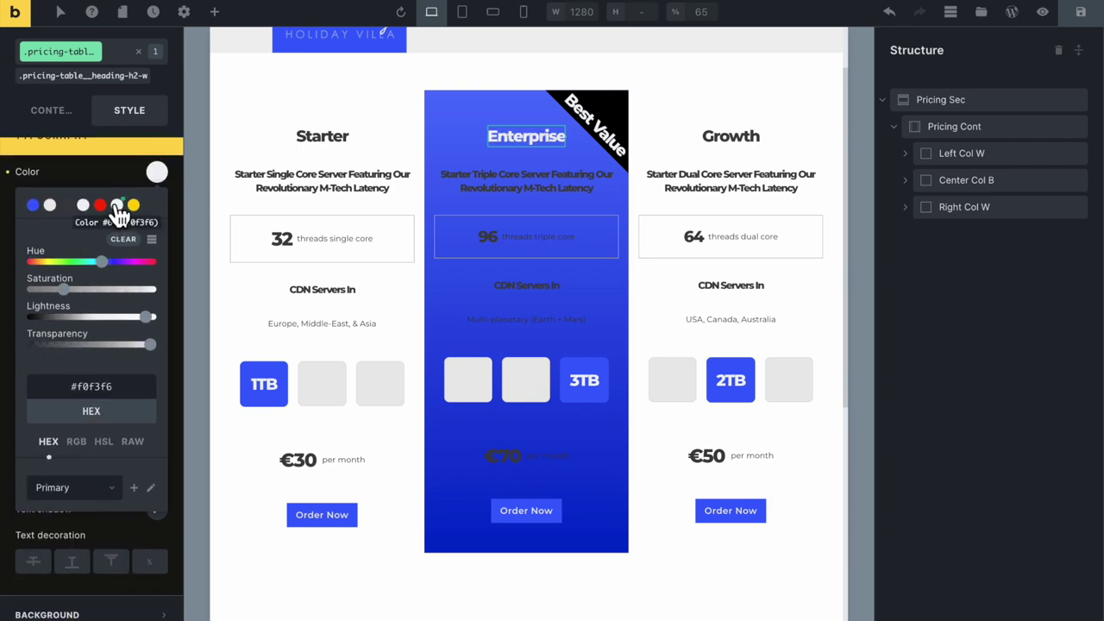
scroll(552, 207, up, 1)
Compare the classes of the Starter and Enterprise sub headings and copy the class name pricing-table__sub-heading-h5 from the Enterprise one
click(541, 217)
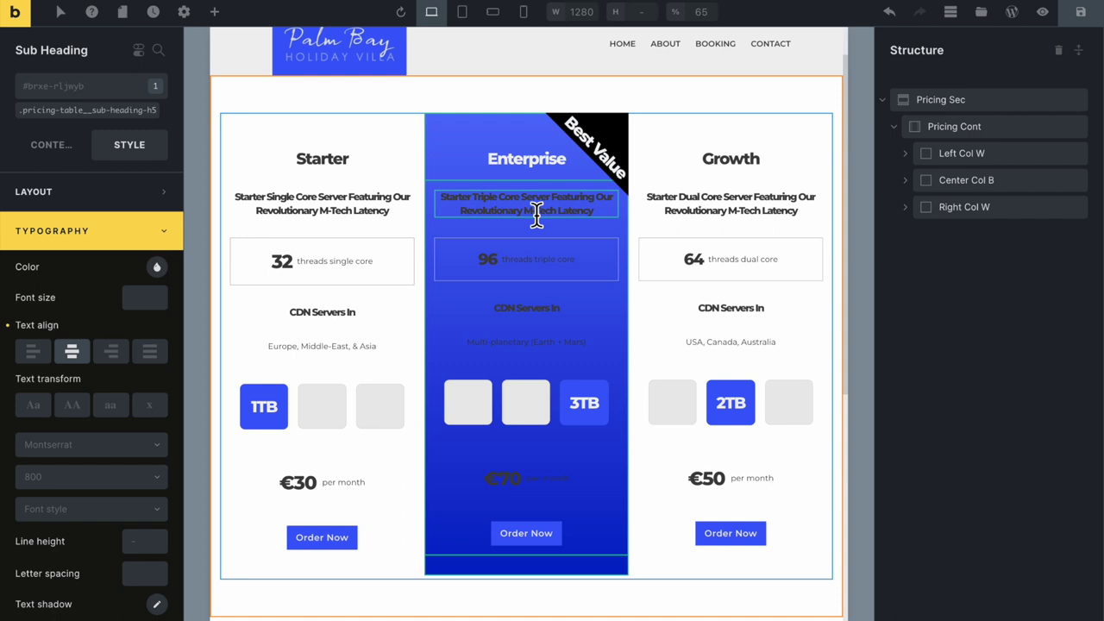
click(349, 200)
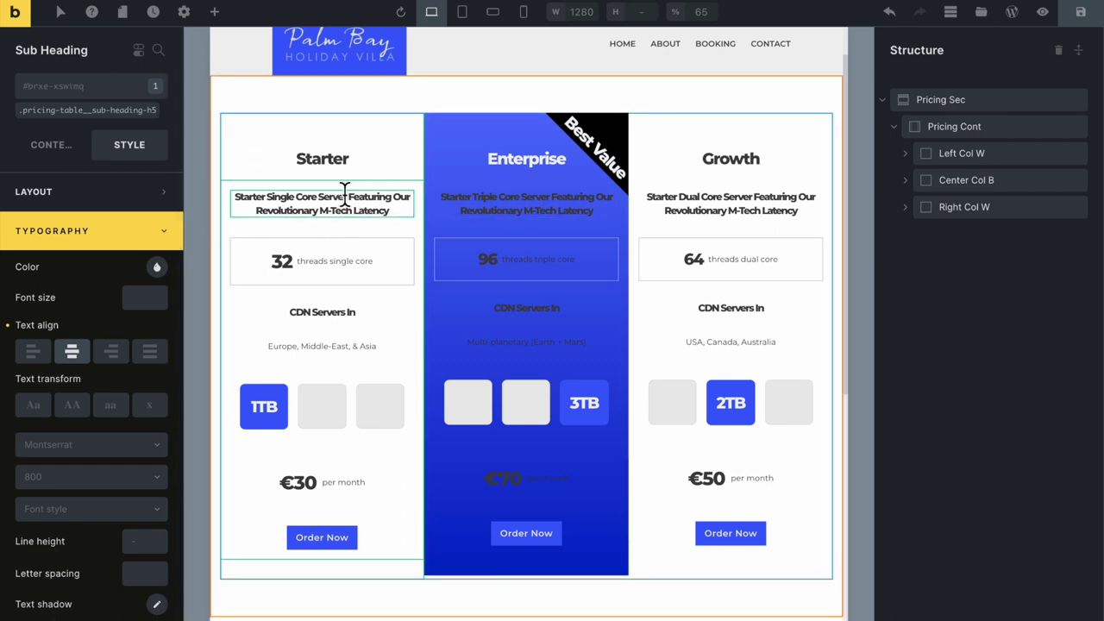
click(516, 205)
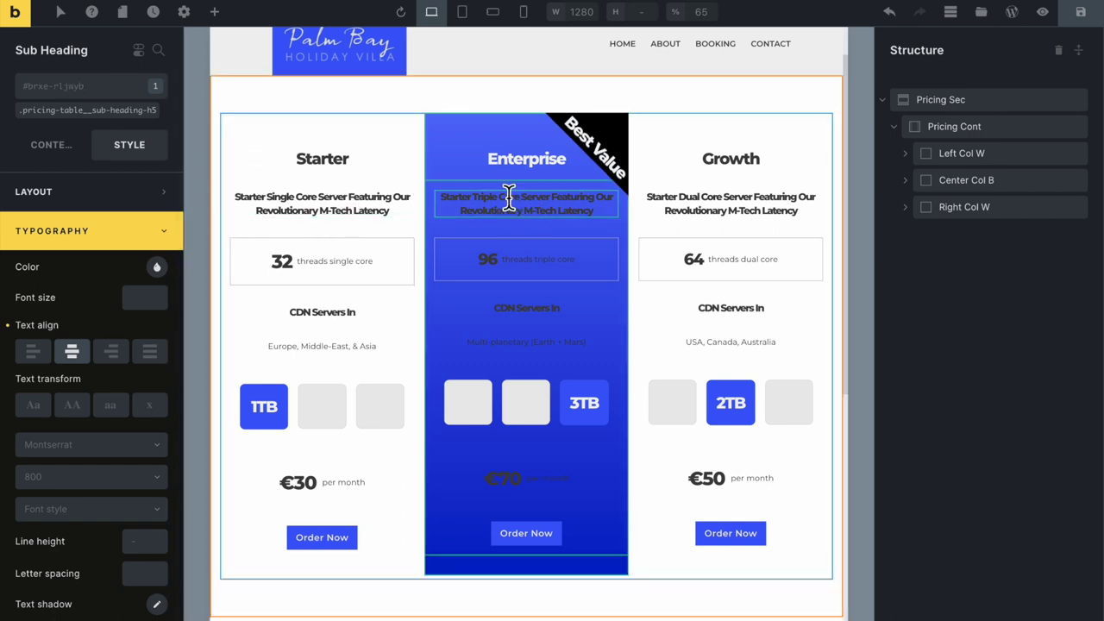
click(100, 118)
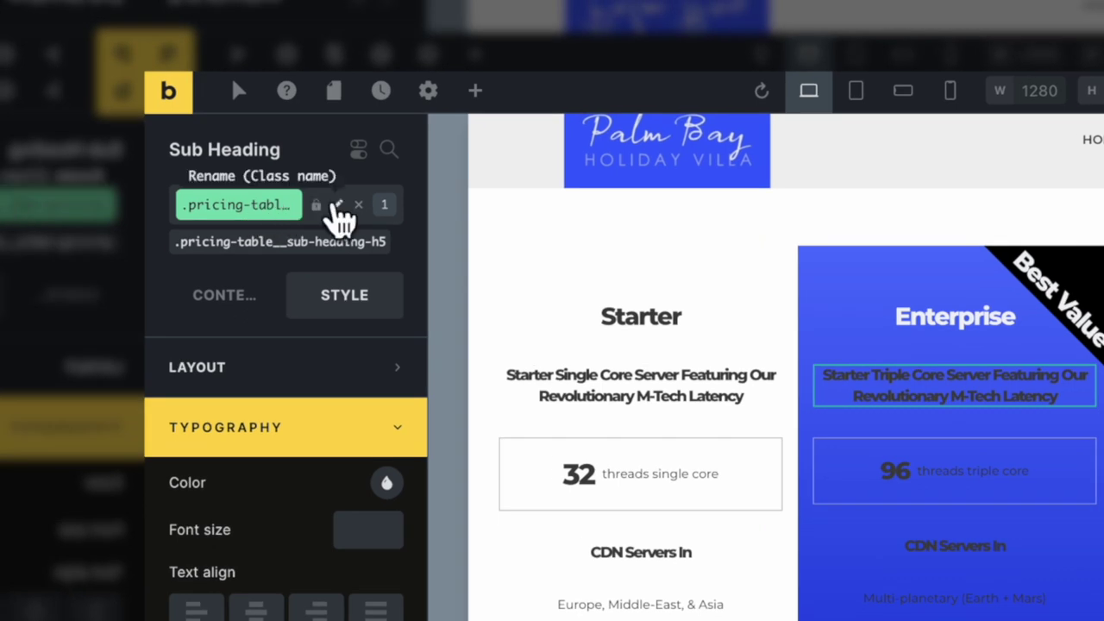
click(336, 207)
double_click(259, 207)
right_click(259, 212)
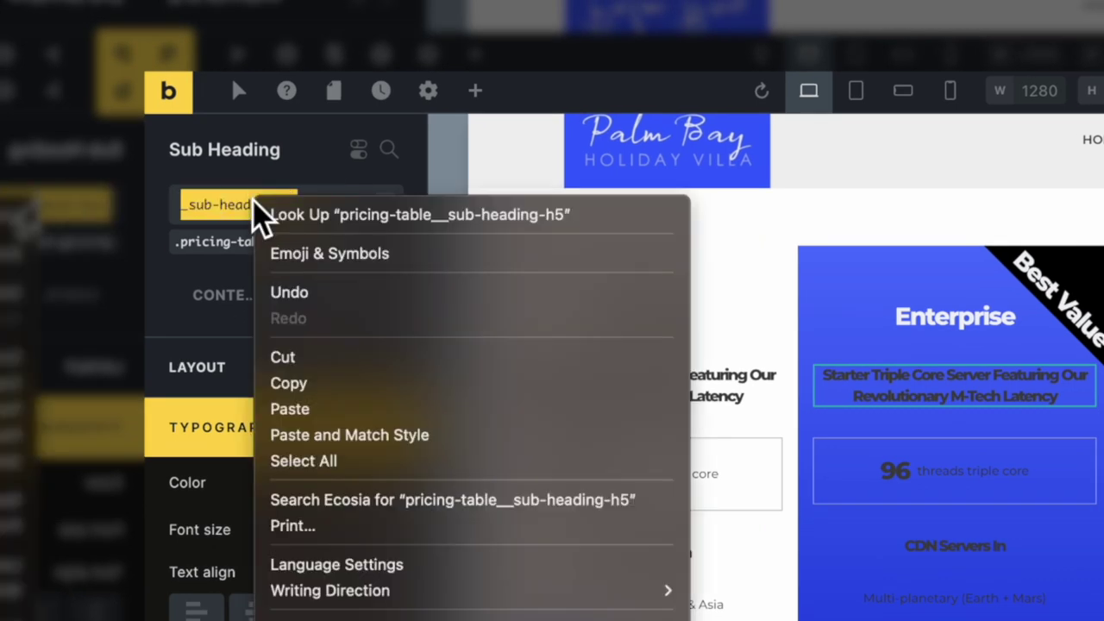
click(308, 383)
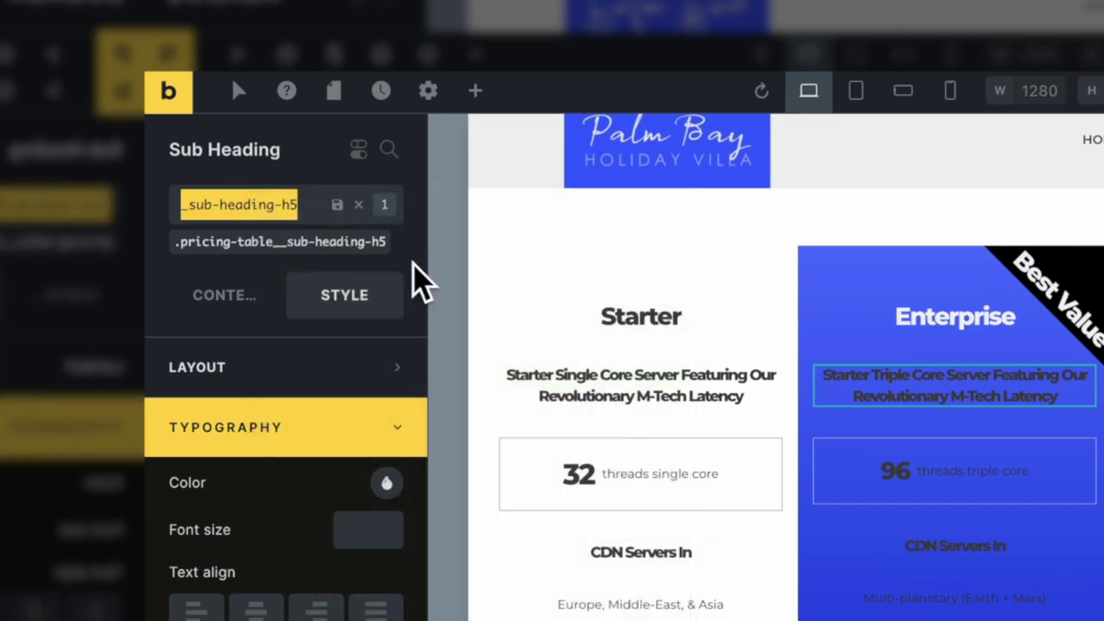
key(Return)
click(363, 220)
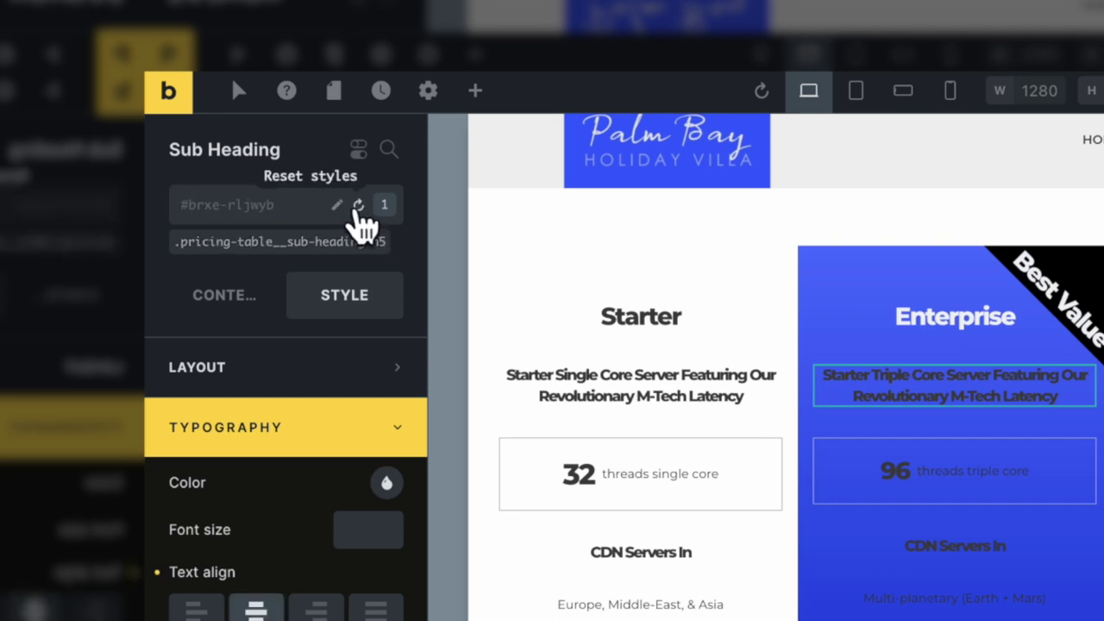
Add the class pricing-table__sub-heading-h5-w to the Enterprise sub heading and remove its pricing-table__sub-heading-h5 class
click(263, 209)
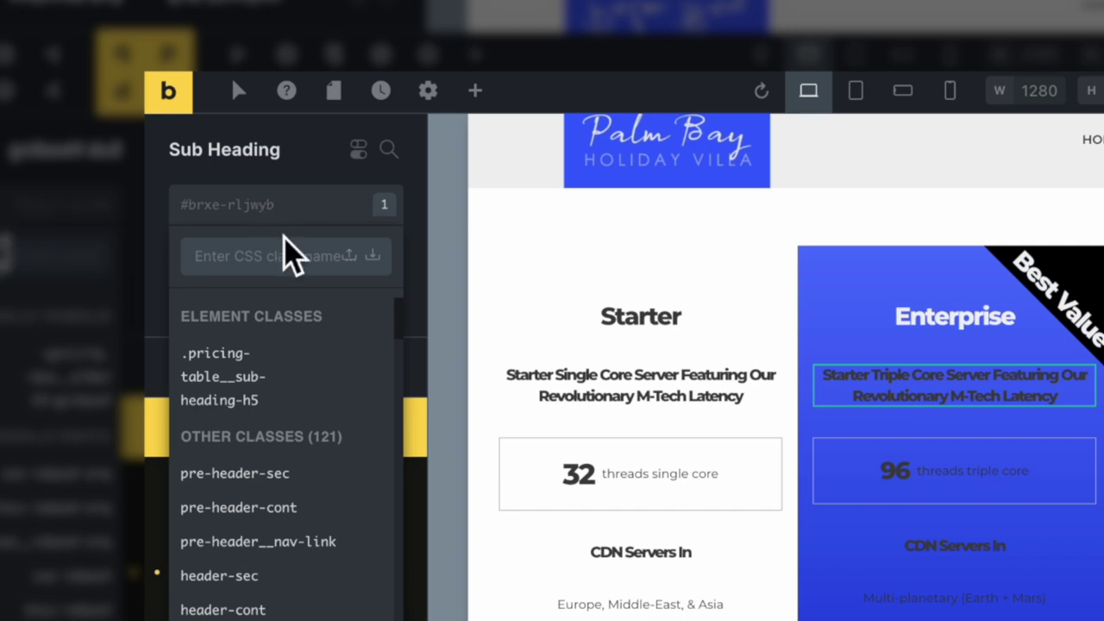
key(ctrl+v)
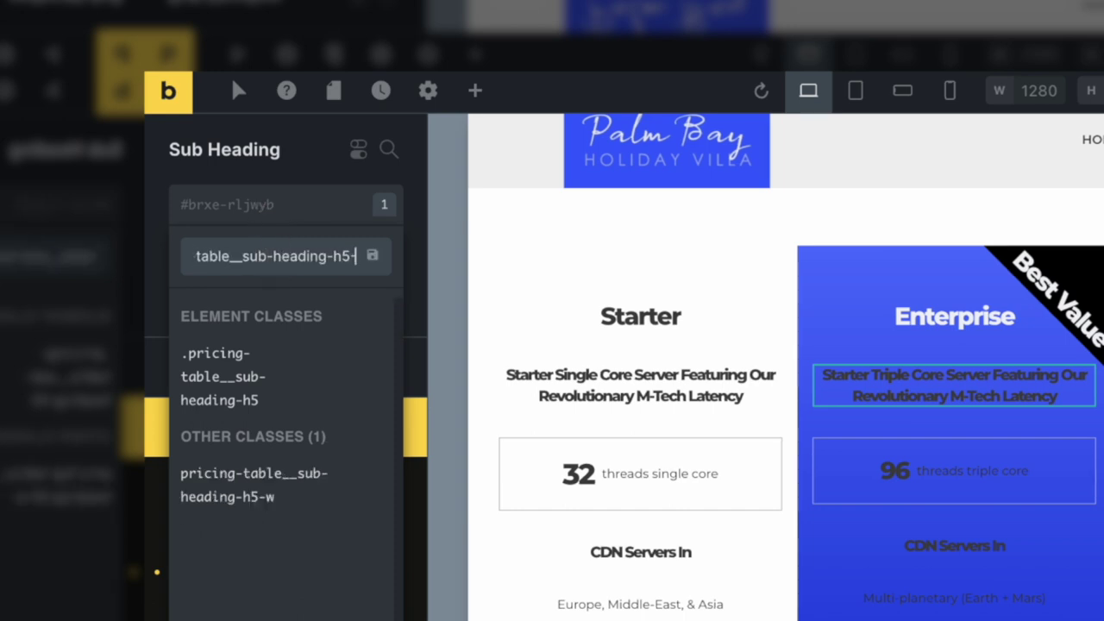
text(-w)
key(Return)
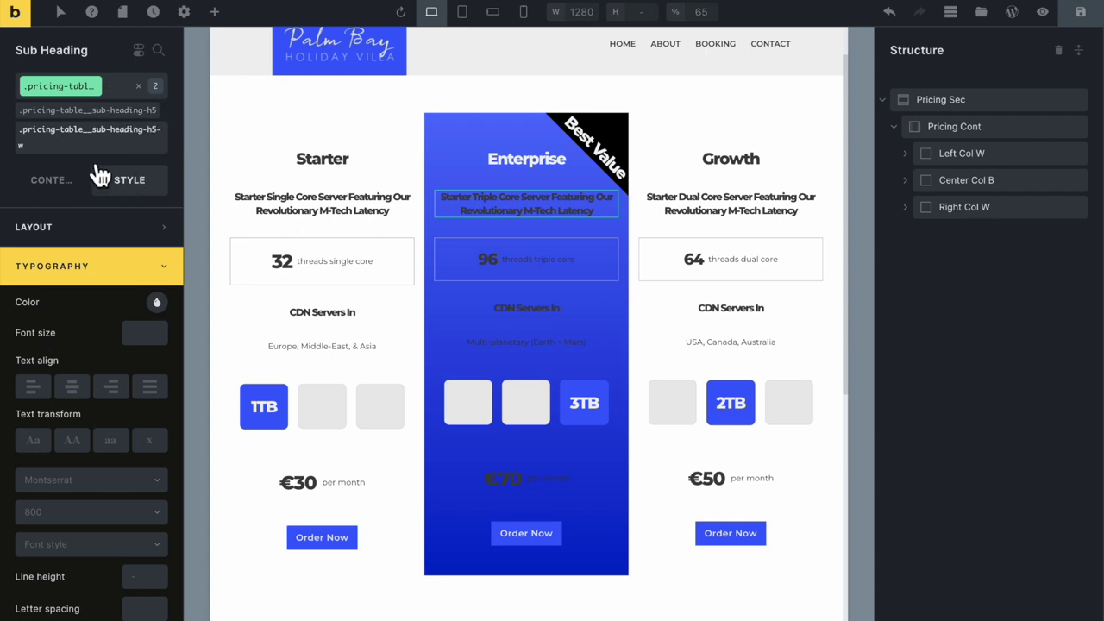
click(549, 164)
click(547, 207)
click(159, 104)
Set the text color of the pricing-table__sub-heading-h5-w class on the Enterprise sub heading to #f0f3f6 from the Primary palette
click(156, 284)
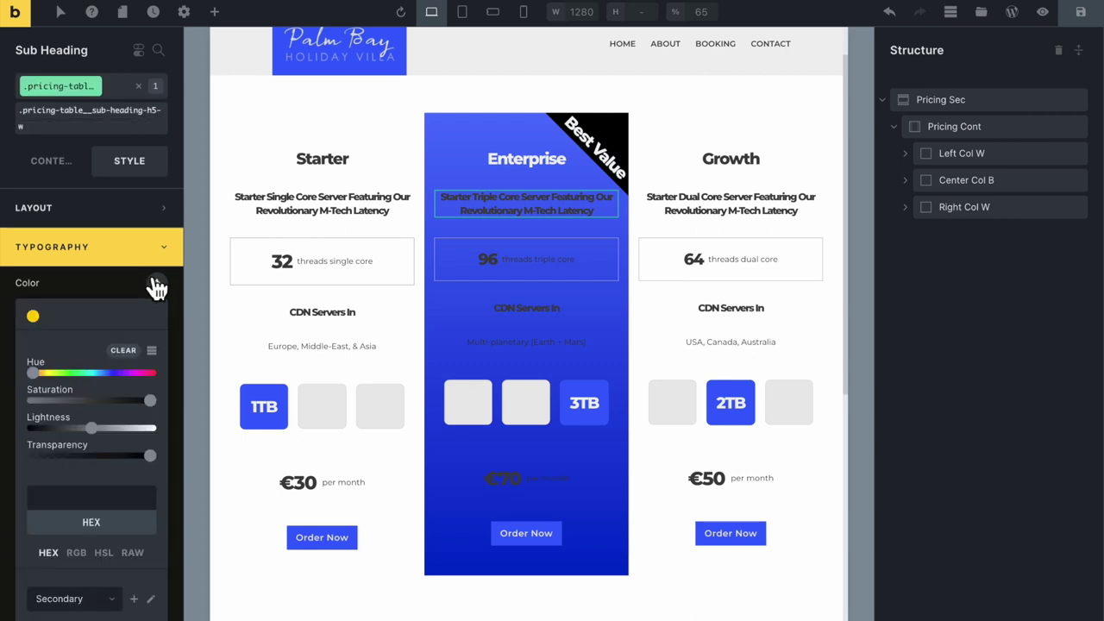
scroll(112, 483, down, 2)
click(65, 527)
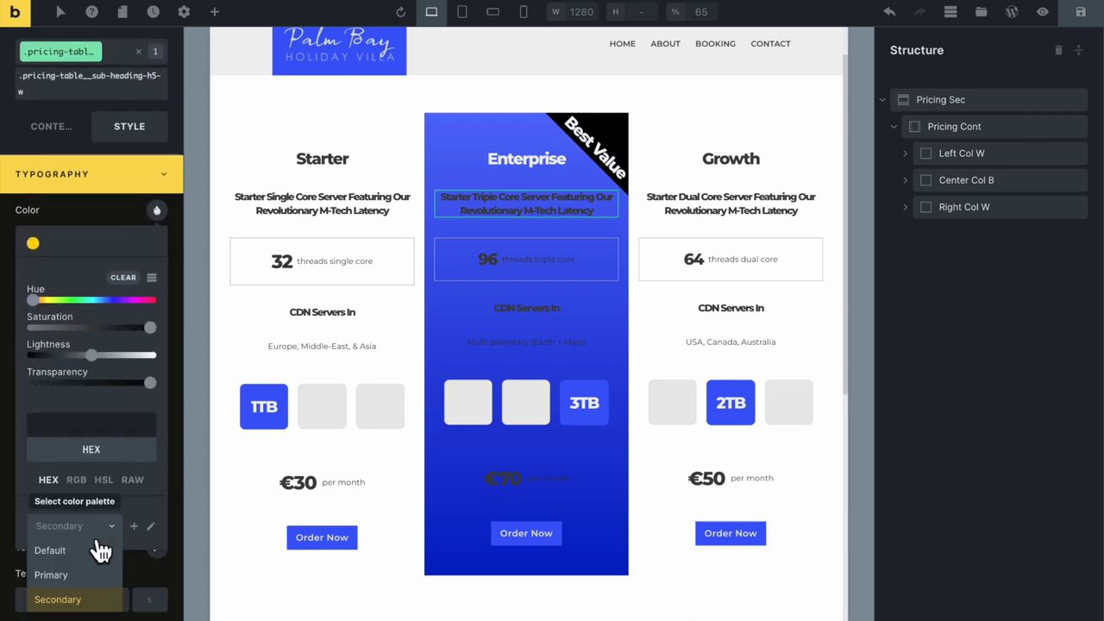
click(69, 576)
click(116, 242)
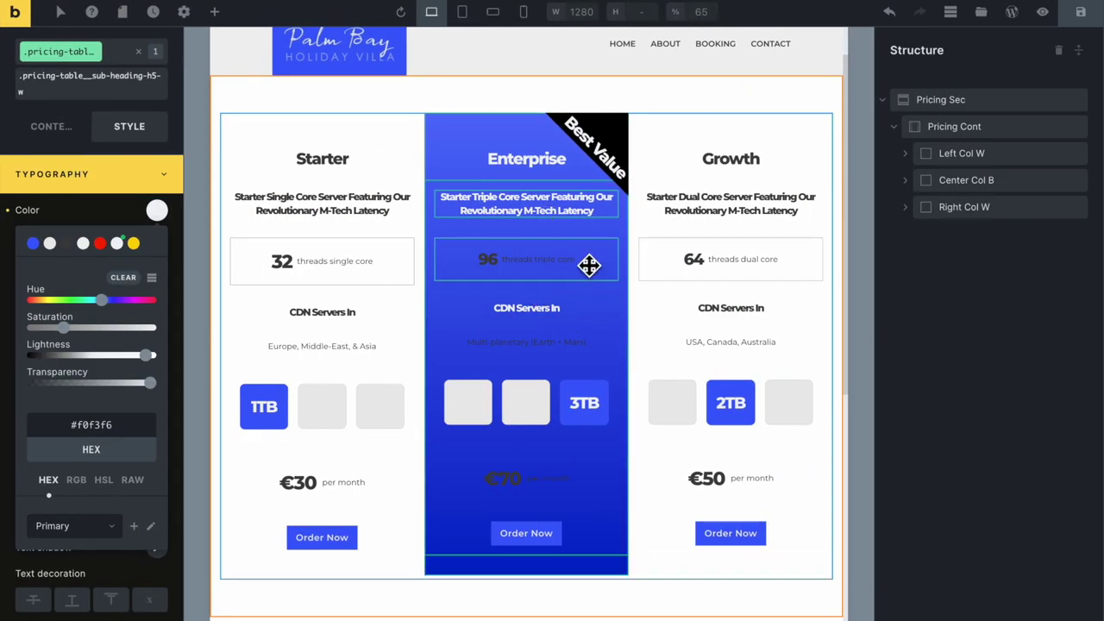
Set the text color of the 96 heading in the Enterprise column to #f0f3f6 from the Primary palette
click(489, 262)
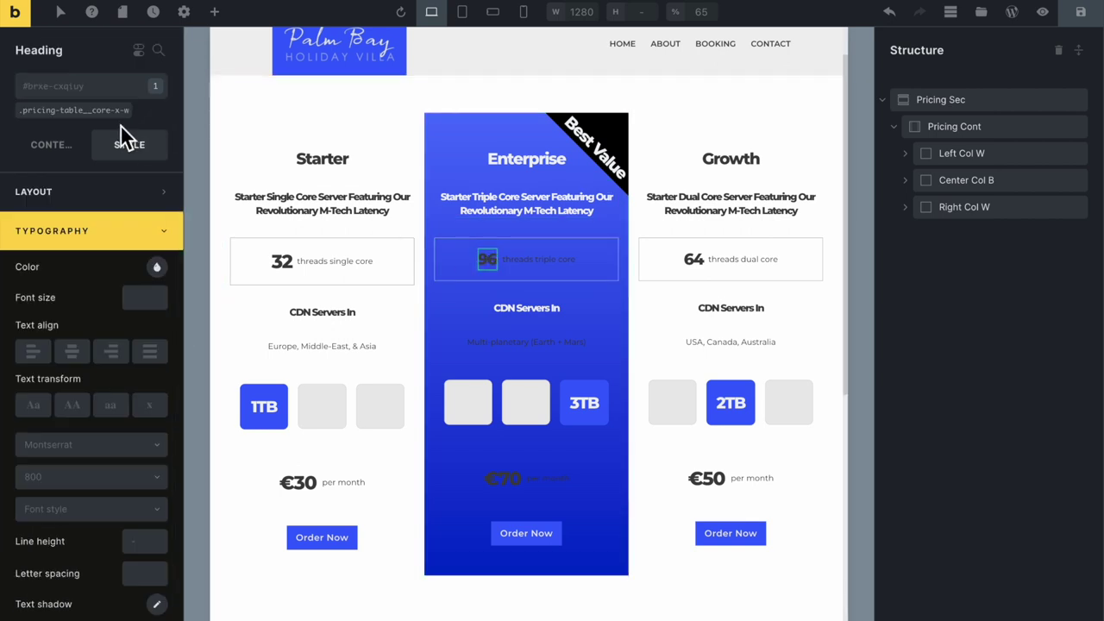
mouse_move(123, 118)
click(157, 267)
scroll(129, 481, down, 2)
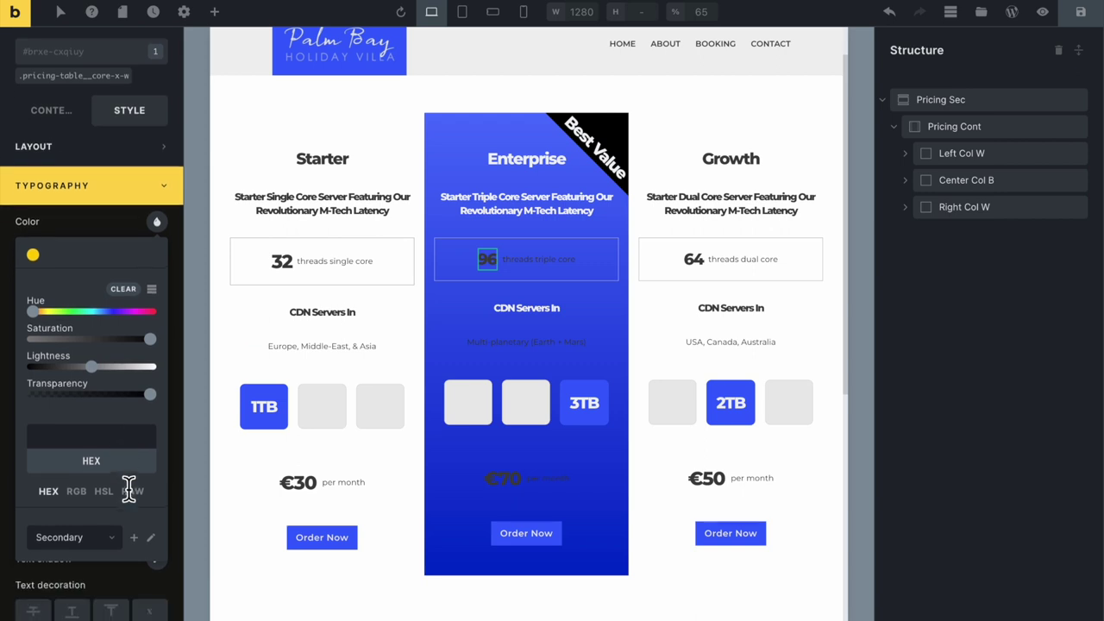
click(112, 496)
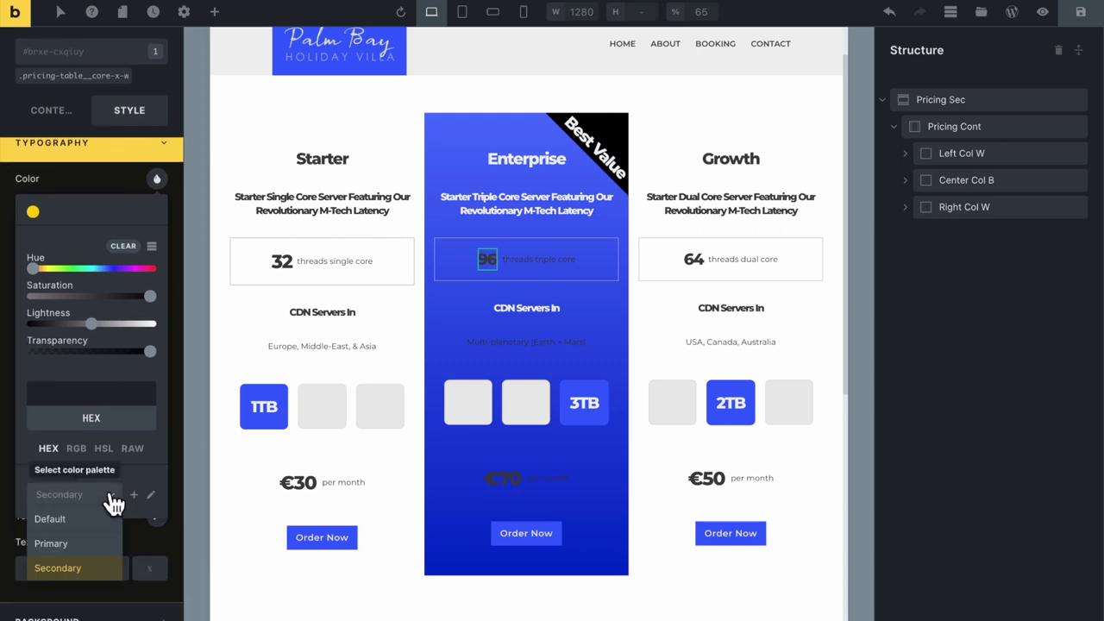
click(69, 545)
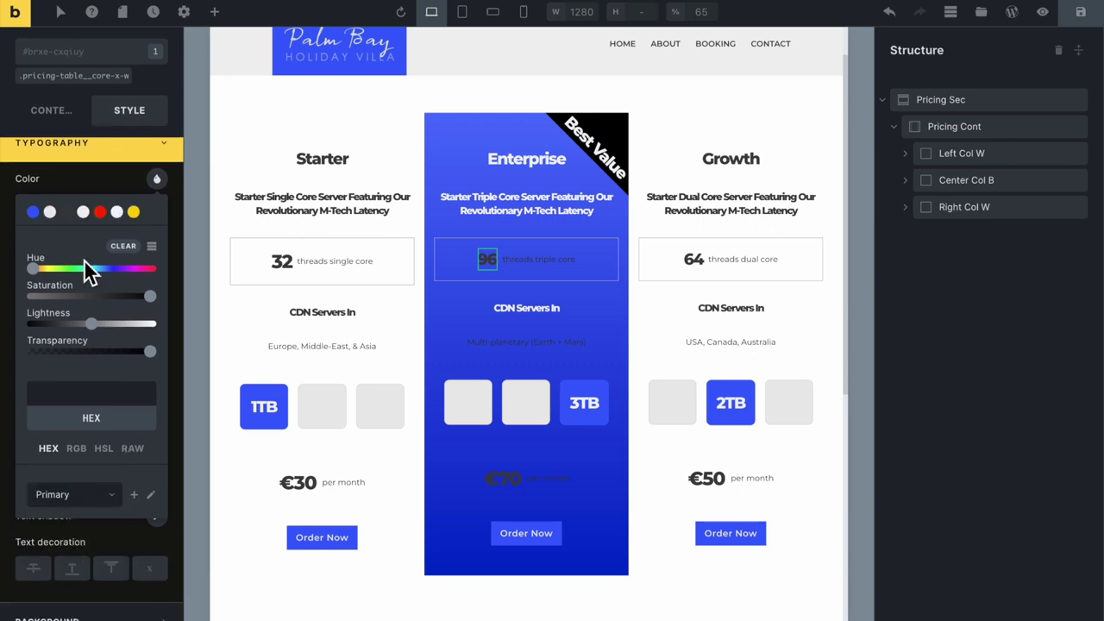
click(118, 216)
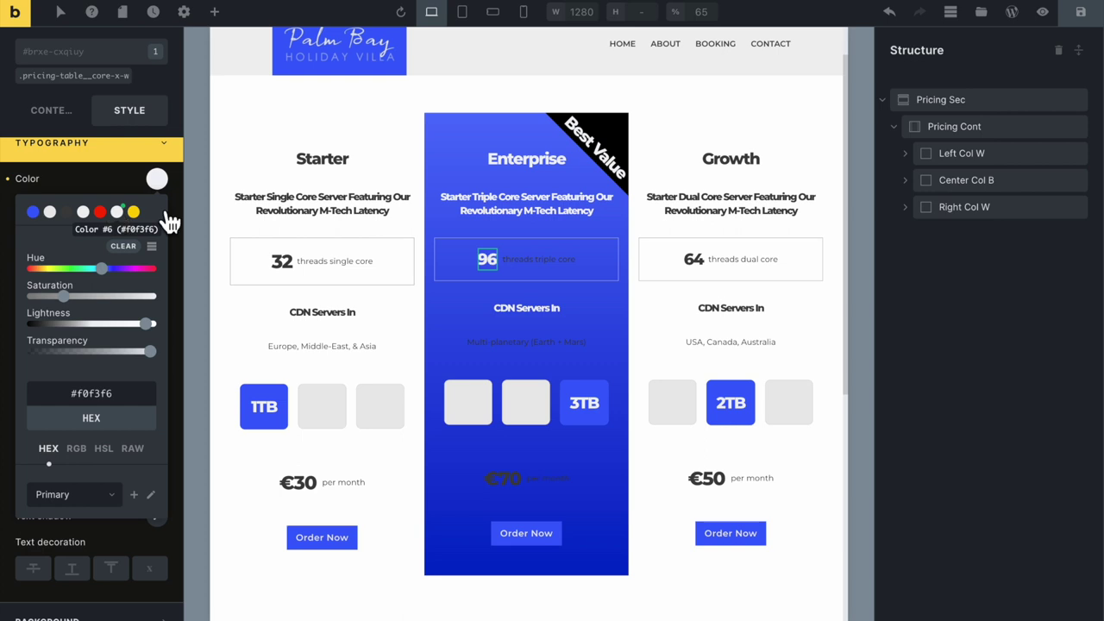
Set the text color of the "threads triple core" text in the Enterprise column to #f0f3f6 from the Primary palette
click(566, 260)
click(157, 268)
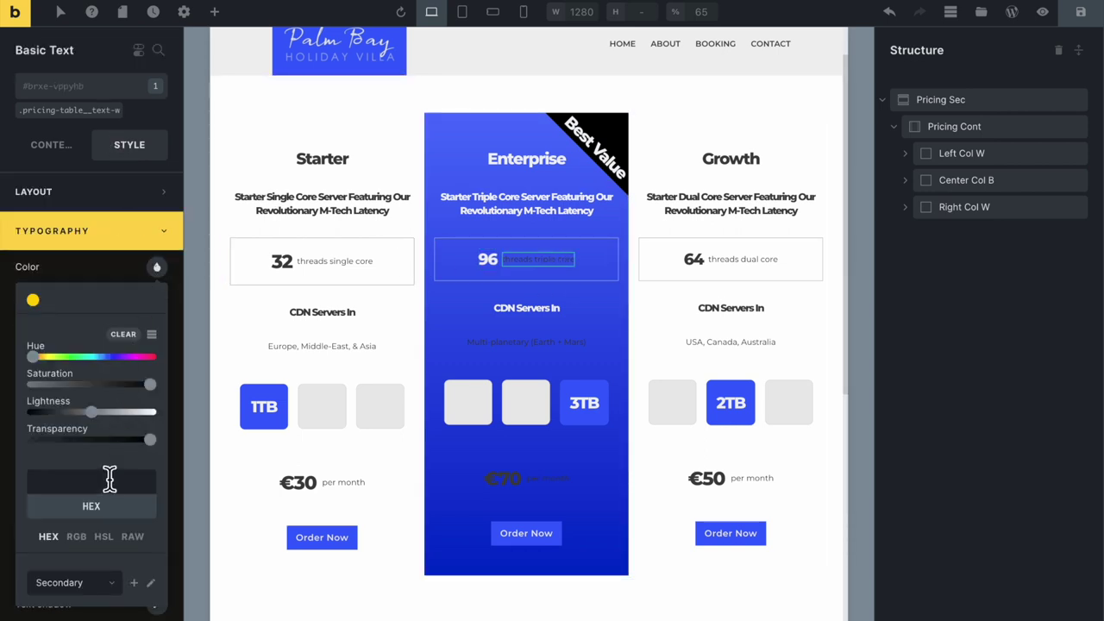
scroll(110, 479, down, 1)
click(111, 535)
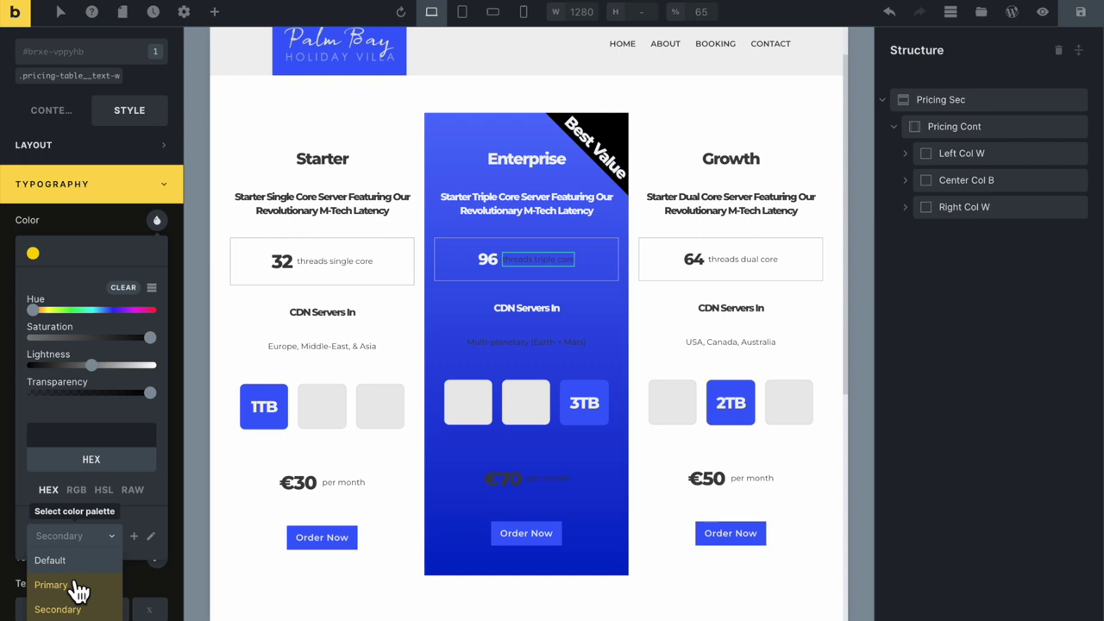
click(76, 585)
click(117, 252)
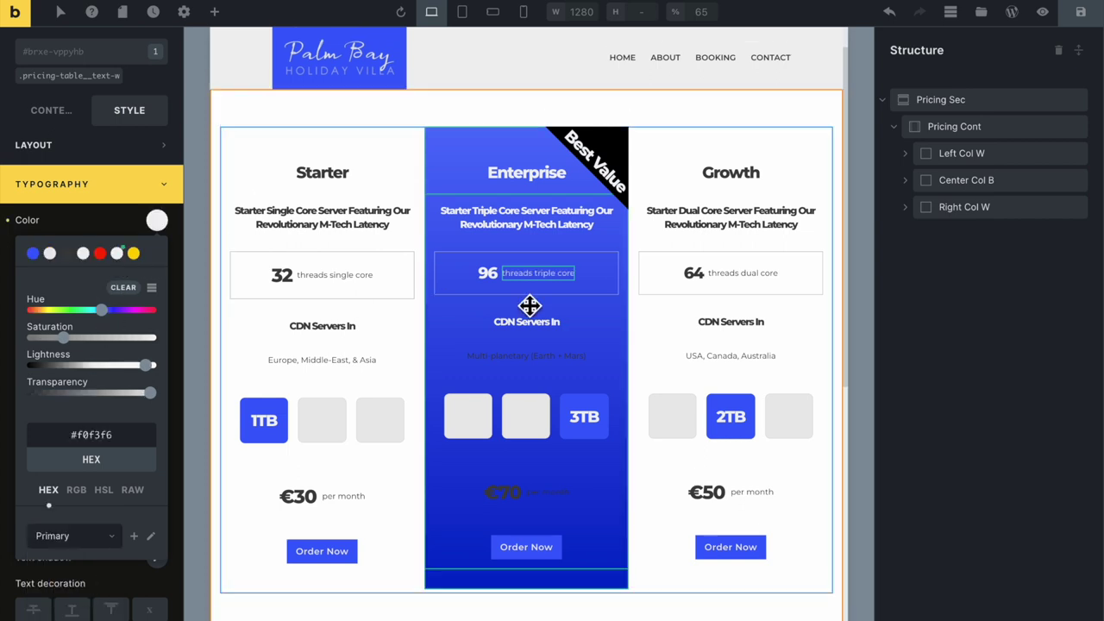
Set the pricing-table__text-w class on the "Multi-planetary (Earth + Mars)" text to the color #f0f3f6 from the Primary palette
click(547, 358)
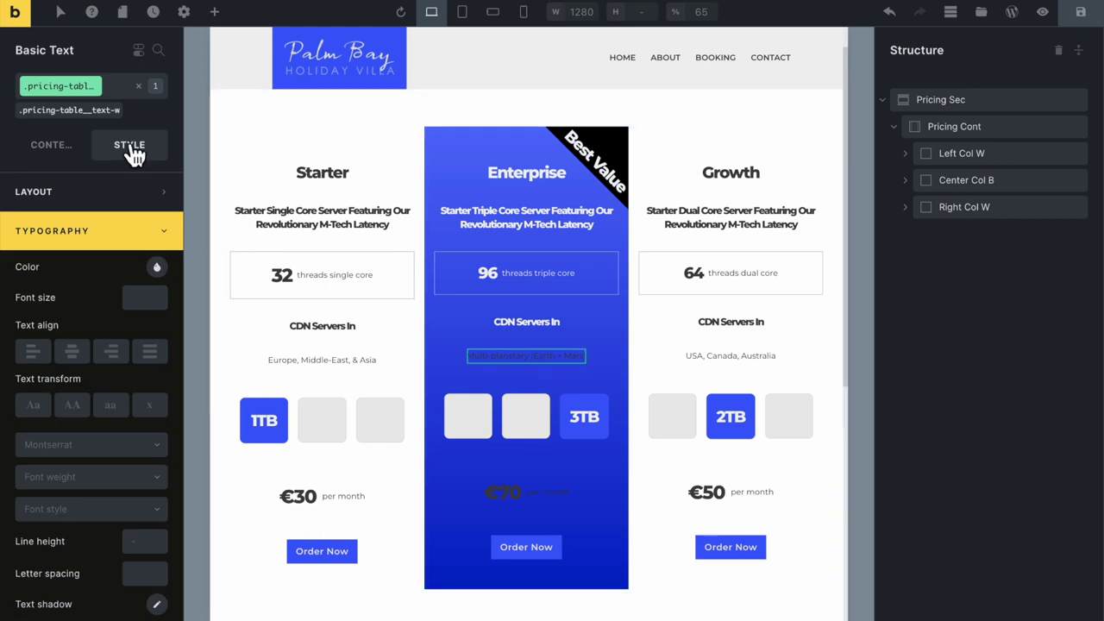
click(157, 269)
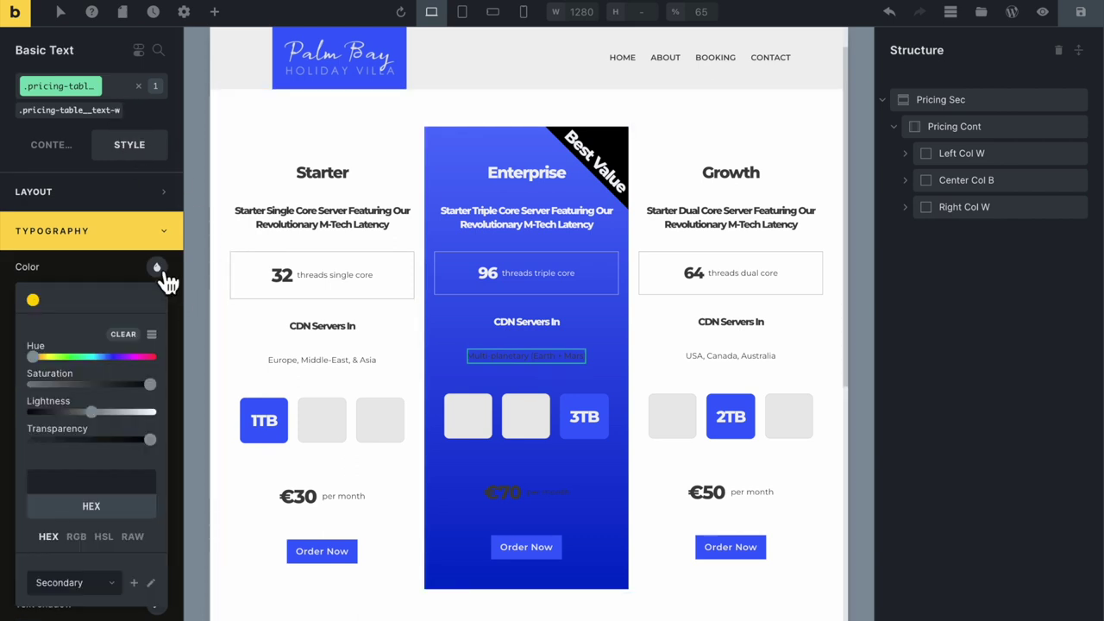
click(158, 269)
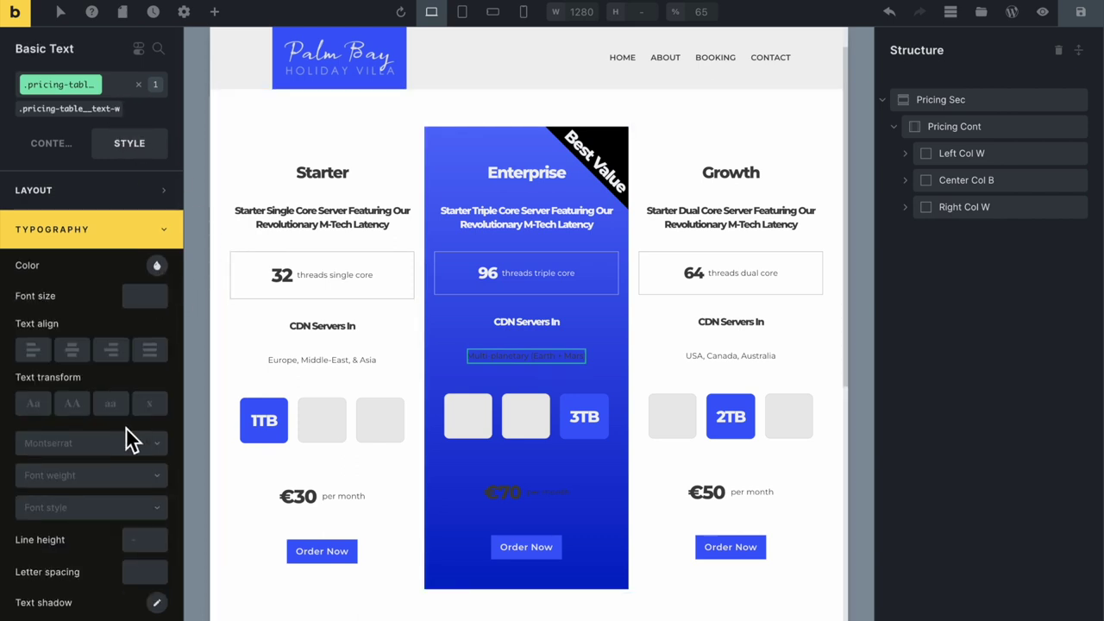
scroll(127, 434, down, 1)
click(157, 229)
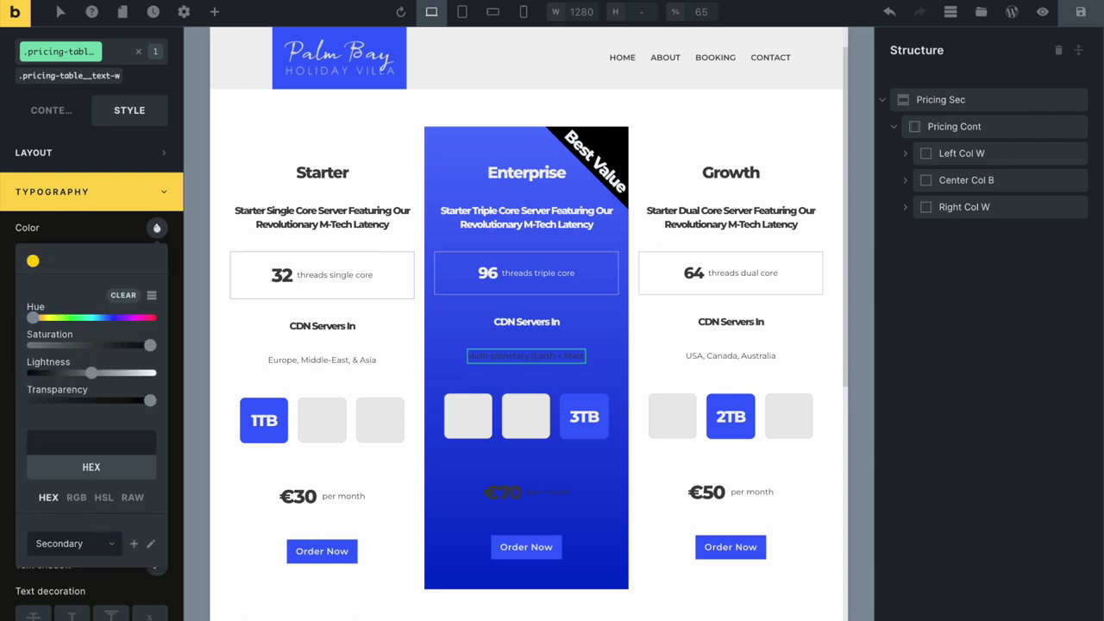
click(106, 545)
click(60, 565)
click(116, 261)
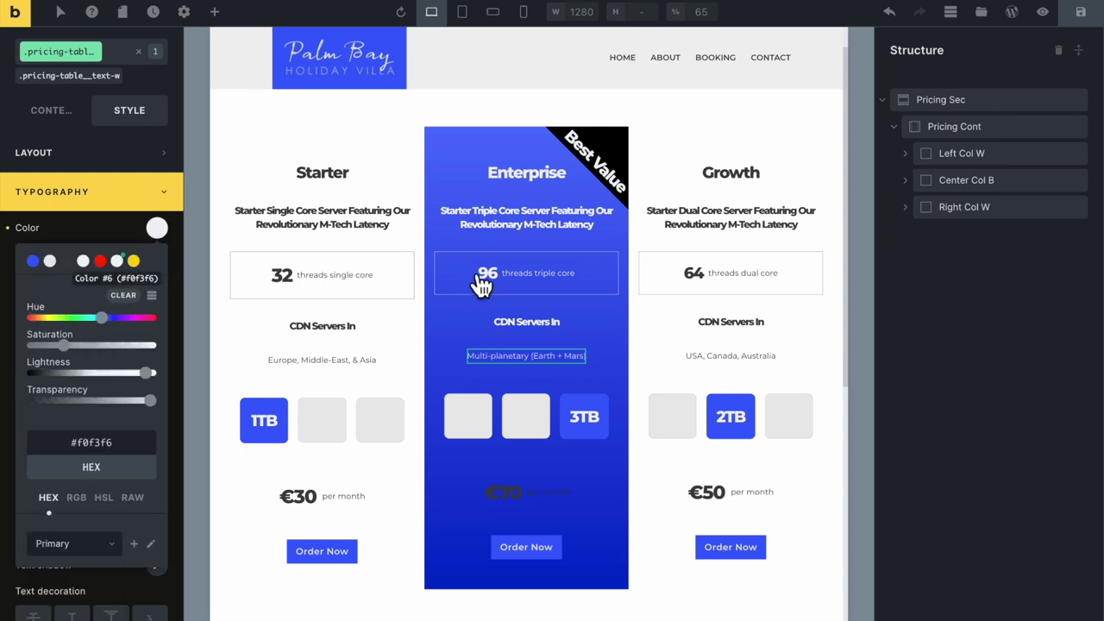
Check the classes of the Enterprise column's CDN Servers In heading and copy the class name pricing-table__price from the €70 heading
click(516, 498)
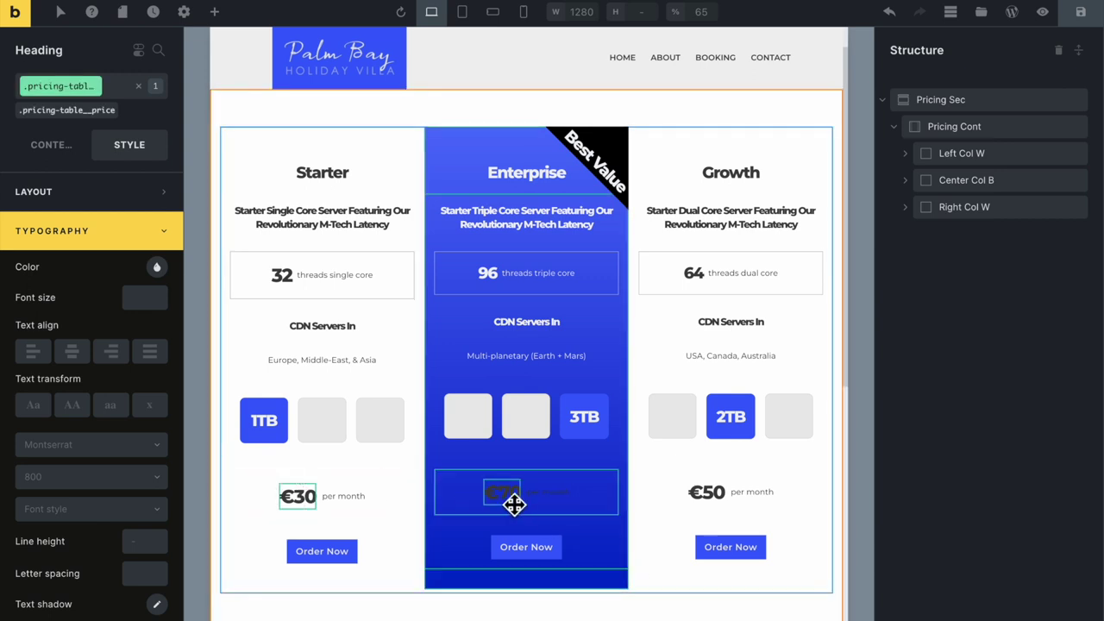
click(67, 110)
click(523, 353)
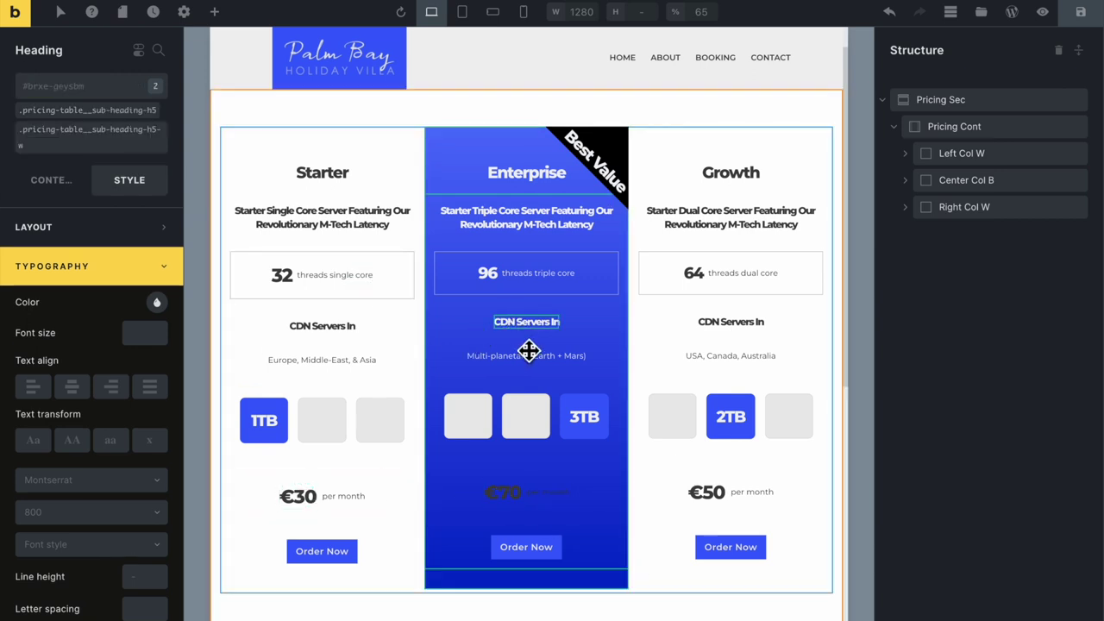
click(514, 493)
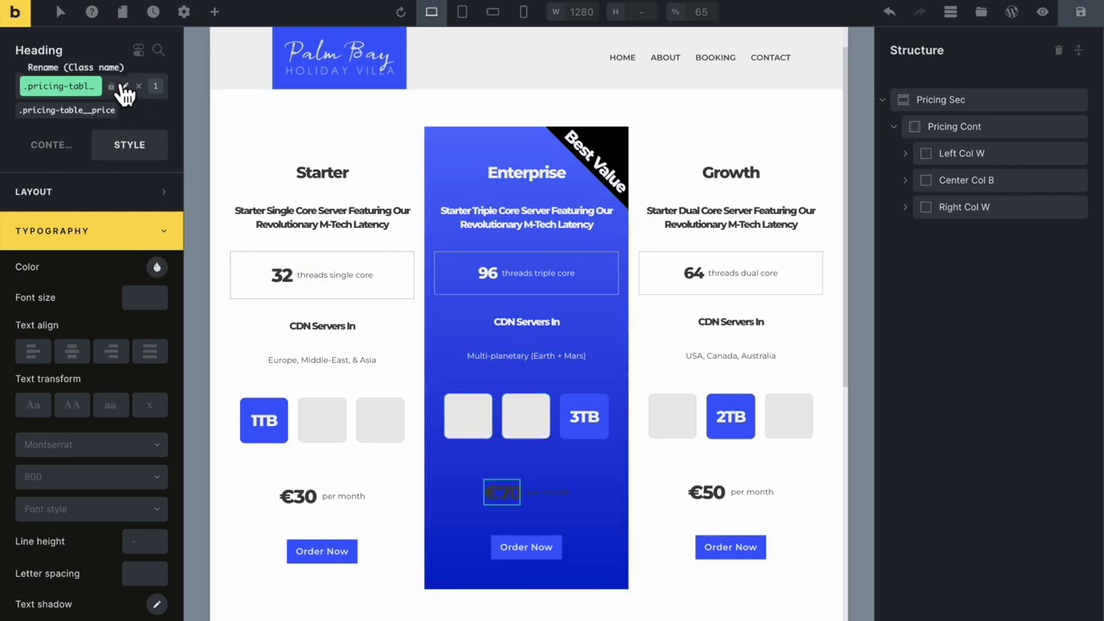
click(127, 89)
key(ctrl+c)
right_click(60, 84)
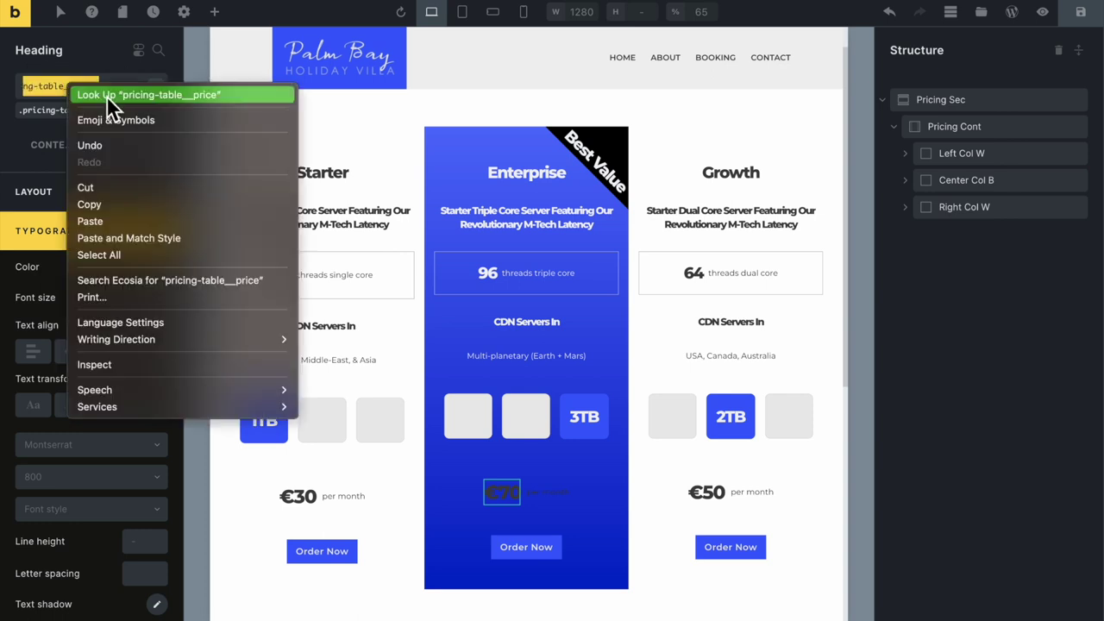
key(Escape)
click(142, 126)
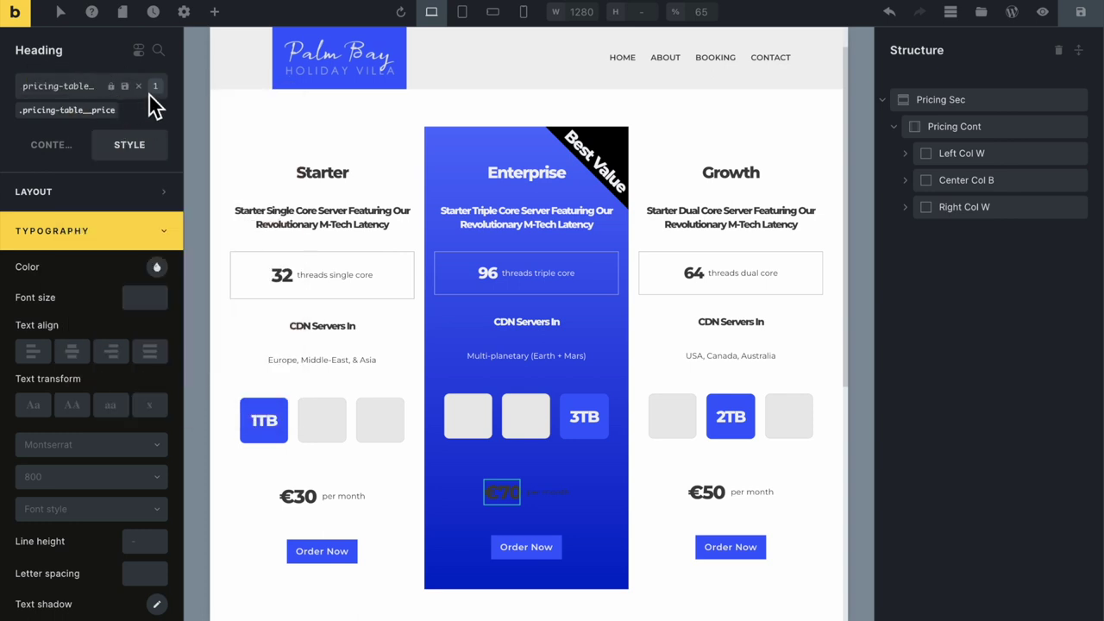
click(138, 90)
click(138, 87)
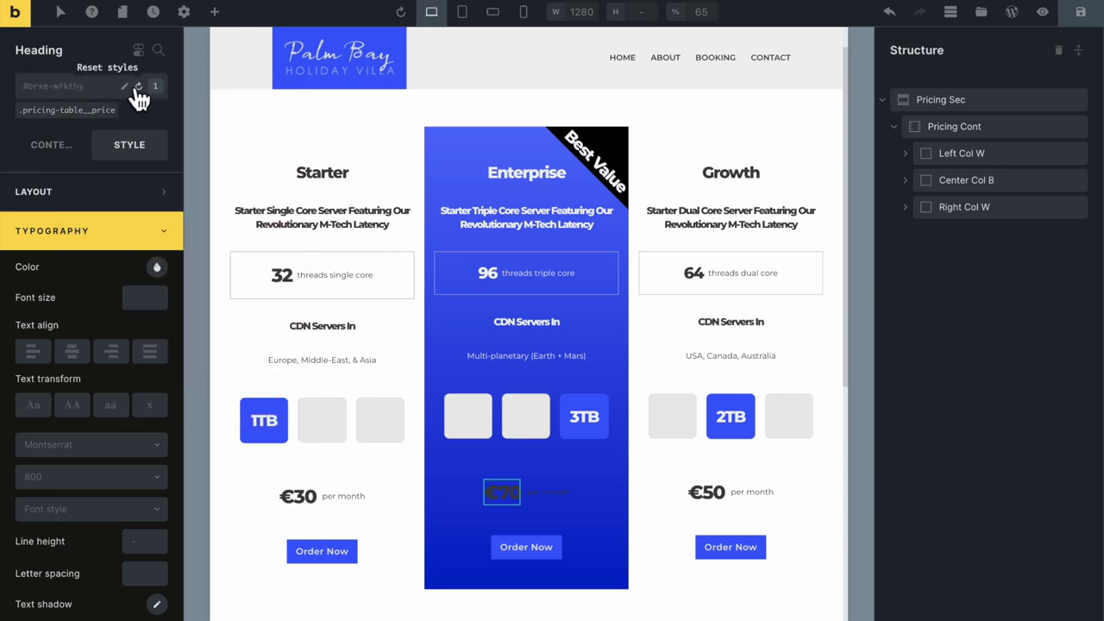
Add the class pricing-table__price-w to the €70 heading and remove its pricing-table__price class
click(72, 102)
key(ctrl+v)
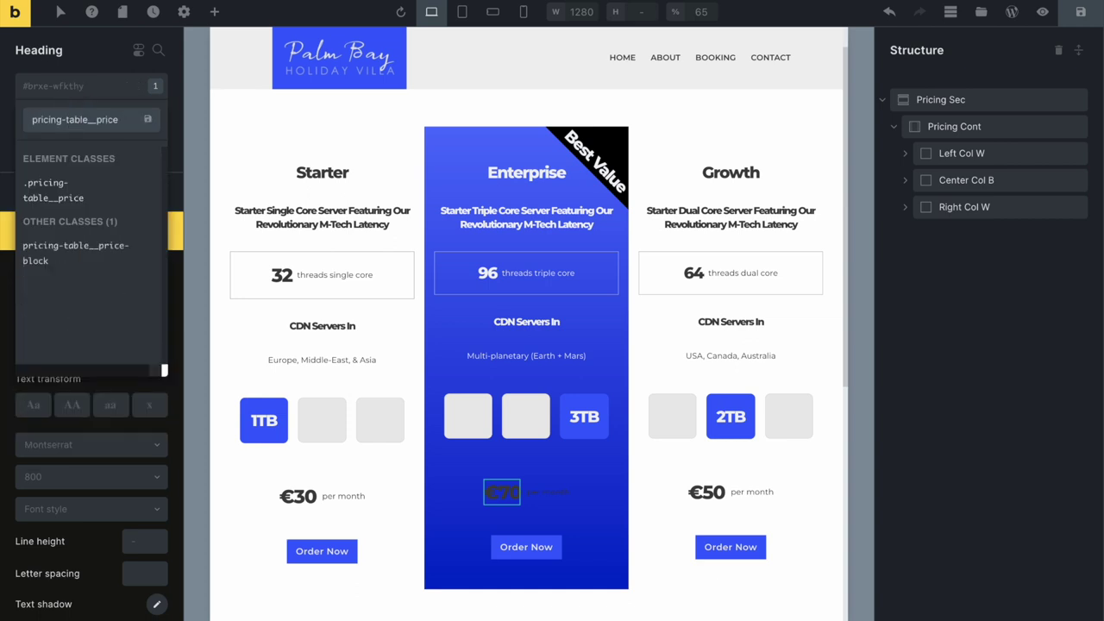
text(-w)
key(Return)
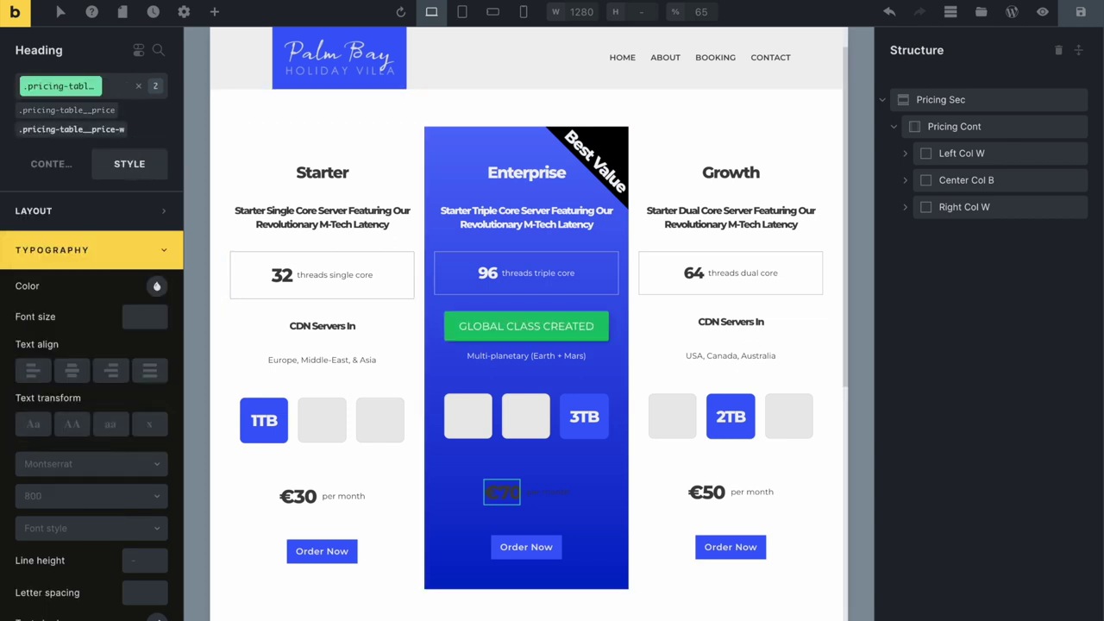
click(119, 104)
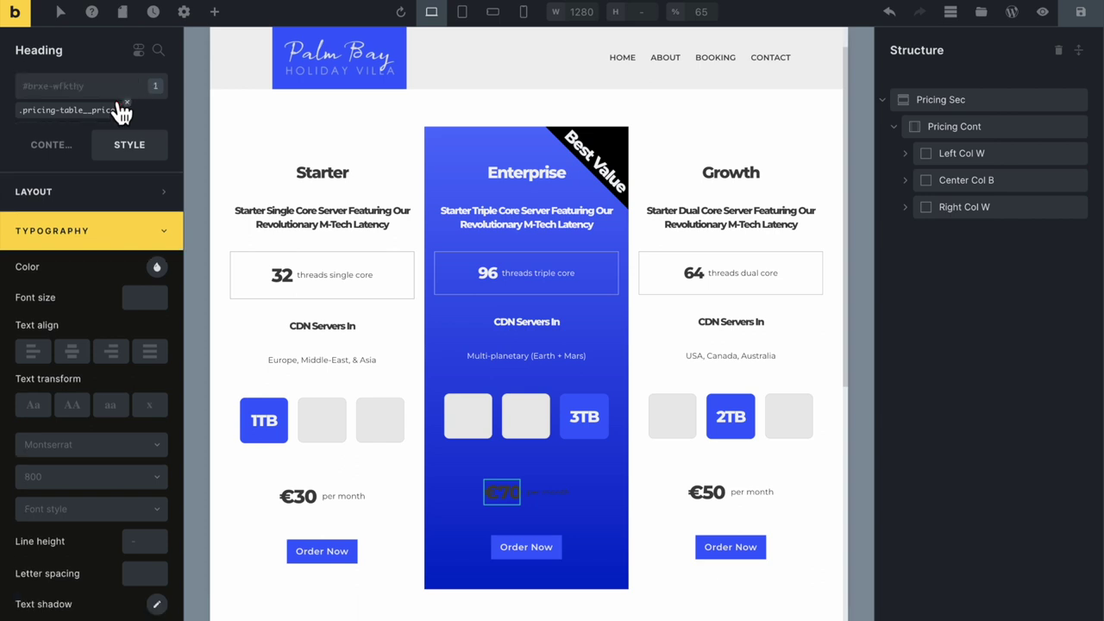
Set the text color of the €70 price heading itself to #f0f3f6 from the Primary palette
click(157, 268)
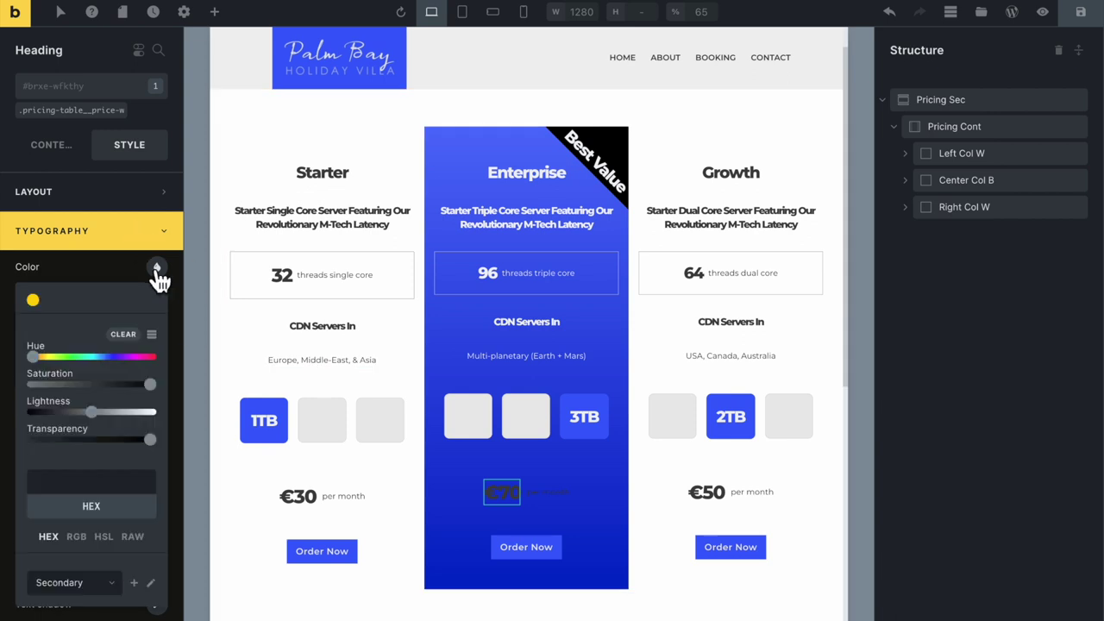
scroll(170, 454, down, 2)
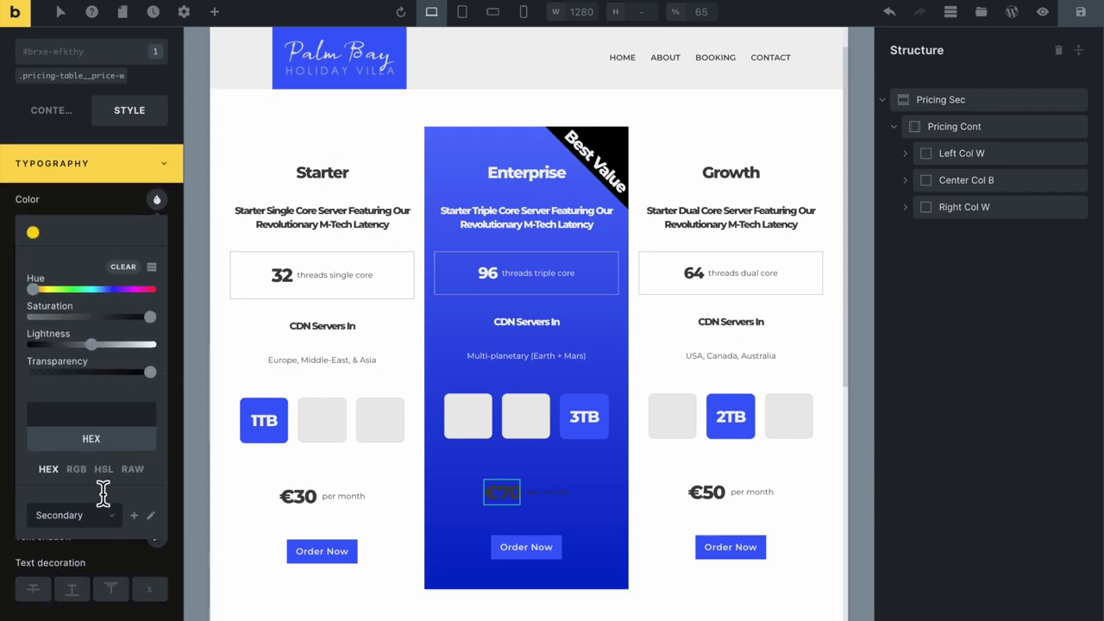
click(73, 515)
click(74, 574)
Copy the class name pricing-table__p-month from the Enterprise column's "per month" text and deselect that class
click(559, 495)
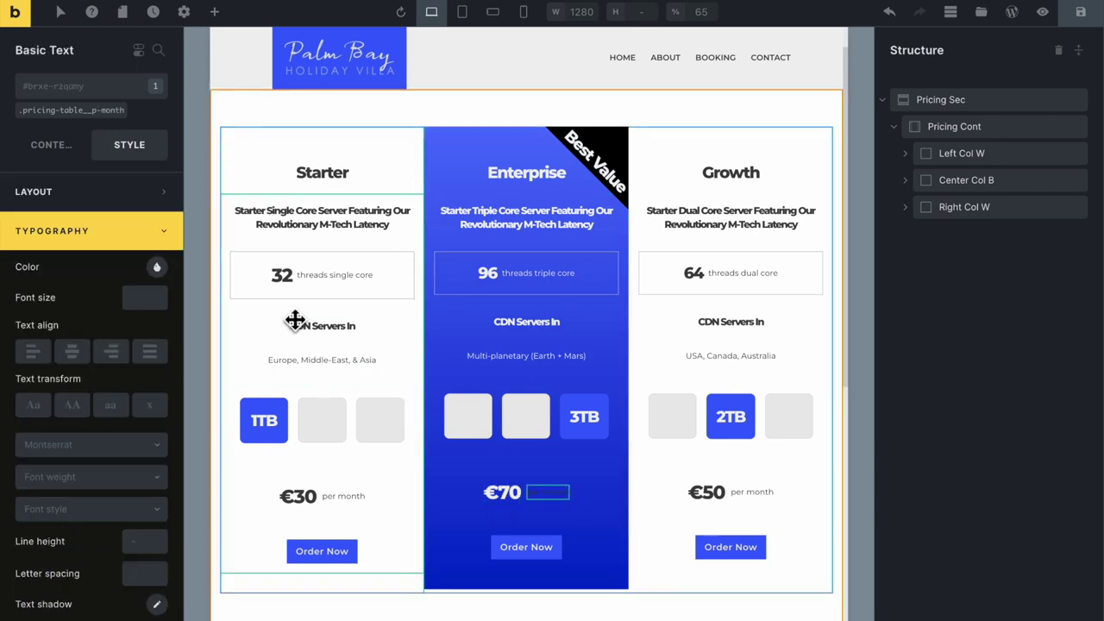
click(109, 111)
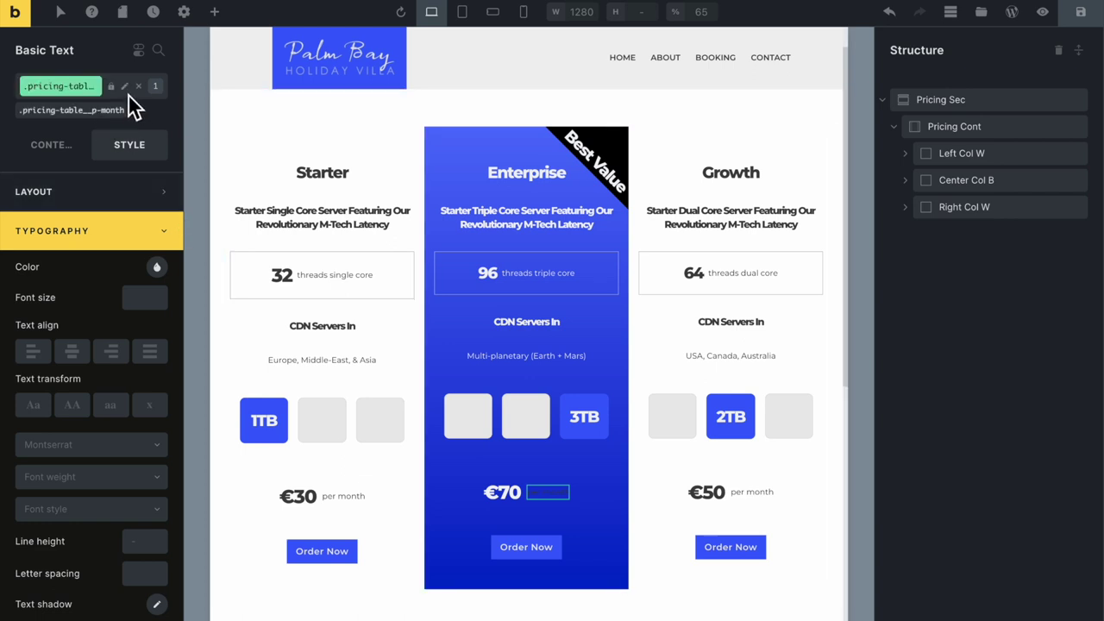
click(124, 86)
triple_click(70, 86)
right_click(69, 84)
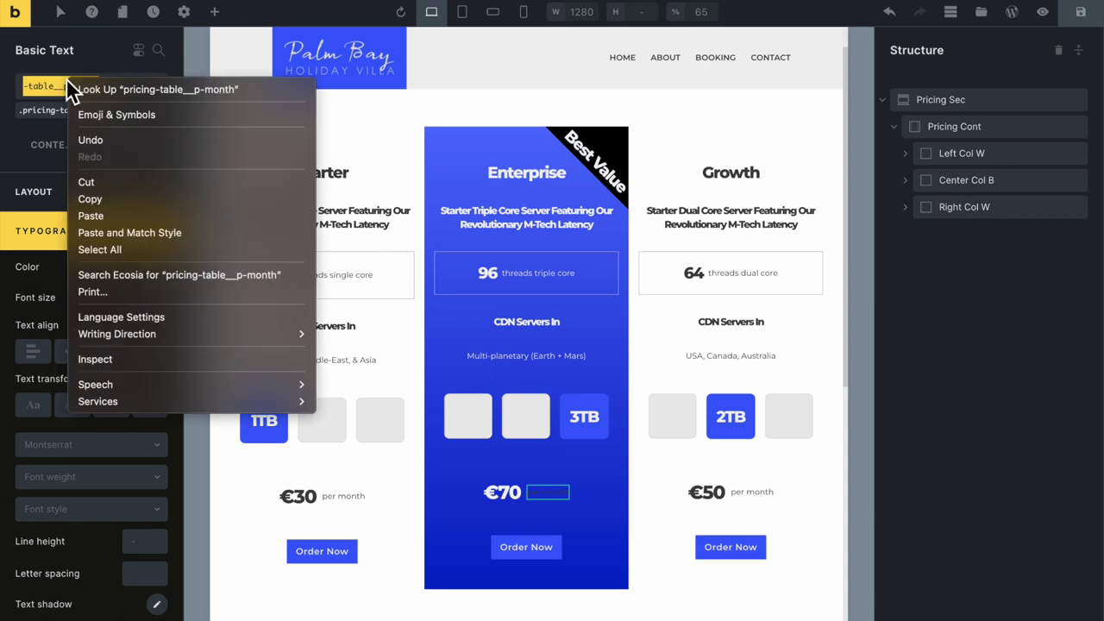
click(99, 195)
click(138, 87)
Add the class pricing-table__p-month-w to the Enterprise "per month" text and remove its pricing-table__p-month class
click(75, 89)
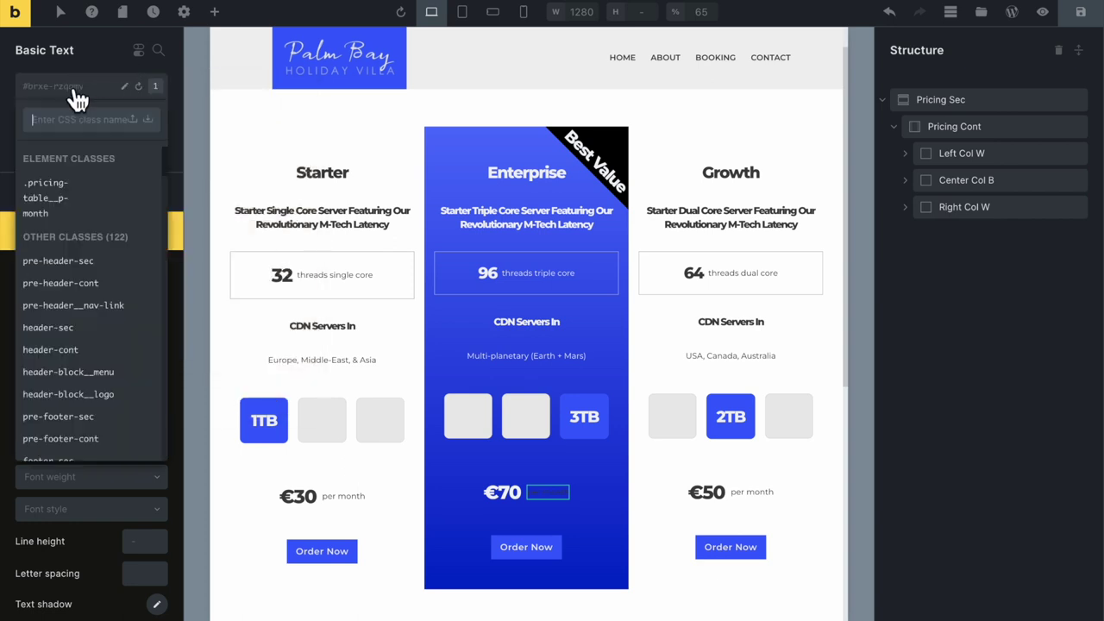
key(ctrl+v)
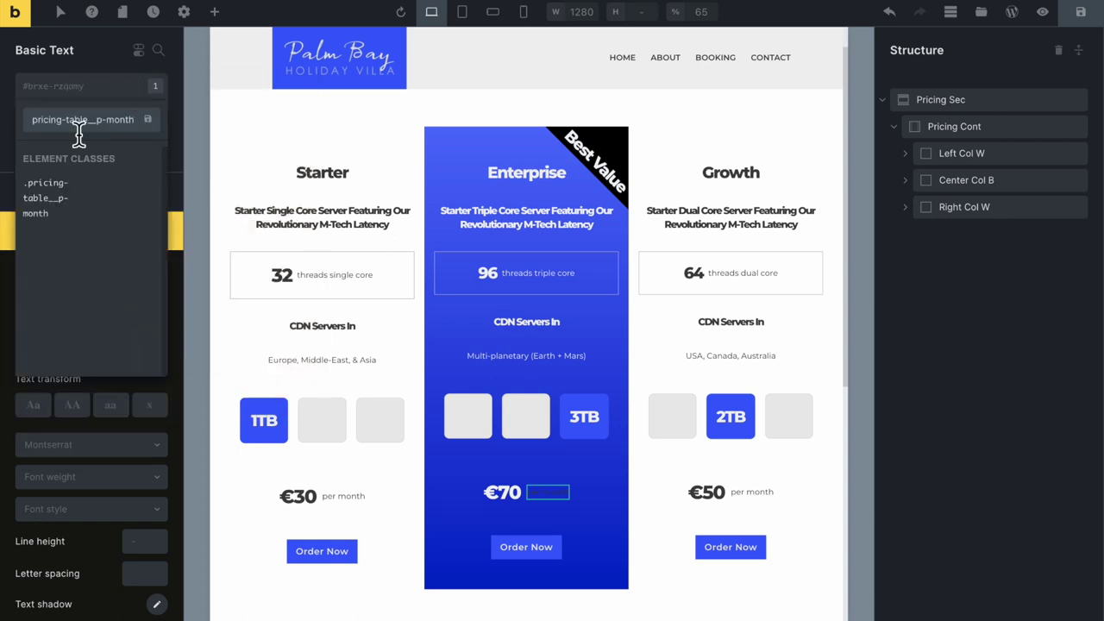
text(-w)
key(Return)
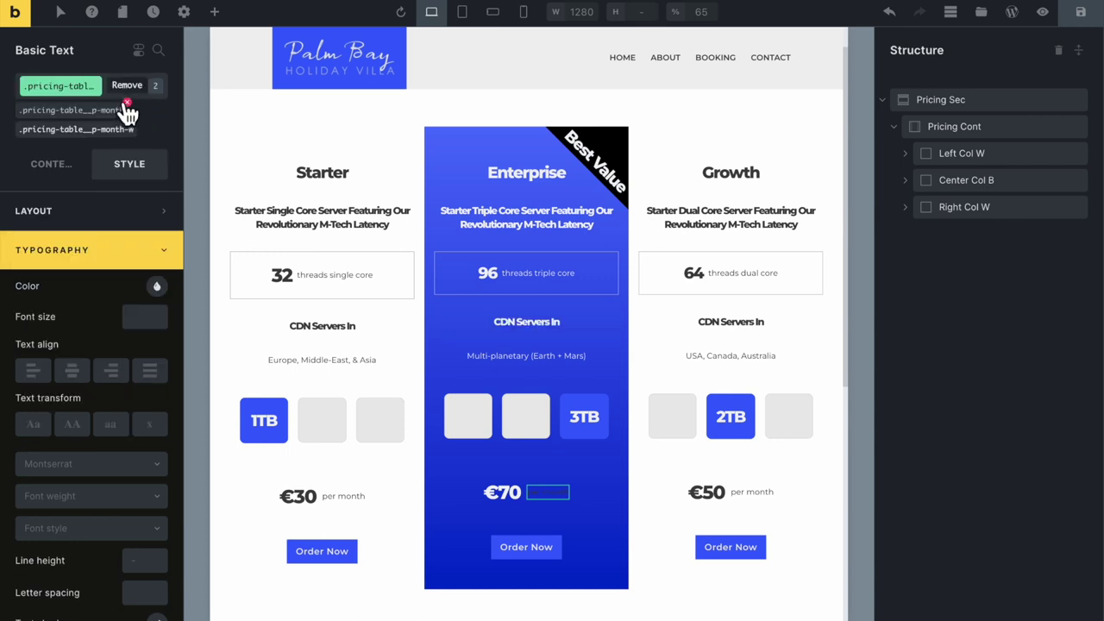
click(126, 104)
Set the text color of the pricing-table__p-month-w class to #f0f3f6 from the Primary palette
click(99, 114)
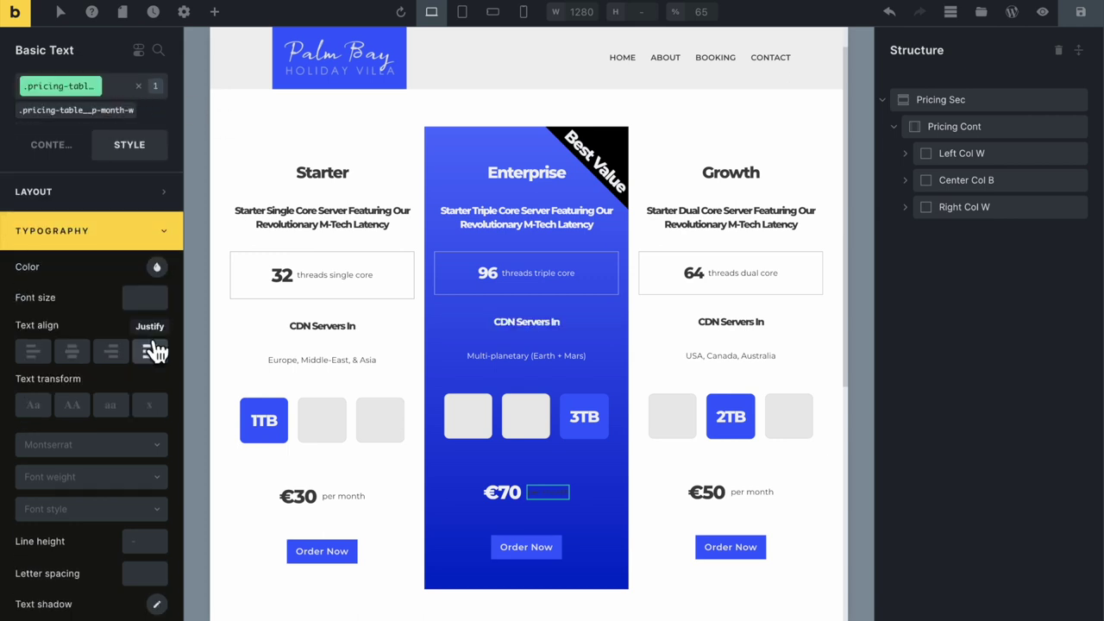
click(156, 267)
scroll(102, 505, down, 2)
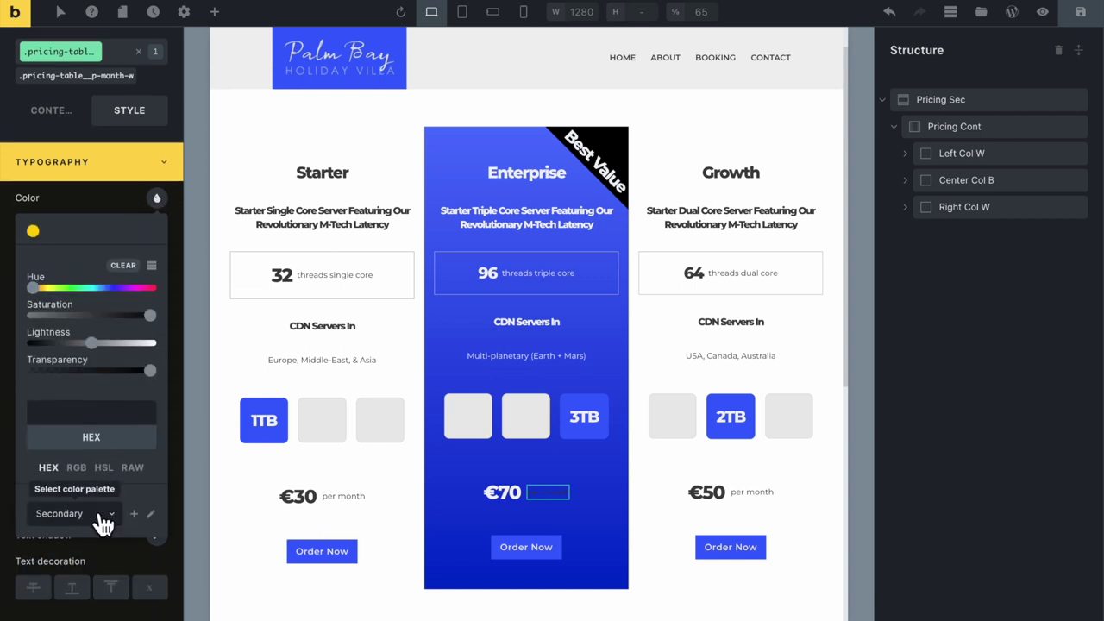
click(101, 515)
click(74, 573)
click(117, 231)
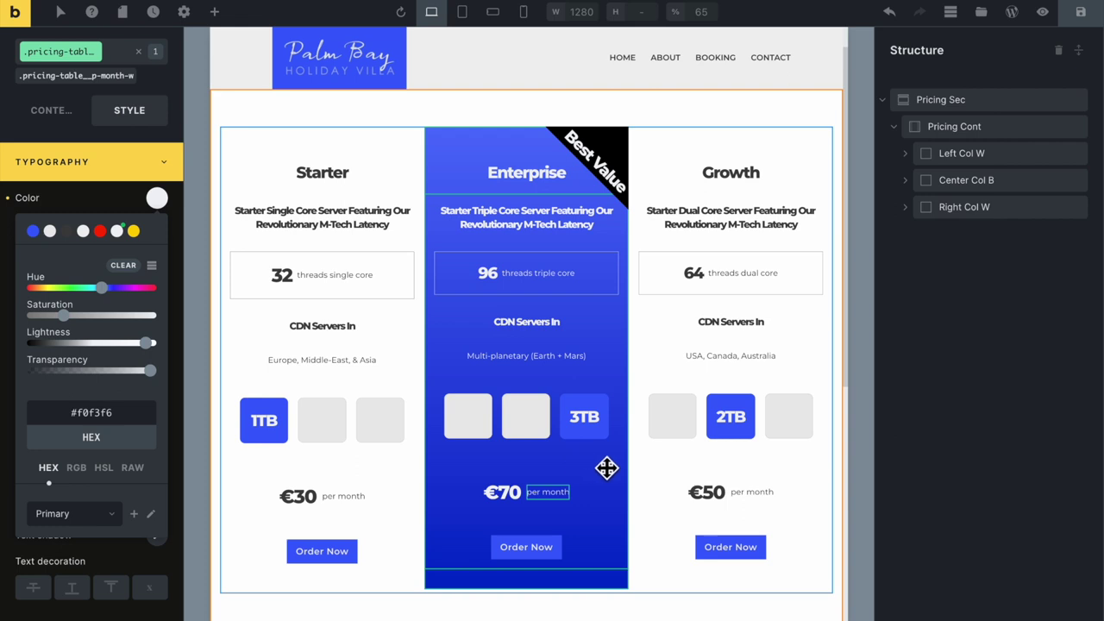
Copy the hex code #f0f3f6 from the €70 heading's element-level text color and clear that color
click(500, 491)
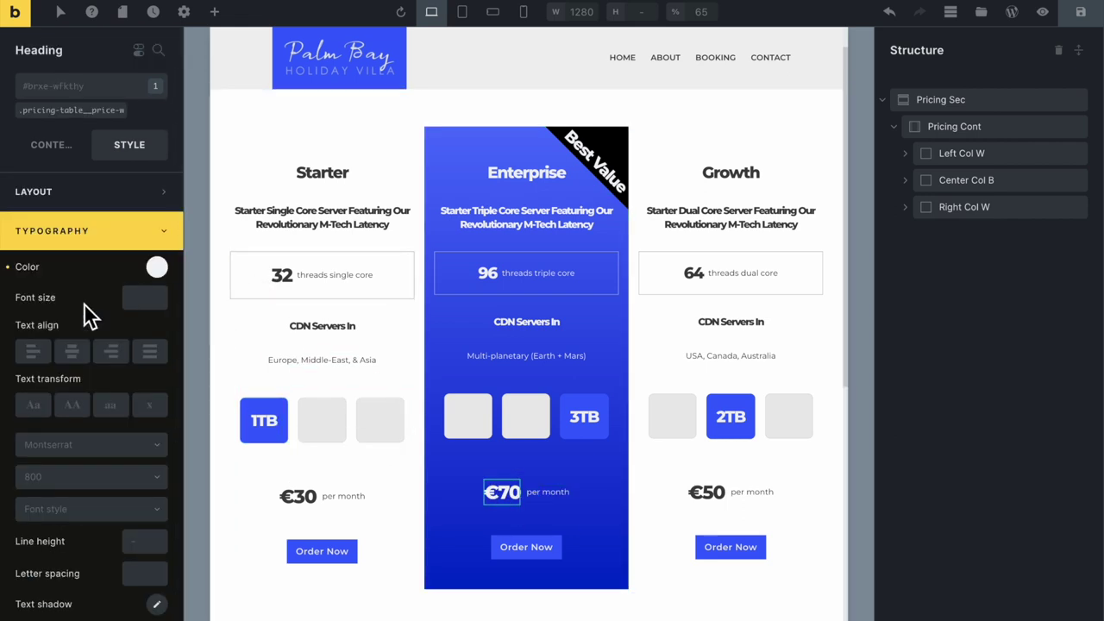
click(156, 268)
double_click(129, 482)
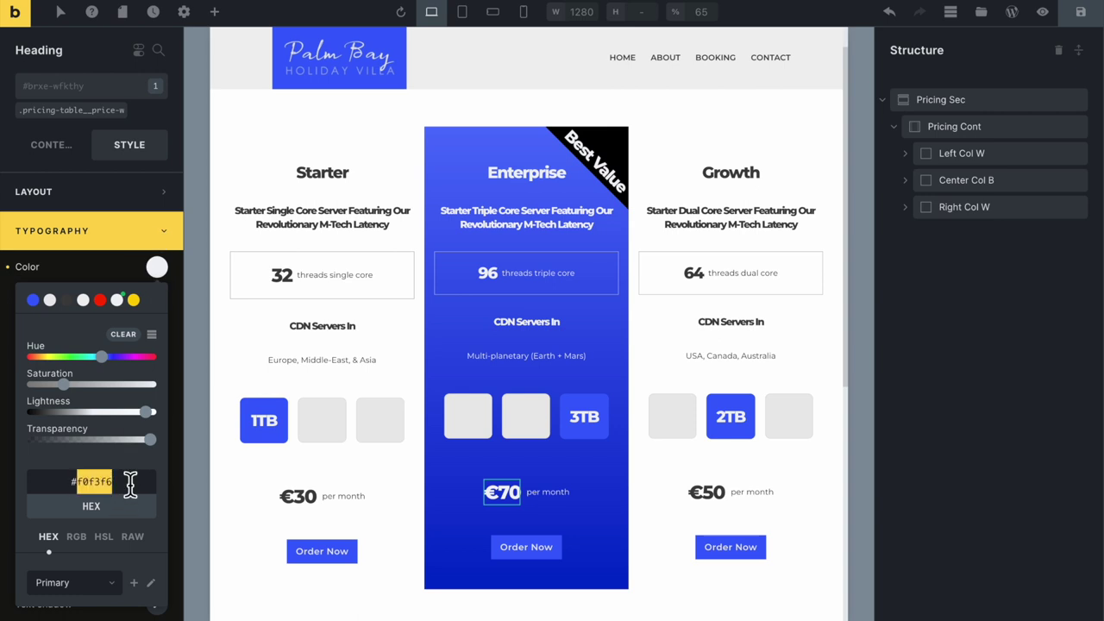
right_click(112, 483)
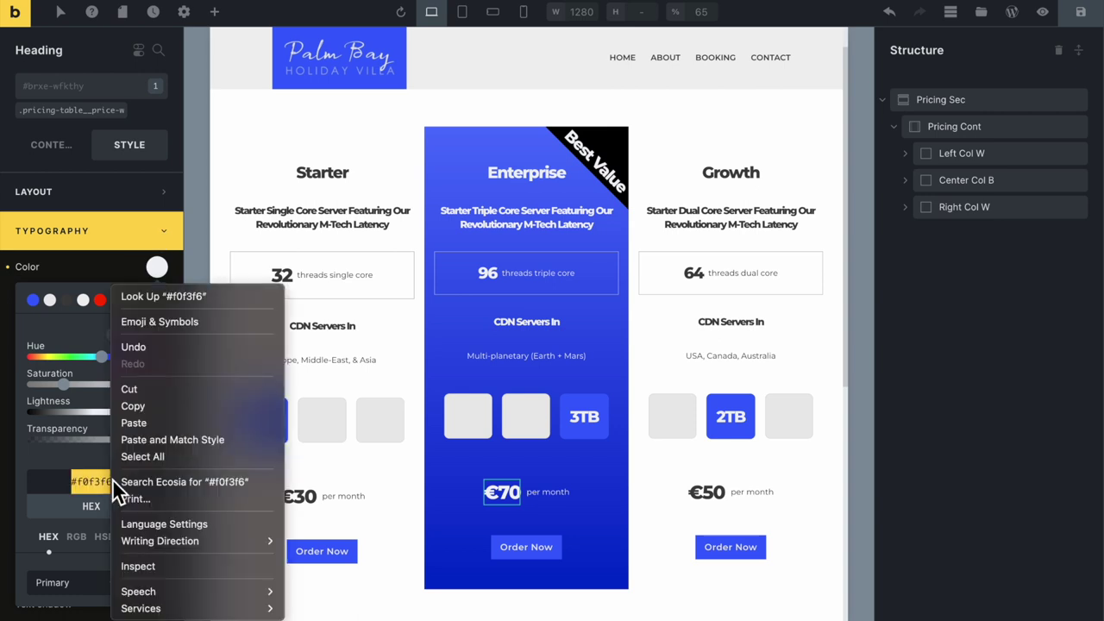
click(178, 404)
click(115, 265)
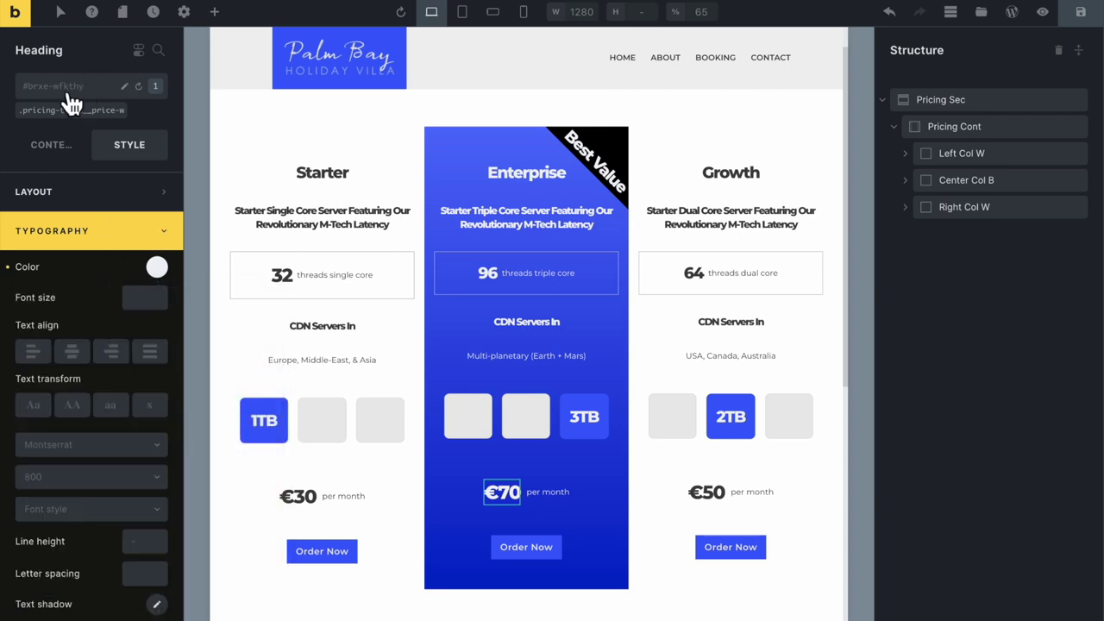
click(157, 267)
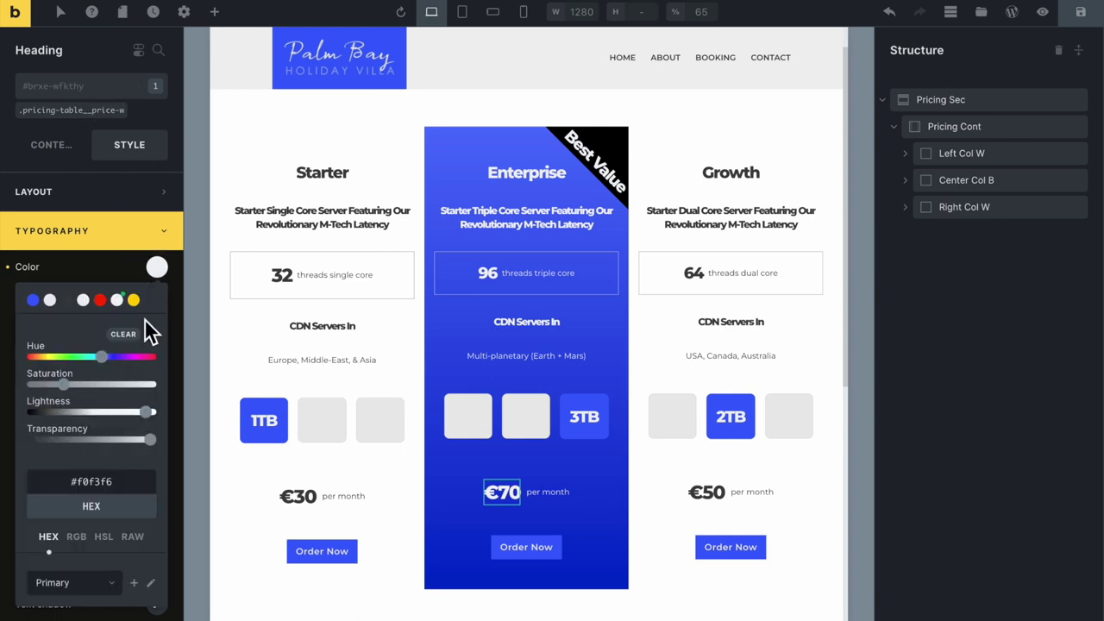
Set the text color of the €70 heading's pricing-table__price-w class to the copied hex code #f0f3f6
click(92, 112)
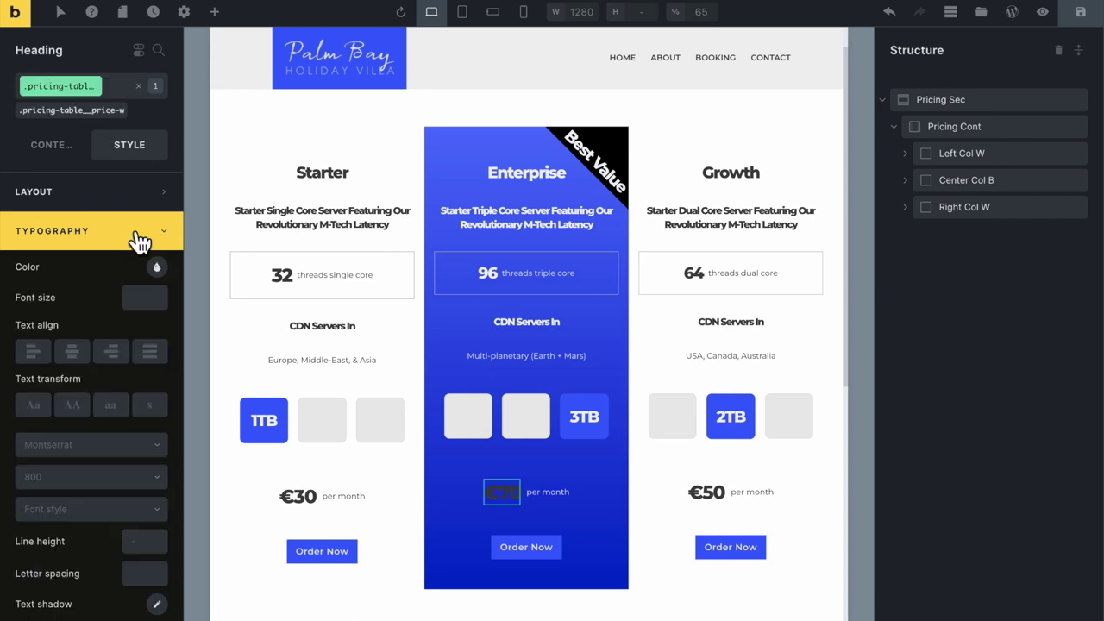
click(157, 267)
scroll(113, 577, down, 2)
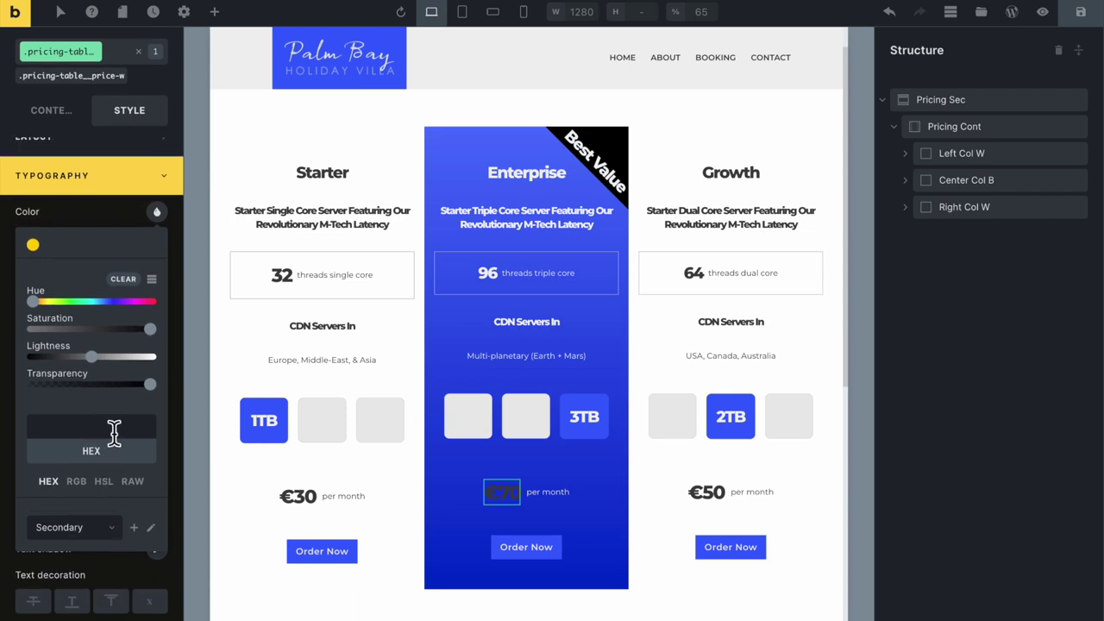
key(ctrl+v)
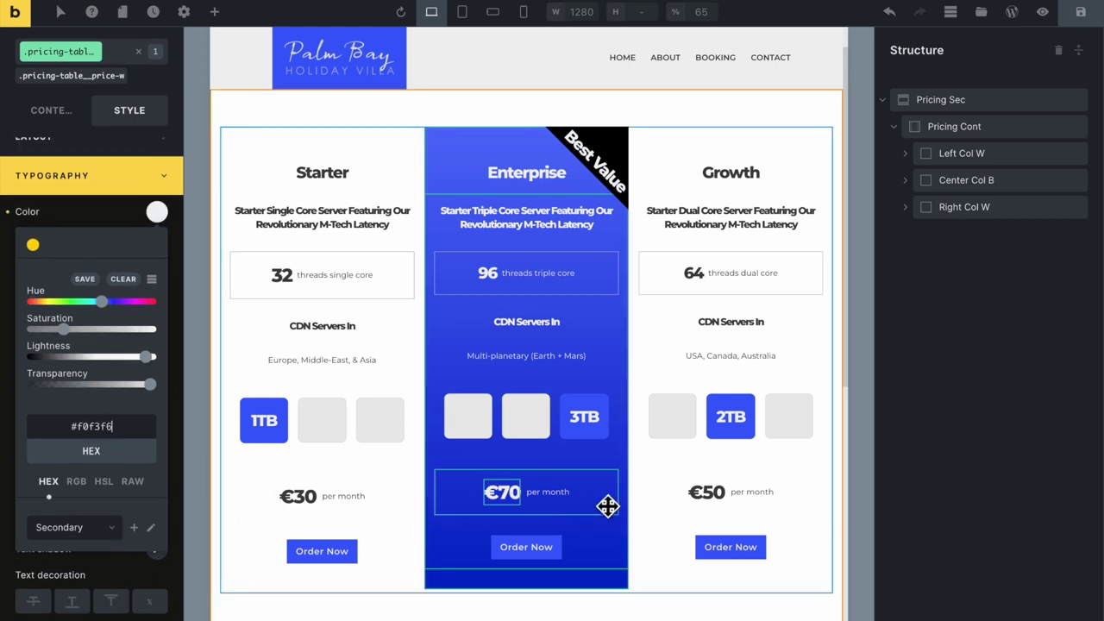
Check the classes of the Enterprise column's "per month" text, price block, storage blocks and CDN Servers In heading
click(556, 493)
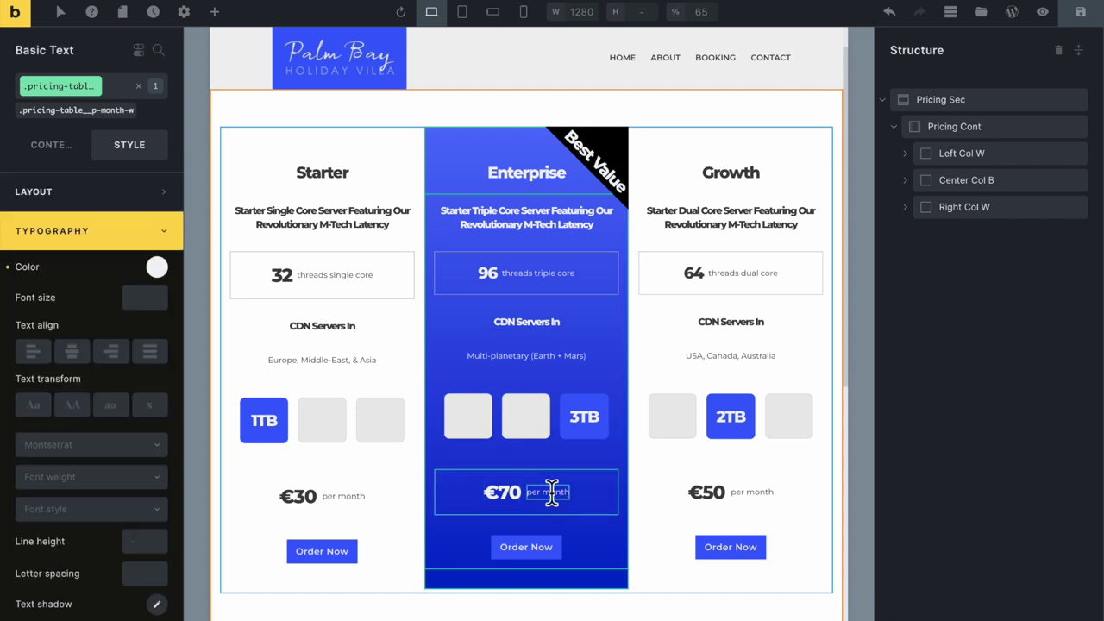
click(601, 504)
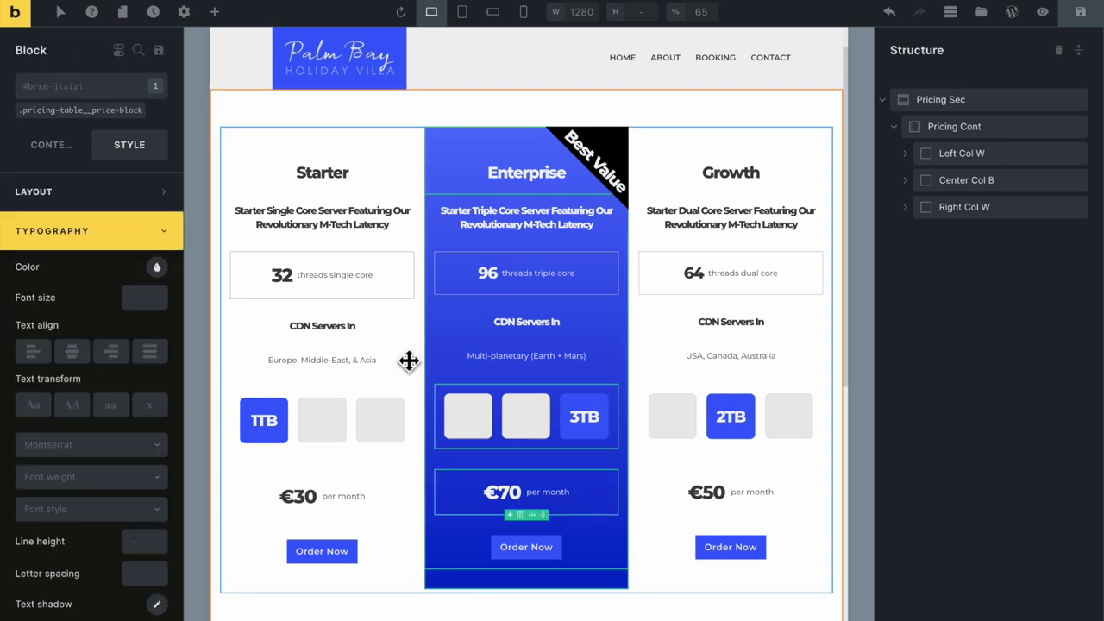
click(86, 110)
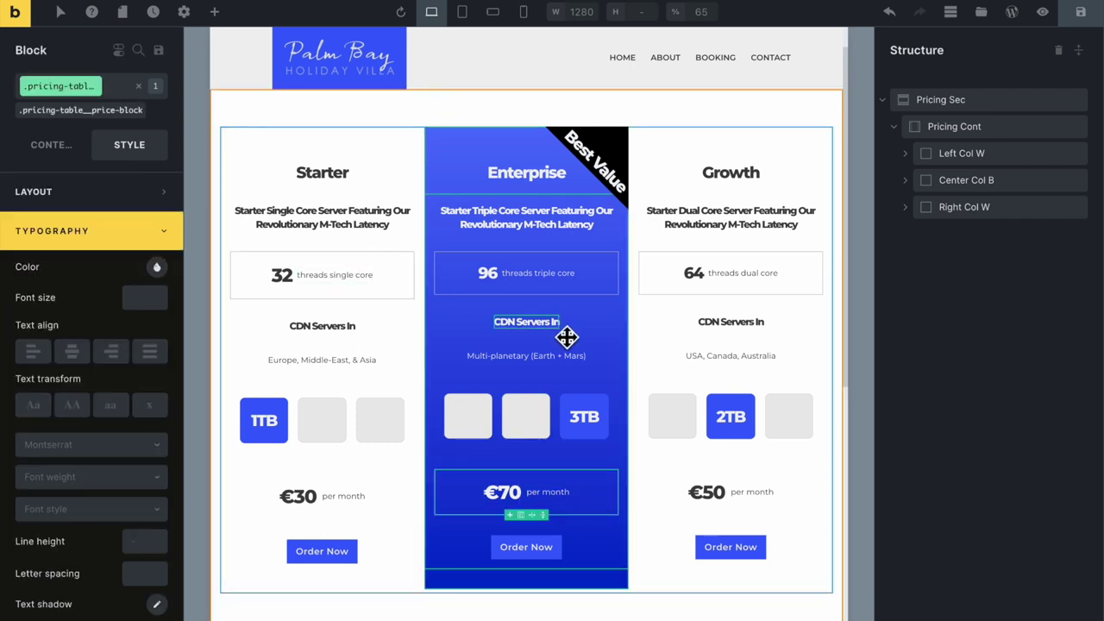
click(480, 414)
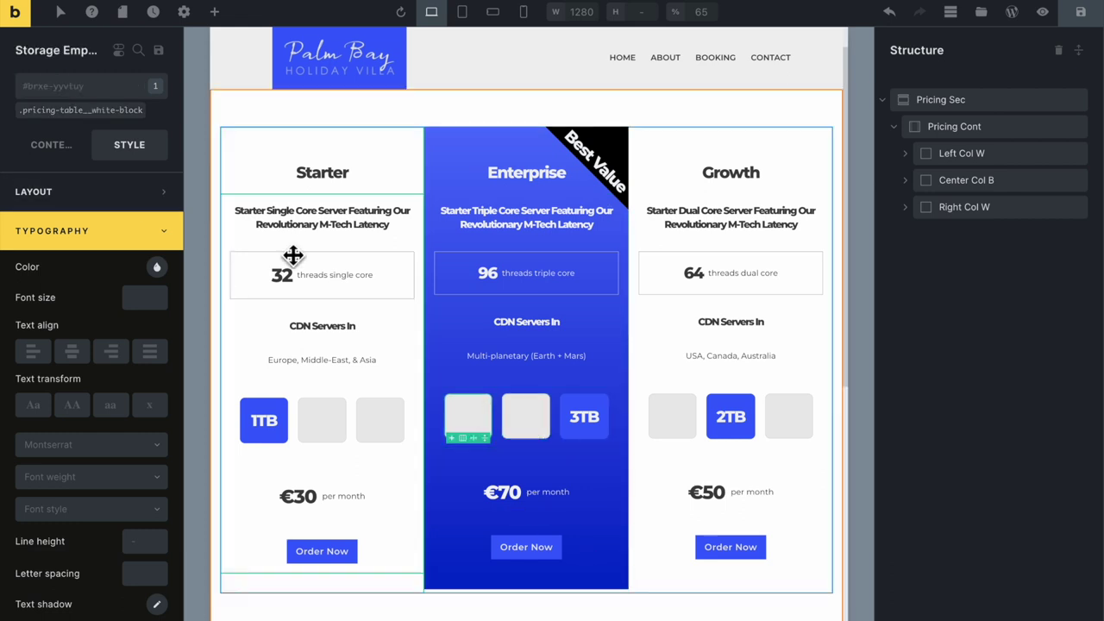
click(587, 418)
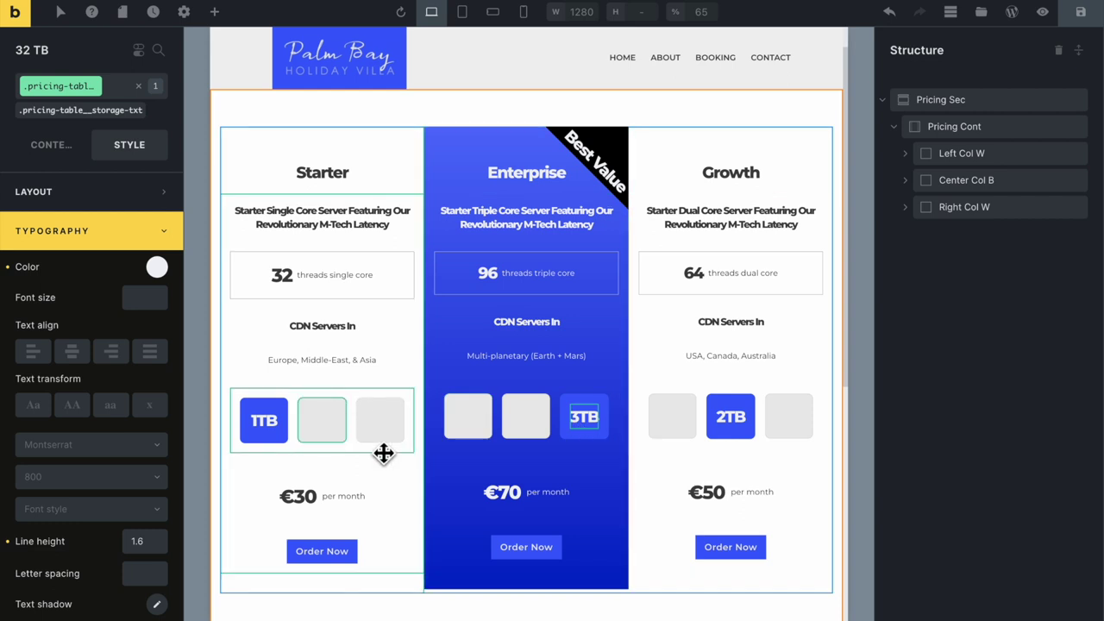
click(551, 321)
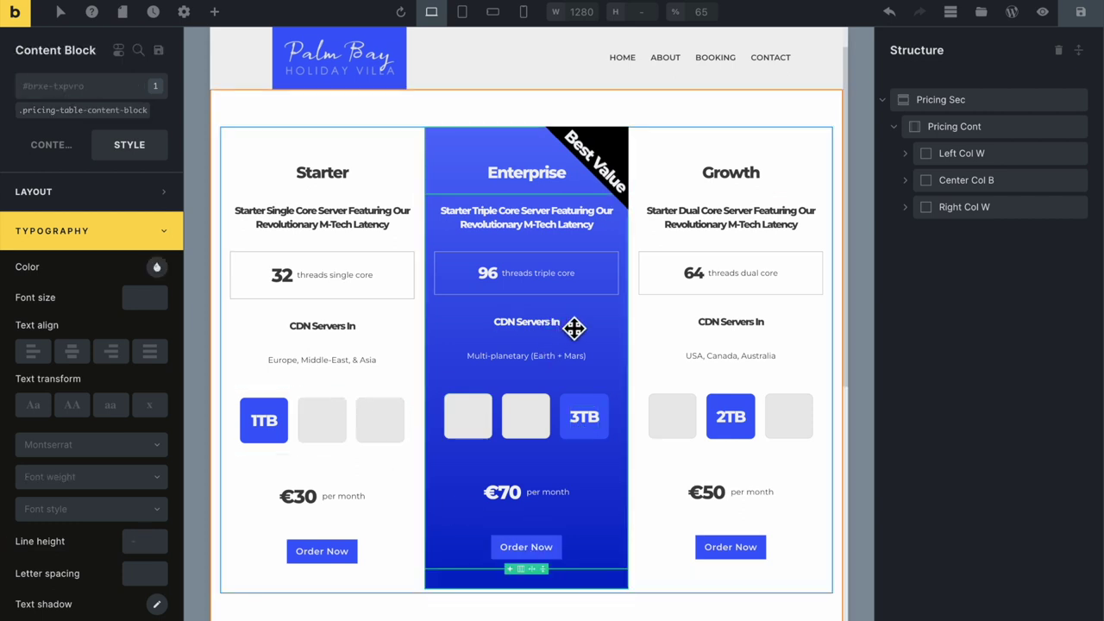
click(555, 326)
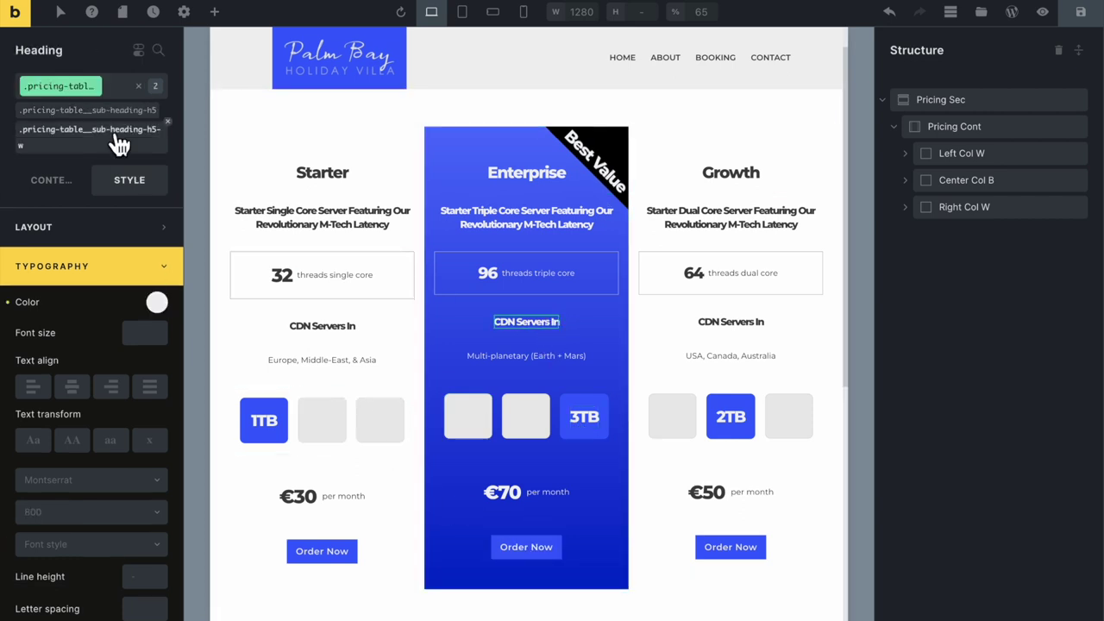
scroll(651, 362, up, 1)
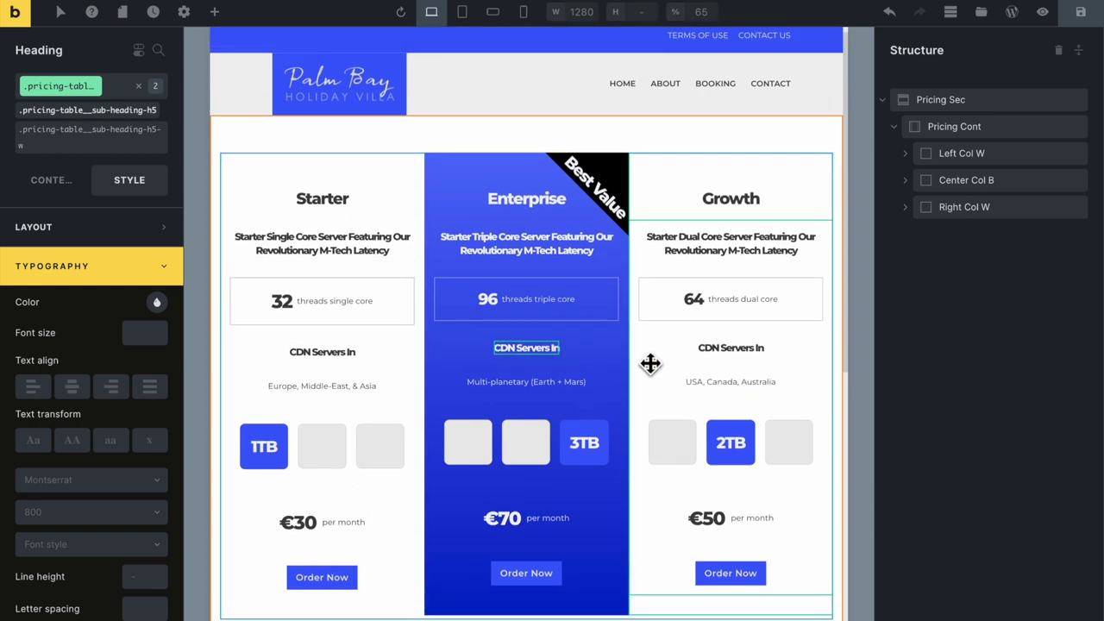
scroll(590, 371, down, 1)
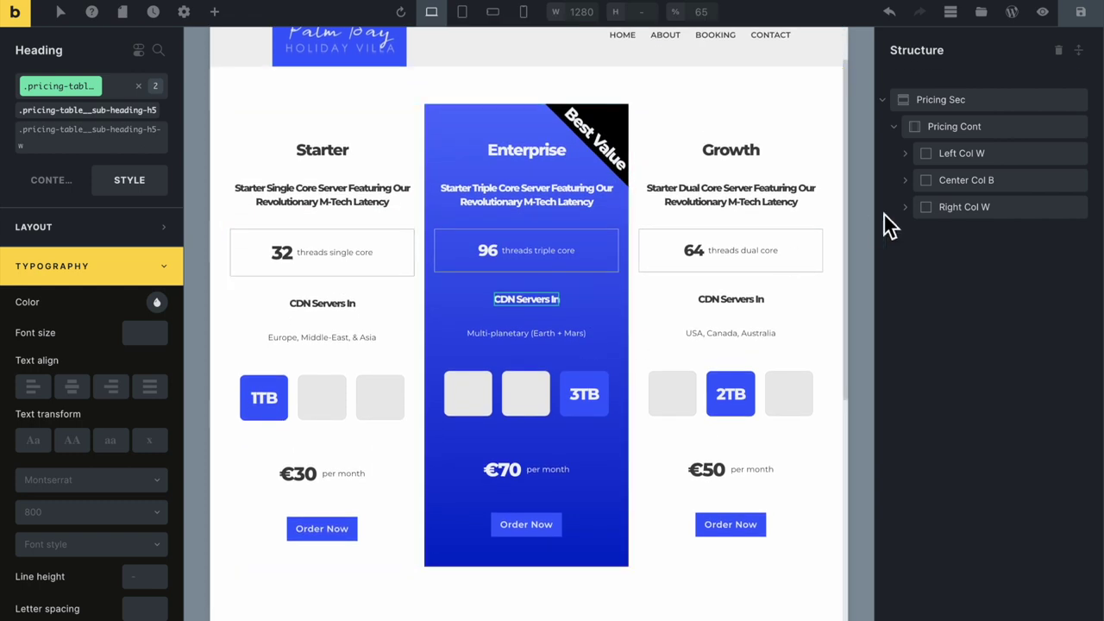
Save the template, review the whole pricing table in preview and return to the editor
click(1078, 50)
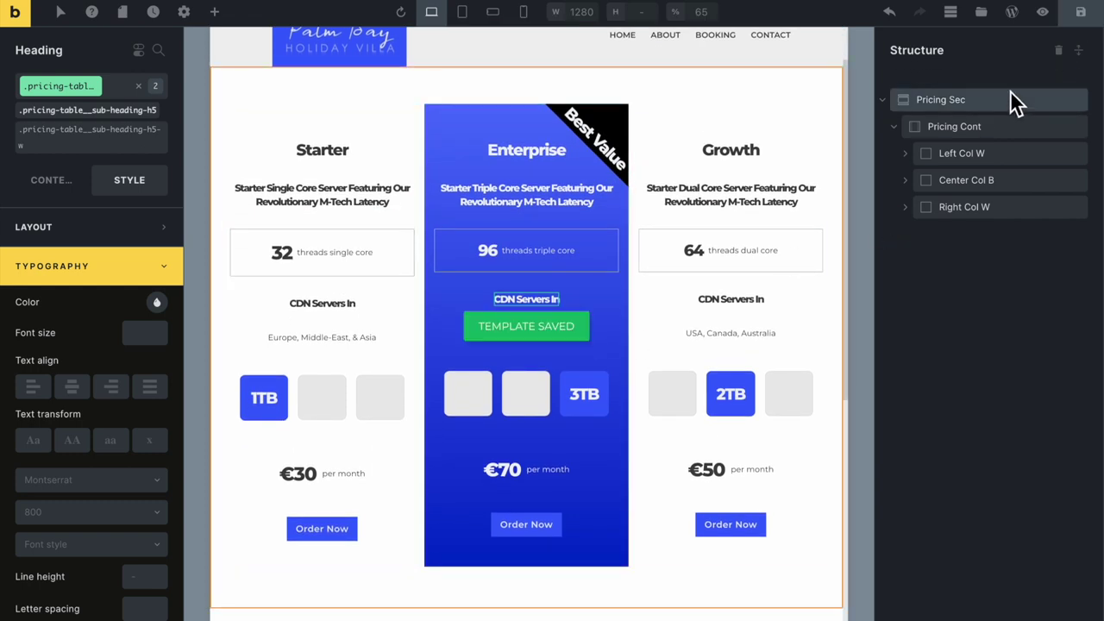
click(1043, 12)
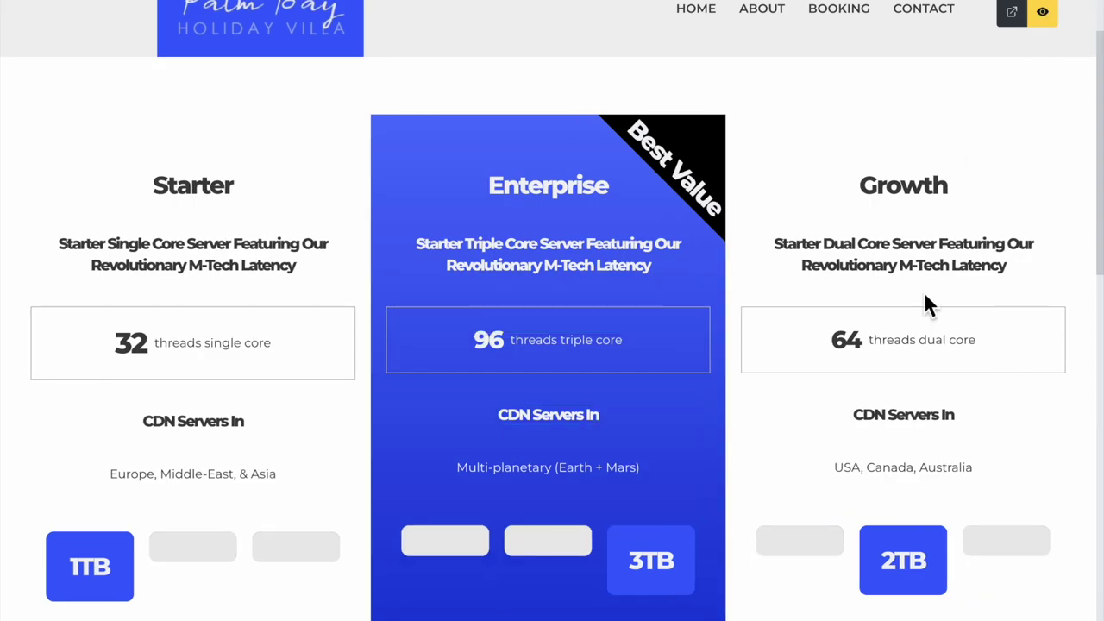
scroll(927, 301, down, 6)
scroll(925, 296, up, 5)
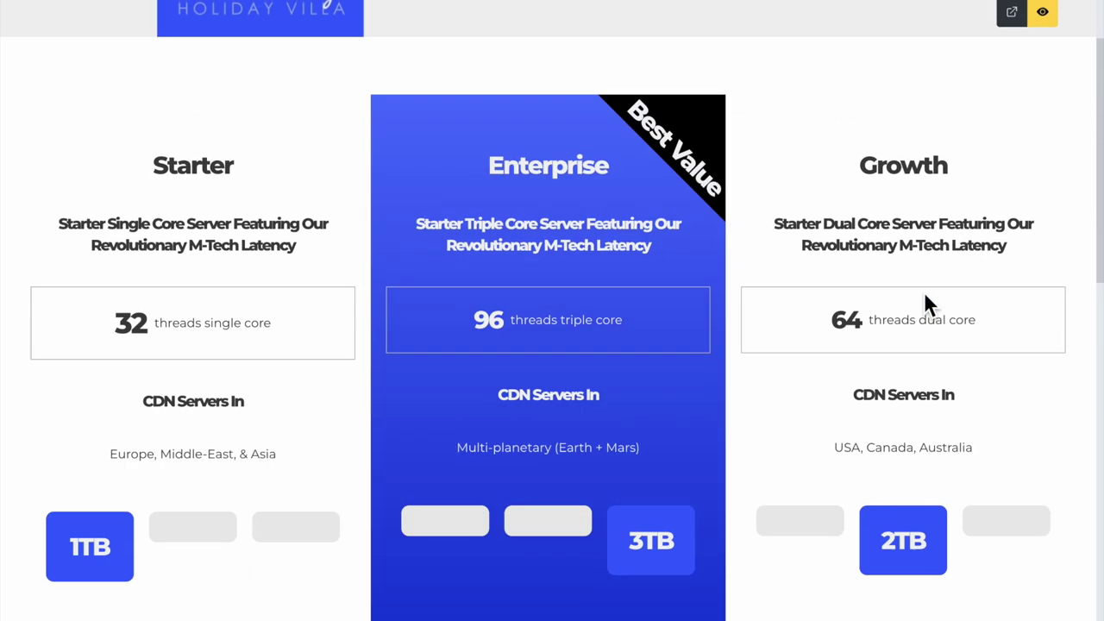
scroll(926, 295, down, 1)
scroll(798, 374, down, 2)
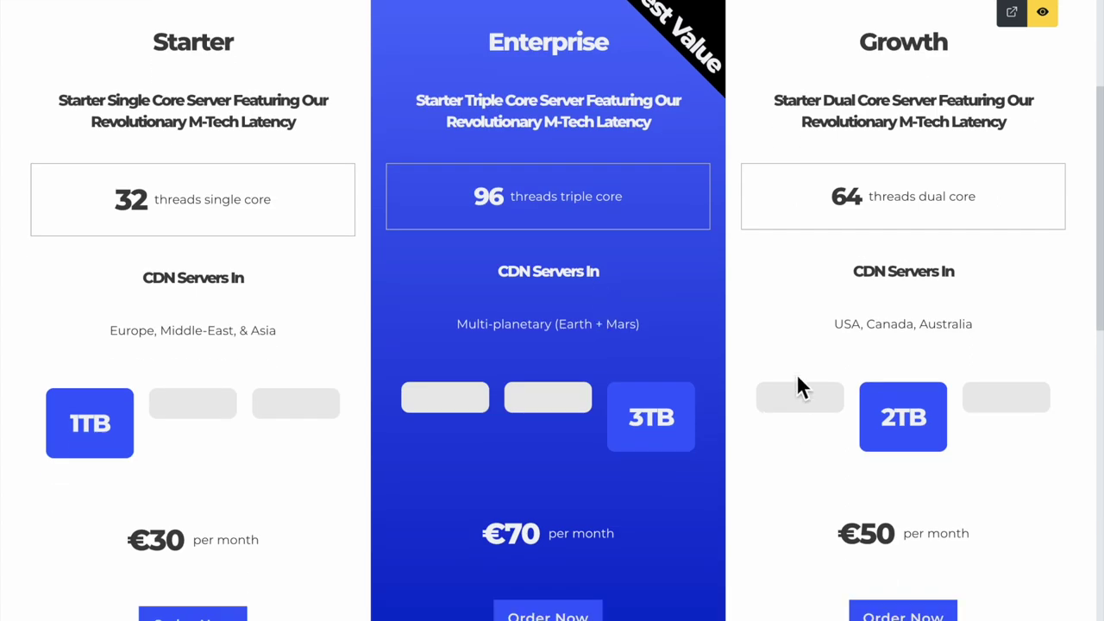
scroll(810, 410, down, 1)
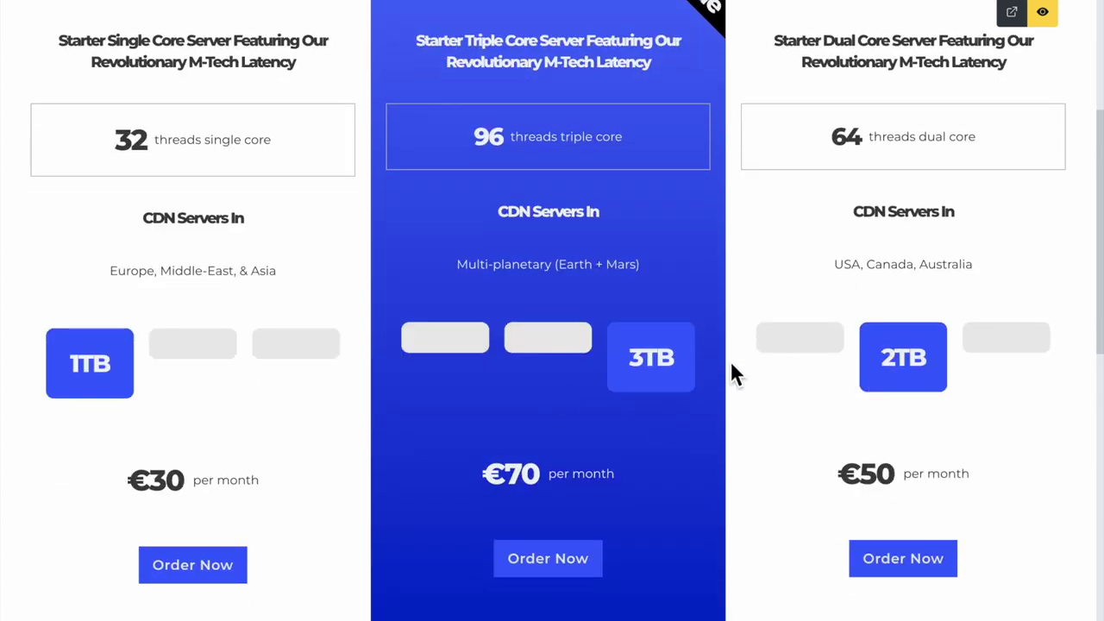
scroll(776, 267, down, 2)
scroll(918, 268, up, 1)
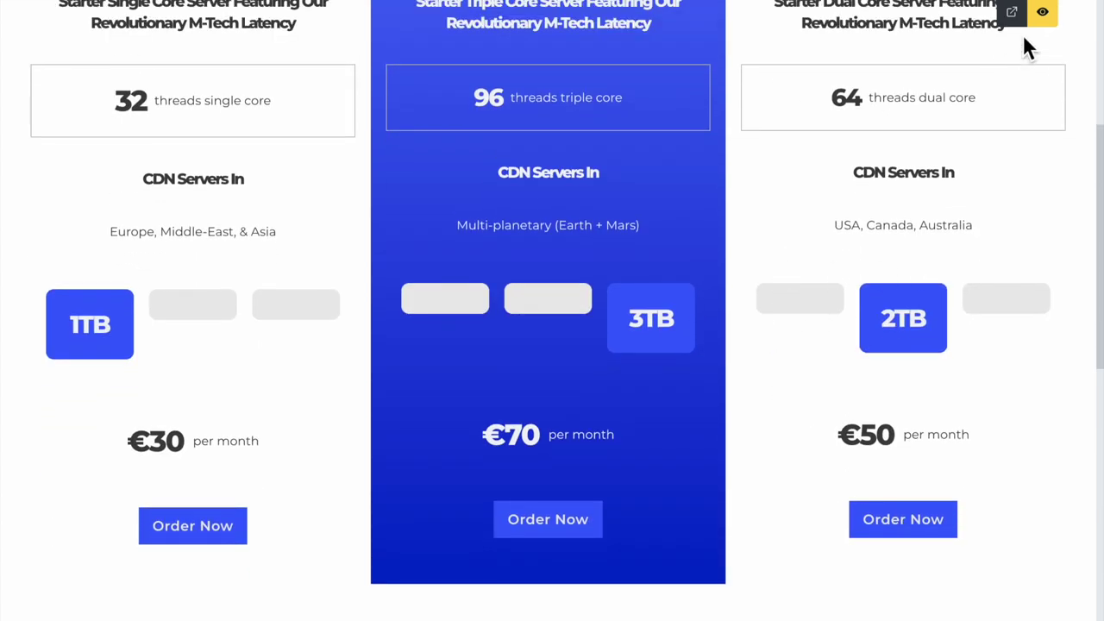
click(1042, 12)
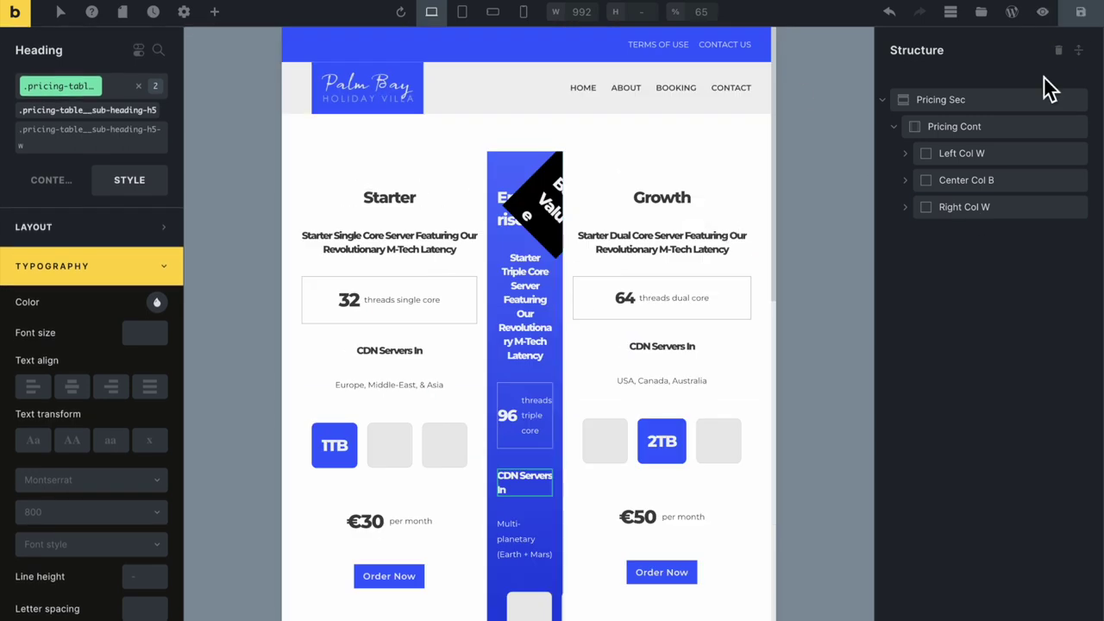
Save the template, then set the editor canvas to 1280 px wide at 50% scale
click(1074, 14)
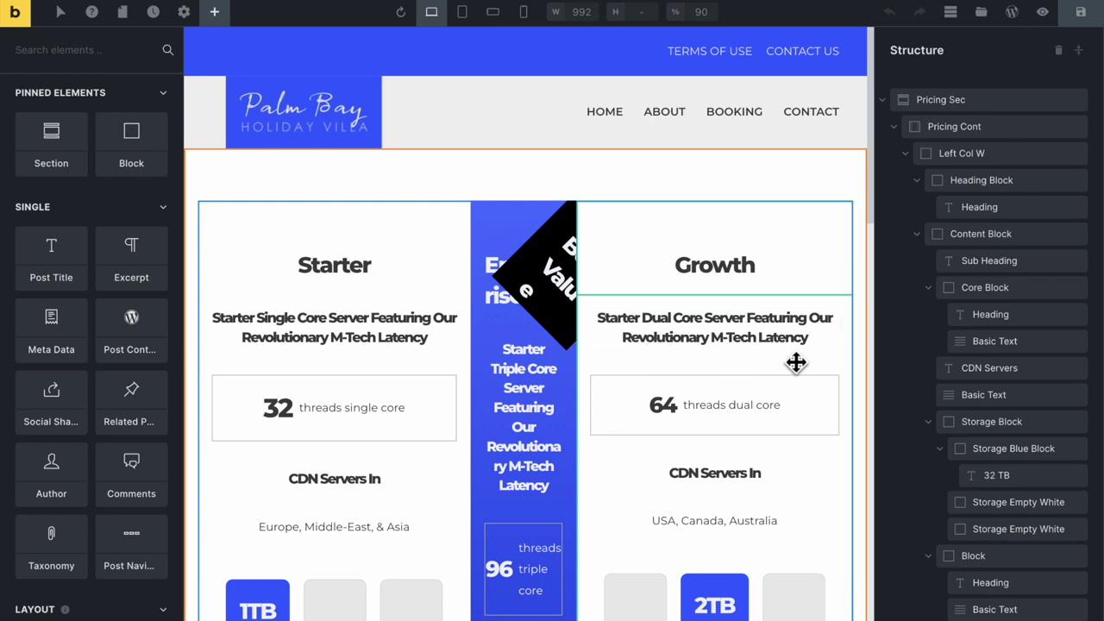
click(586, 12)
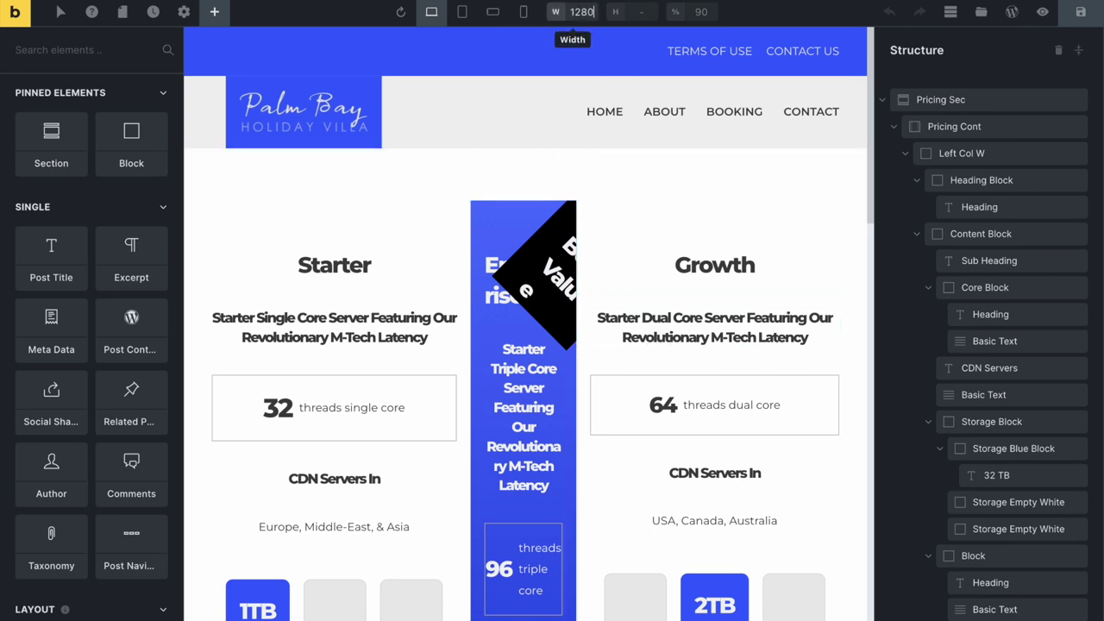
click(703, 13)
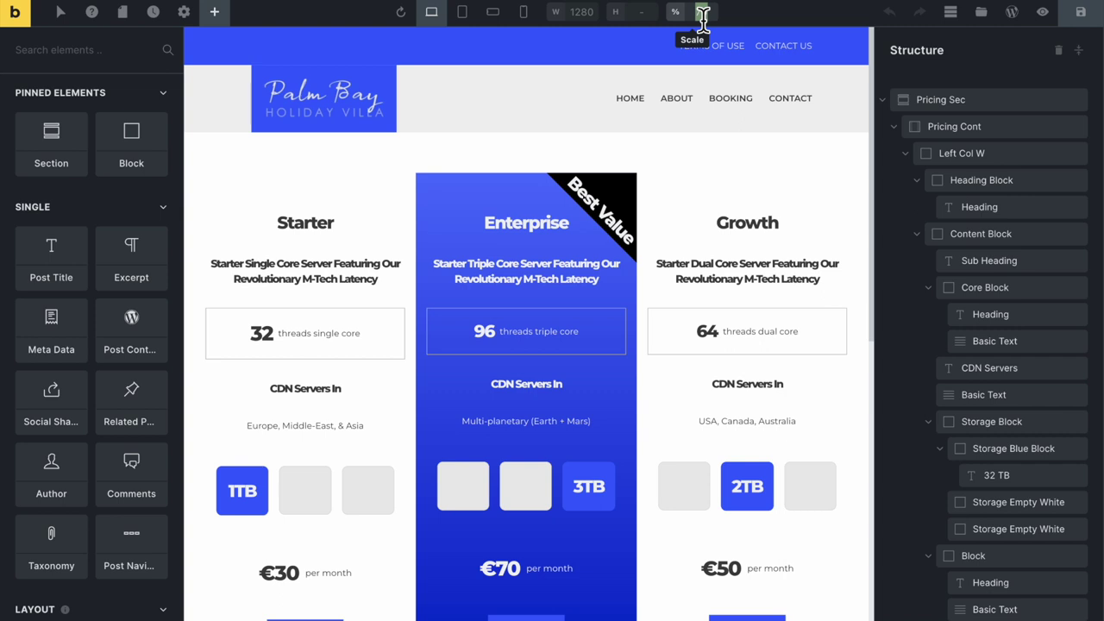
text(50)
key(Return)
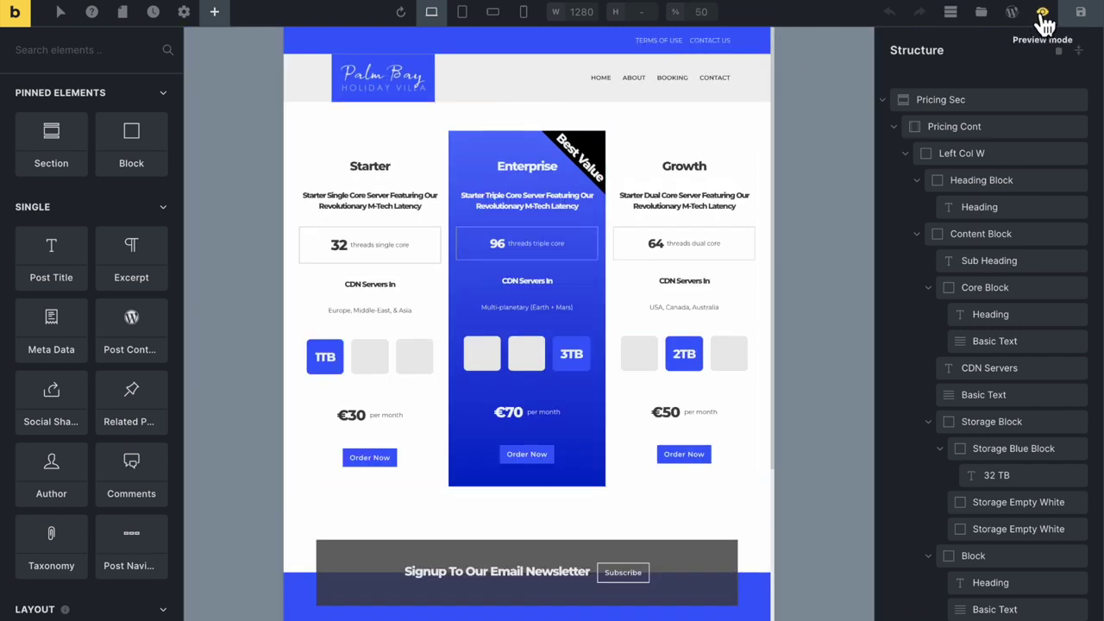
Review the pricing table in preview mode and on the frontend page, and return to the editor
click(1043, 11)
scroll(912, 195, down, 5)
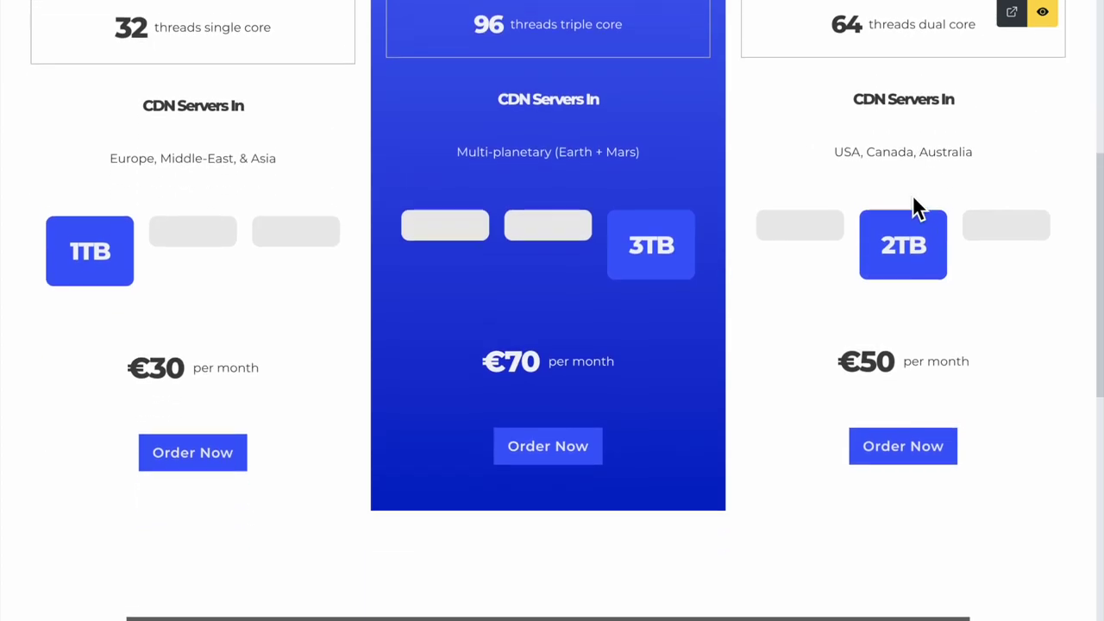
scroll(917, 210, up, 2)
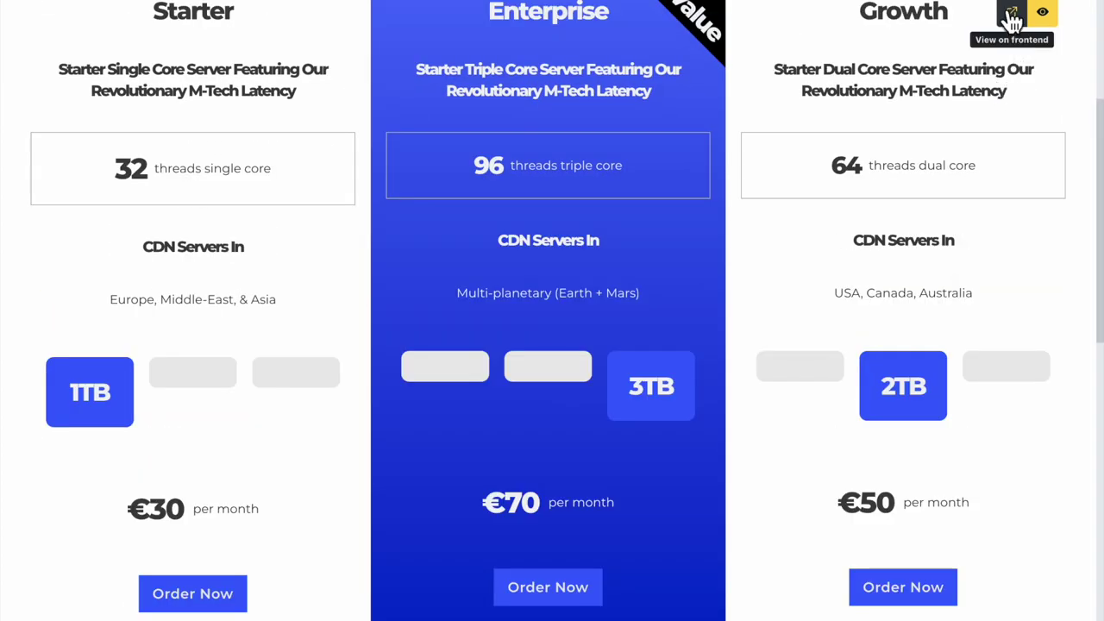
click(1011, 12)
scroll(824, 152, down, 3)
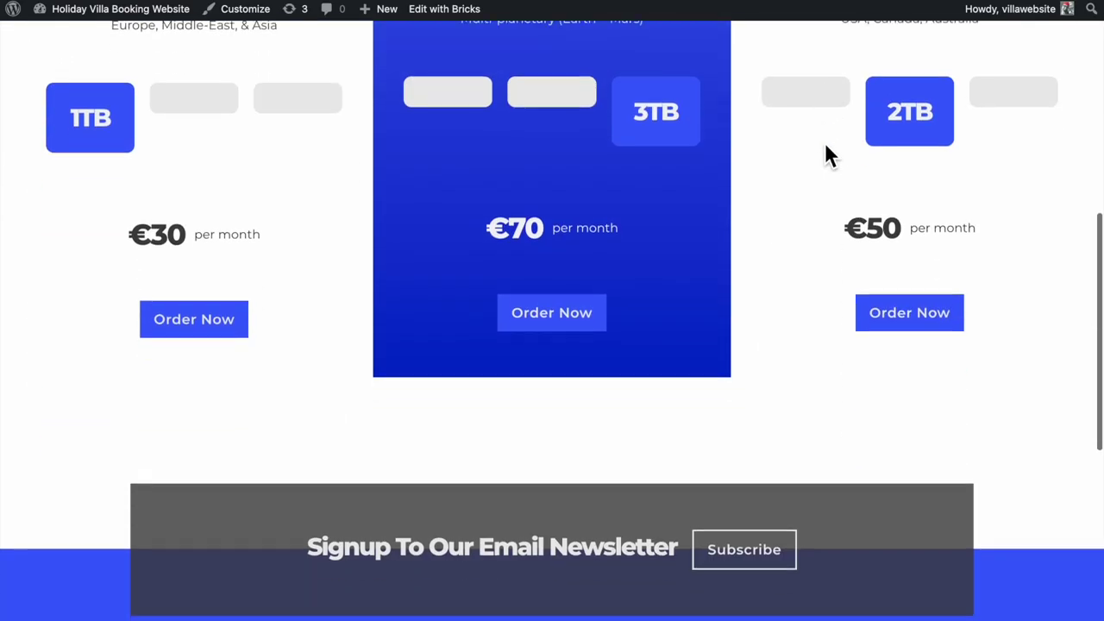
scroll(824, 152, up, 7)
click(211, 9)
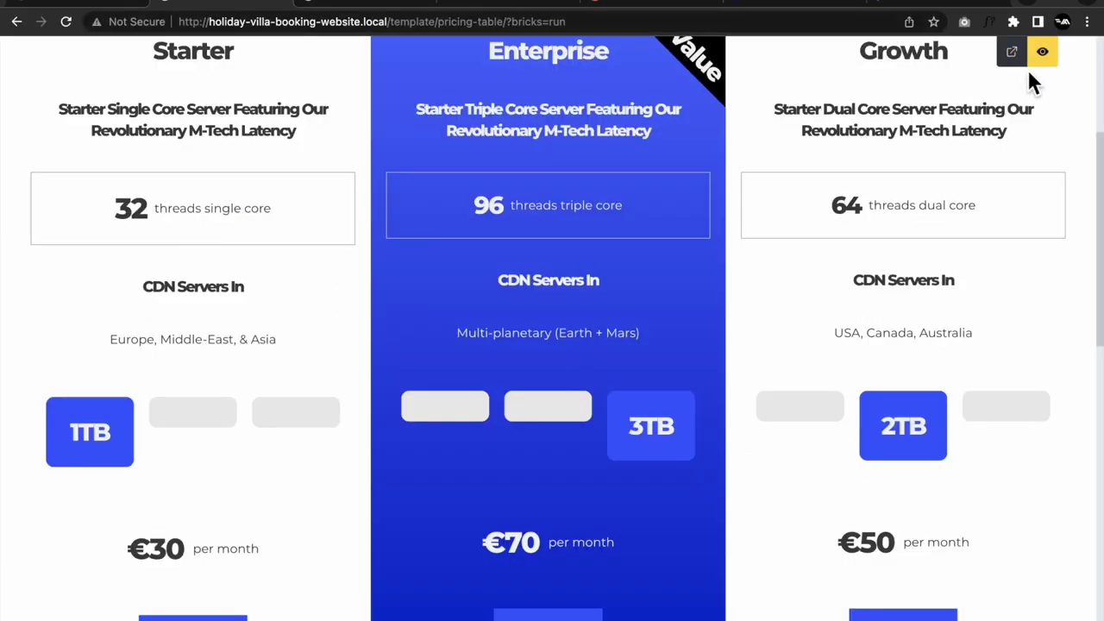
click(1044, 54)
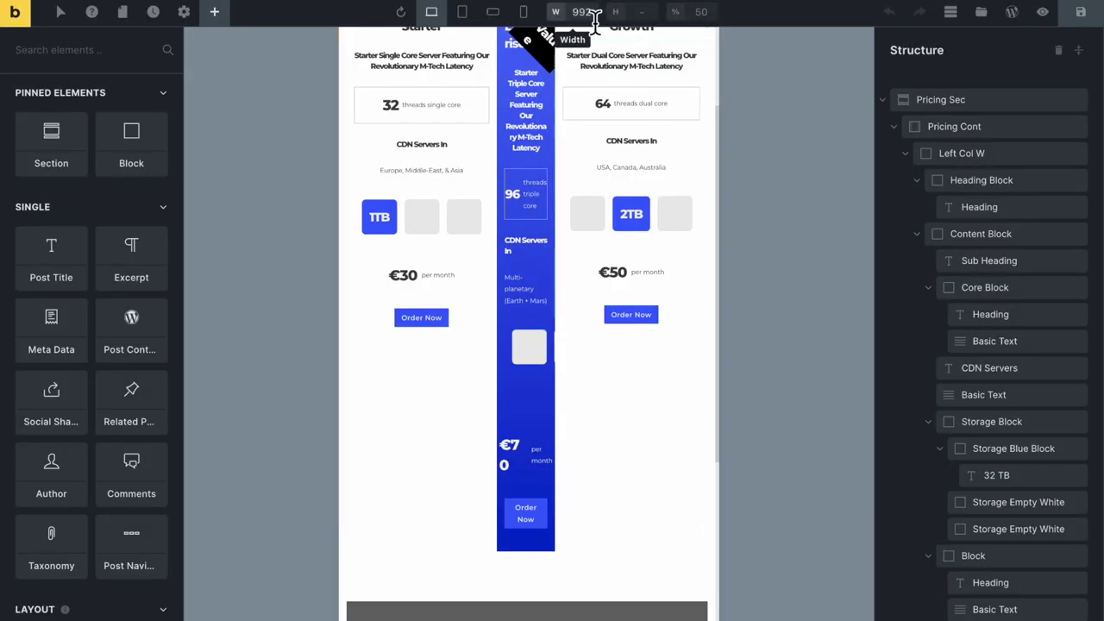
Restore the canvas width to 1280 px and bring the whole pricing table into view
text(1280)
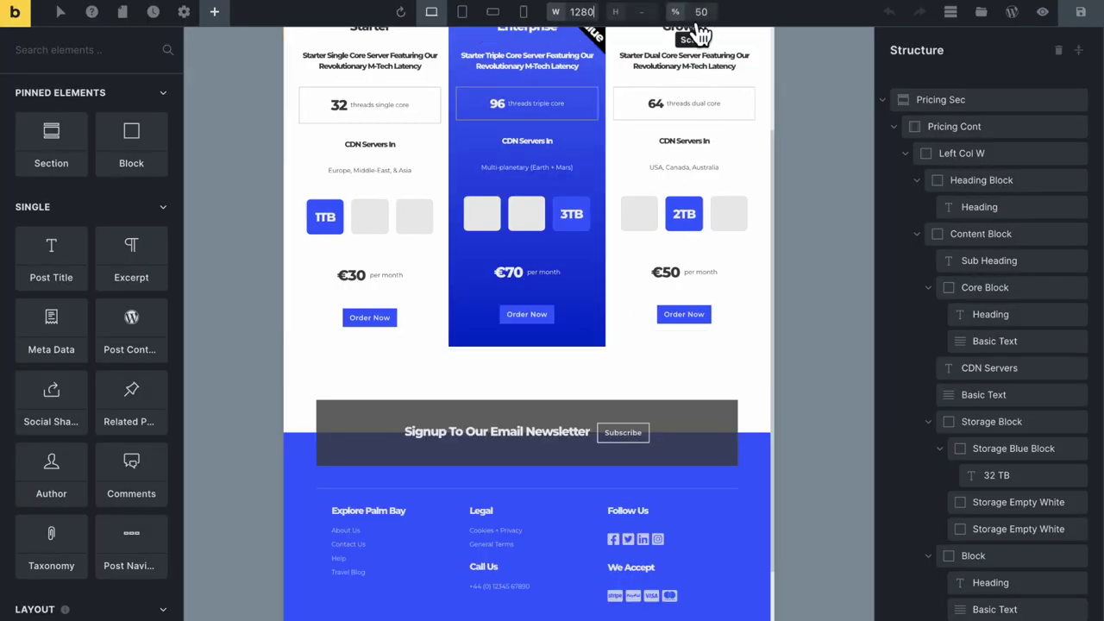
click(704, 13)
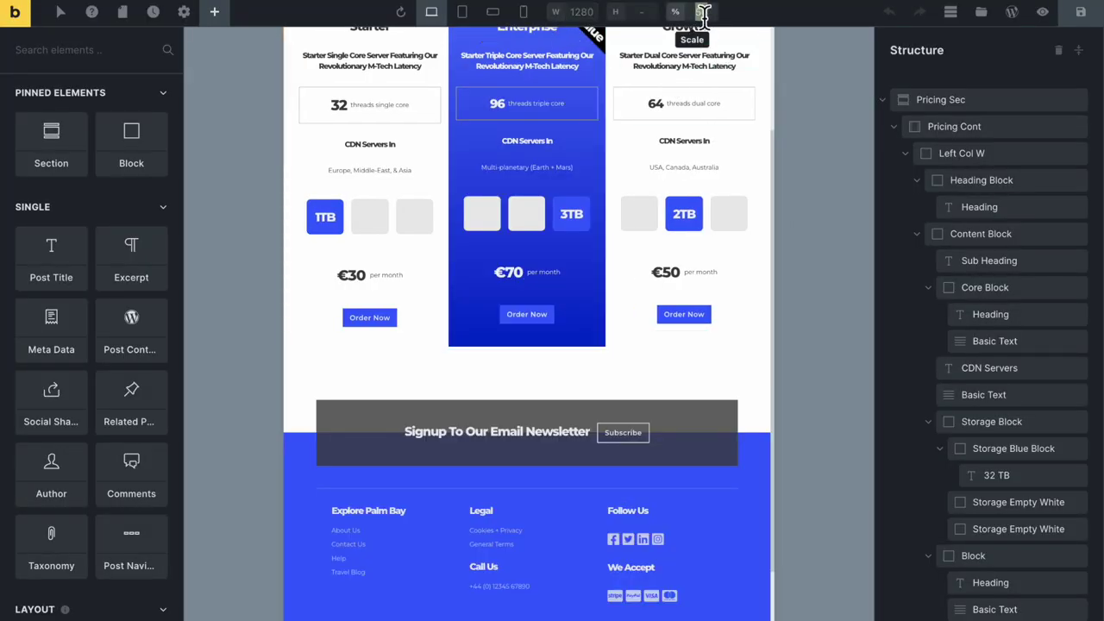
scroll(677, 228, up, 3)
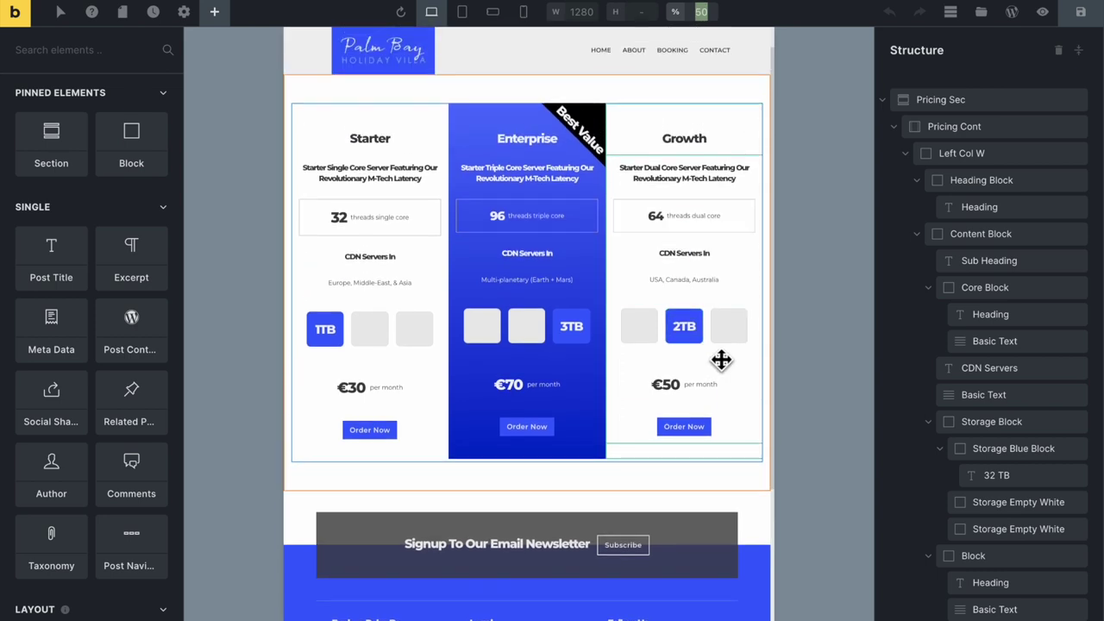
scroll(682, 353, up, 1)
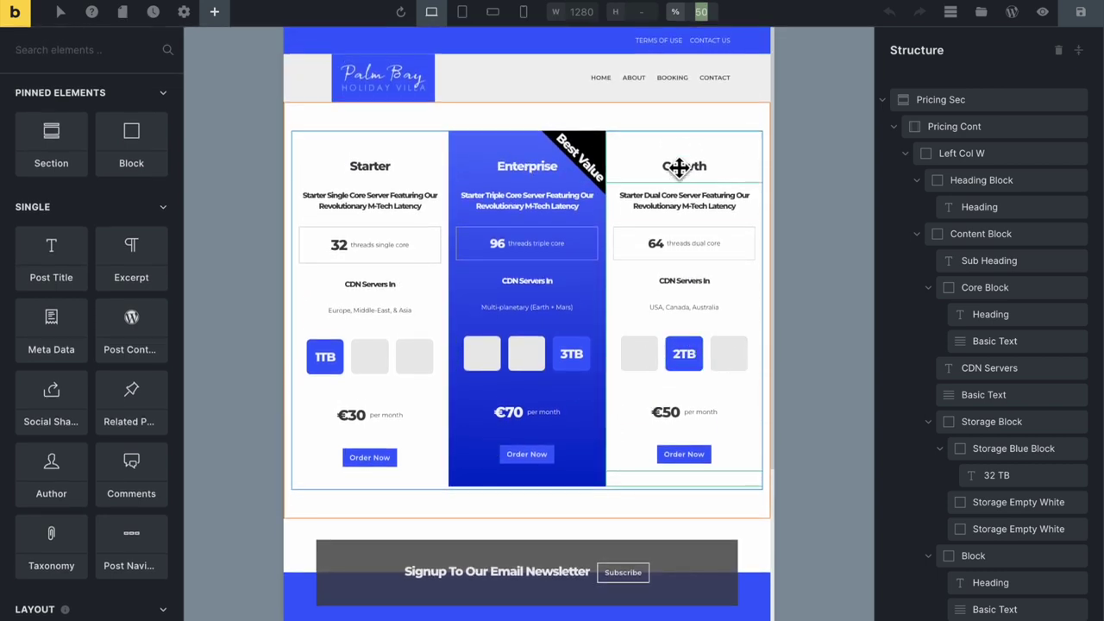
Set the background color of the Pricing Sec section's pricing-table-sec class to #f0f3f6
click(696, 123)
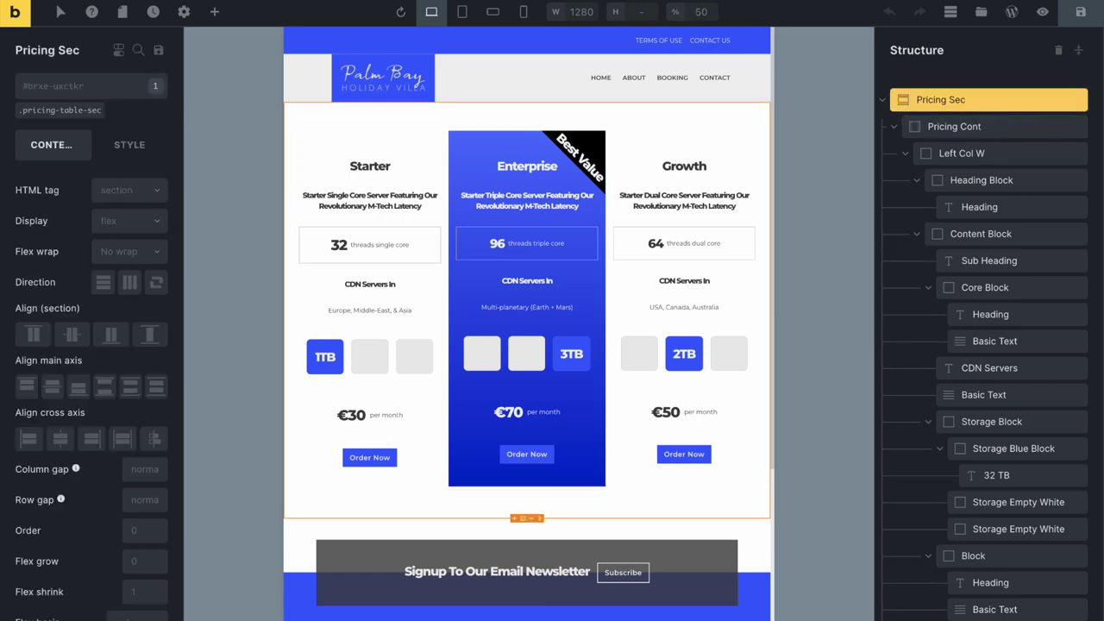
click(78, 112)
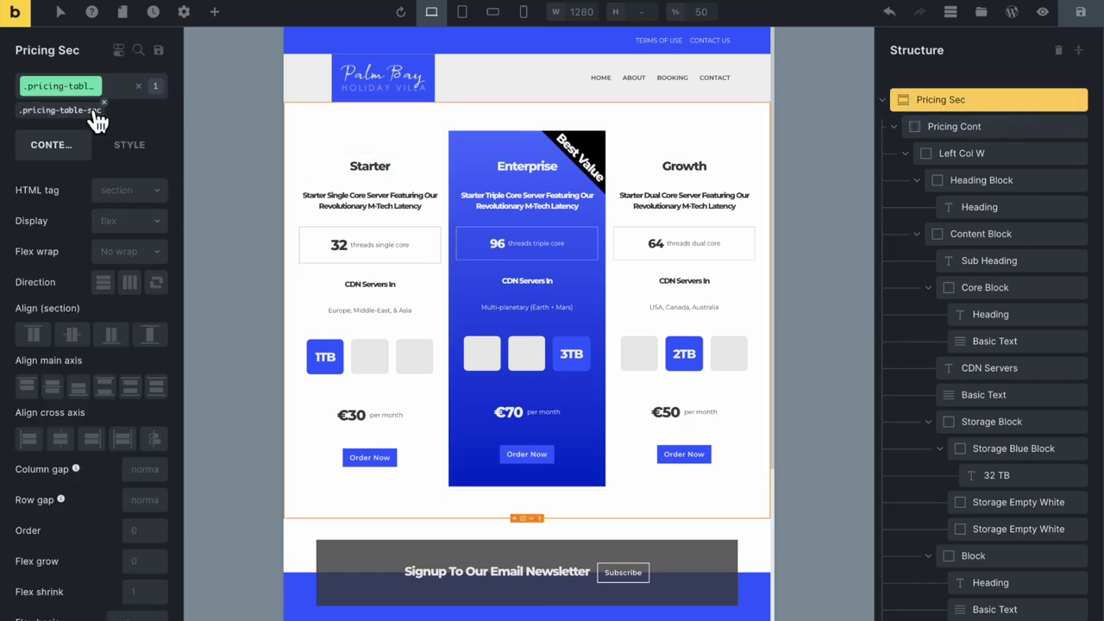
click(136, 145)
click(144, 276)
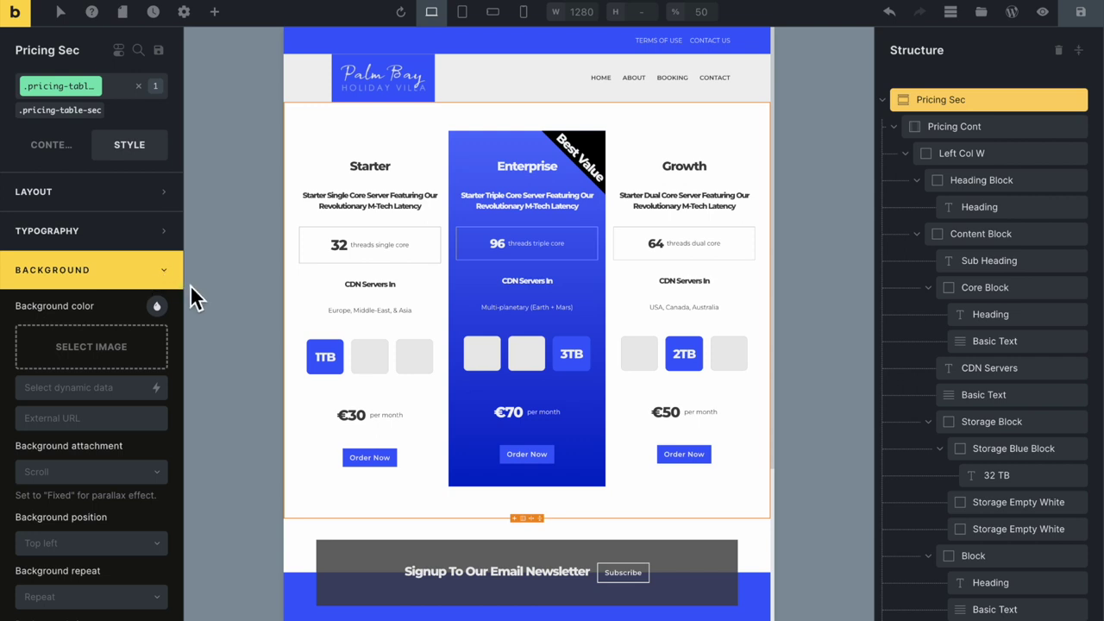
click(156, 305)
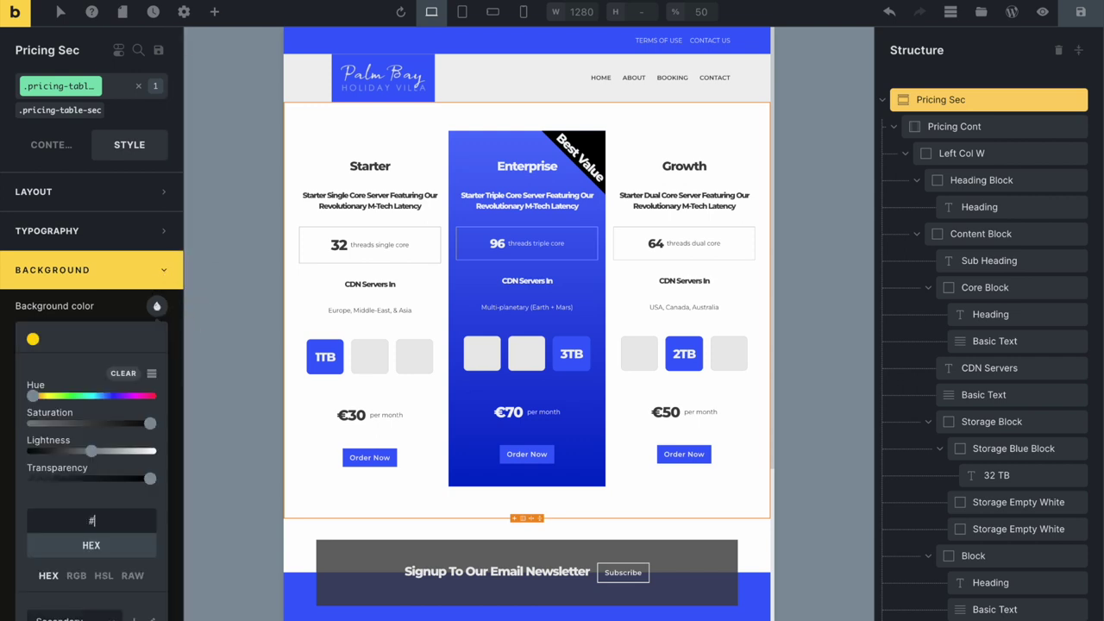
text(#f0f3f)
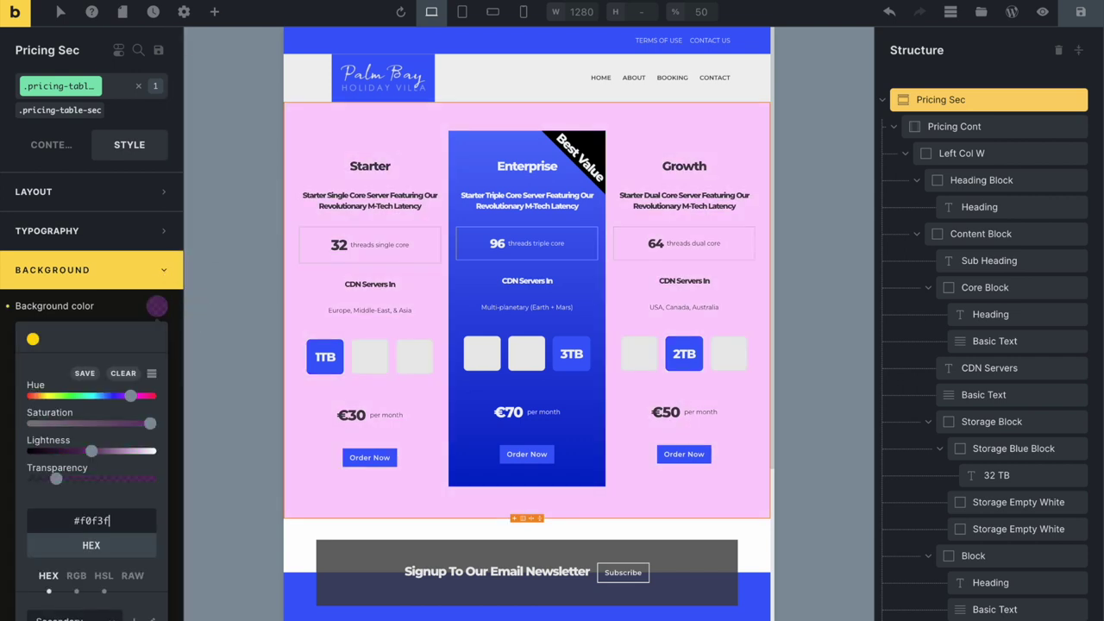
text(6)
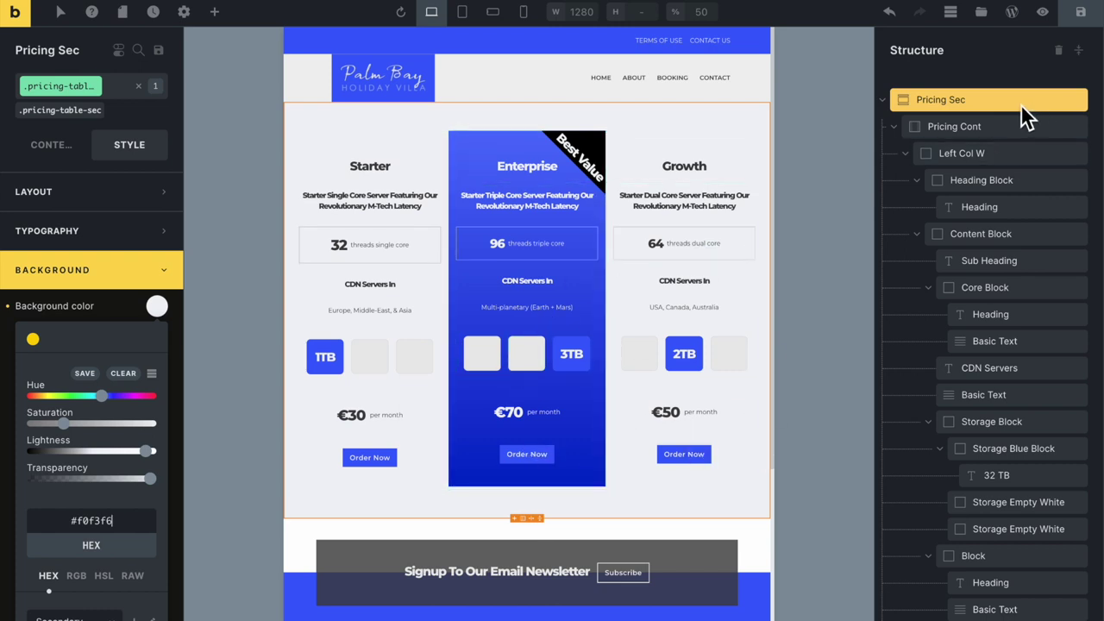
Add a box shadow to Pricing Cont's pricing-table-cont class with X 0, Y 0, blur 40 and spread 25
click(992, 127)
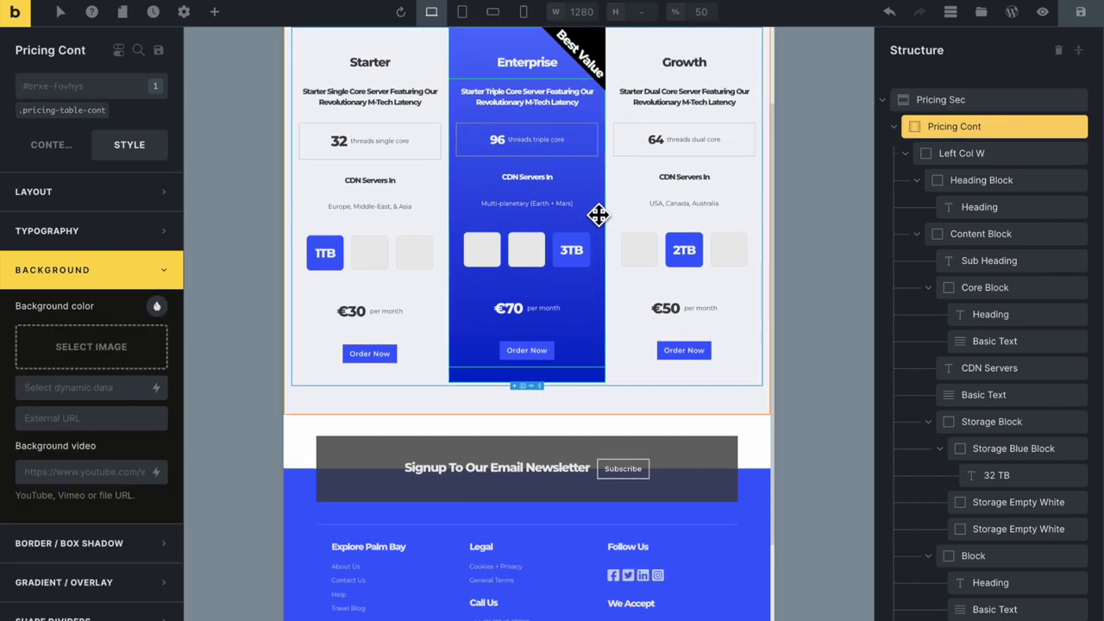
click(74, 111)
click(159, 193)
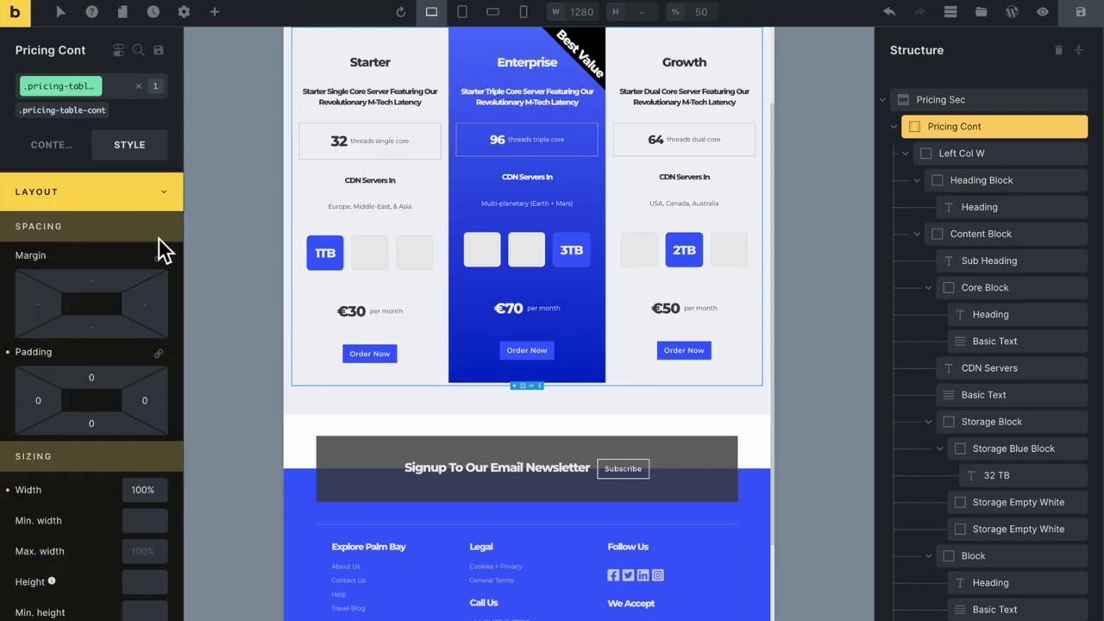
click(162, 196)
click(155, 312)
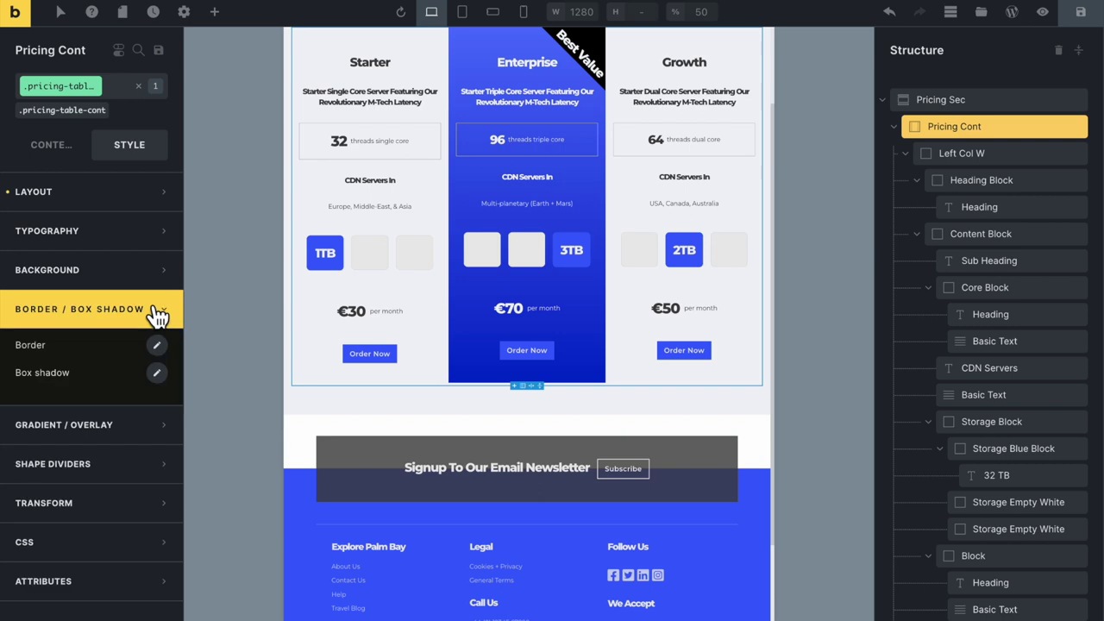
click(154, 371)
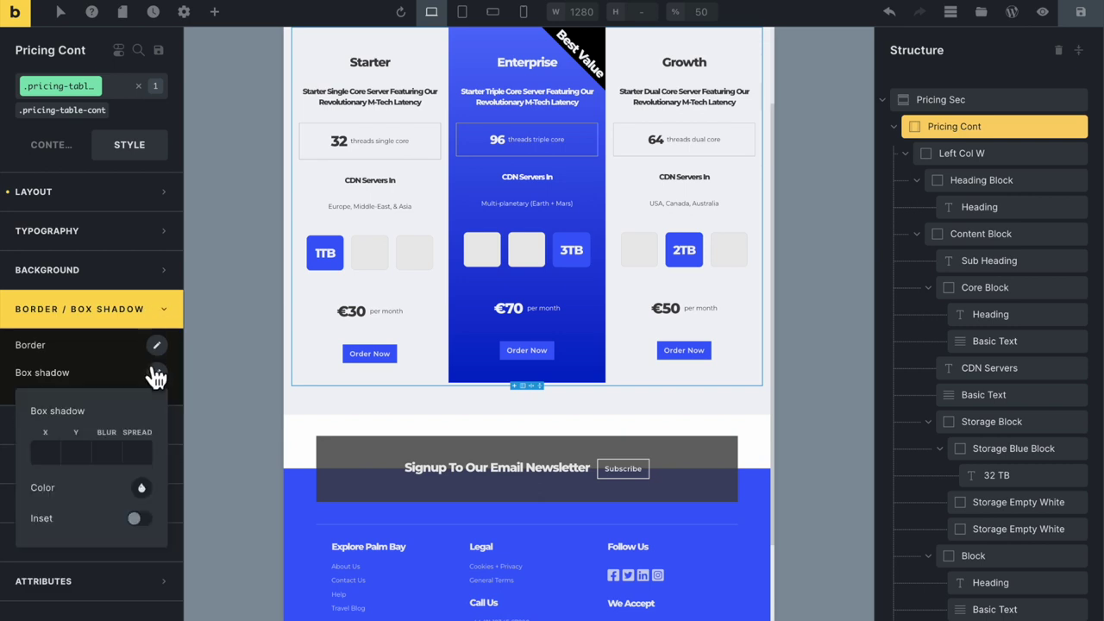
click(51, 463)
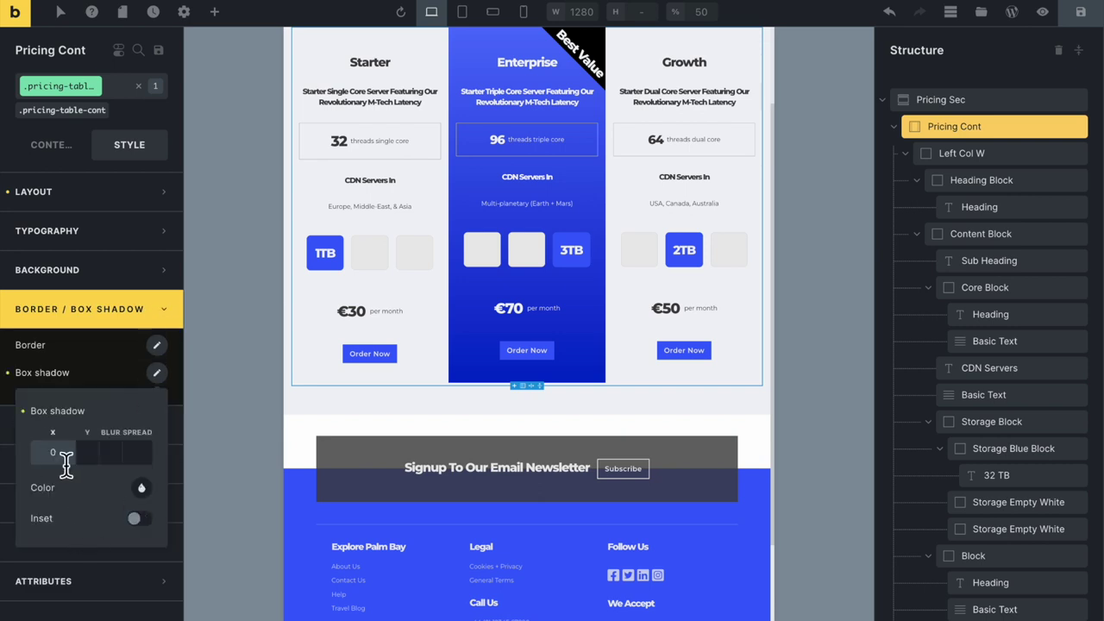
text(0)
click(96, 460)
text(0)
click(116, 463)
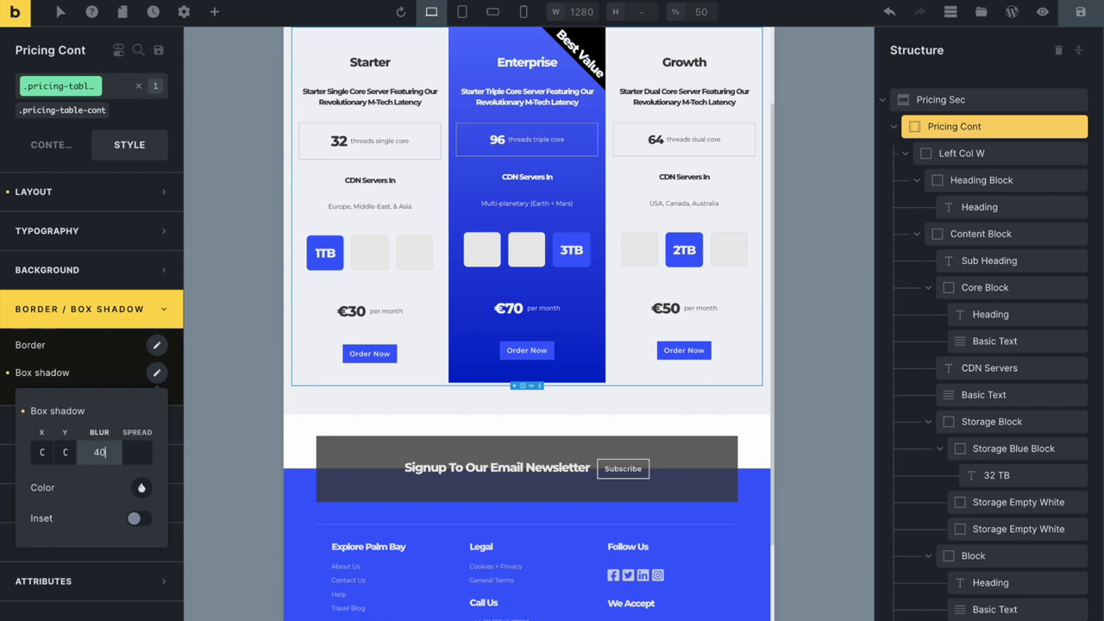
click(141, 461)
text(25)
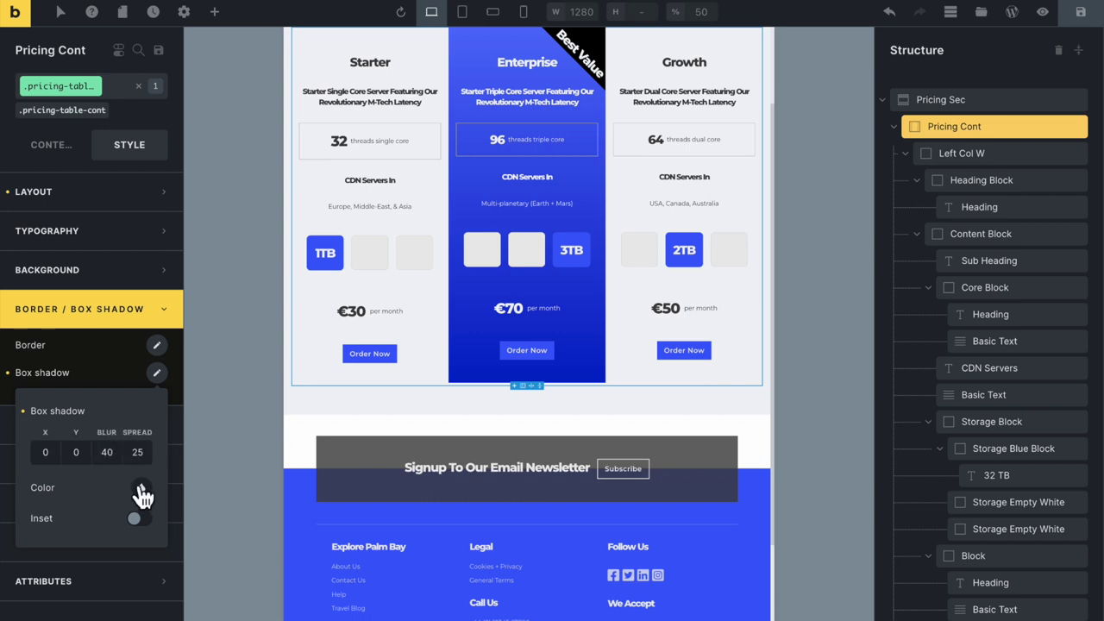
Set the box shadow color of the pricing-table-cont class to #000000
click(141, 488)
scroll(113, 543, down, 3)
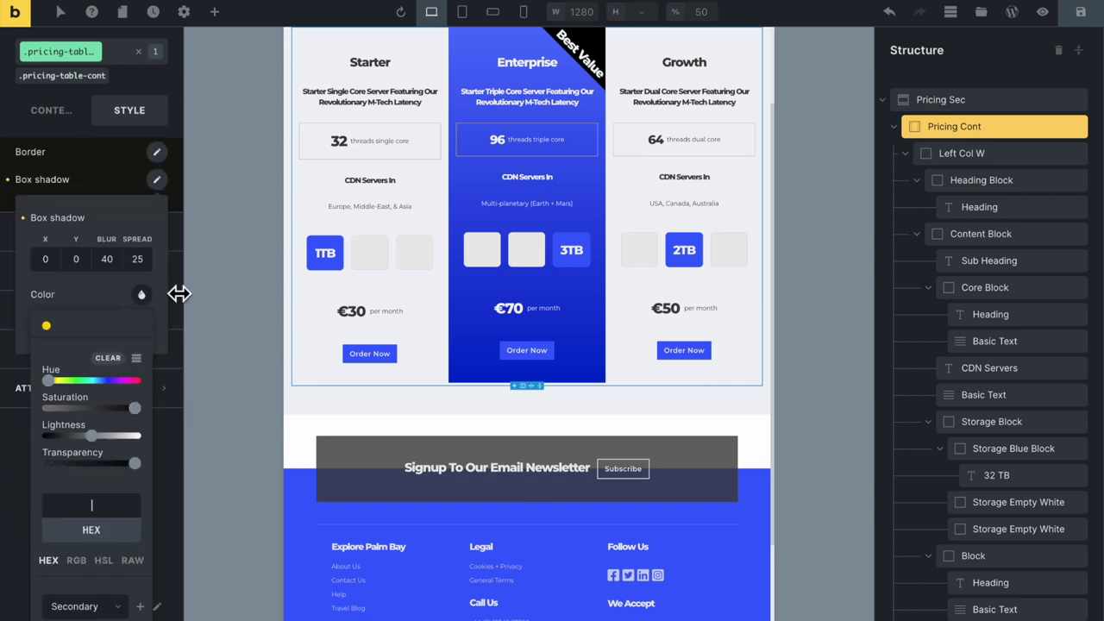
text(#00000)
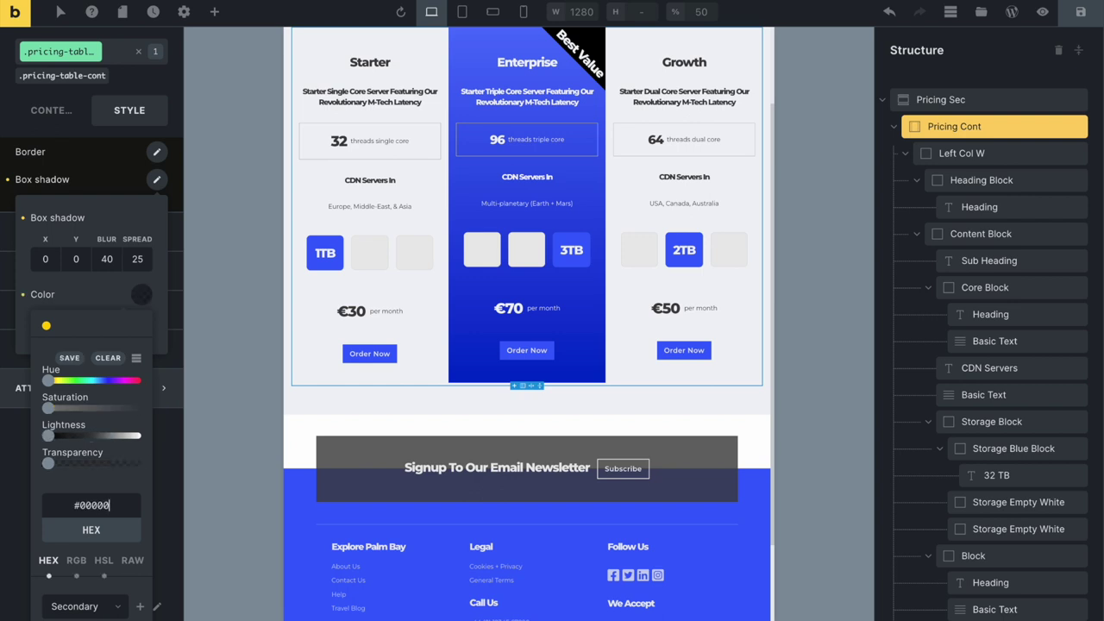
text(0)
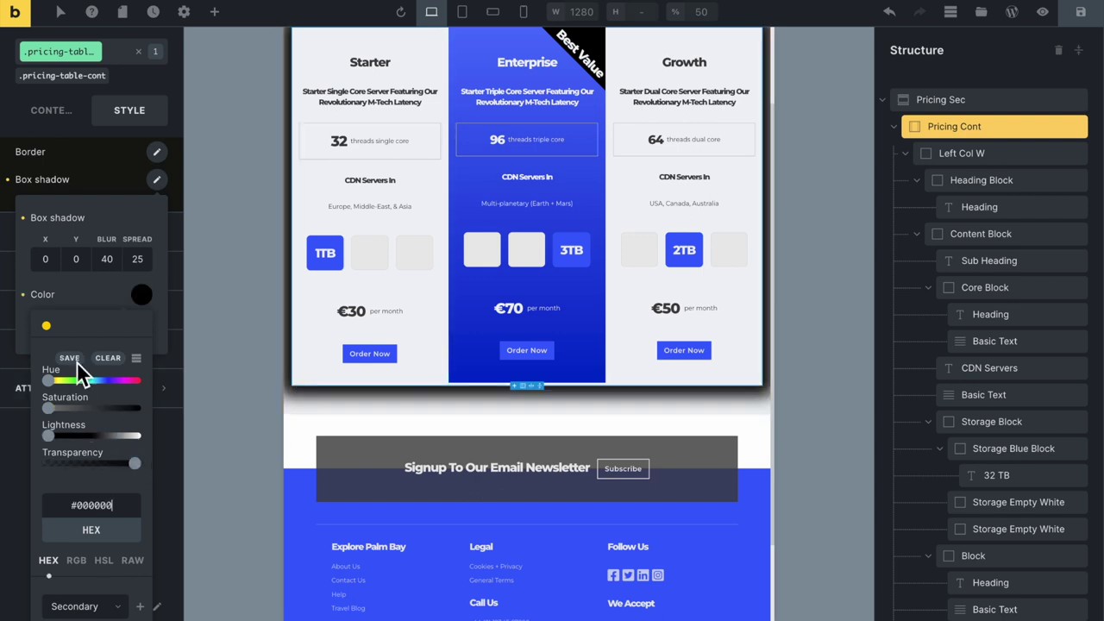
key(Escape)
Increase the blur of the pricing-table-cont box shadow to 80
click(118, 271)
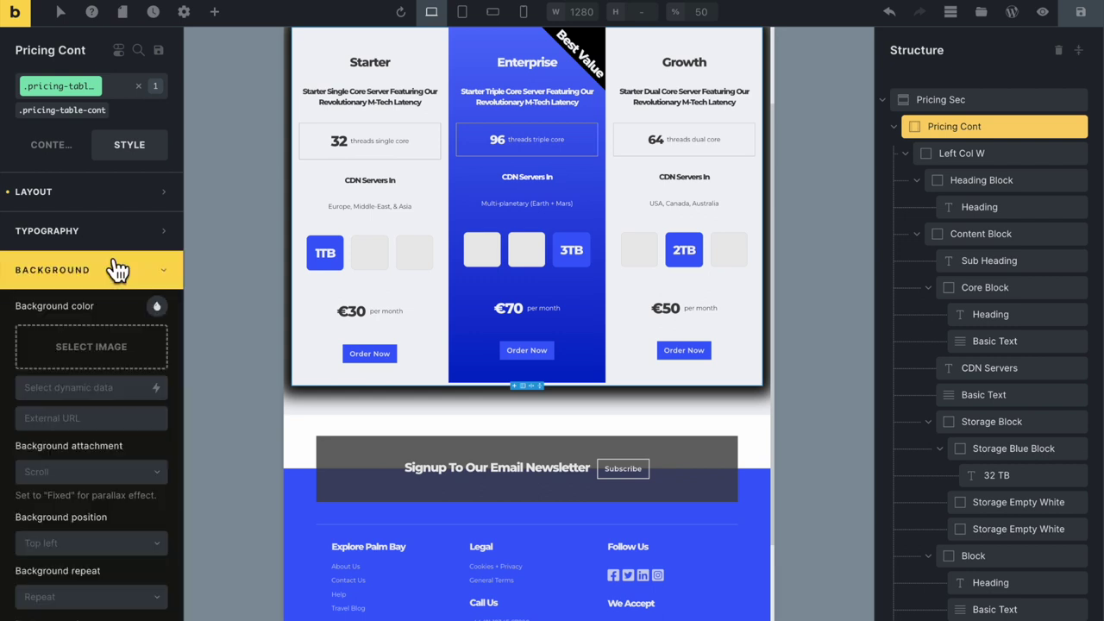
click(118, 270)
click(145, 310)
click(156, 372)
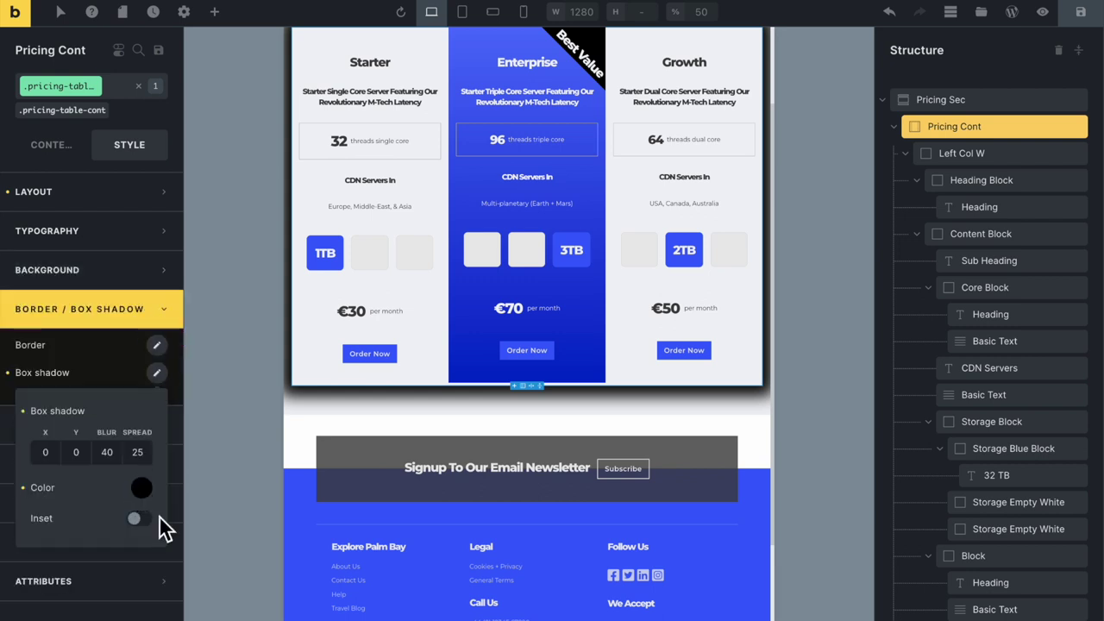
click(117, 455)
key(shift+Up)
key(shift+Up)
key(shift+Up)
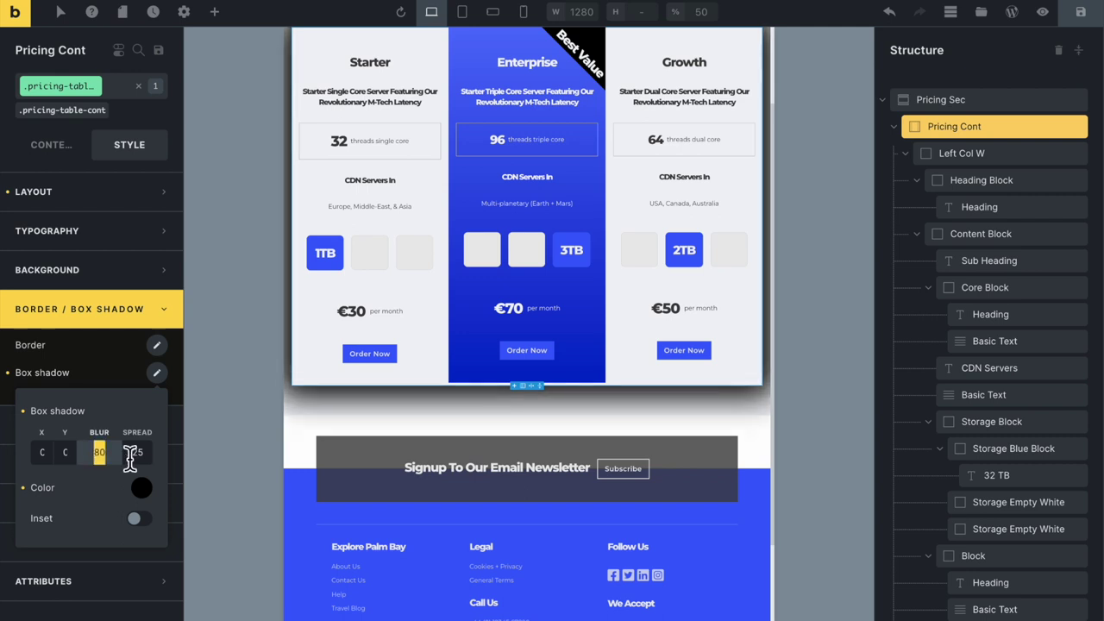
Reduce the spread of the pricing-table-cont box shadow to -15
click(129, 454)
key(shift+Down)
key(shift+Down)
key(Down)
key(Down)
key(Down)
key(Down)
key(Down)
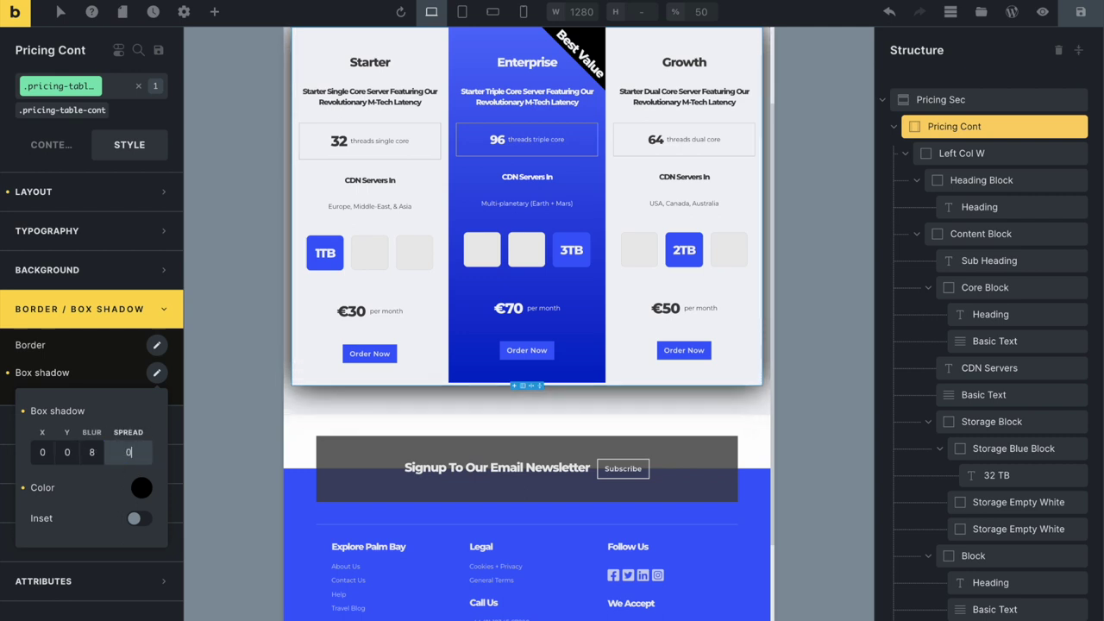
key(shift+Down)
key(Down)
key(Down)
key(Down)
key(Down)
key(Down)
Lower the opacity of the pricing-table-cont box shadow's black color to about 0.6
click(141, 488)
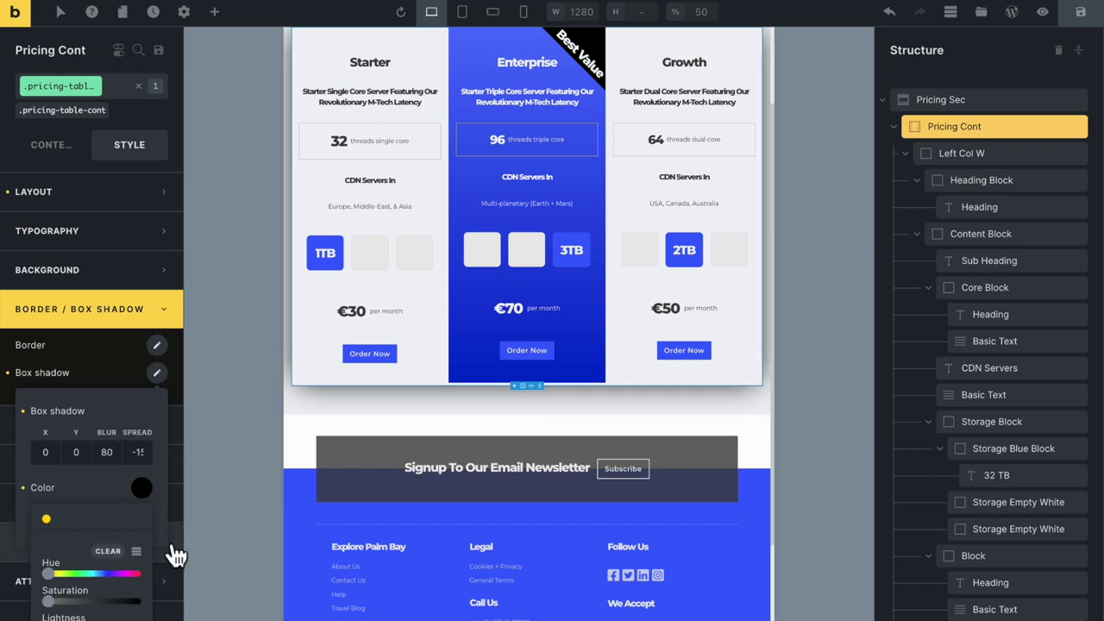
scroll(135, 579, down, 2)
click(131, 518)
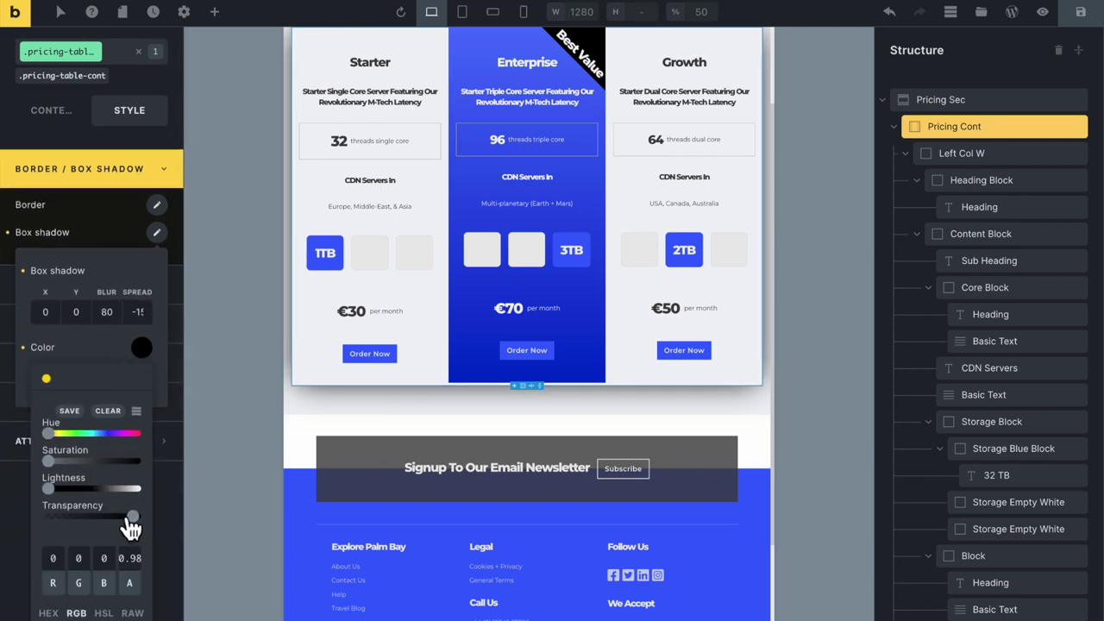
drag(131, 519, 100, 523)
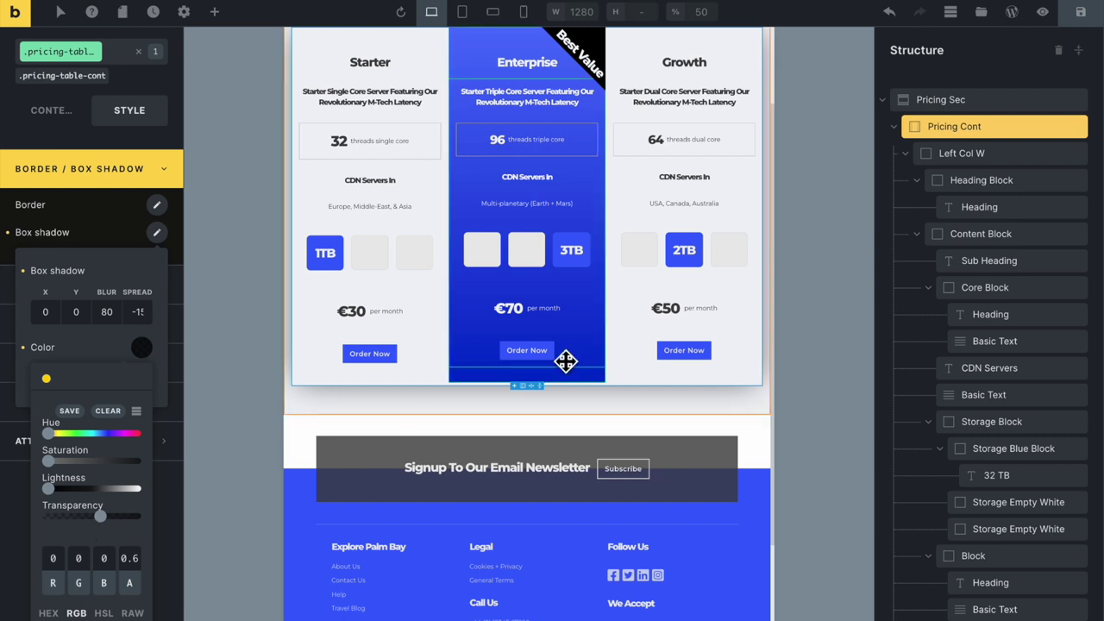
Save the page and review the pricing table's softened shadow on the live site
click(1080, 11)
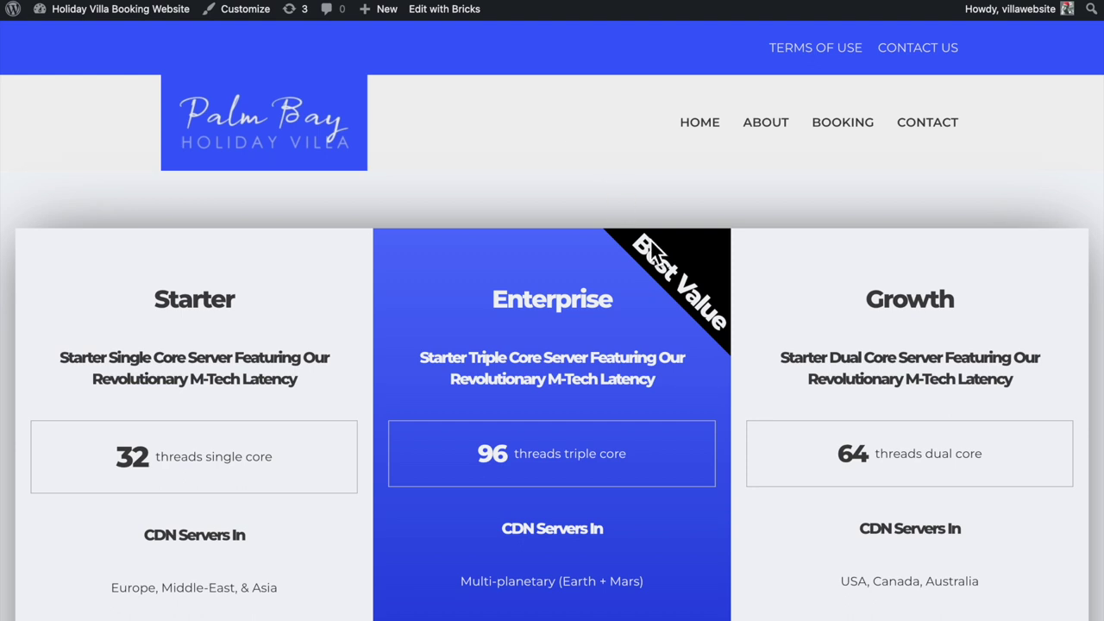
scroll(697, 303, down, 8)
scroll(698, 303, up, 5)
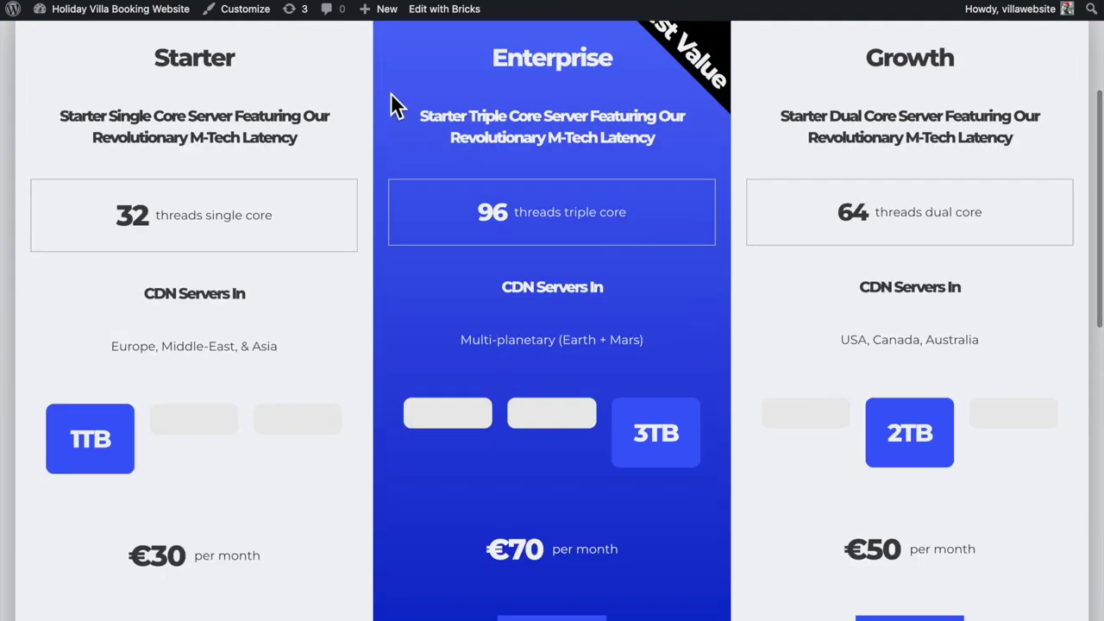
scroll(500, 239, up, 2)
scroll(423, 224, up, 2)
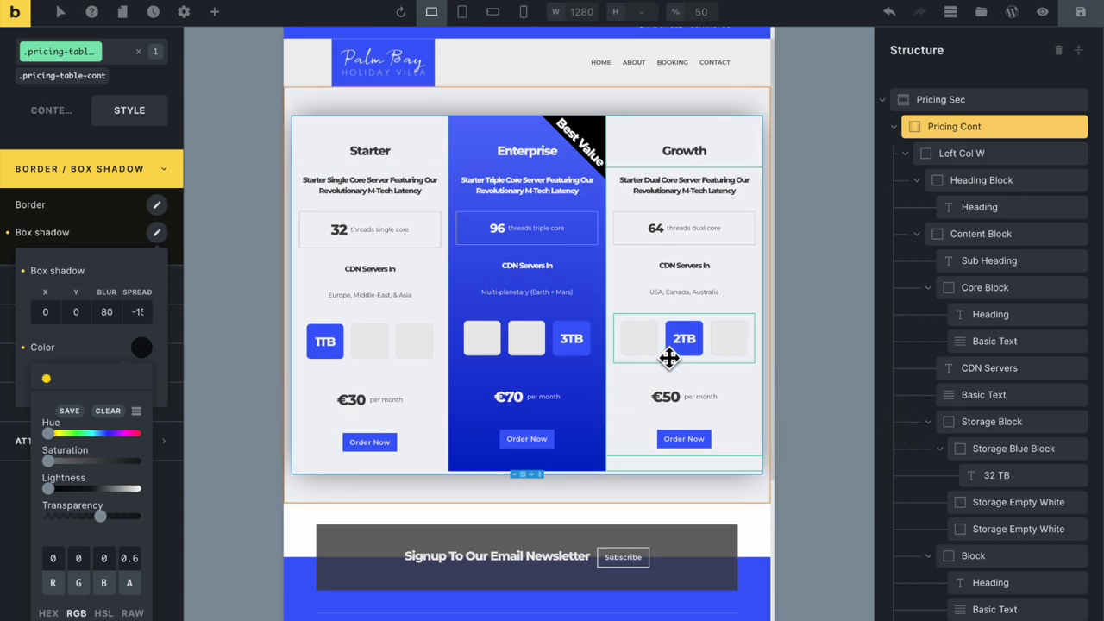
Set the bottom padding of Center Col B's pricing-table-col-b class to 50
click(592, 469)
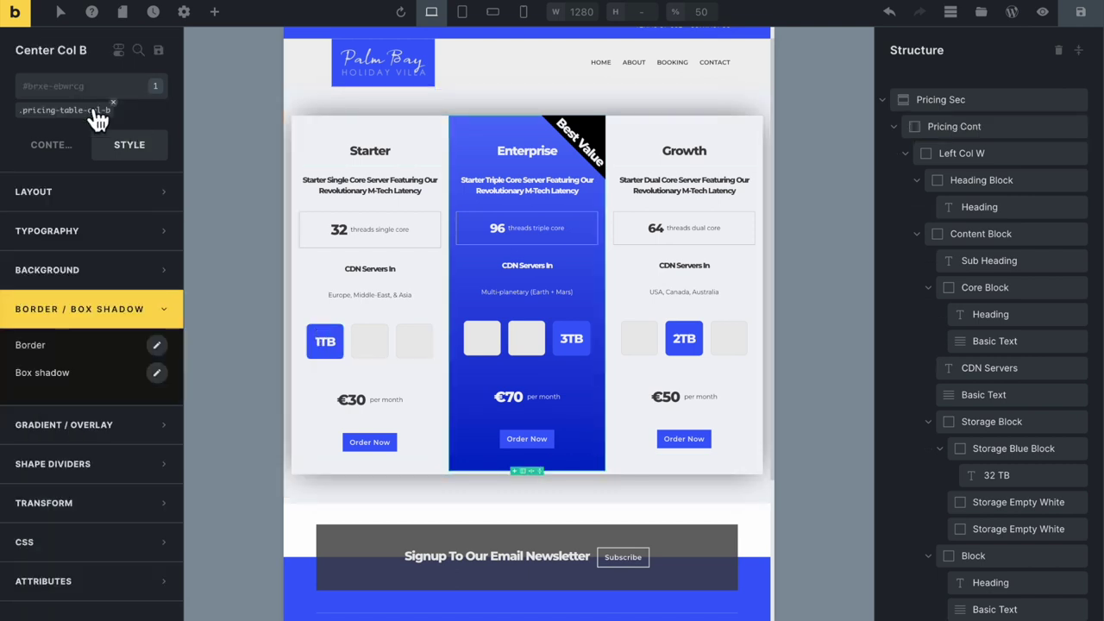
click(49, 194)
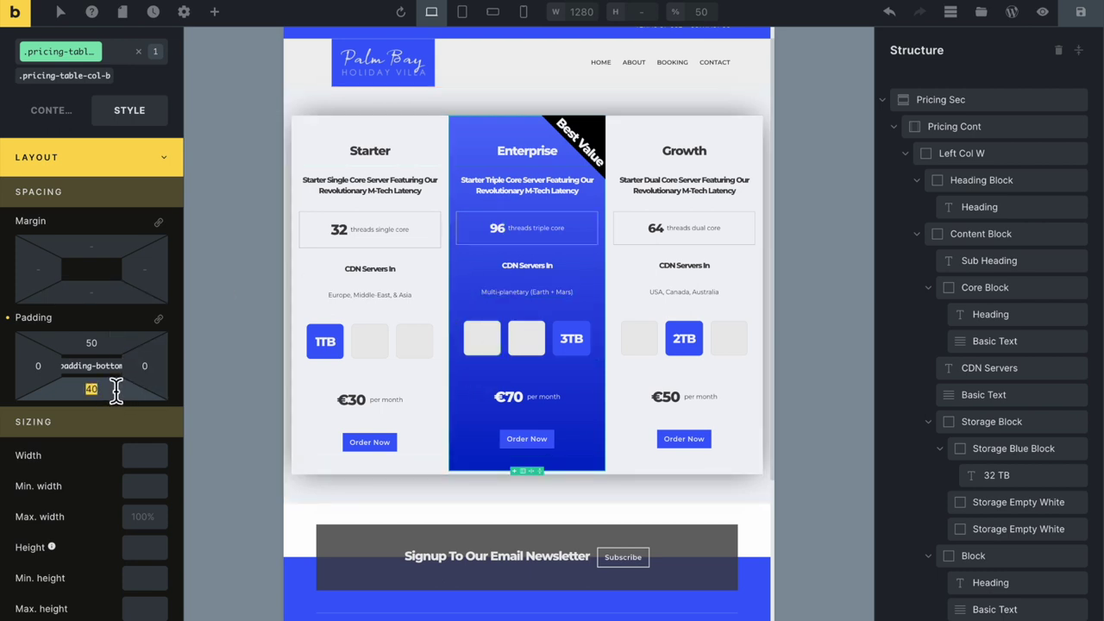
text(50)
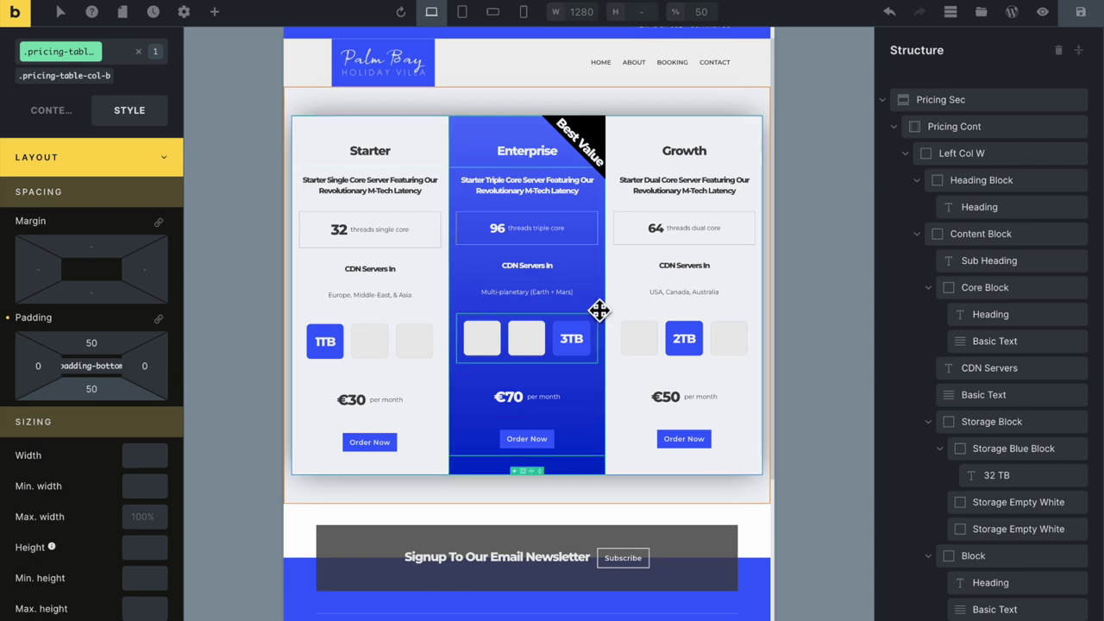
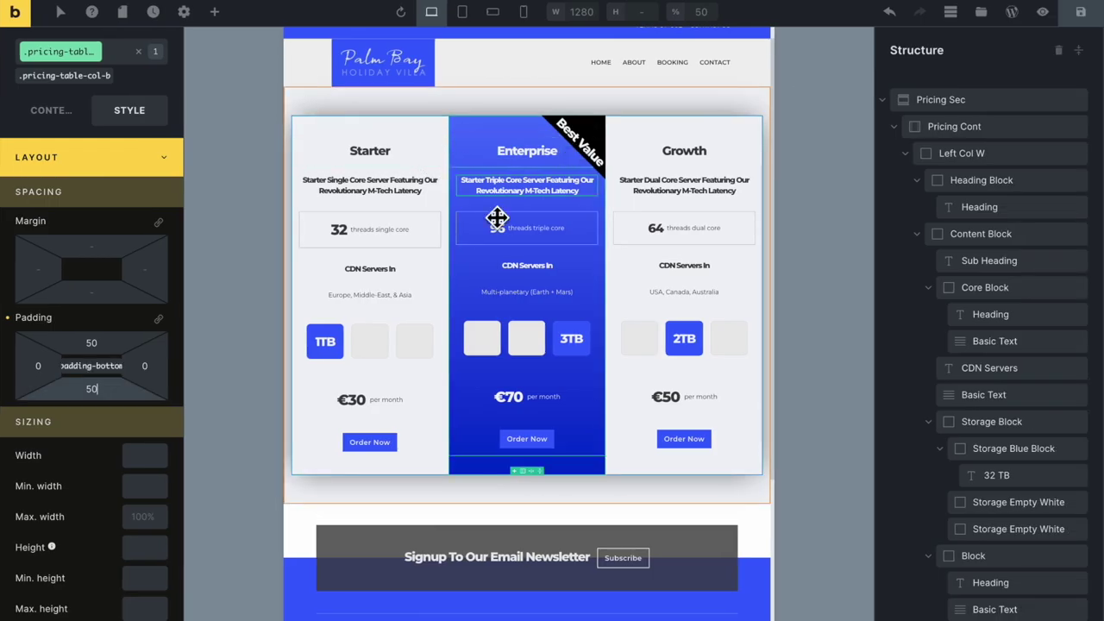
Add a solid bottom border of width 2 to the Heading Block's pricing-table-heading-cont class and open its border color settings
click(410, 160)
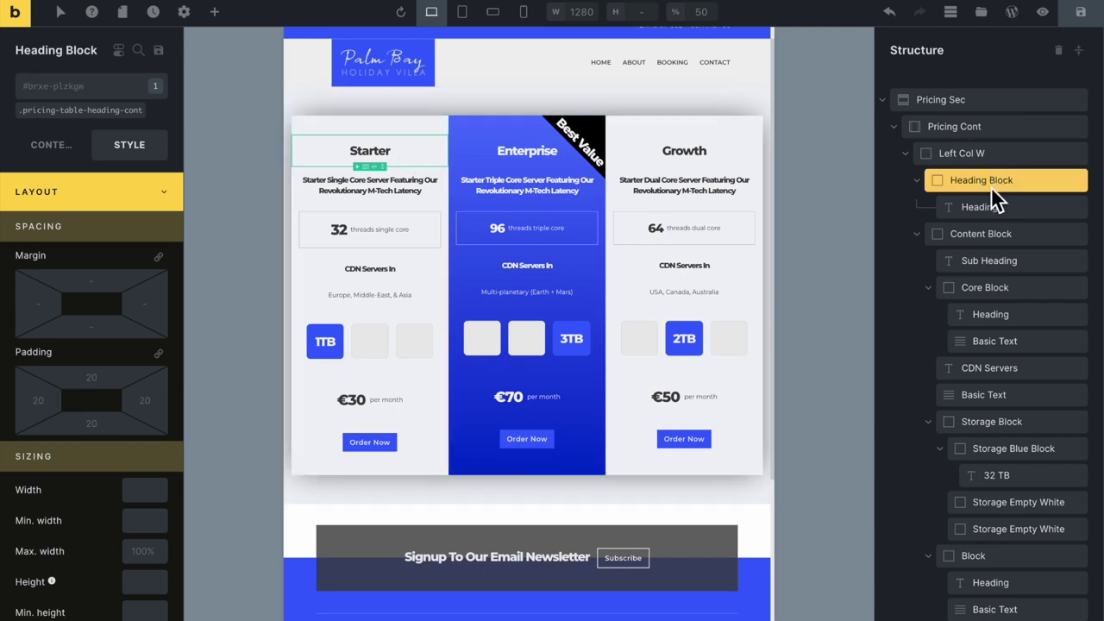
click(109, 118)
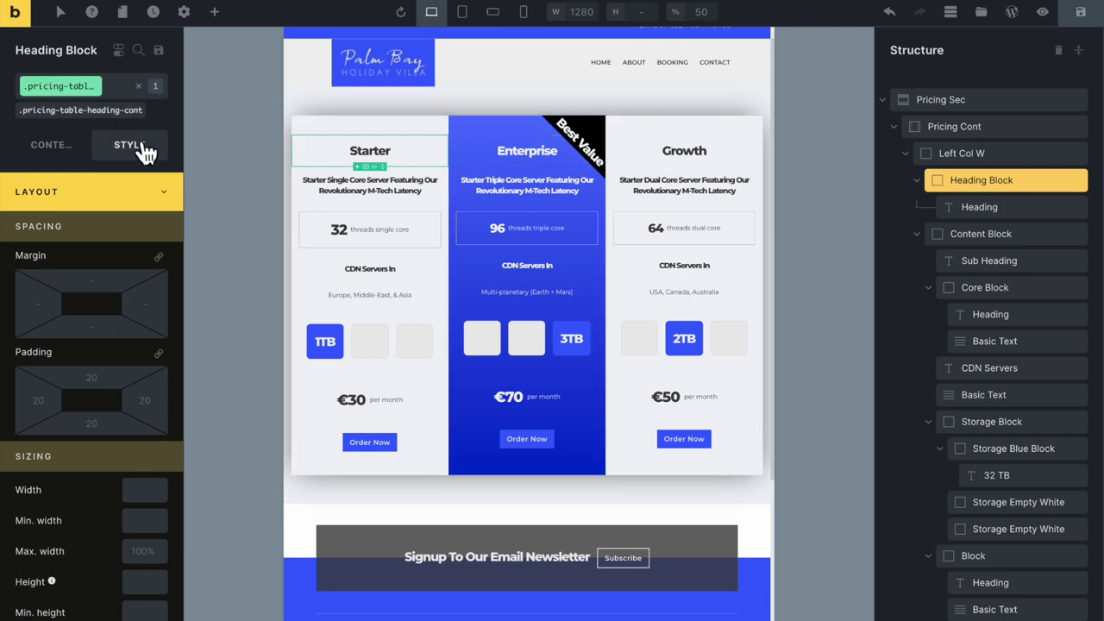
click(161, 190)
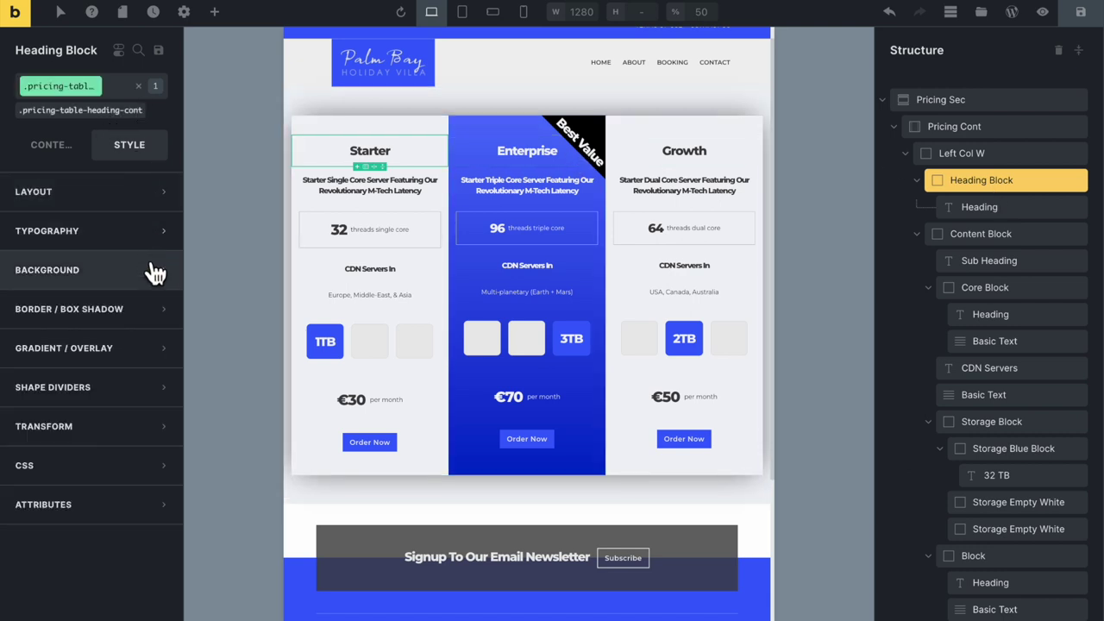
click(157, 312)
click(156, 344)
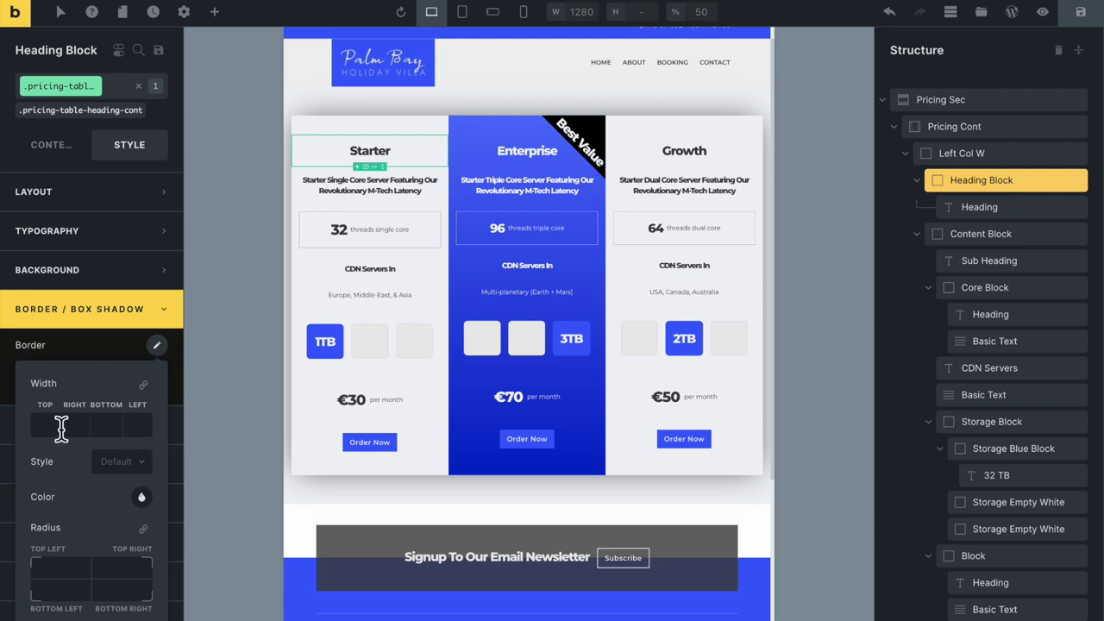
click(112, 426)
click(134, 465)
click(121, 537)
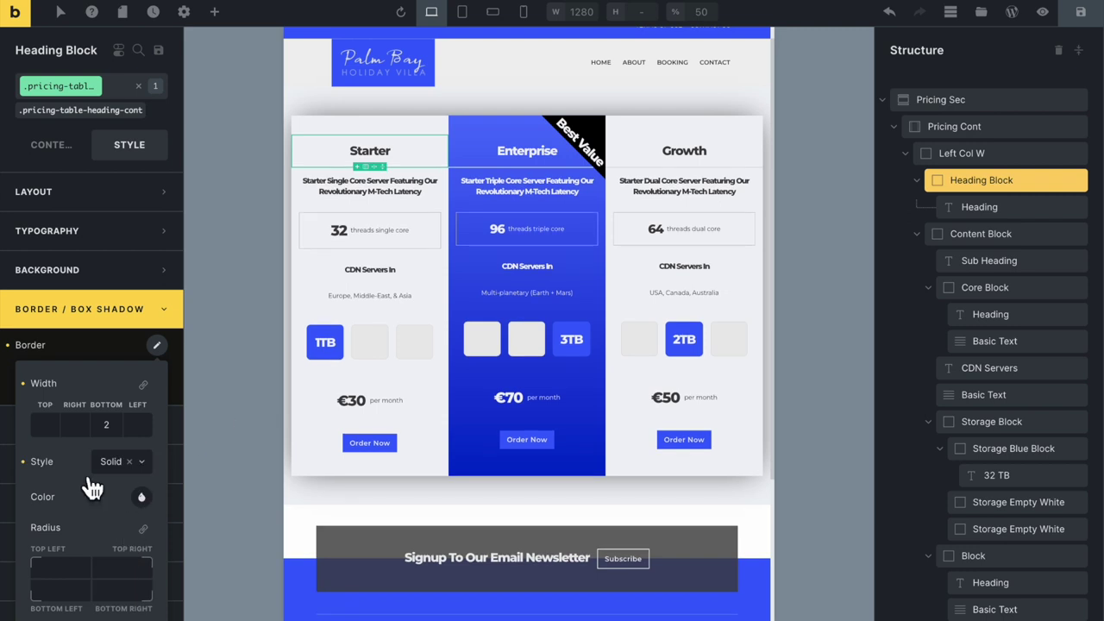
scroll(89, 487, down, 1)
click(143, 487)
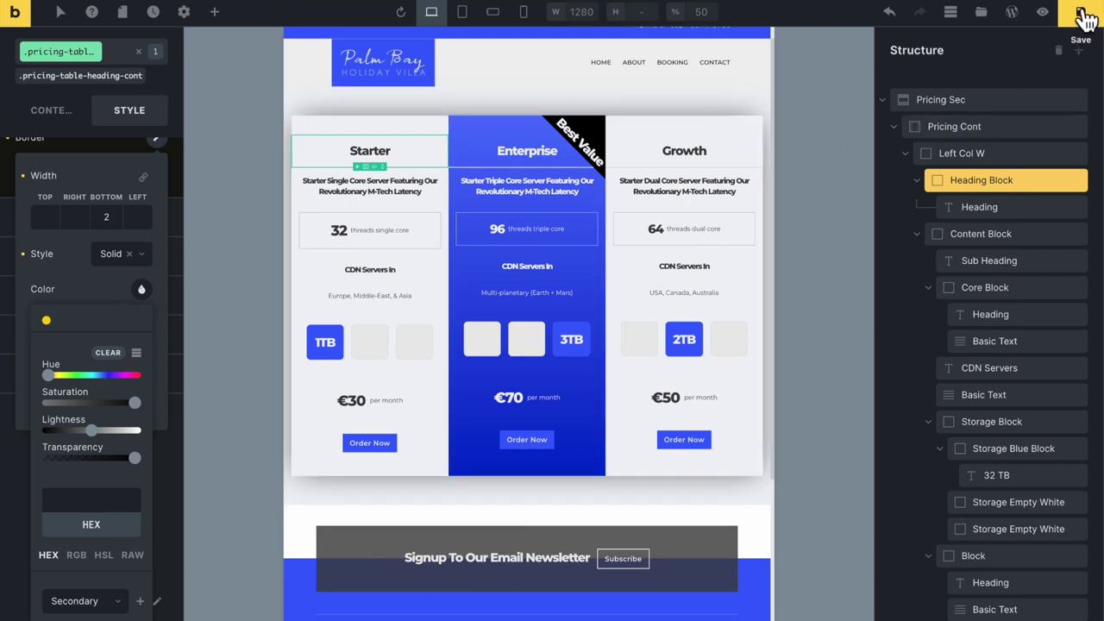
Save the page and check the divider lines under the plan headings on the live site
click(1080, 12)
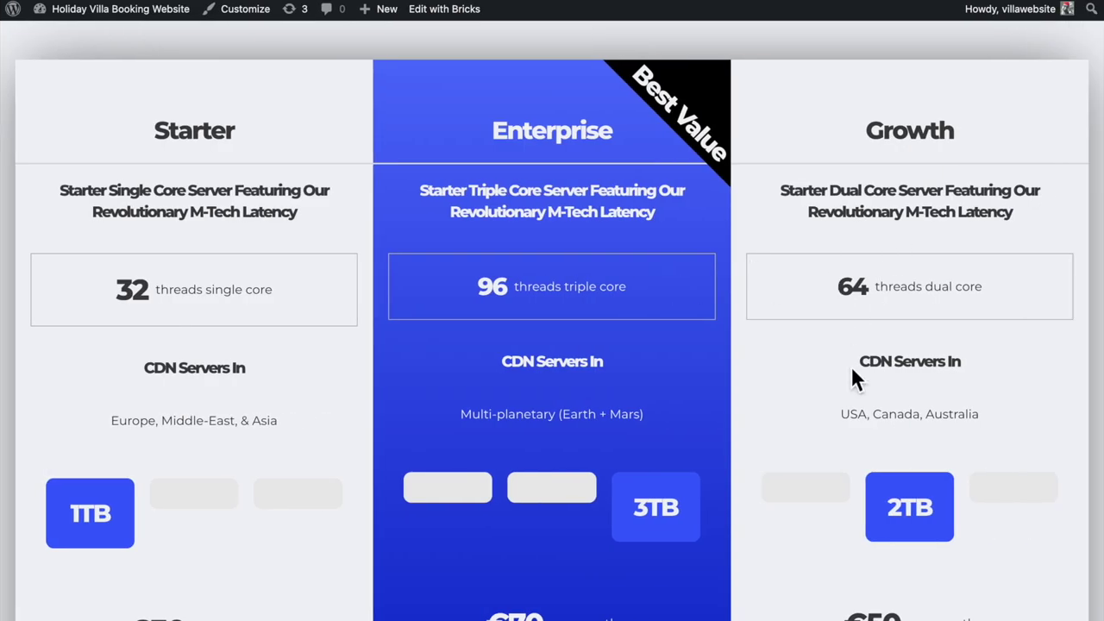
scroll(700, 409, down, 3)
scroll(701, 409, up, 4)
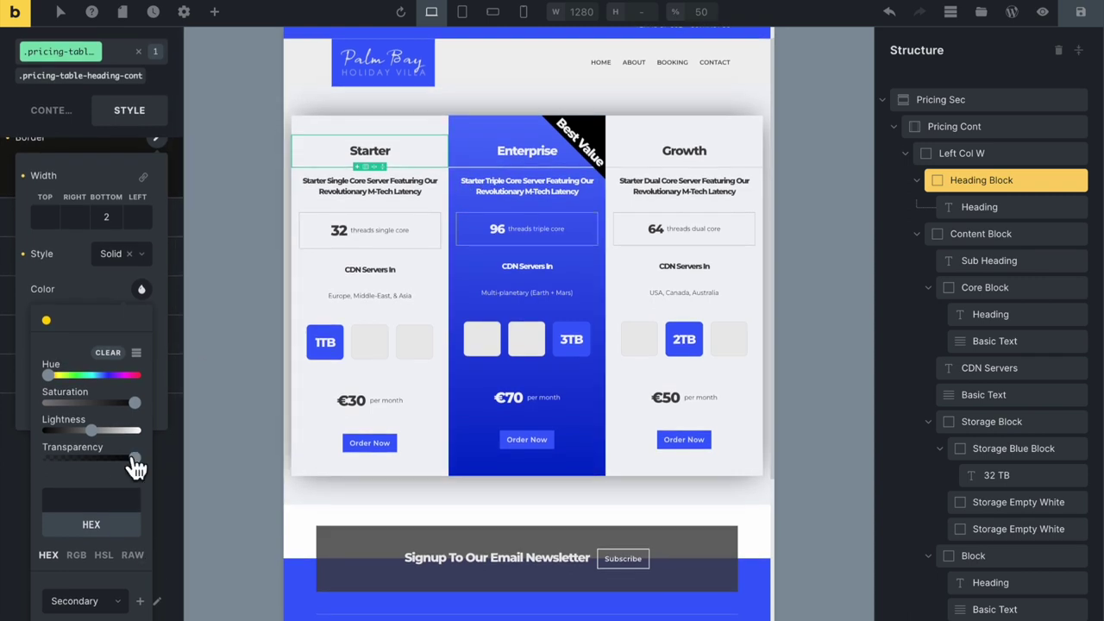
Try a red bottom border at 0.55 opacity on the pricing-table-heading-cont class
drag(135, 462, 93, 466)
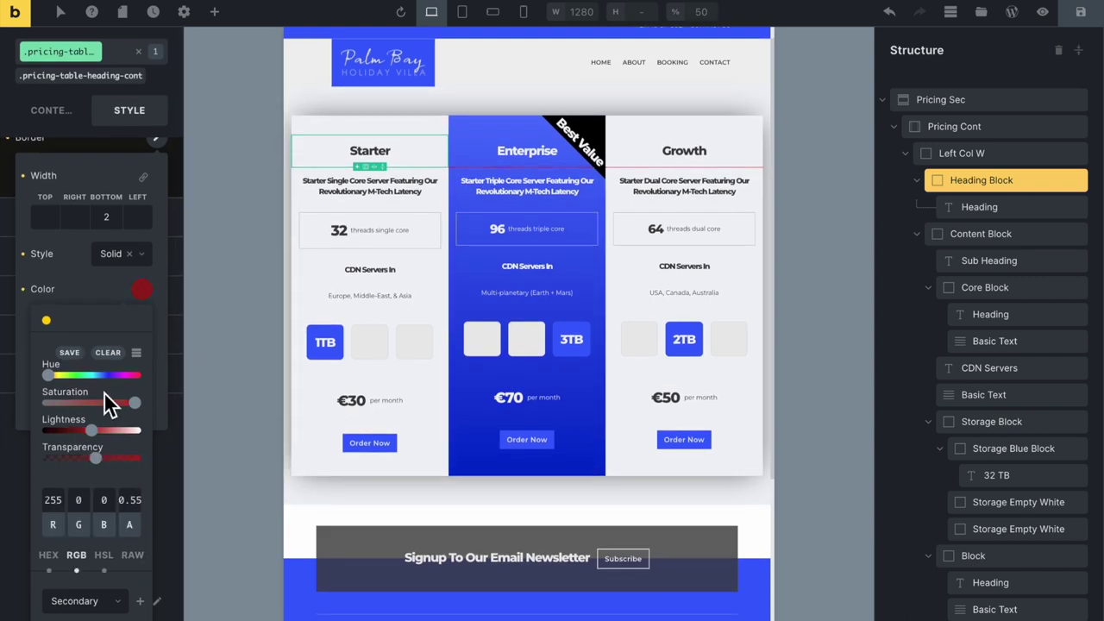
click(141, 292)
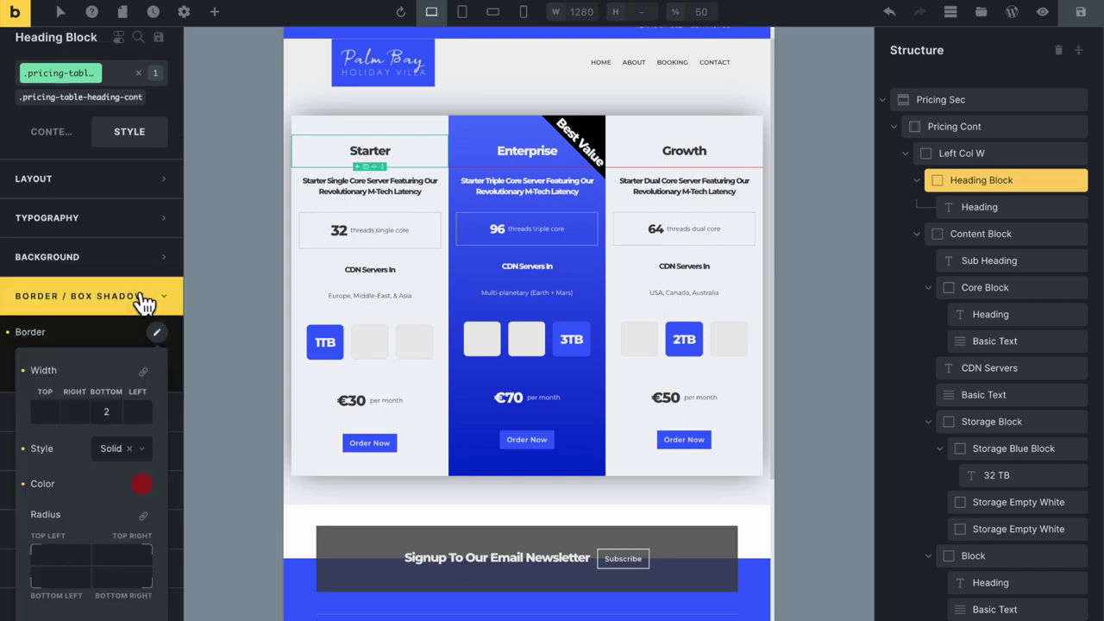
click(143, 488)
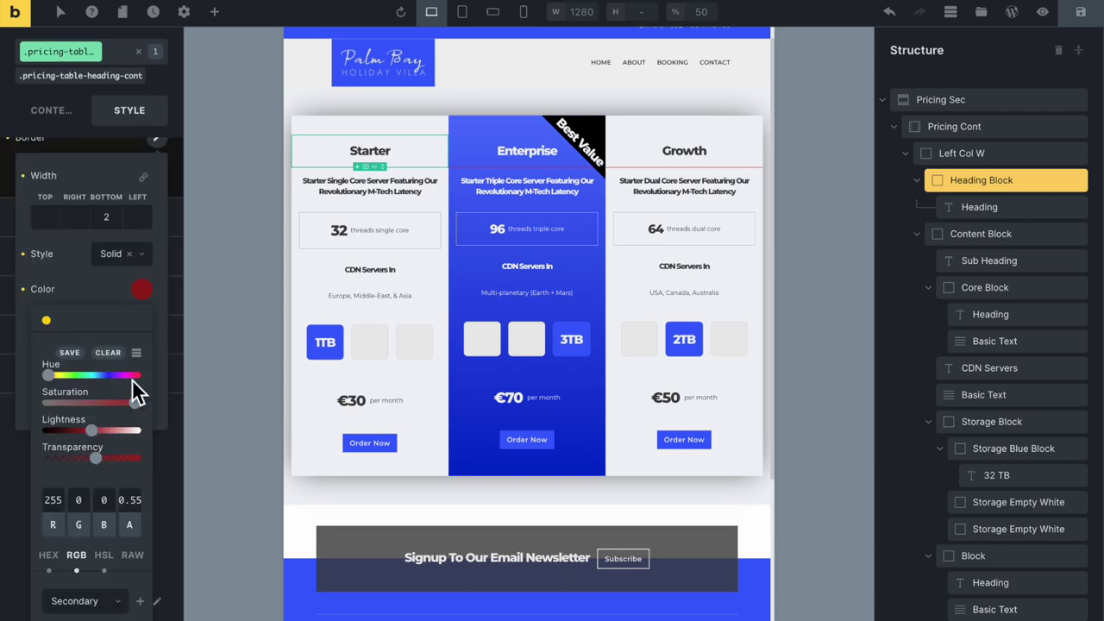
Switch the border color to the Primary palette and try its light swatch (242, 245, 247) at 0.3 opacity
click(114, 600)
click(105, 590)
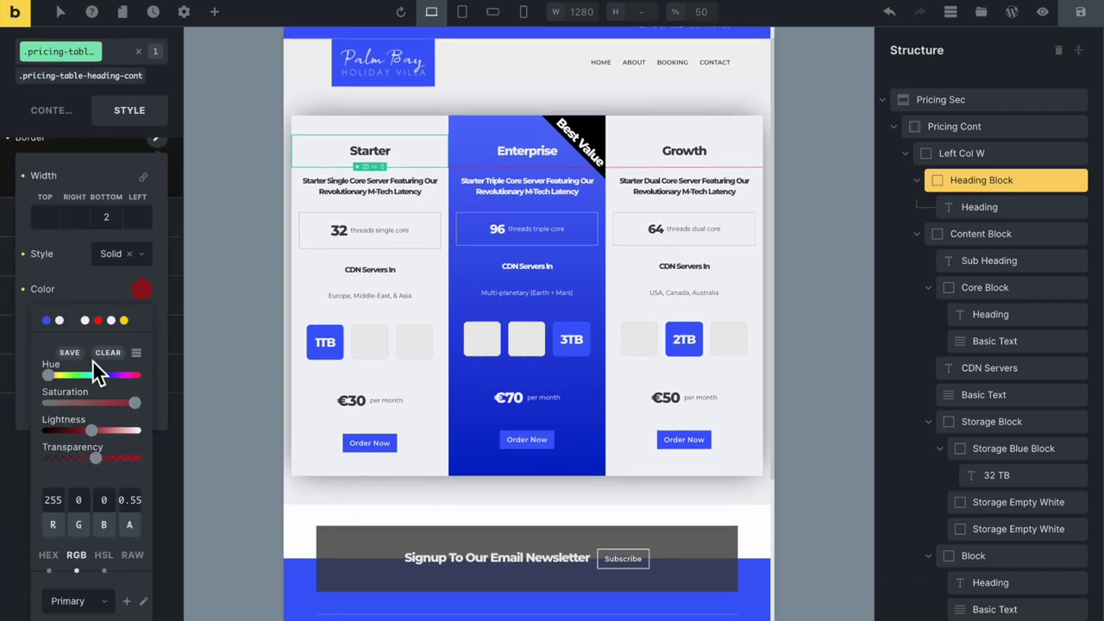
click(110, 320)
drag(133, 458, 75, 459)
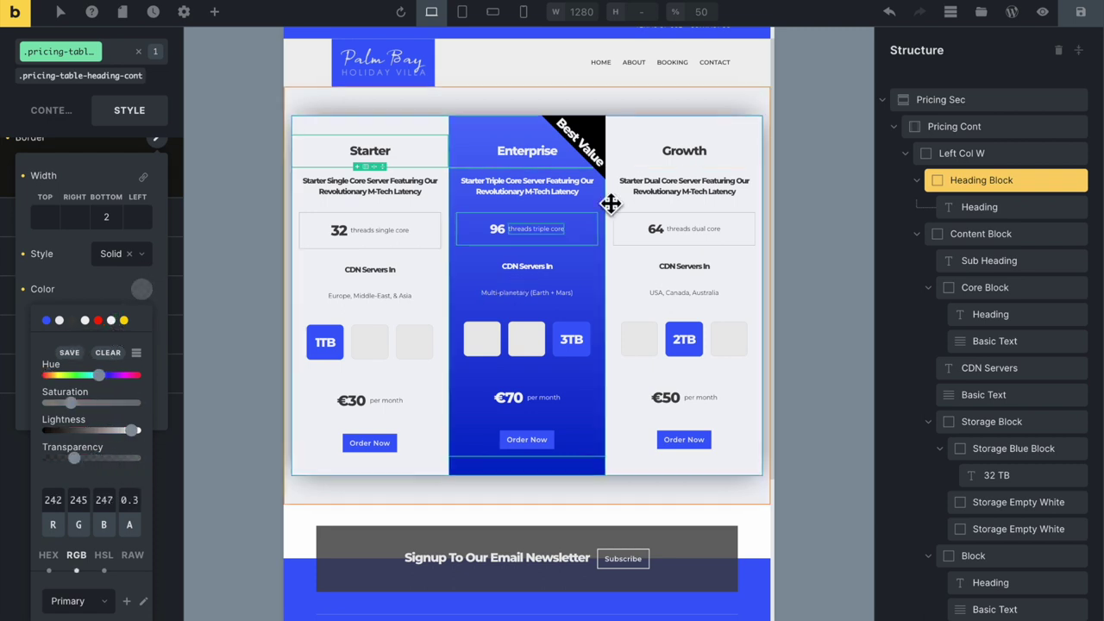
Set the heading border color to the Primary palette's dark grey swatch at 0.18 opacity and save the page
click(74, 322)
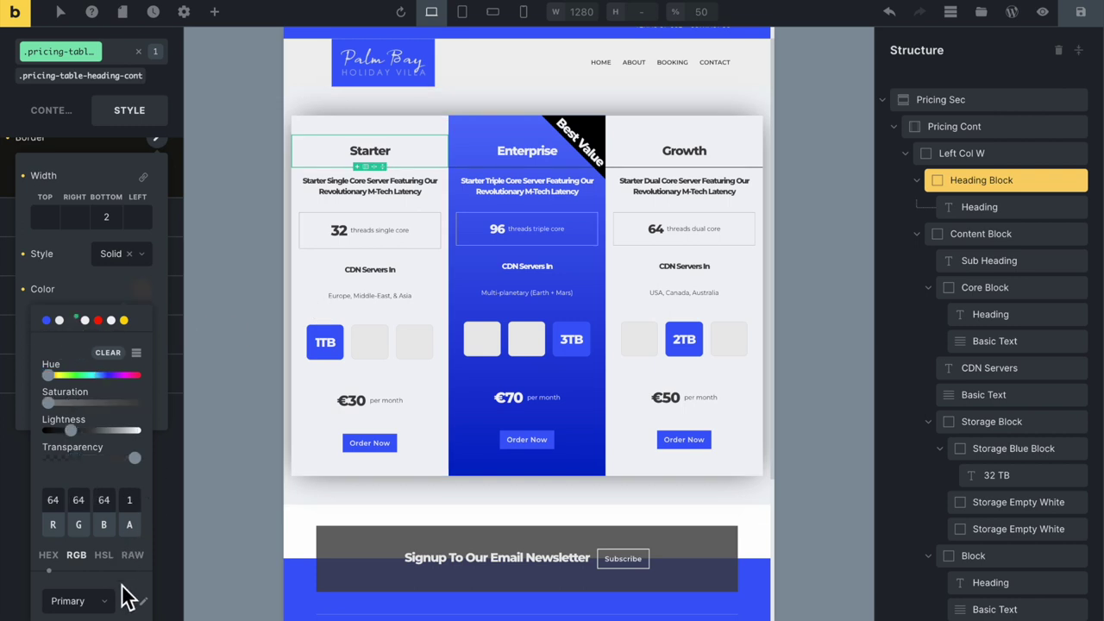
drag(135, 458, 75, 462)
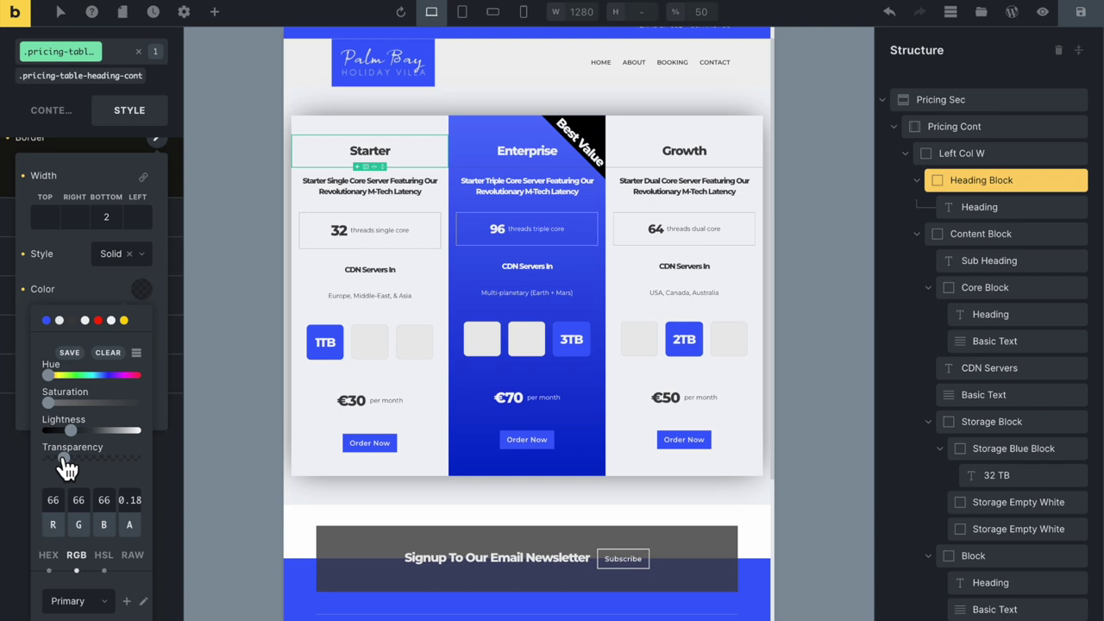
click(1078, 12)
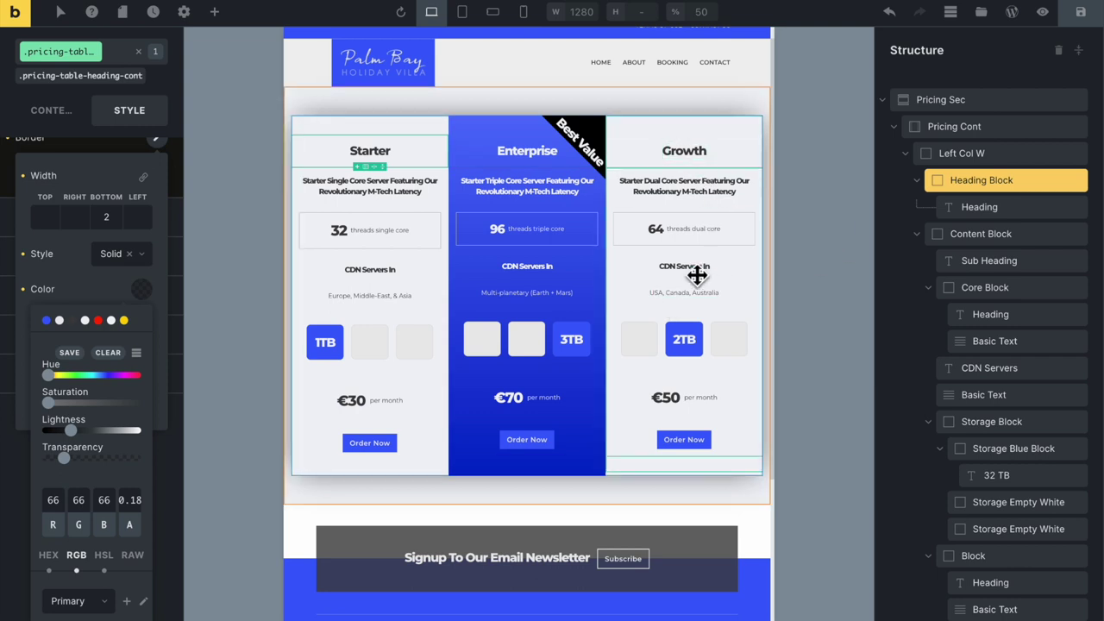
Set the text color of the Starter heading's pricing-table__heading-h2 class to the Primary palette's dark grey, lightened to #6b6b6b
click(388, 155)
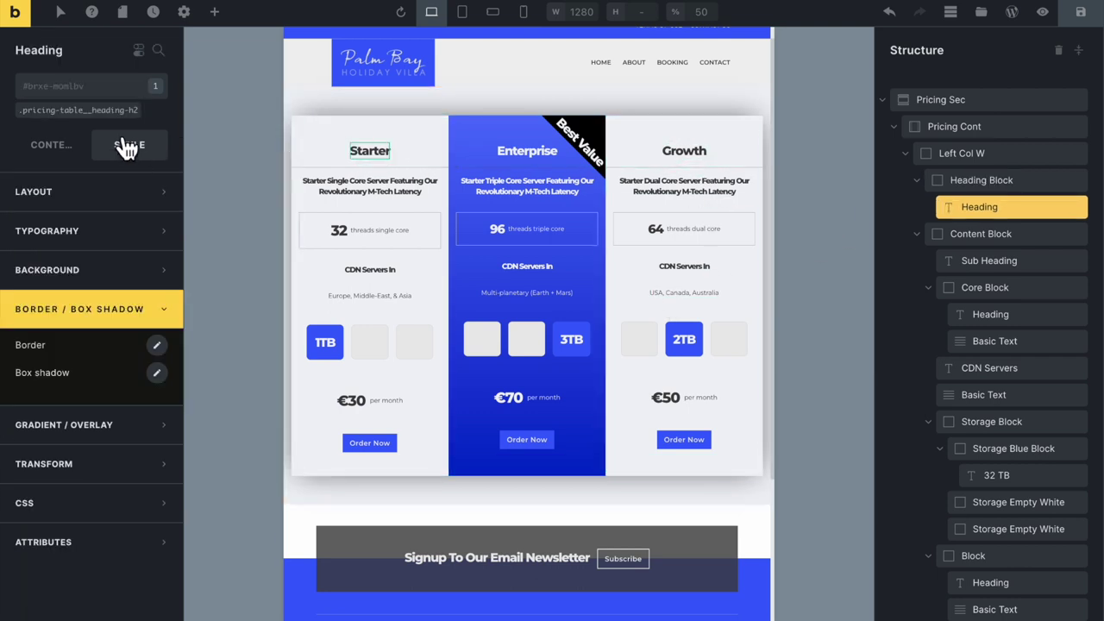
click(134, 226)
click(156, 268)
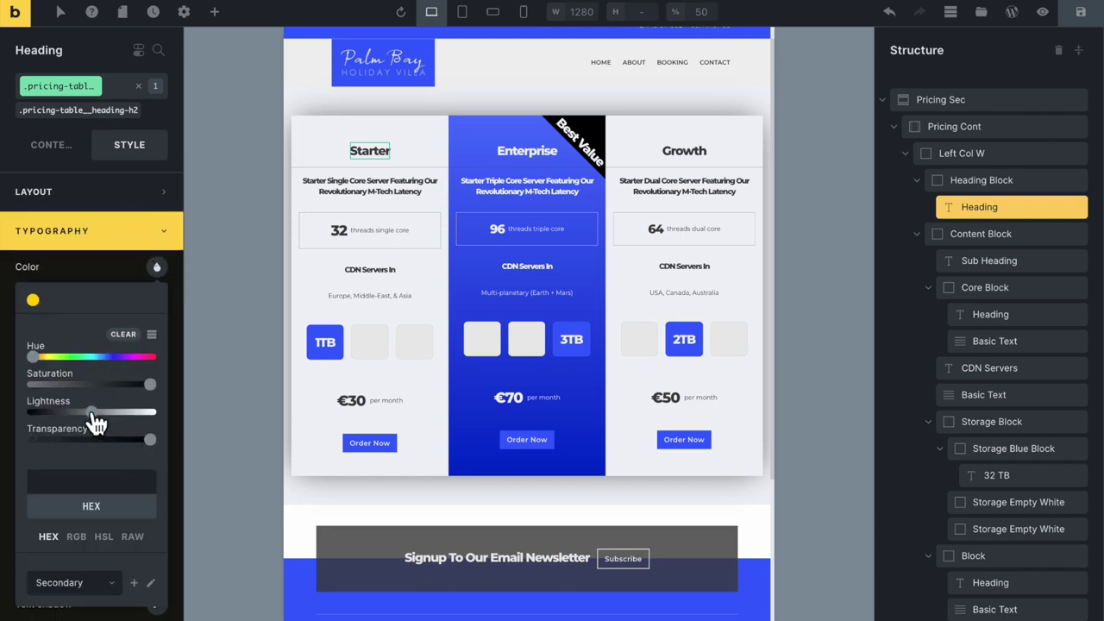
scroll(99, 397, down, 2)
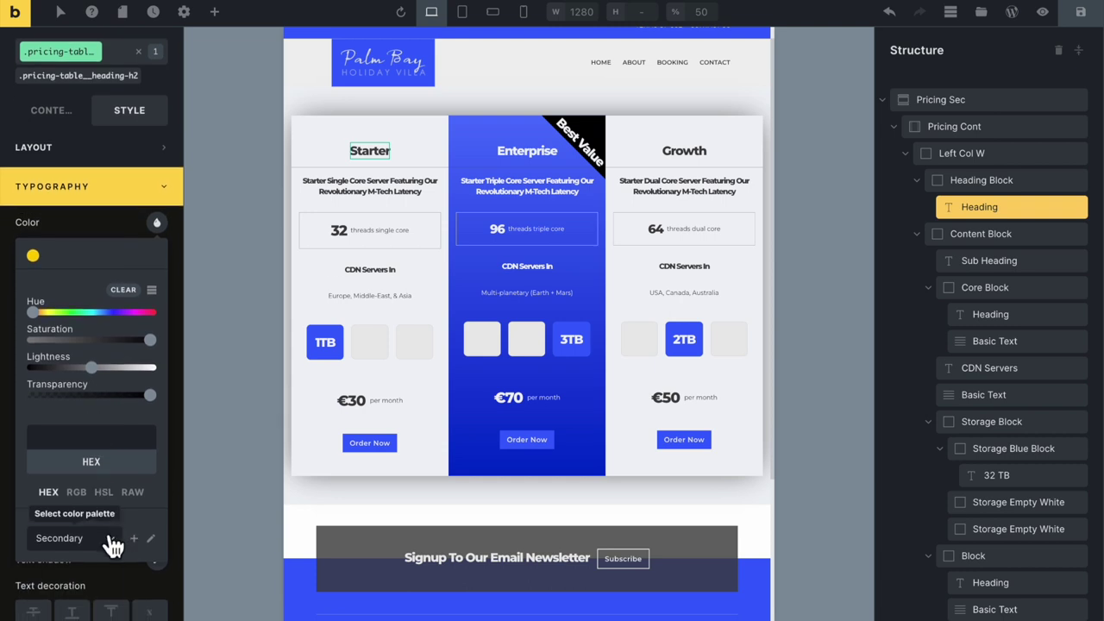
click(114, 536)
click(85, 508)
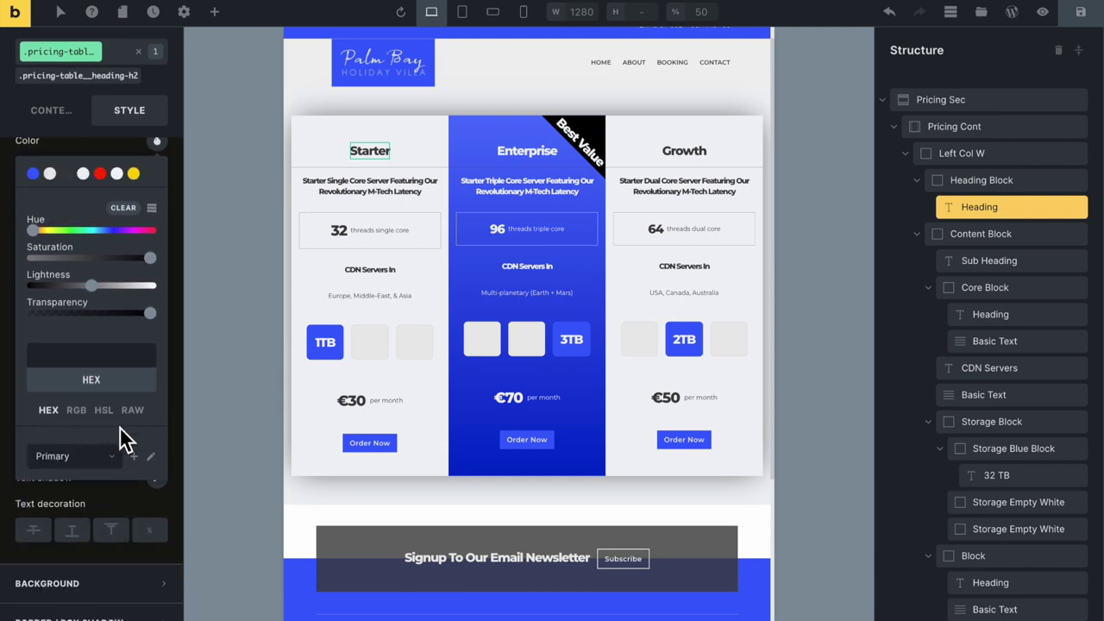
click(81, 173)
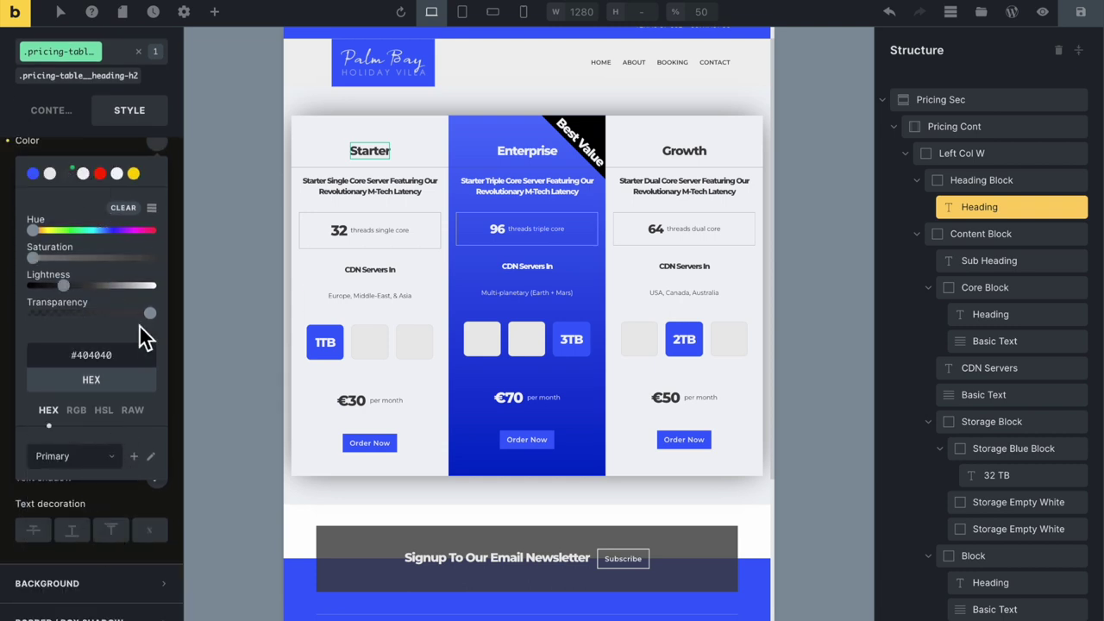
mouse_move(82, 285)
mouse_down()
mouse_move(104, 298)
mouse_move(88, 297)
mouse_up()
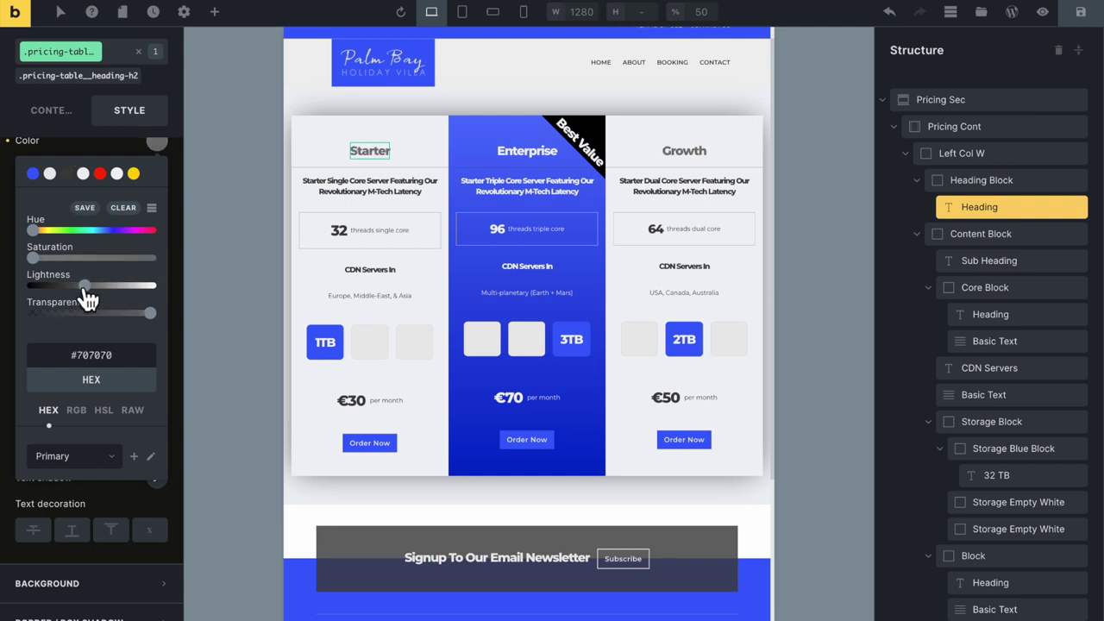
Copy the heading color's hex value #6b6b6b
click(91, 362)
key(super+c)
right_click(93, 353)
click(173, 414)
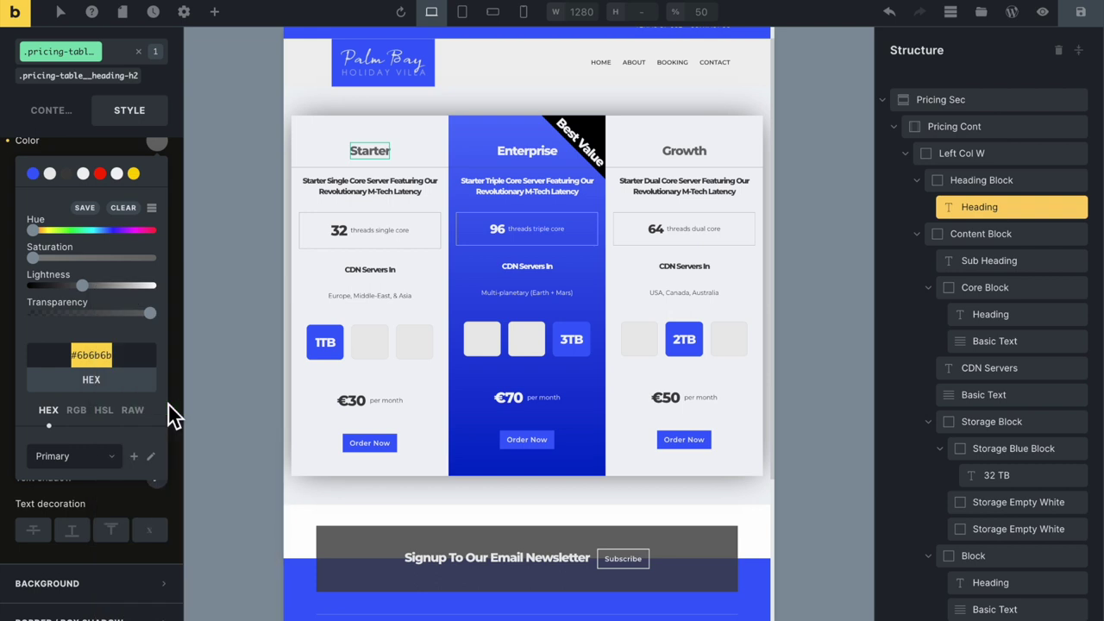
Paste #6b6b6b as the text color of the Starter sub heading's pricing-table__sub-heading-h5 class
click(387, 193)
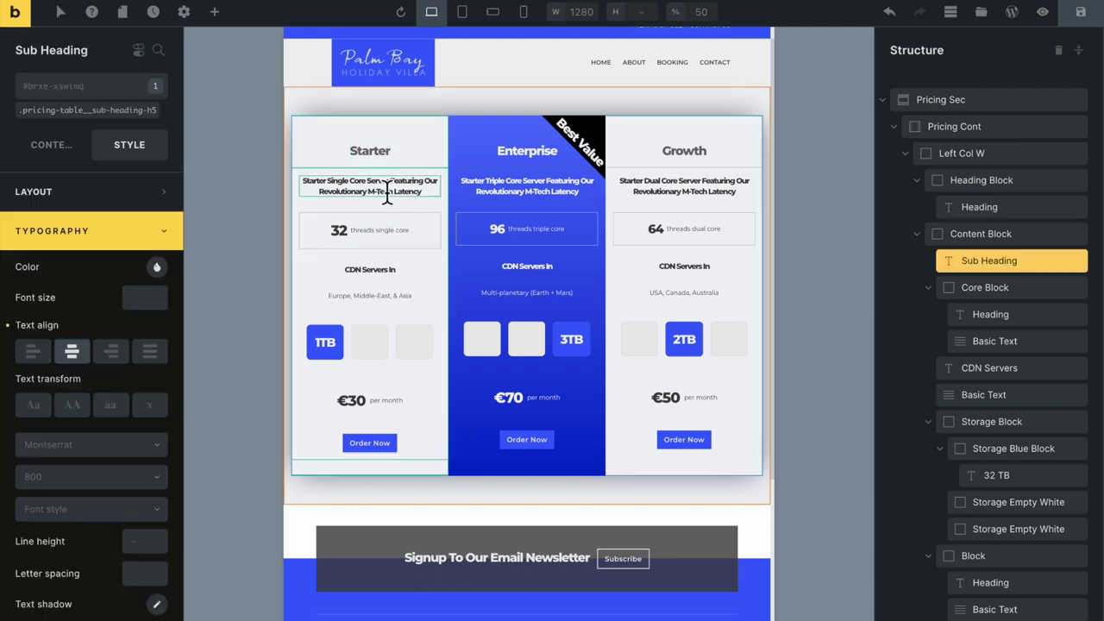
click(143, 110)
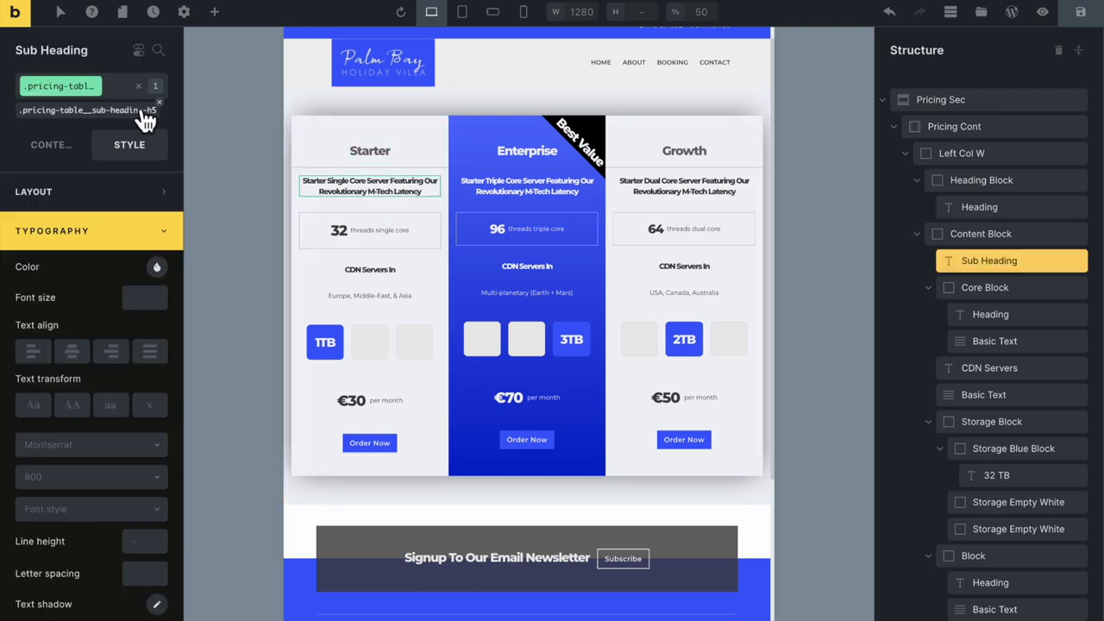
click(157, 269)
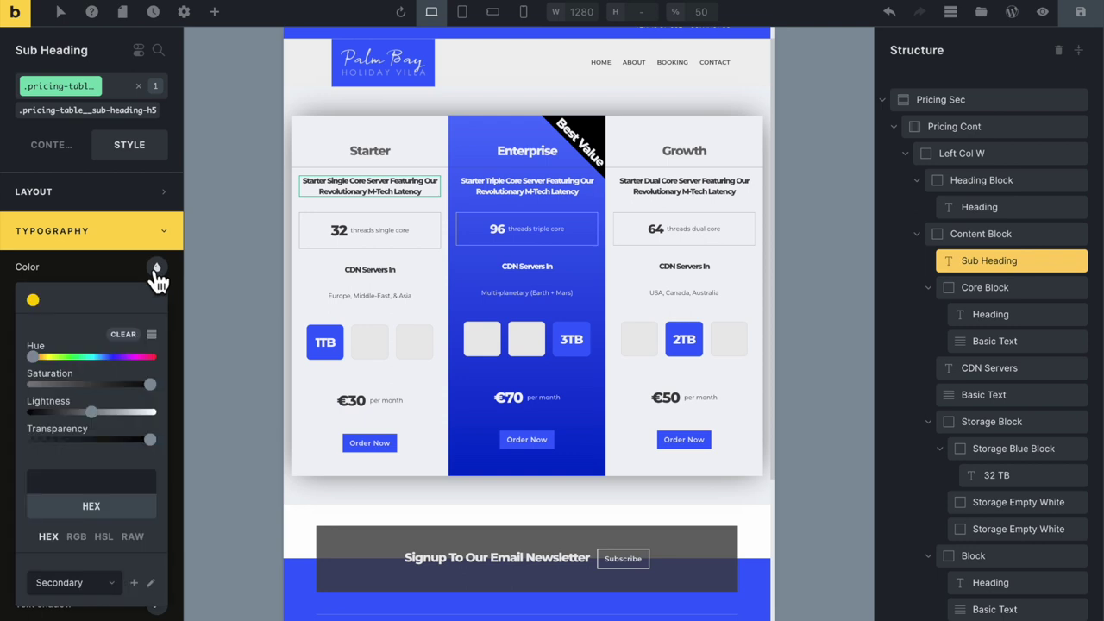
right_click(107, 485)
click(148, 508)
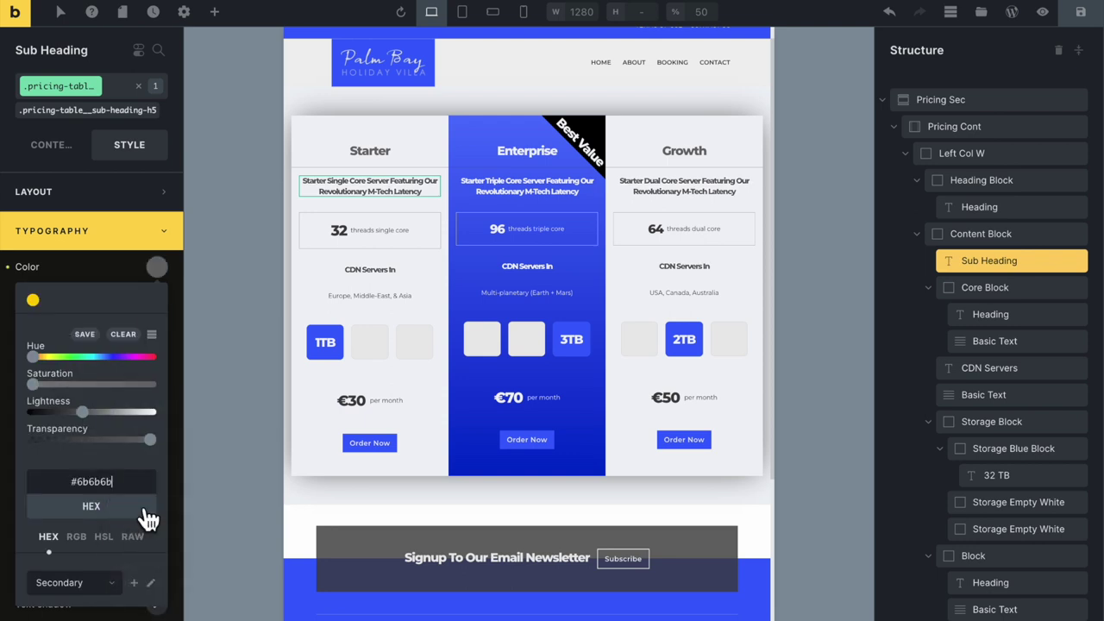
Set the text color of the Starter core number's pricing-table__core-x class to the copied #6b6b6b
click(336, 231)
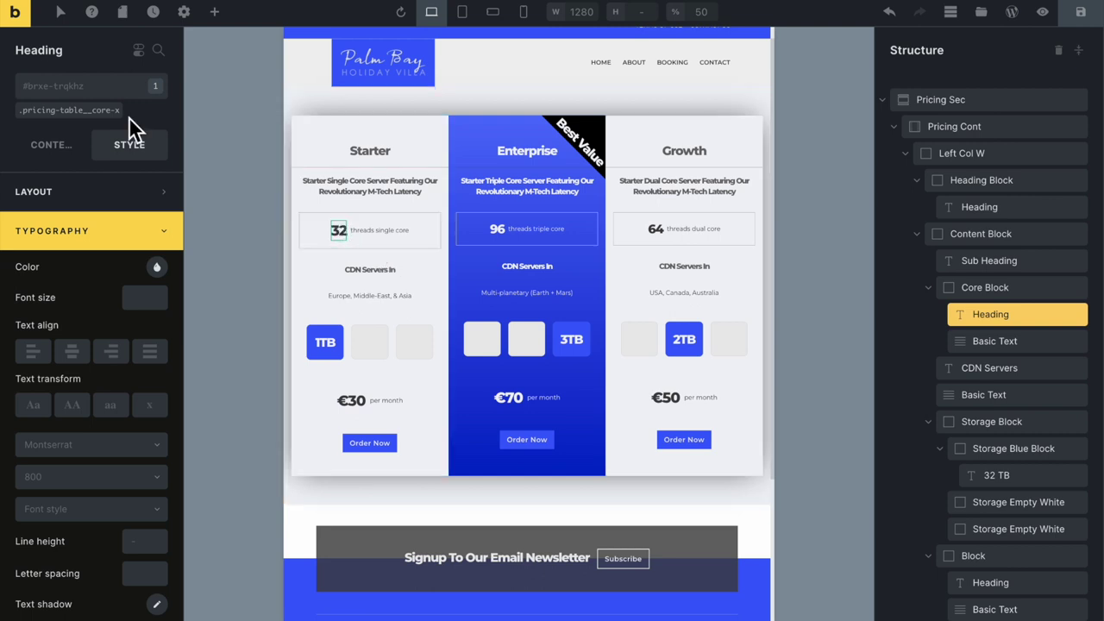
click(100, 113)
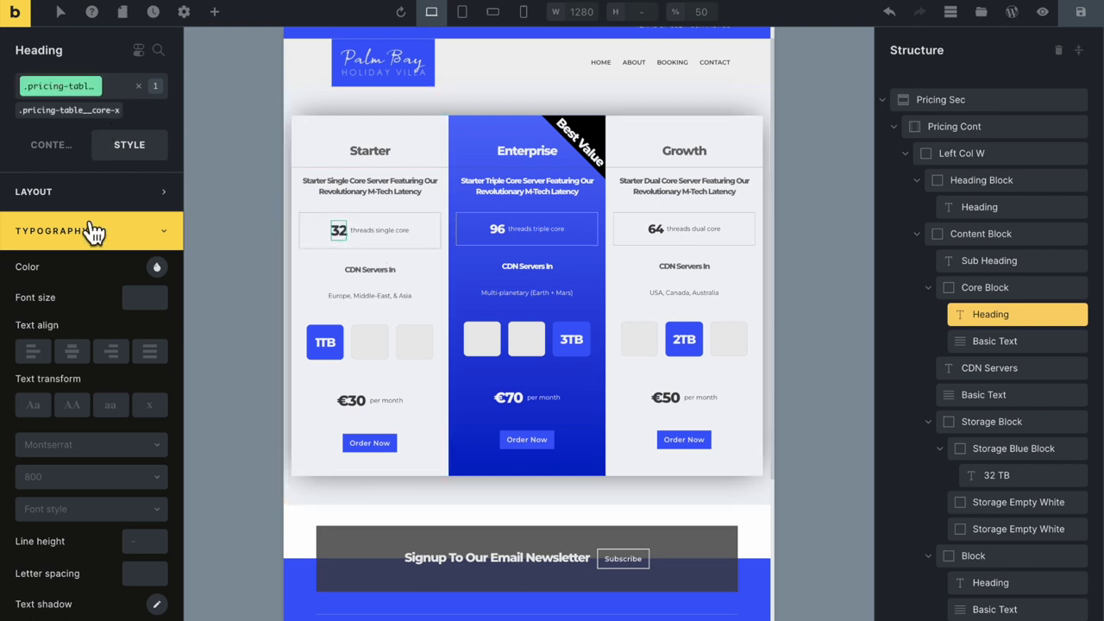
click(155, 273)
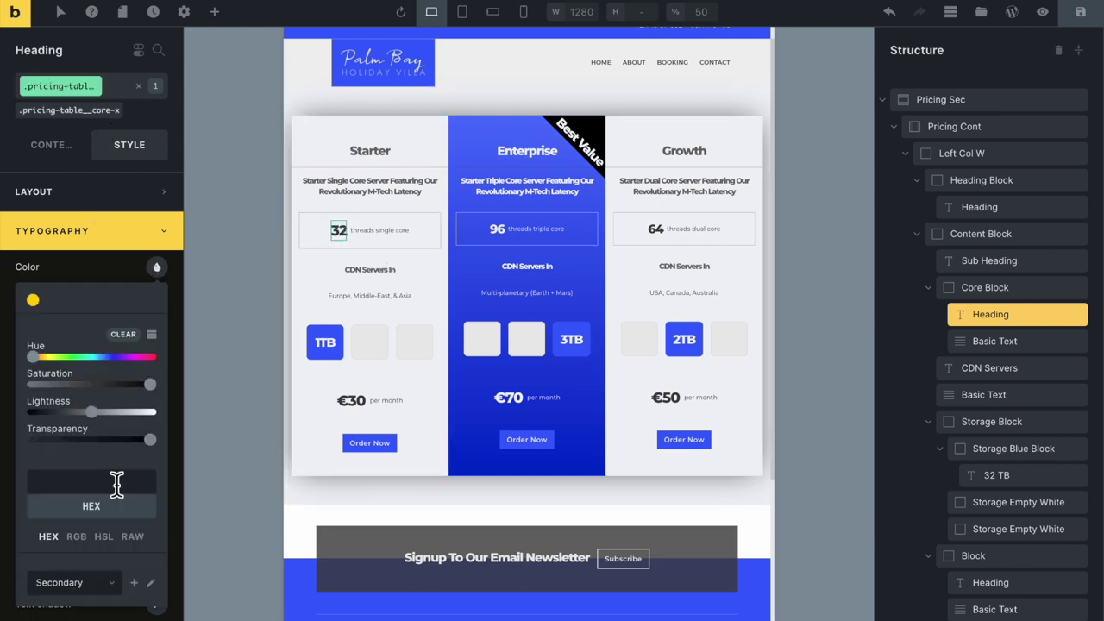
Set the text color of the Starter column's "Europe, Middle-East, & Asia" text to #6b6b6b
click(394, 300)
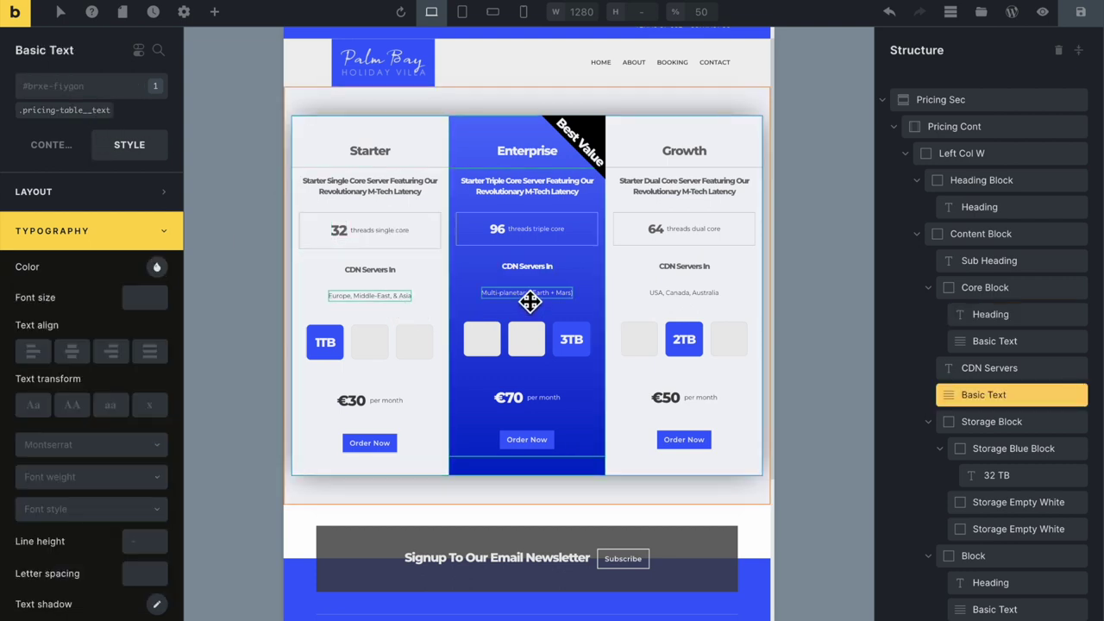
click(156, 268)
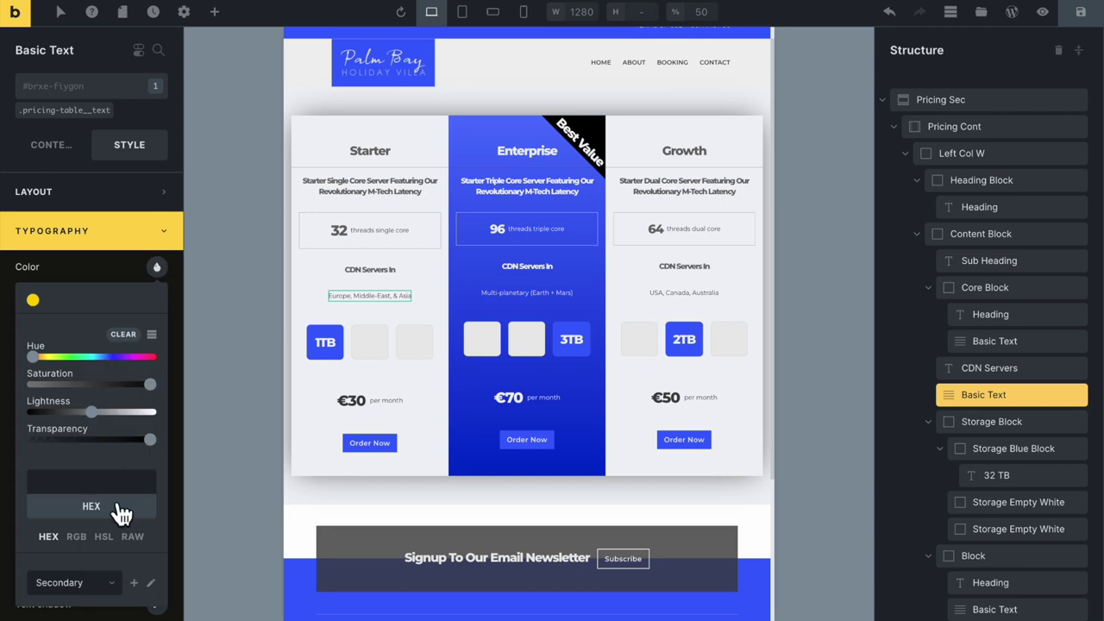
right_click(151, 475)
click(174, 508)
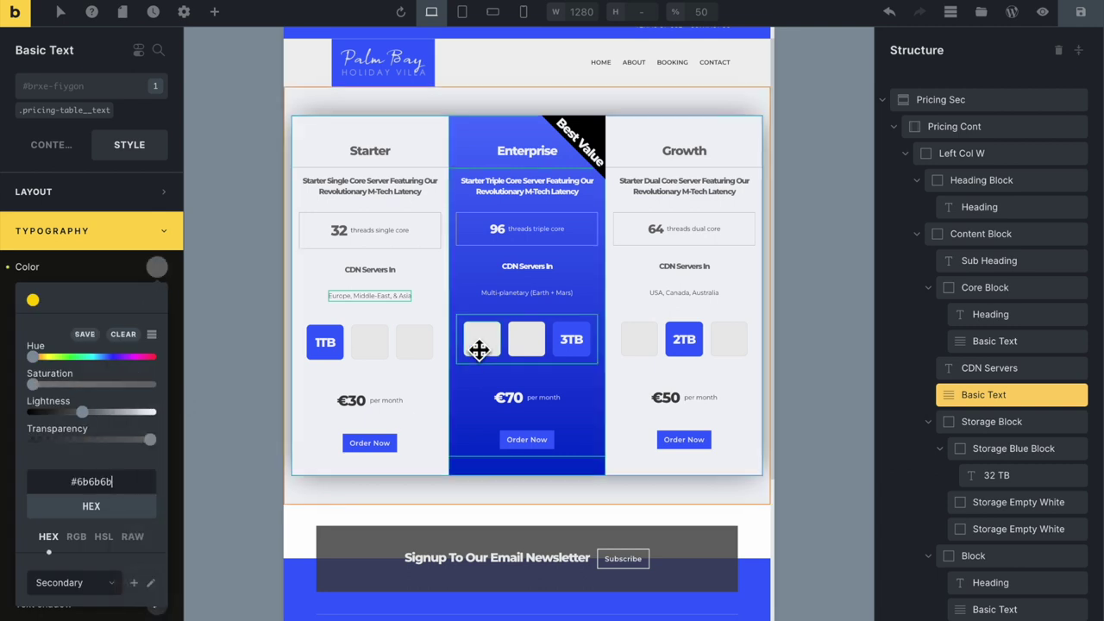
Set the Starter price heading's text color to #6b6b6b on the element itself
click(665, 398)
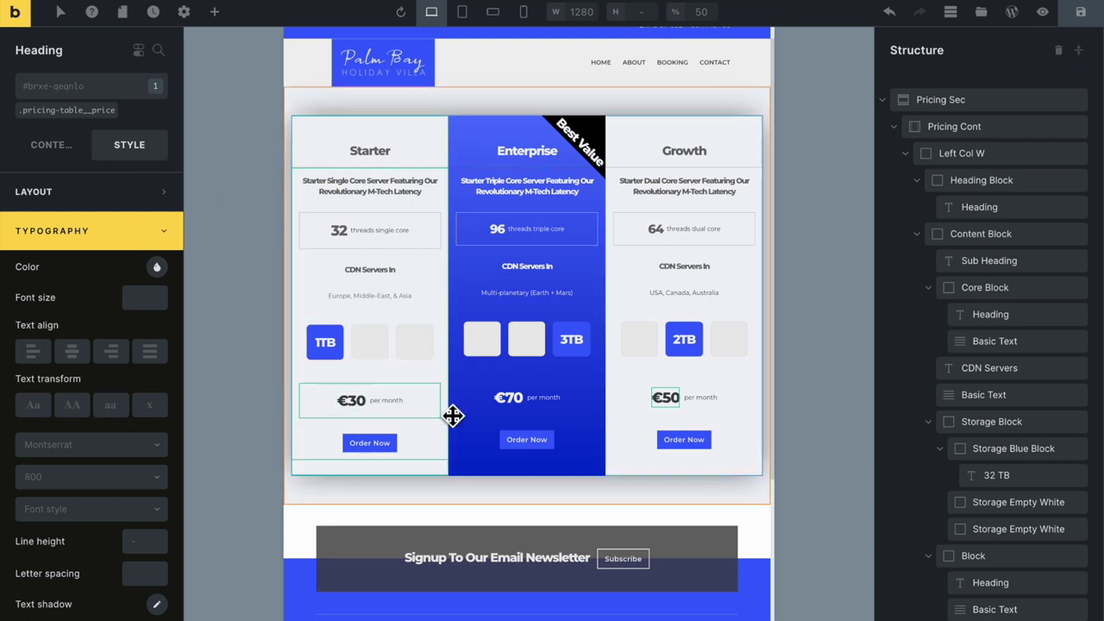
click(506, 396)
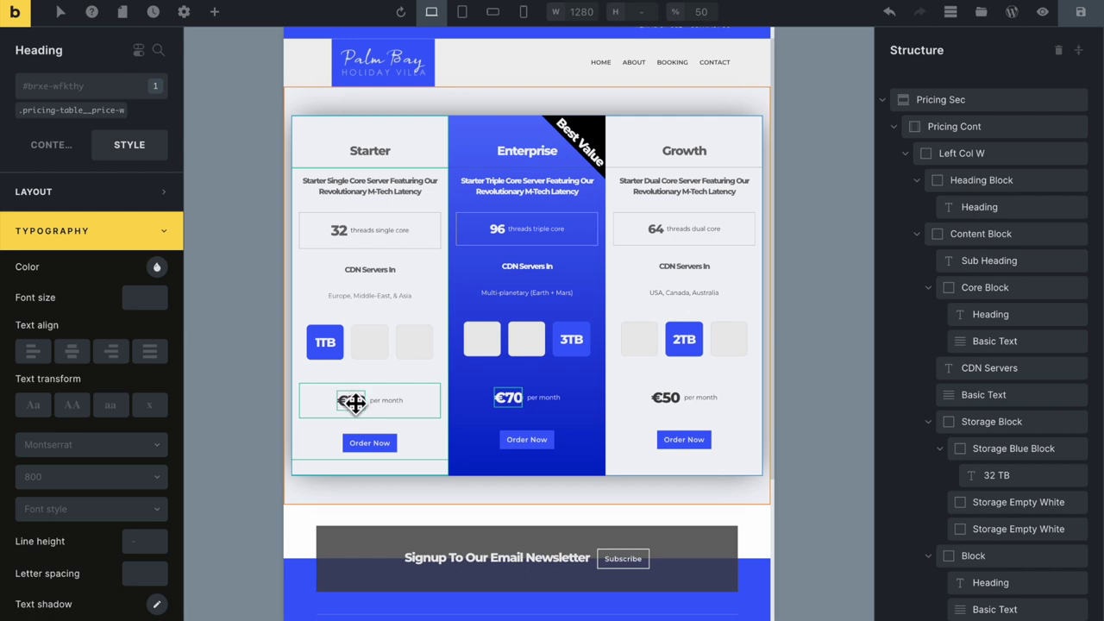
click(352, 401)
click(156, 266)
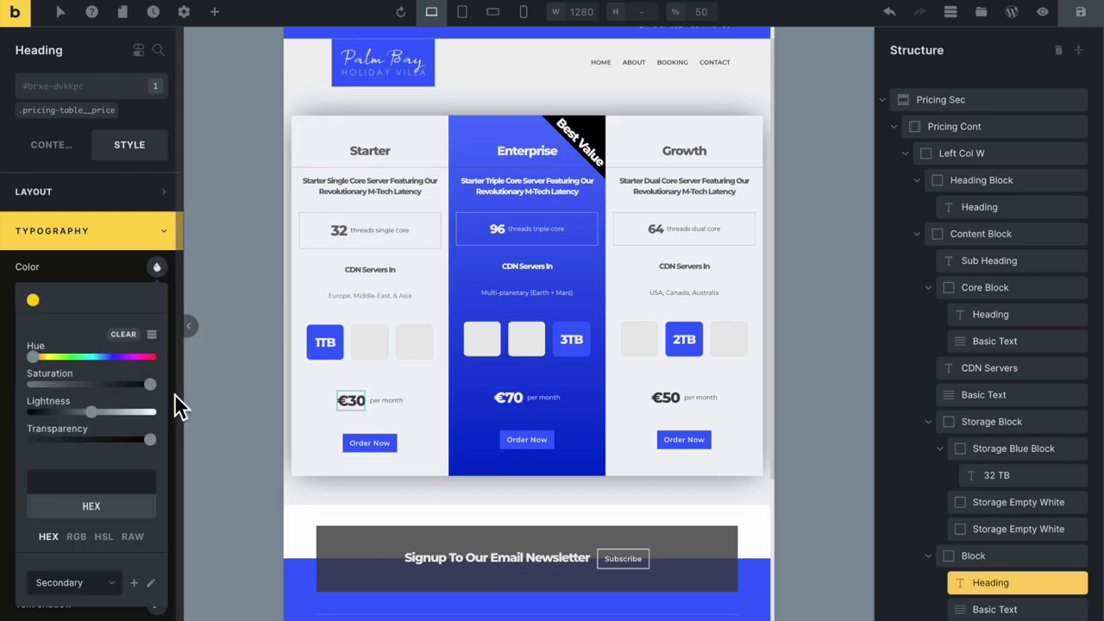
right_click(112, 476)
click(150, 505)
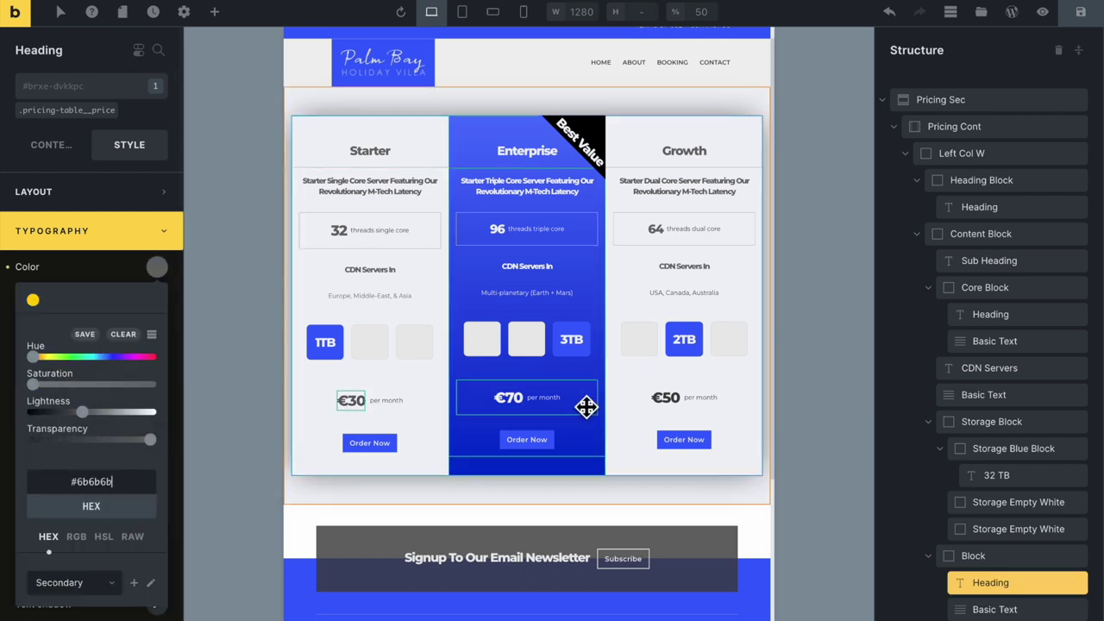
Set the text color of the Starter column's "per month" text to #6b6b6b
click(570, 408)
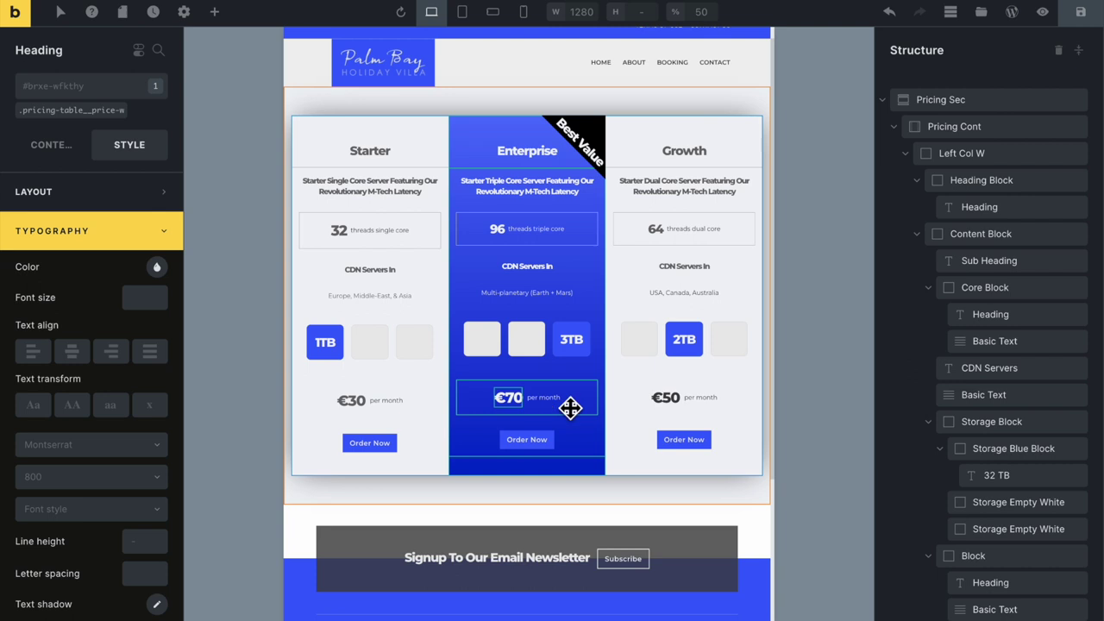
click(388, 401)
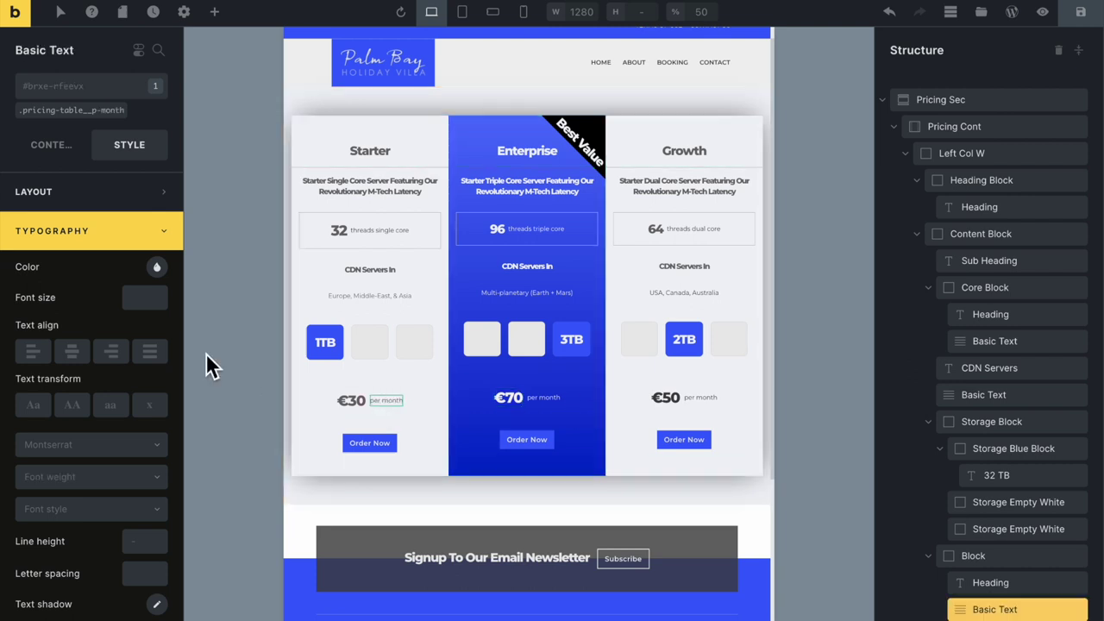
click(158, 271)
right_click(98, 481)
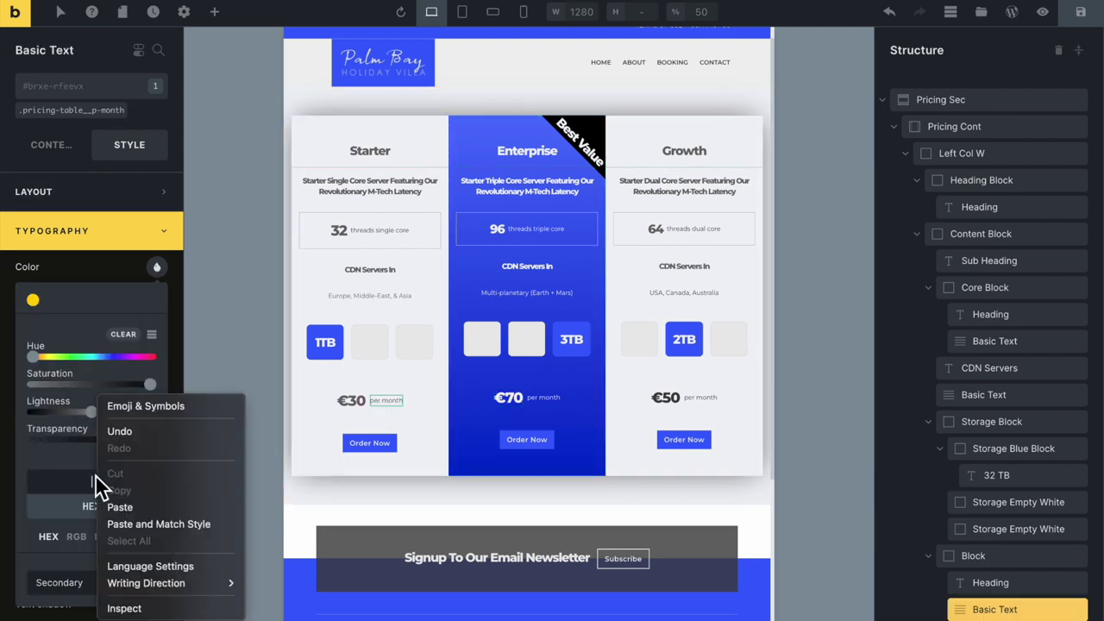
click(149, 507)
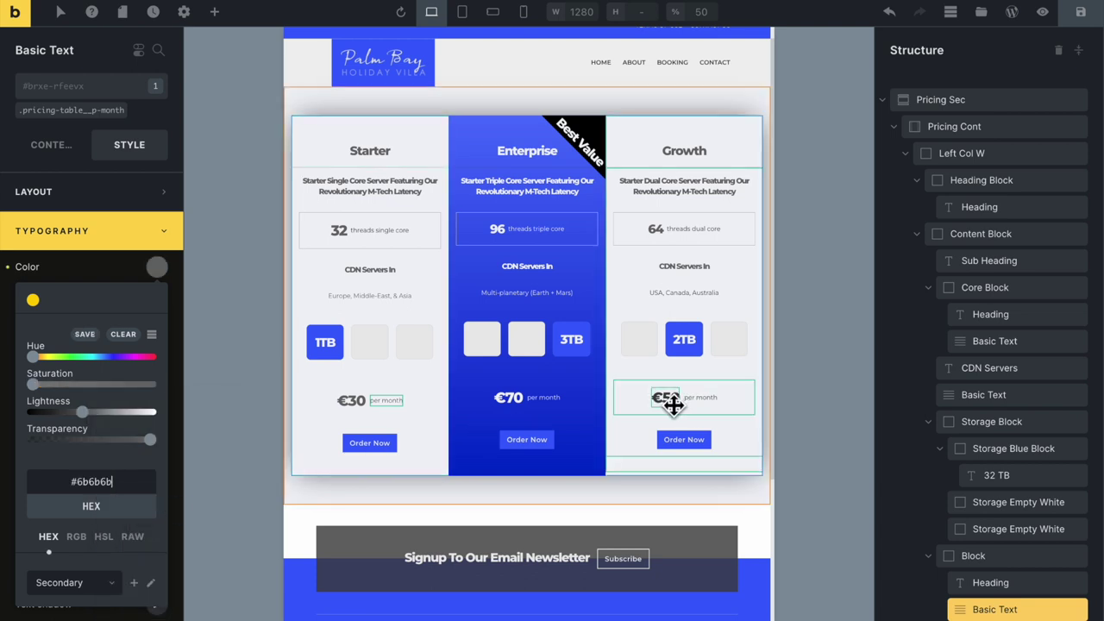
Compare the Starter and Growth price headings and clear the Starter price's element-level text color
click(672, 400)
click(350, 401)
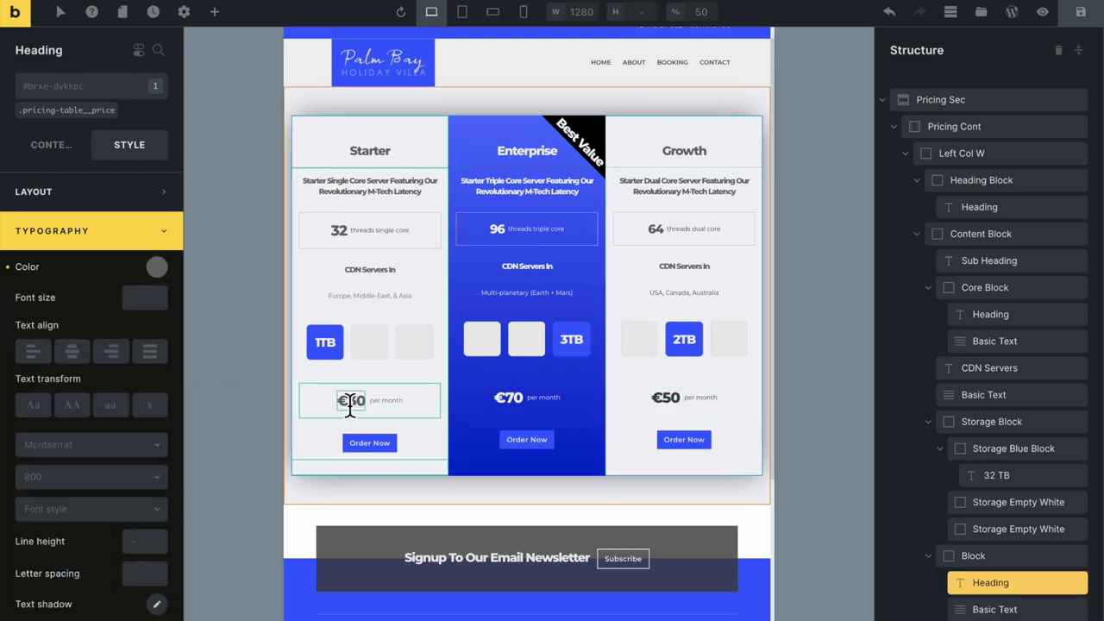
click(661, 394)
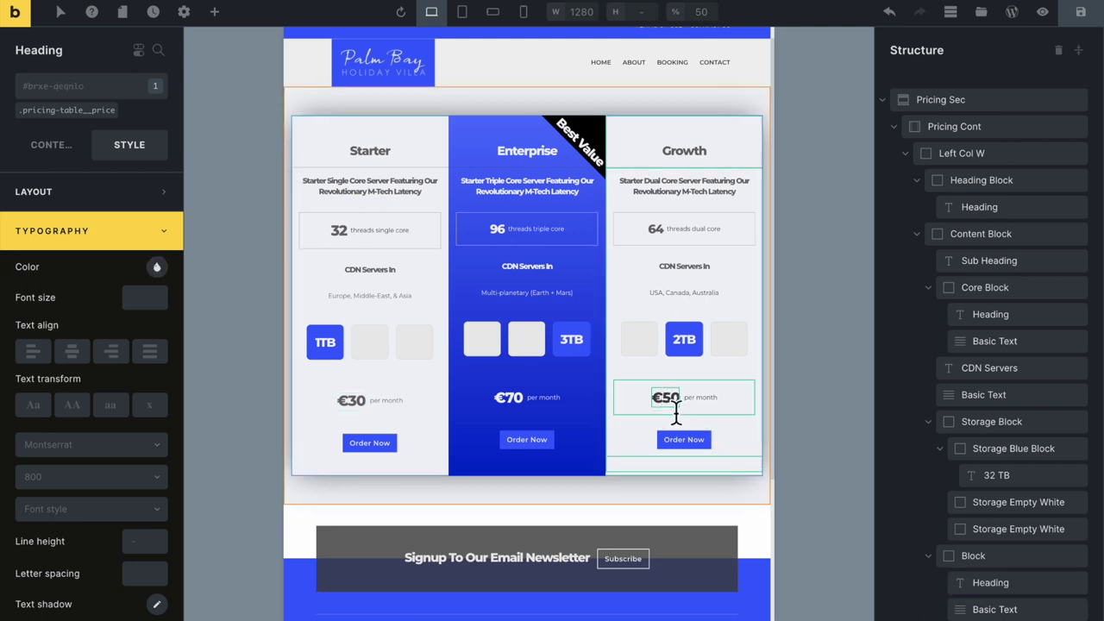
click(353, 401)
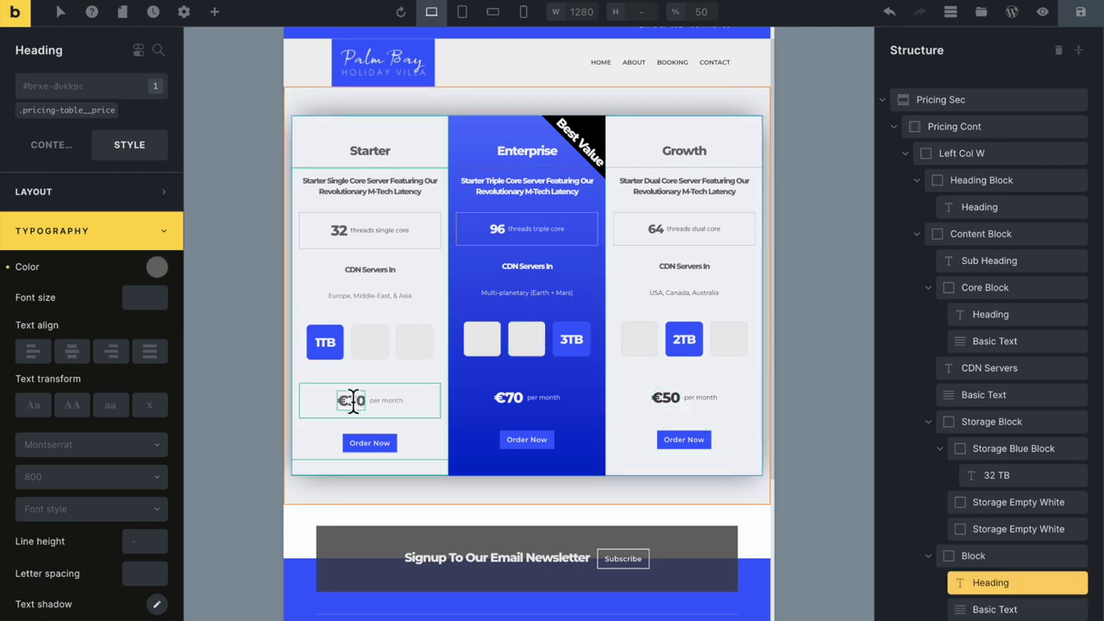
click(152, 268)
Set the text color of the Starter price's pricing-table__price class to #6b6b6b and save the template
click(79, 112)
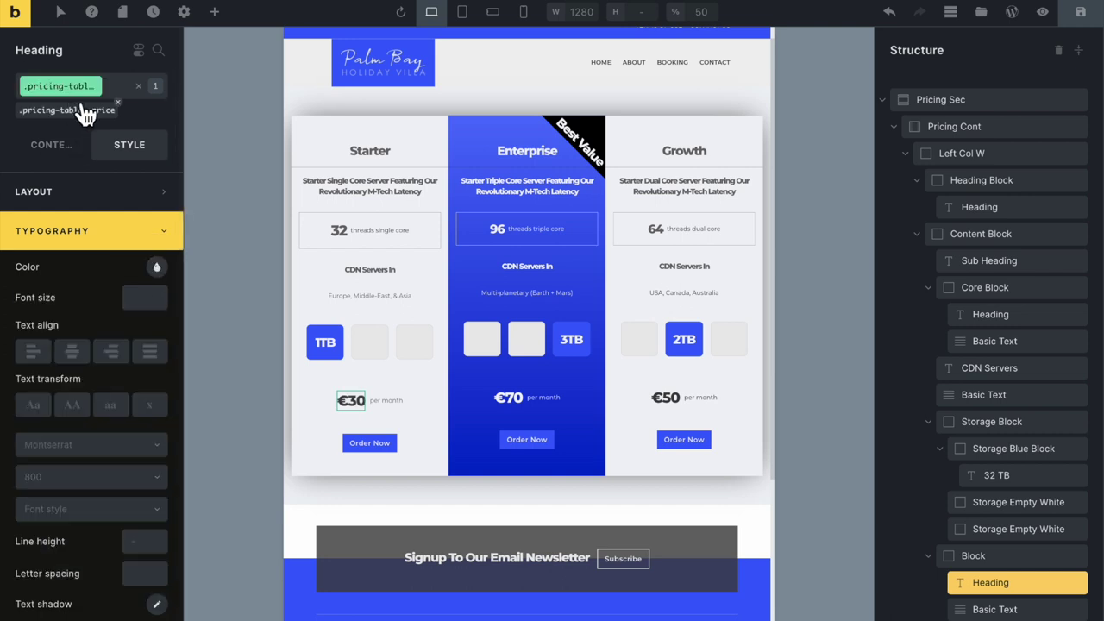
click(156, 269)
right_click(113, 490)
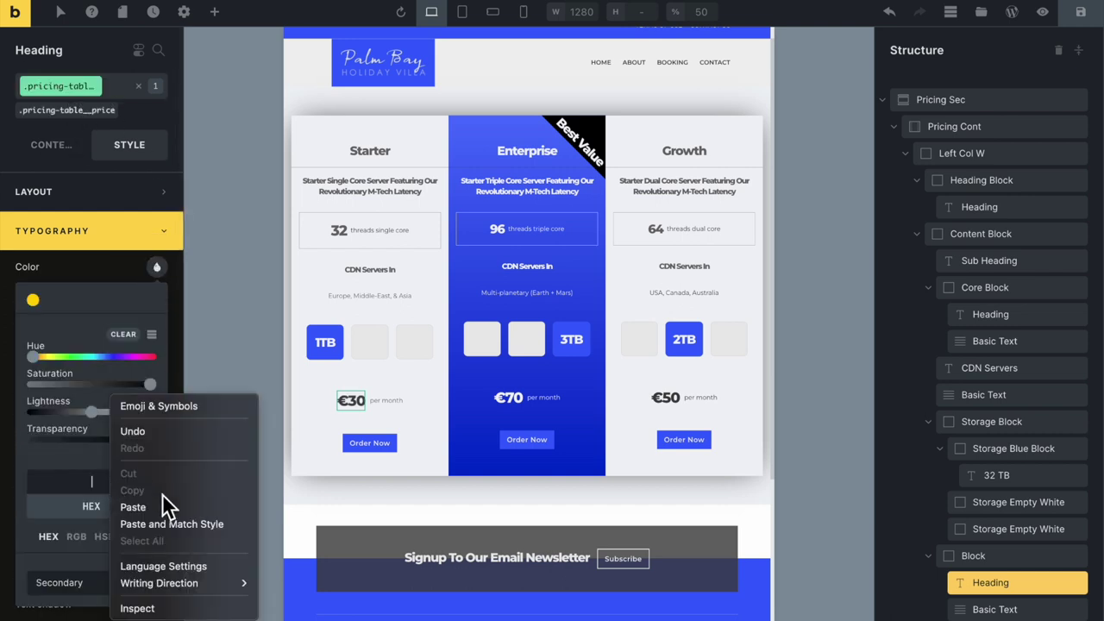
click(164, 503)
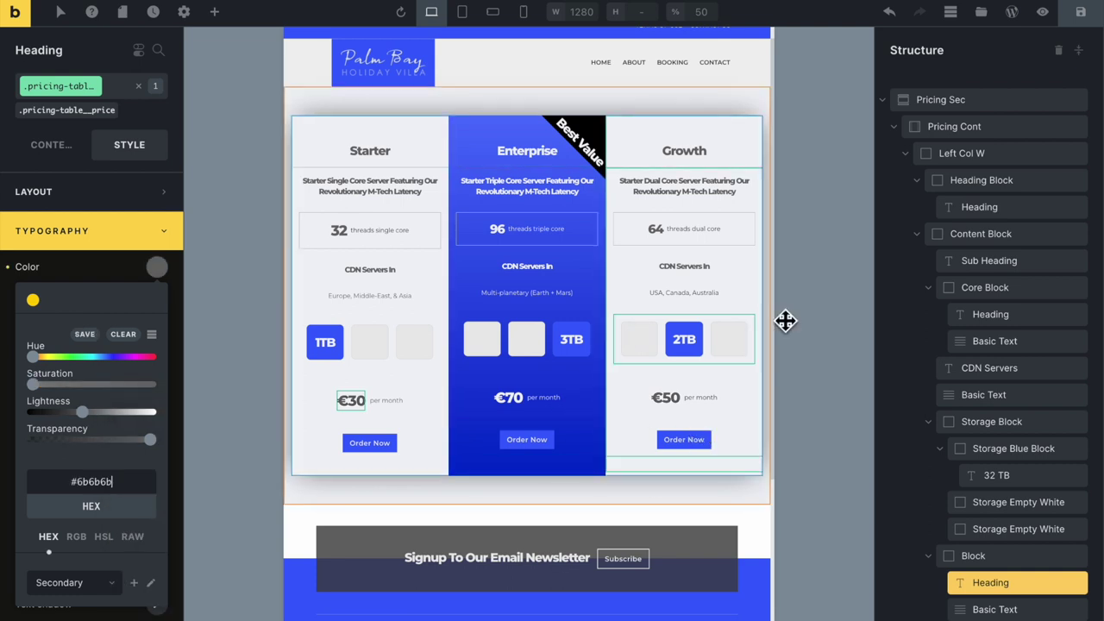
key(ctrl+s)
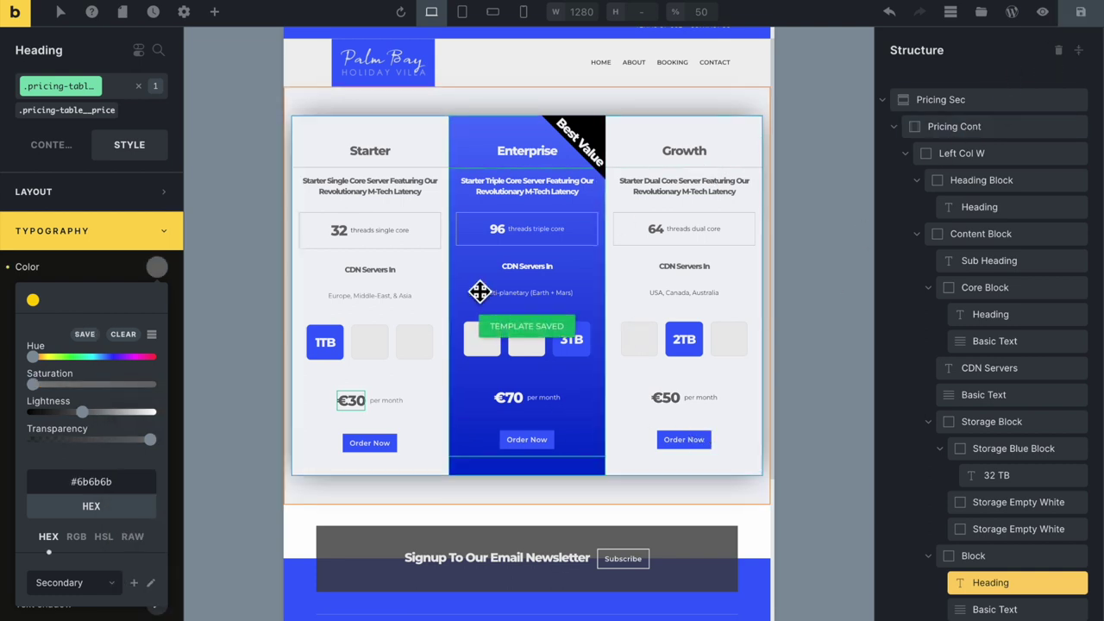
Try a height of 100% on the empty storage blocks' pricing-table__white-block class and check it on the live page
click(380, 349)
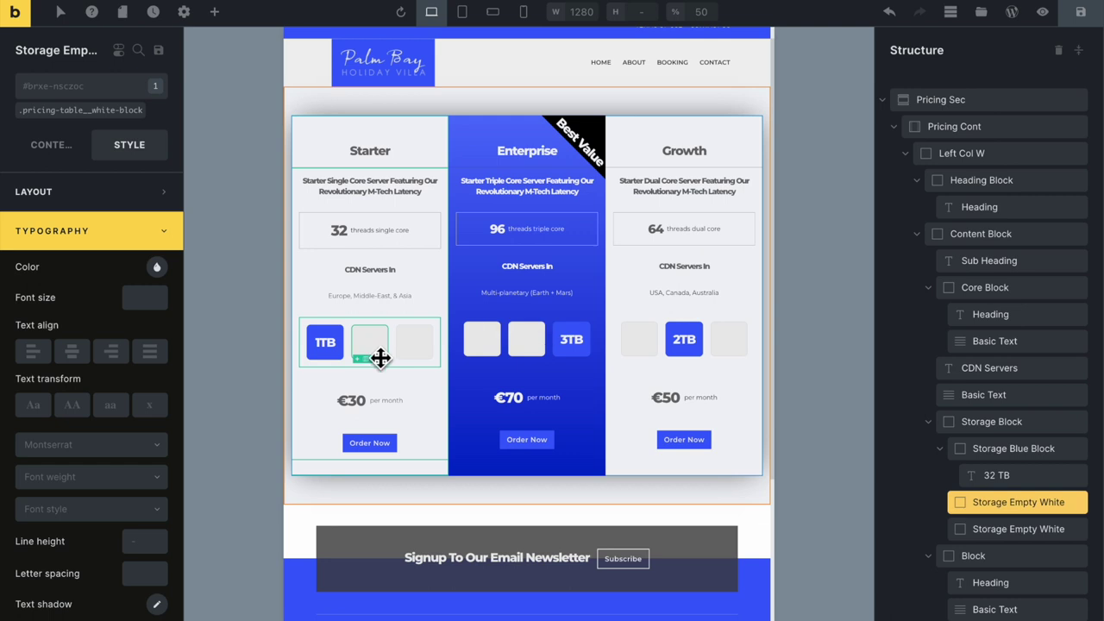
click(130, 113)
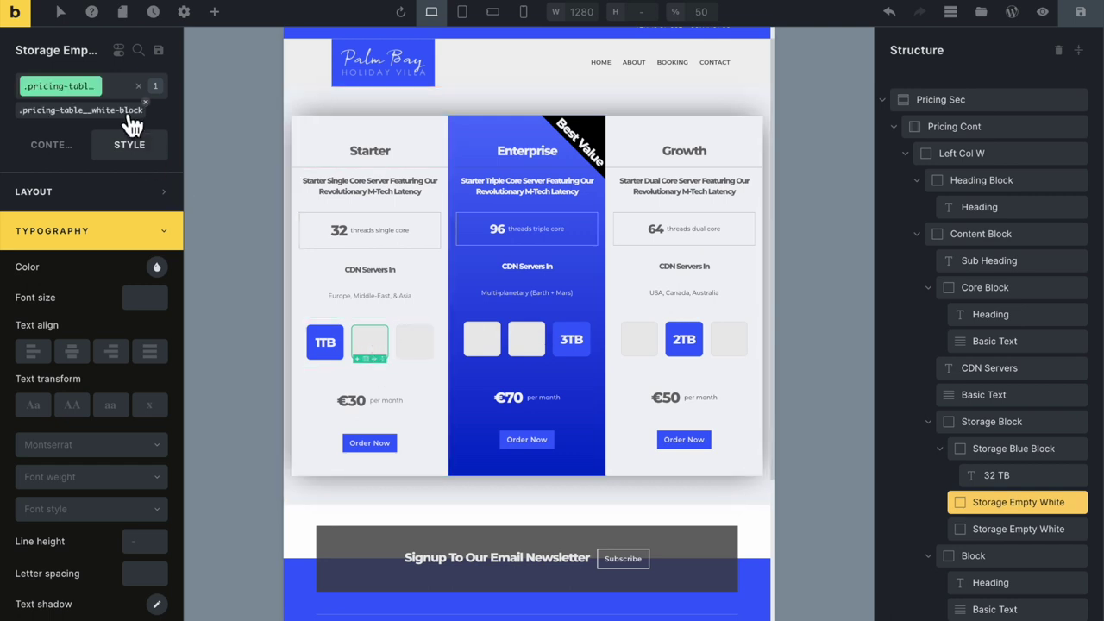
click(143, 203)
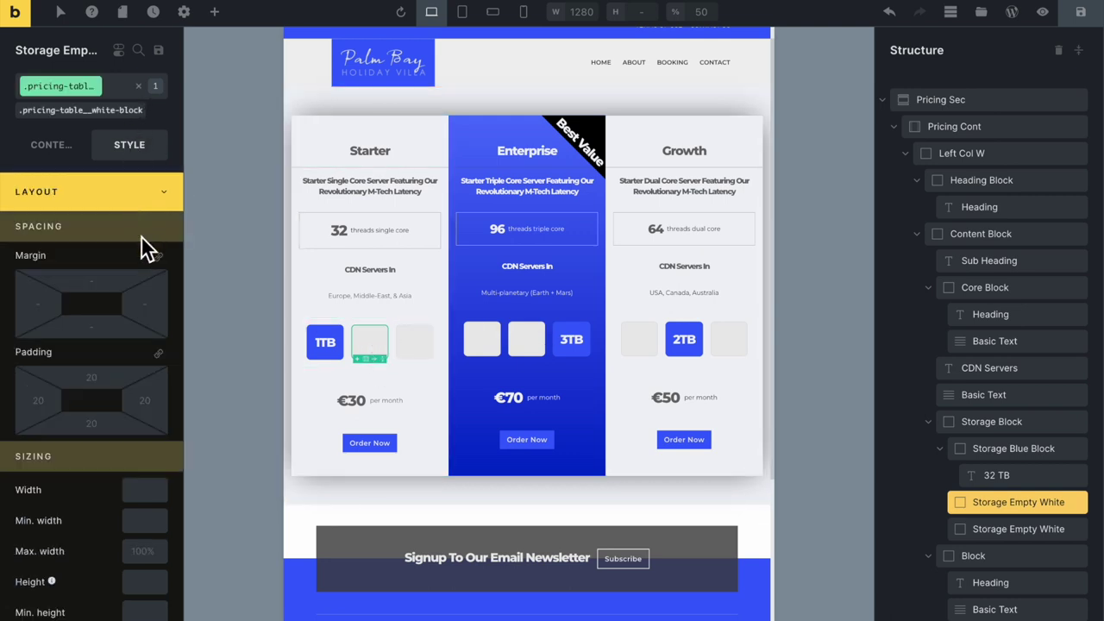
scroll(112, 380, down, 3)
click(143, 470)
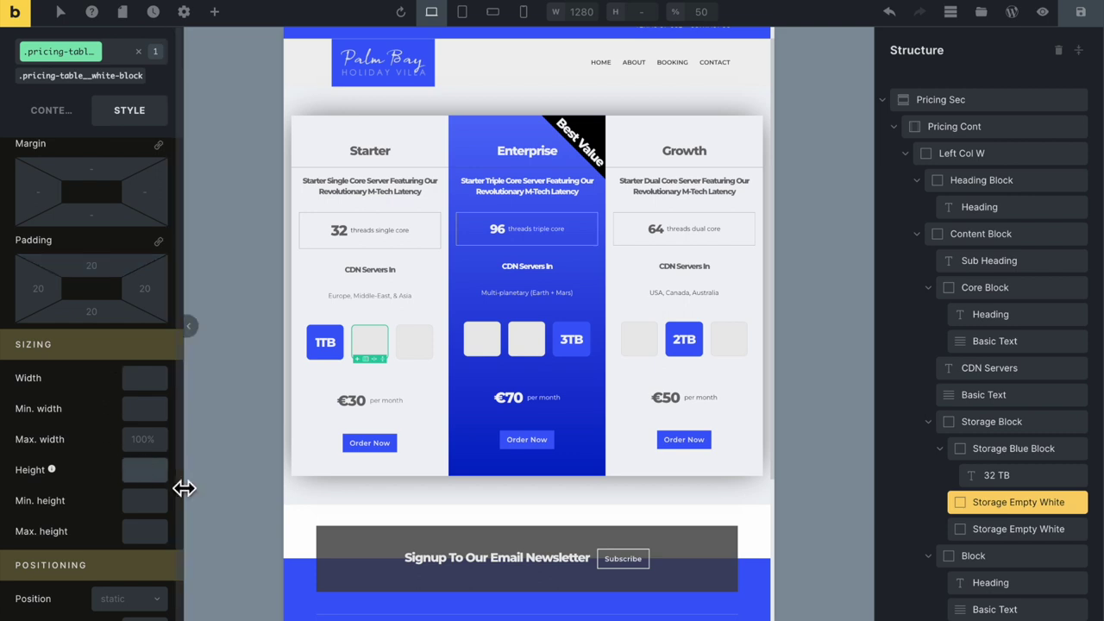
text(100)
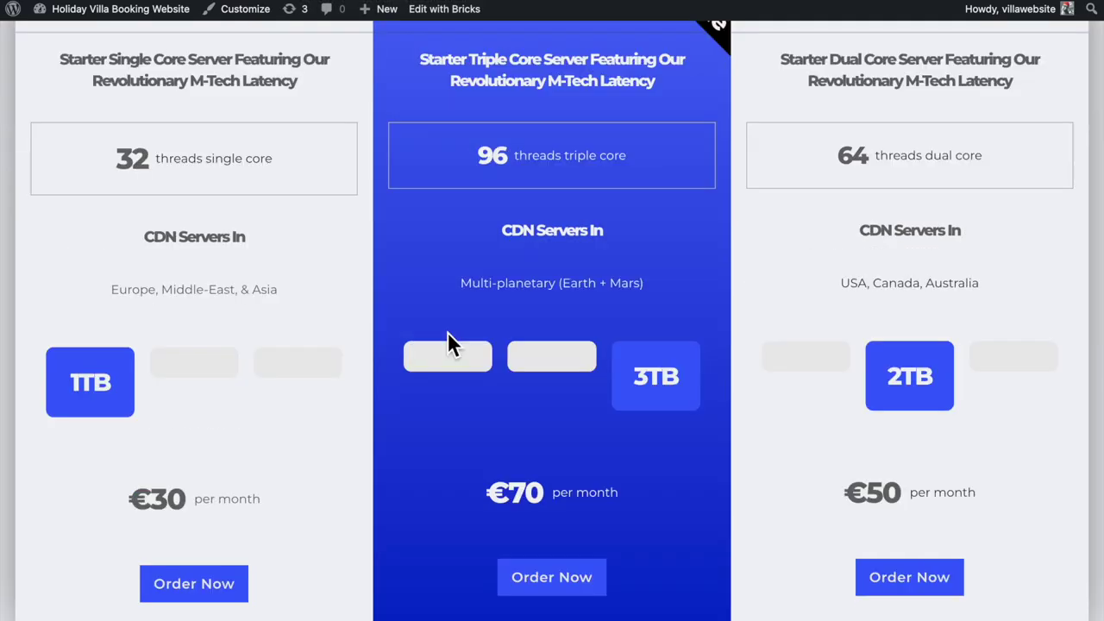
scroll(447, 332, up, 1)
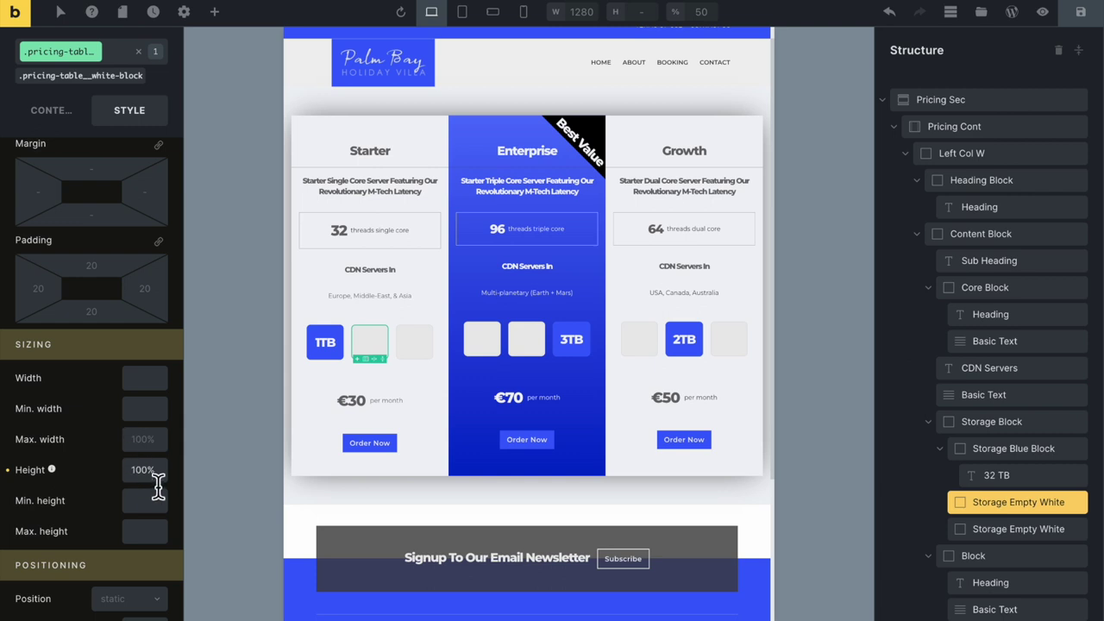
Set the pricing-table__white-block class height to 92px and check the saved pricing table on the live page
double_click(159, 470)
text(100px)
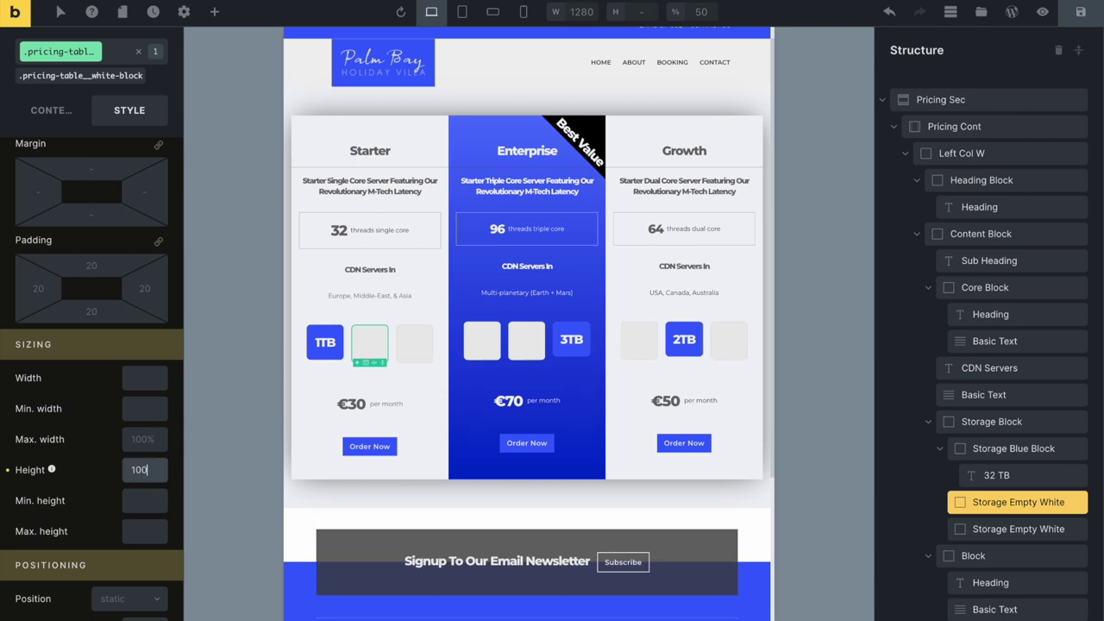
key(Down)
key(Down)
key(Down)
key(Down)
key(Down)
key(Down)
key(Down)
key(Down)
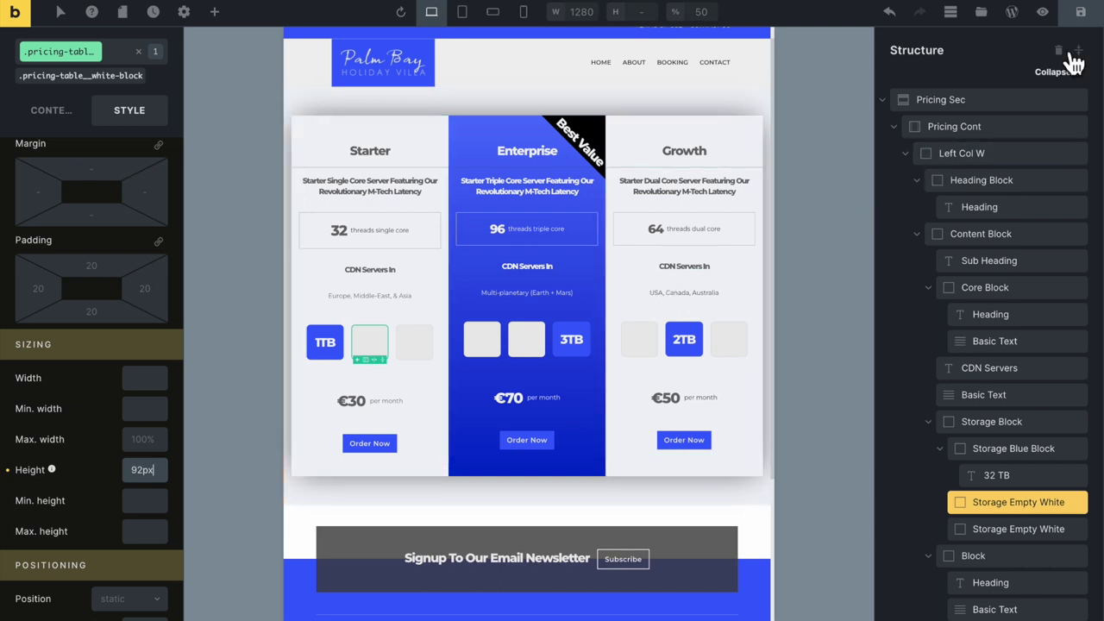
click(1079, 11)
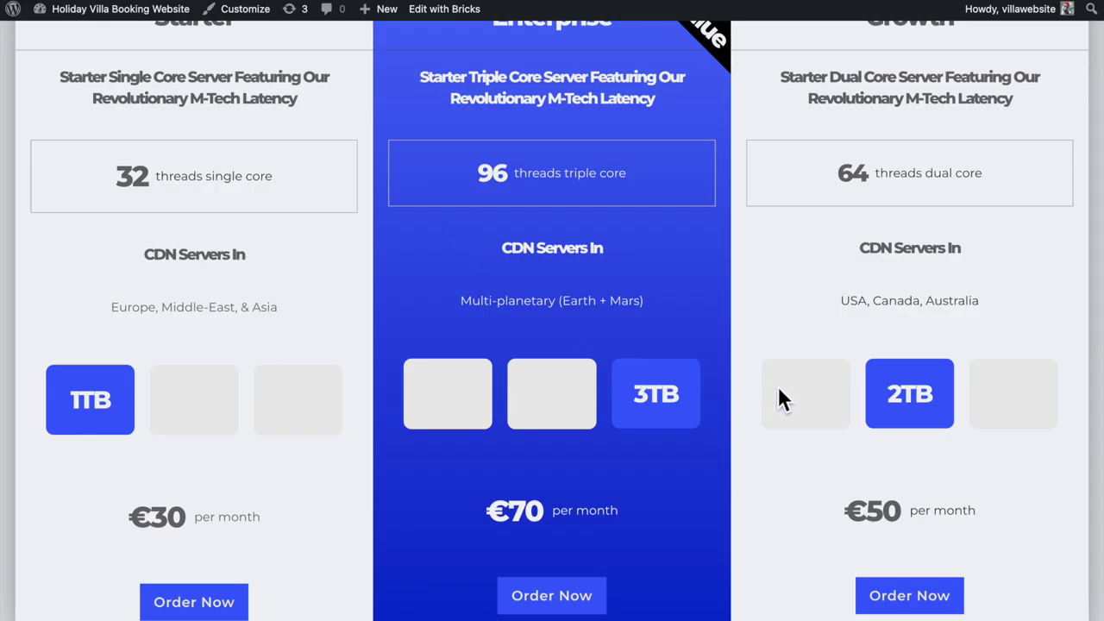
scroll(778, 385, up, 3)
scroll(509, 239, down, 4)
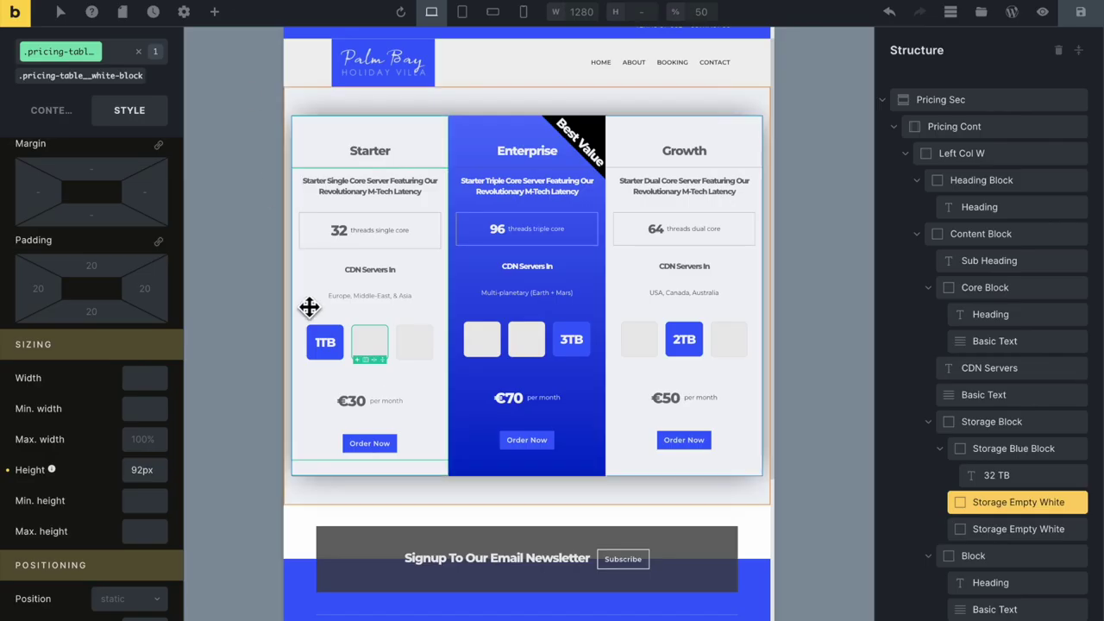
Review the pricing table's three columns in the builder and on the live page
scroll(362, 353, down, 1)
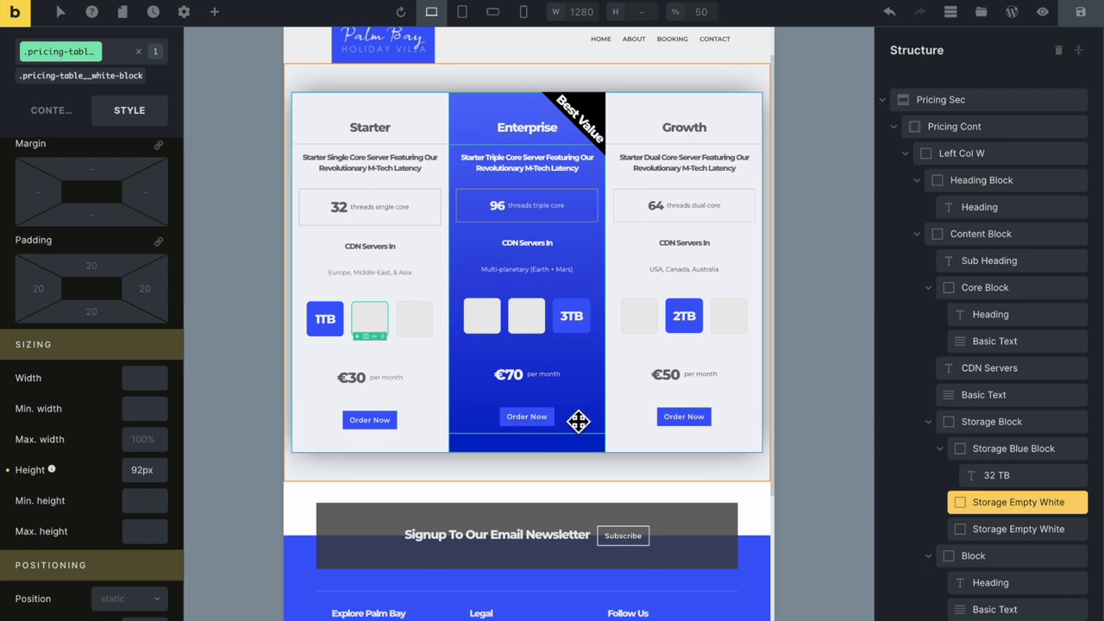
scroll(622, 414, up, 2)
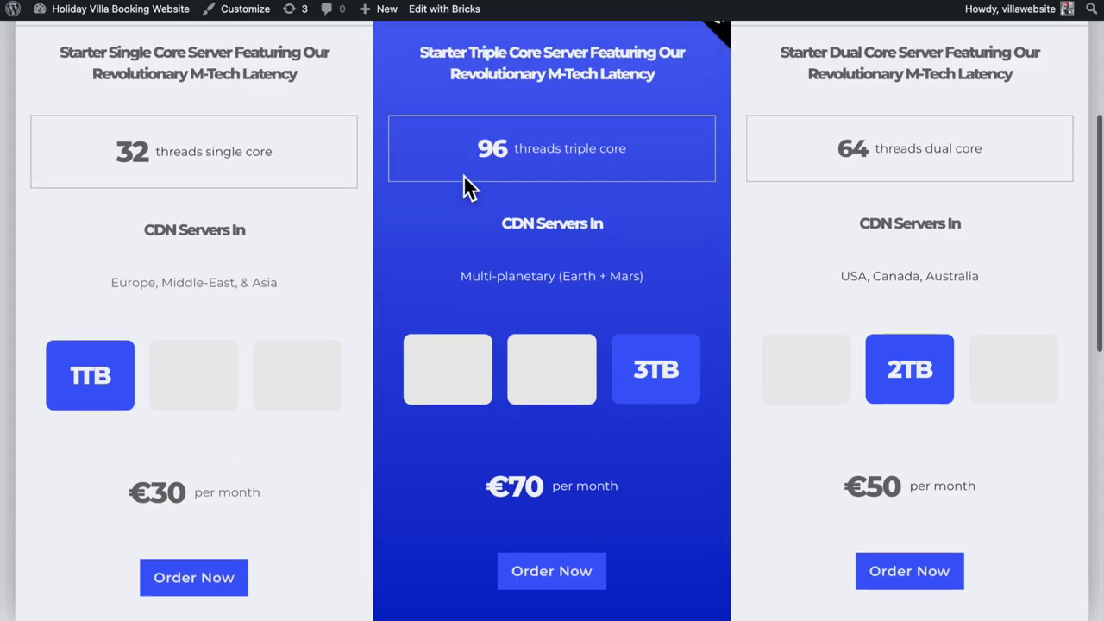
scroll(463, 184, up, 2)
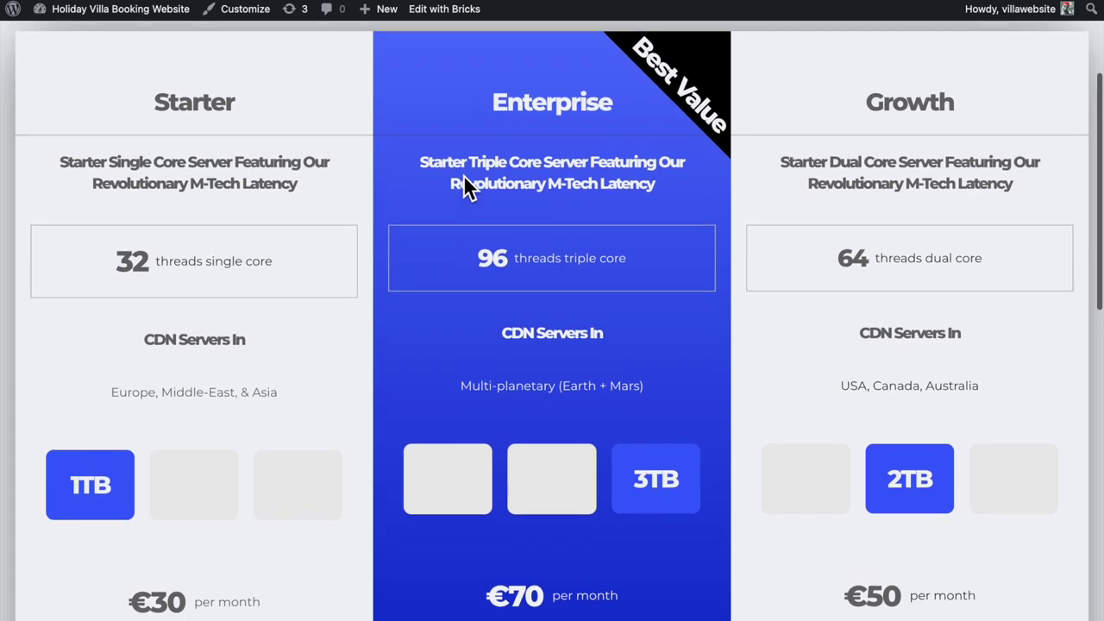
scroll(465, 185, down, 4)
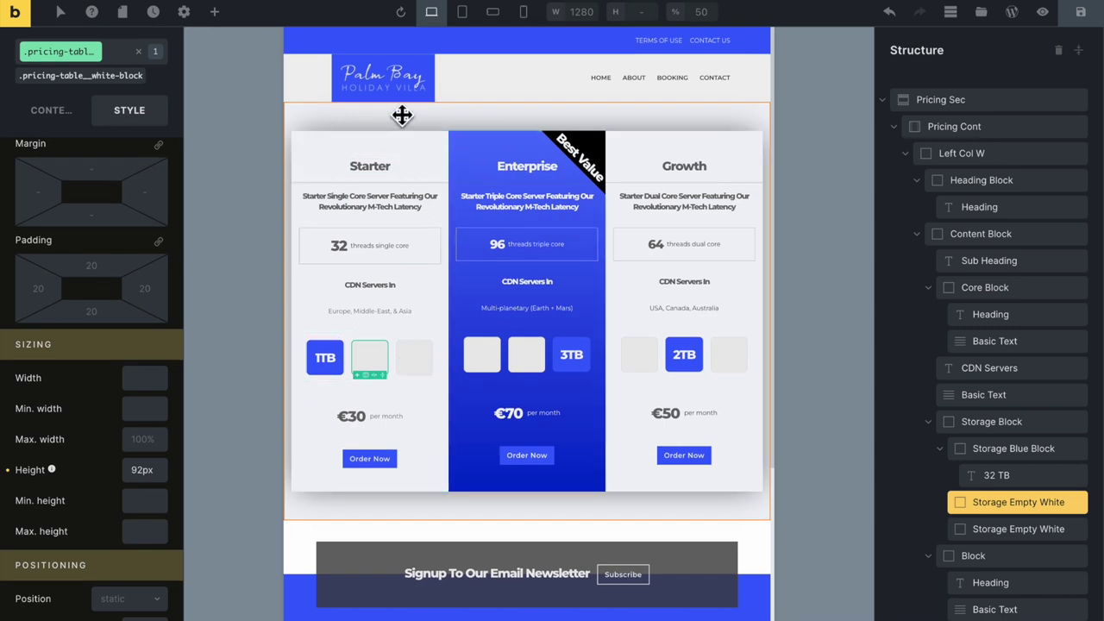
Preview the pricing table at the tablet portrait, mobile landscape and mobile portrait breakpoints
click(463, 12)
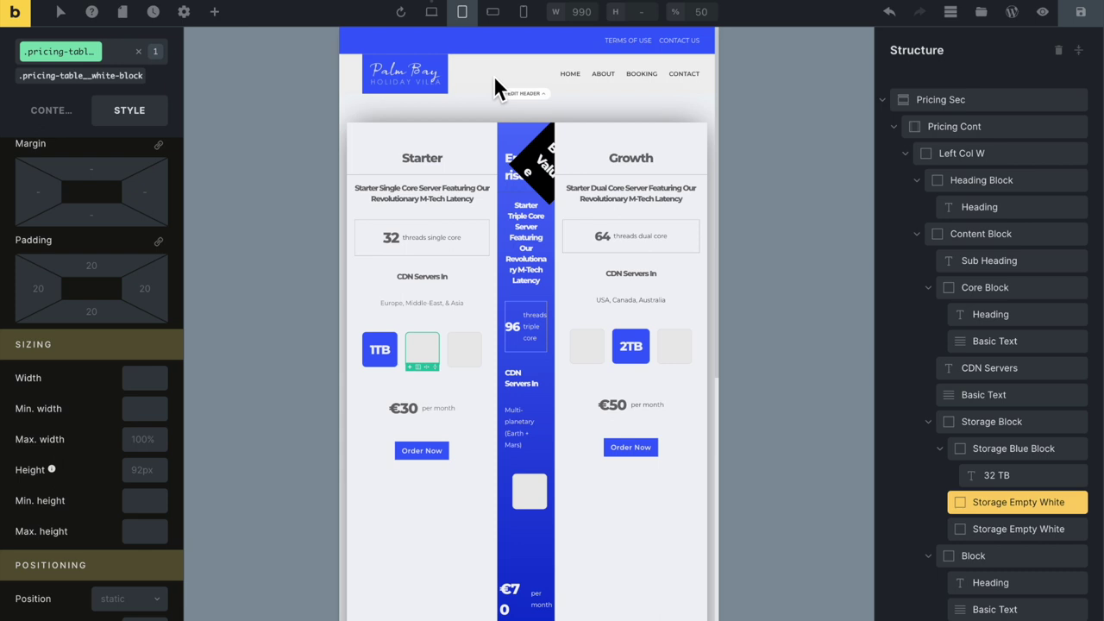
click(497, 14)
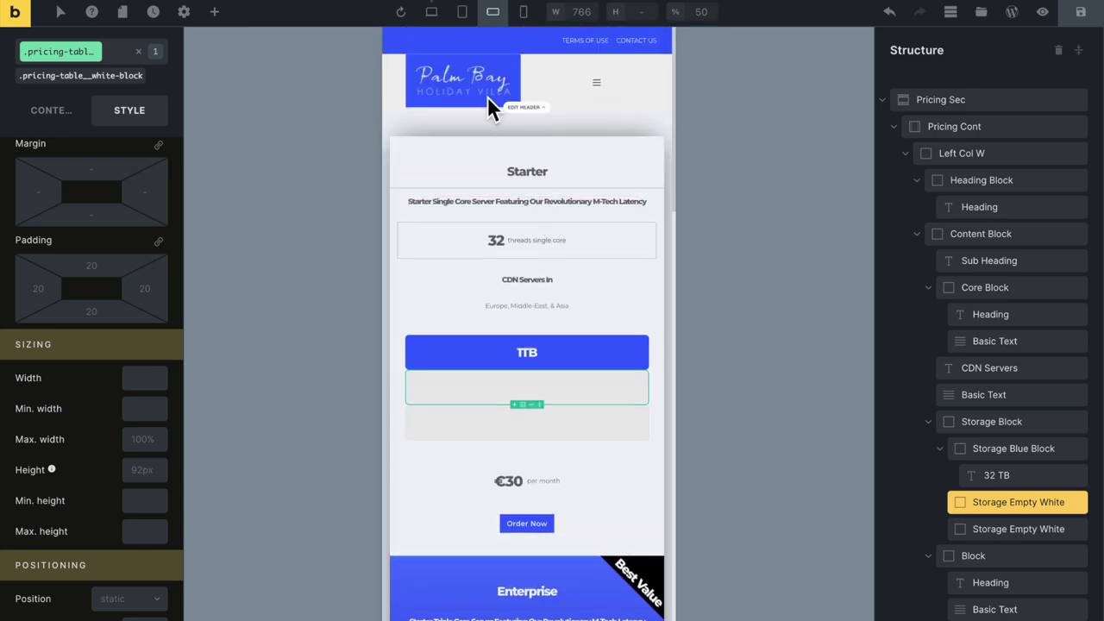
click(522, 12)
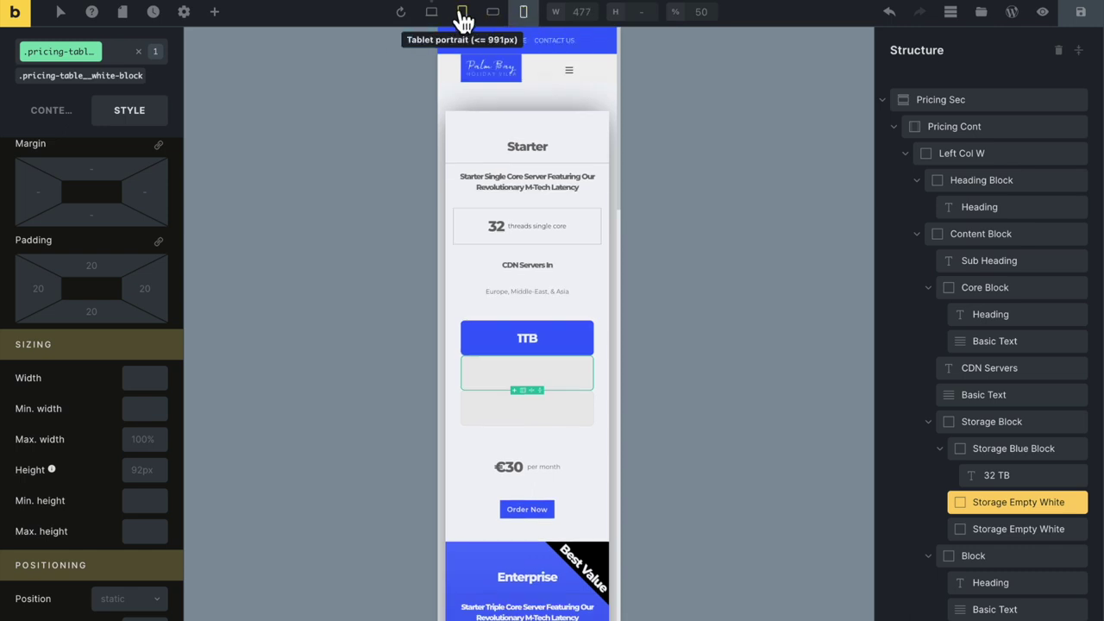
click(461, 12)
Check the desktop layout at a canvas width of 1040 and return the width to 1280
click(433, 14)
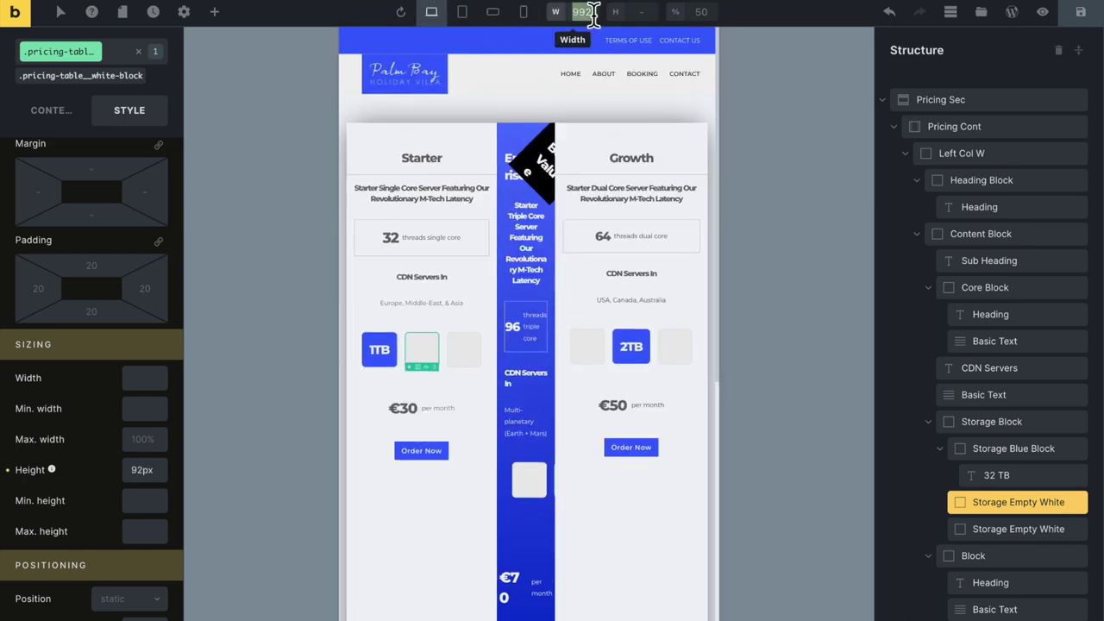
scroll(594, 12, up, 2)
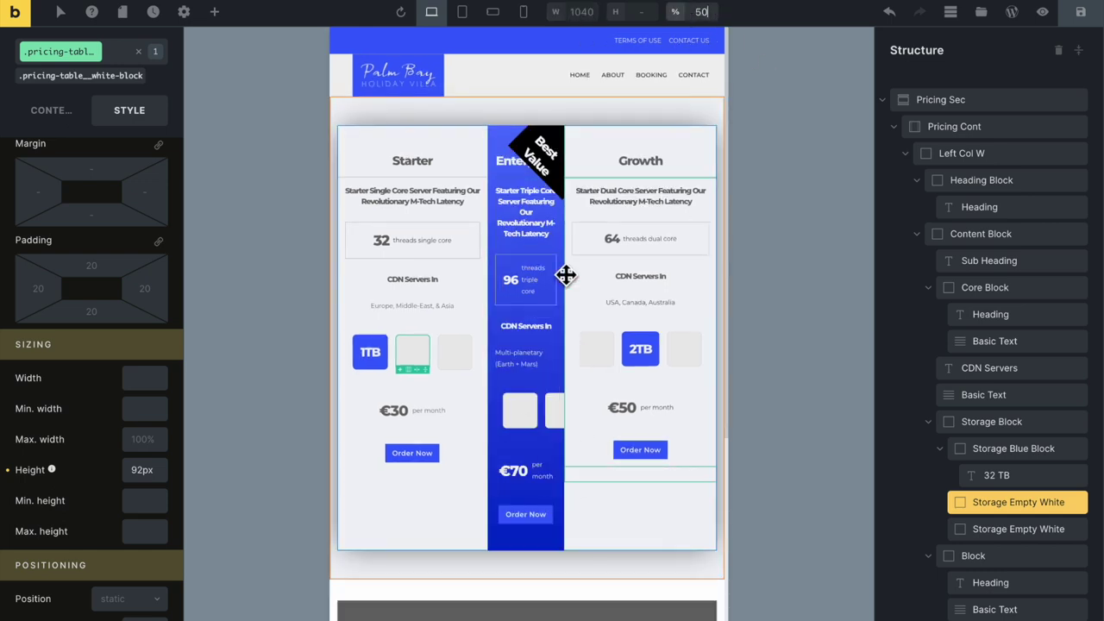
double_click(597, 14)
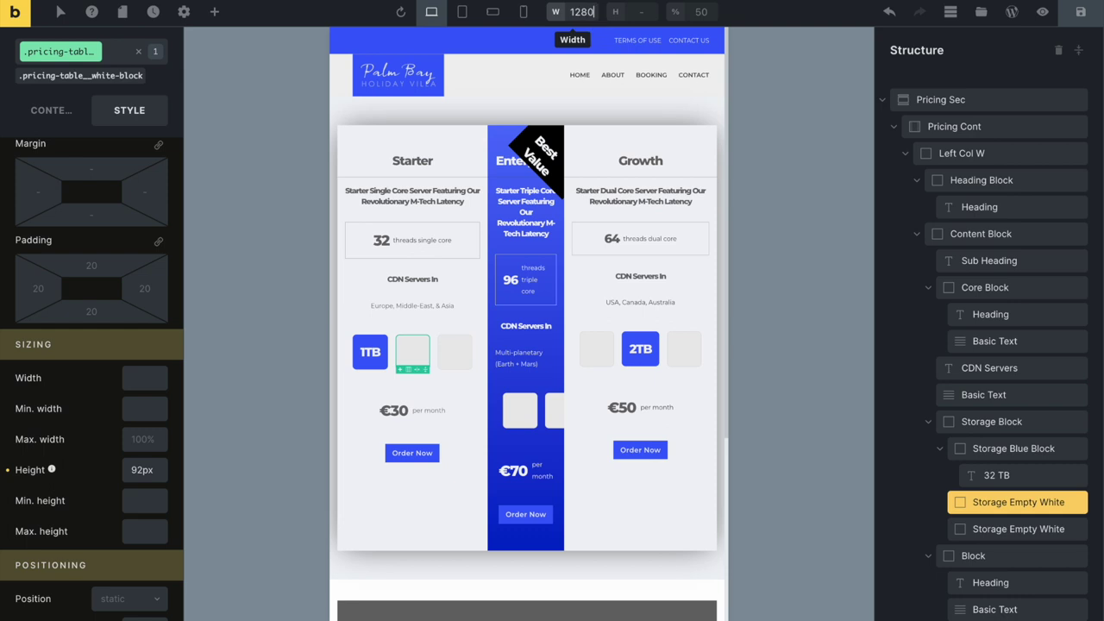
key(Return)
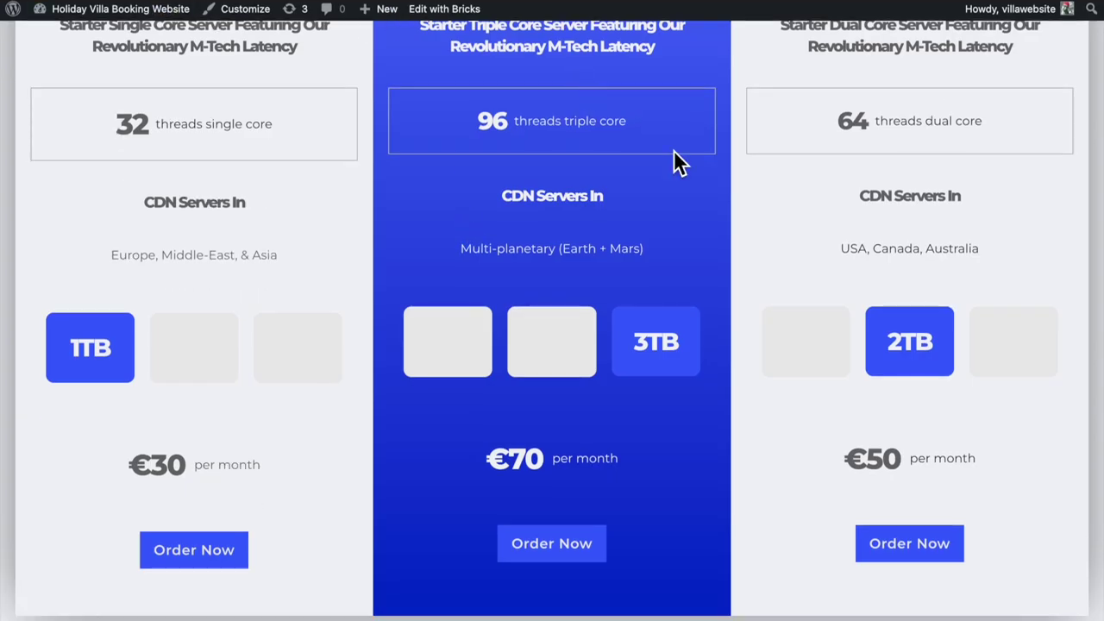
Inspect the live page in the developer tools' responsive device view, enlarging and widening the emulated viewport
right_click(765, 215)
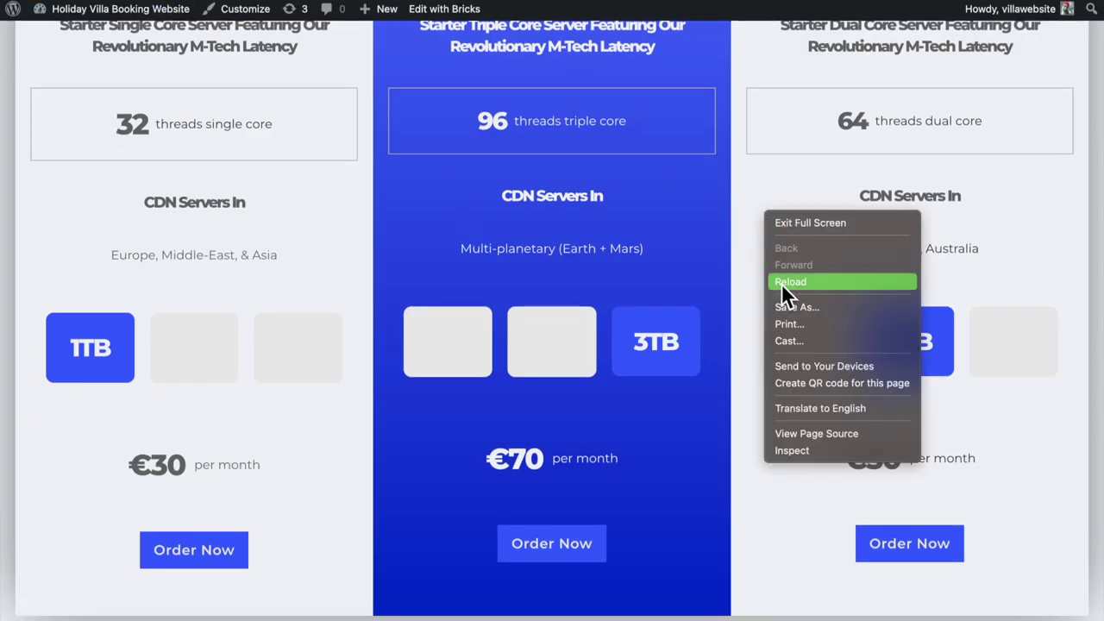
click(789, 450)
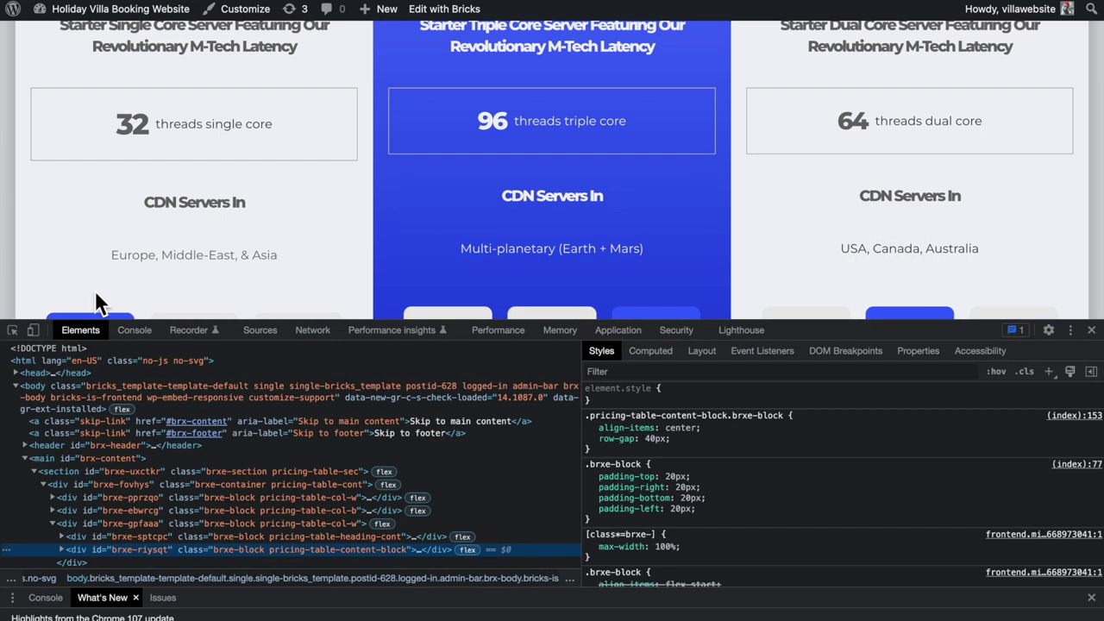
click(33, 330)
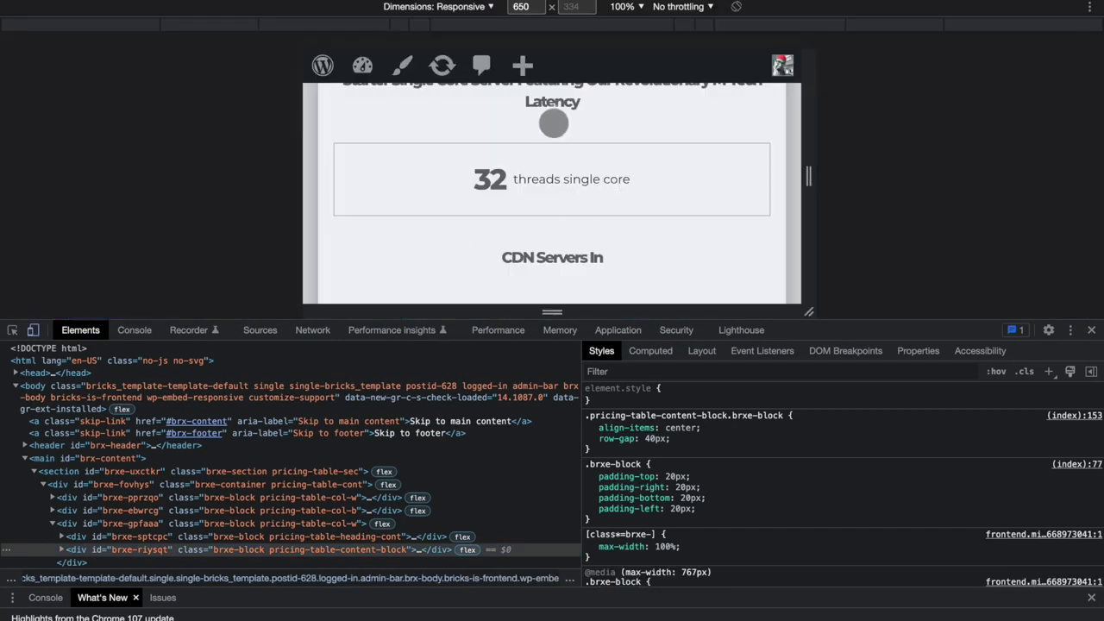
scroll(659, 186, up, 1)
drag(992, 330, 986, 557)
drag(820, 305, 1014, 309)
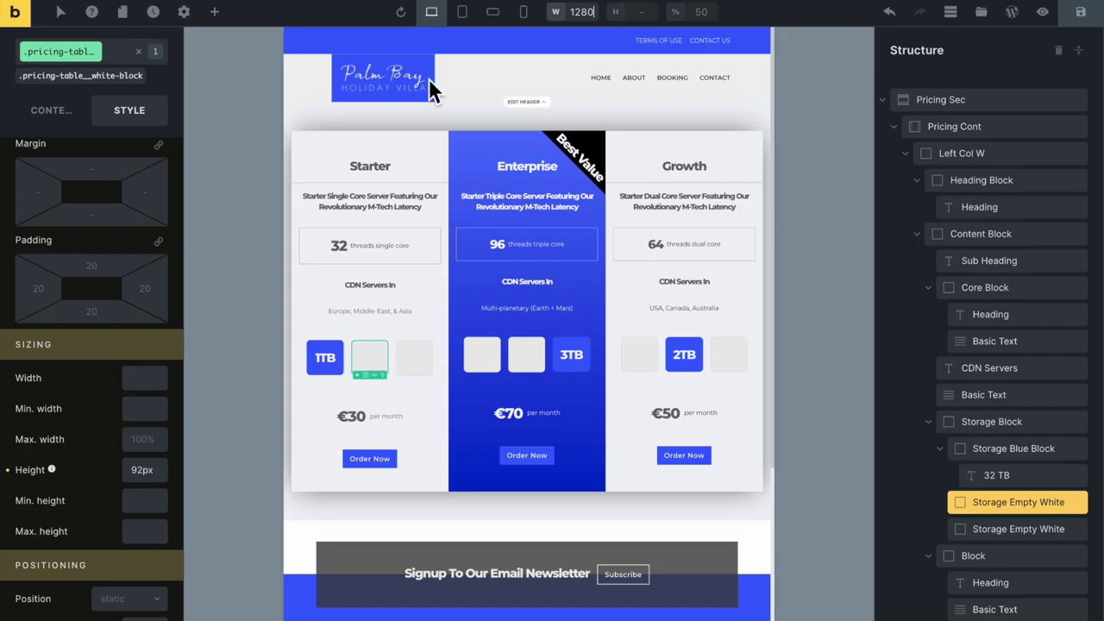
Set the direction of Pricing Cont's pricing-table-cont class to vertical stacking at the tablet portrait breakpoint
click(464, 13)
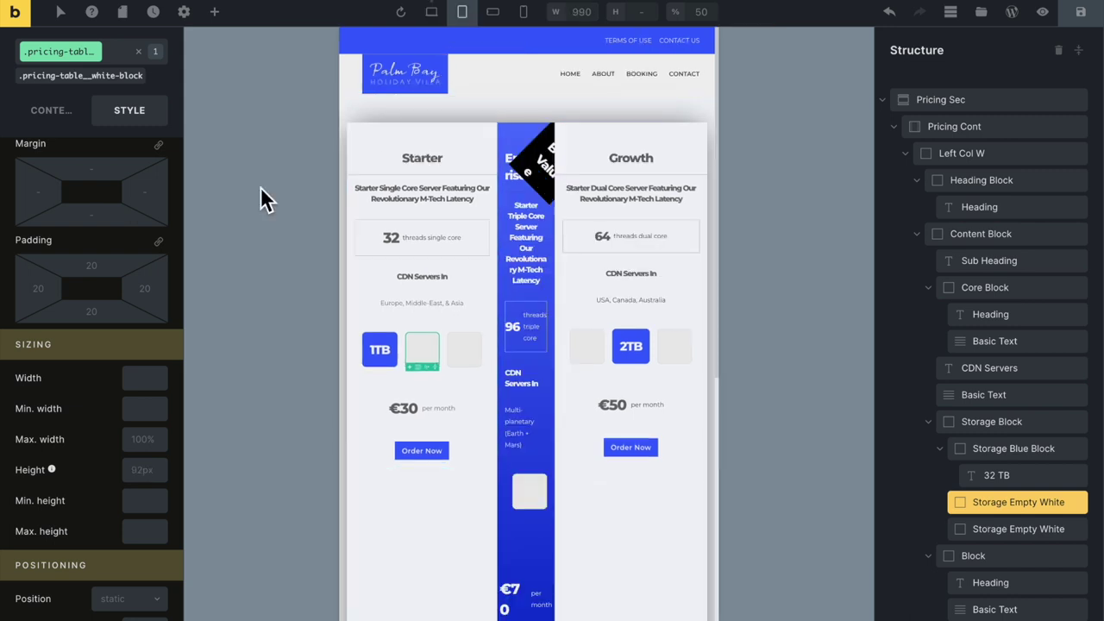
click(62, 113)
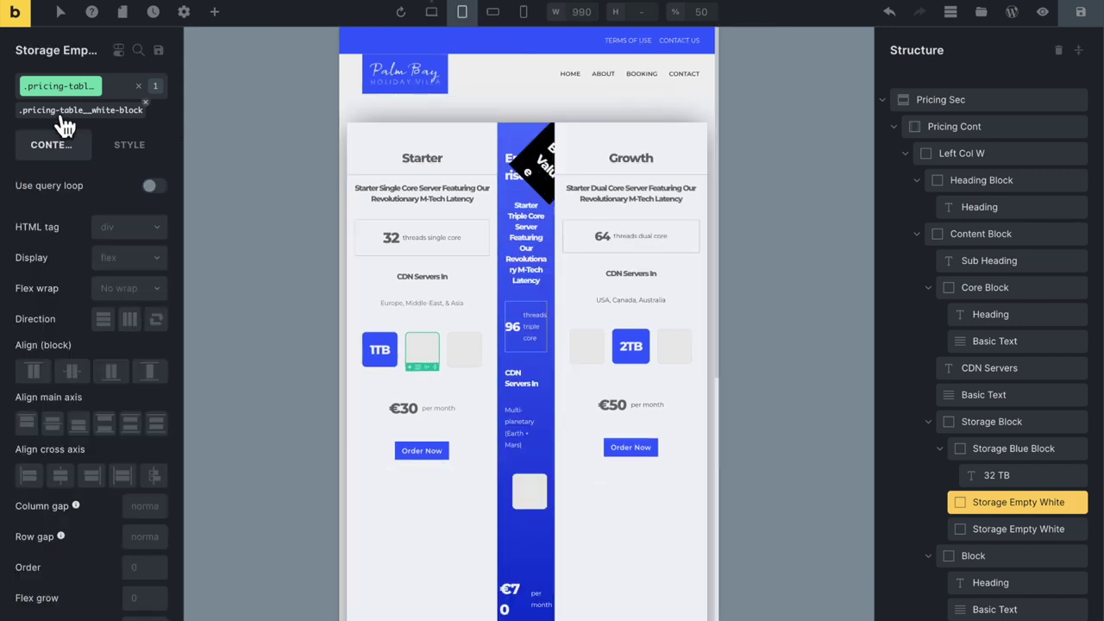
click(432, 12)
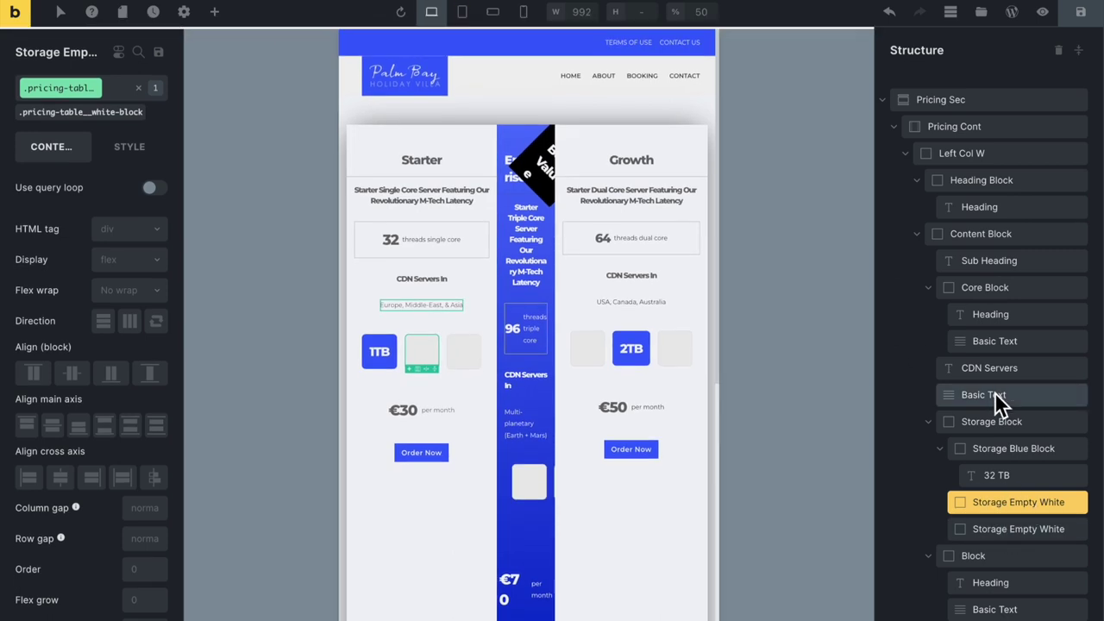
click(998, 128)
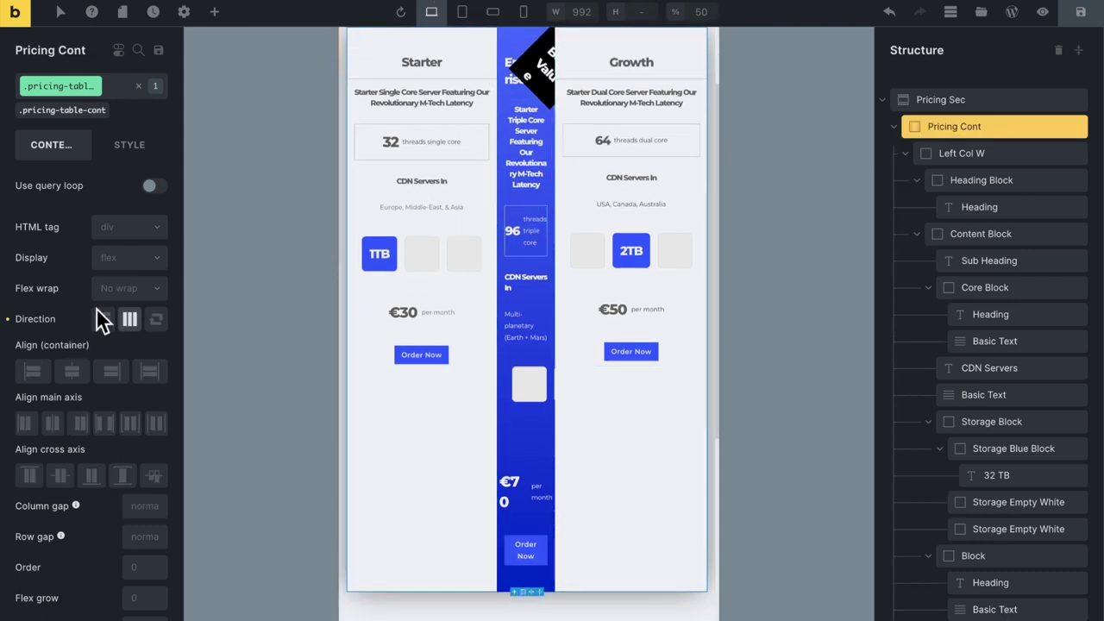
click(462, 11)
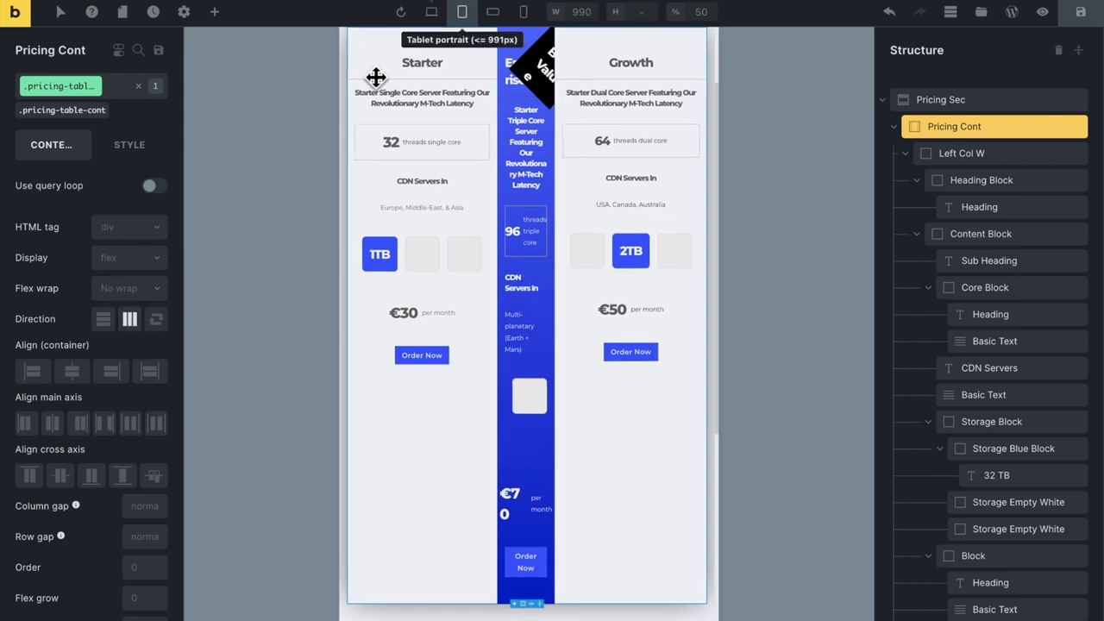
click(103, 320)
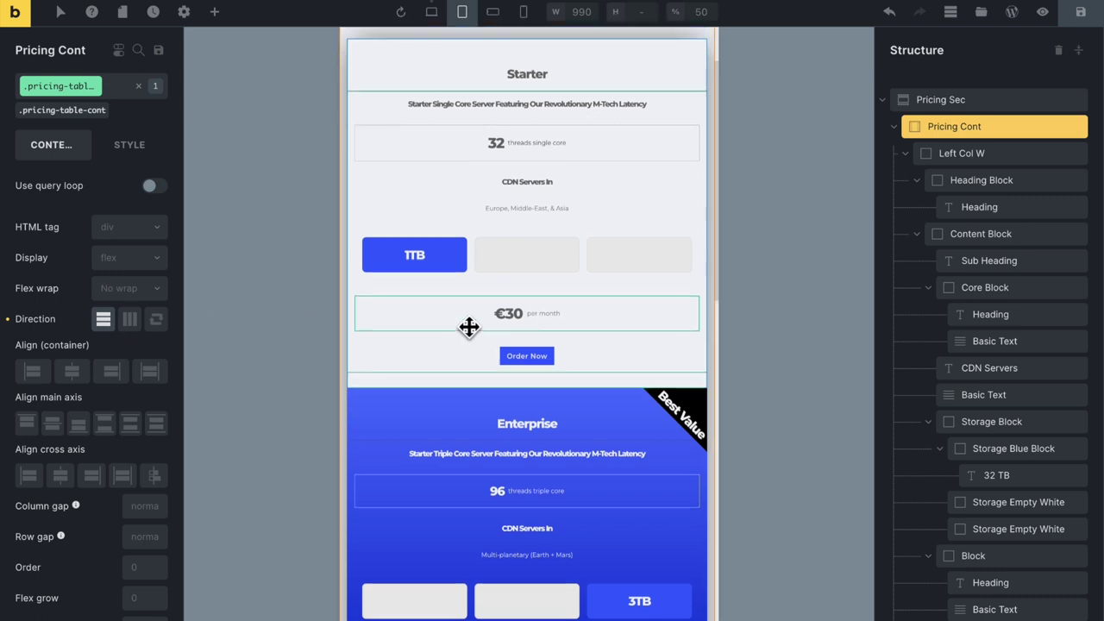
Examine the stacked Starter, Enterprise and Growth columns at the tablet portrait and mobile landscape breakpoints
scroll(468, 323, up, 1)
scroll(468, 324, down, 5)
scroll(468, 326, down, 4)
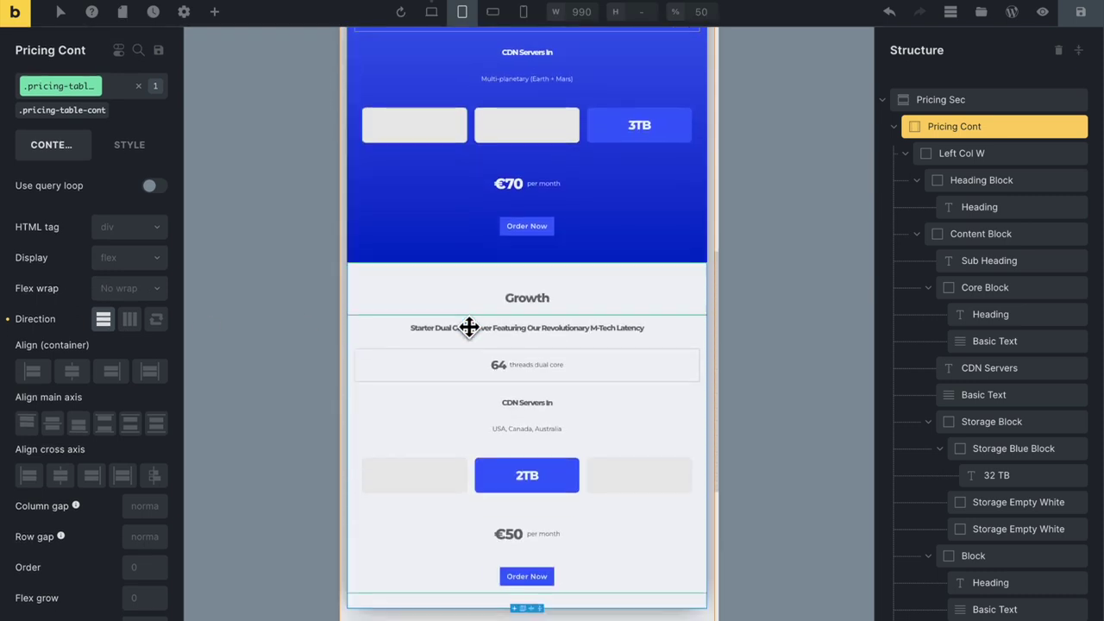
scroll(468, 326, up, 8)
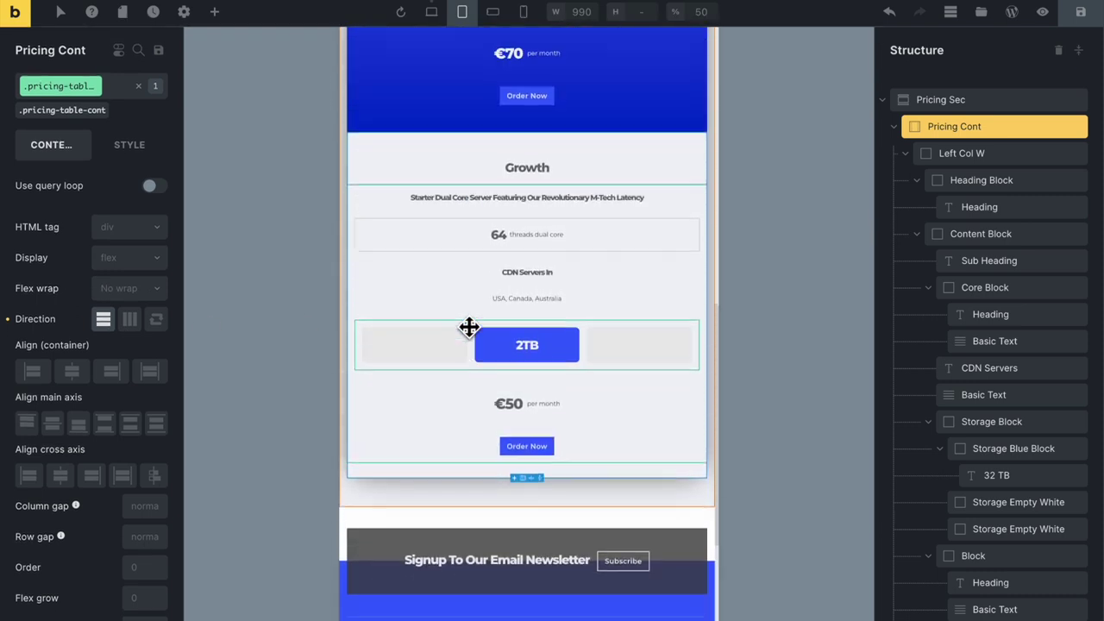
click(492, 11)
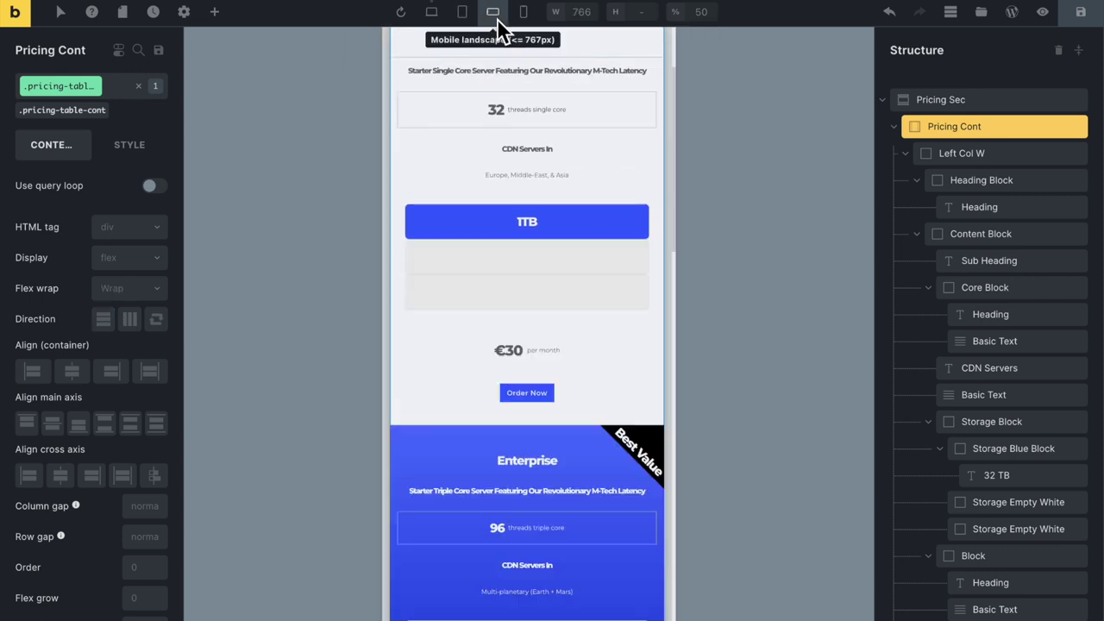
scroll(545, 244, down, 3)
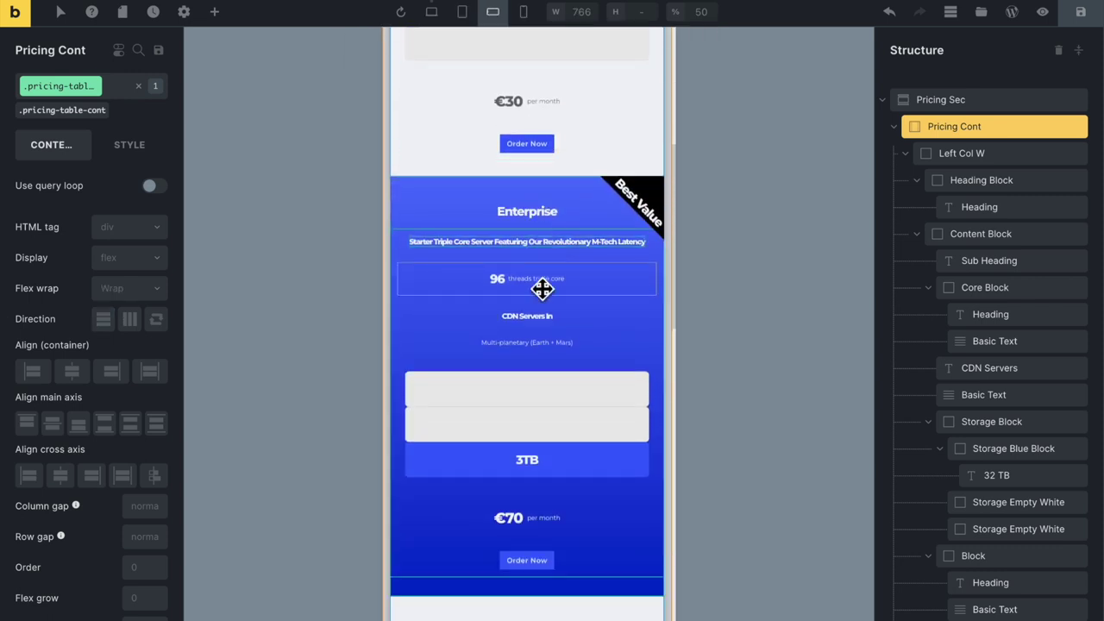
scroll(540, 285, up, 5)
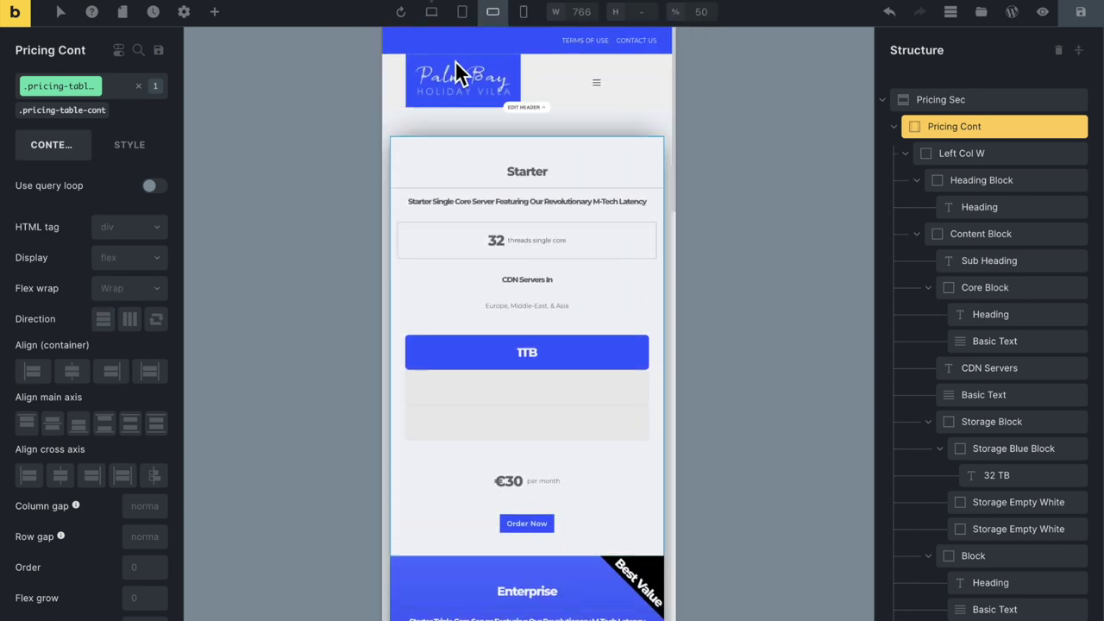
click(461, 11)
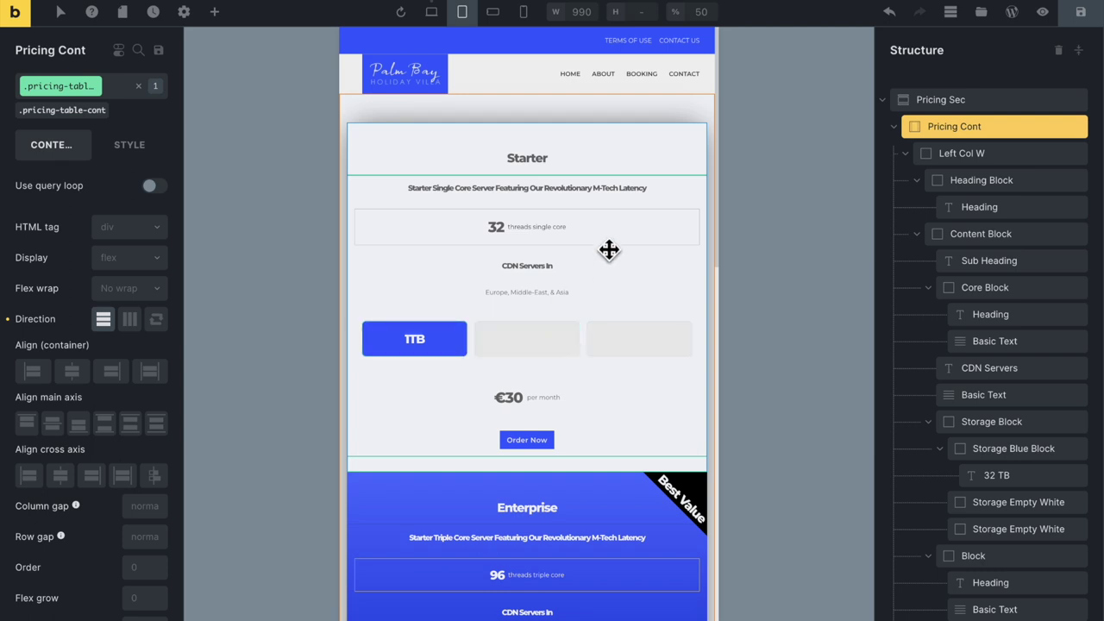
scroll(564, 295, down, 4)
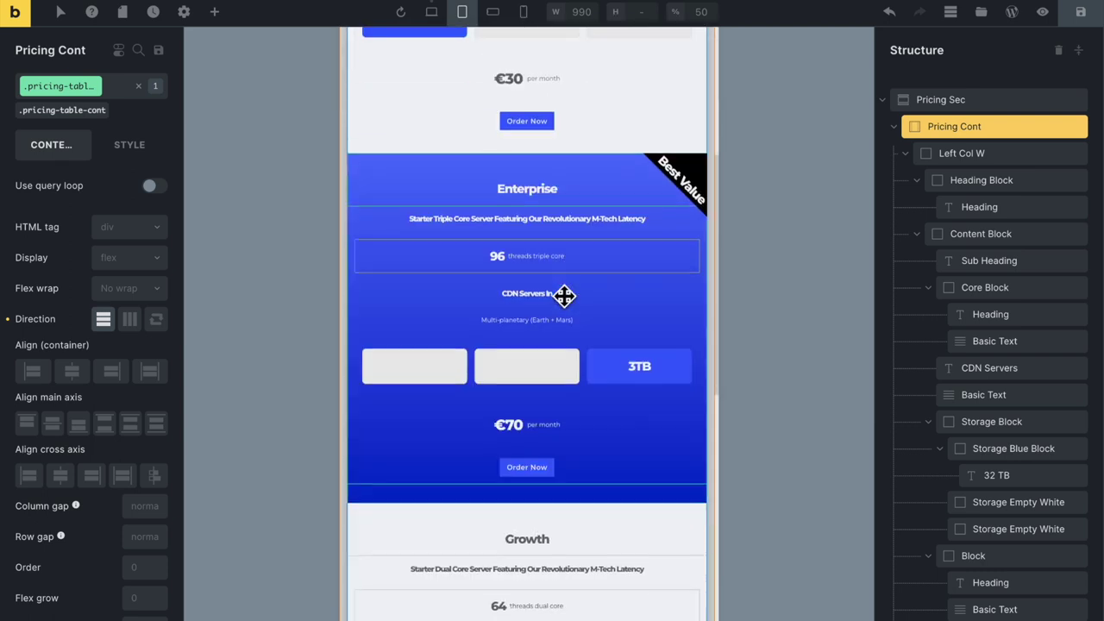
scroll(561, 295, down, 2)
scroll(552, 259, up, 1)
Set the row gap of the pricing-table__storage-block class to 20px at the mobile landscape breakpoint
click(493, 13)
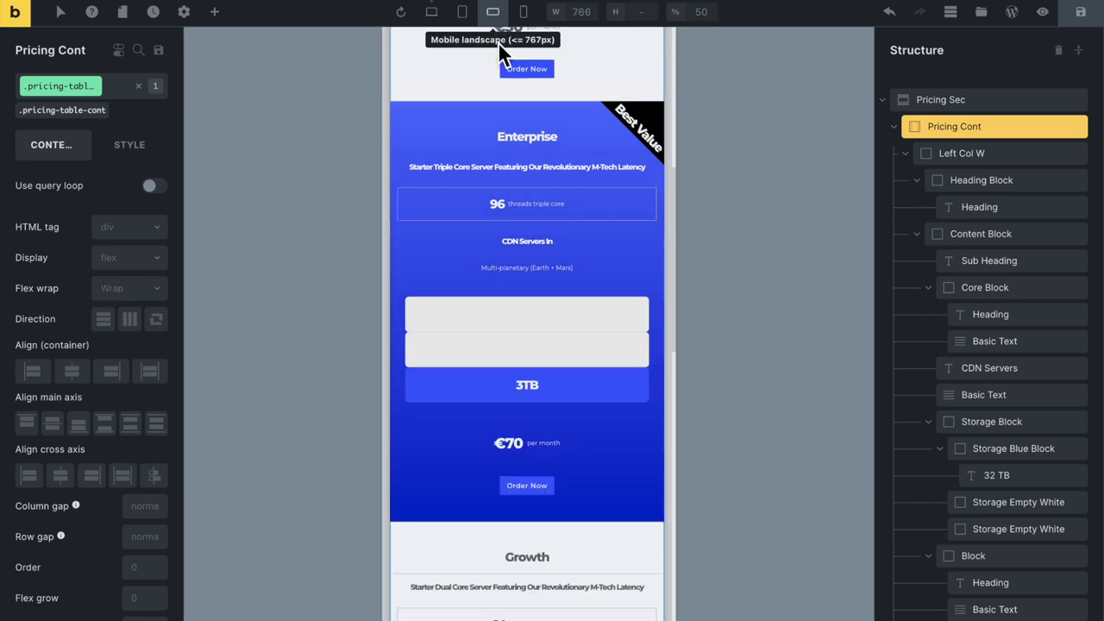
click(652, 301)
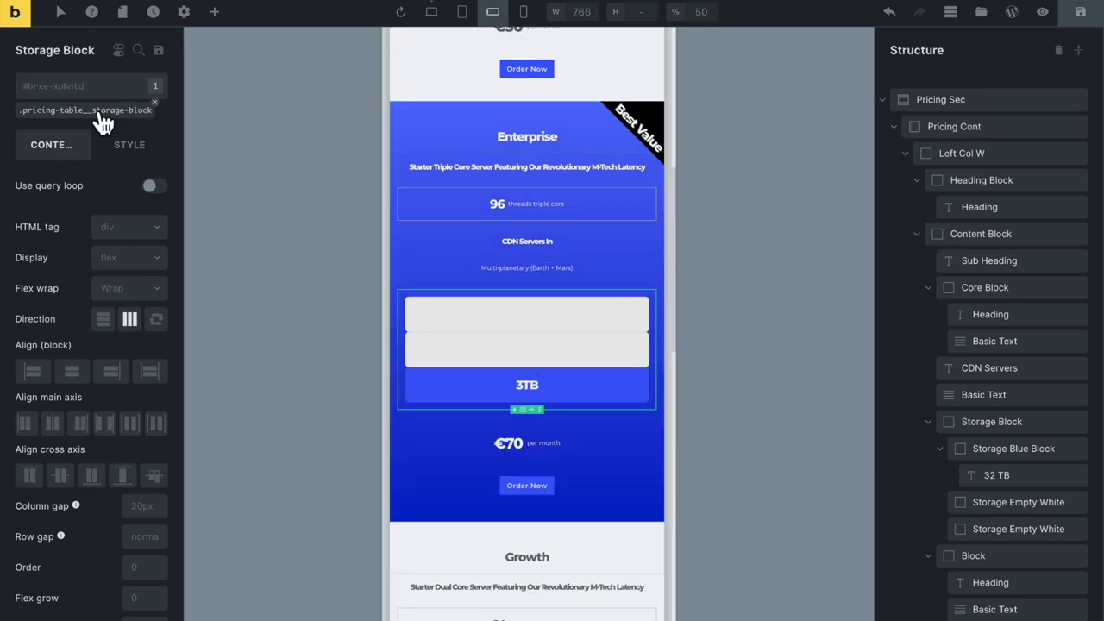
scroll(91, 374, down, 1)
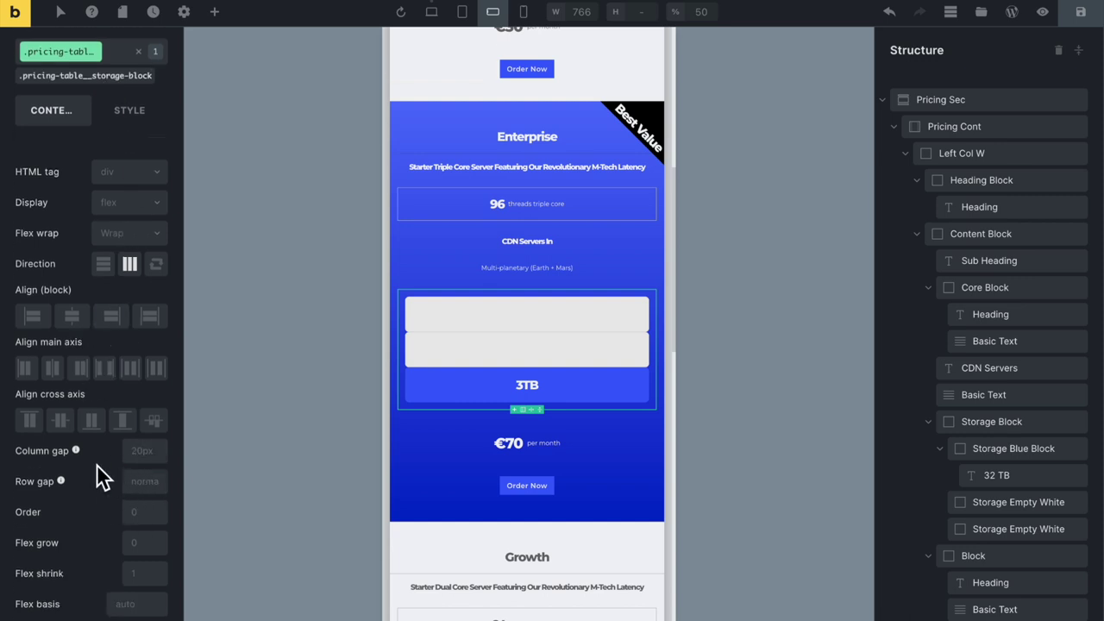
click(144, 483)
text(20px)
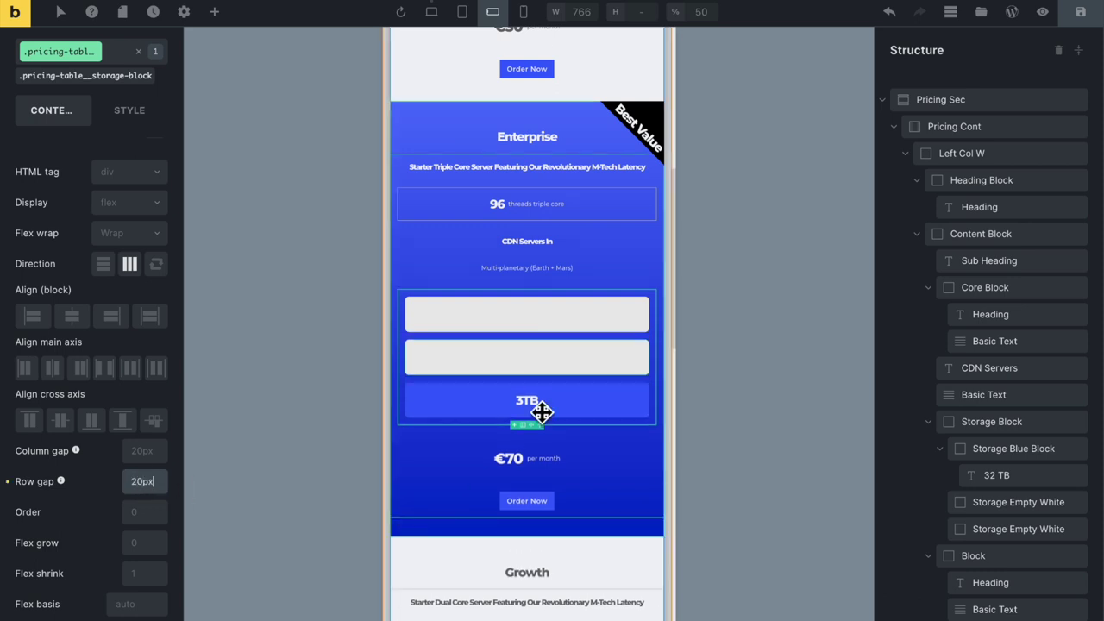
scroll(551, 420, down, 1)
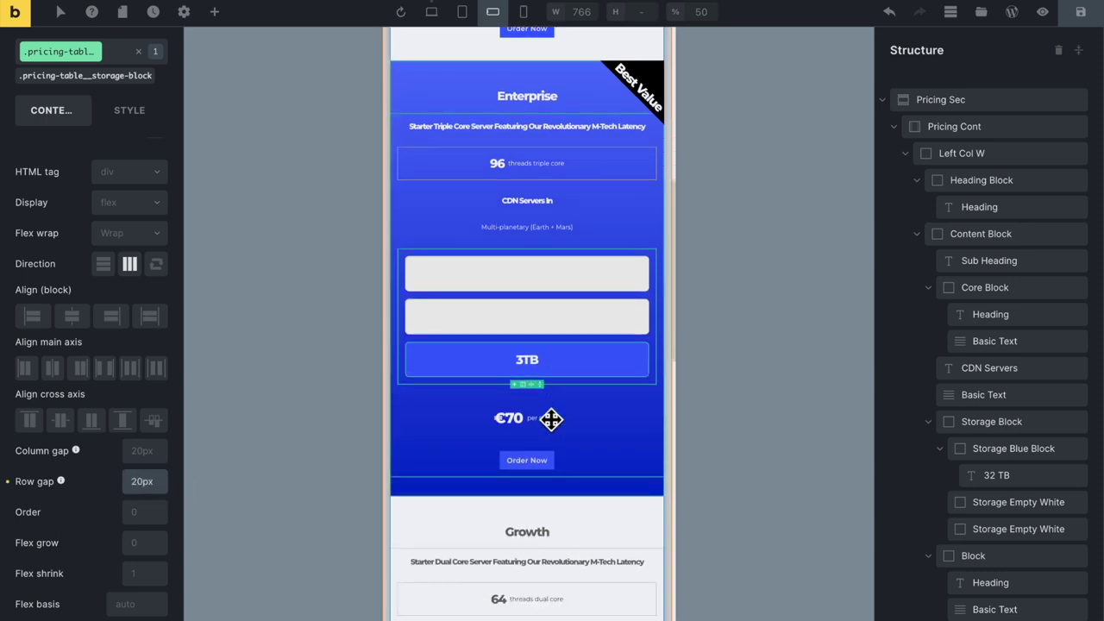
Set the display of the pricing-table__white-block class to none at the mobile landscape breakpoint
click(611, 285)
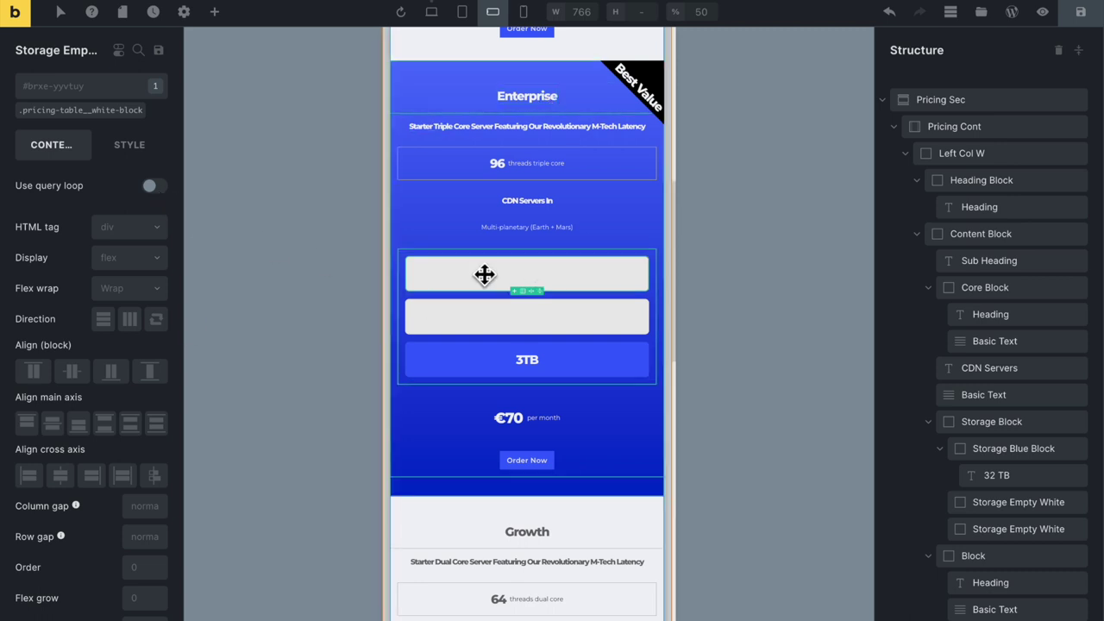
click(117, 112)
click(143, 148)
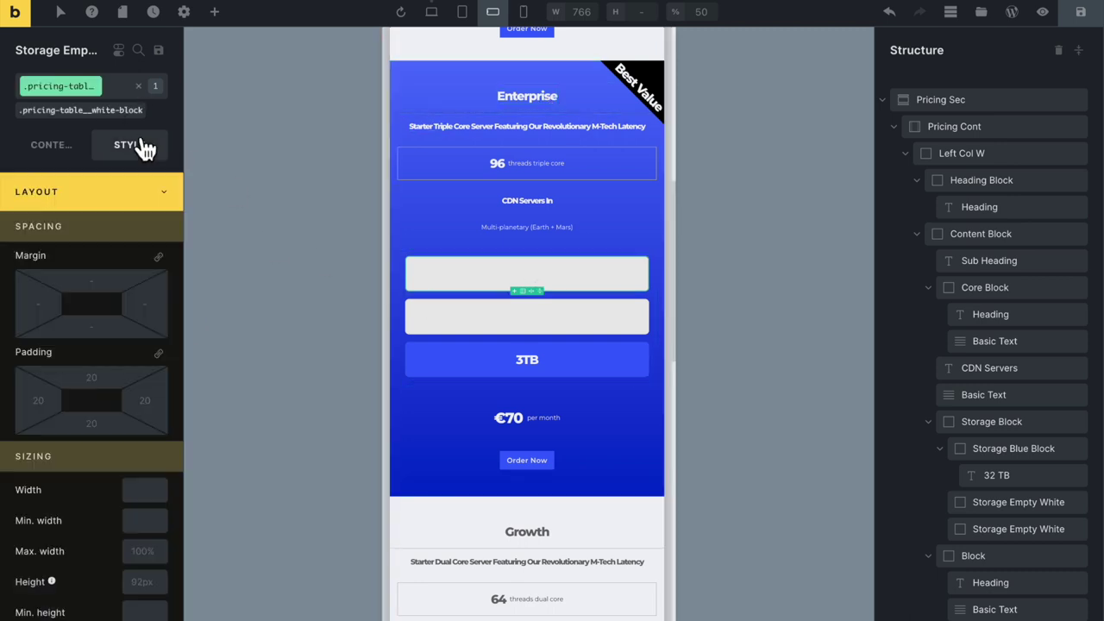
scroll(129, 324, down, 5)
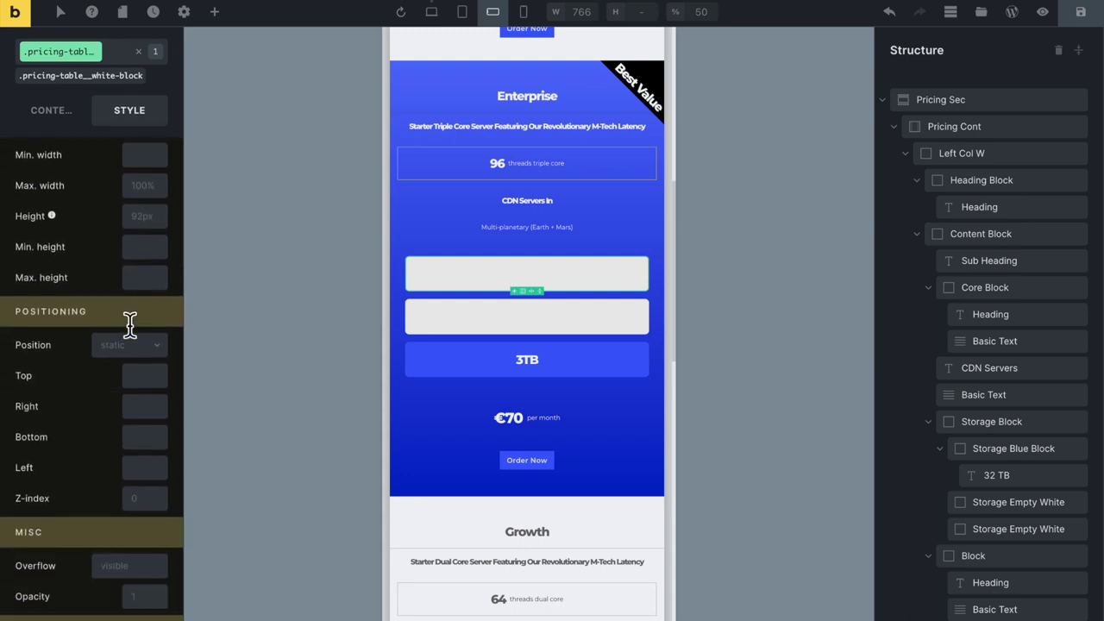
scroll(129, 324, down, 8)
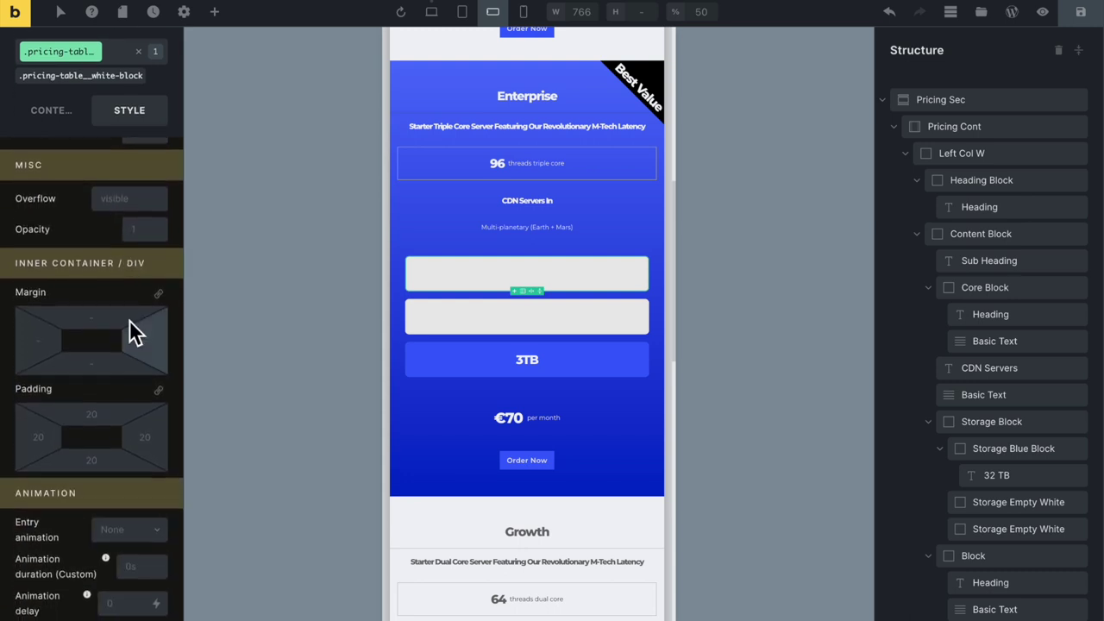
scroll(129, 320, up, 3)
click(56, 114)
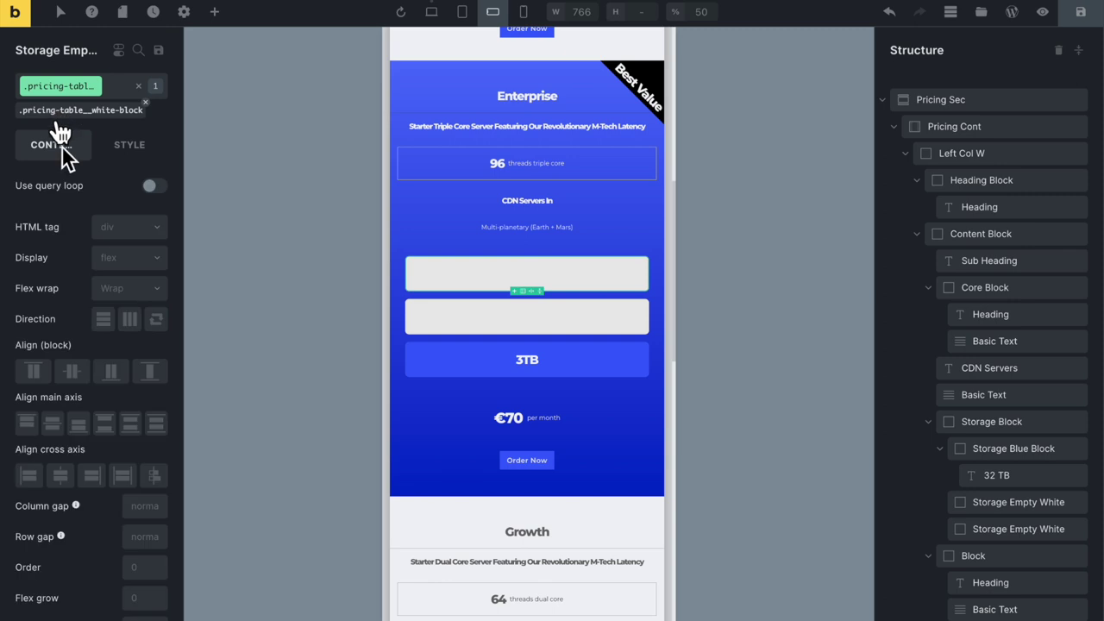
click(138, 258)
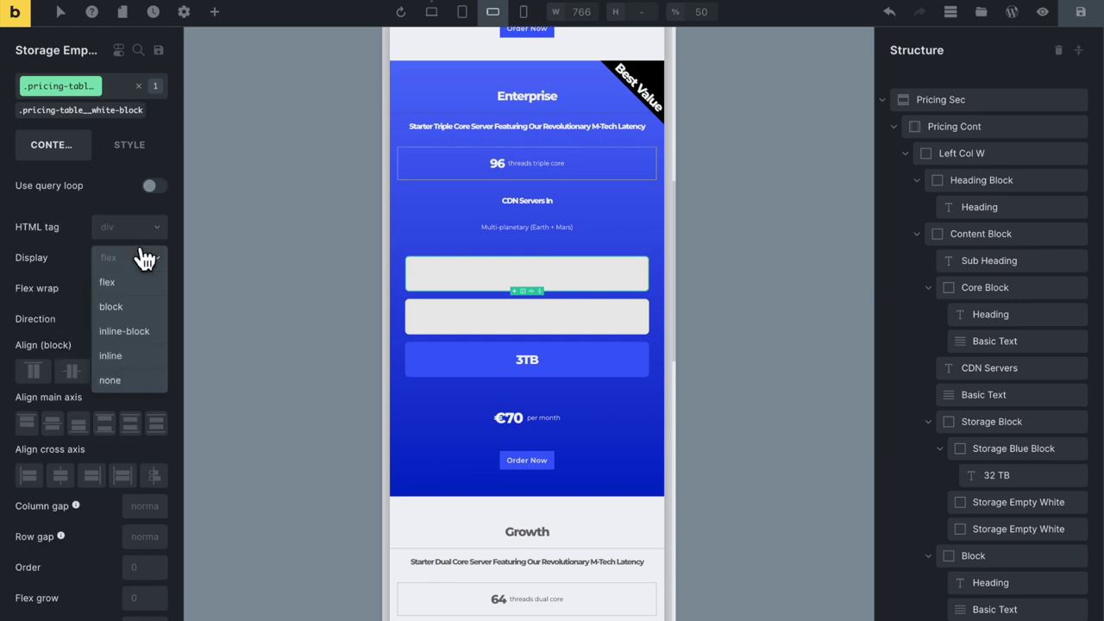
click(111, 380)
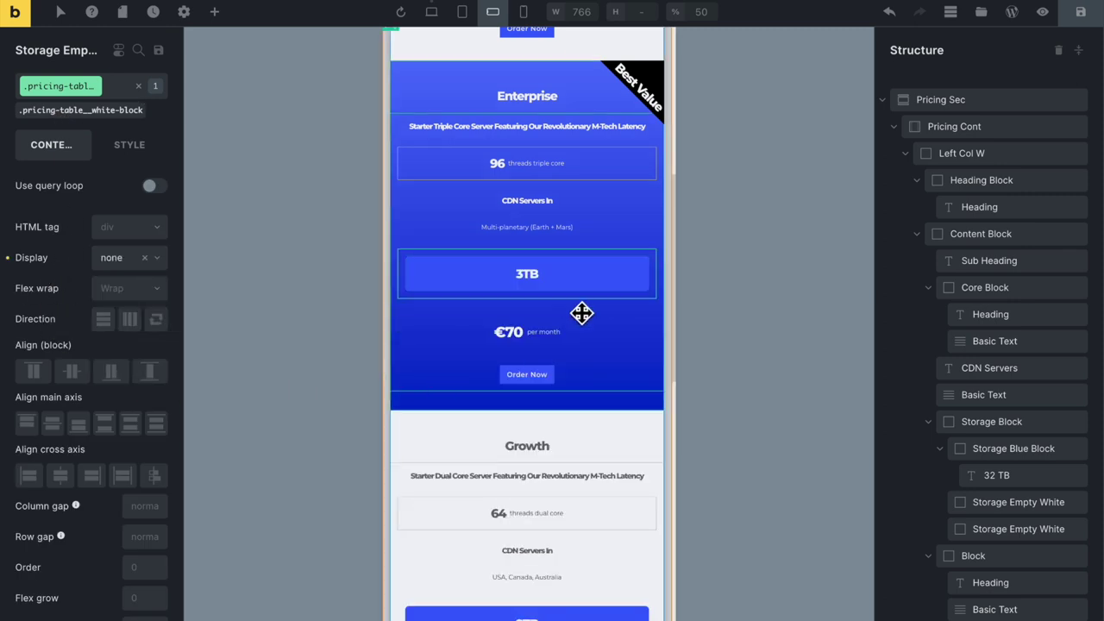
Examine the pricing columns' storage blocks at the mobile landscape and mobile portrait breakpoints
scroll(575, 273, up, 3)
scroll(574, 273, up, 1)
scroll(592, 249, down, 5)
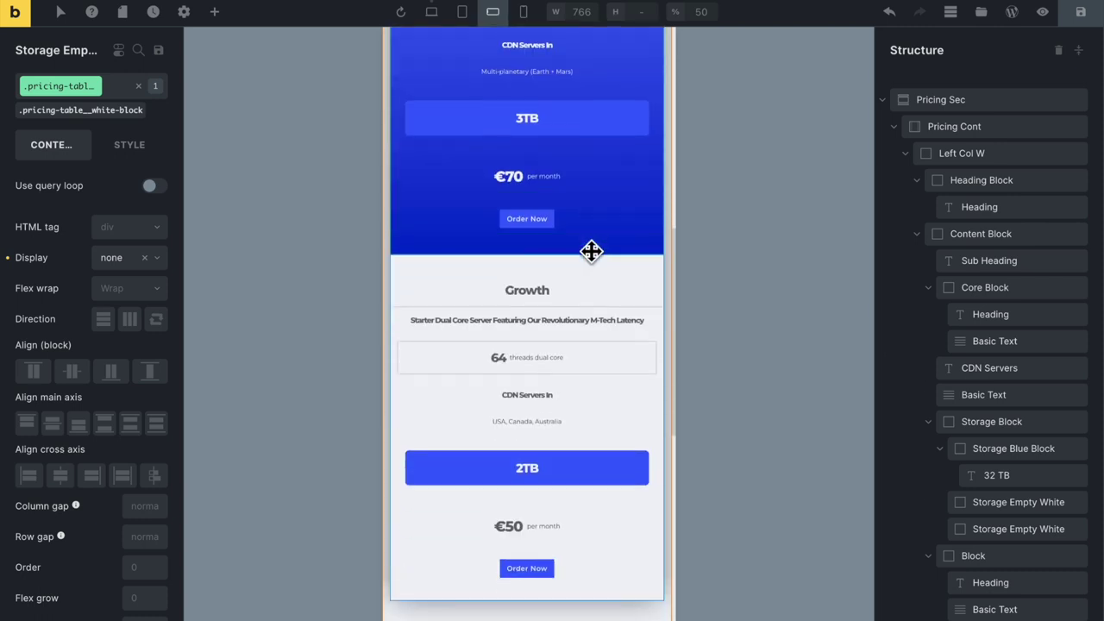
scroll(566, 500, up, 5)
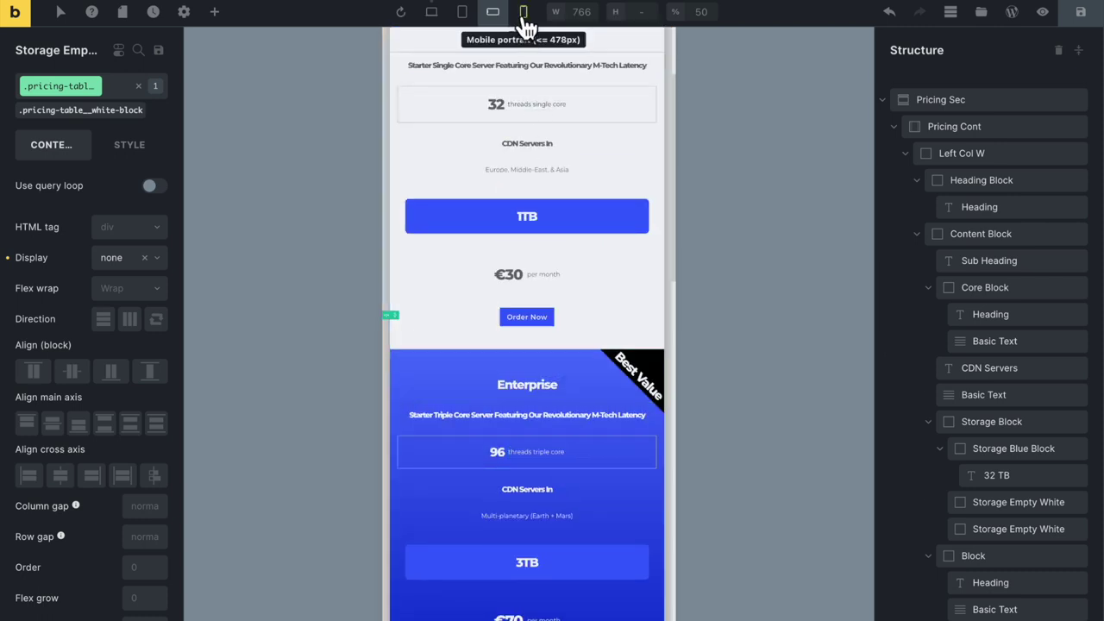
click(523, 12)
scroll(545, 281, up, 2)
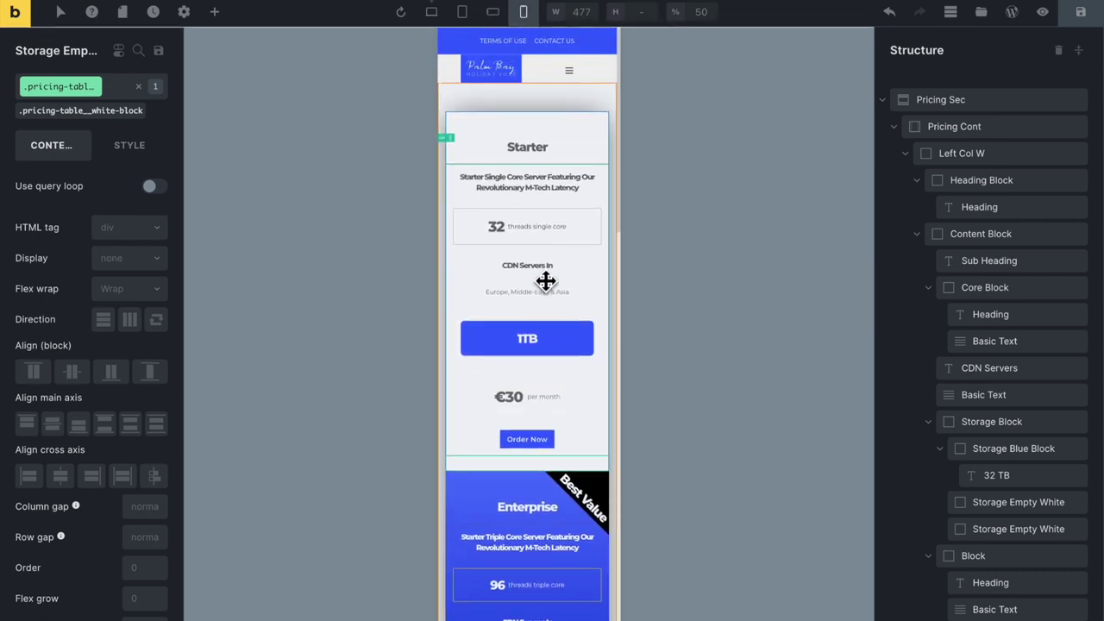
Set the height of the pricing-table__white-block class to 120px at the tablet portrait breakpoint
click(463, 13)
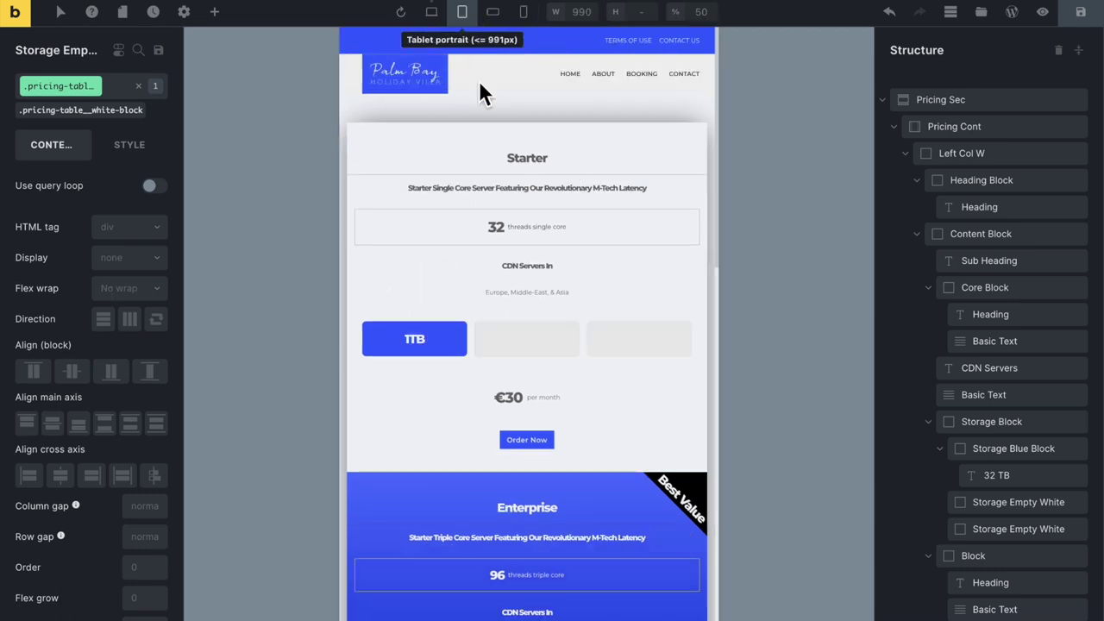
scroll(520, 247, down, 2)
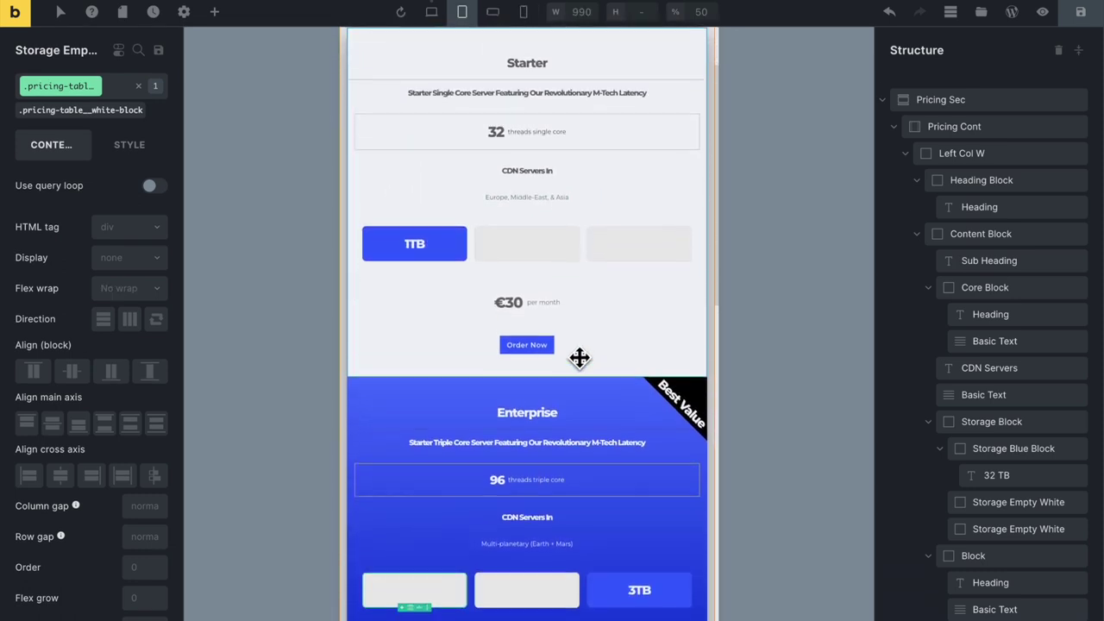
scroll(578, 358, down, 5)
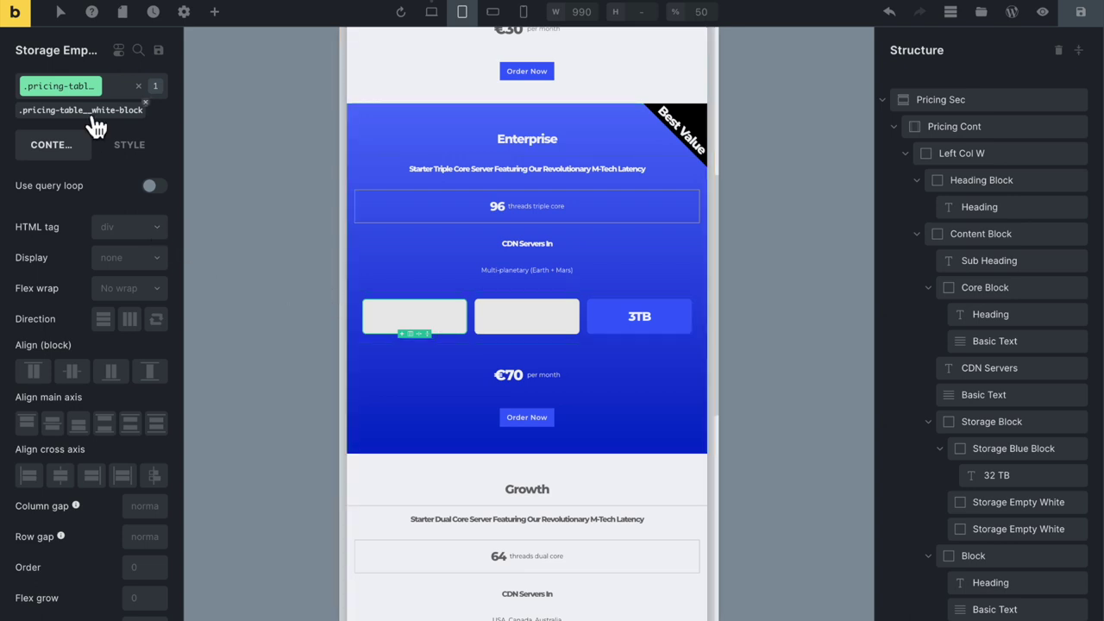
click(131, 146)
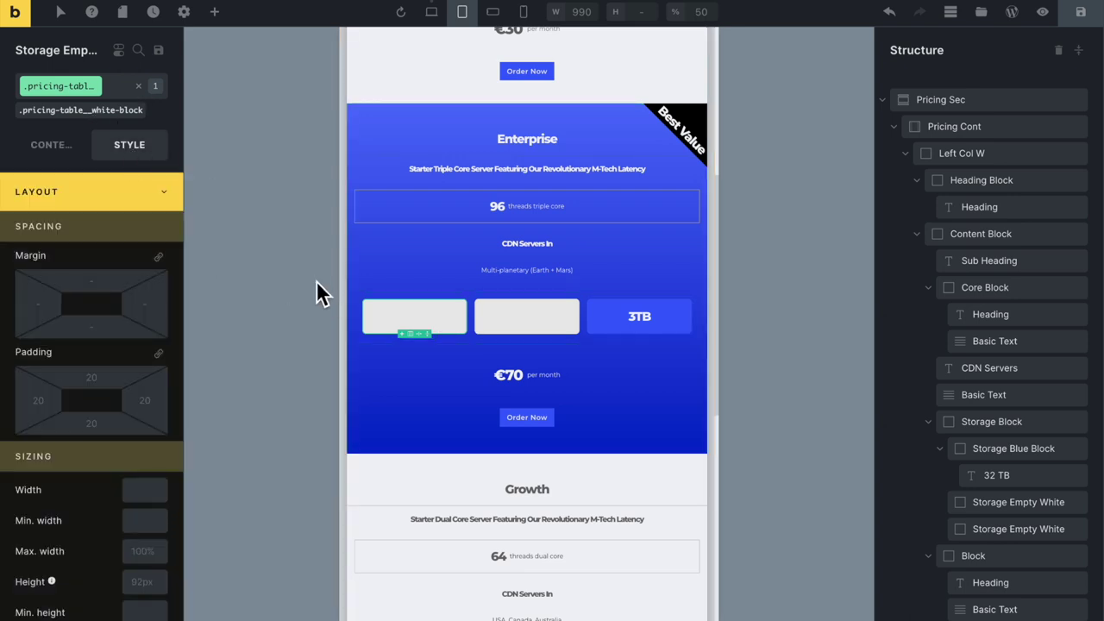
click(152, 587)
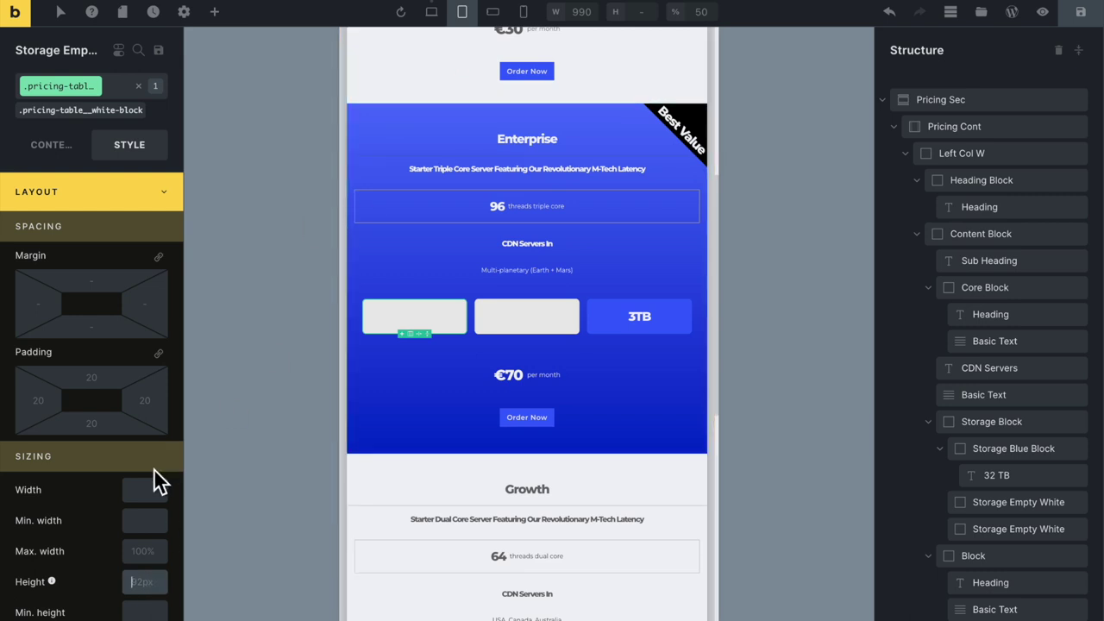
text(120)
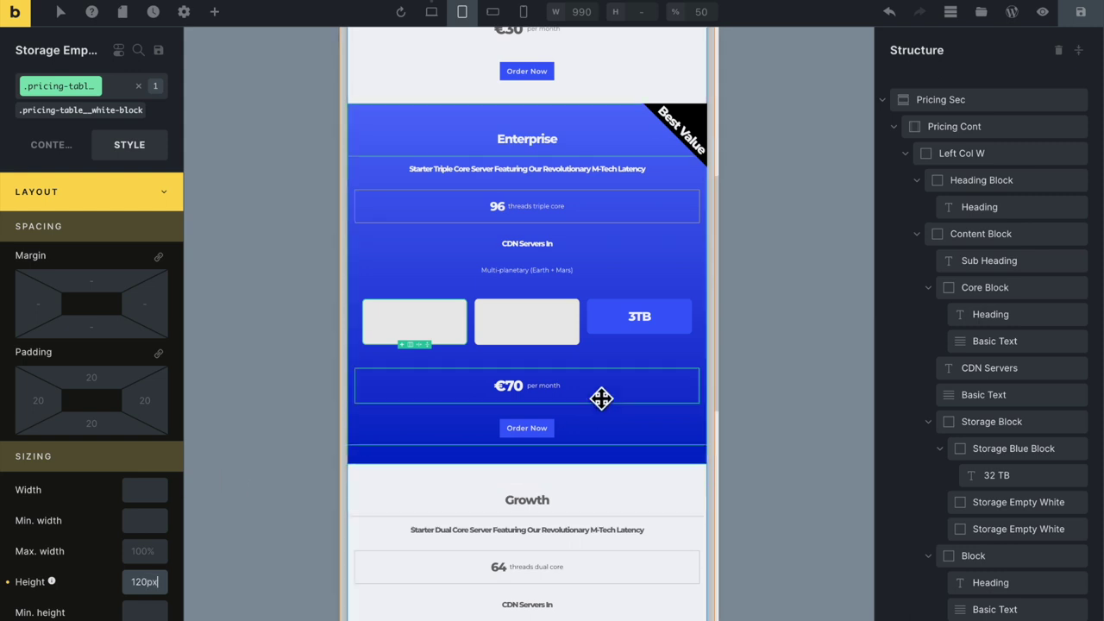
click(609, 326)
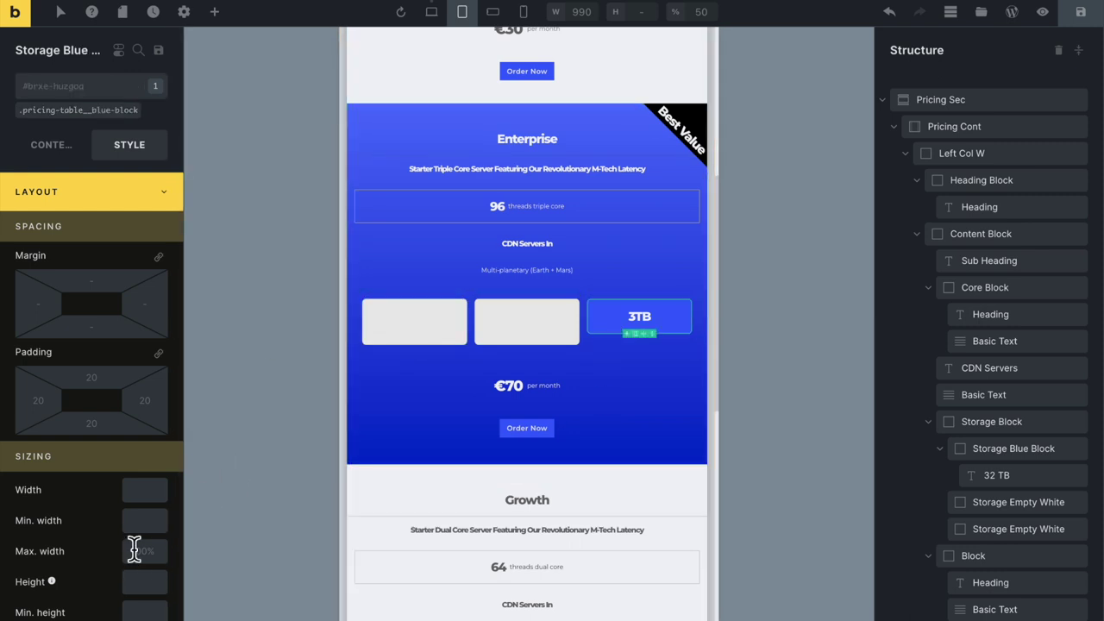
click(148, 587)
text(120px)
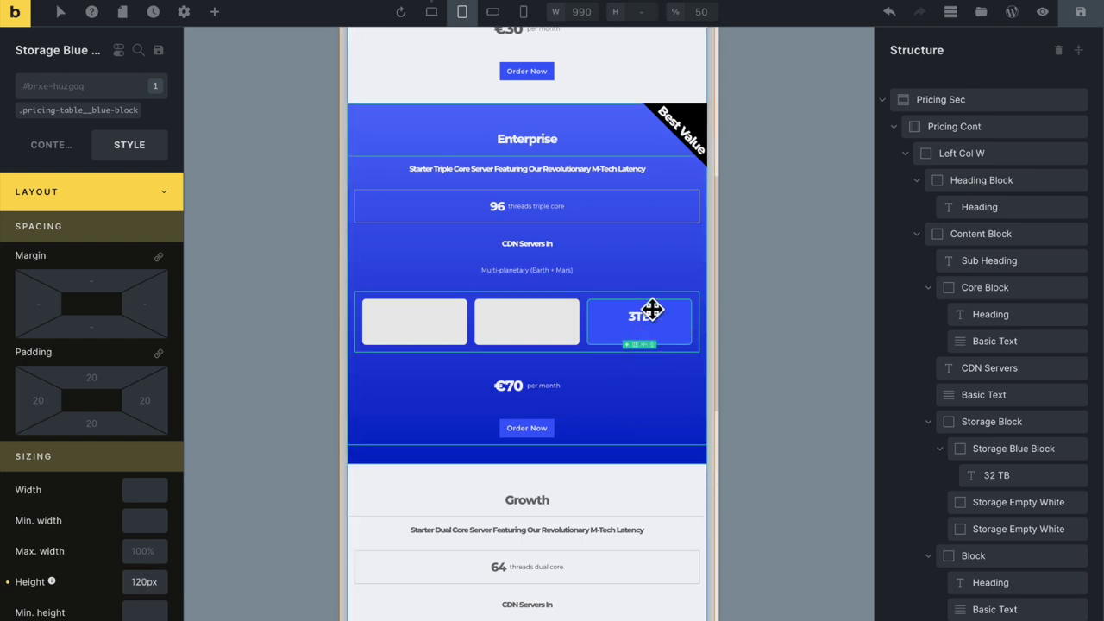
click(435, 12)
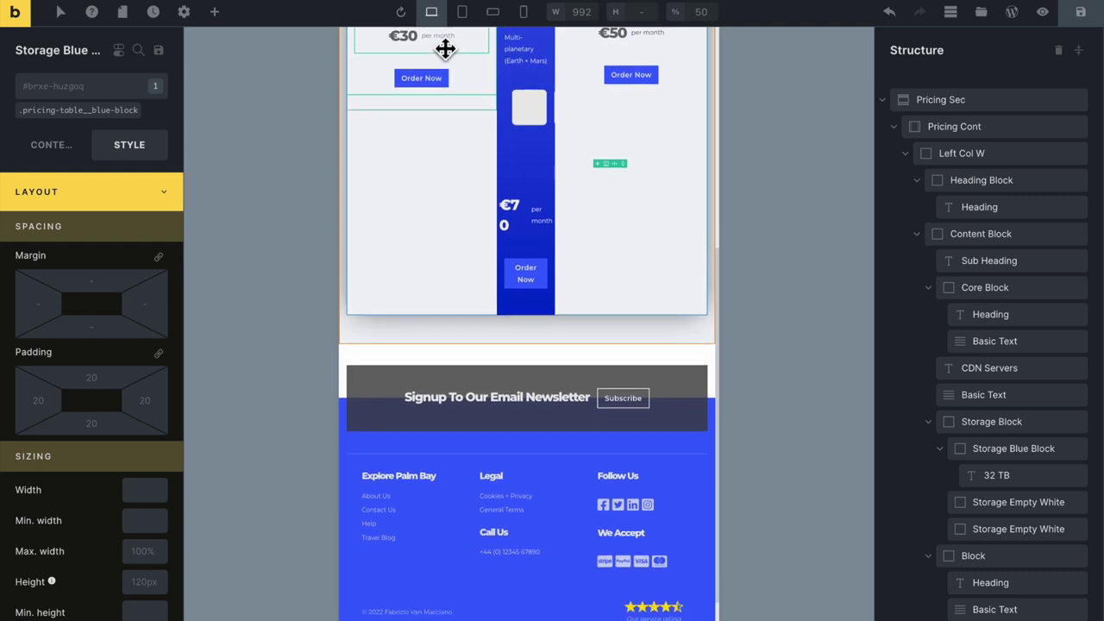
click(463, 17)
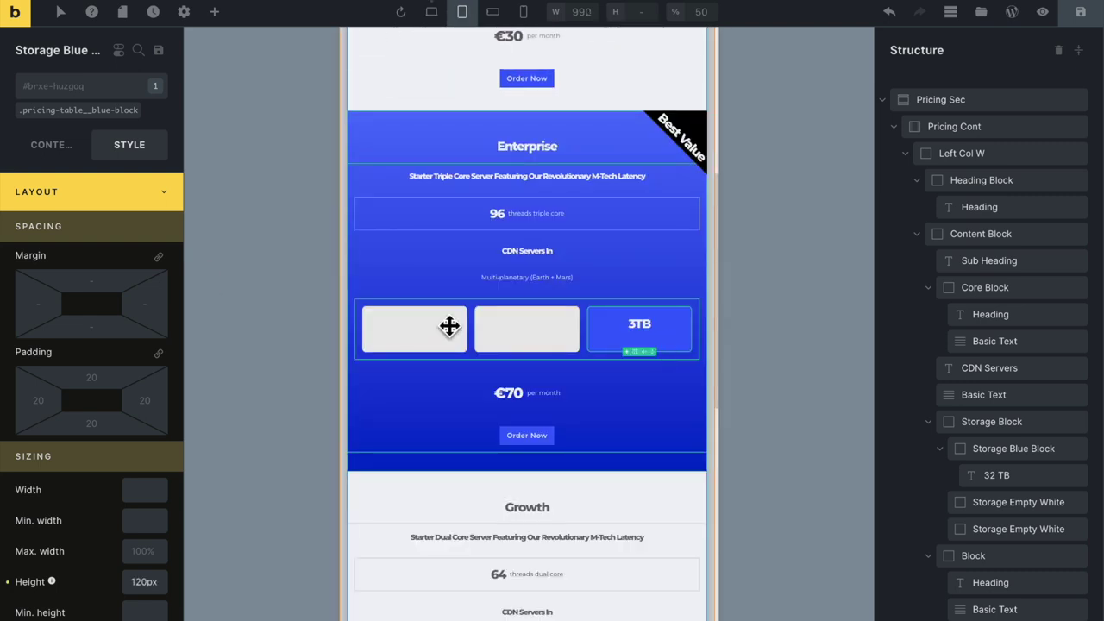
double_click(145, 583)
key(BackSpace)
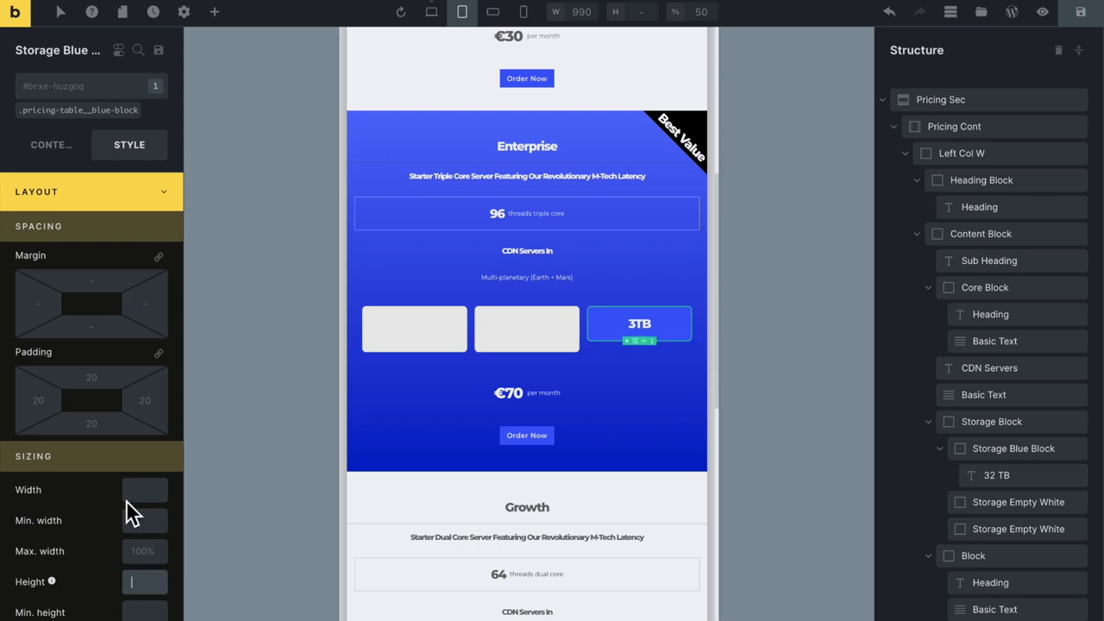
Set the height of the pricing-table__blue-block class to 120px at tablet portrait and check the white block's class height
click(101, 112)
click(148, 584)
text(120px)
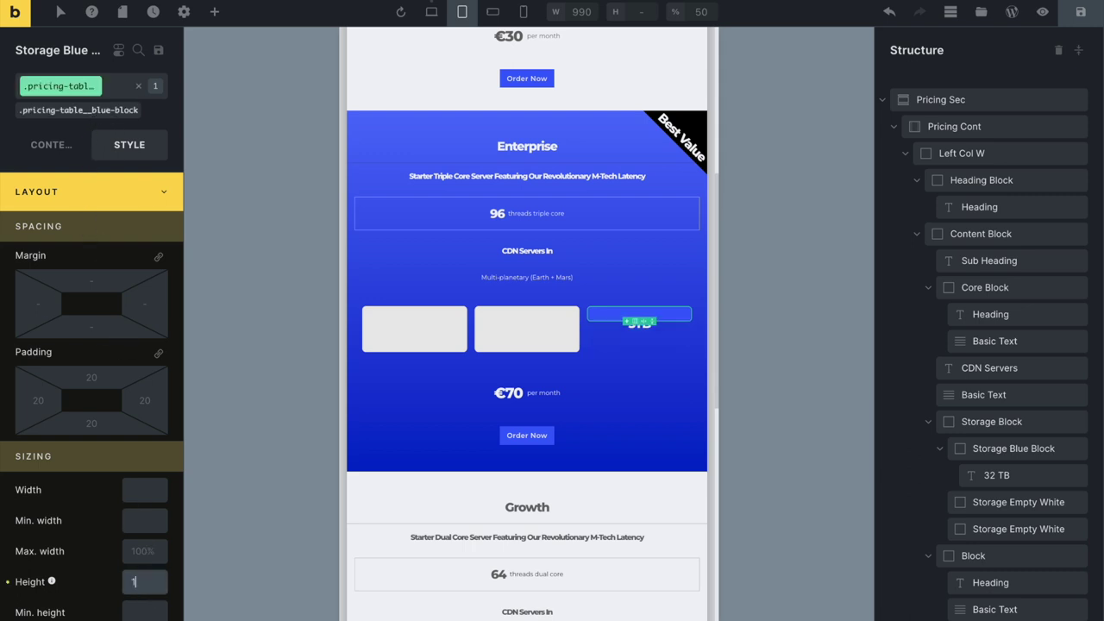
click(547, 343)
click(97, 111)
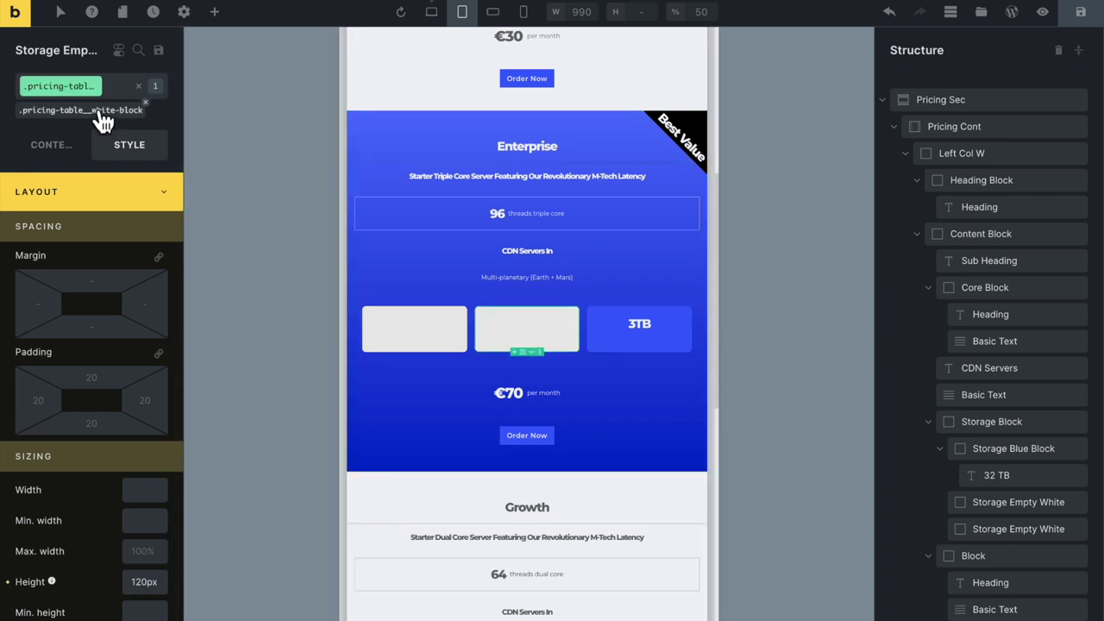
Center the content of the pricing-table__blue-block class along the main axis at the tablet portrait breakpoint
click(688, 343)
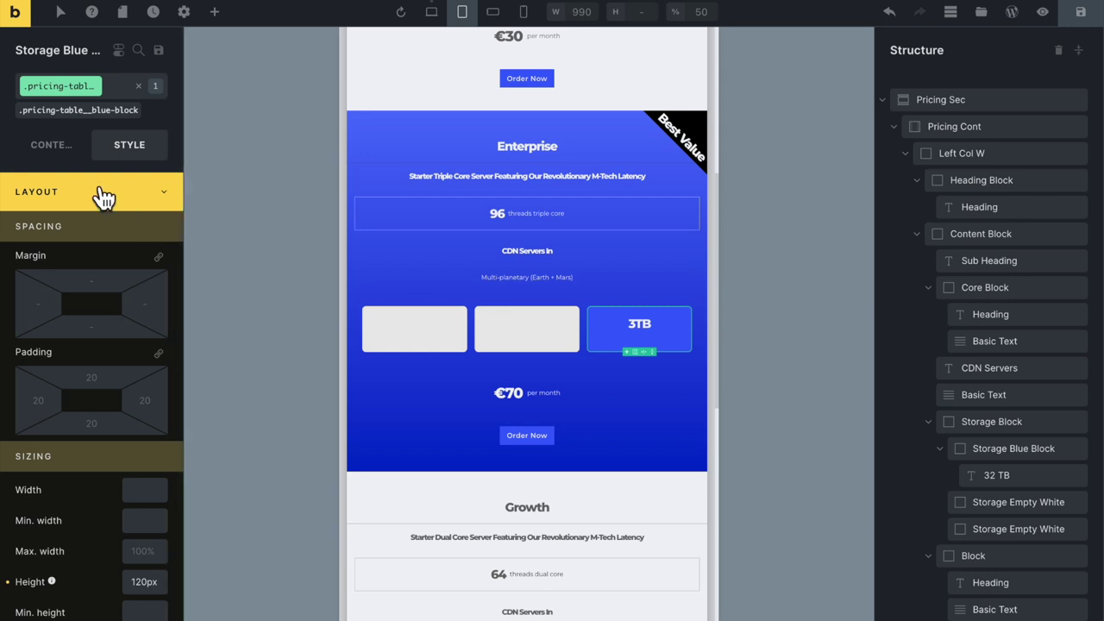
click(69, 161)
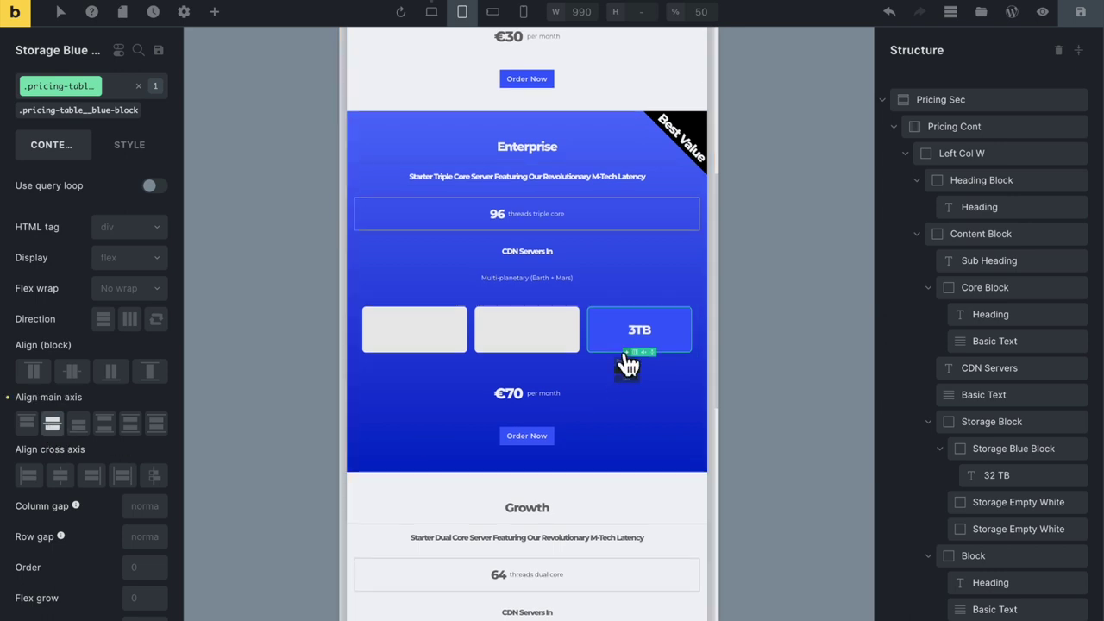
scroll(626, 357, up, 3)
scroll(626, 355, up, 1)
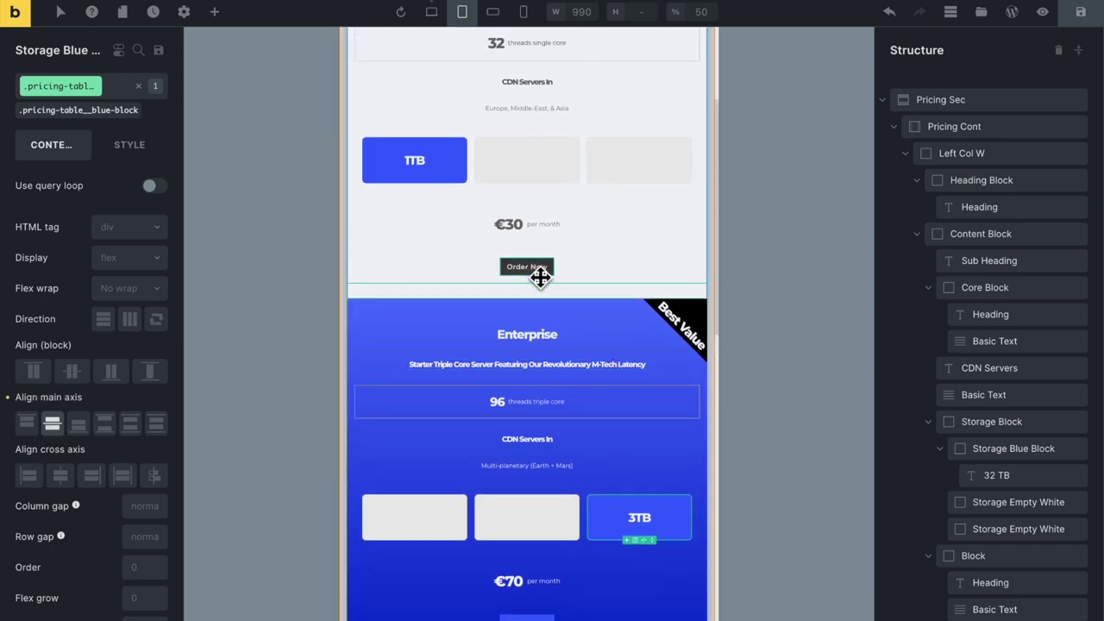
scroll(541, 276, up, 4)
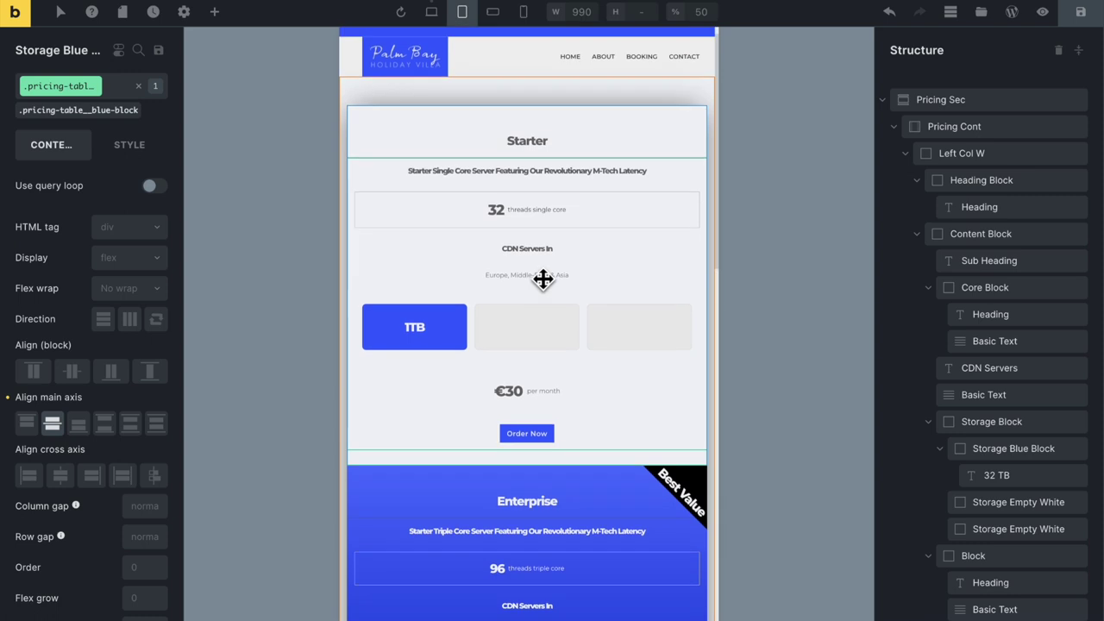
Set the font size of the Starter heading's pricing-table__heading-h2 class to 50px at the tablet portrait breakpoint
click(540, 164)
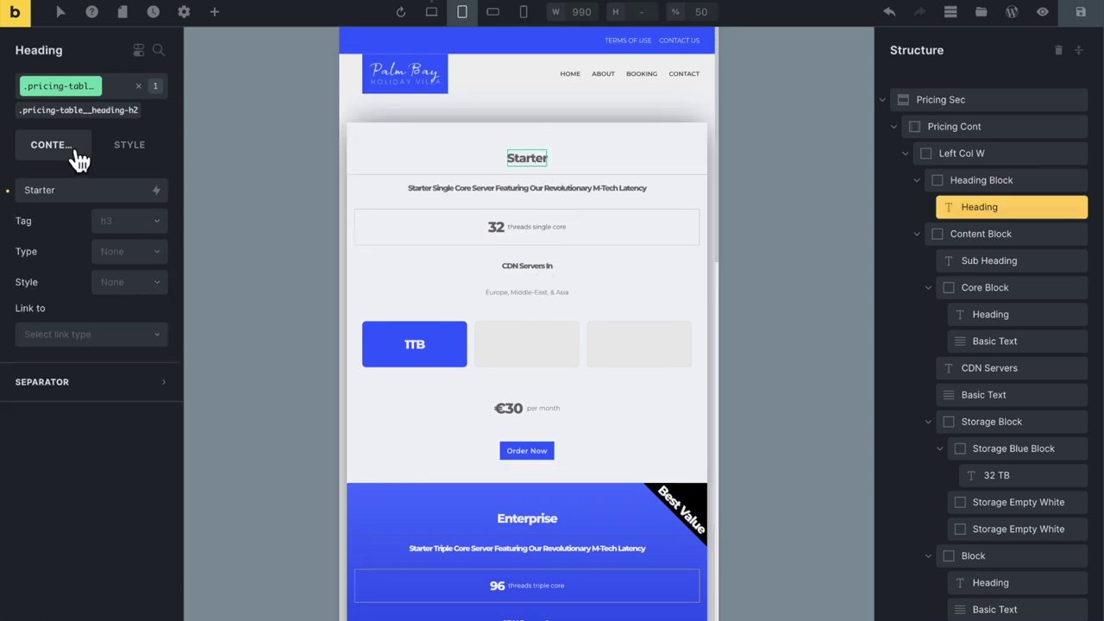
click(131, 151)
click(134, 191)
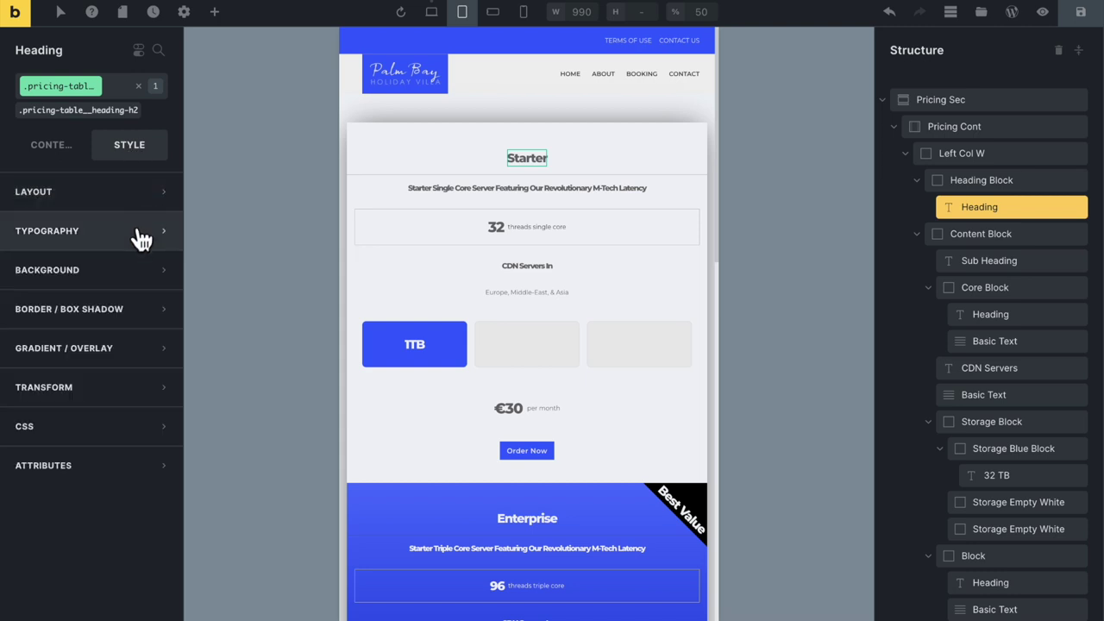
click(141, 234)
click(151, 302)
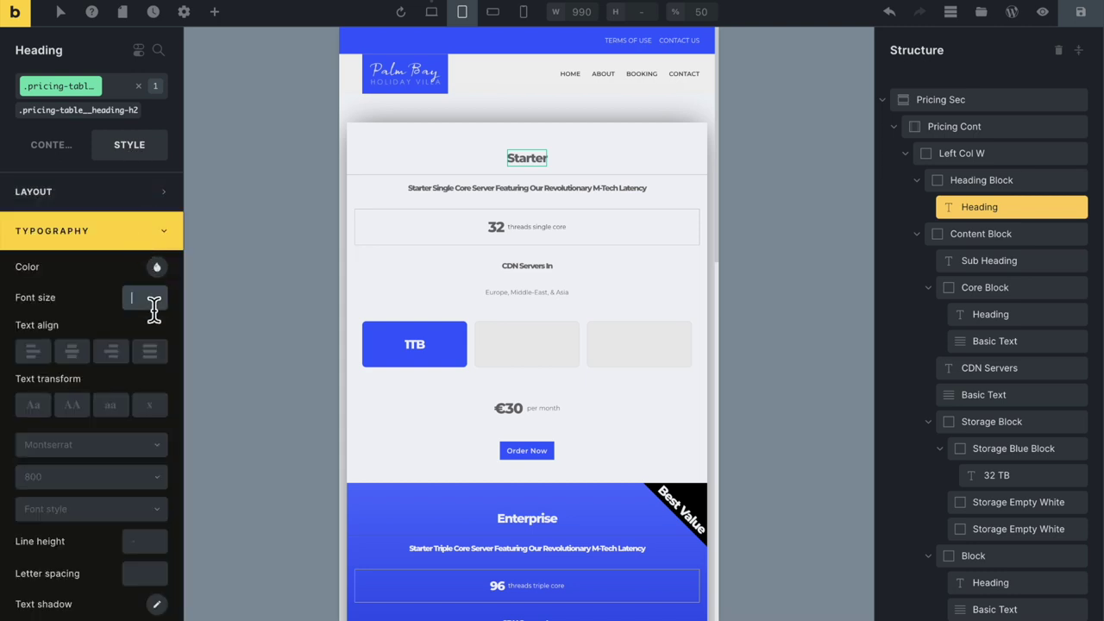
text(50pc)
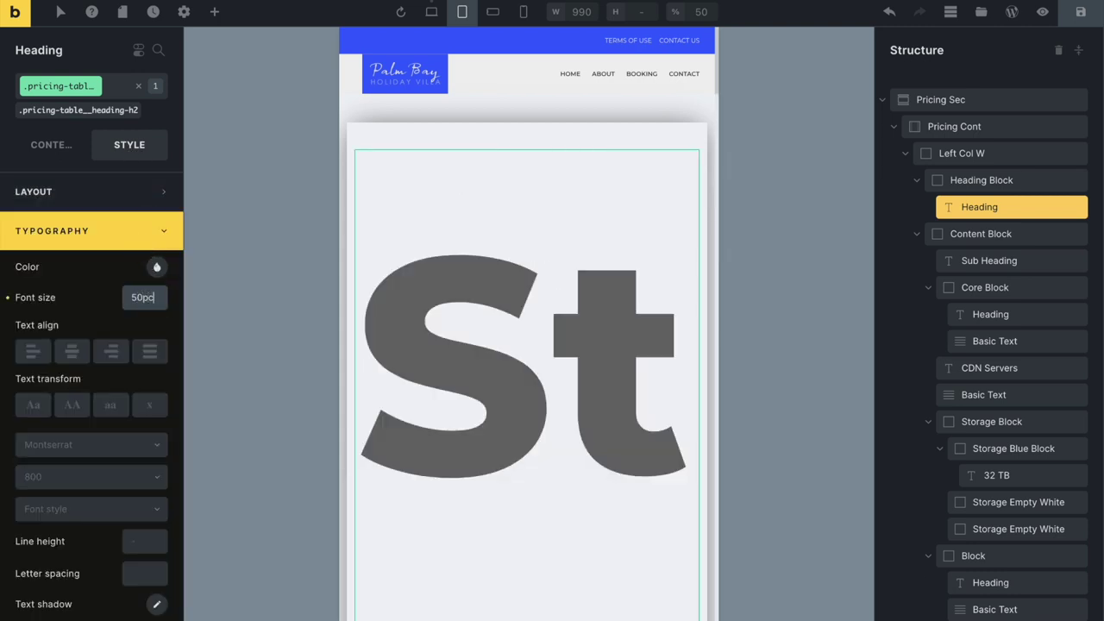
key(BackSpace)
text(x)
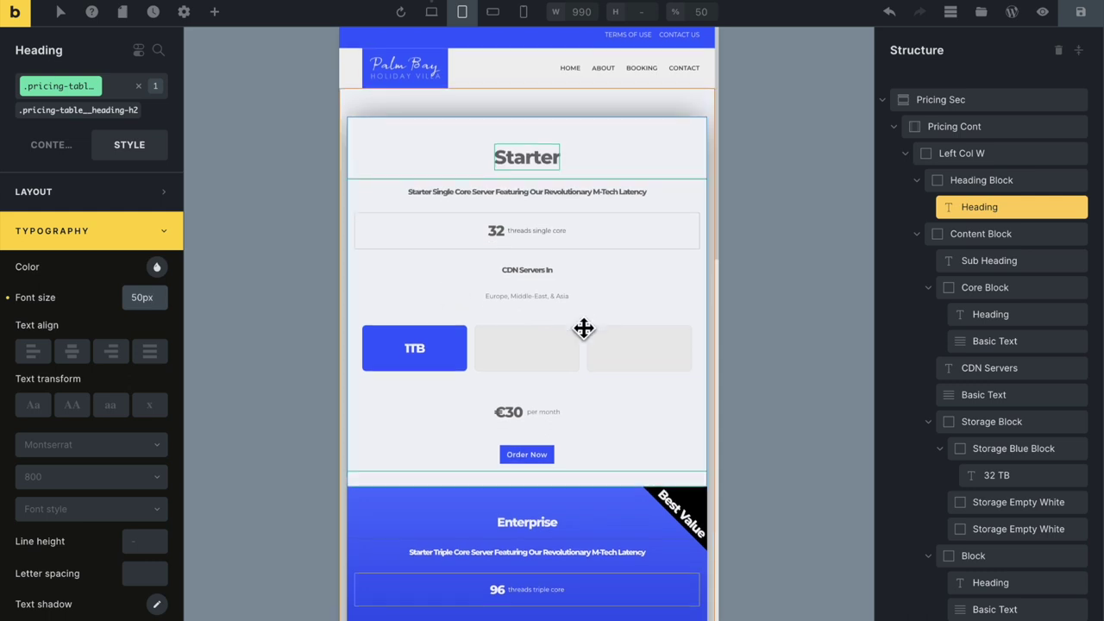
Review the plan headings down the page at tablet portrait, then at the mobile landscape breakpoint
scroll(584, 327, down, 5)
scroll(584, 328, down, 4)
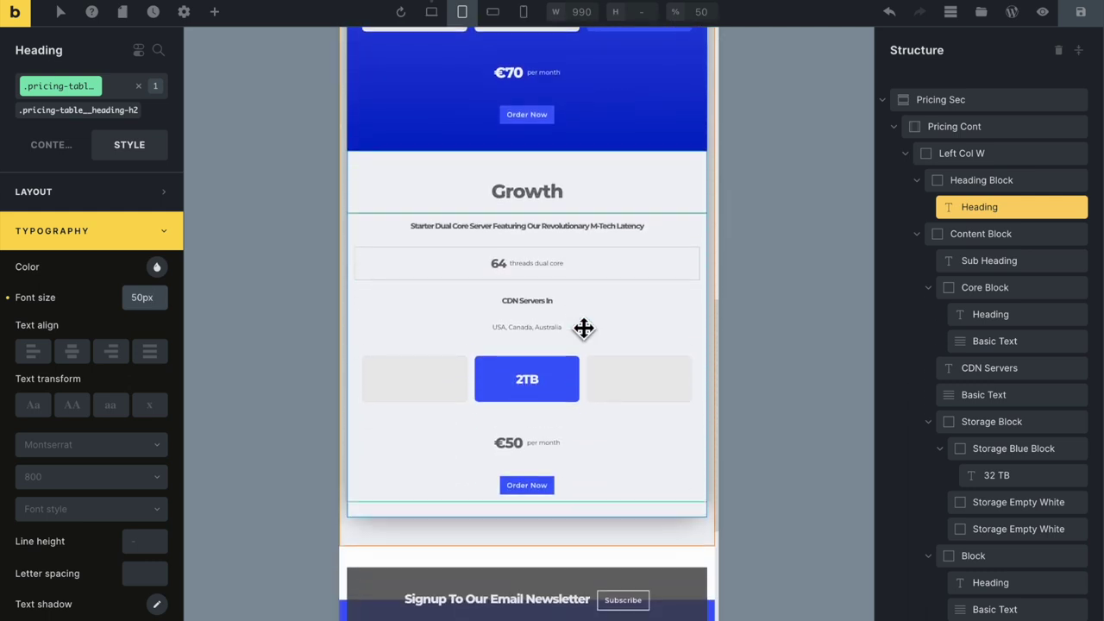
scroll(583, 328, up, 5)
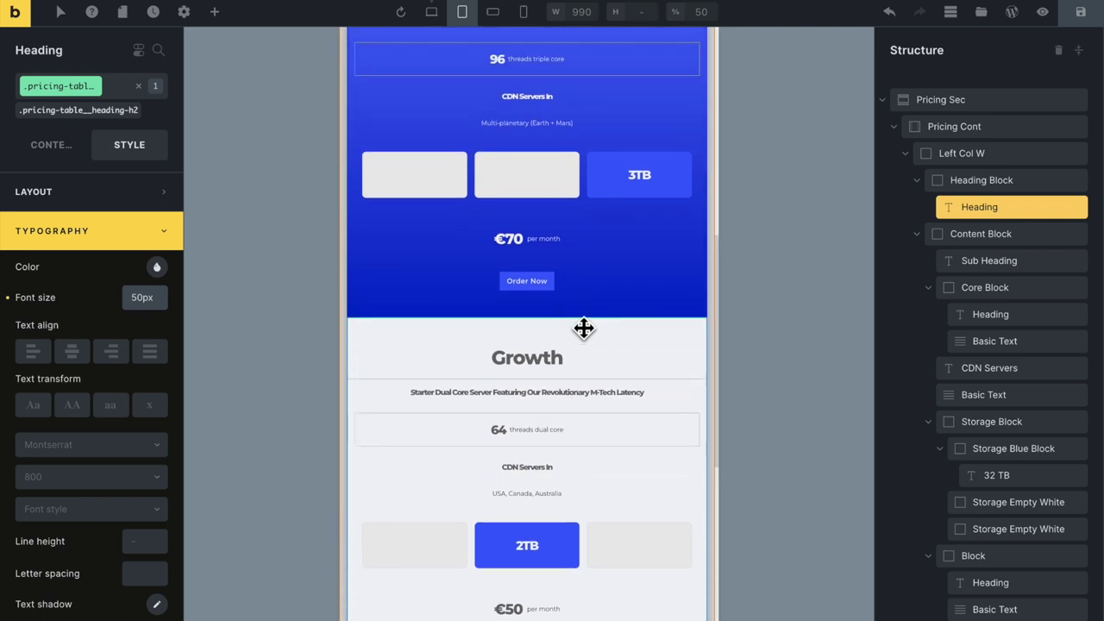
click(492, 11)
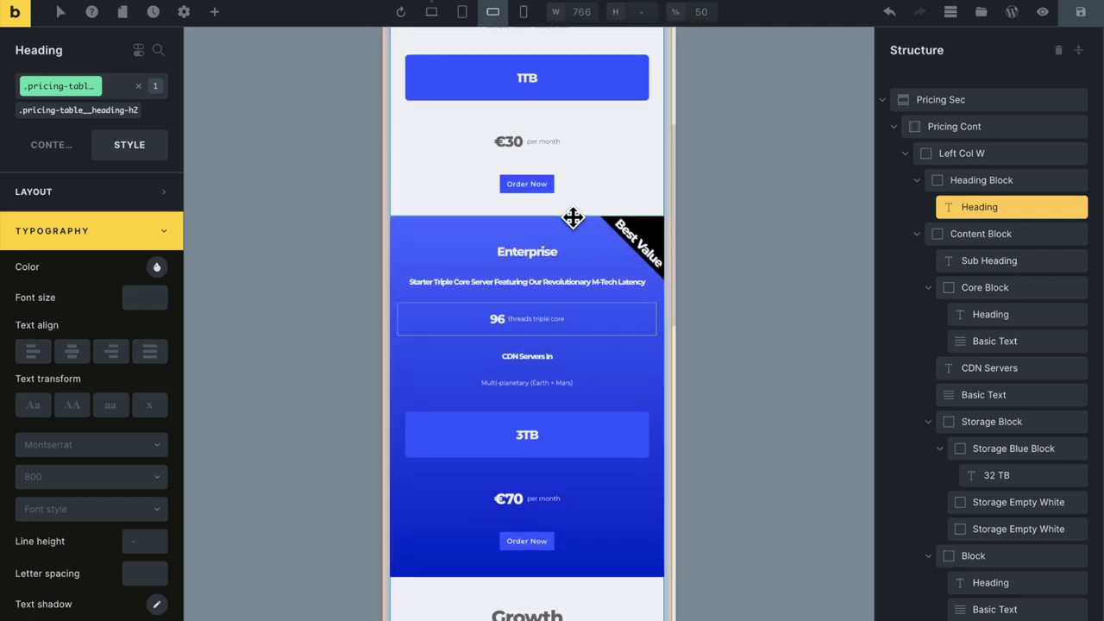
Switch the canvas to the desktop breakpoint, set the preview width to 1280, and save the template
click(431, 11)
click(1080, 11)
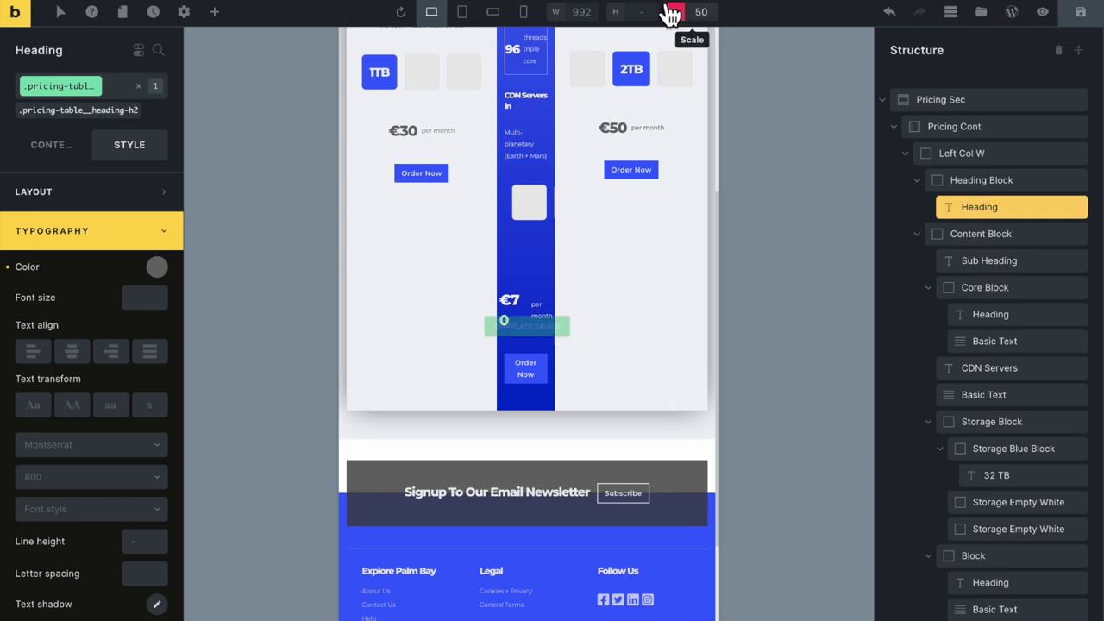
text(1)
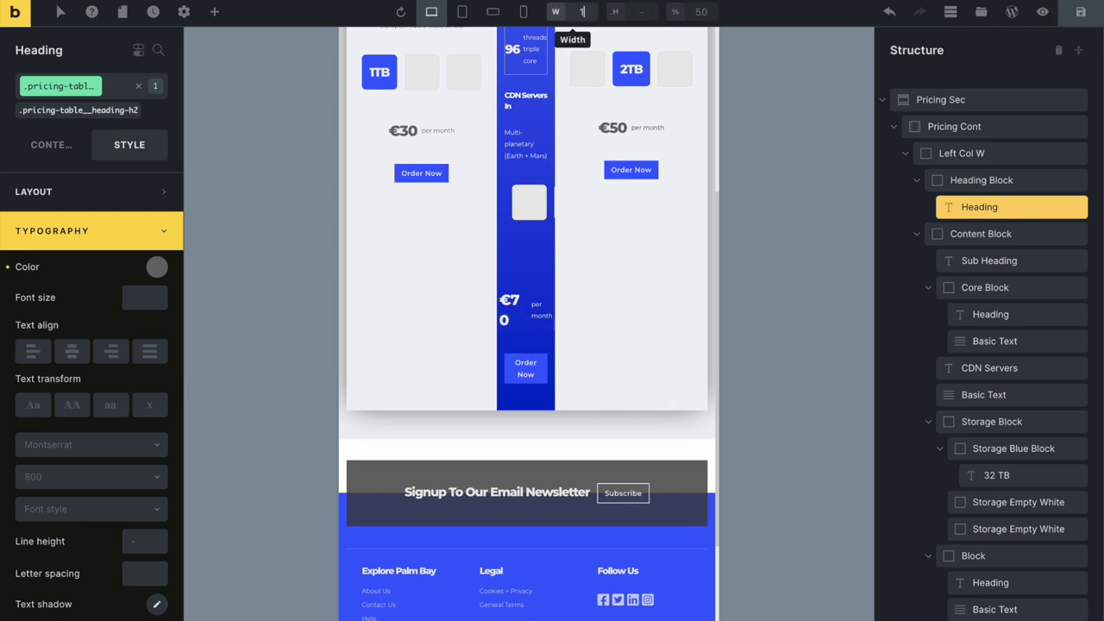
text(280)
key(Return)
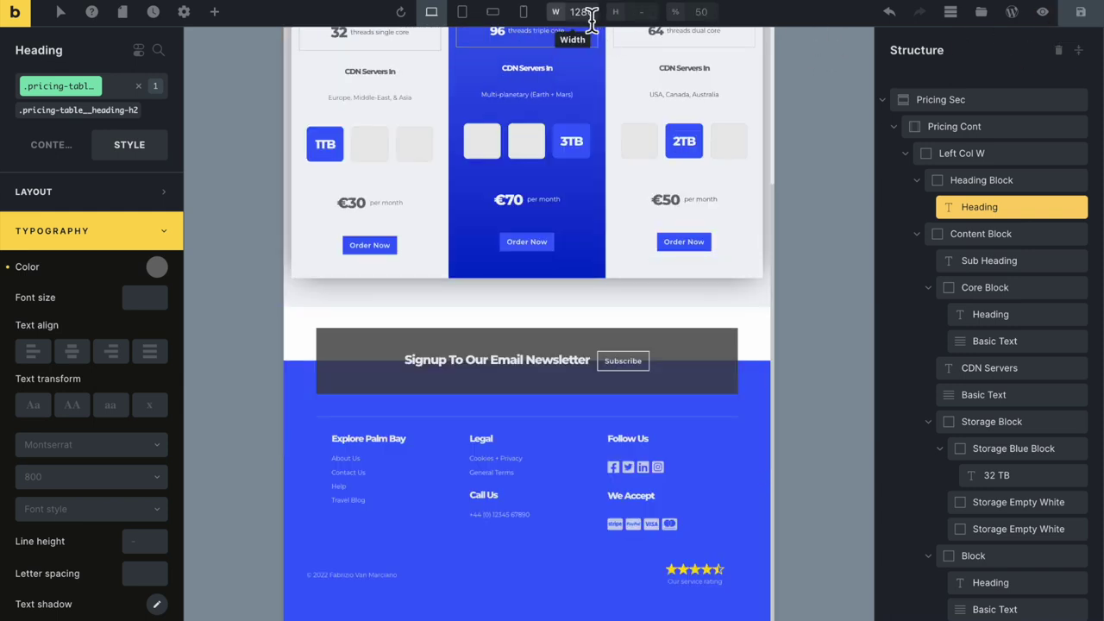
click(706, 12)
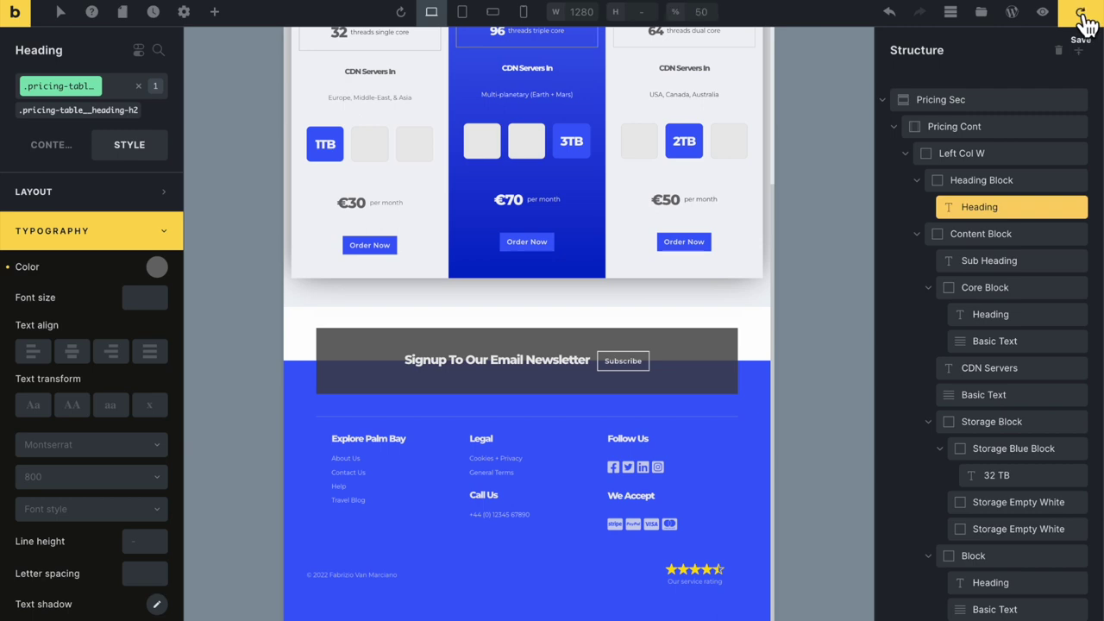
click(1083, 18)
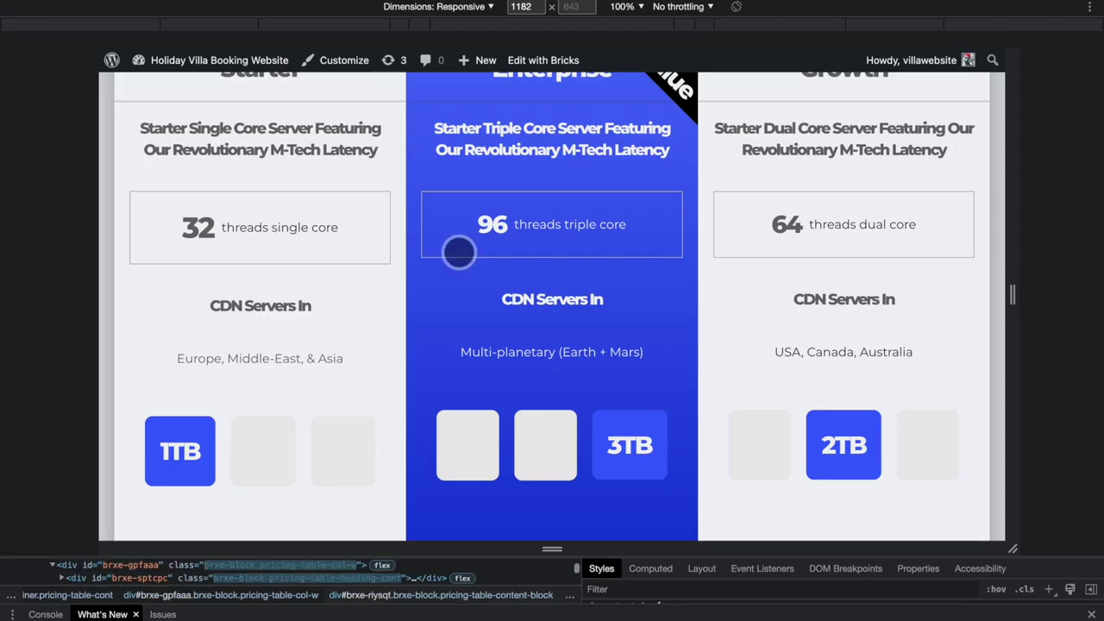
On the live page in the browser, resize the responsive preview to about 1278 by 397 pixels, then close the developer tools
scroll(458, 250, up, 1)
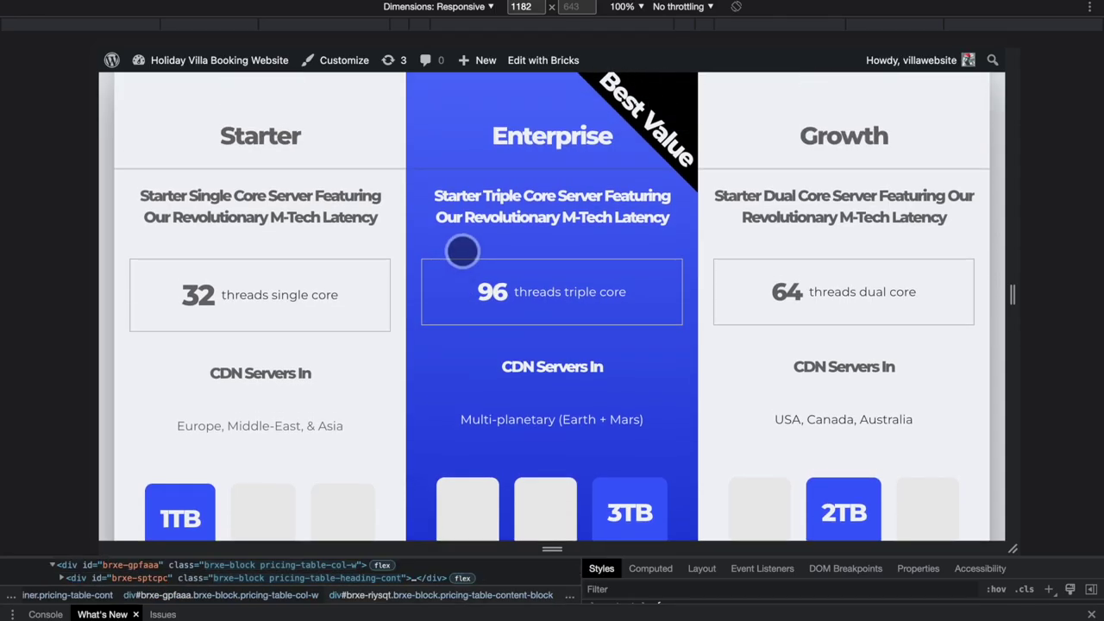
drag(1016, 317, 1062, 316)
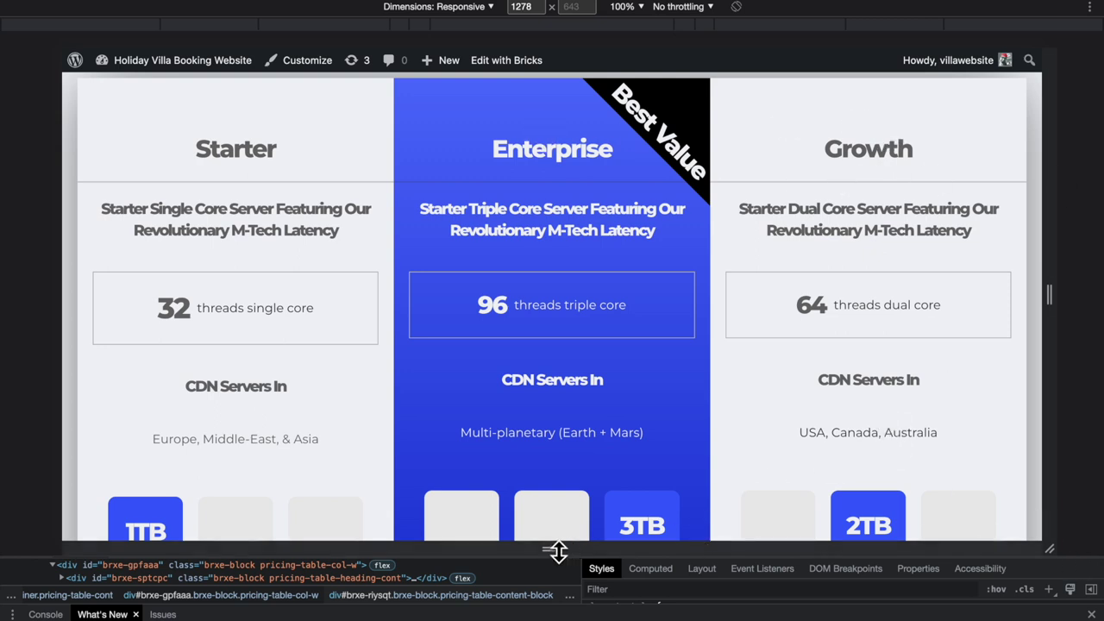
drag(557, 550, 587, 342)
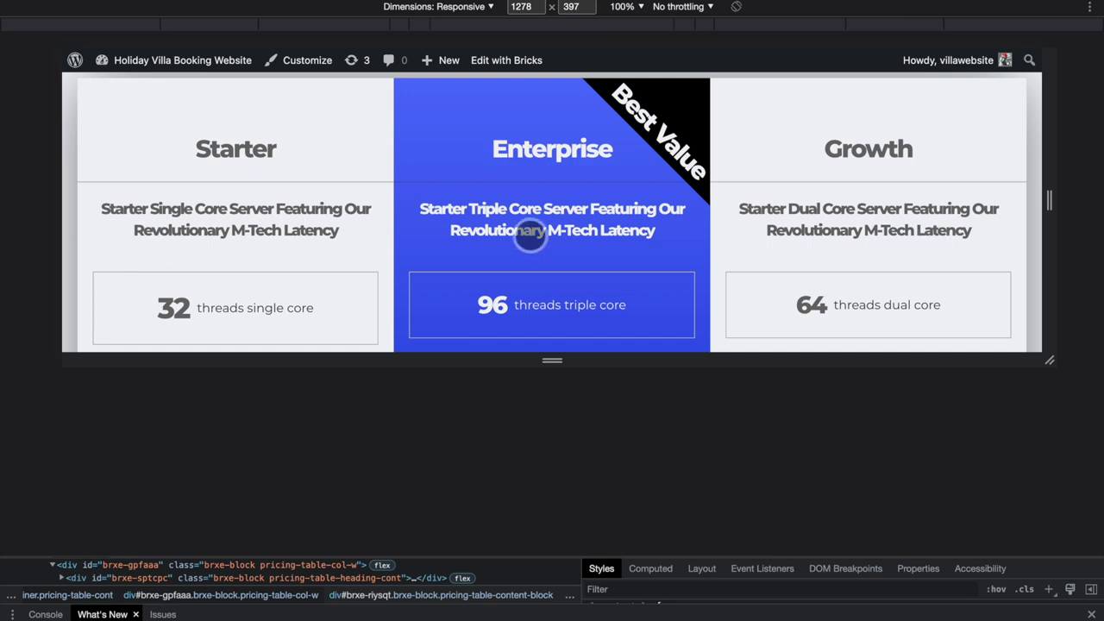
scroll(909, 259, up, 1)
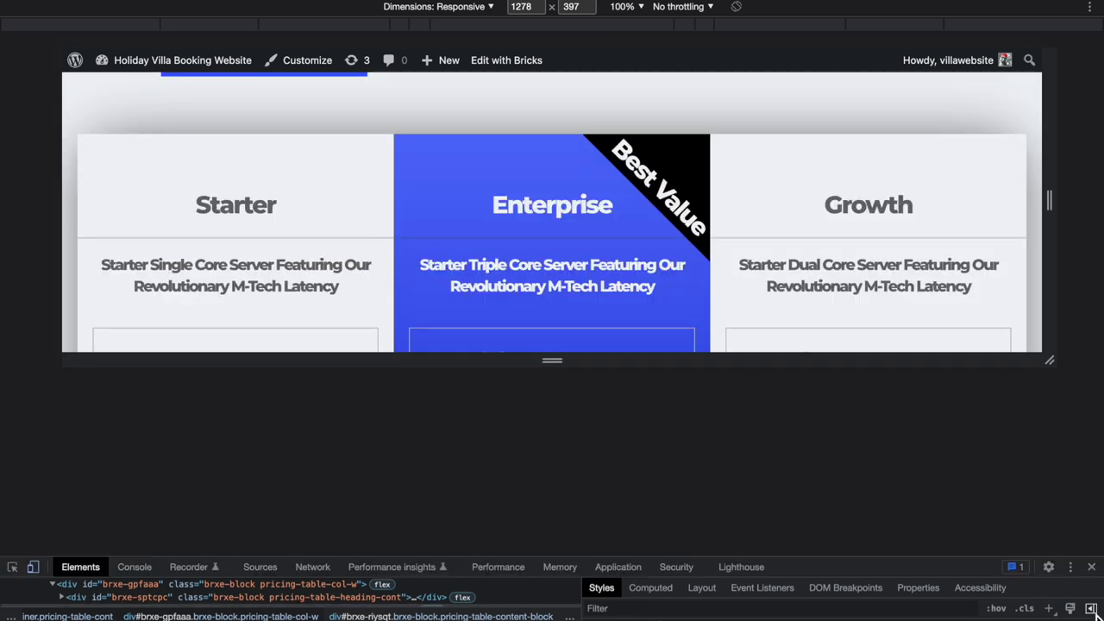
click(1091, 567)
Examine the three pricing columns on the live page at full desktop width, from the plan headings to the order buttons
scroll(869, 399, down, 2)
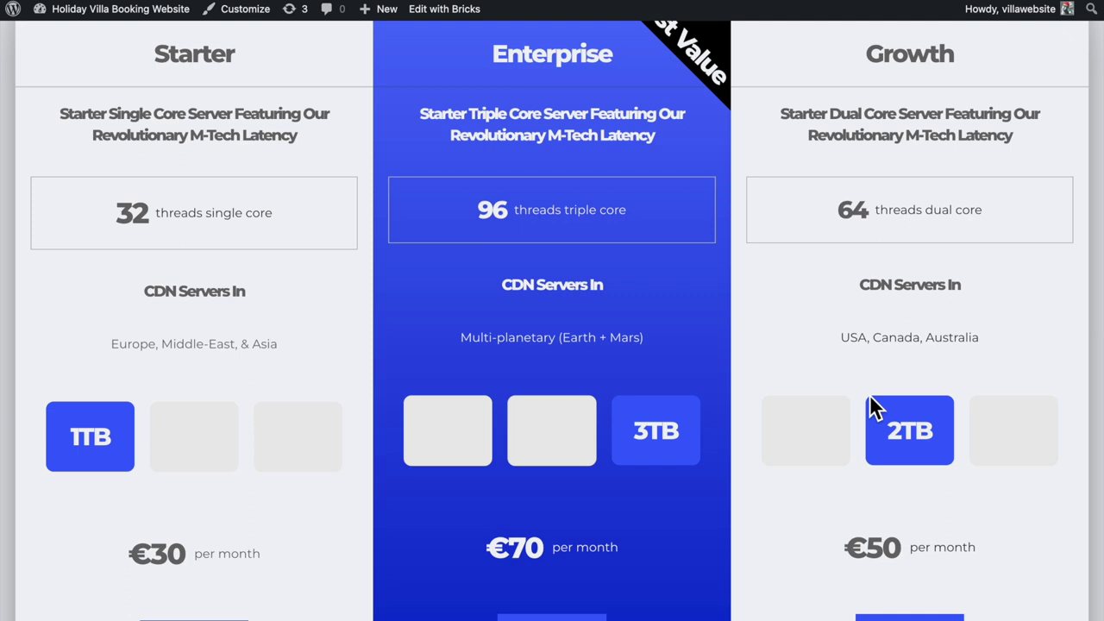
scroll(869, 399, up, 2)
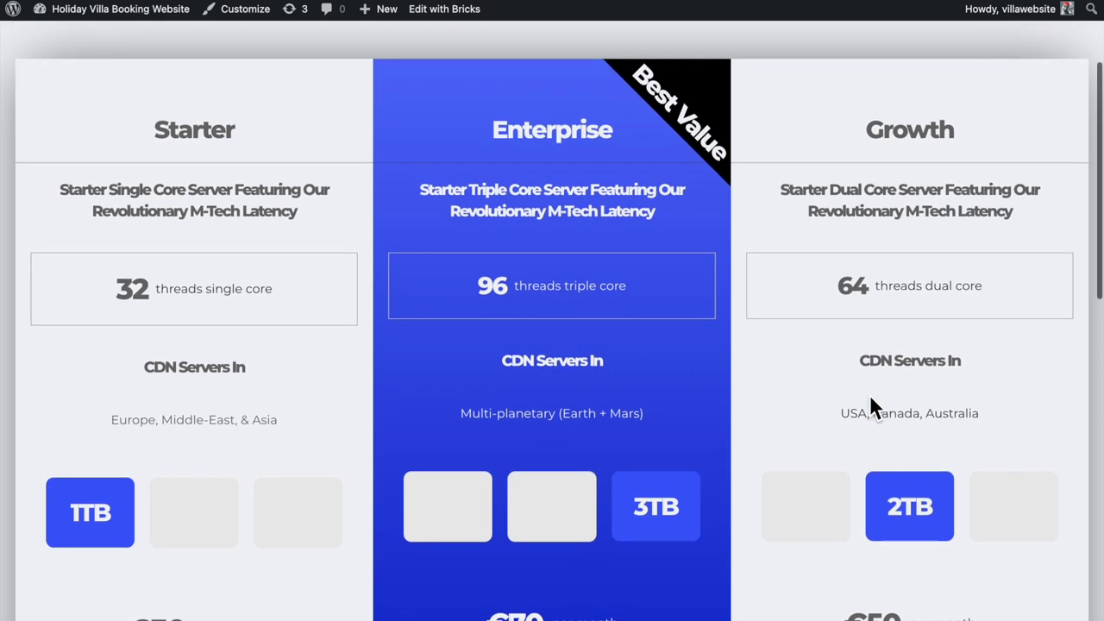
scroll(869, 399, down, 1)
scroll(871, 405, down, 2)
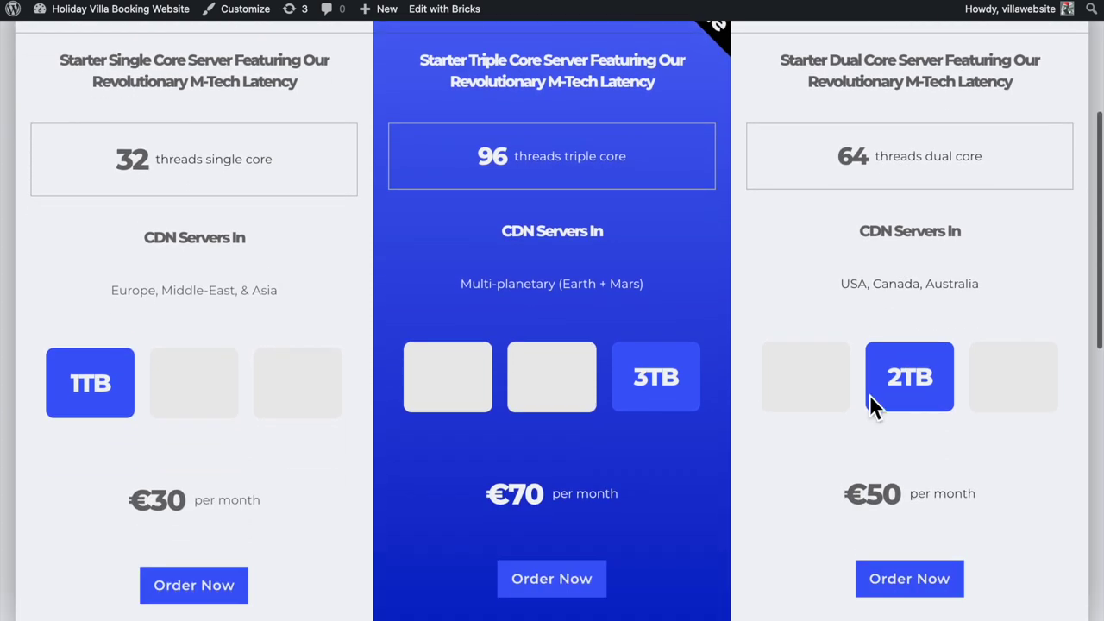
scroll(871, 405, down, 1)
scroll(869, 400, down, 1)
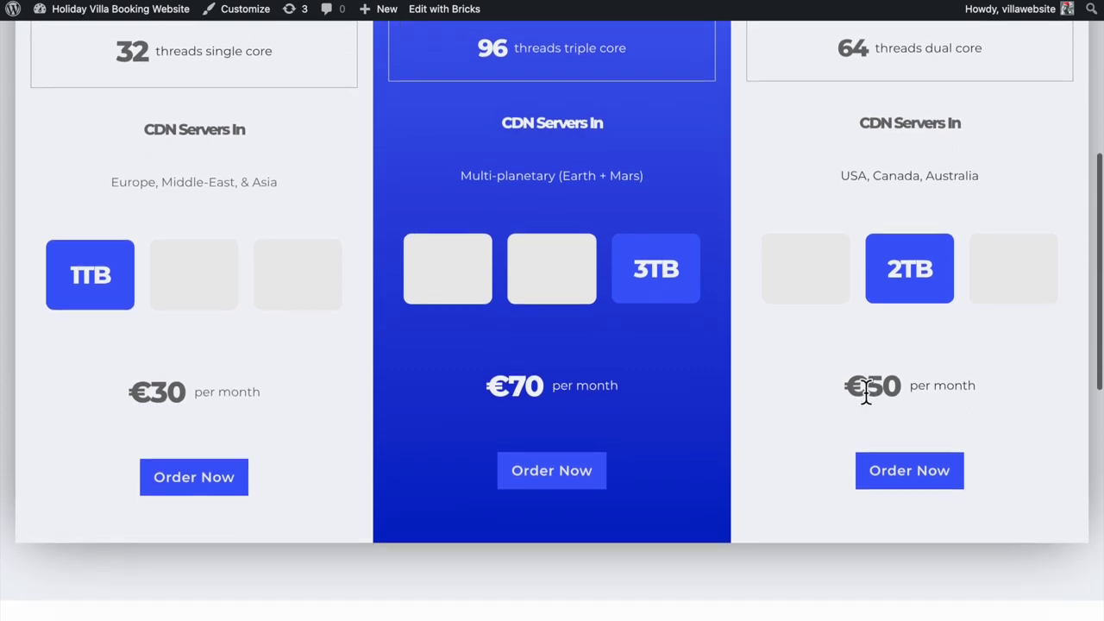